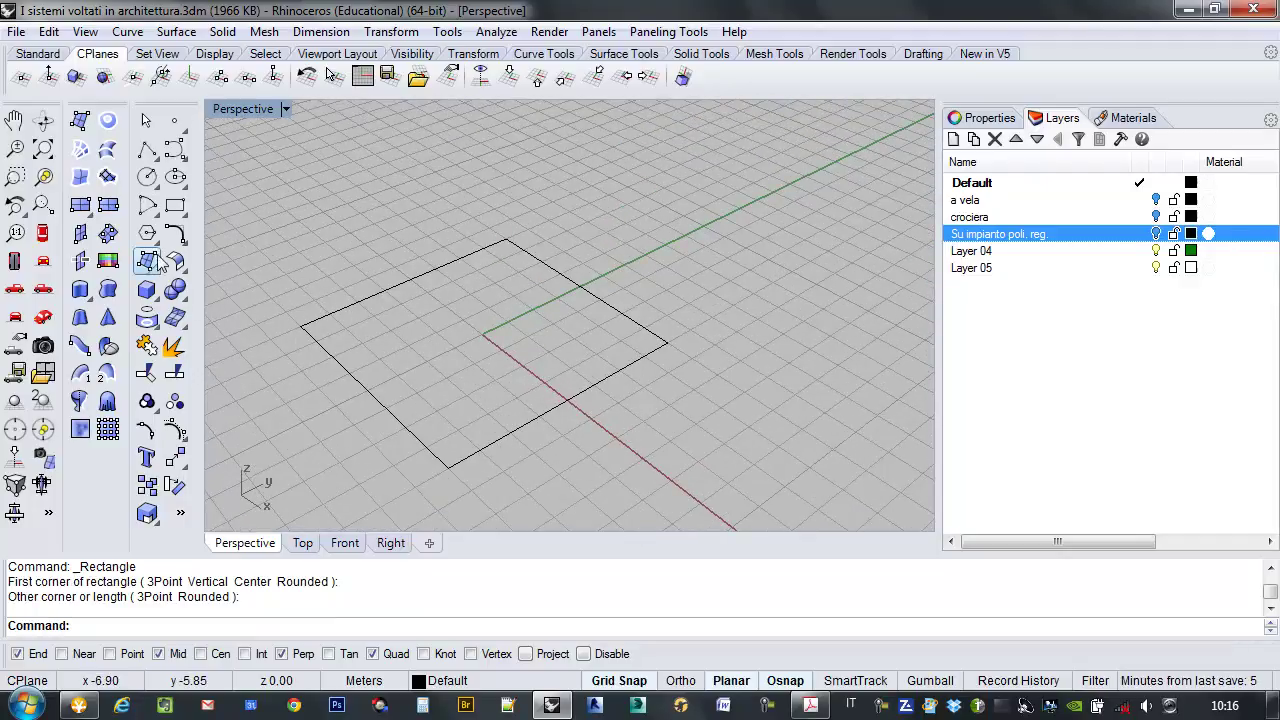
Create a sphere centred on the origin with its radius reaching a corner of the square outline.
click(150, 290)
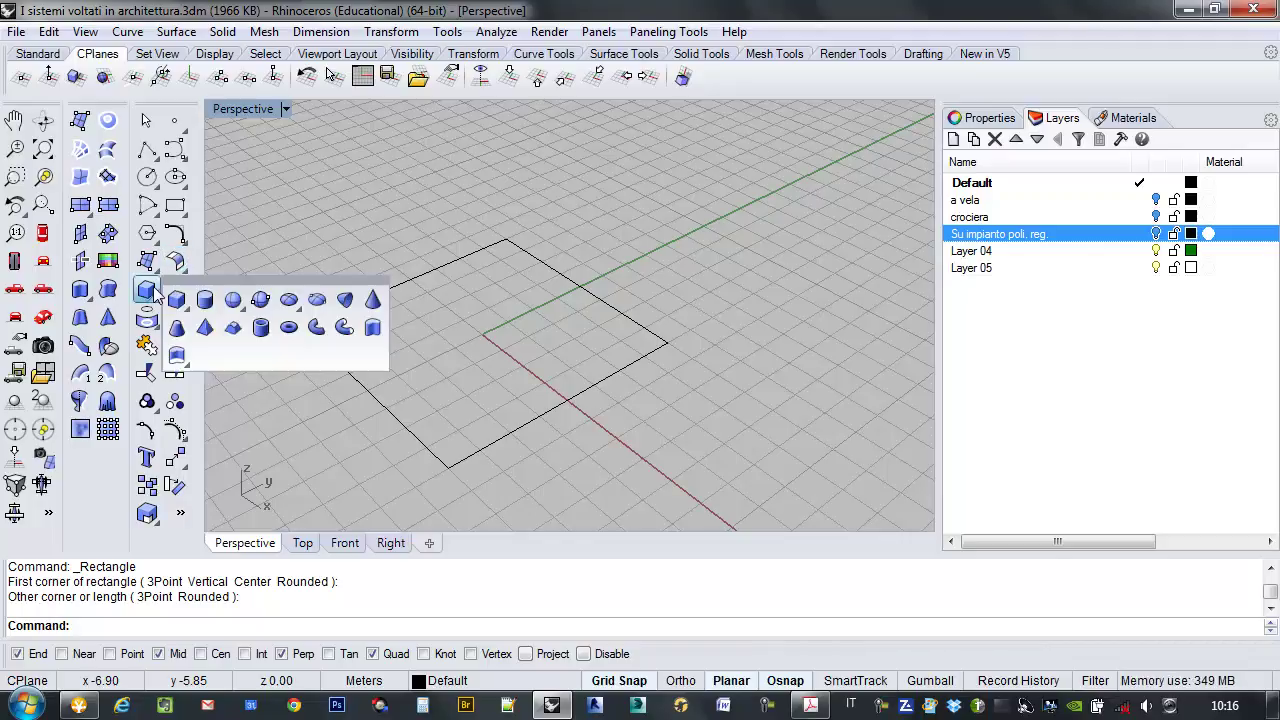
click(232, 299)
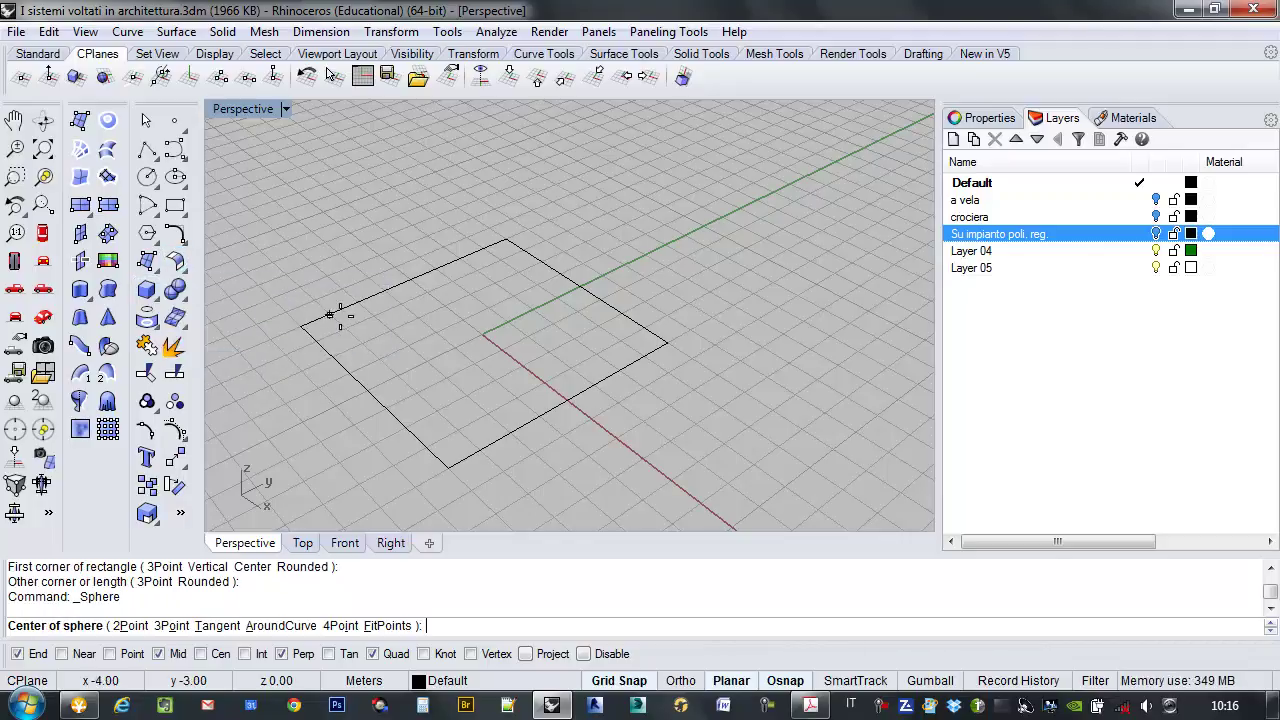
click(483, 335)
click(659, 343)
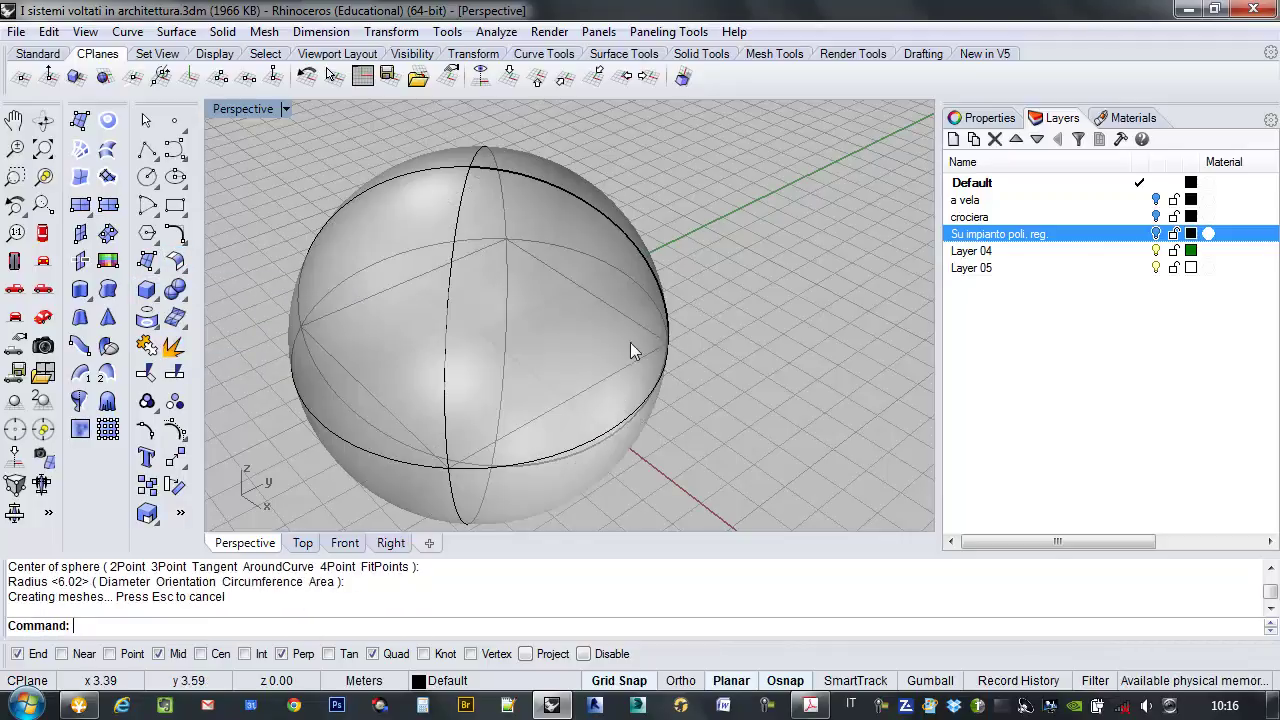
scroll(640, 380, down, 3)
right_drag(622, 407, 580, 390)
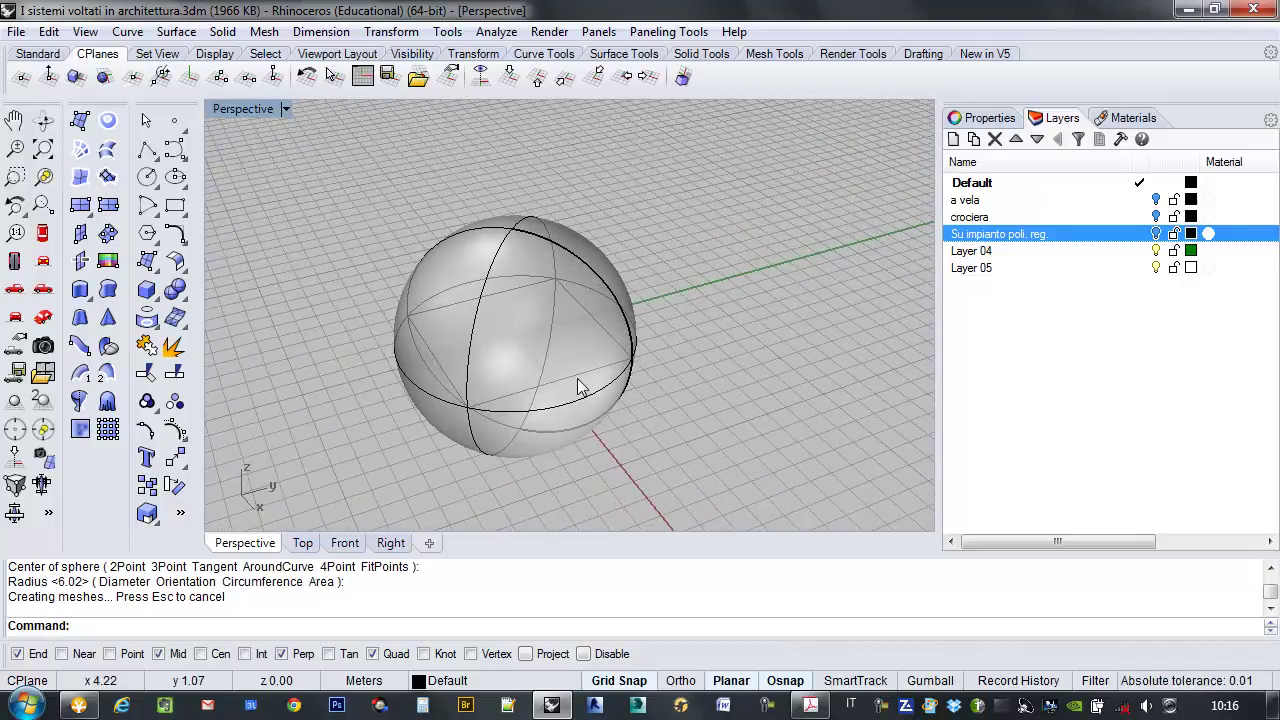
Try extruding the square outline upward by 4 m and undo the extrusion.
click(580, 383)
text(ExtrudeCrv)
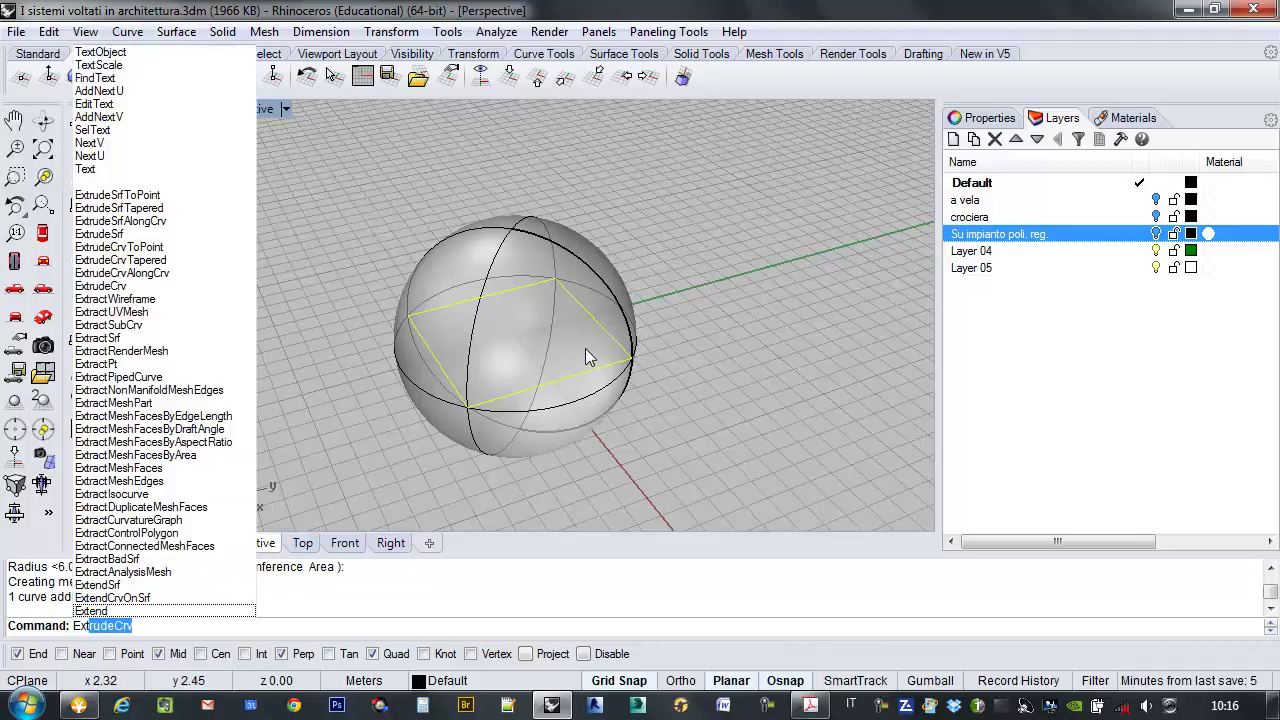
key(Return)
text(4)
key(Return)
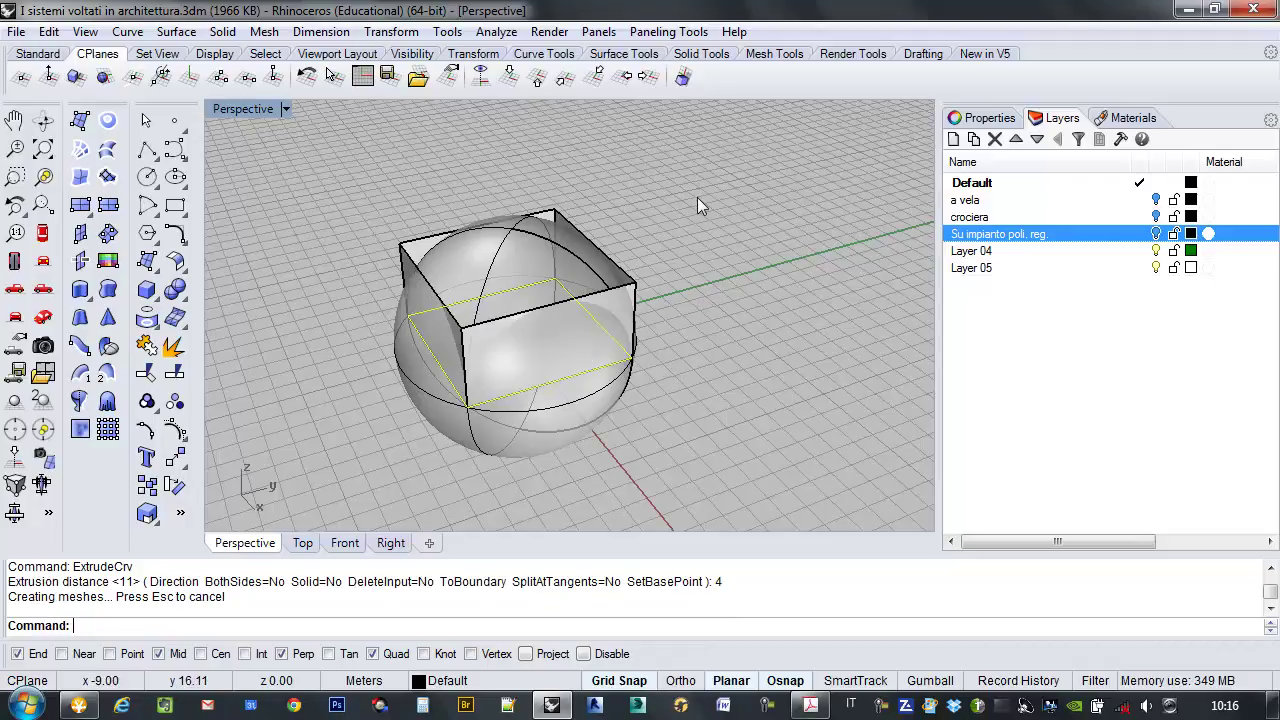
key(ctrl+z)
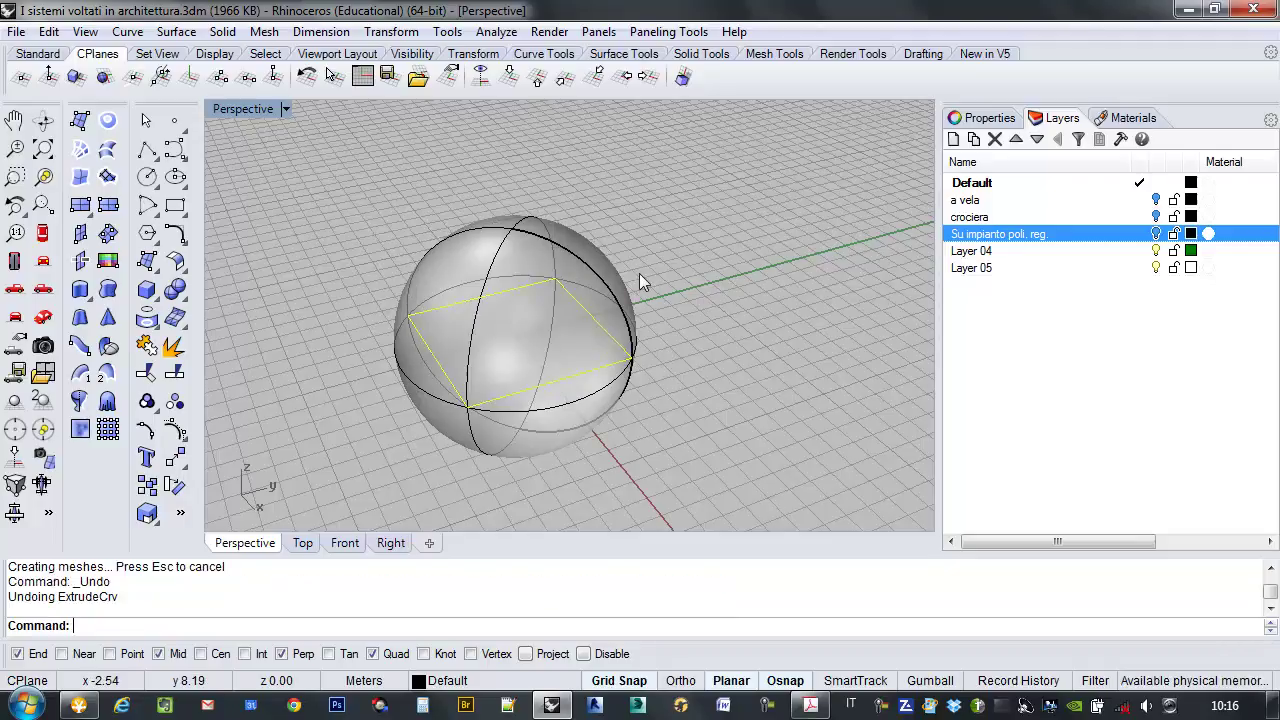
Extrude the square outline straight up into open walls that rise well above the top of the sphere.
text(ExtrudeCrv)
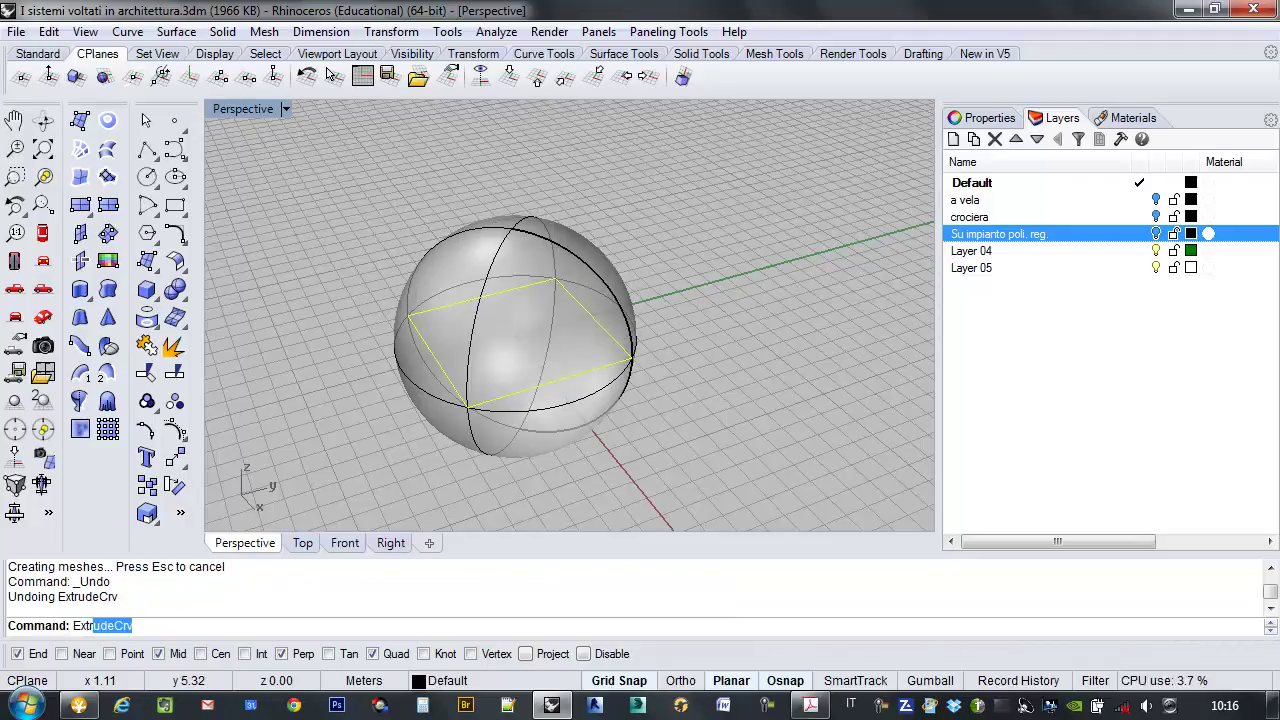
key(Return)
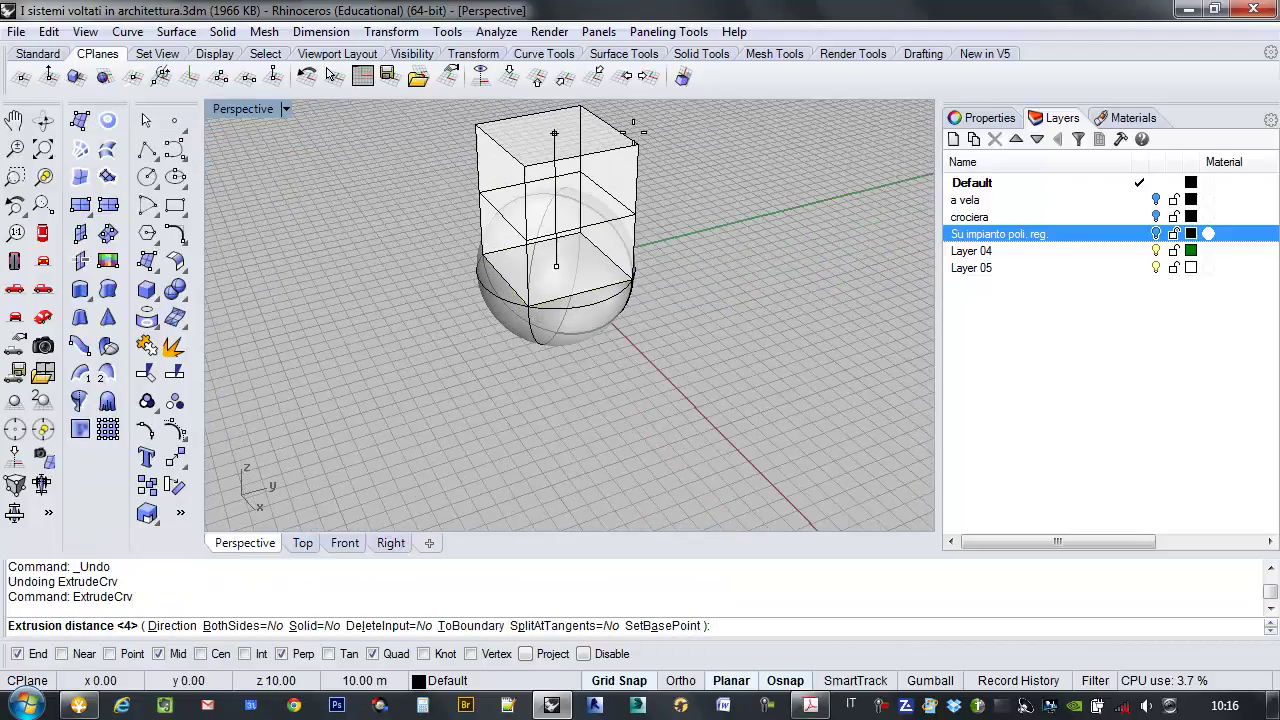
click(649, 126)
Move the sphere 5 m straight up in the Front view.
click(594, 331)
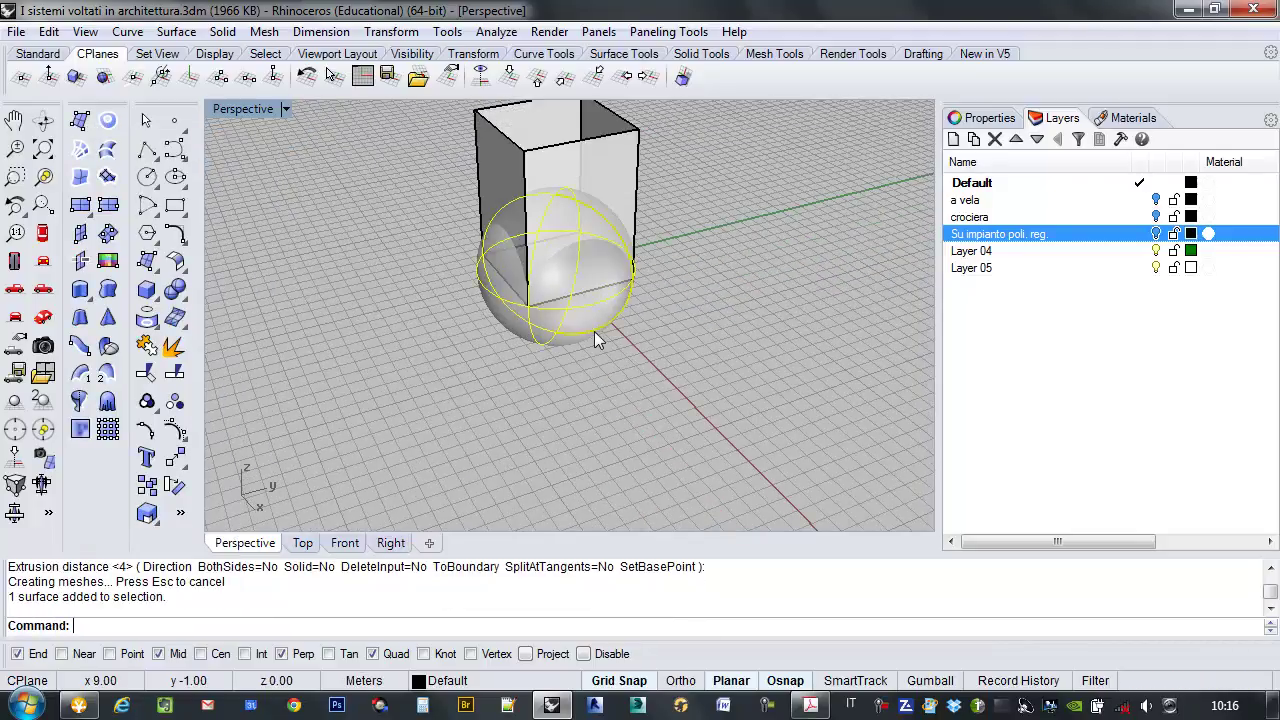
scroll(596, 335, up, 4)
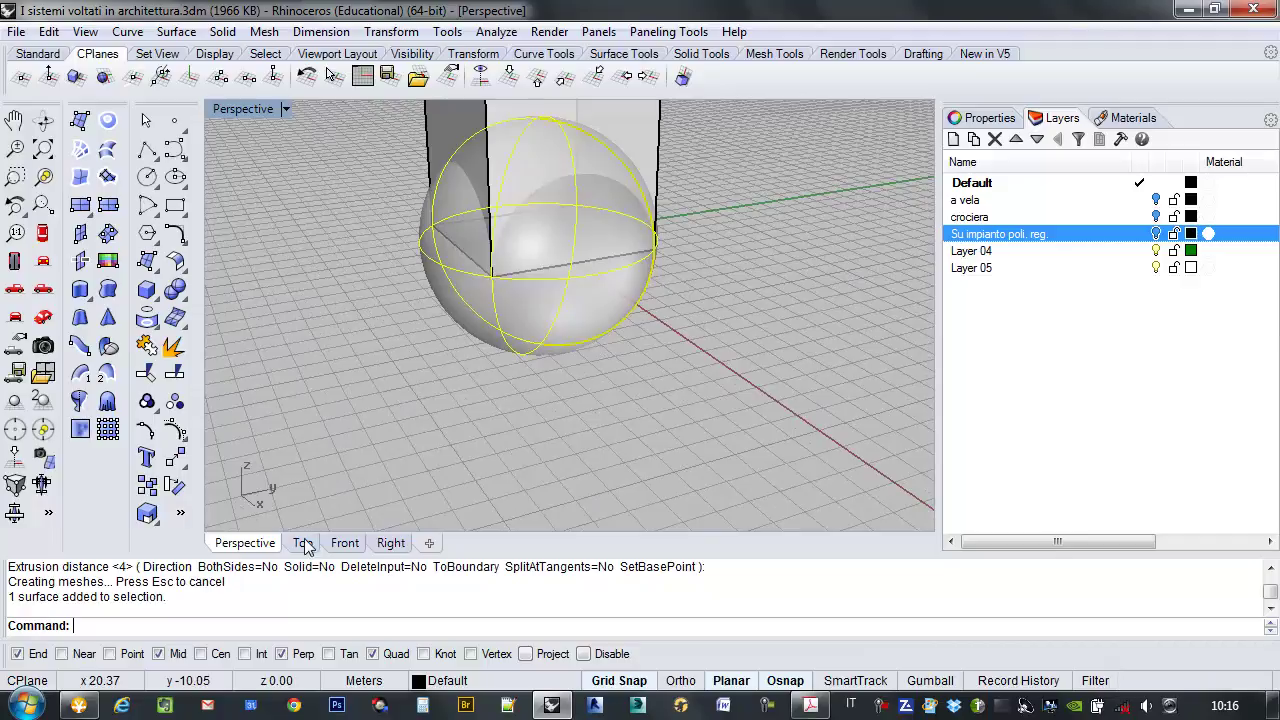
click(343, 543)
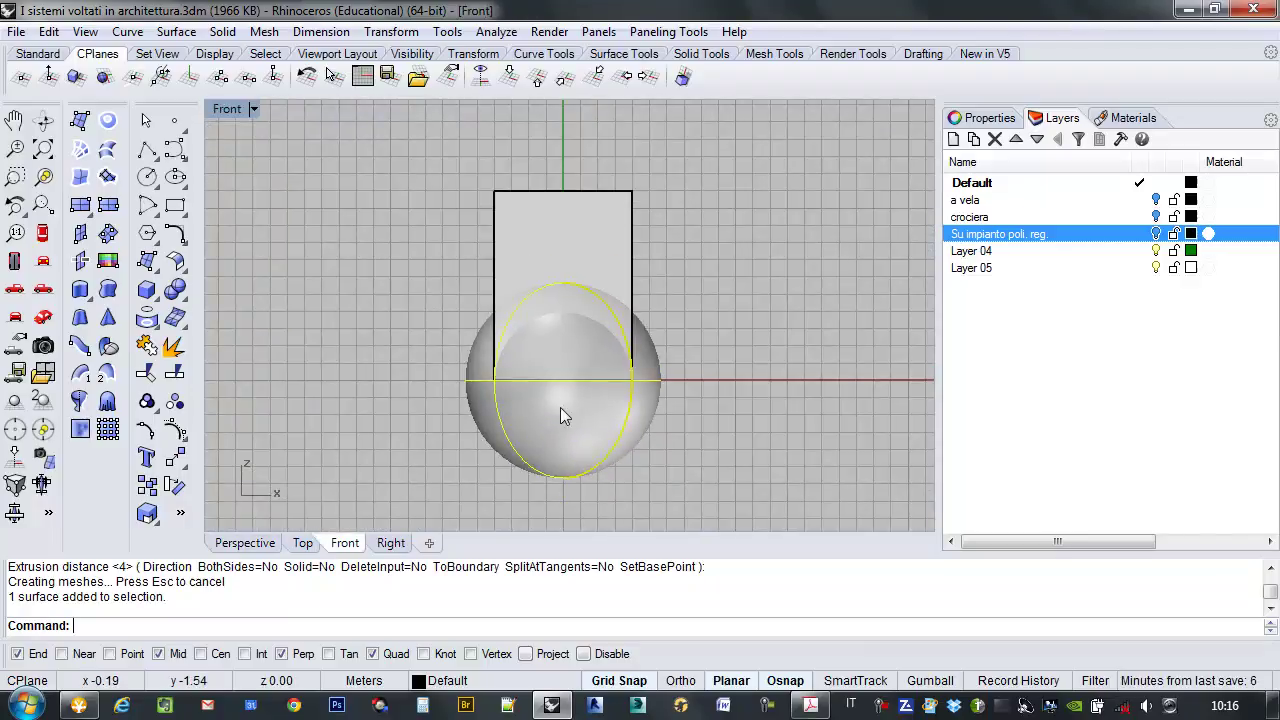
key(BackSpace)
text(ove)
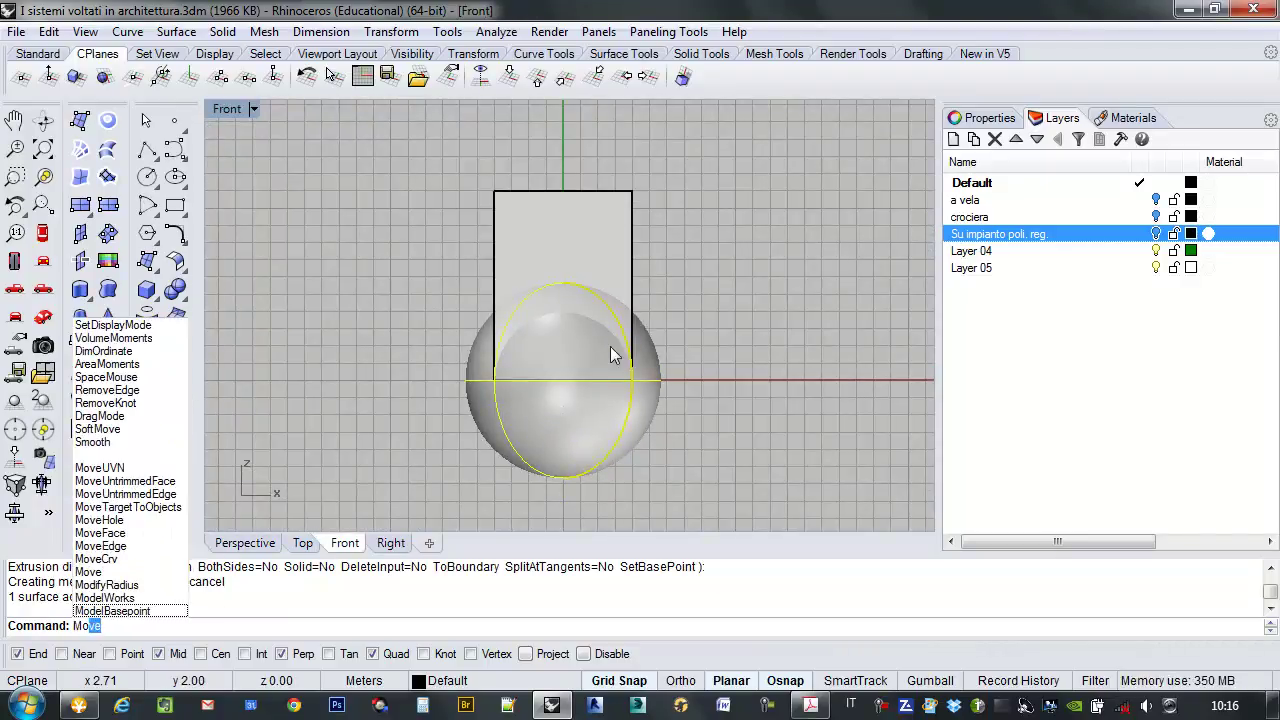
key(Return)
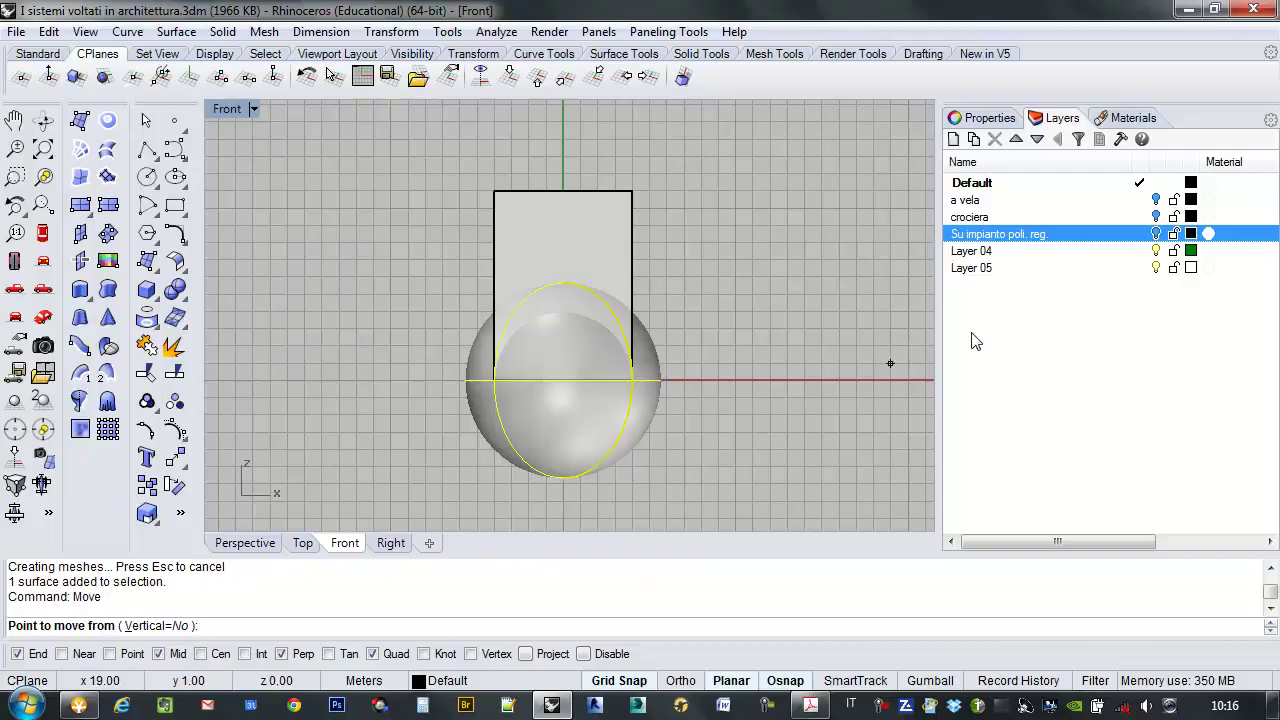
click(702, 380)
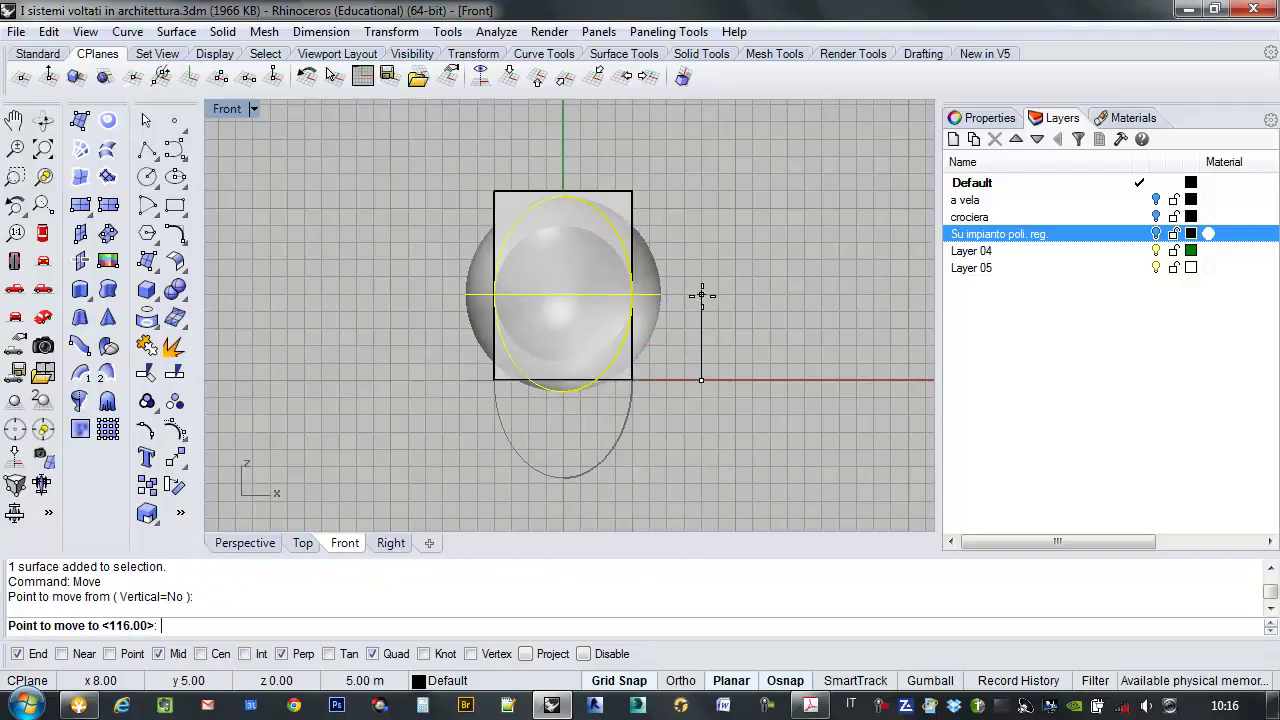
click(702, 296)
Draw a horizontal line through the sphere's centre in the Front view, extending past both sides of the sphere.
scroll(592, 294, up, 3)
scroll(698, 246, down, 1)
key(Return)
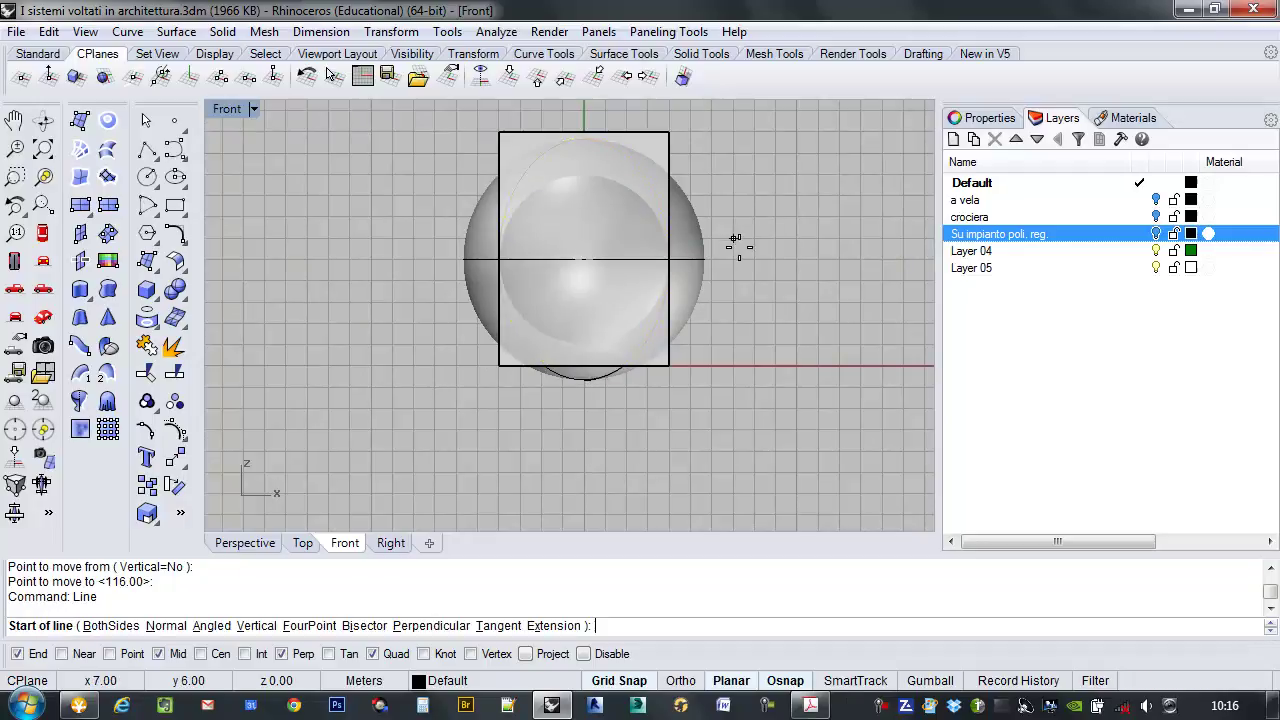
click(736, 259)
click(424, 258)
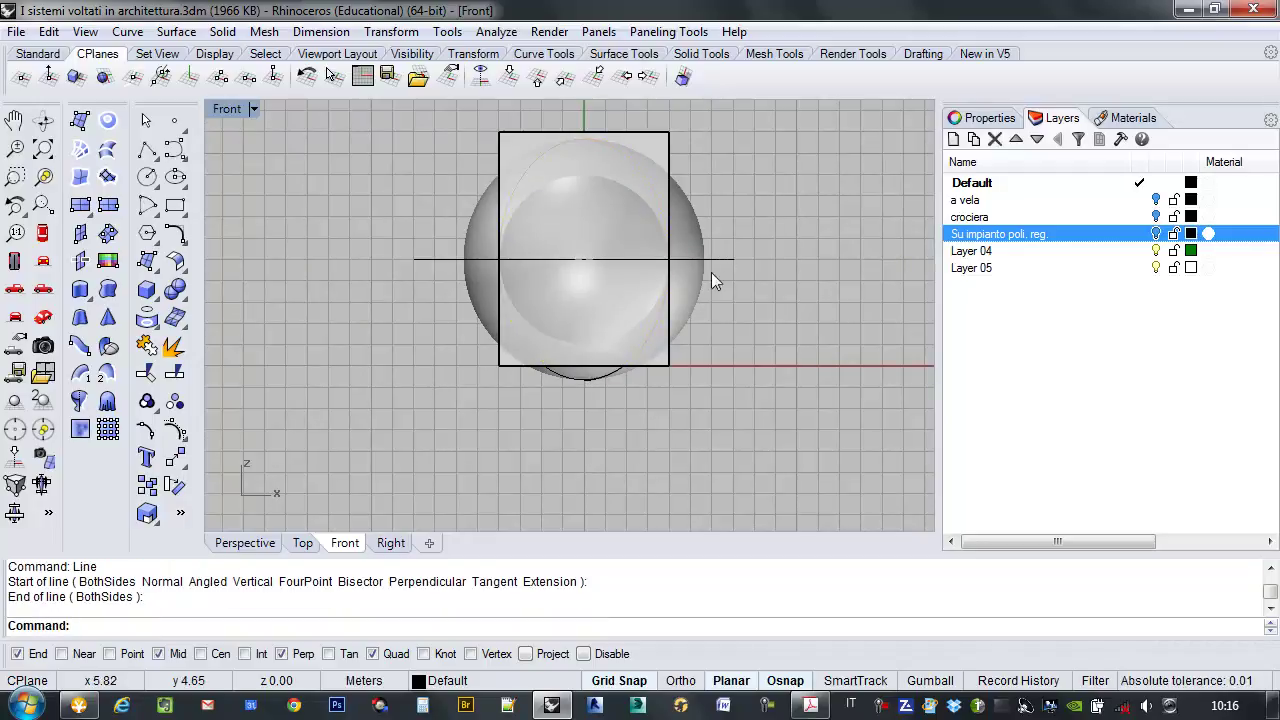
Trim away the lower half of the sphere using the horizontal line as the cutting object.
text(Trim)
key(Return)
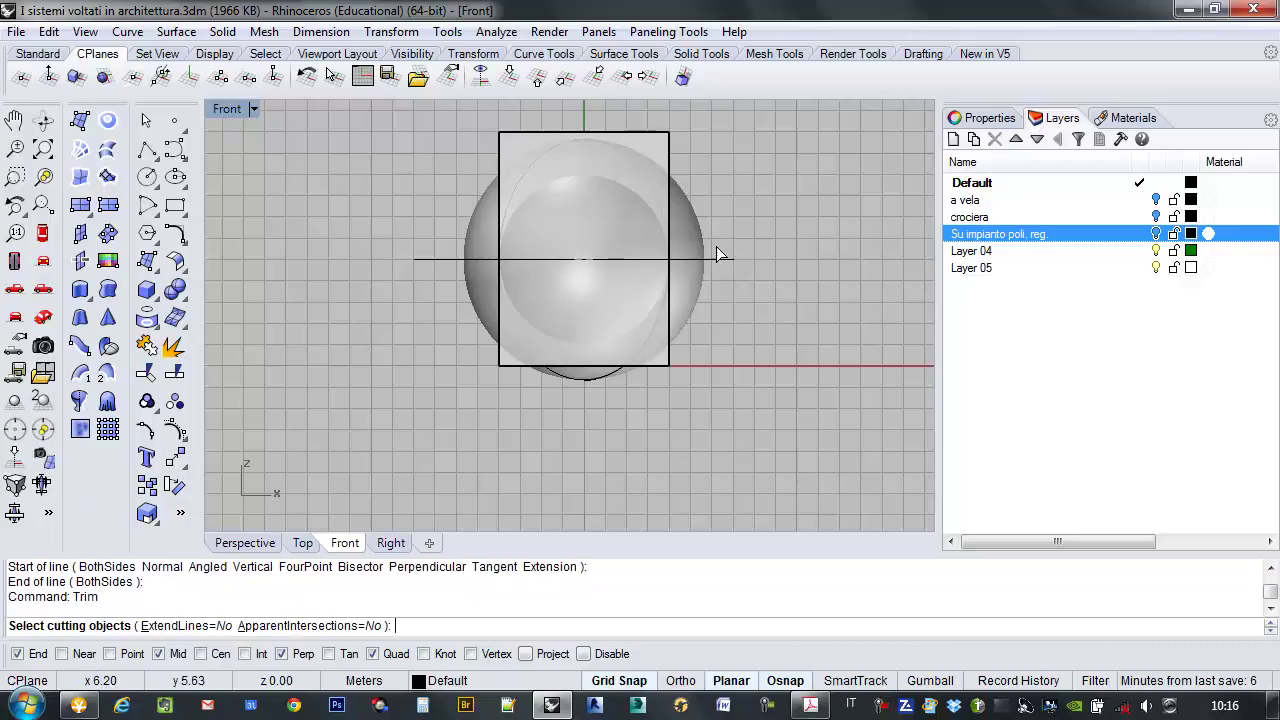
click(716, 259)
key(Return)
click(691, 274)
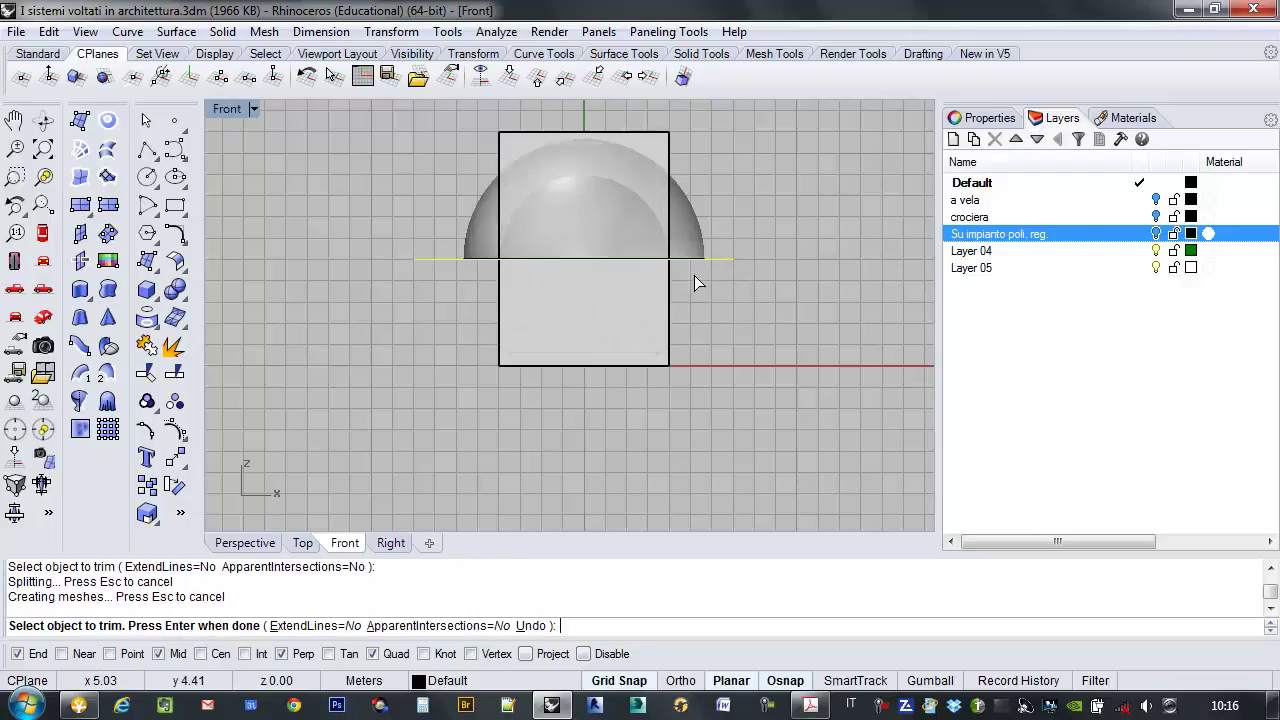
key(Return)
Trim away the four hemisphere segments protruding outside the square walls in the Perspective view, using the extruded walls as the cutting object.
scroll(623, 261, down, 1)
right_drag(626, 214, 627, 266)
scroll(636, 246, up, 1)
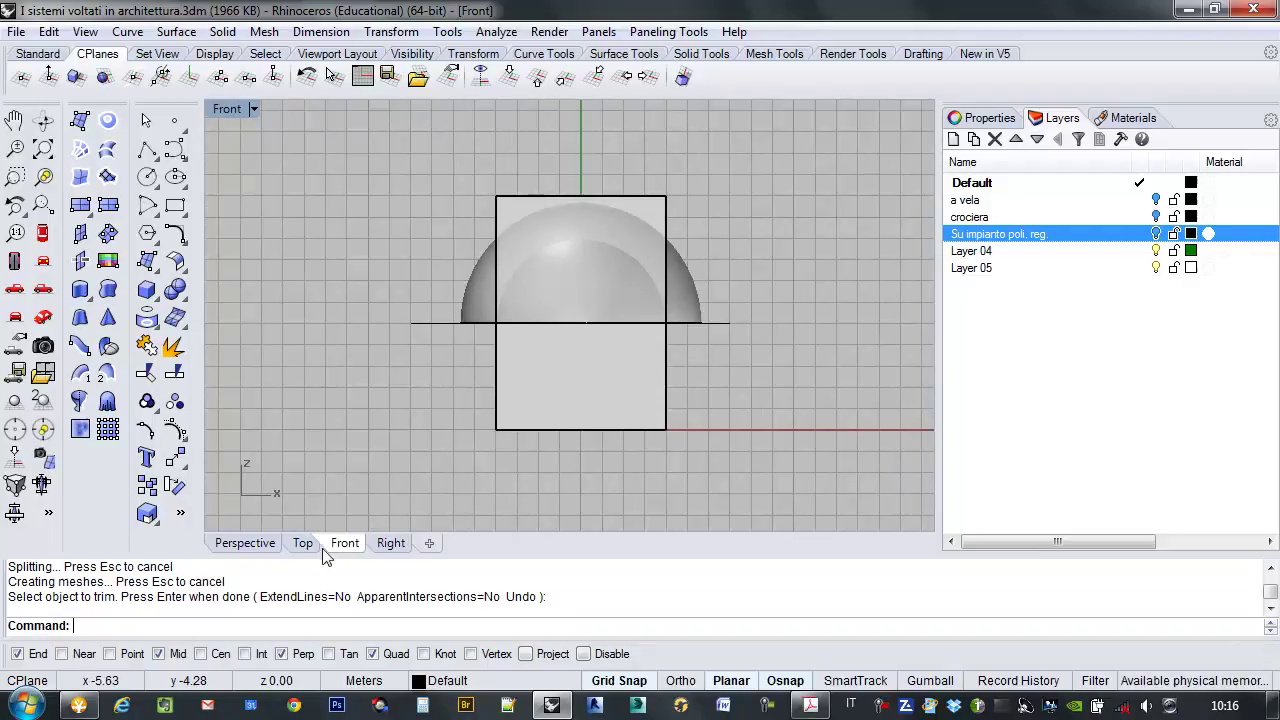
click(245, 543)
right_drag(400, 477, 604, 352)
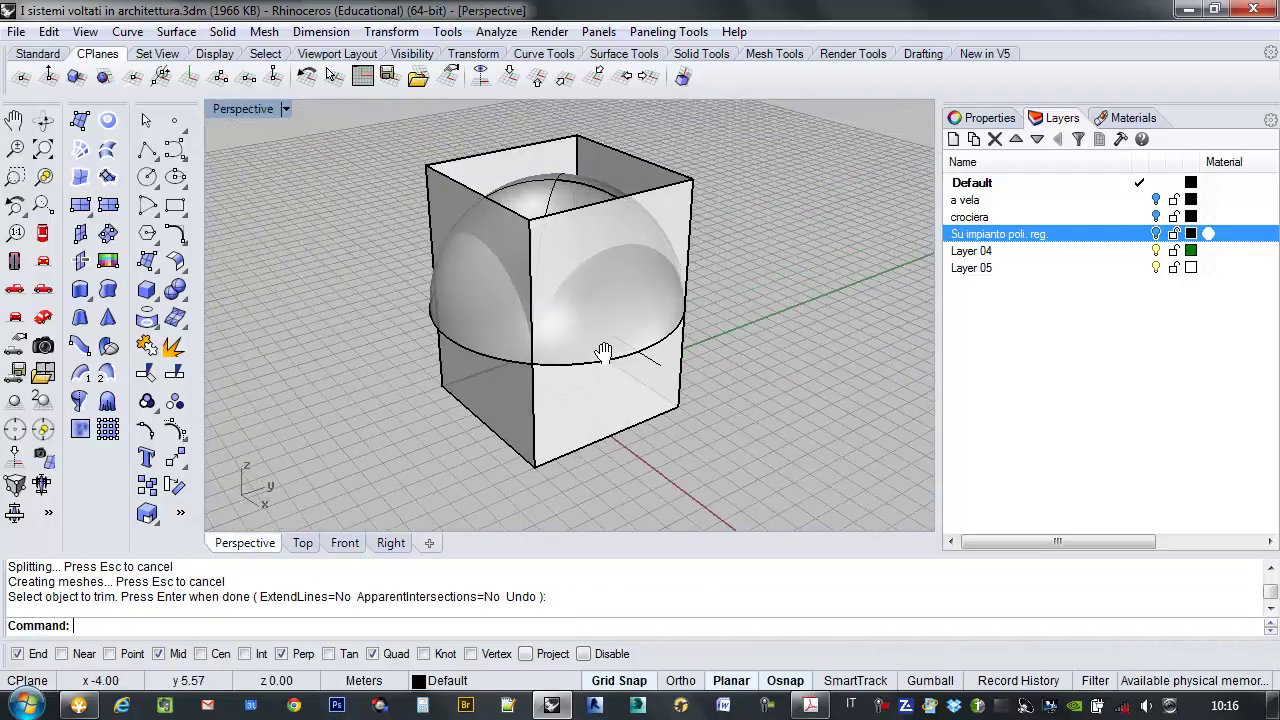
text(im)
key(Return)
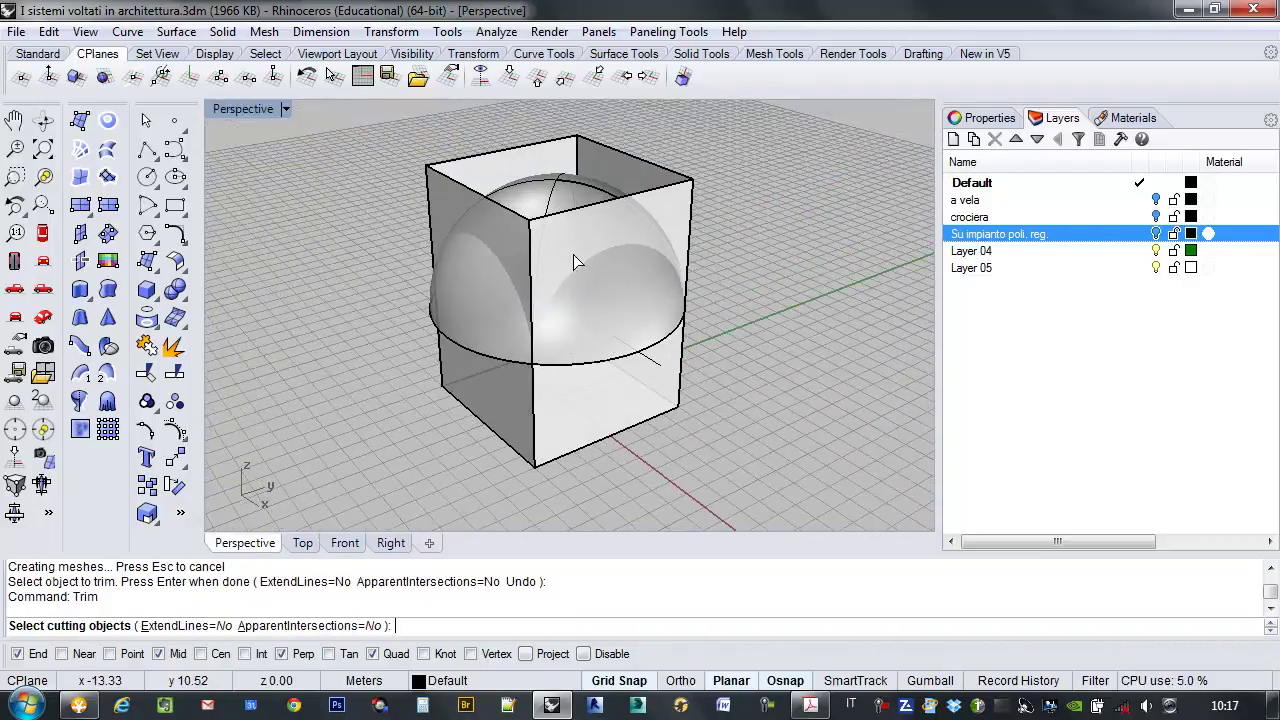
click(671, 212)
key(Return)
right_drag(663, 277, 695, 290)
click(695, 290)
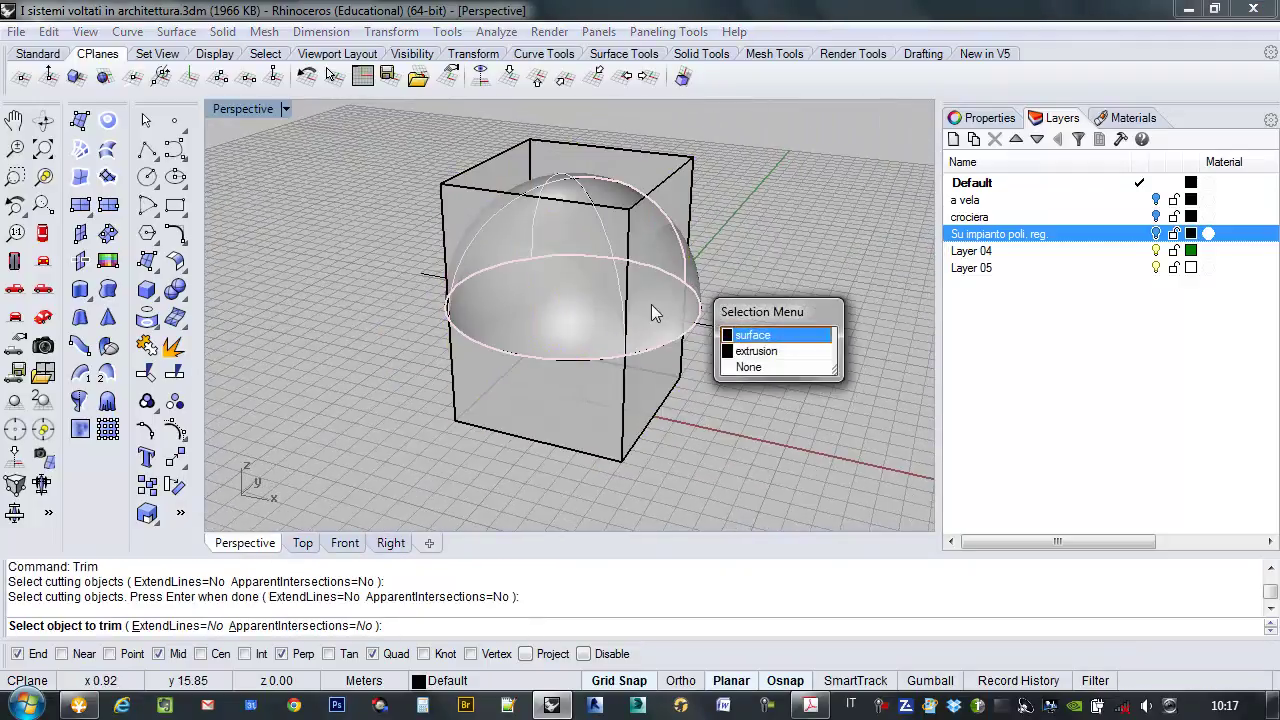
click(752, 335)
right_drag(723, 334, 697, 290)
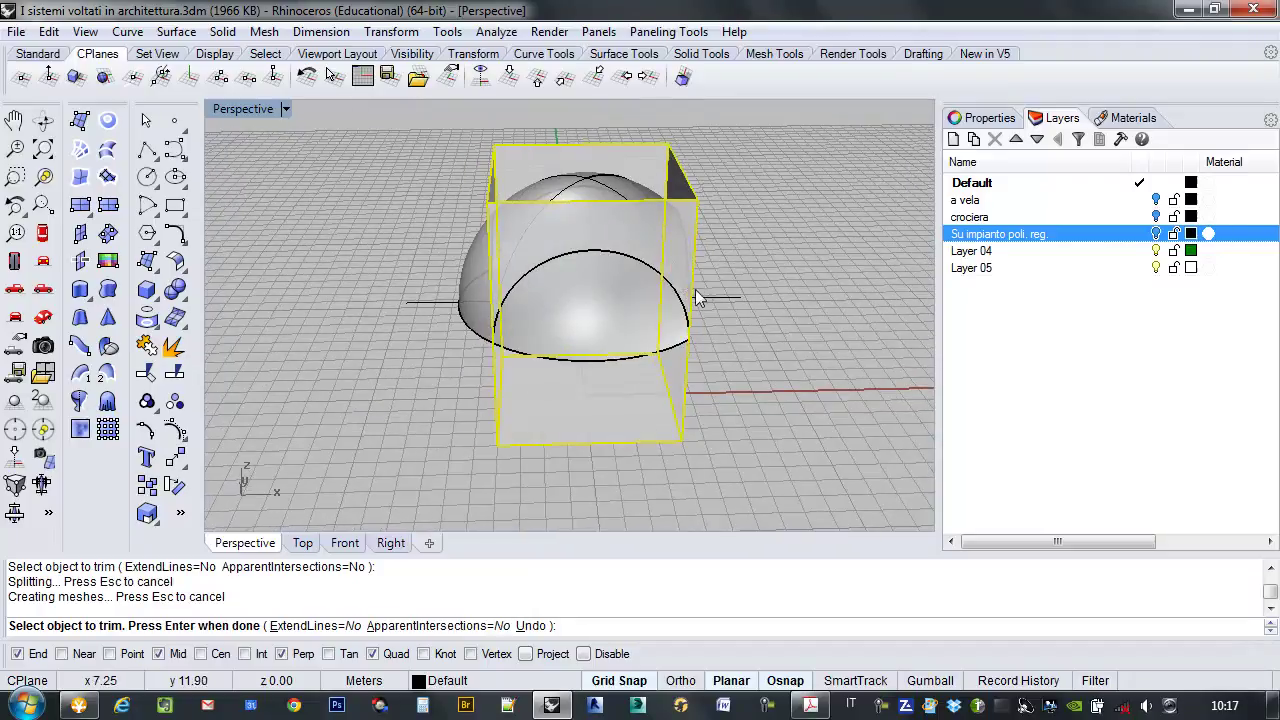
click(482, 278)
right_drag(482, 278, 707, 280)
click(480, 295)
right_drag(437, 306, 557, 323)
right_click(596, 214)
Trim away the parts of the walls above the vault, using the trimmed hemisphere as the cutting object.
right_click(596, 212)
click(582, 171)
right_click(617, 170)
click(650, 155)
right_drag(546, 271, 657, 337)
key(Return)
click(623, 334)
key(Escape)
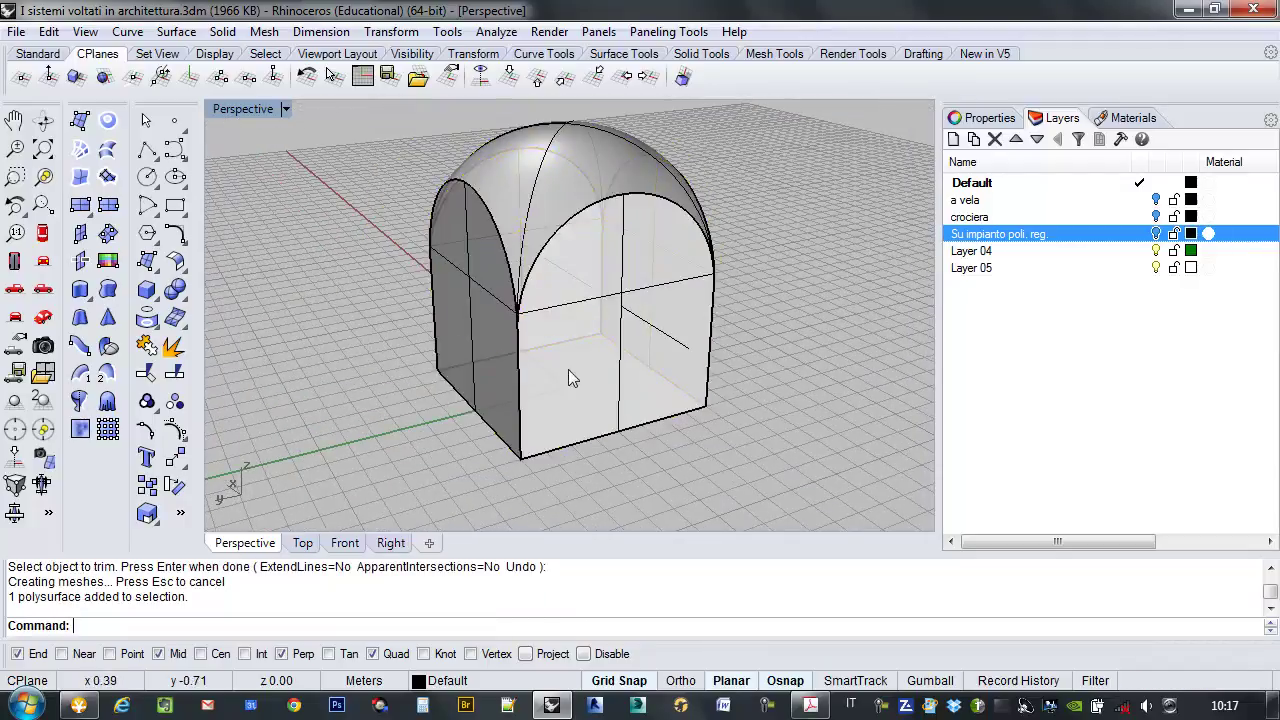
Set the construction plane vertically on one arched wall, with its origin at the lower corner and X axis along the base edge.
click(219, 76)
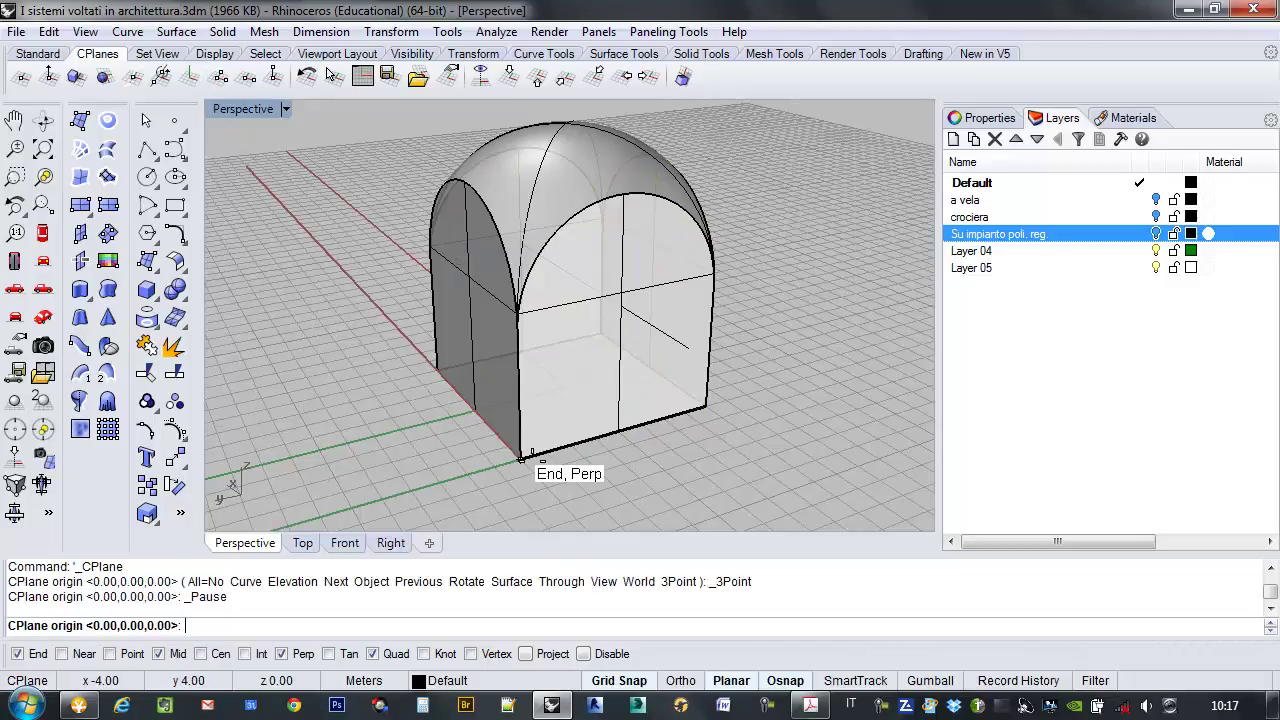
click(521, 457)
click(707, 405)
right_drag(707, 405, 657, 340)
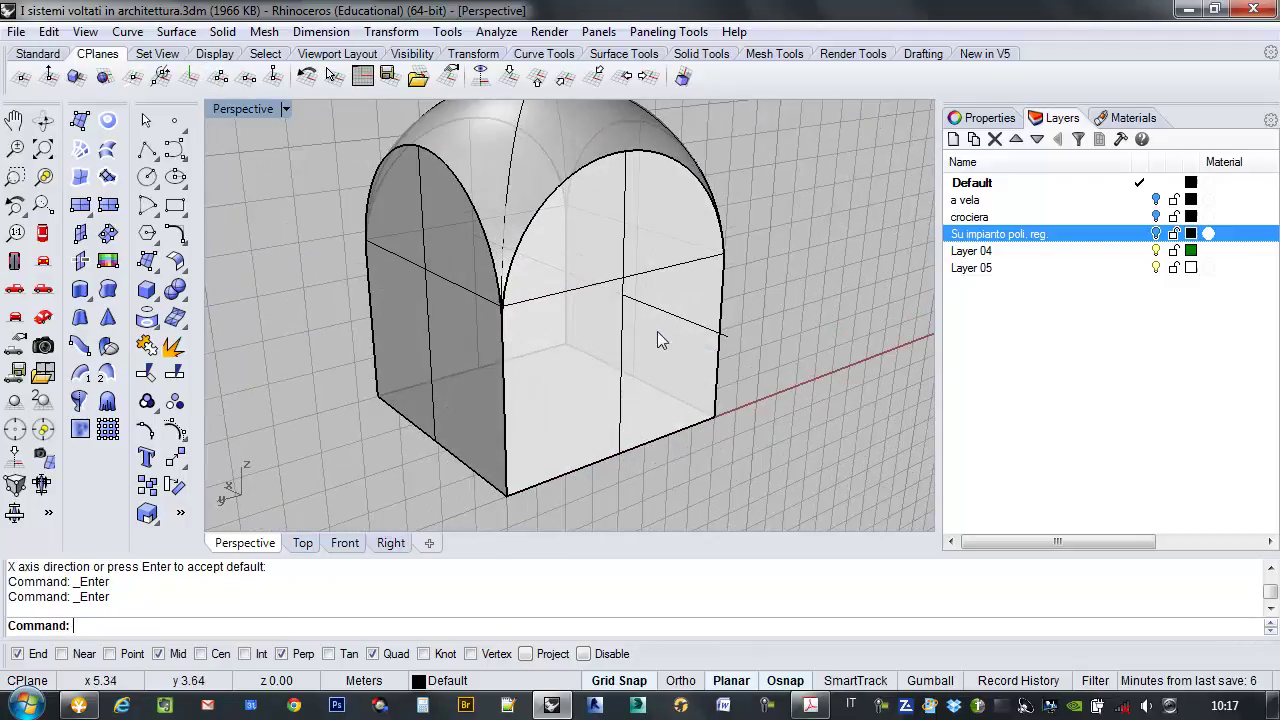
Draw a horizontal polyline across the arched wall from one side edge to the other, 5 m above its base.
click(147, 149)
click(504, 327)
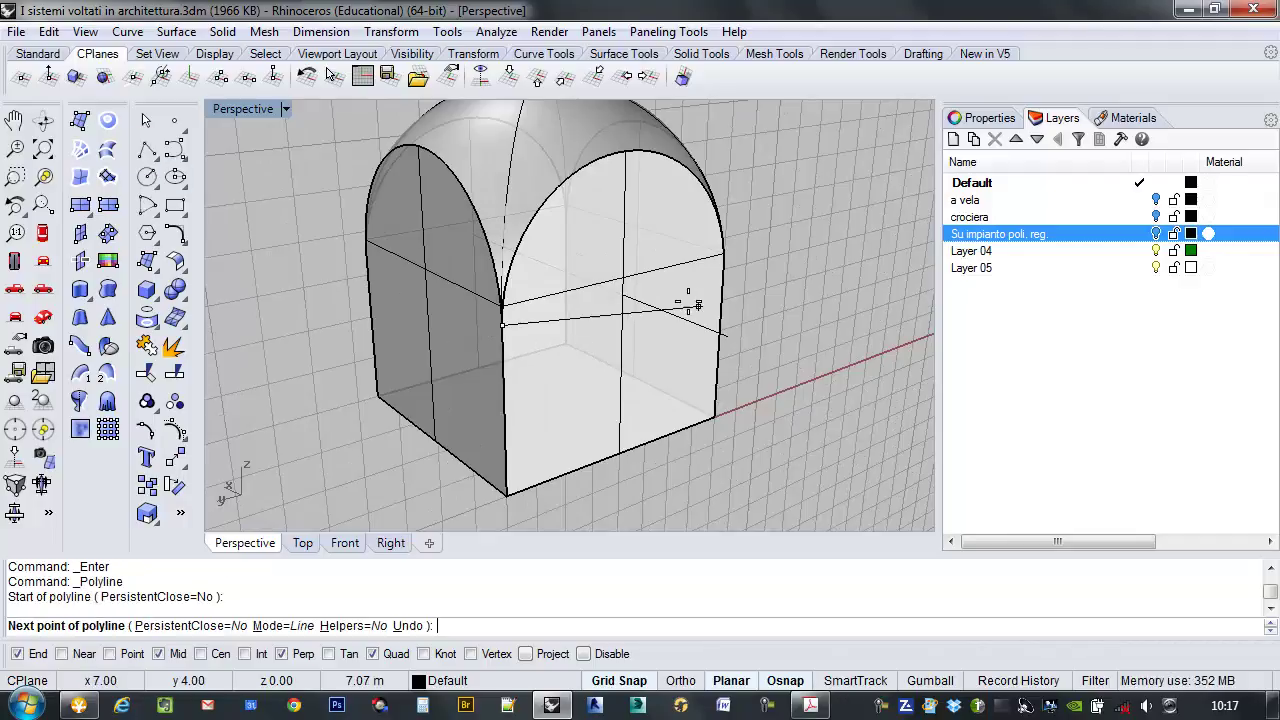
click(723, 270)
right_click(792, 344)
right_drag(788, 354, 688, 358)
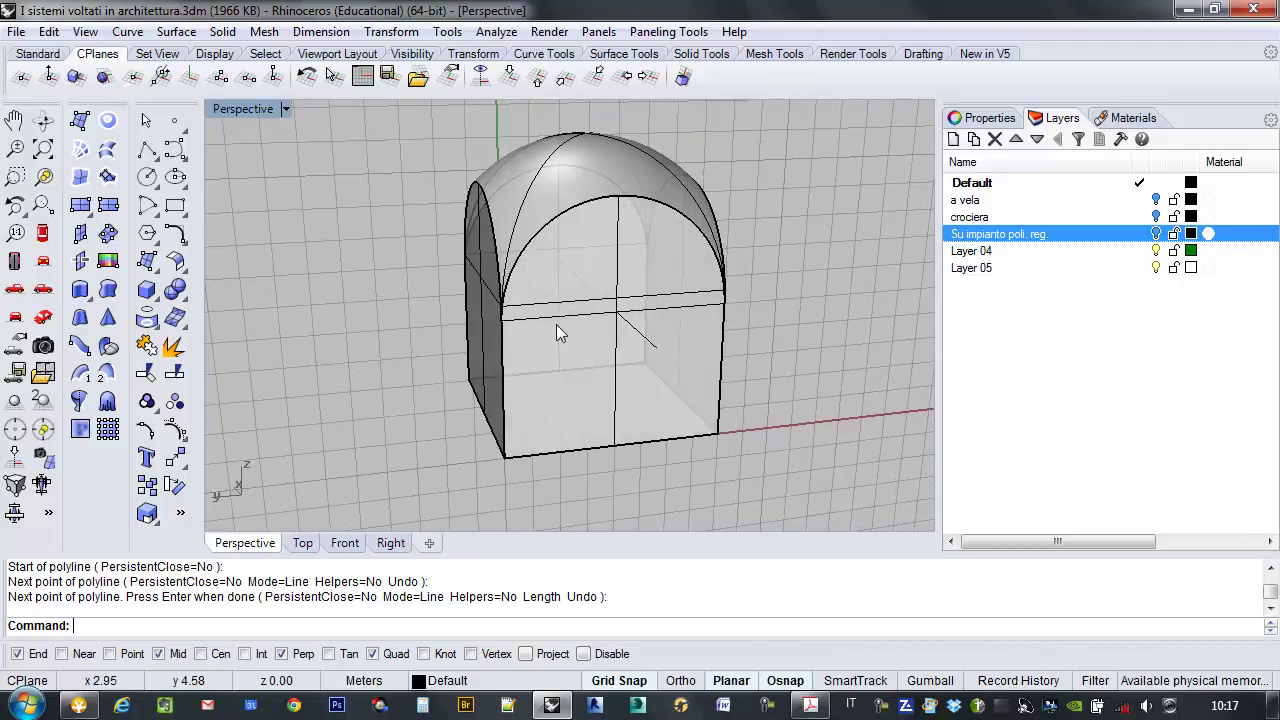
Draw a circle of about 3.5 m radius centred on the horizontal line's midpoint, with object snaps and grid snap turned off.
click(148, 177)
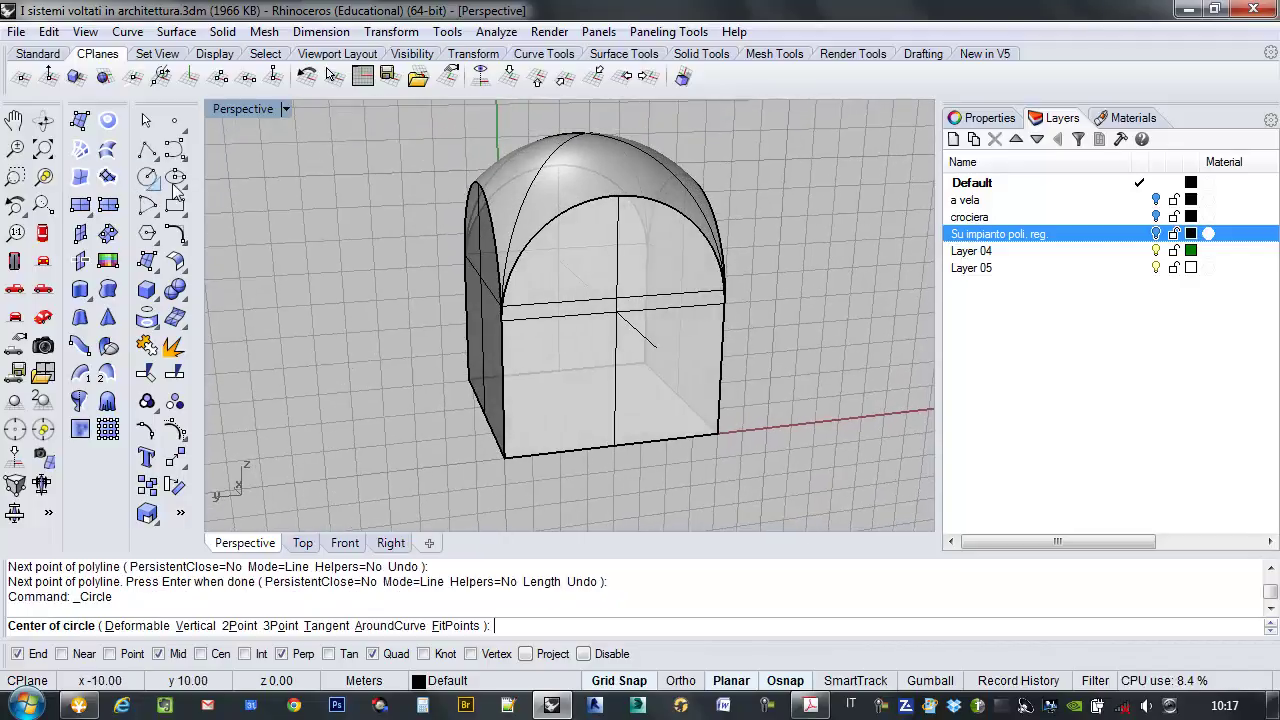
click(612, 310)
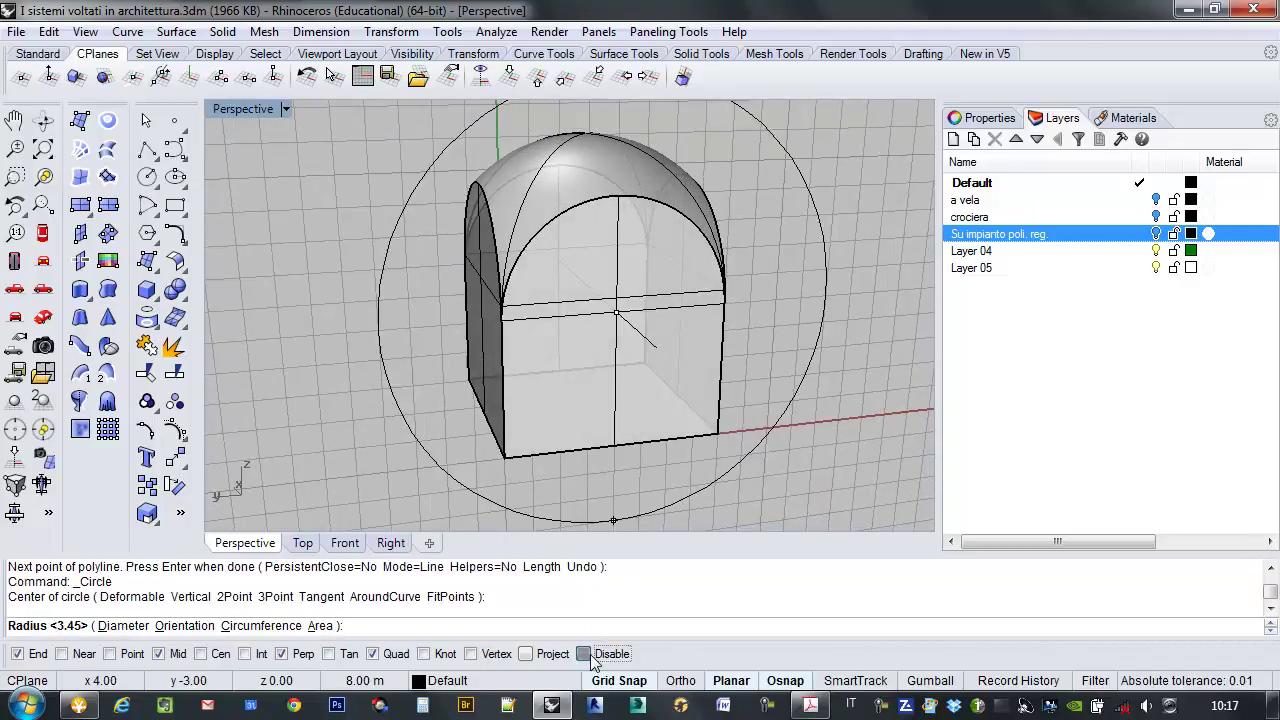
click(583, 654)
scroll(558, 300, up, 5)
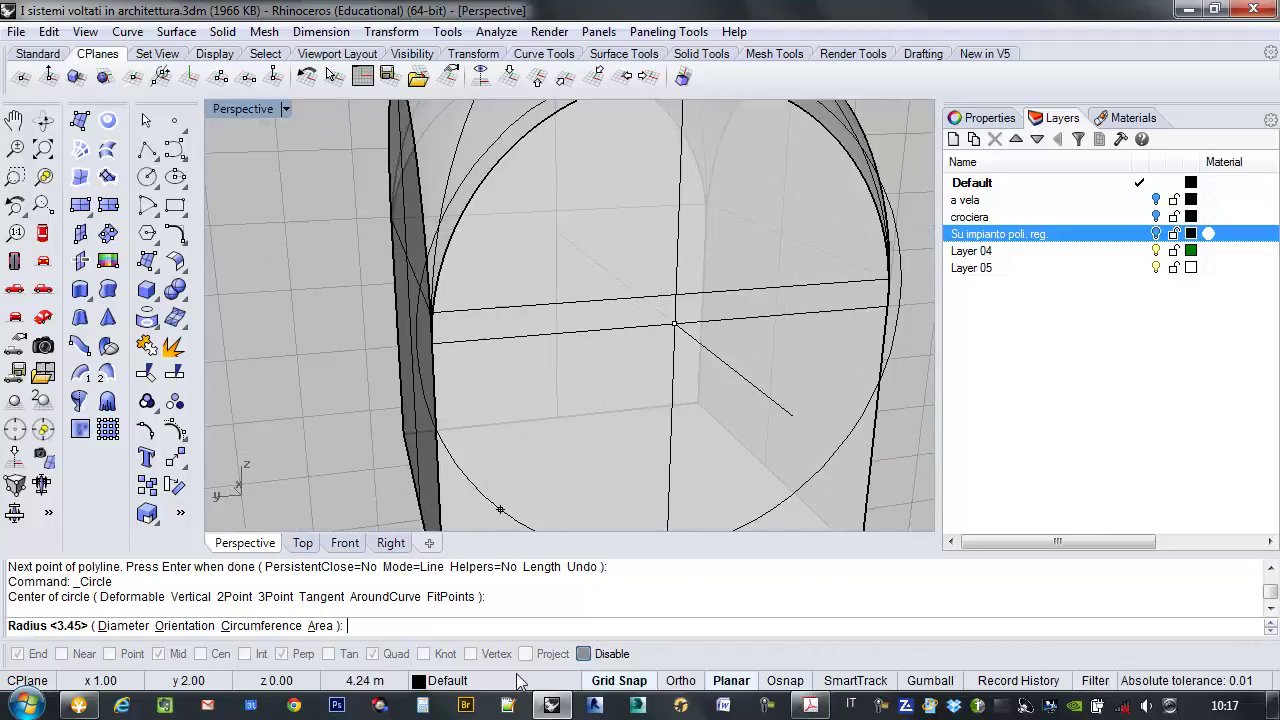
click(619, 680)
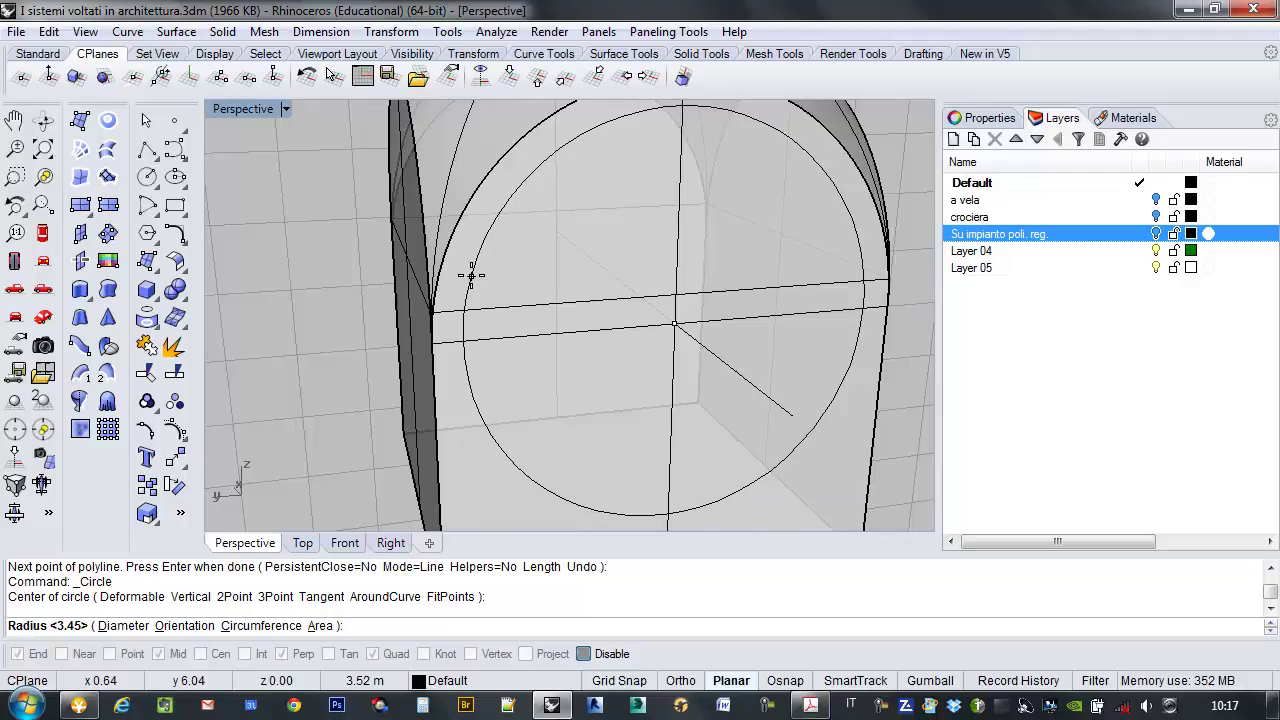
click(471, 275)
Trim away the circle's lower half, using the horizontal line across the wall as the cutting object.
scroll(500, 323, down, 5)
text(Tr)
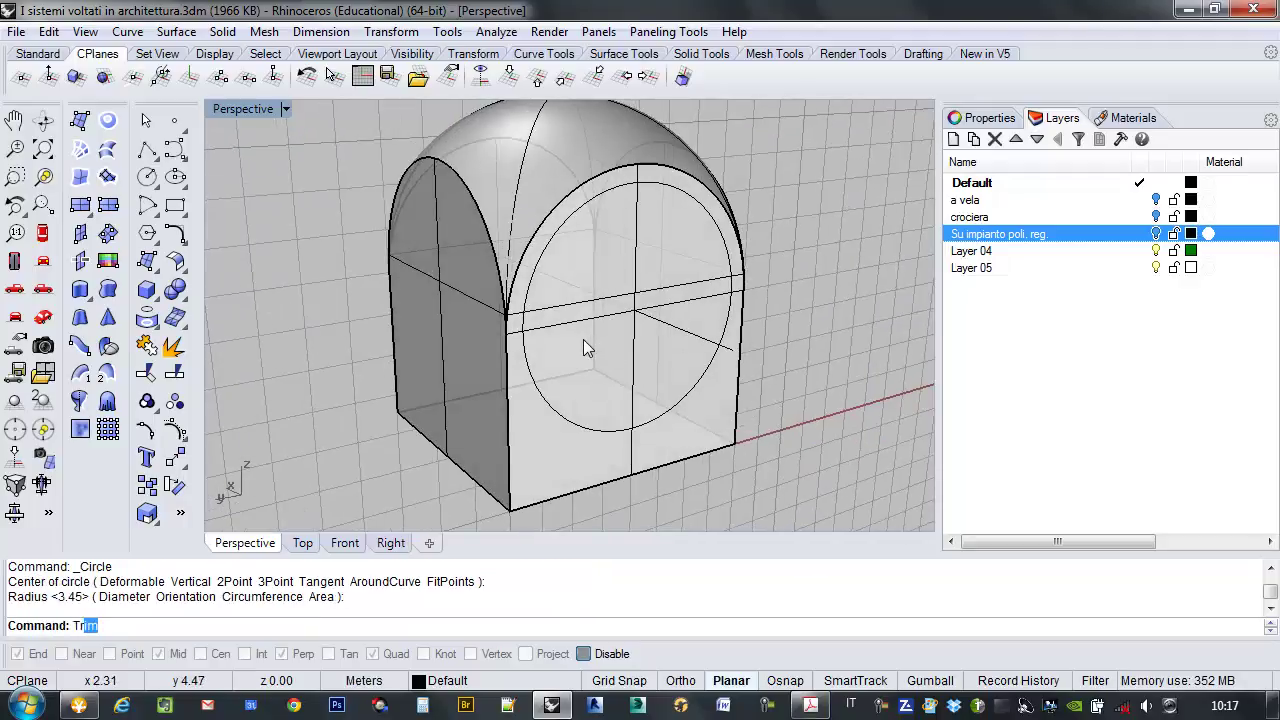
text(im)
key(Return)
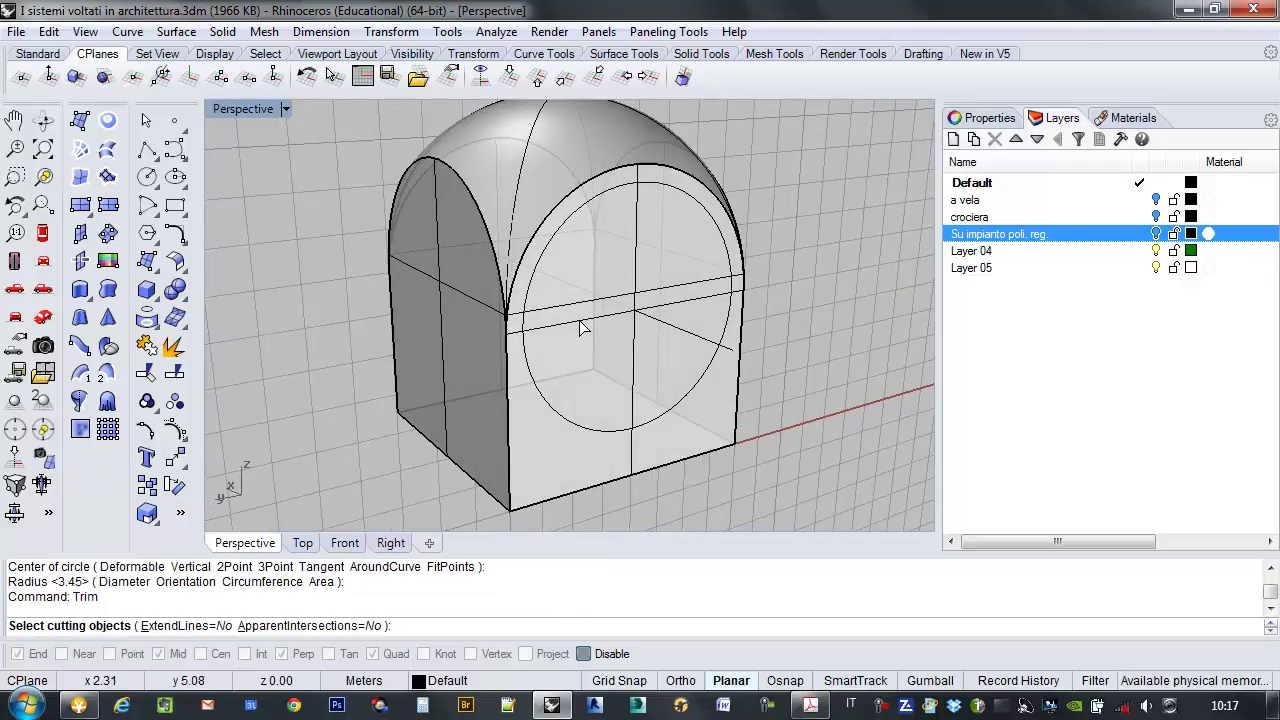
click(588, 325)
key(Return)
click(543, 401)
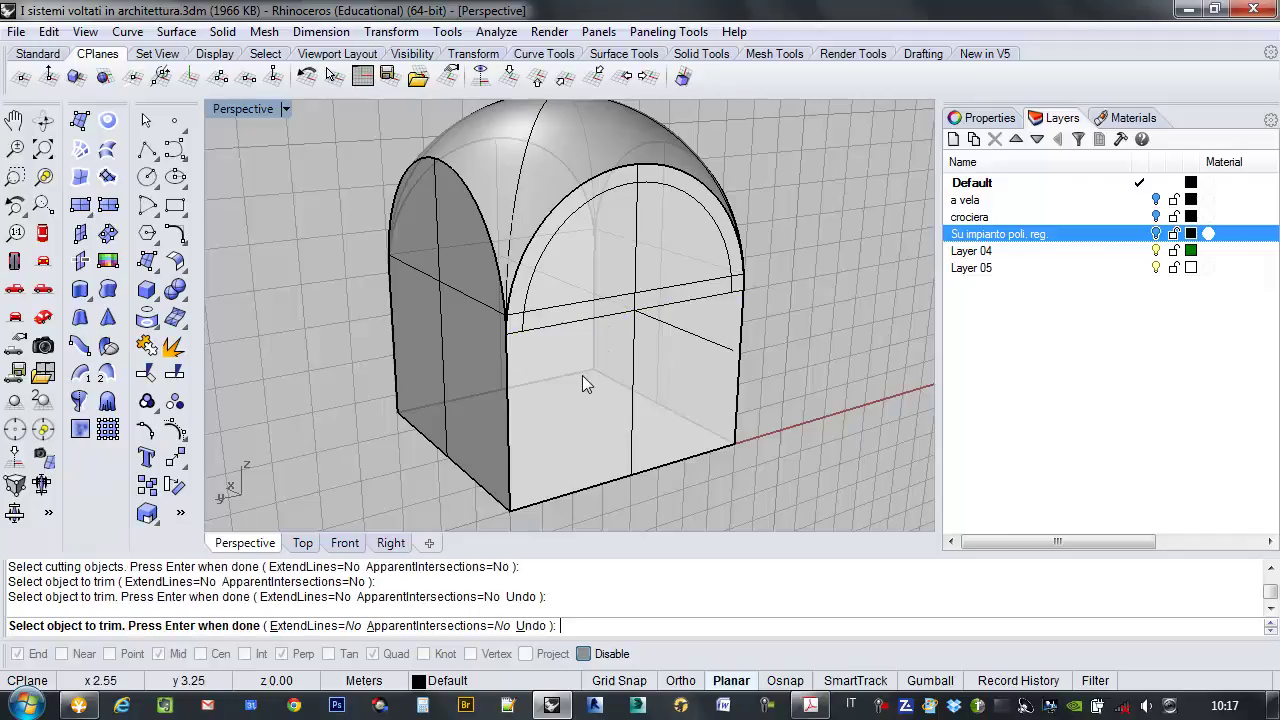
key(Return)
Draw two vertical lines from the semicircle's ends down to the wall's base edge, with object snaps turned on.
click(172, 150)
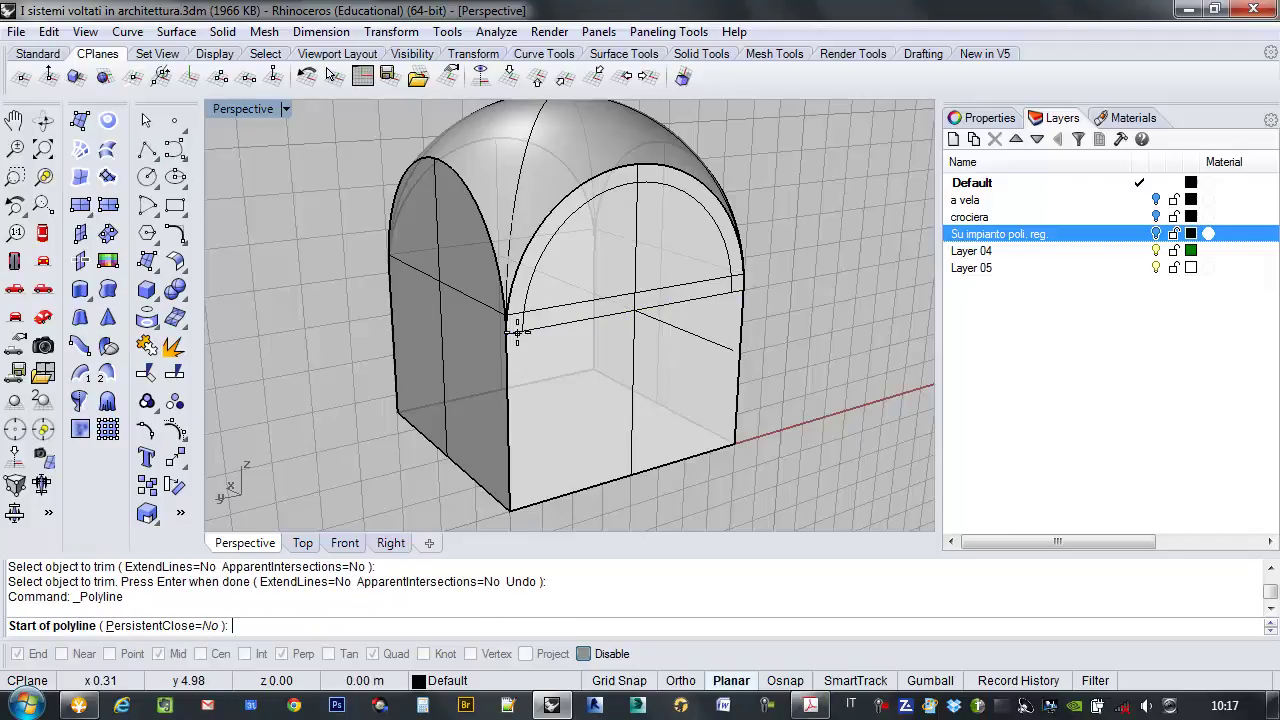
click(585, 655)
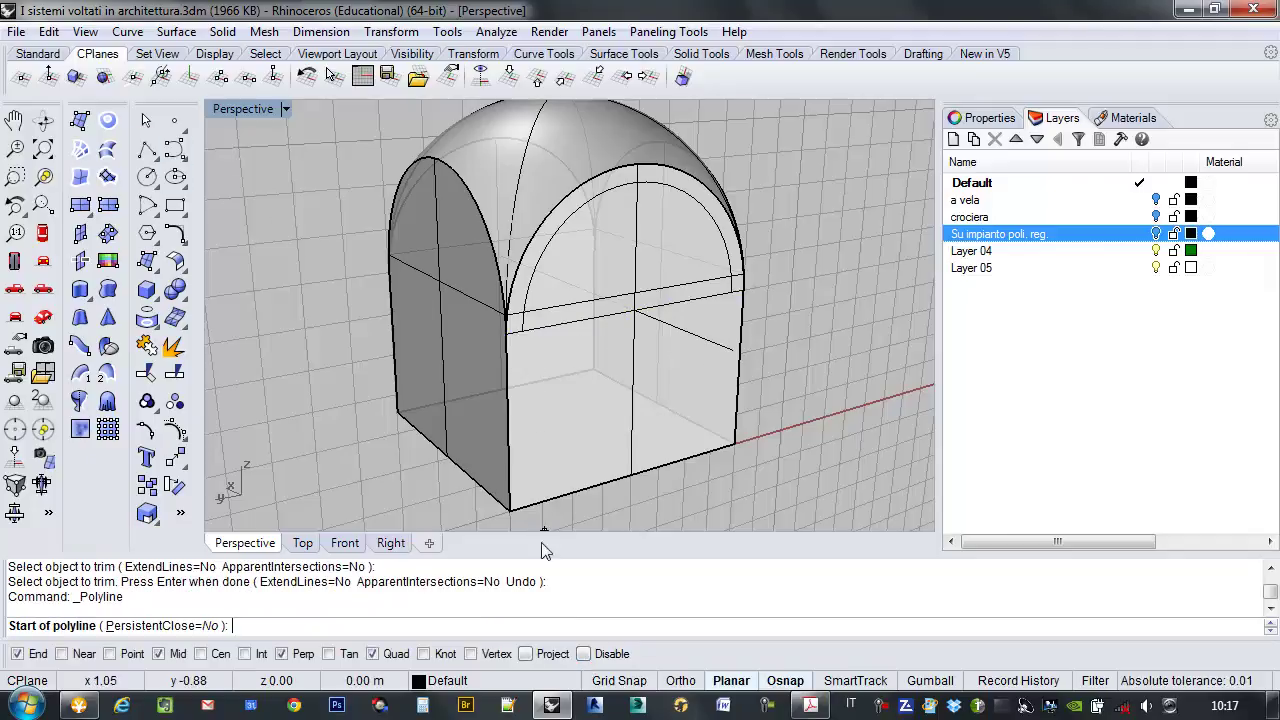
click(522, 331)
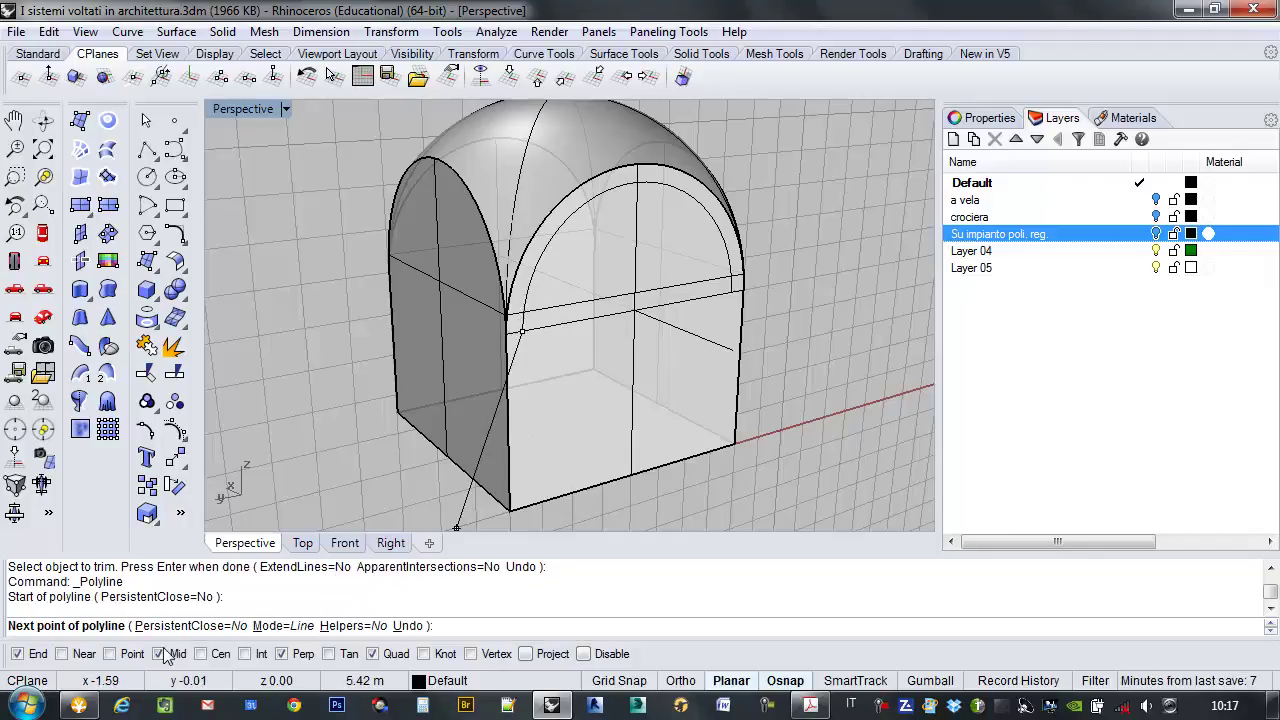
key(F8)
click(518, 505)
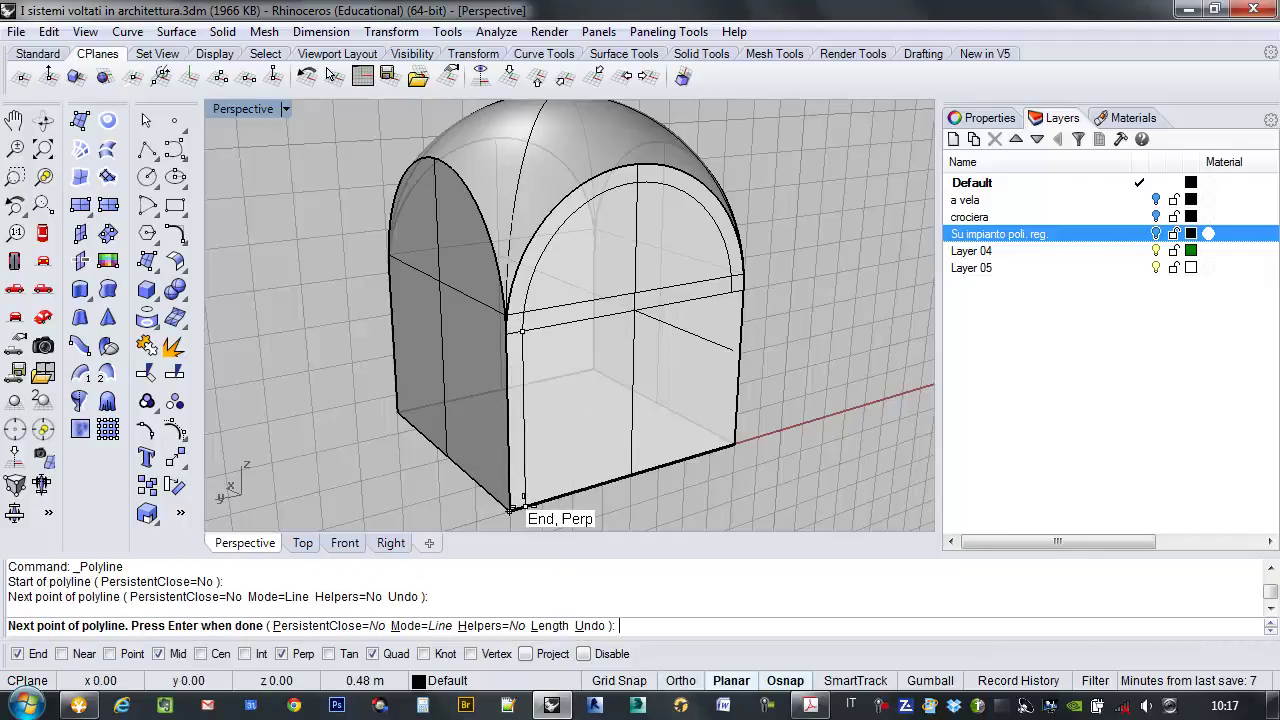
key(Return)
key(Return)
click(733, 292)
click(723, 446)
key(Return)
Explode the walls' polysurface into separate surfaces.
scroll(760, 354, down, 2)
right_drag(760, 354, 760, 357)
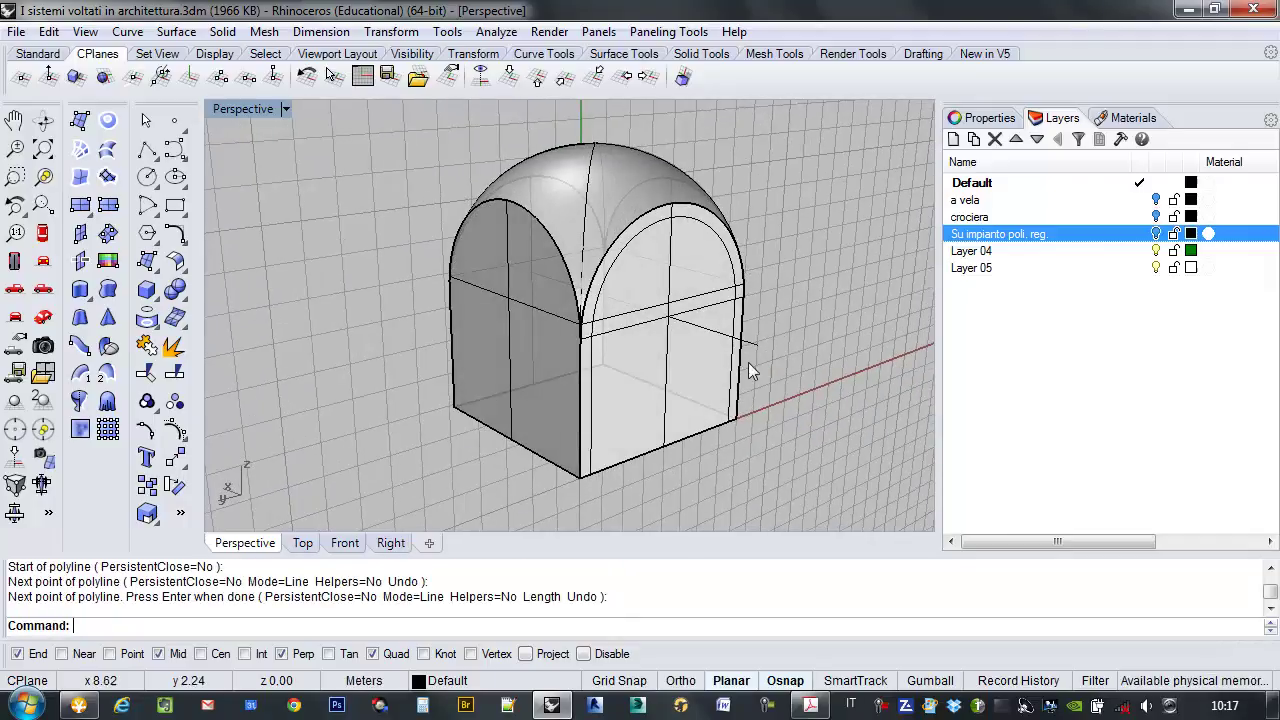
click(625, 382)
click(669, 389)
click(639, 454)
key(Return)
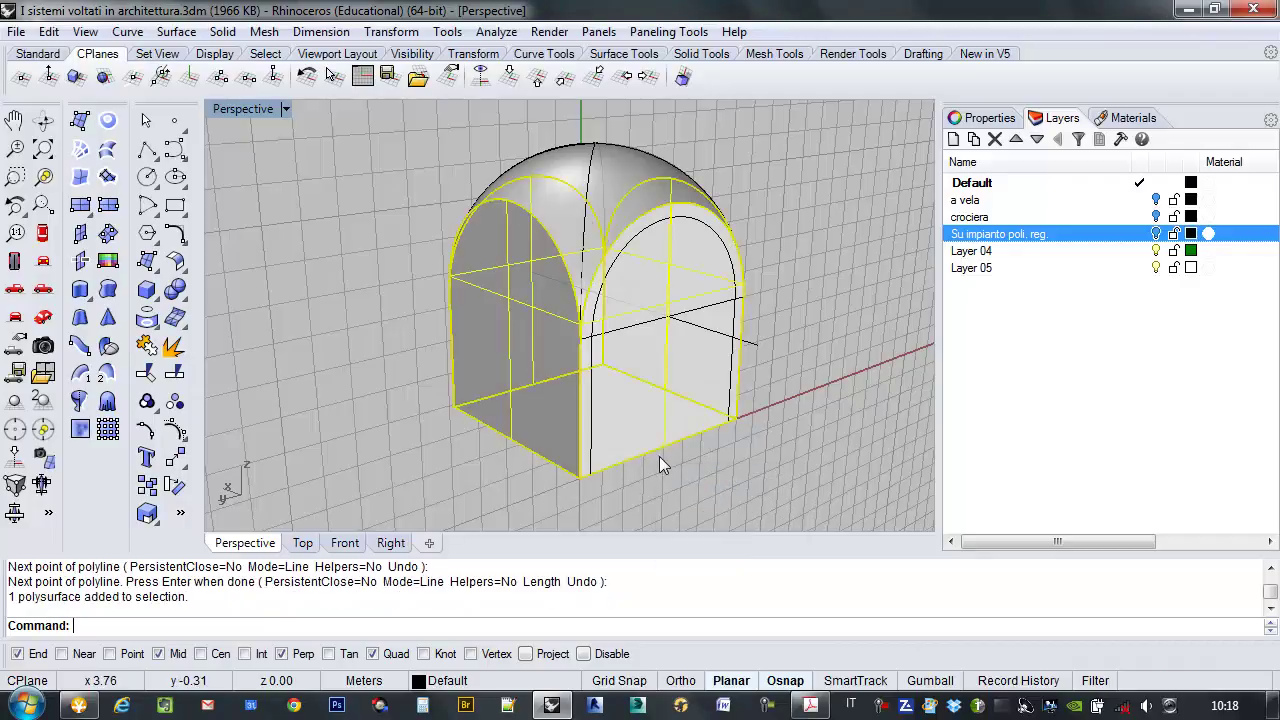
click(174, 346)
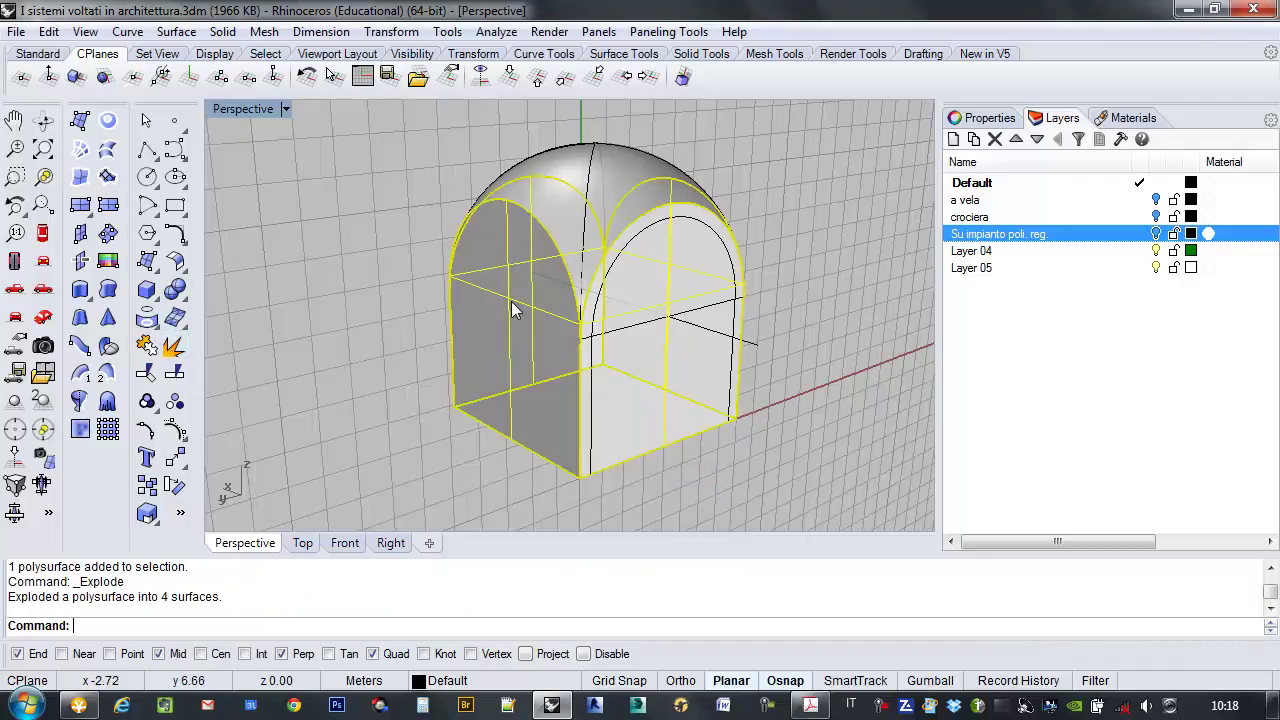
Delete the three other wall surfaces, keeping only the wall with the drawn opening.
click(510, 285)
key(Delete)
click(512, 280)
key(Delete)
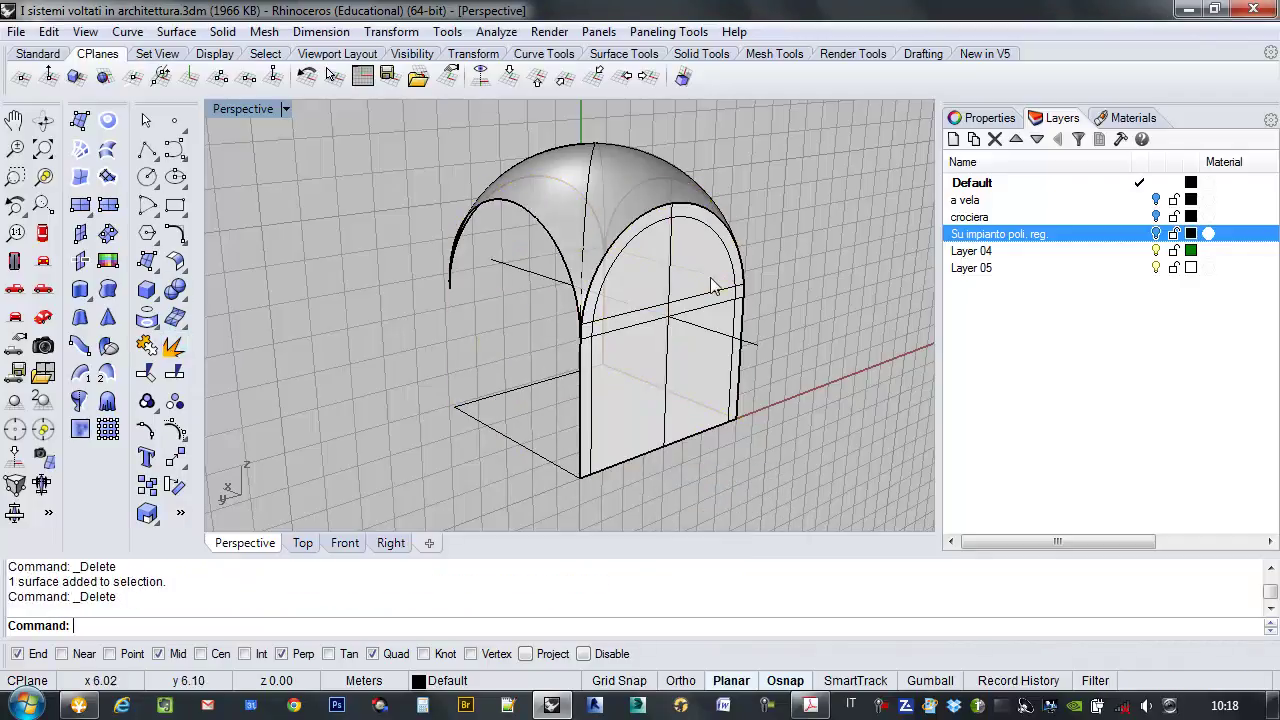
click(678, 280)
key(Delete)
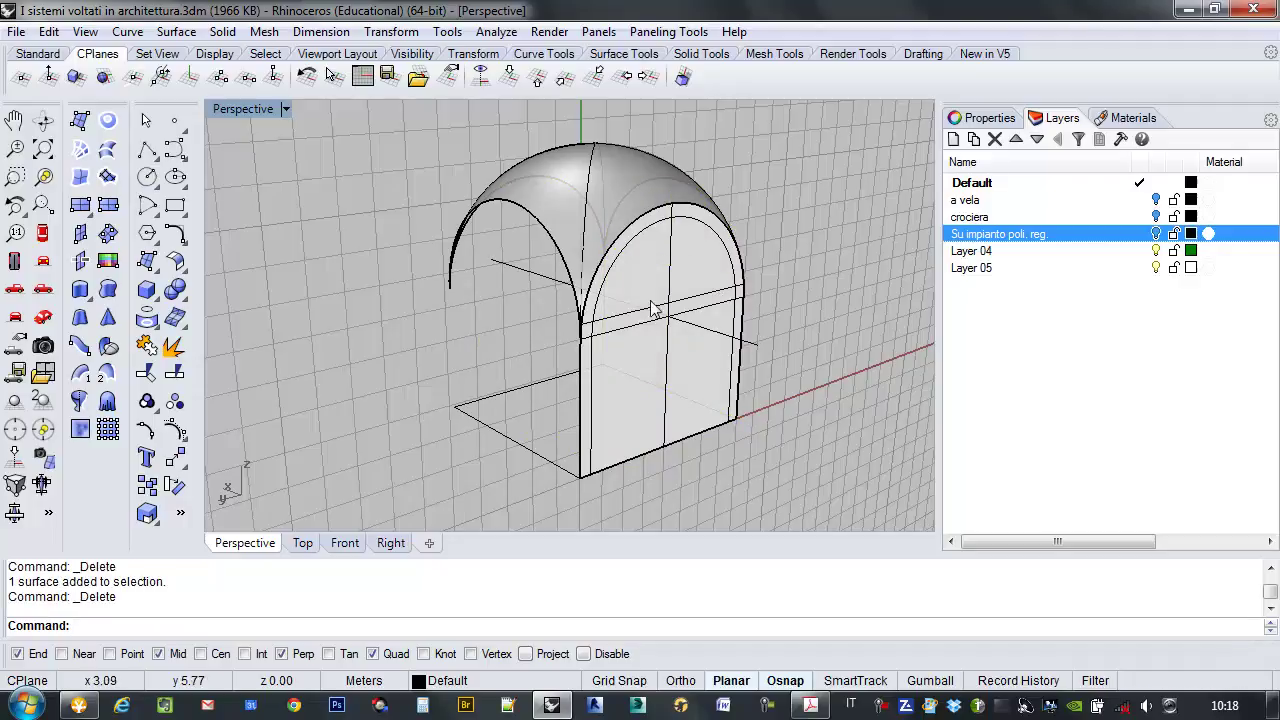
Trim the arched opening out of the wall, using the semicircle and the two vertical lines as cutting objects.
text(Trim)
key(Return)
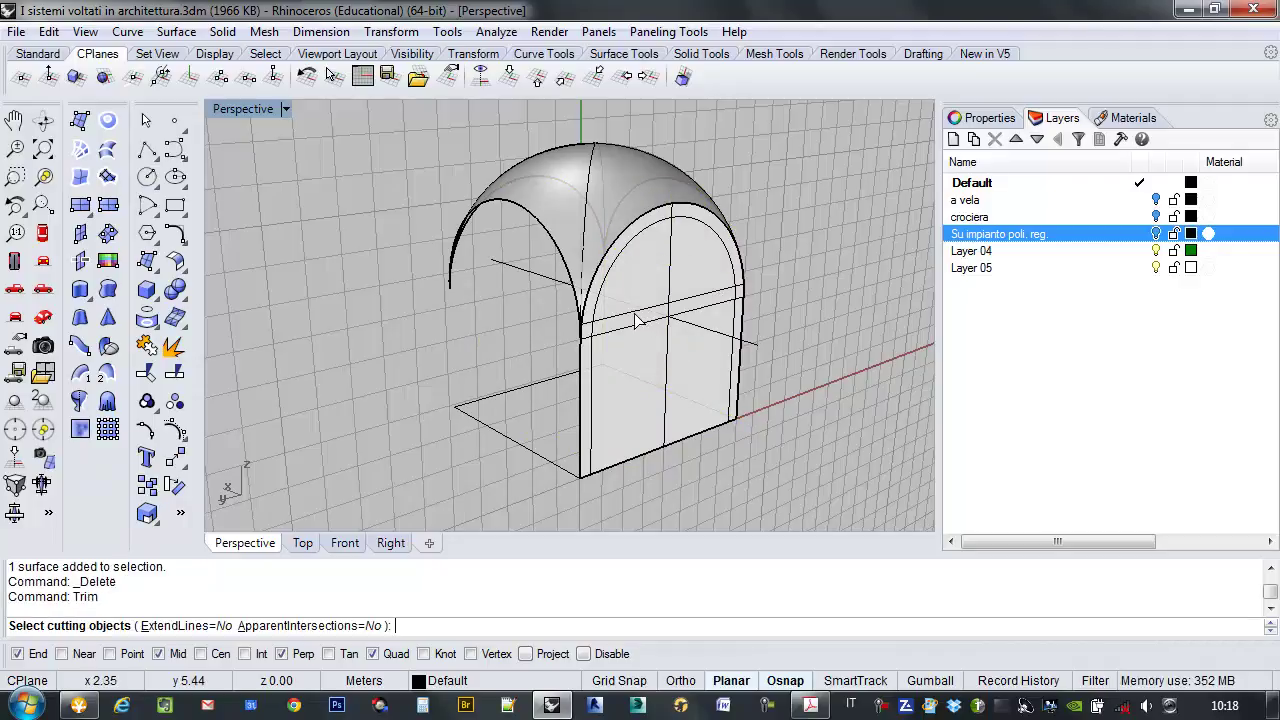
click(622, 258)
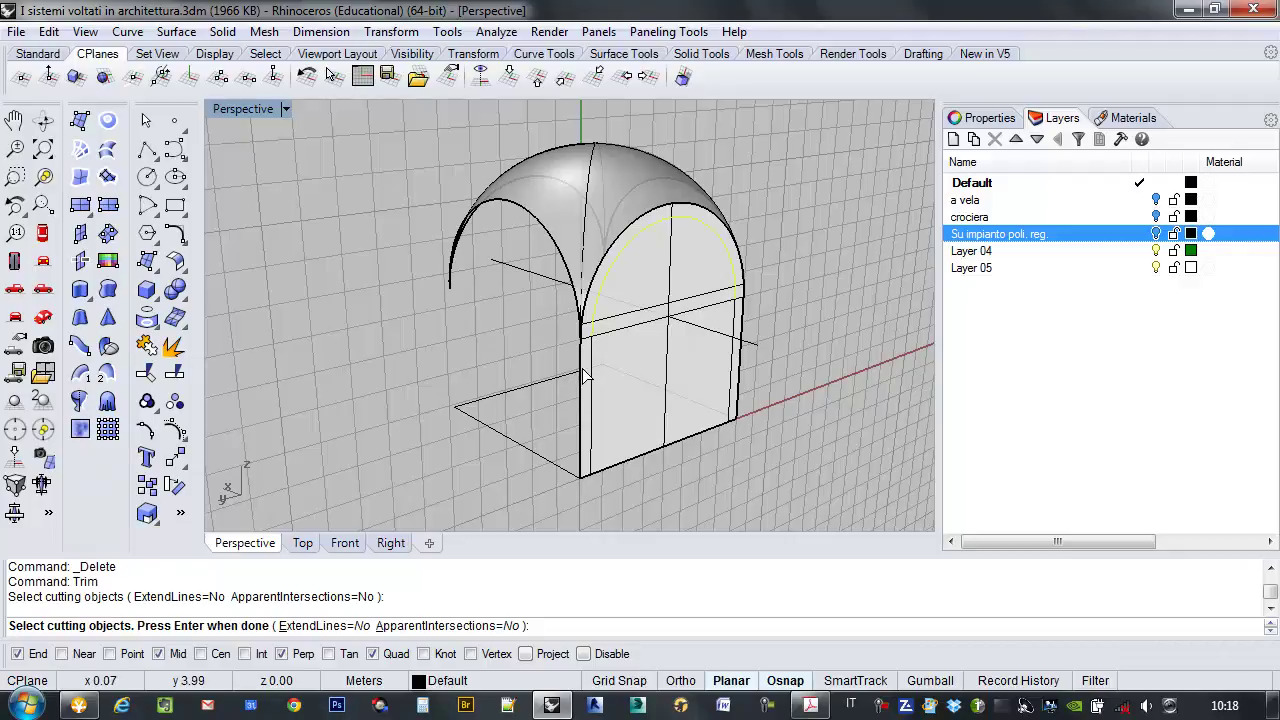
click(592, 387)
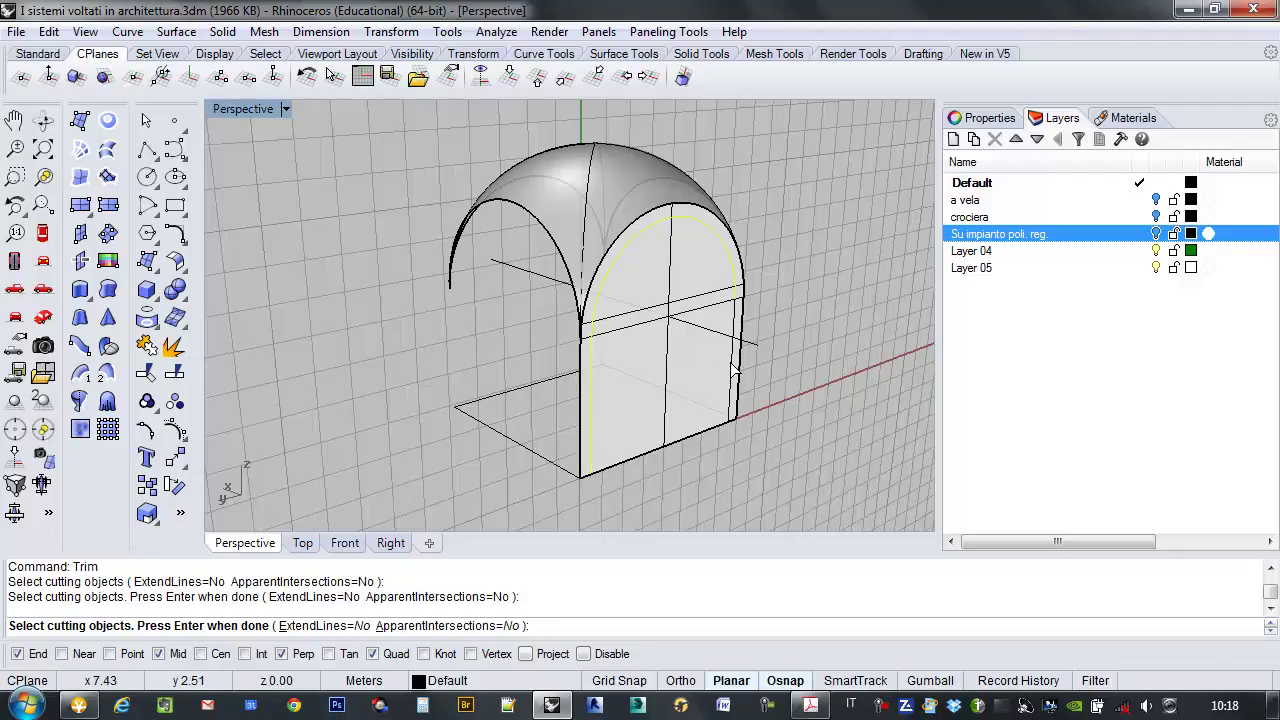
click(735, 372)
key(Return)
click(669, 375)
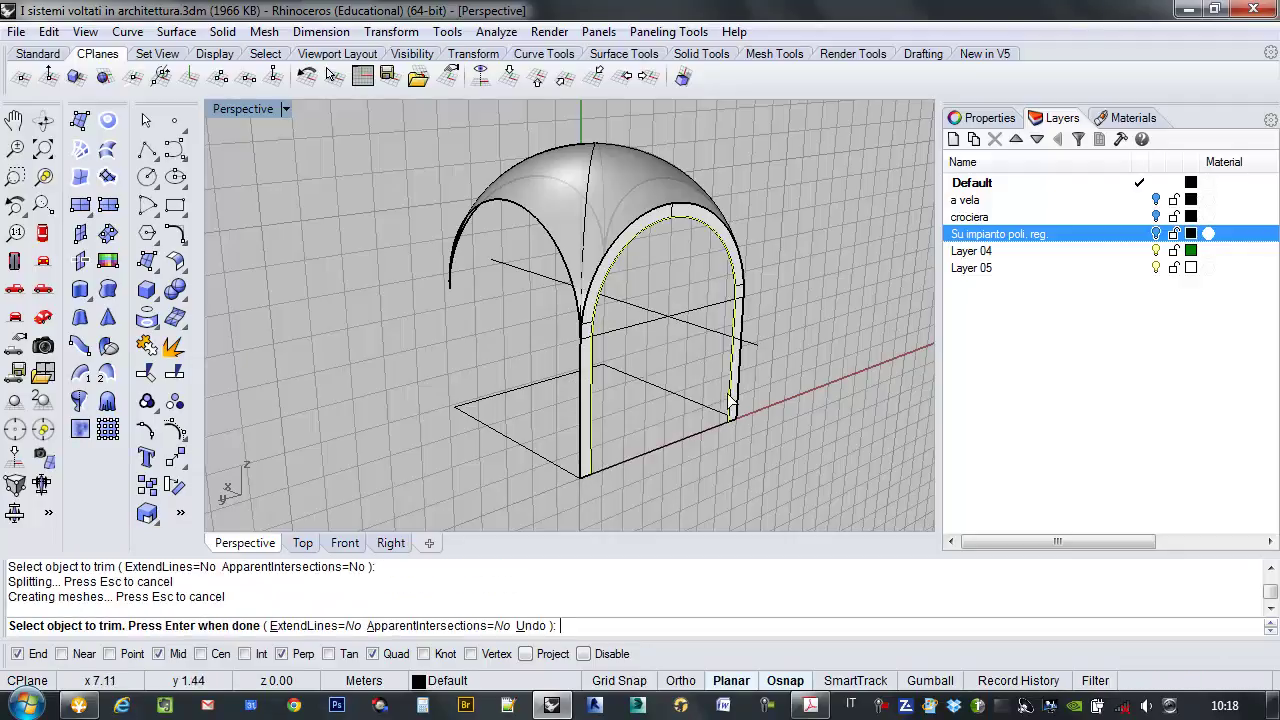
key(Return)
Select the remaining arched frame surface and set the construction plane to World Top.
right_drag(735, 265, 767, 271)
scroll(722, 241, up, 3)
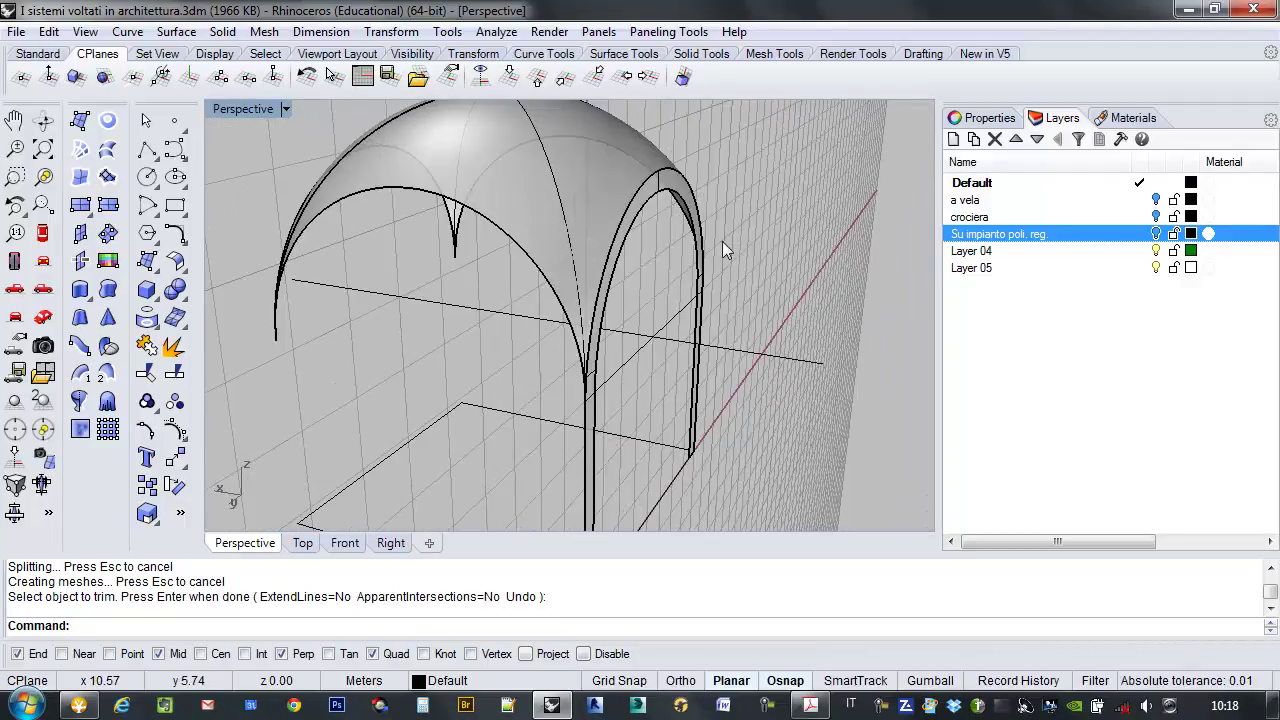
click(649, 187)
click(732, 303)
right_drag(757, 282, 575, 307)
click(575, 300)
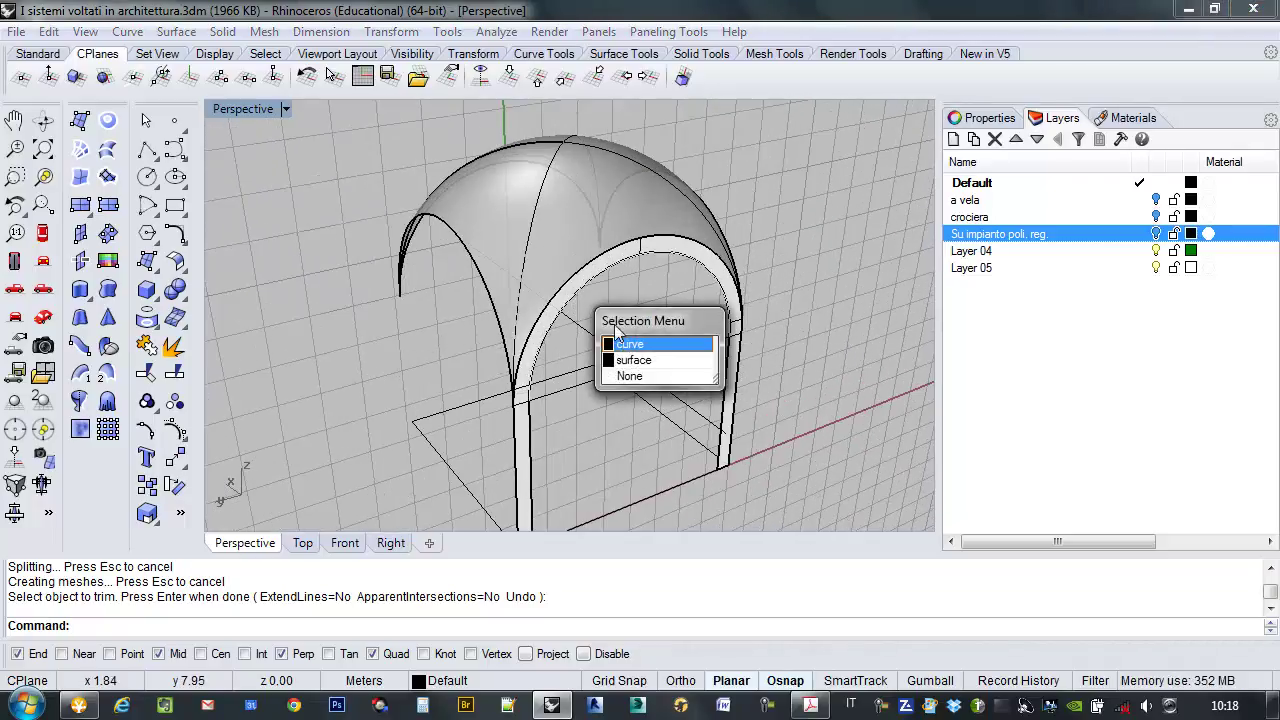
click(634, 375)
click(588, 270)
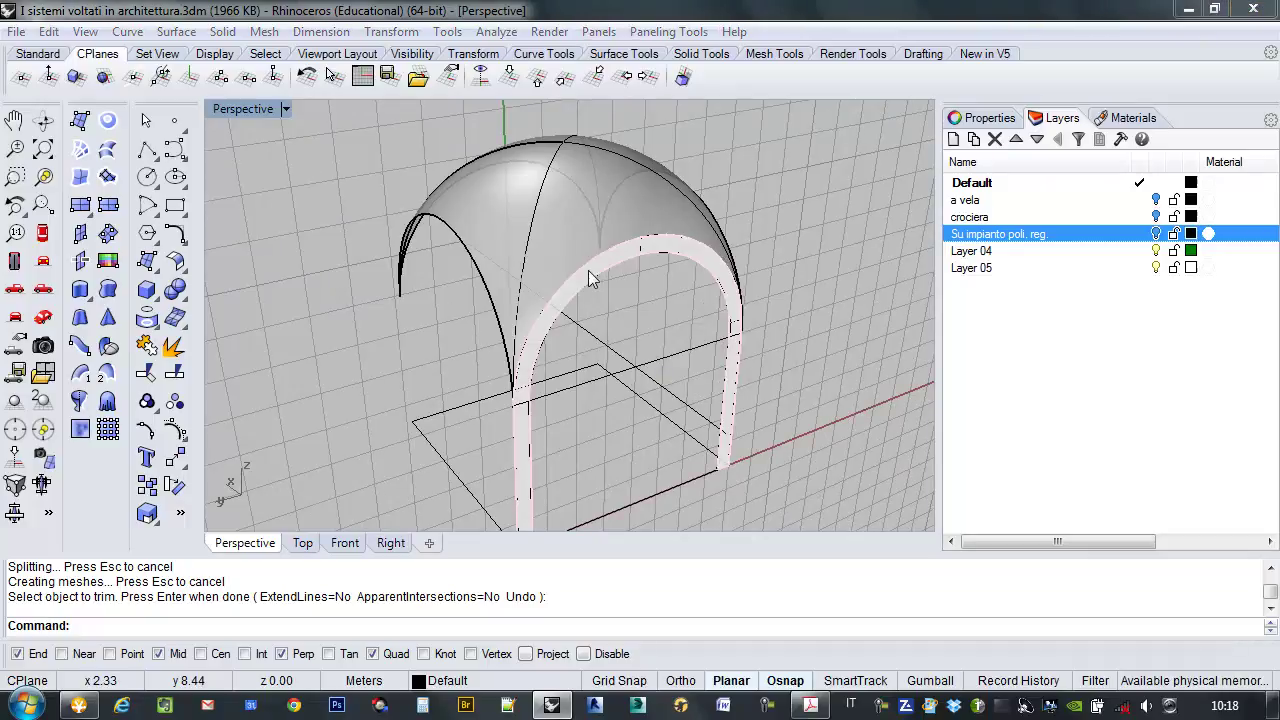
click(655, 339)
right_drag(655, 339, 624, 363)
click(480, 76)
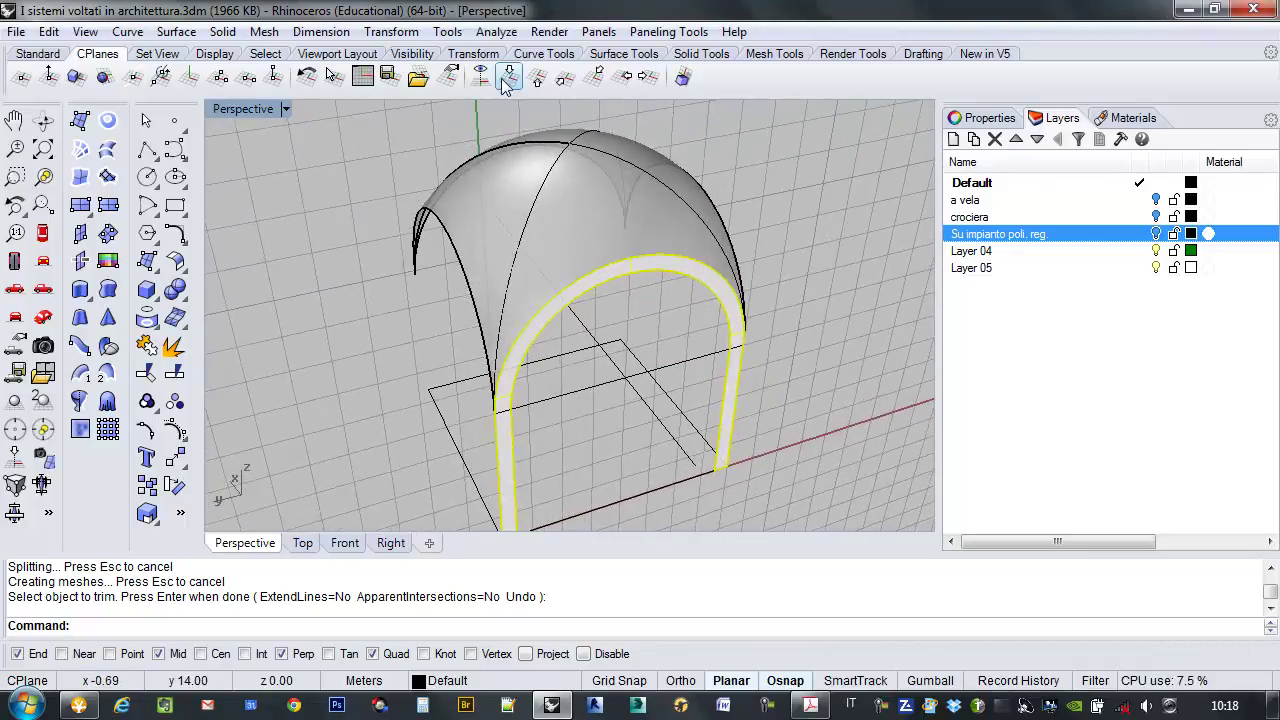
Create a polar array of the arched frame around the world origin with 4 items over 360 degrees.
right_drag(580, 277, 592, 430)
scroll(571, 494, up, 5)
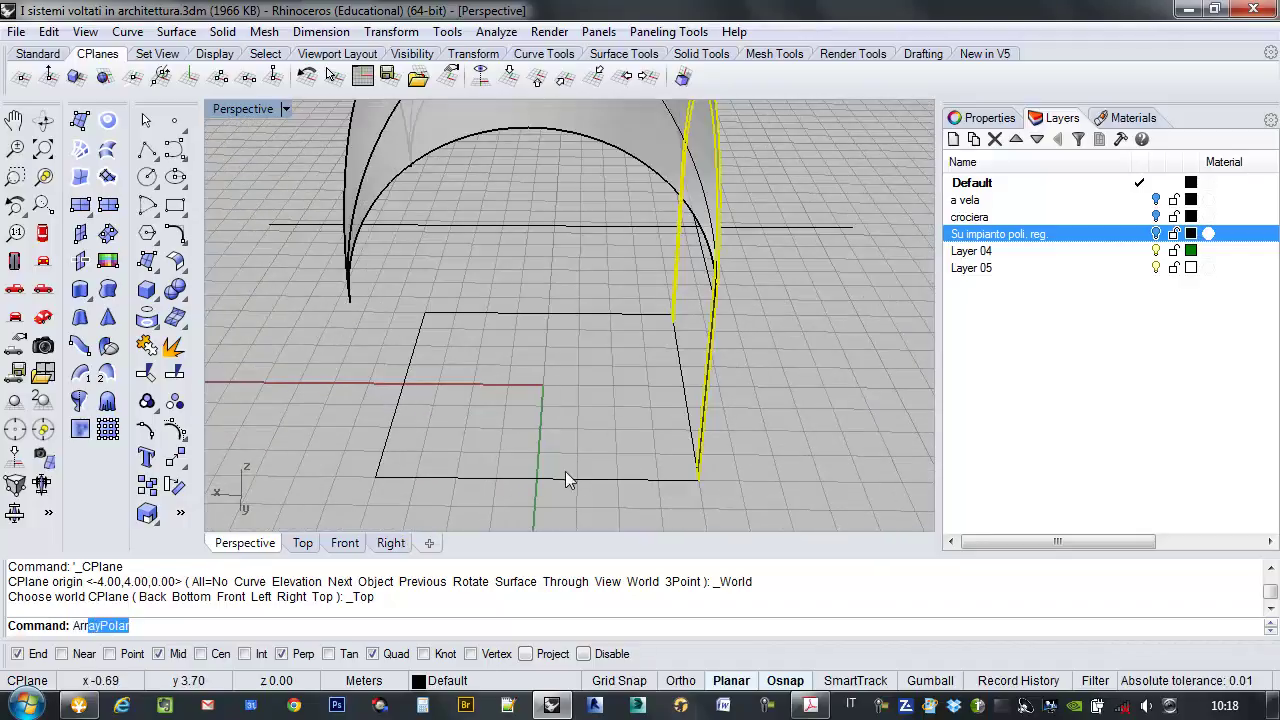
key(Return)
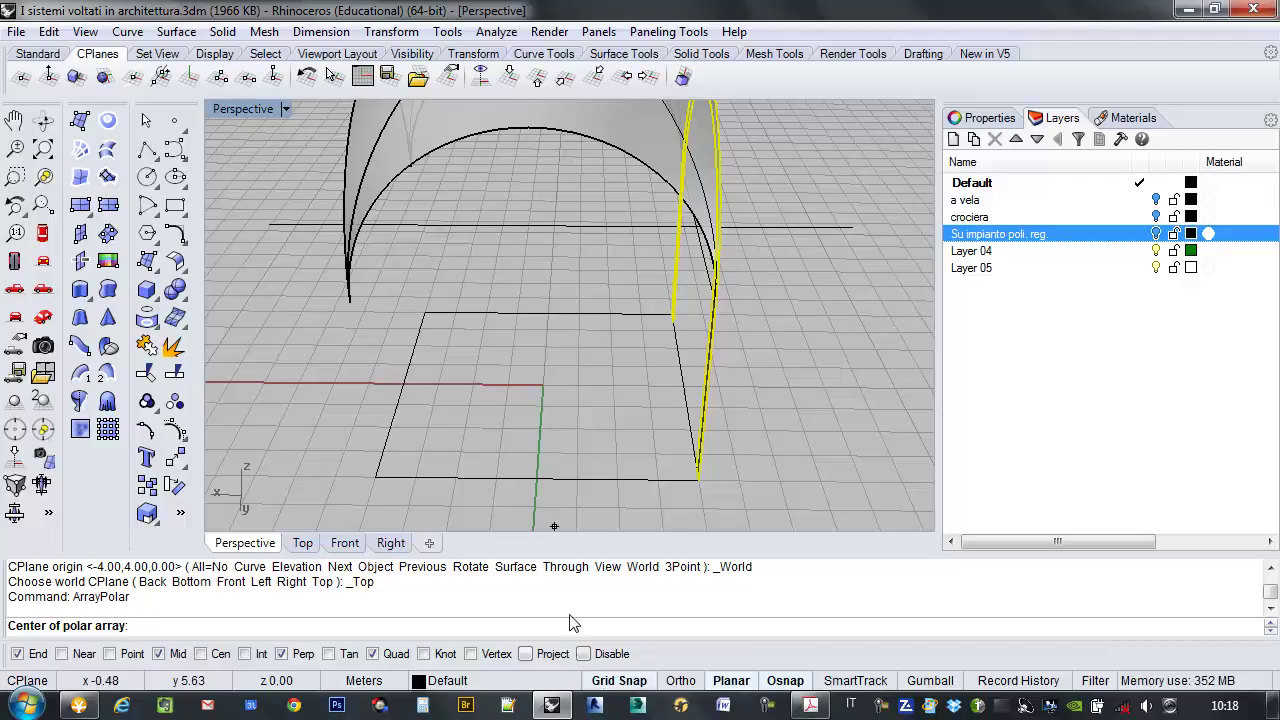
click(621, 652)
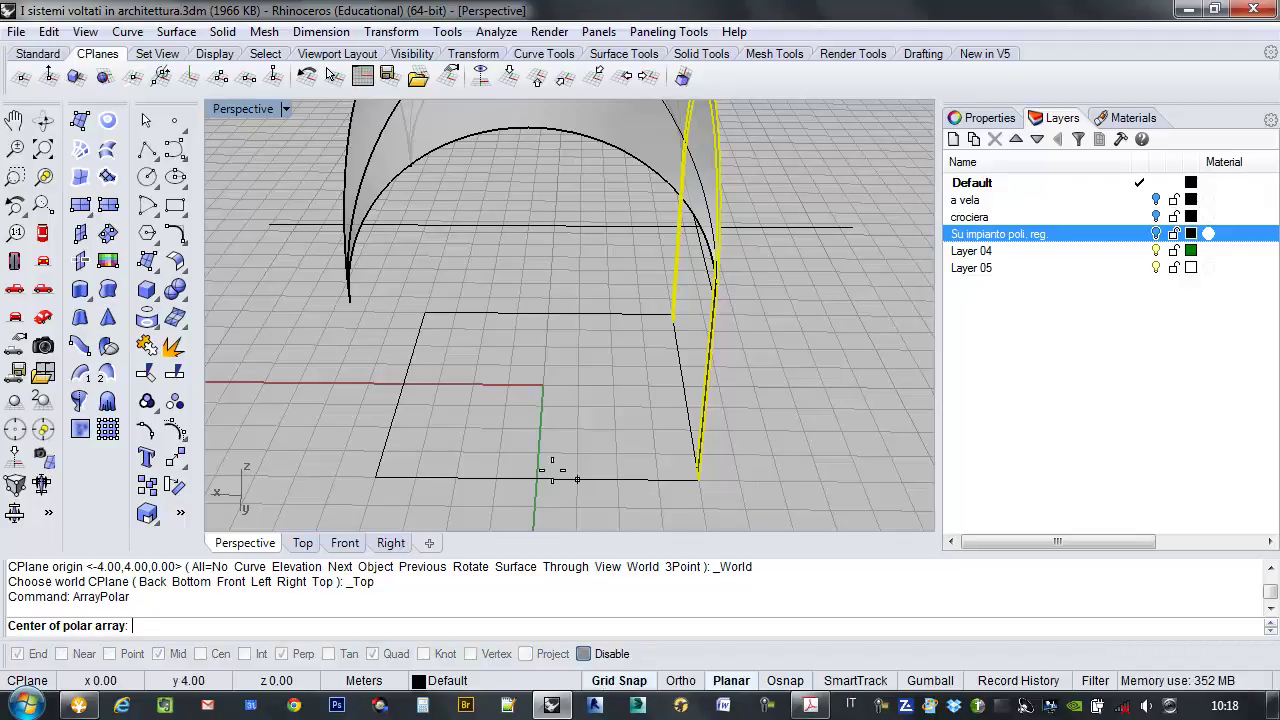
click(603, 657)
click(542, 384)
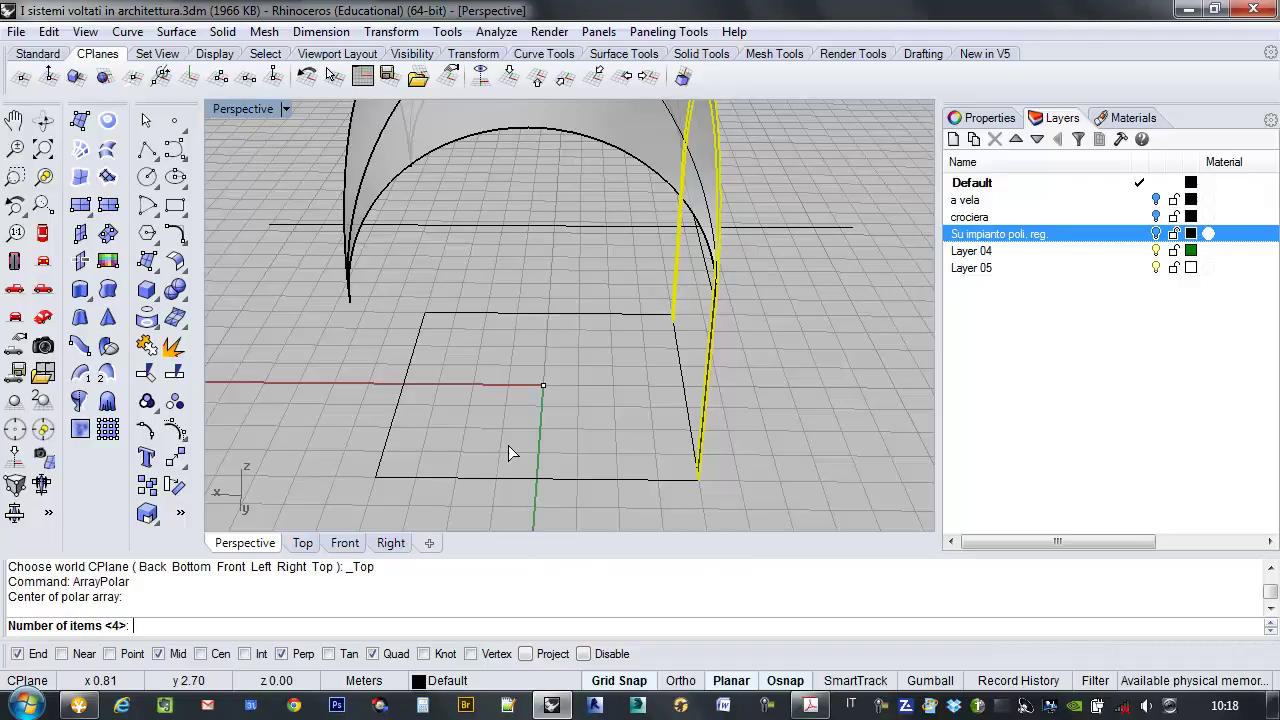
key(Return)
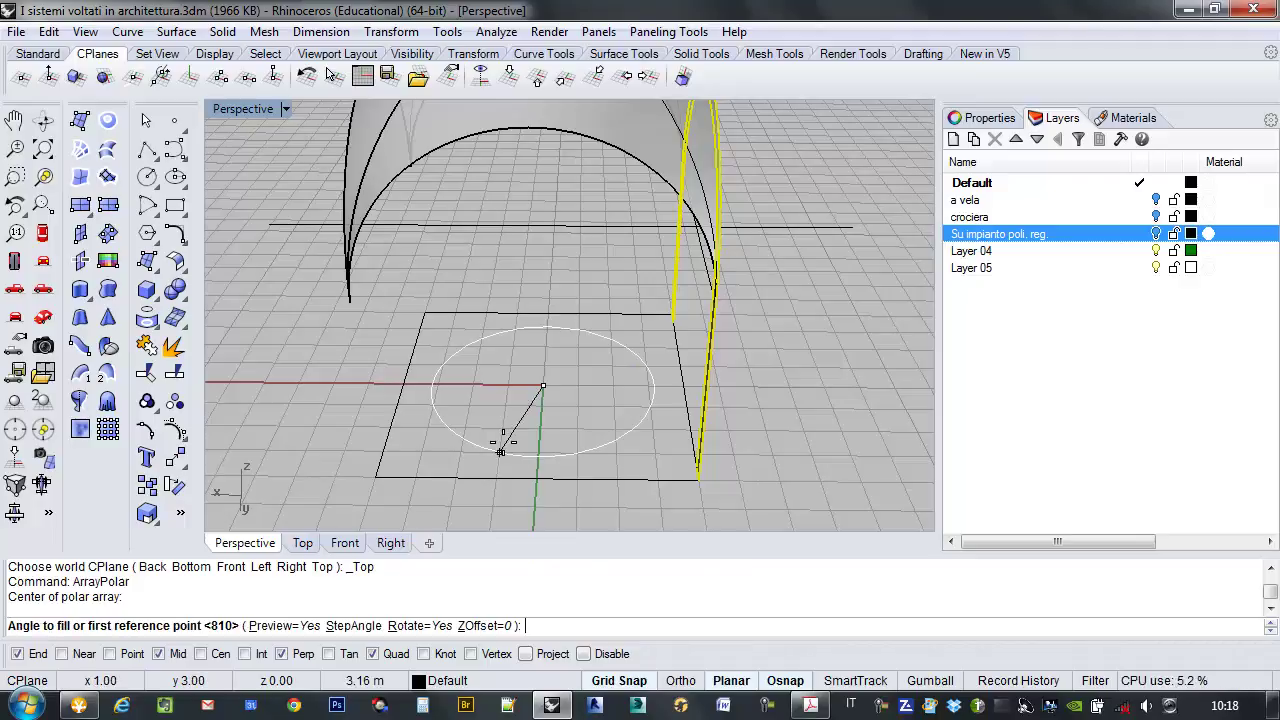
text(360)
key(Return)
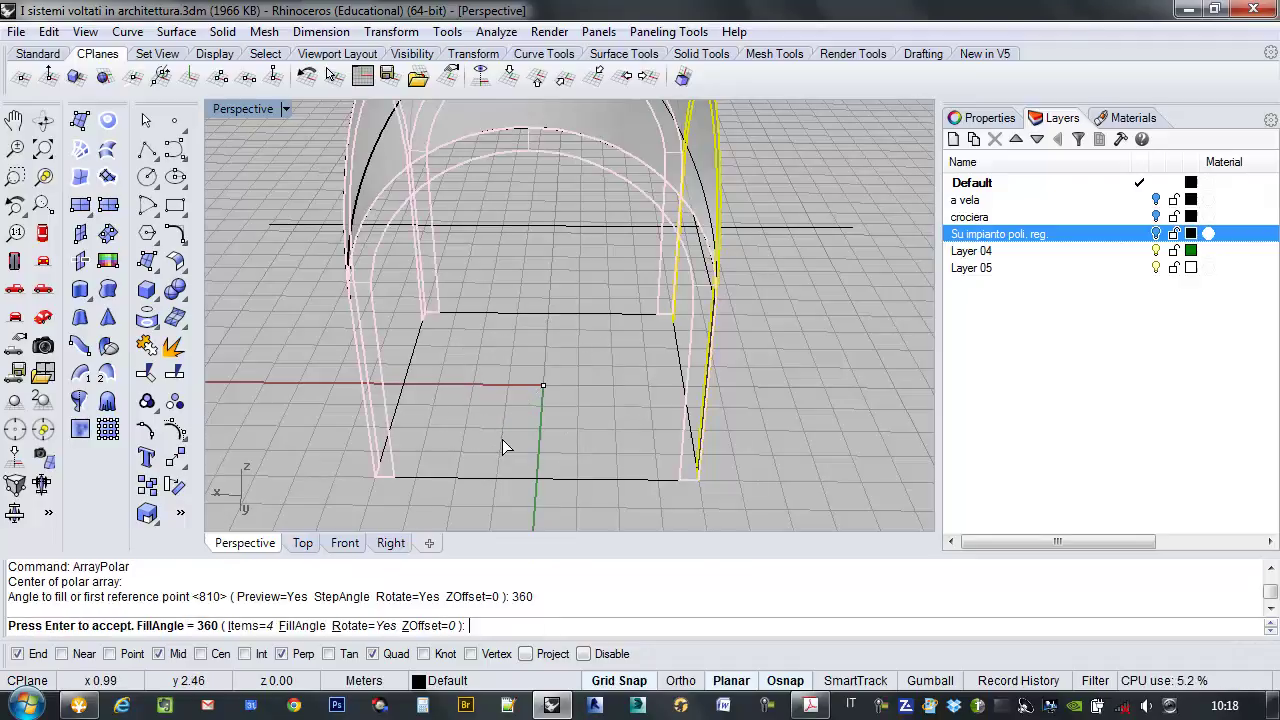
key(Return)
scroll(492, 305, down, 6)
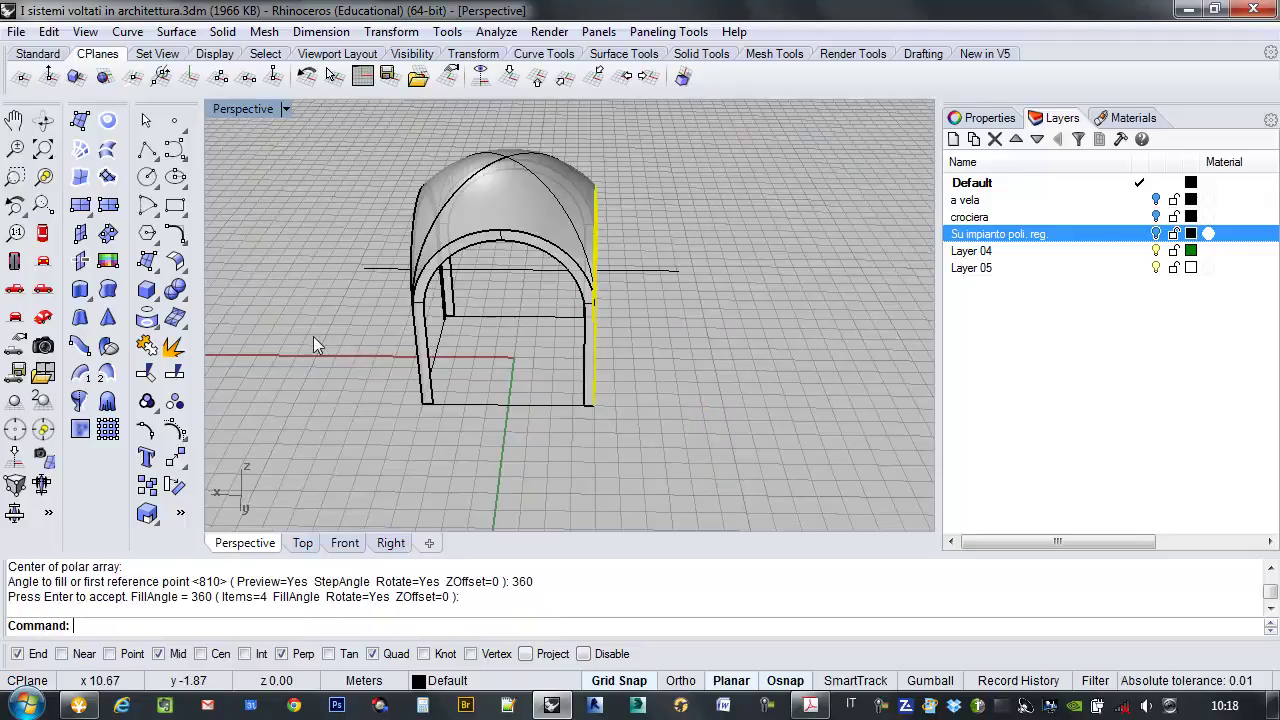
Select the vault, the four arched frames and all the curves, and join them.
right_drag(313, 336, 632, 310)
click(578, 379)
right_drag(455, 380, 815, 303)
scroll(610, 240, up, 5)
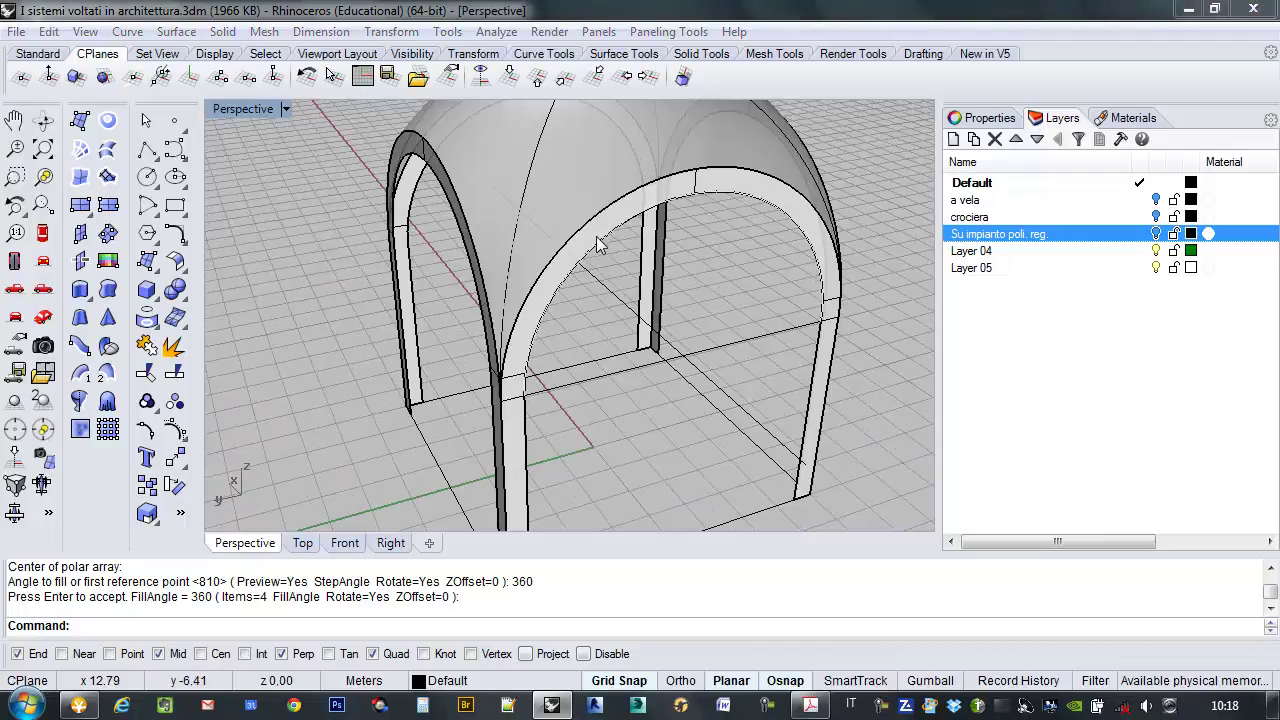
click(597, 245)
click(618, 291)
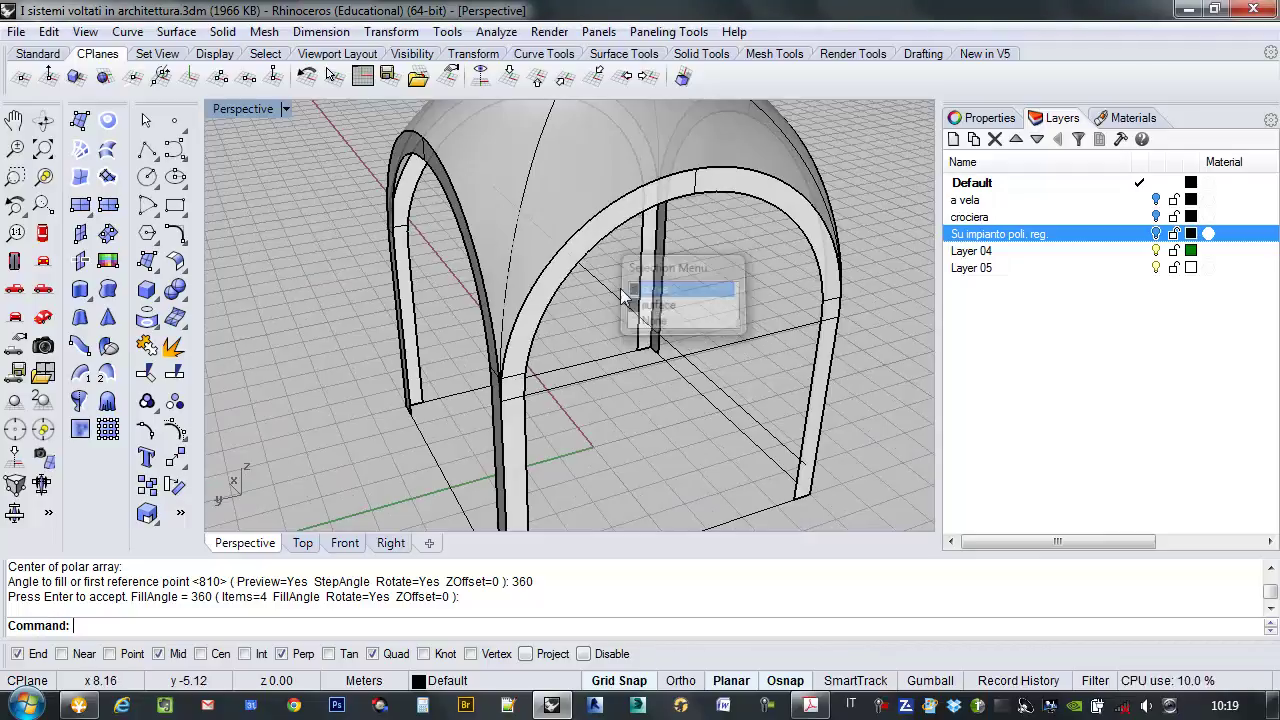
scroll(570, 254, down, 5)
drag(729, 114, 425, 446)
scroll(513, 263, up, 2)
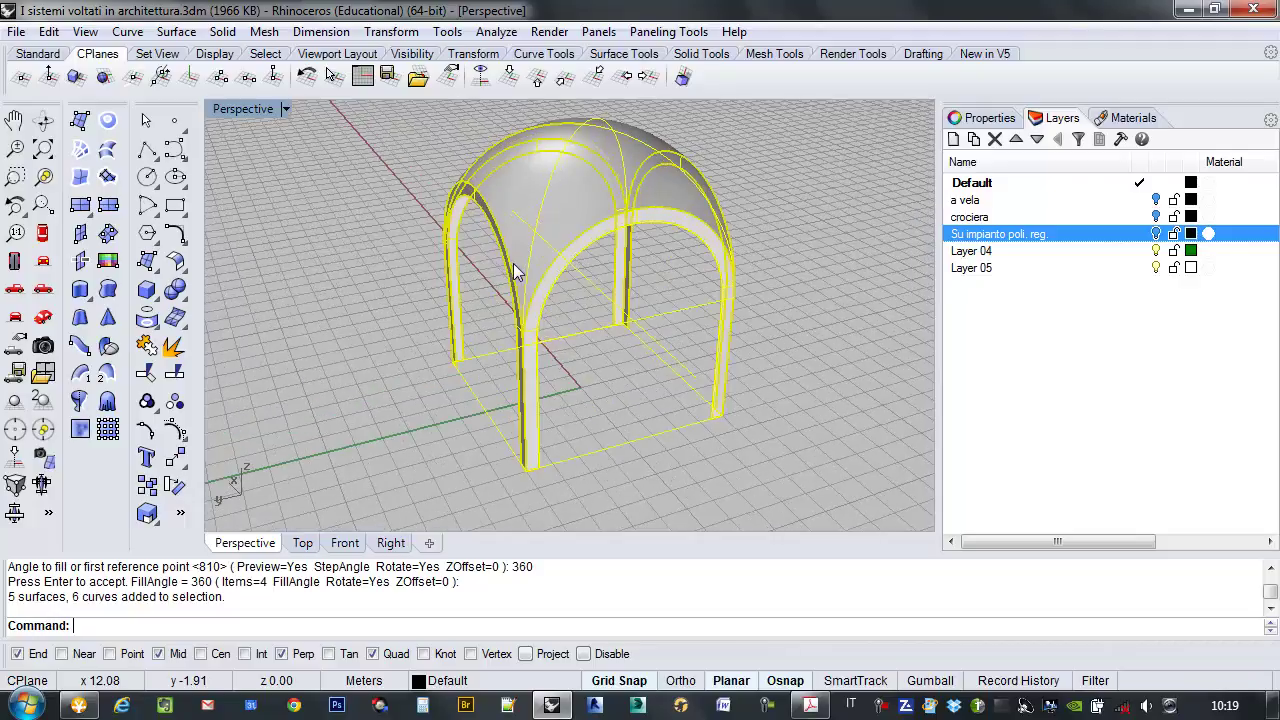
click(147, 345)
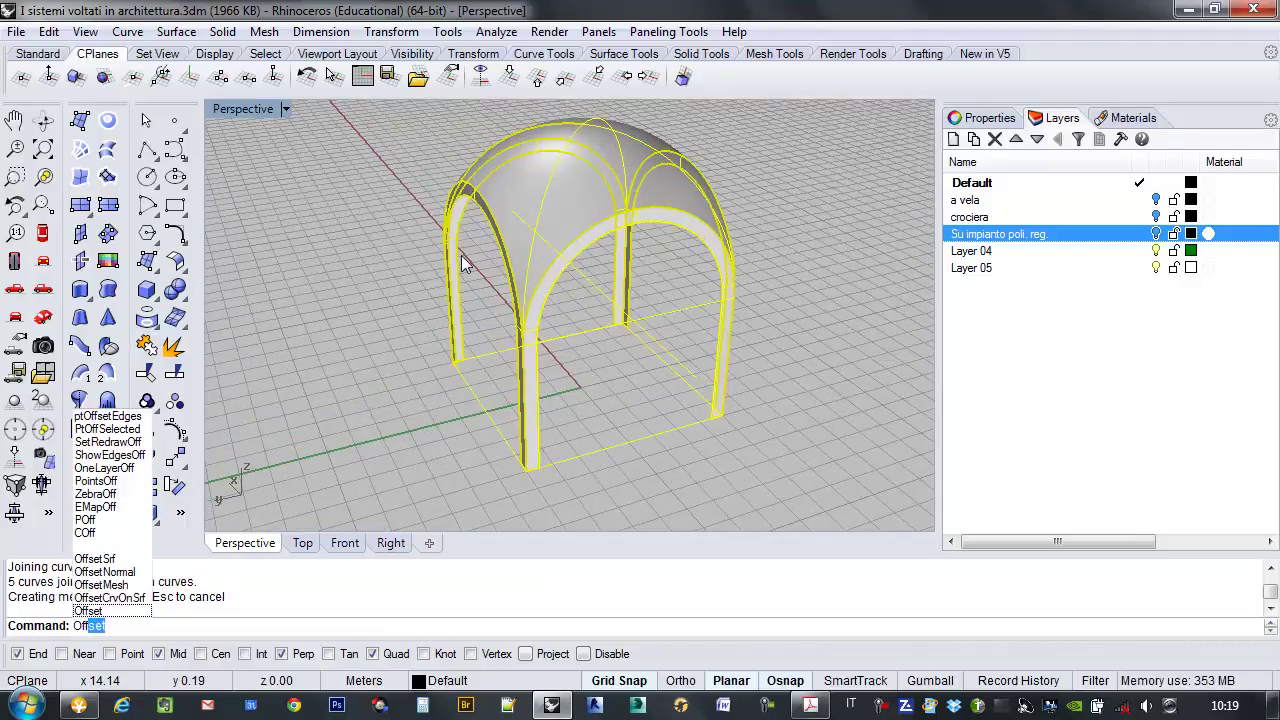
Offset the joined vault and frames outward with OffsetSrf by 0.15 m as a solid with round corners, deleting the input.
text(Off)
key(Up)
key(Up)
key(Up)
key(Up)
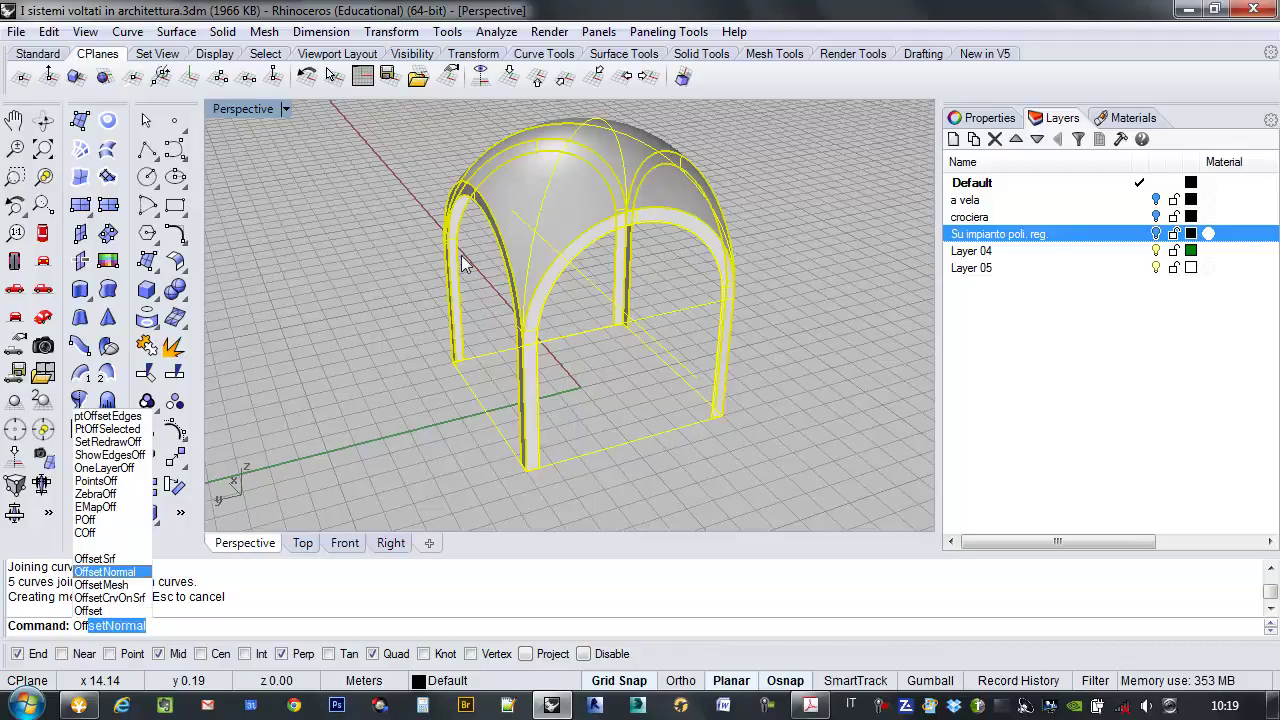
key(Return)
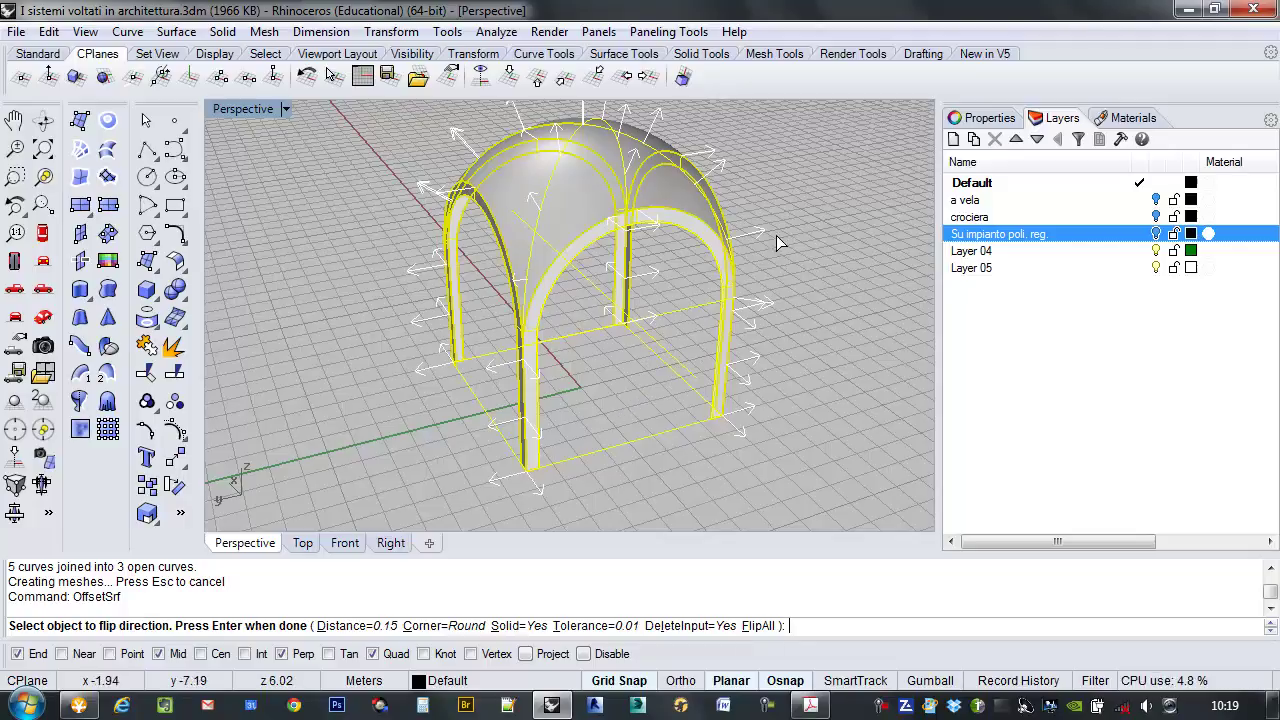
click(356, 626)
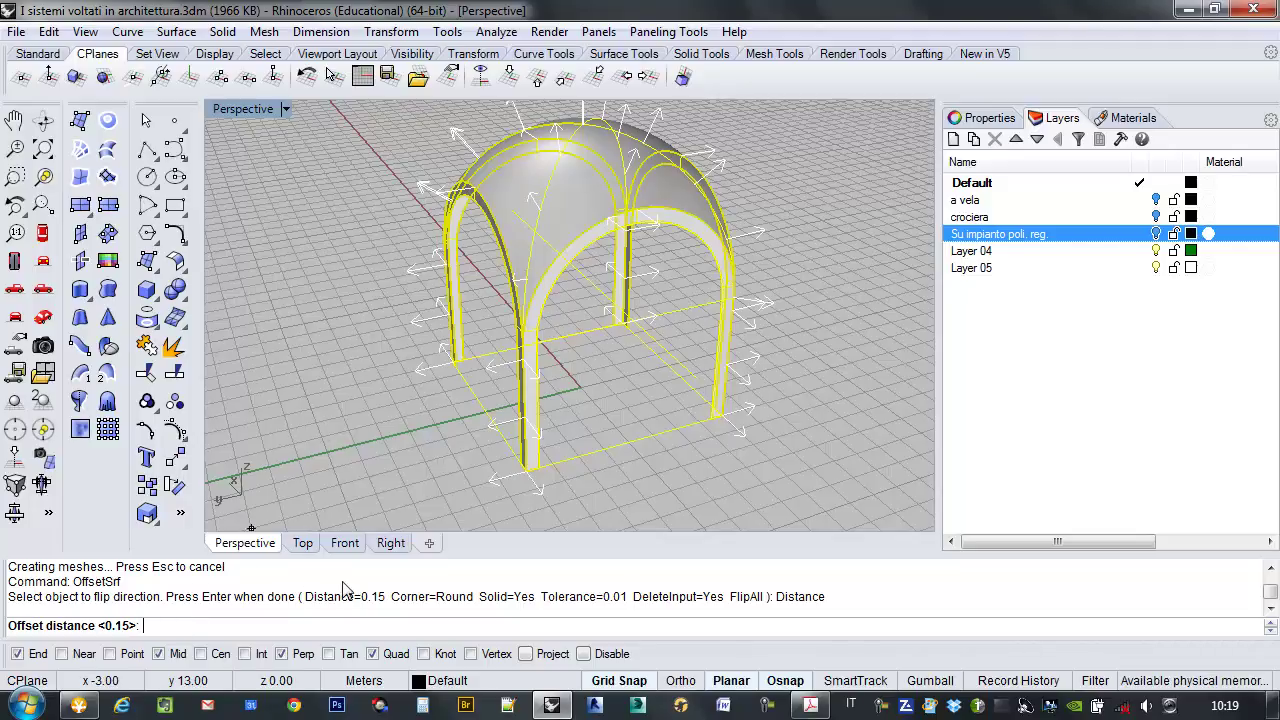
click(532, 264)
right_click(563, 293)
right_click(560, 289)
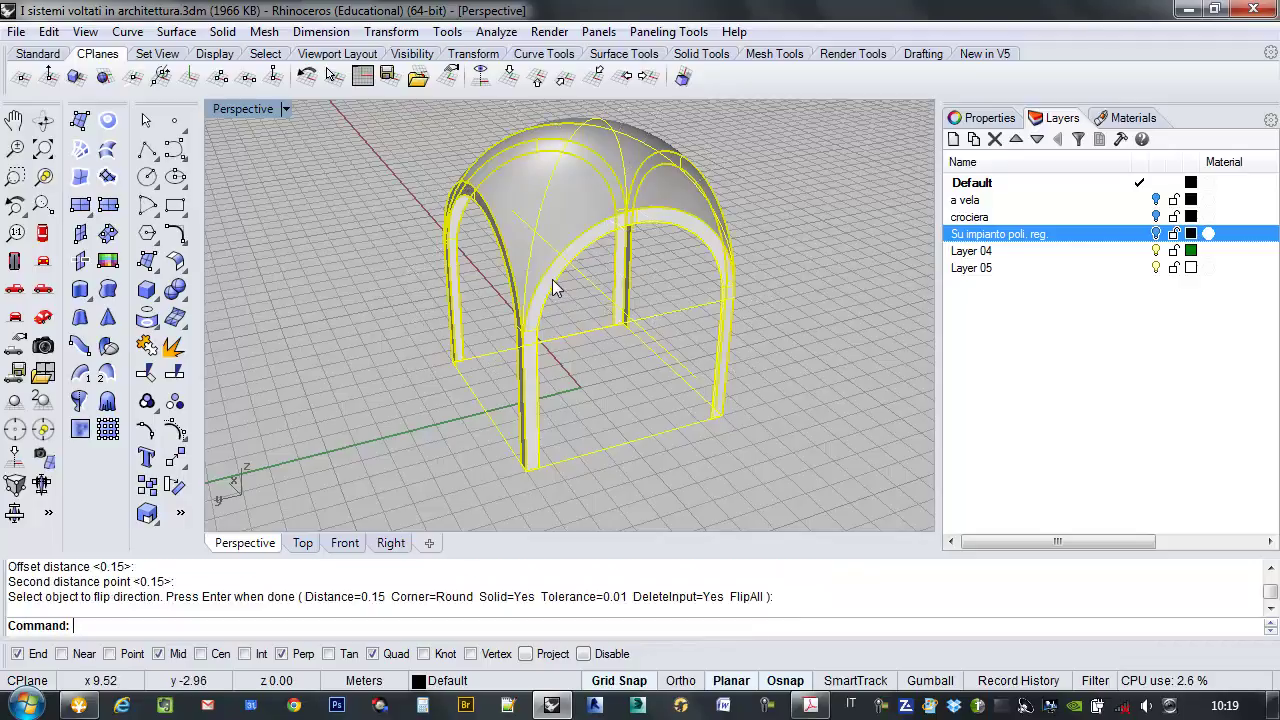
Offset the joined vault and frames with OffsetSrf by 0.15 m as a solid with round corners, deleting the input.
click(553, 280)
right_click(554, 285)
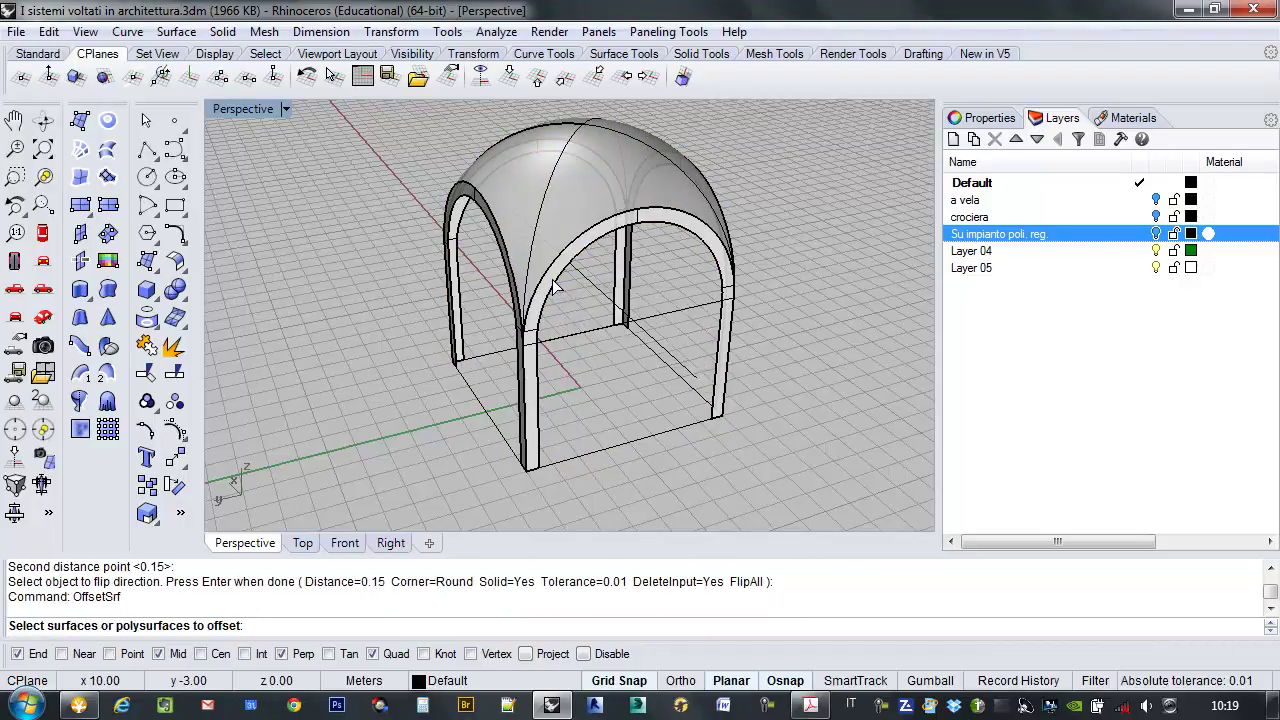
click(553, 282)
key(Return)
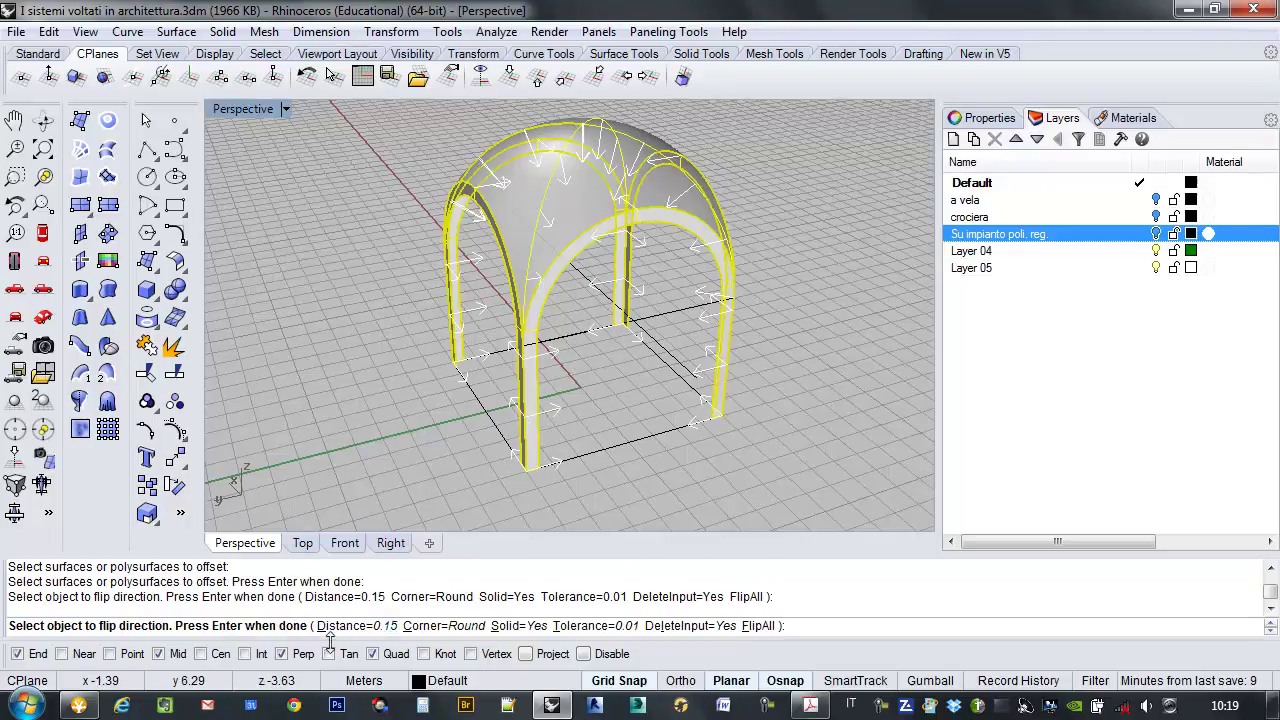
key(Return)
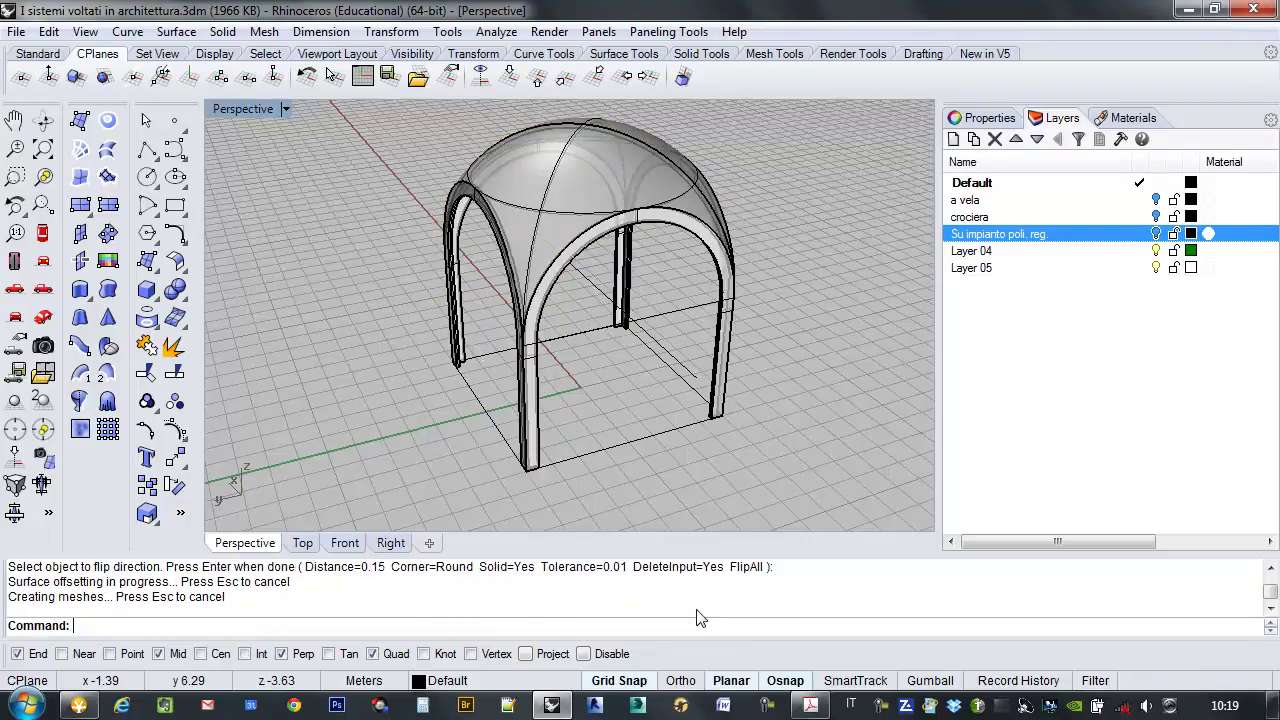
Inspect the thickened vault and its arch frames up close from several angles, undoing any accidental move.
right_drag(624, 495, 668, 258)
scroll(700, 265, up, 5)
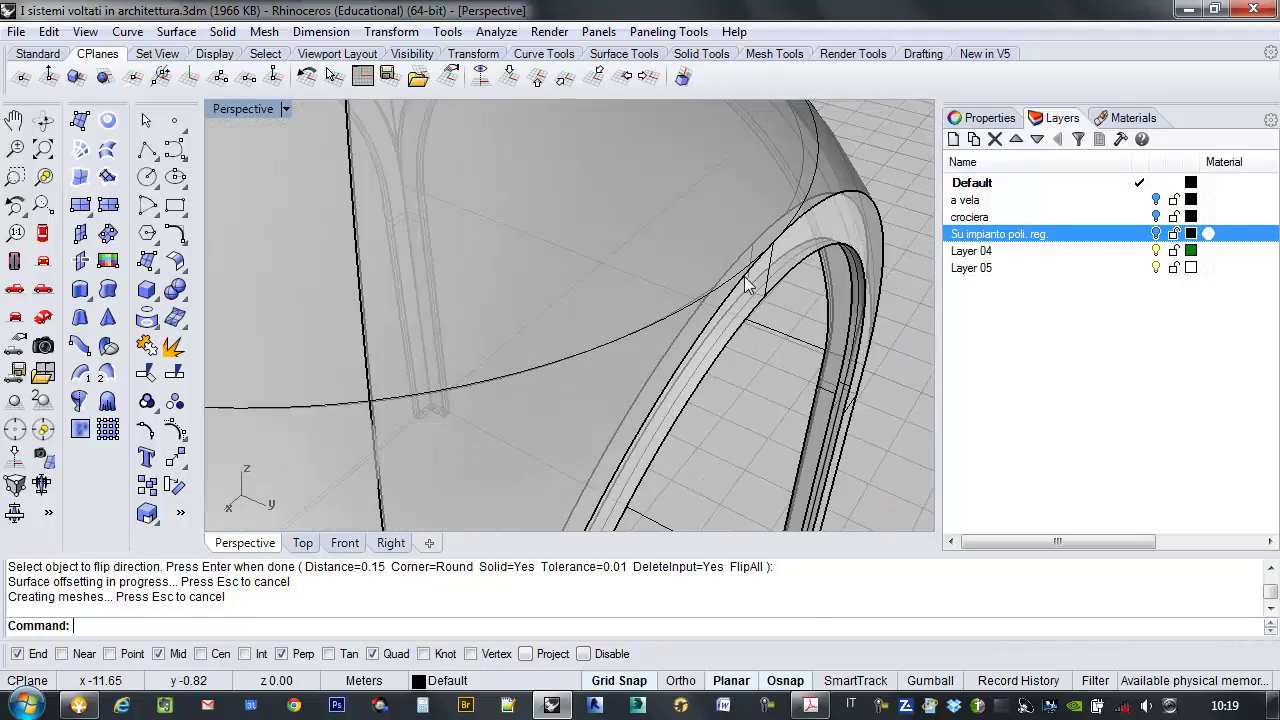
scroll(747, 366, down, 2)
right_drag(747, 366, 723, 338)
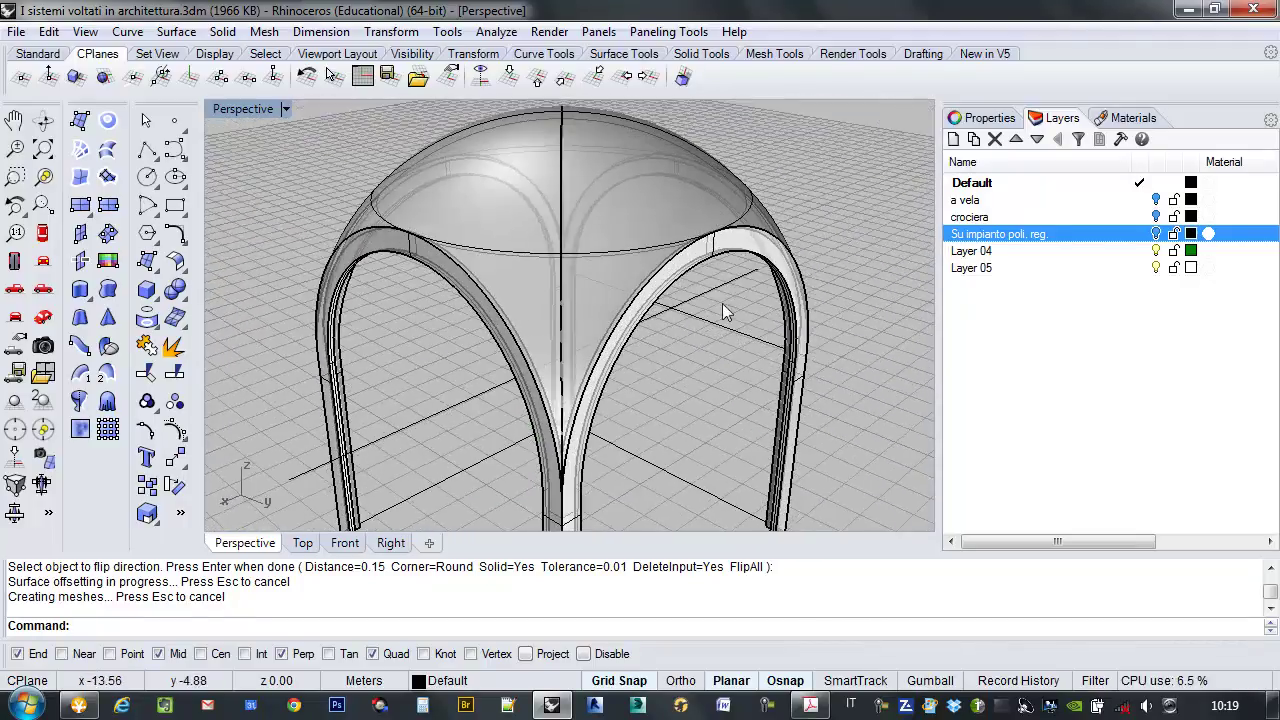
drag(712, 256, 750, 258)
key(ctrl+z)
click(733, 310)
click(727, 250)
right_drag(629, 314, 617, 265)
click(658, 311)
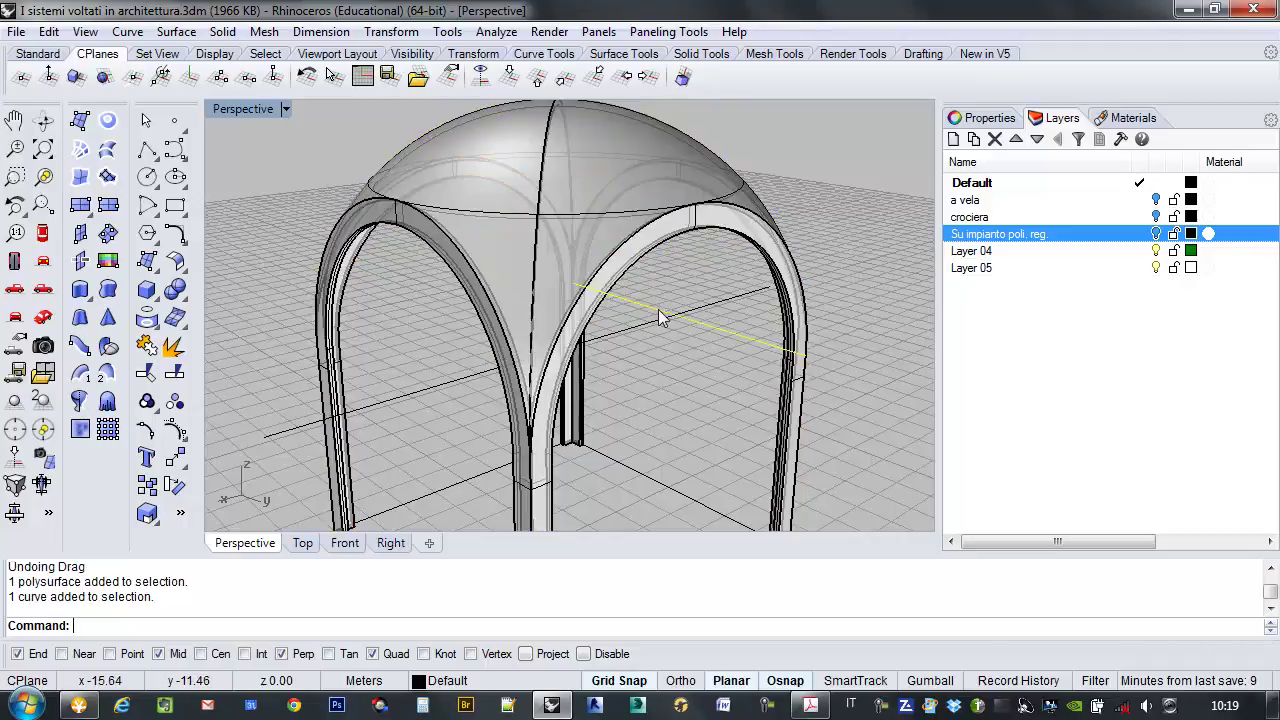
right_drag(677, 294, 683, 297)
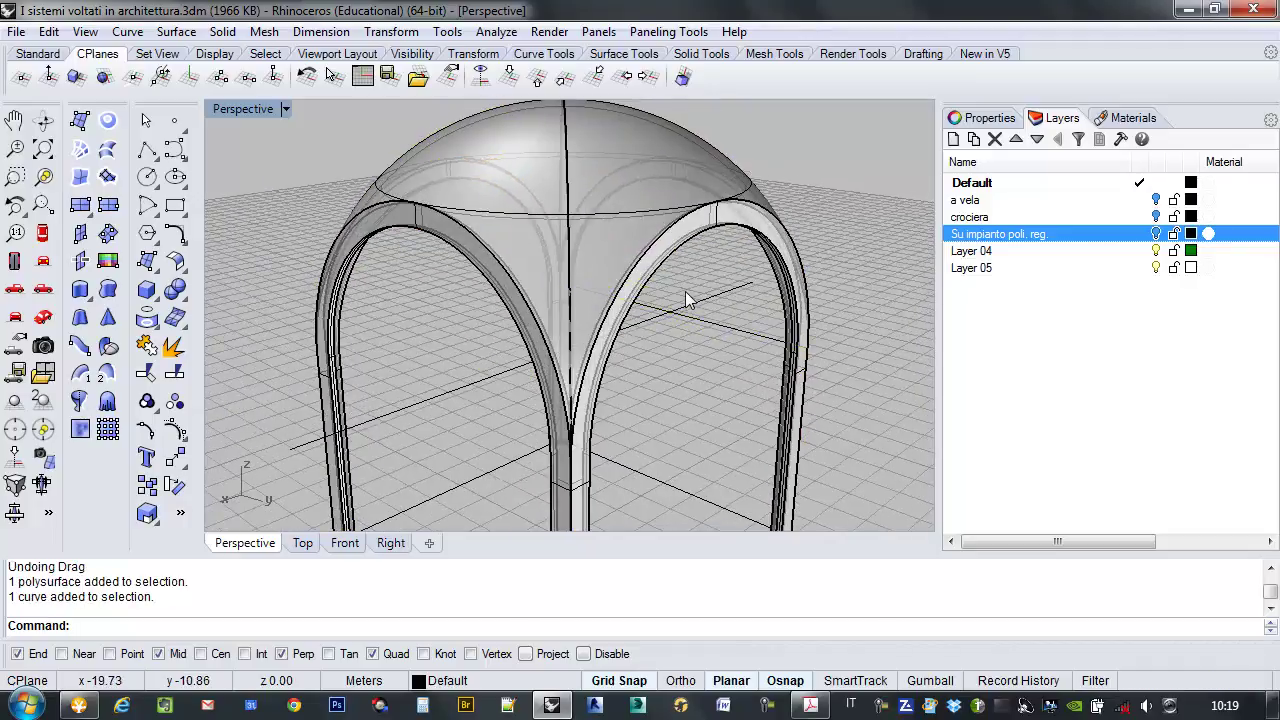
text(Extr)
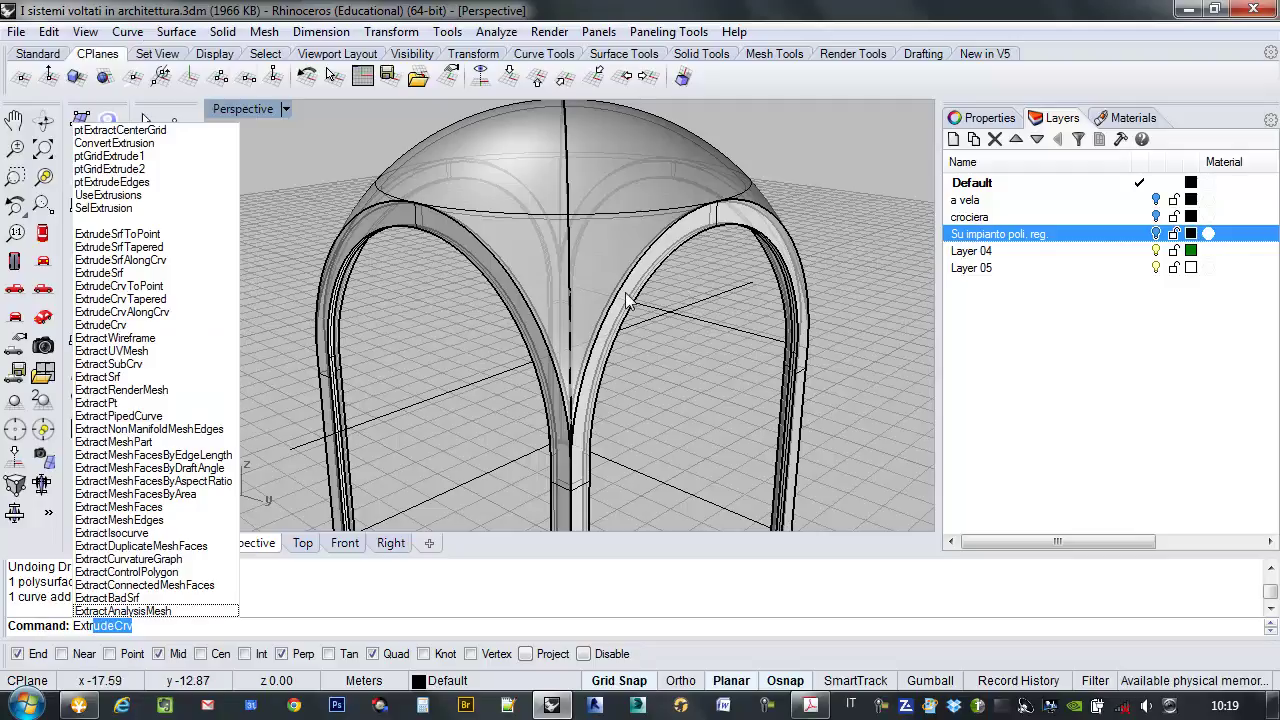
text(ude)
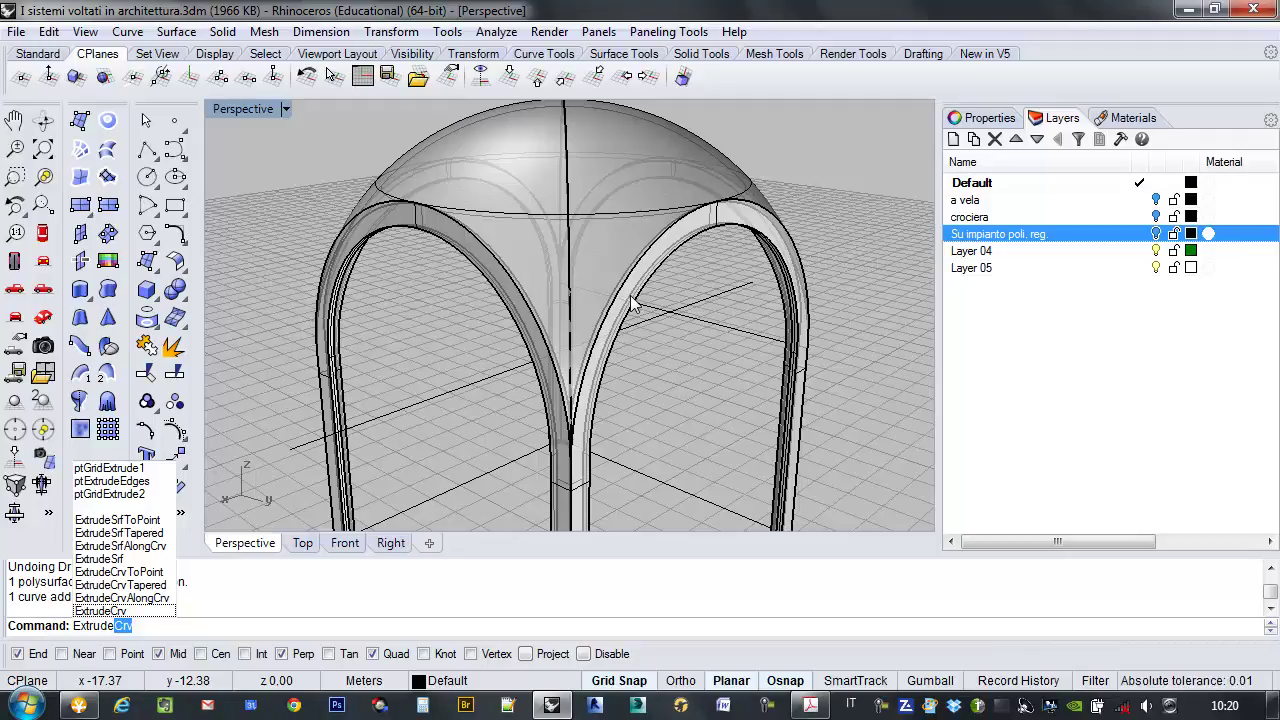
key(Up)
key(Up)
key(Up)
key(Up)
key(Return)
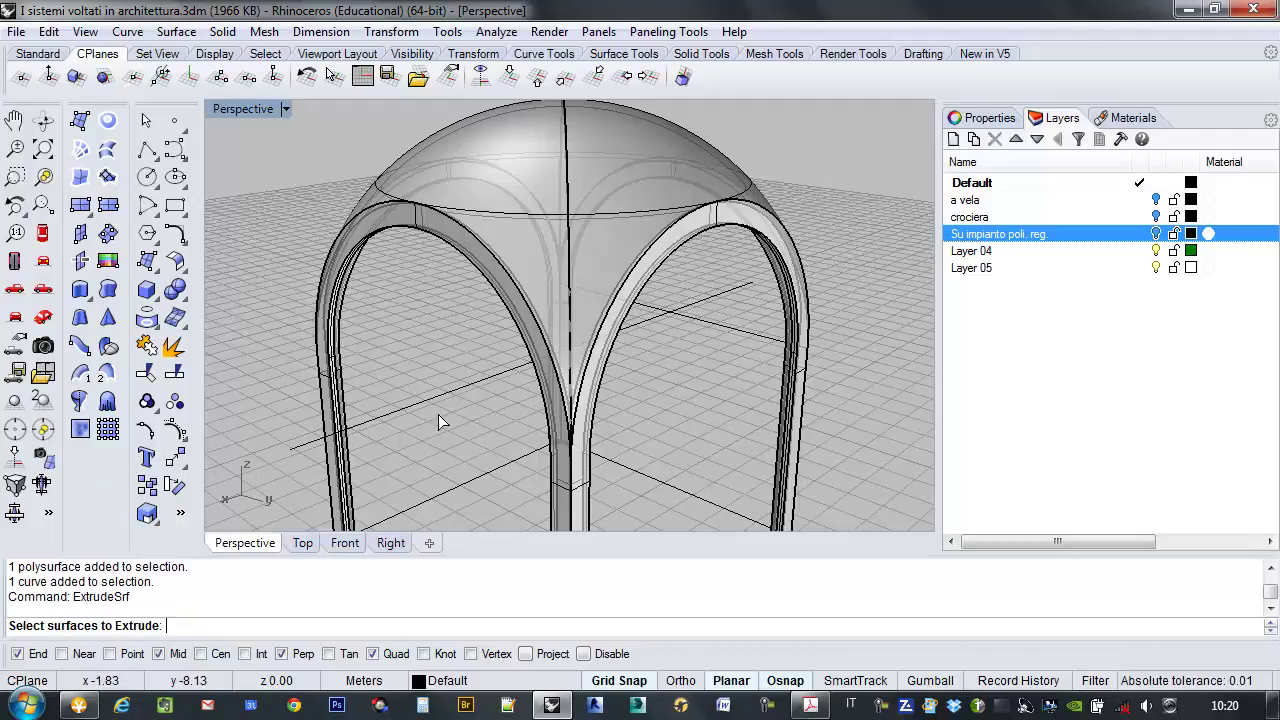
click(647, 275)
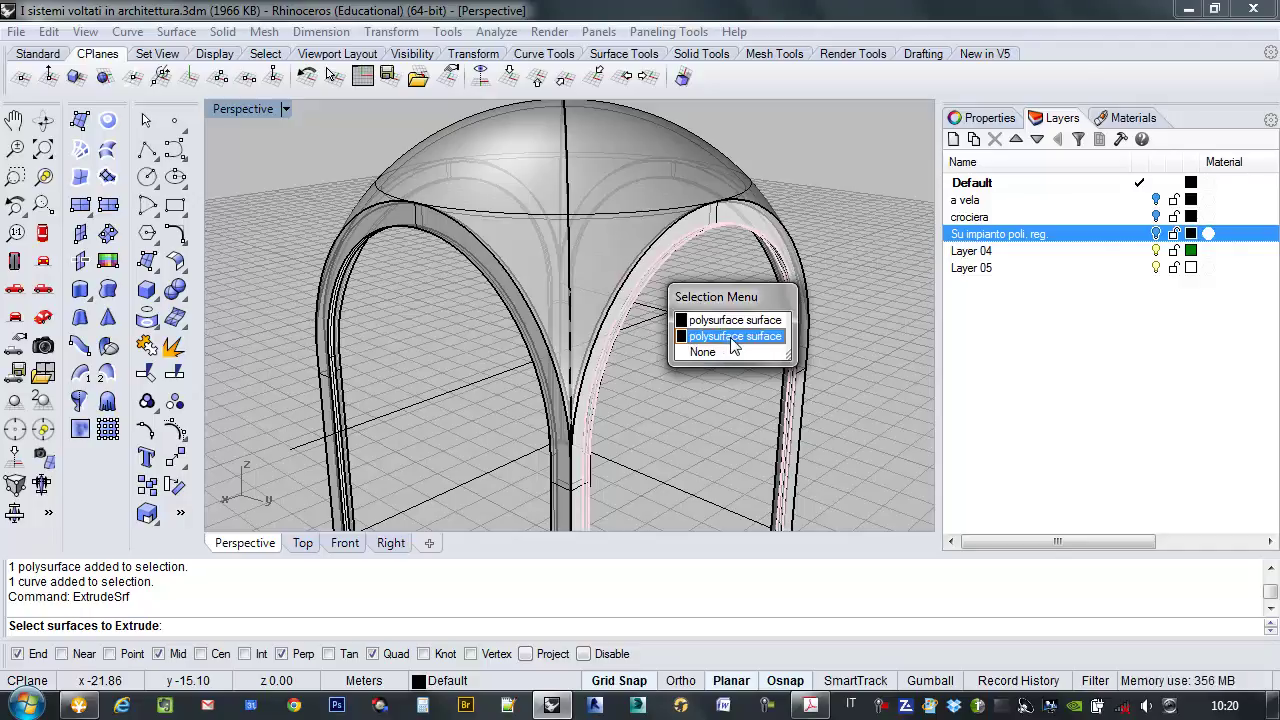
click(779, 320)
scroll(679, 280, up, 3)
key(Escape)
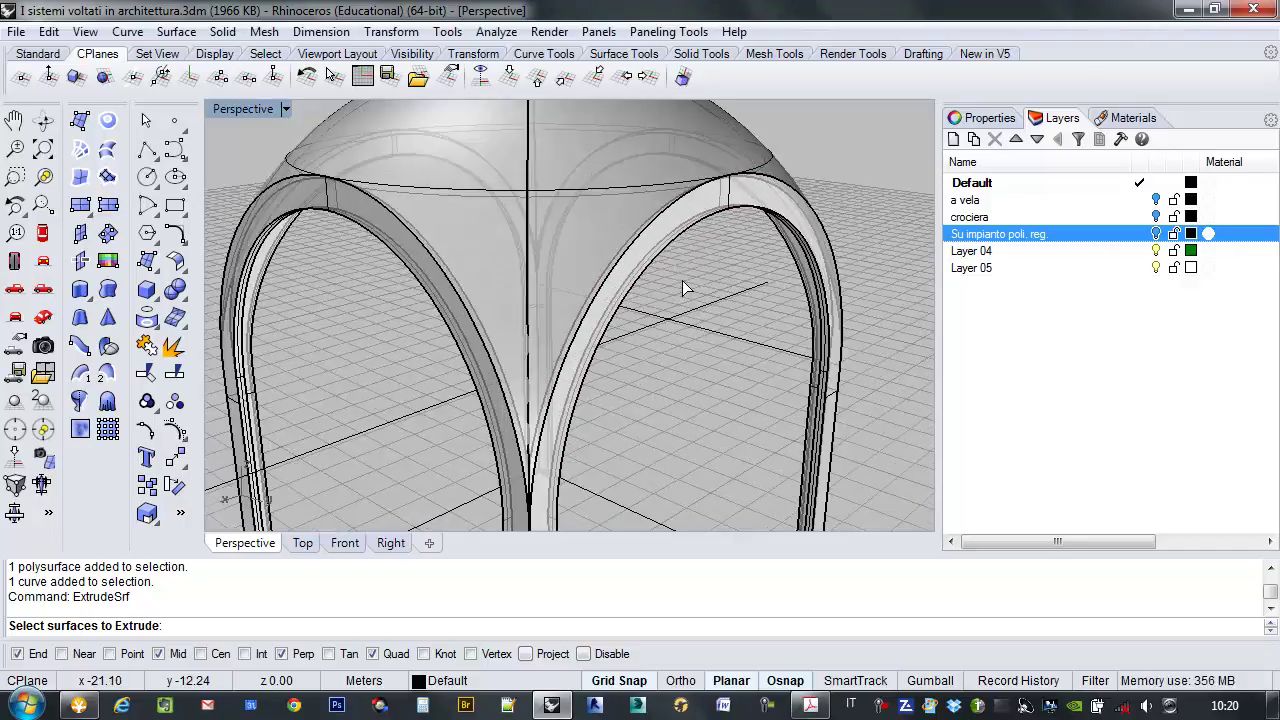
click(727, 205)
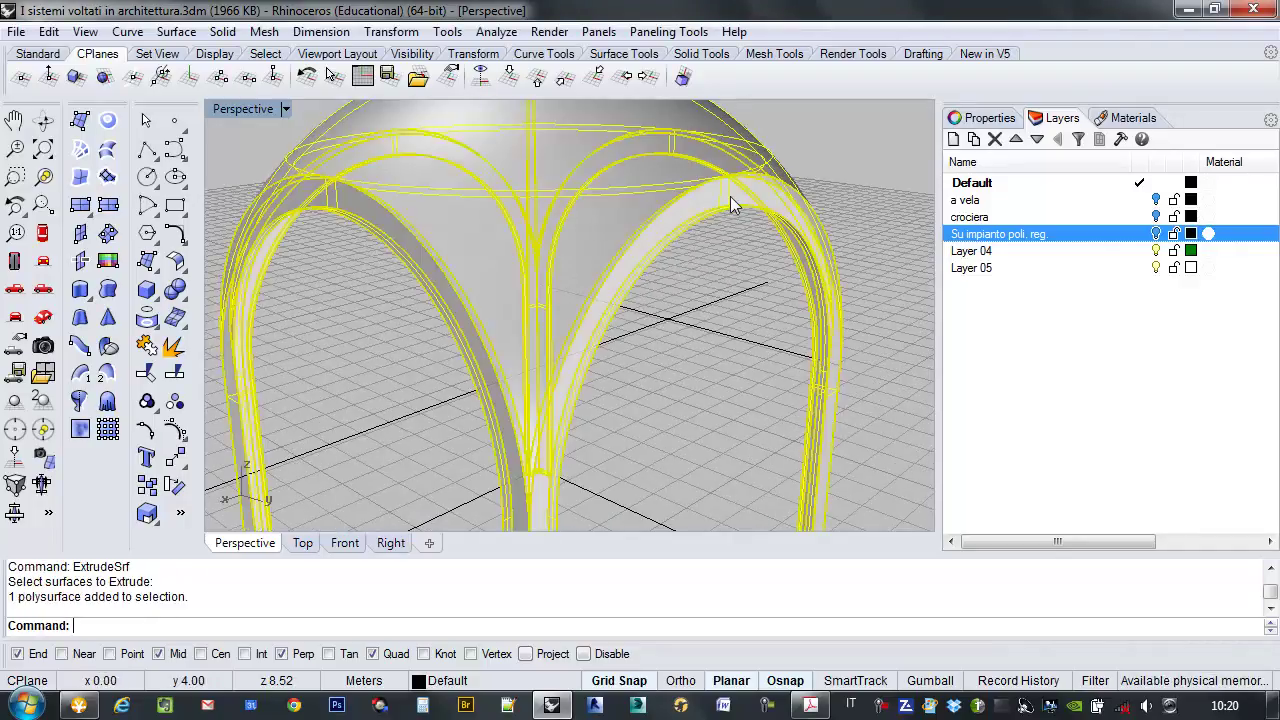
key(Escape)
Try to extrude the front face of one arch frame by 0.2 m as a solid with ExtrudeSrf, and undo it.
key(Return)
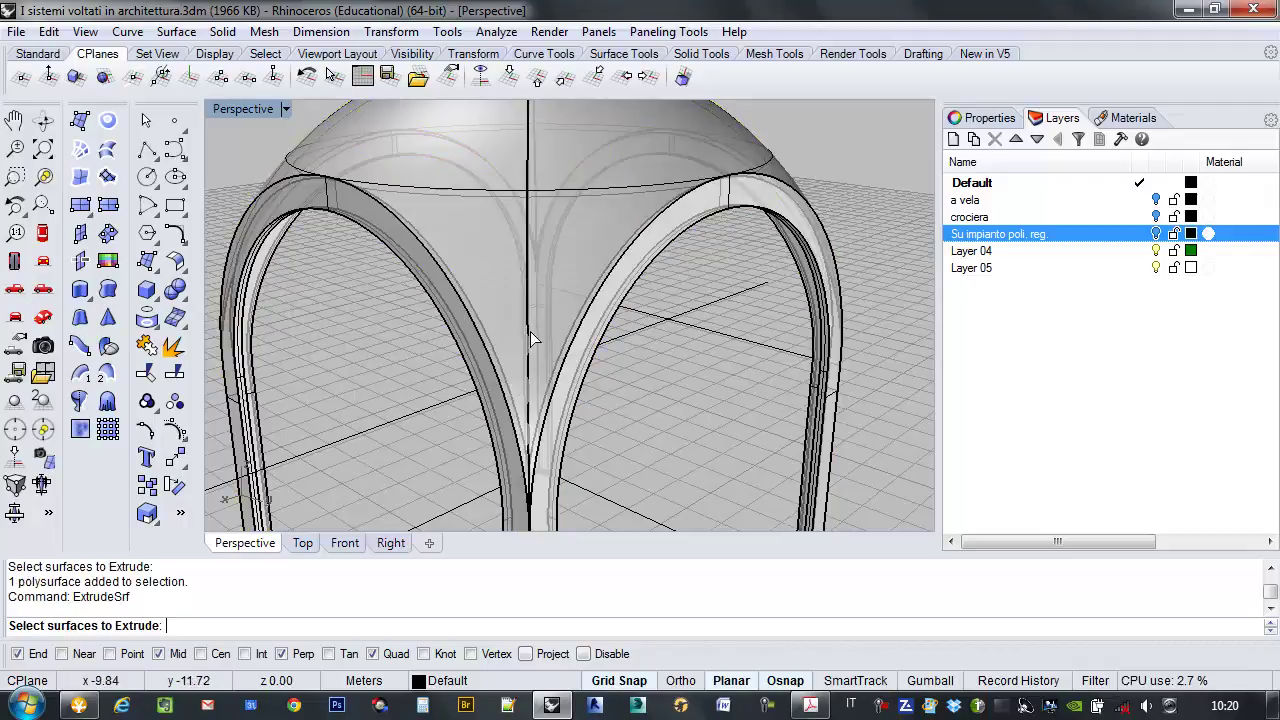
click(730, 200)
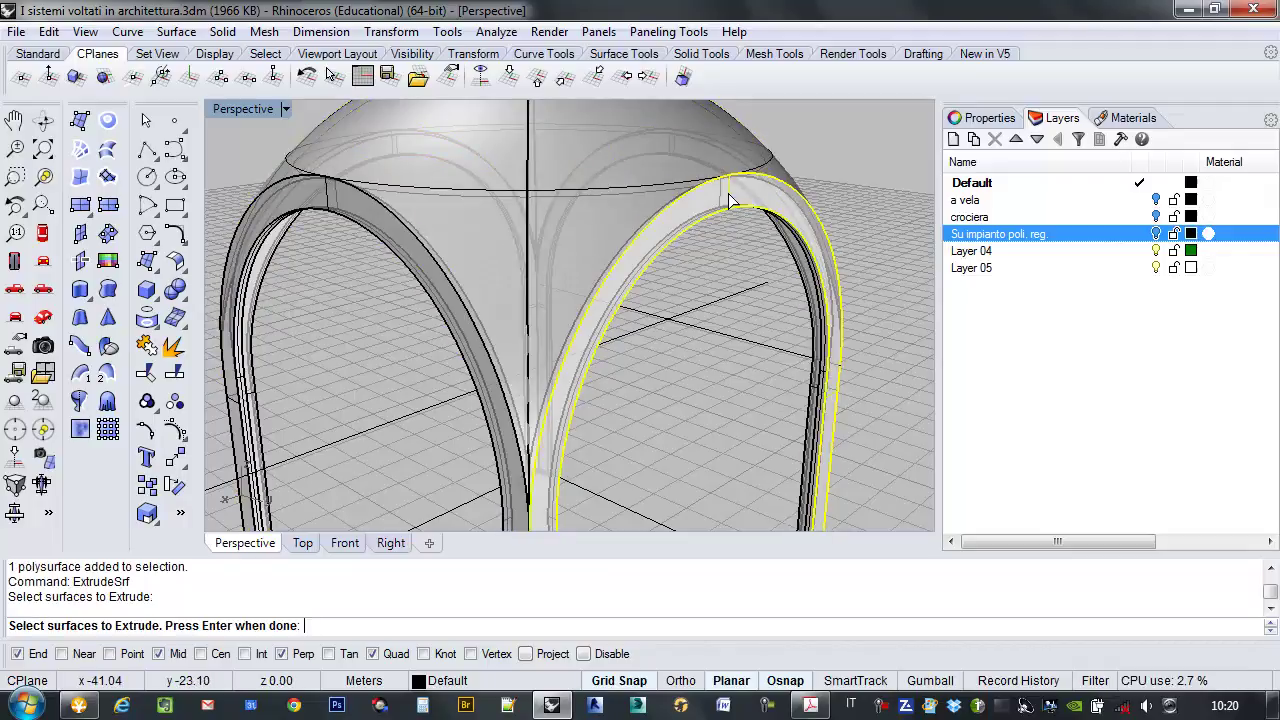
key(Return)
right_drag(709, 457, 731, 415)
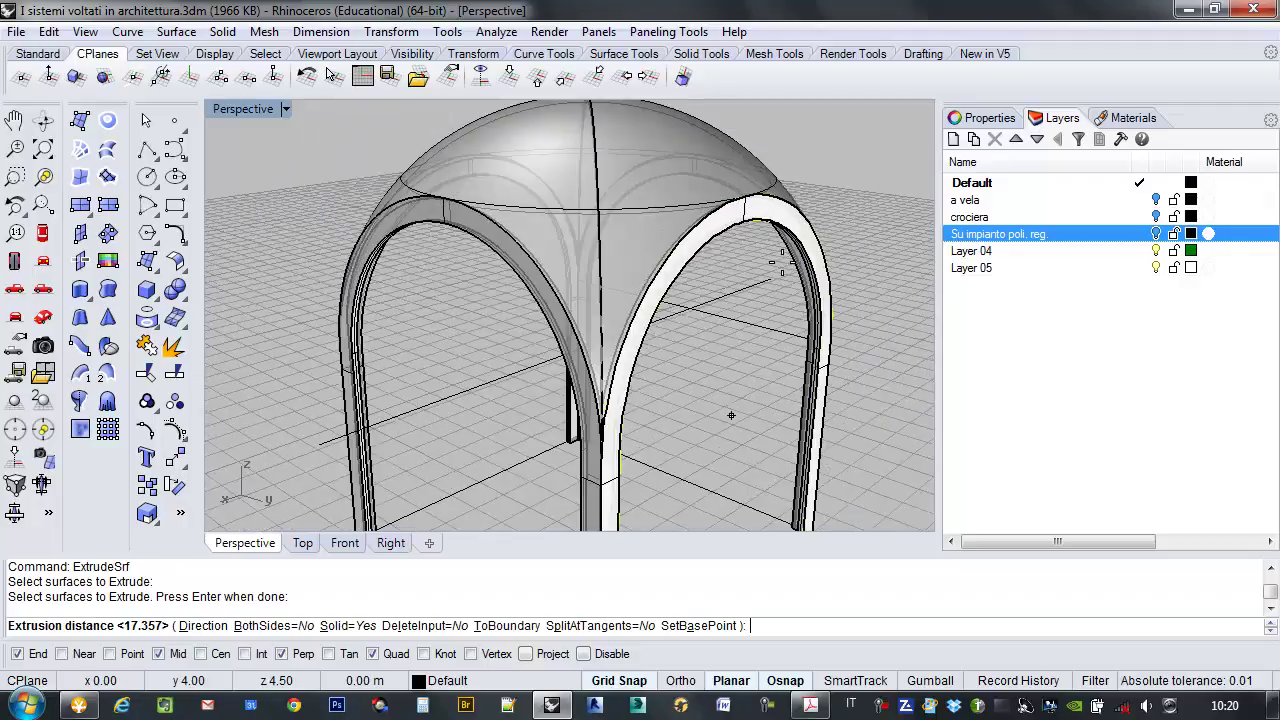
scroll(808, 287, down, 4)
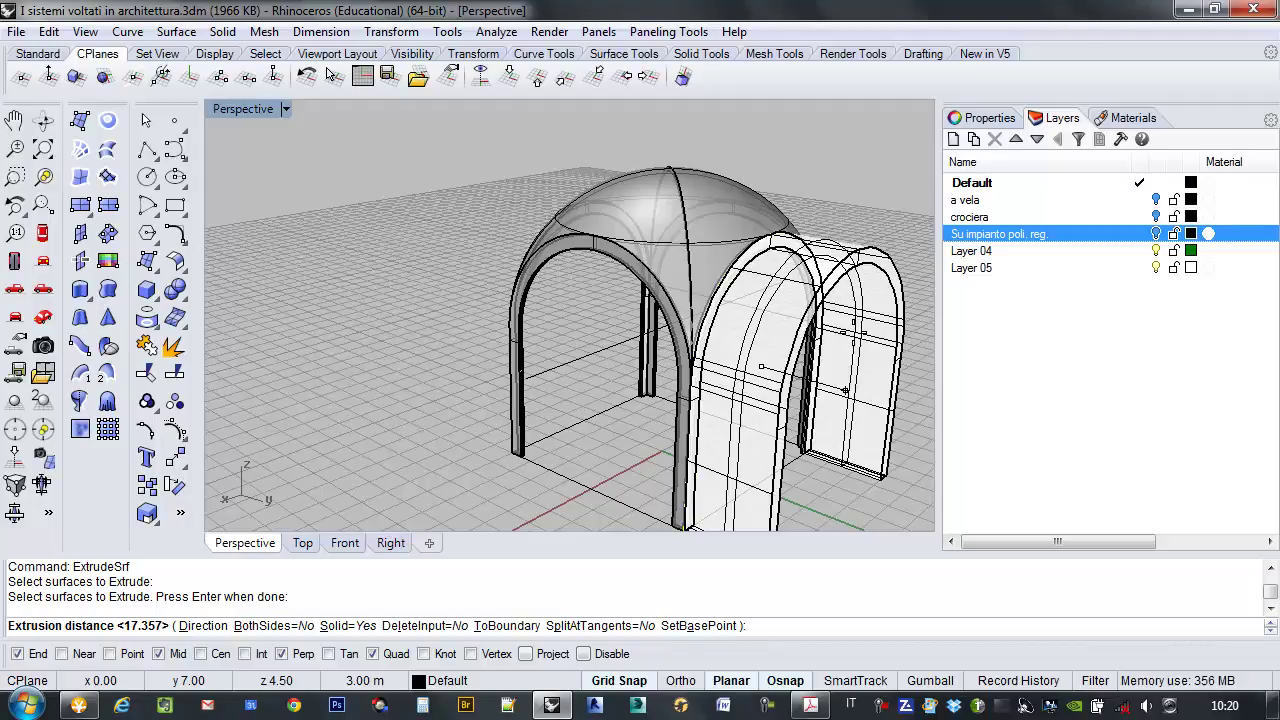
text(.2)
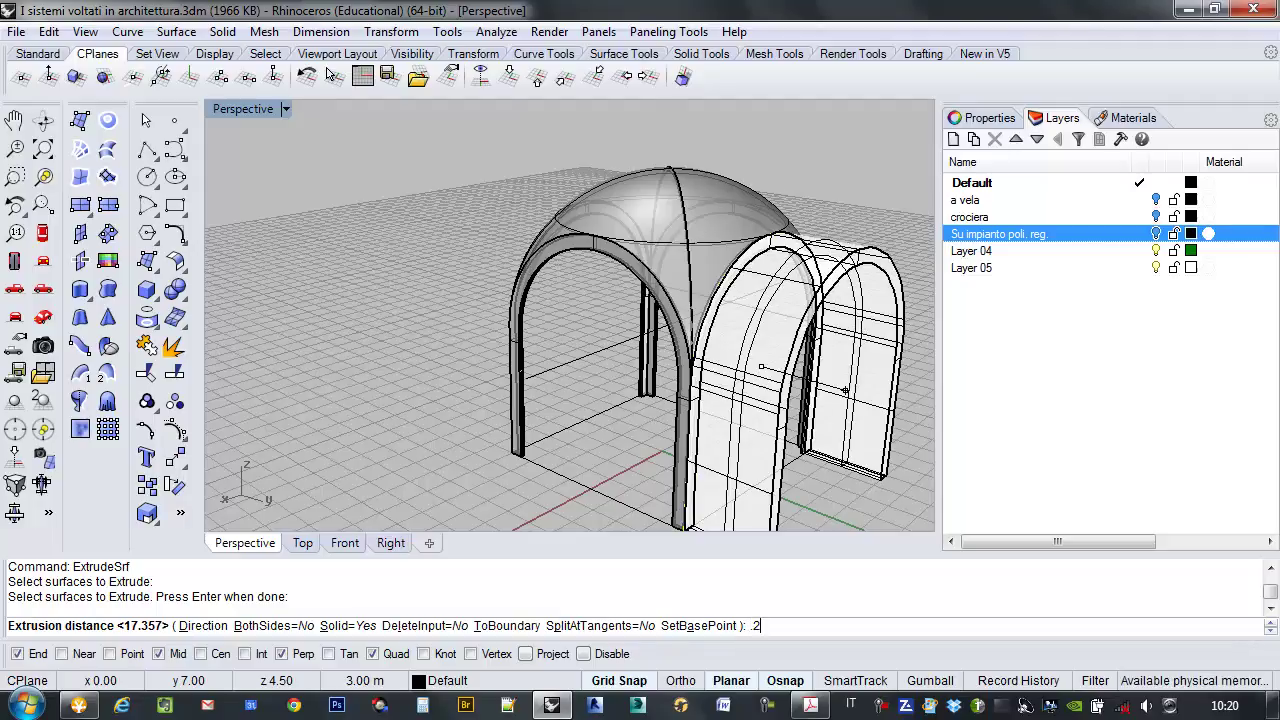
key(Return)
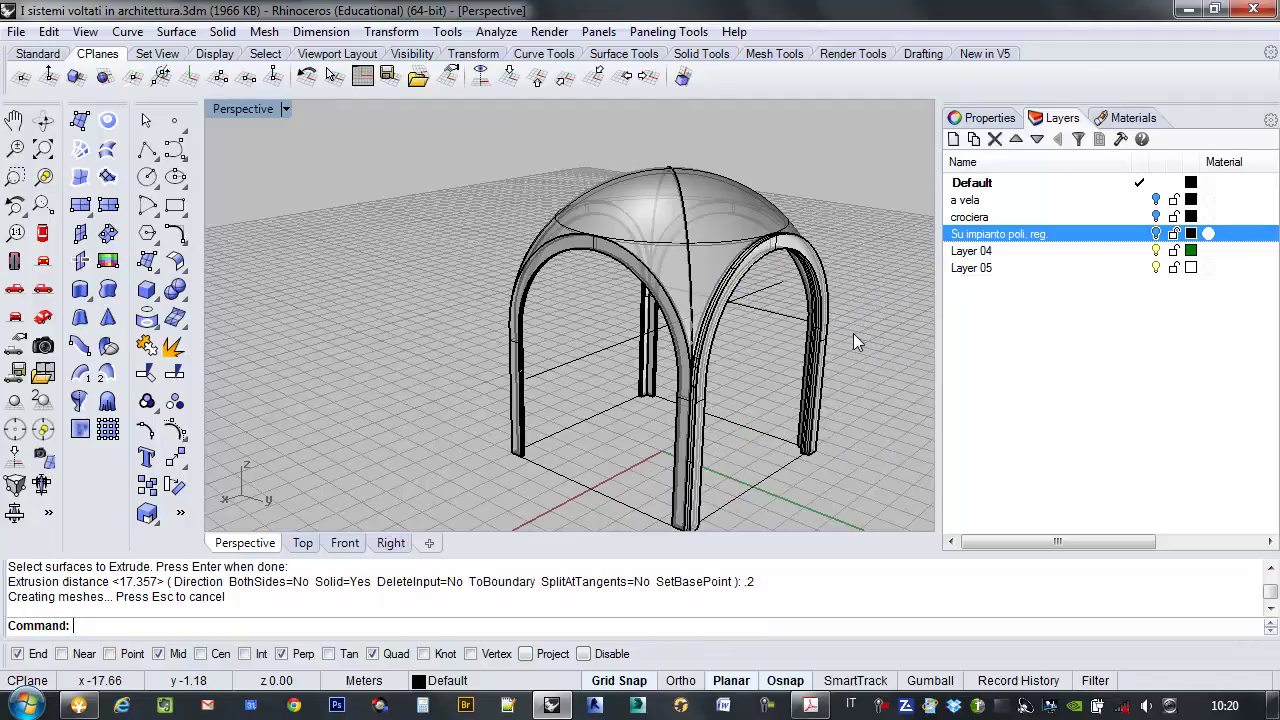
key(ctrl+z)
Extrude the same arch frame's front face outward by 0.5 m as a solid with ExtrudeSrf.
key(Return)
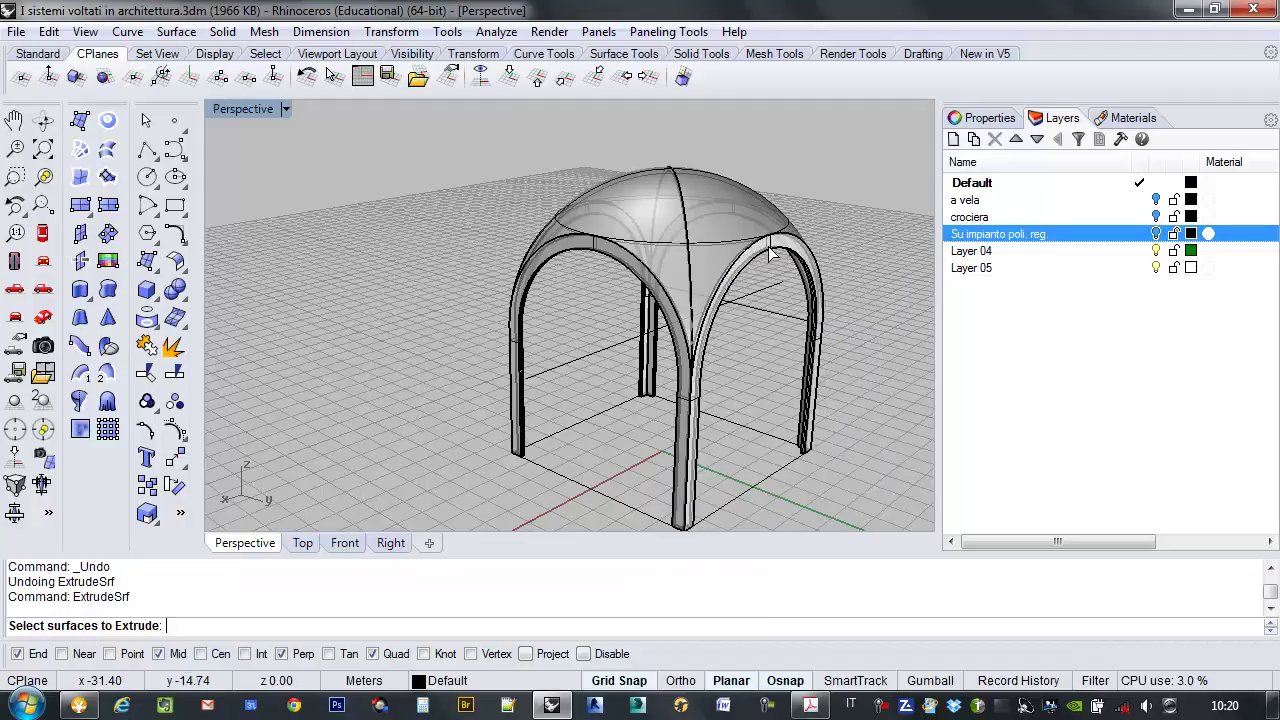
scroll(773, 236, up, 5)
click(773, 236)
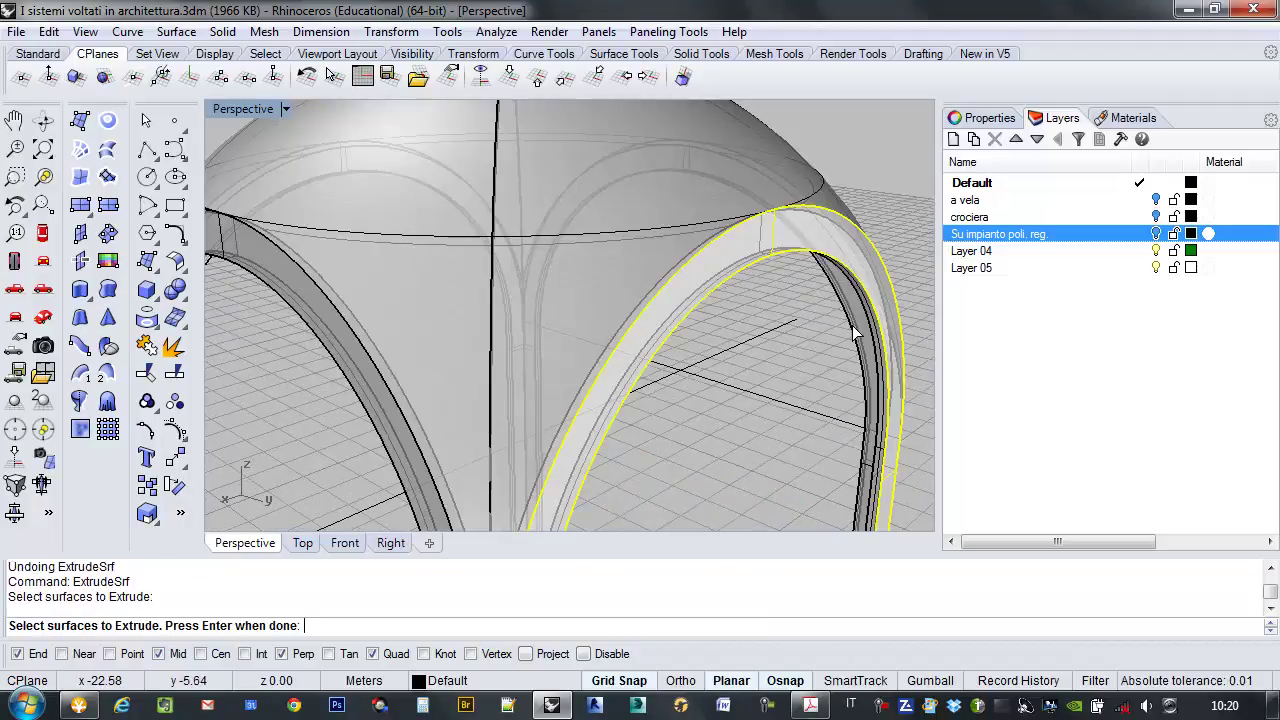
key(Return)
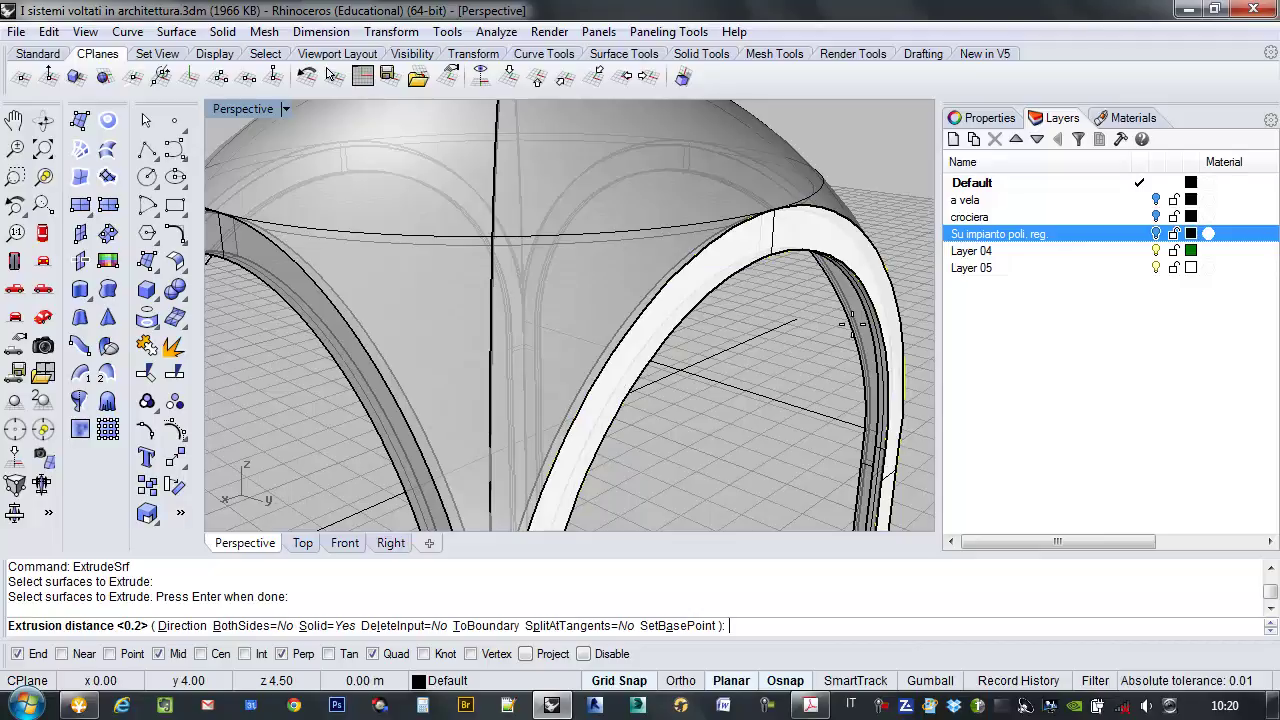
text(.5)
key(Return)
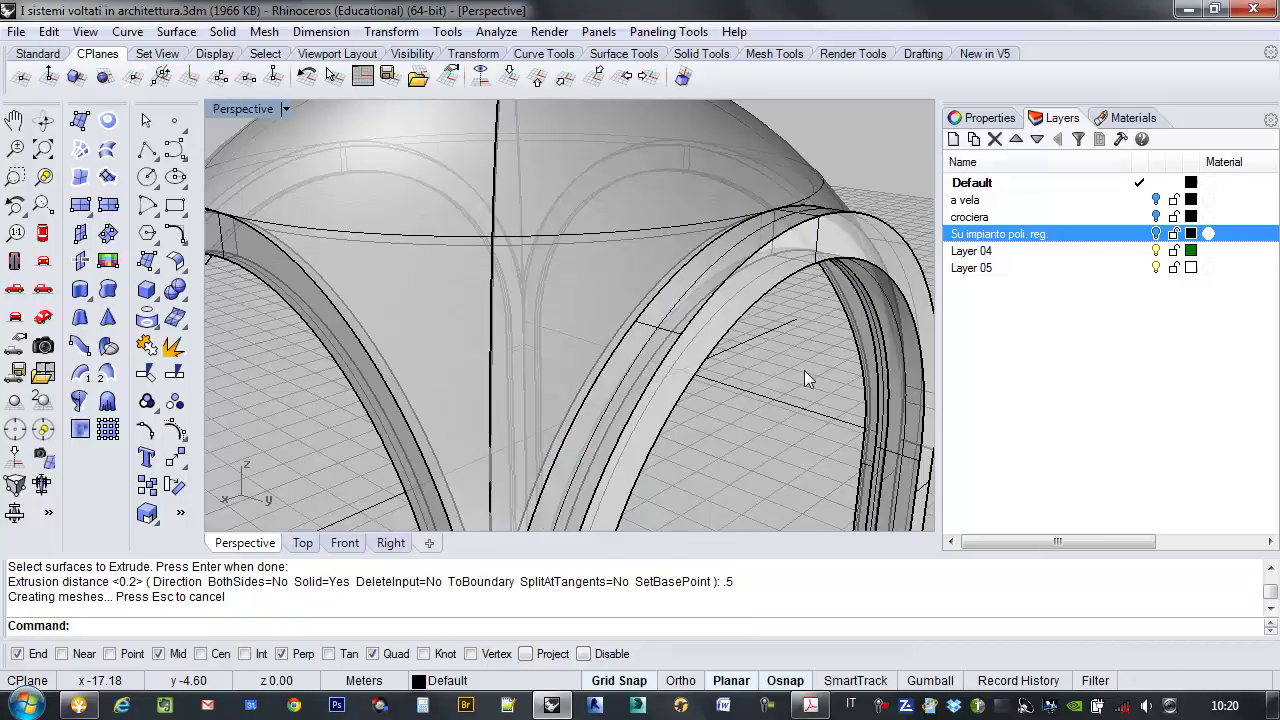
Extrude the adjacent arch frame's front face outward as a solid with the same 0.5 m distance.
scroll(804, 370, down, 6)
scroll(518, 353, up, 6)
right_click(518, 353)
click(517, 352)
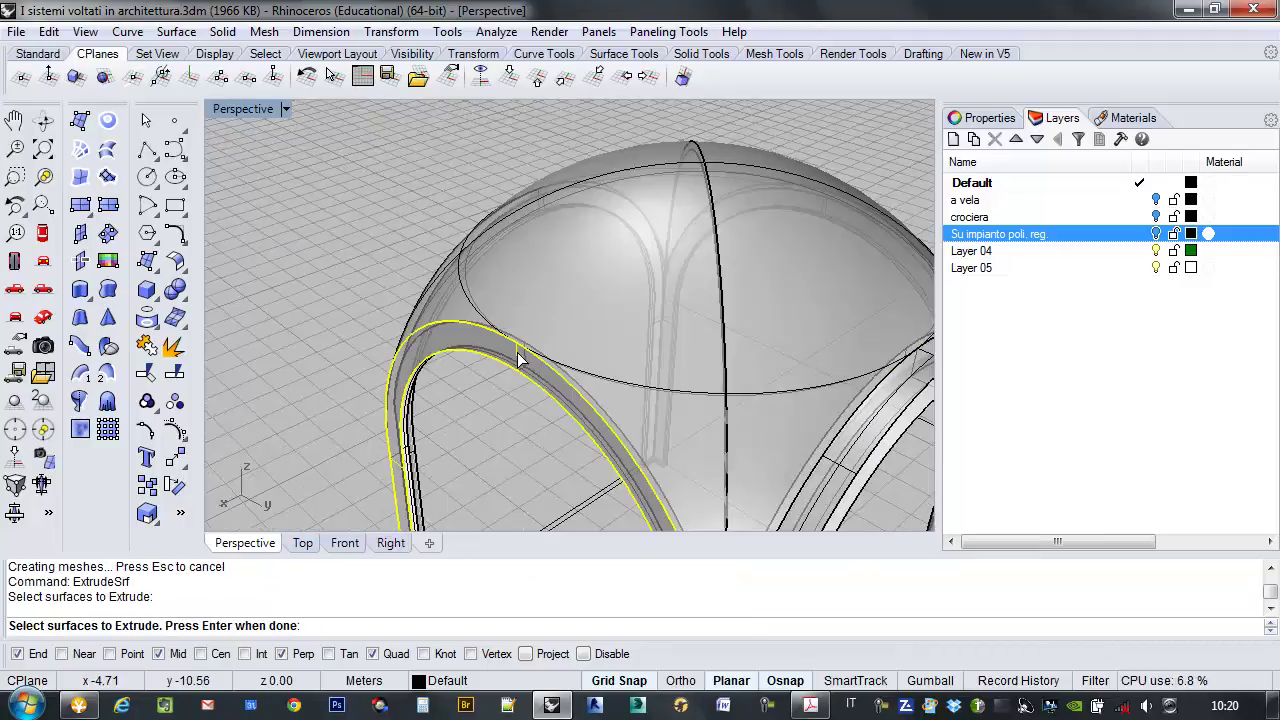
key(Return)
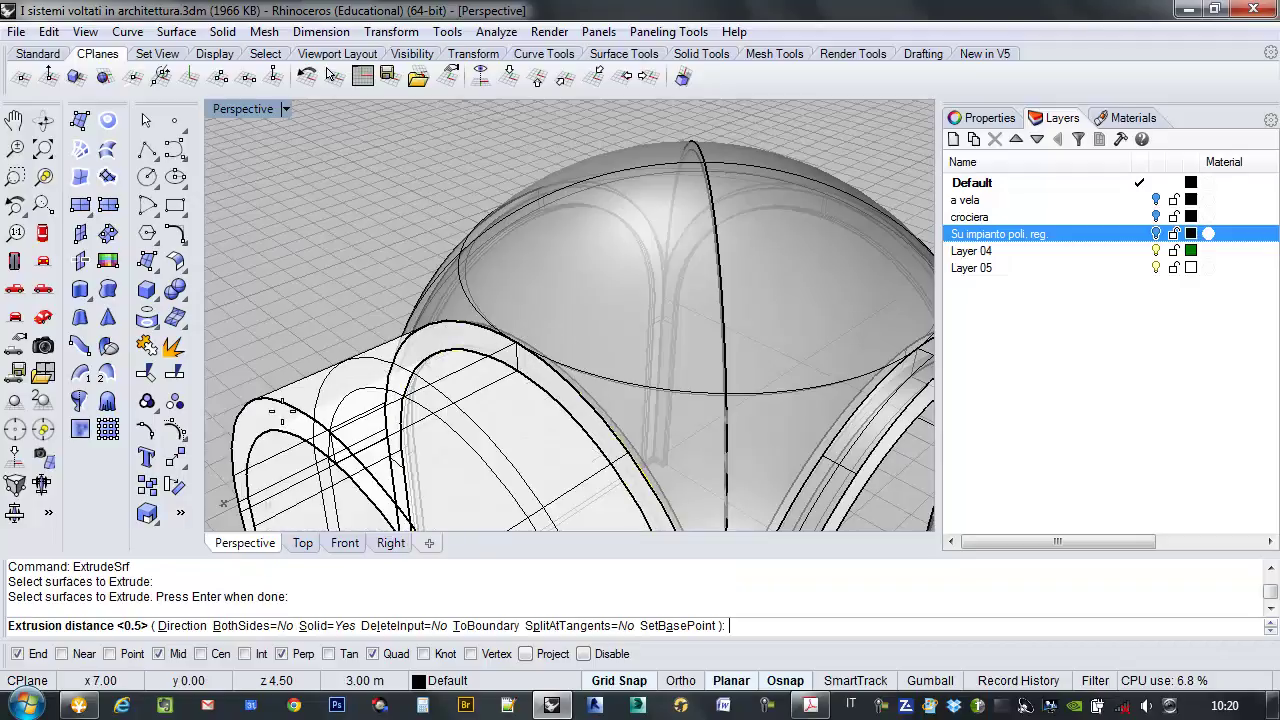
key(Return)
Try to extrude the third arch frame's front face as a solid with ExtrudeSrf, and undo it.
scroll(521, 248, down, 5)
key(Return)
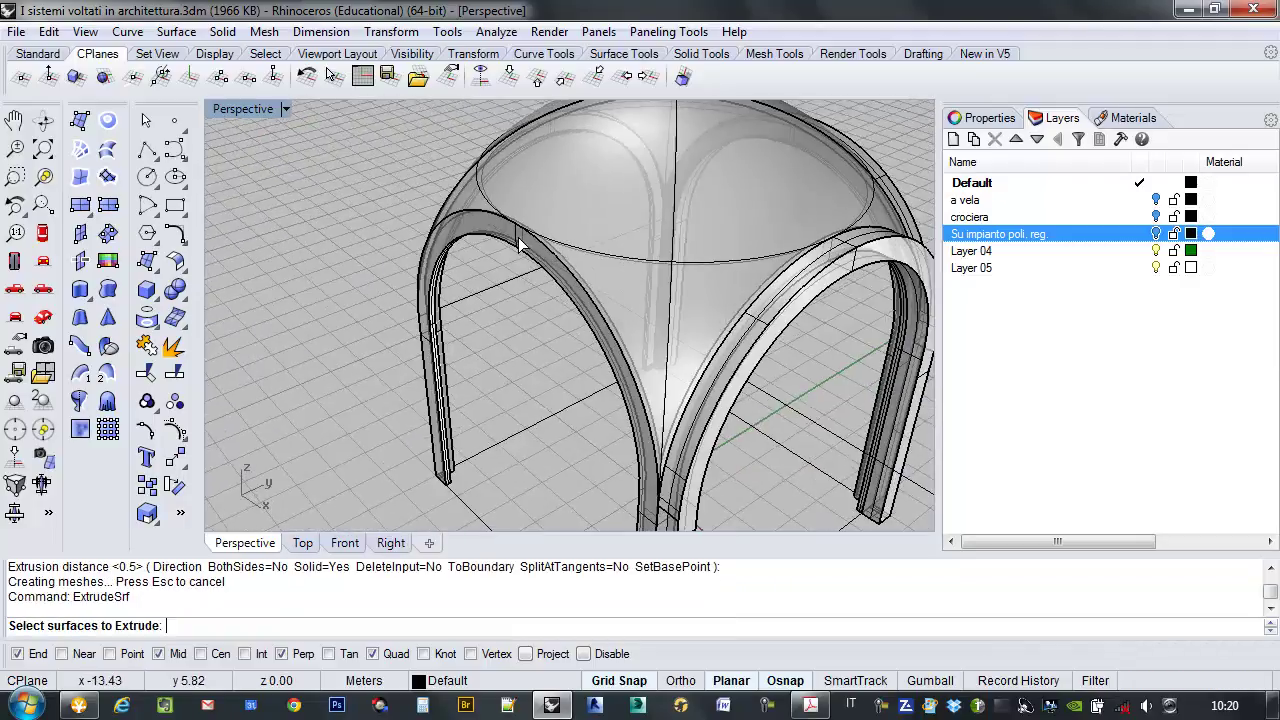
click(519, 245)
key(Return)
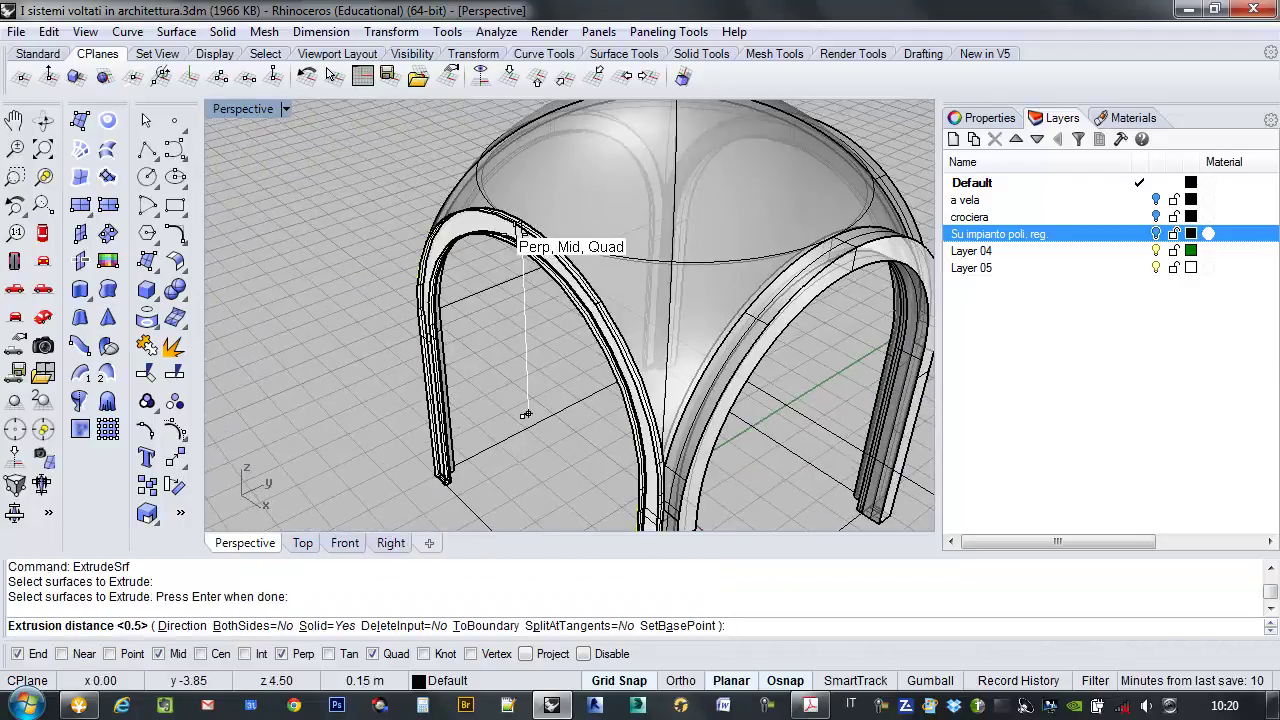
click(412, 287)
key(ctrl+z)
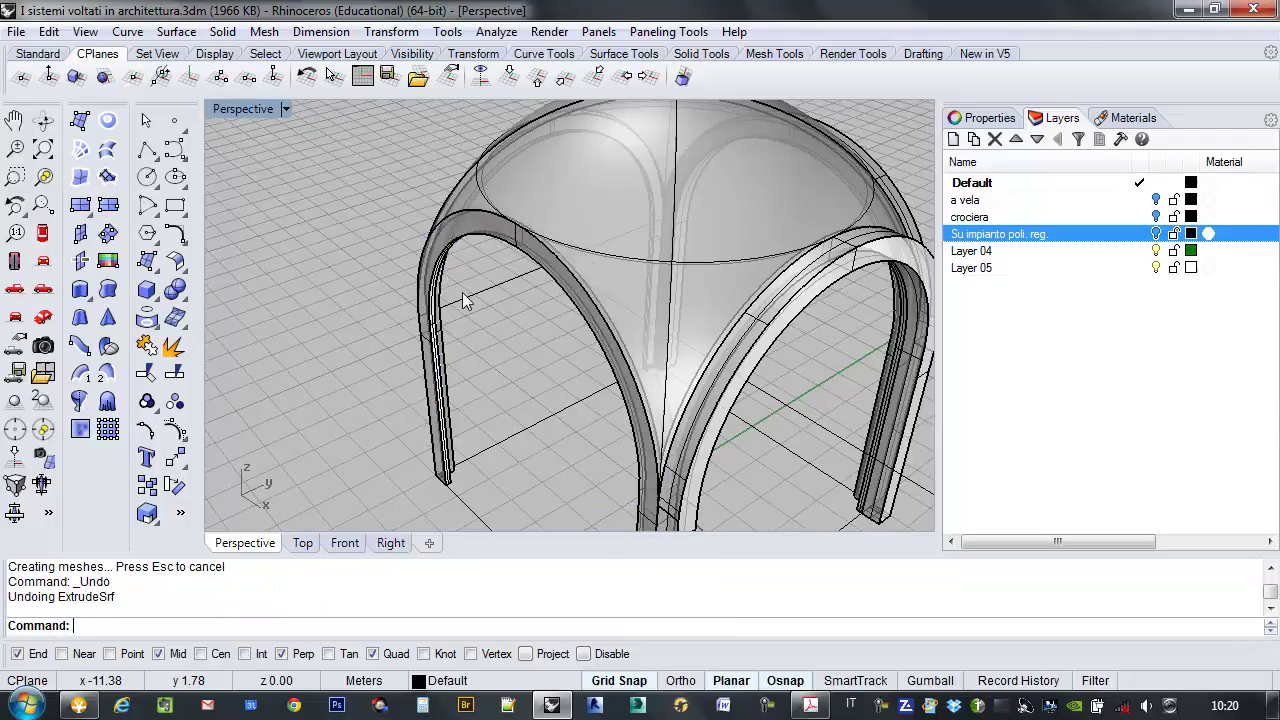
Retry the third arch frame's extrusion with the default 0.5 m distance, and undo it.
key(Return)
click(518, 238)
key(Return)
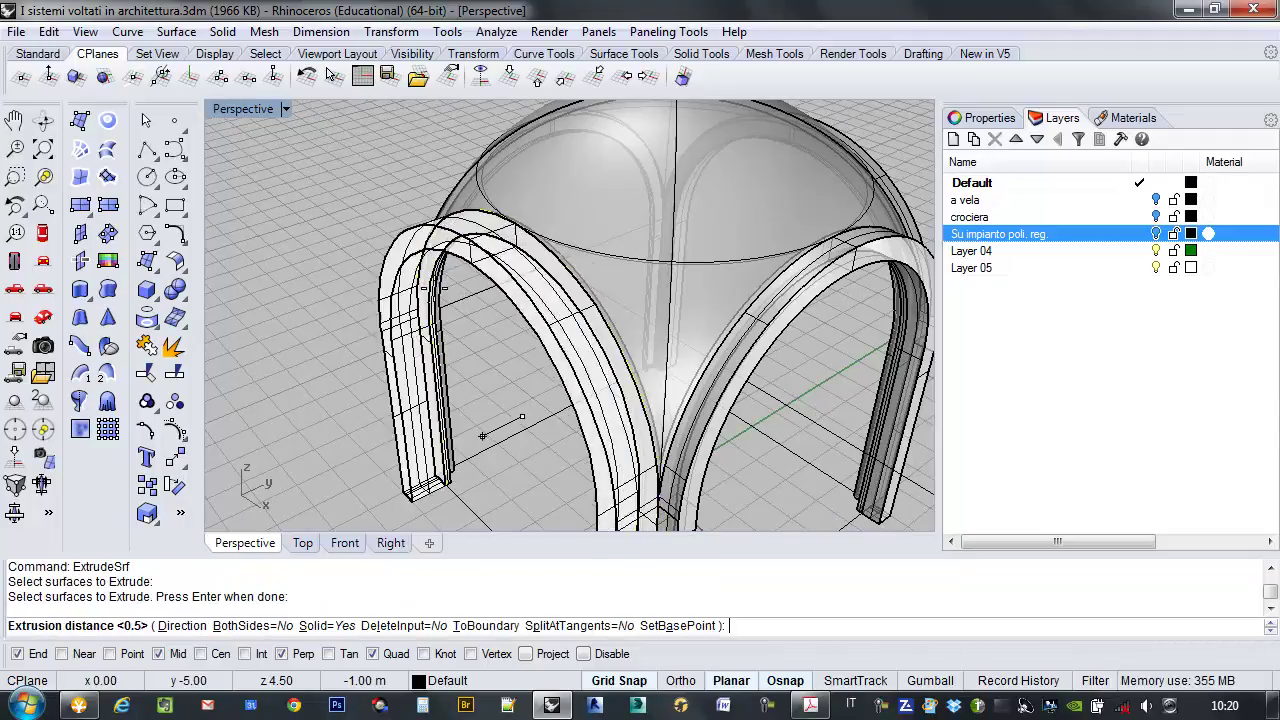
click(343, 363)
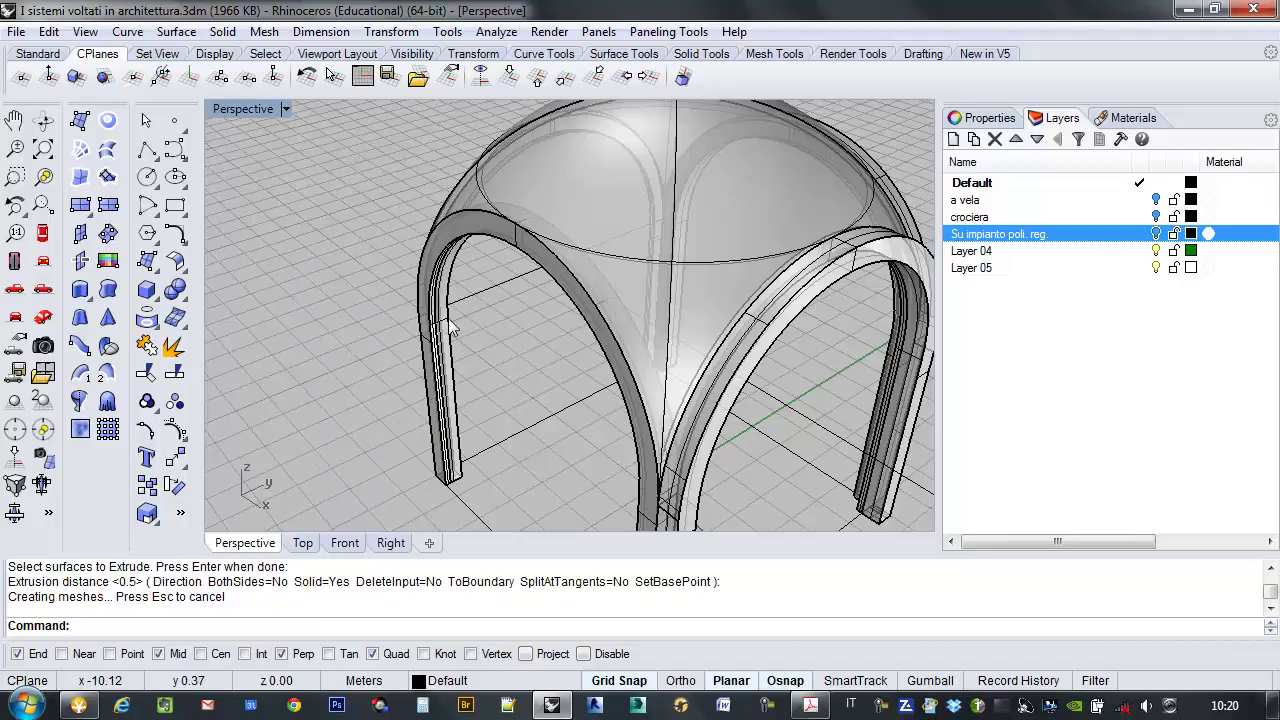
key(ctrl+z)
Extrude the third arch frame's front face once more, check the result up close and undo the extrusion.
key(Return)
click(516, 236)
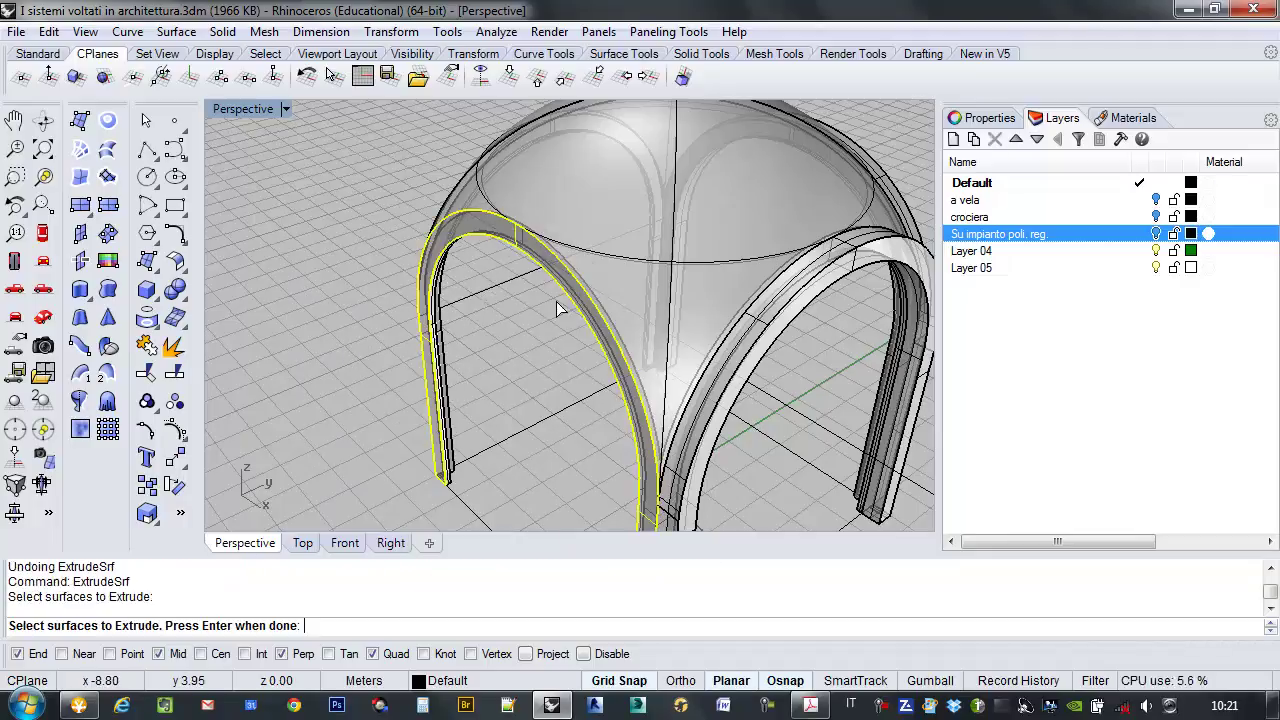
key(Return)
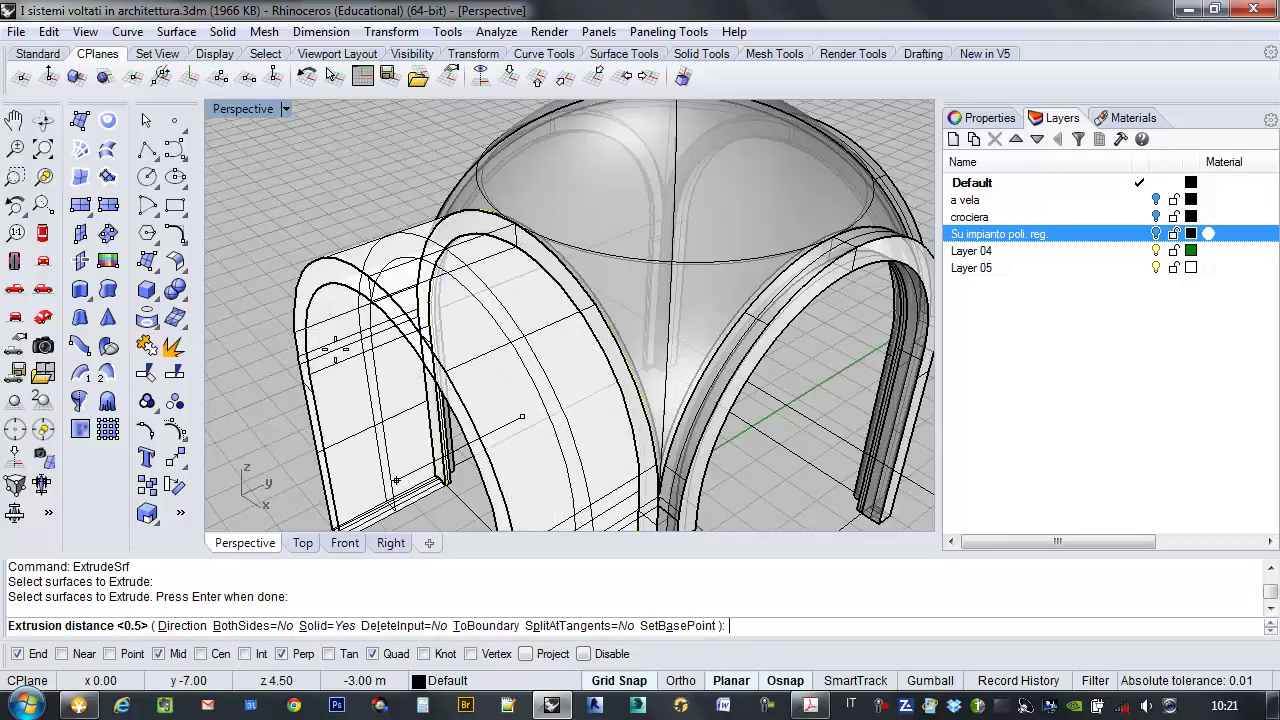
click(335, 350)
right_drag(338, 346, 852, 525)
scroll(632, 232, up, 4)
right_drag(632, 230, 481, 372)
key(ctrl+z)
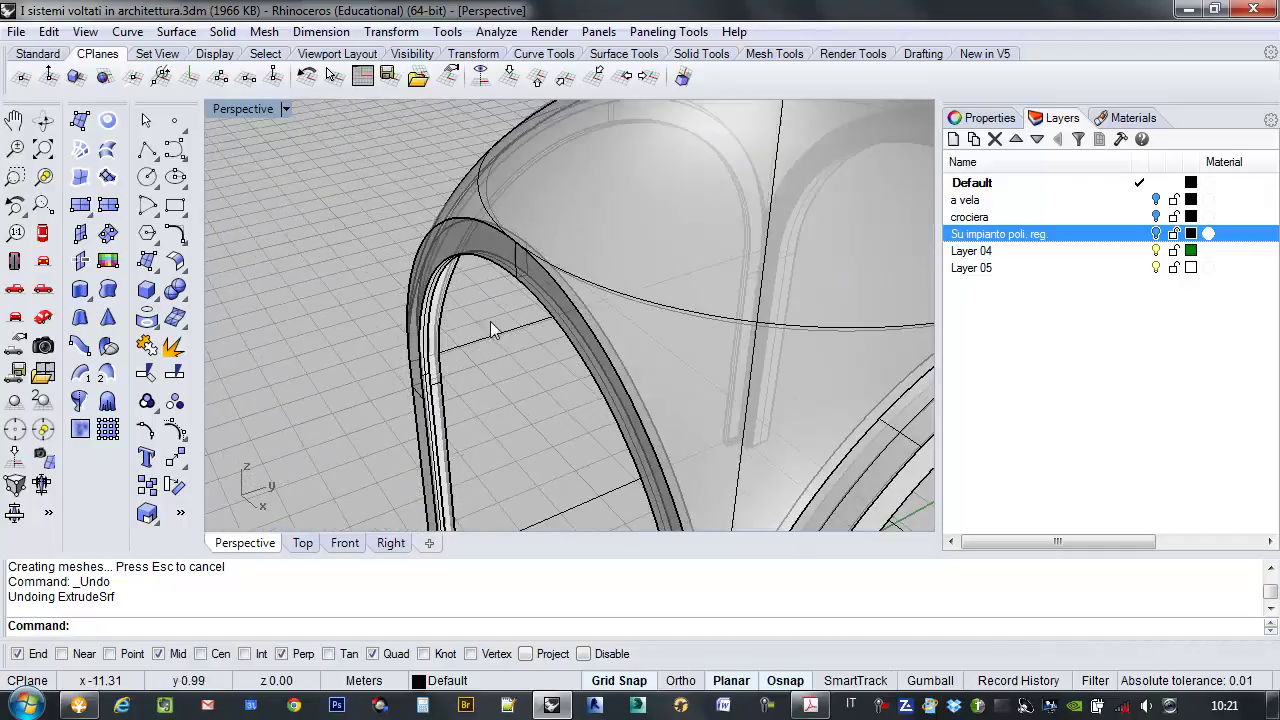
Extrude the third arch frame's front face as a solid by a distance of -0.5 m.
right_click(515, 268)
click(516, 262)
right_click(515, 257)
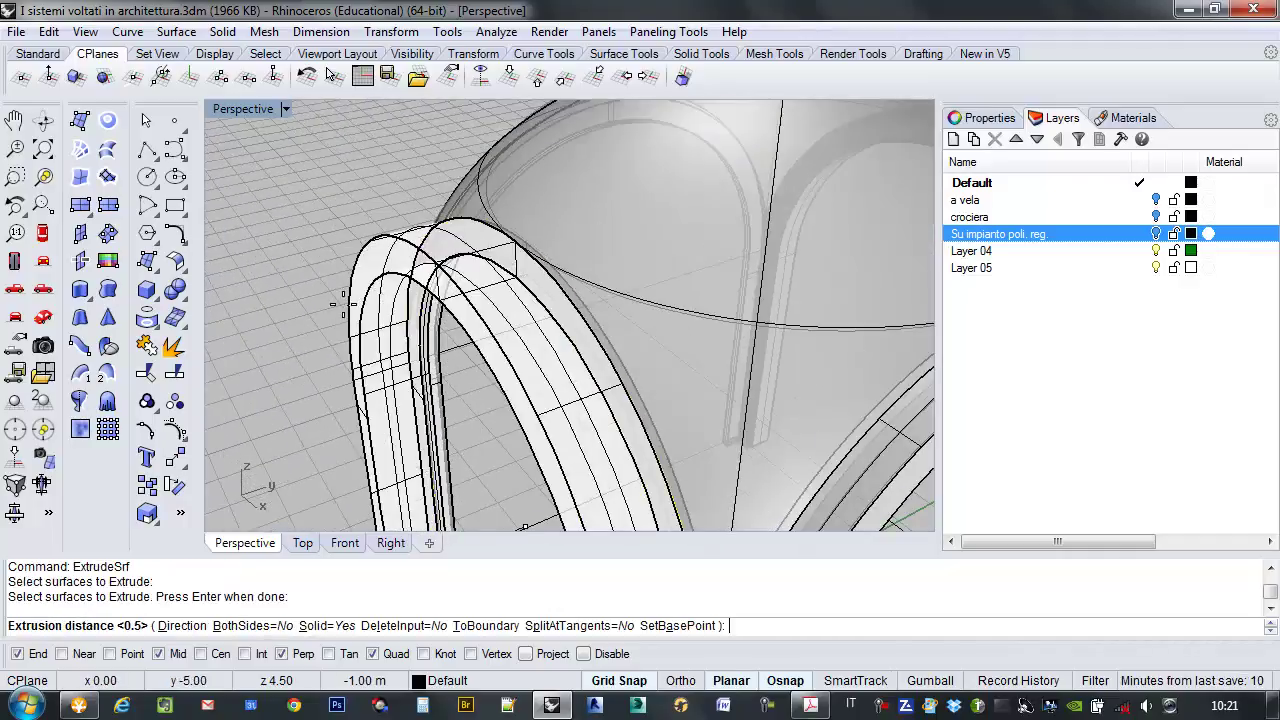
text(-.5)
key(Return)
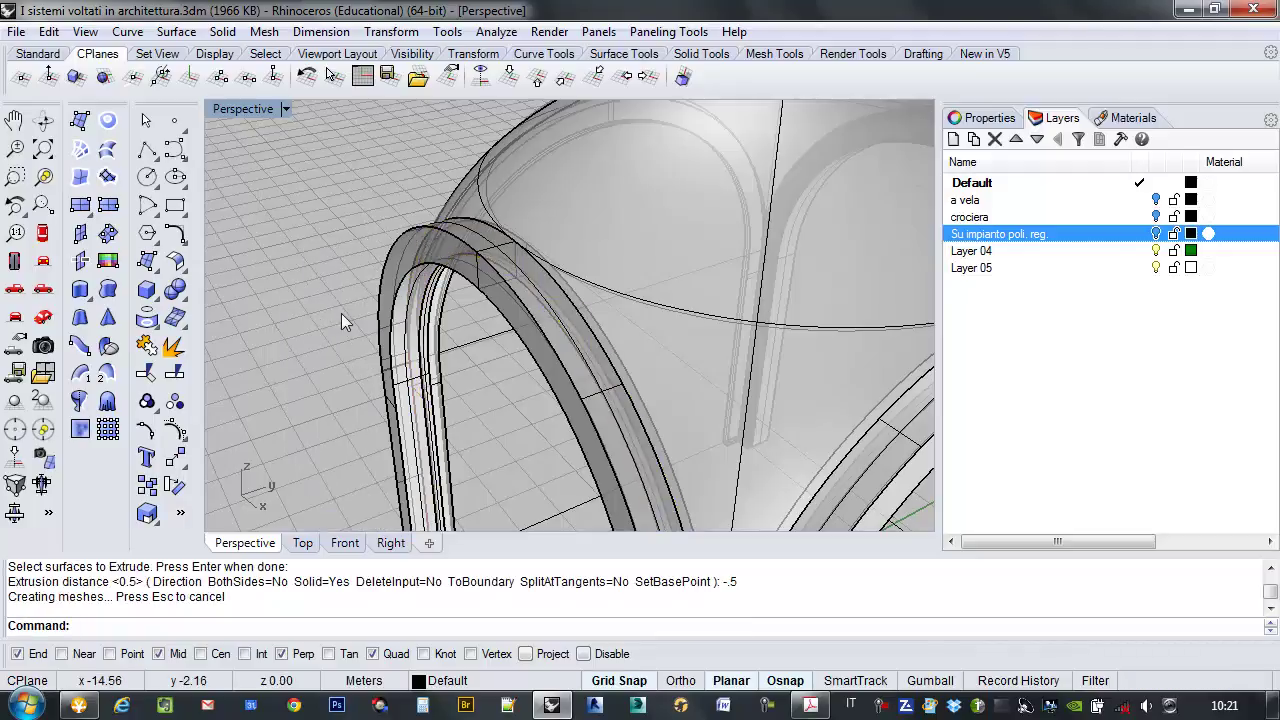
Extrude the fourth arch frame's front face as a solid by a distance of -0.5 m.
scroll(338, 261, down, 5)
right_drag(332, 275, 841, 256)
right_drag(520, 410, 390, 330)
right_click(383, 305)
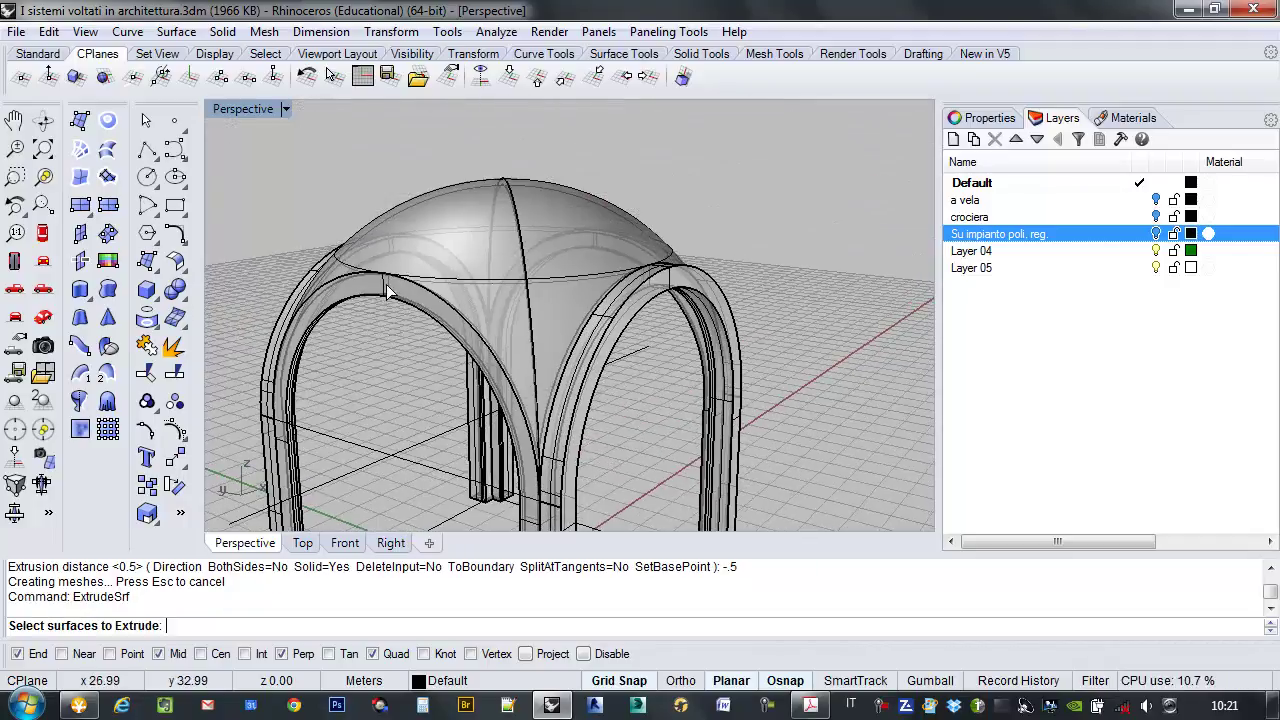
click(390, 291)
click(450, 354)
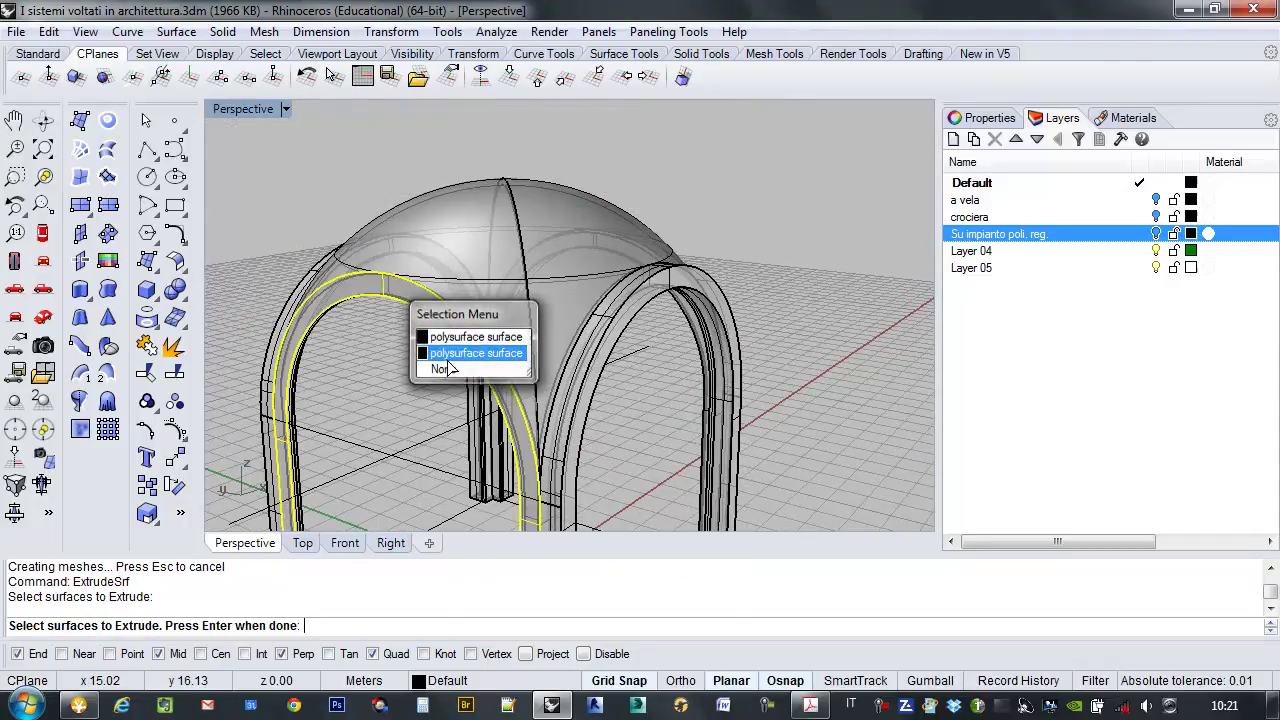
right_click(364, 373)
right_click(310, 397)
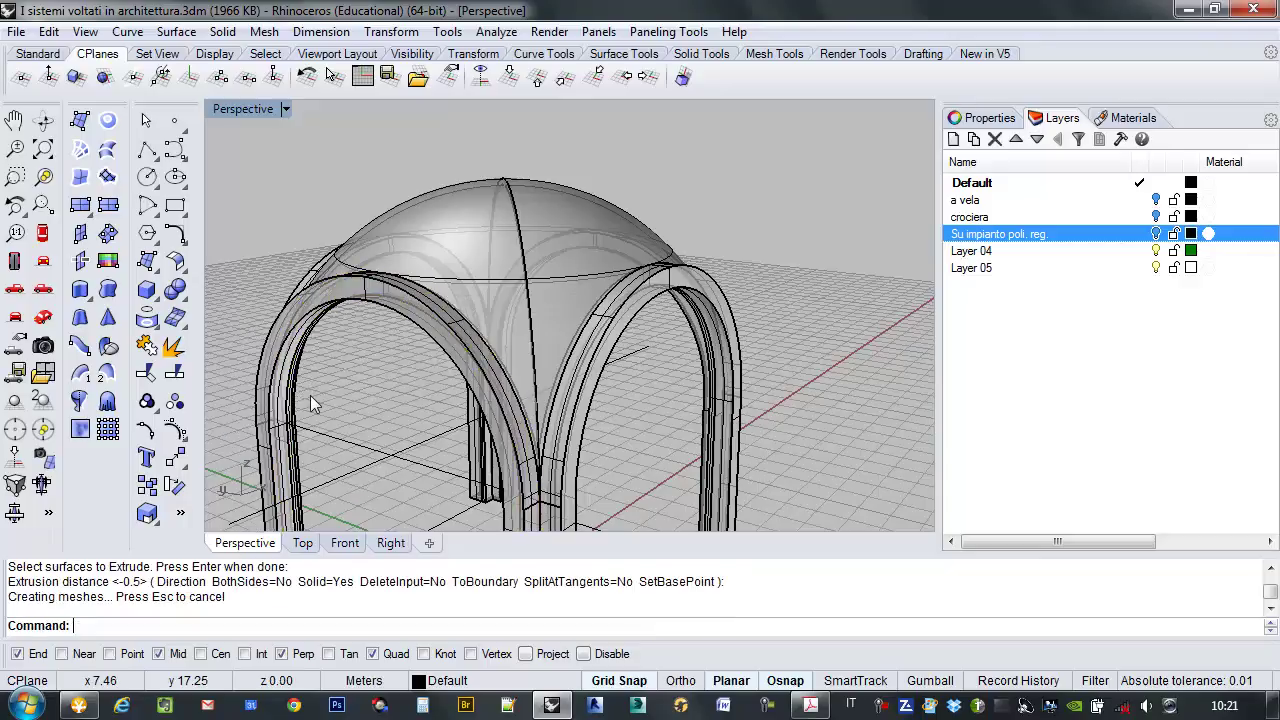
Examine the whole vault with shaded display from several sides, and return the viewport to ghosted display.
right_drag(386, 378, 460, 377)
scroll(306, 443, down, 5)
shift+right_drag(443, 286, 592, 187)
click(227, 54)
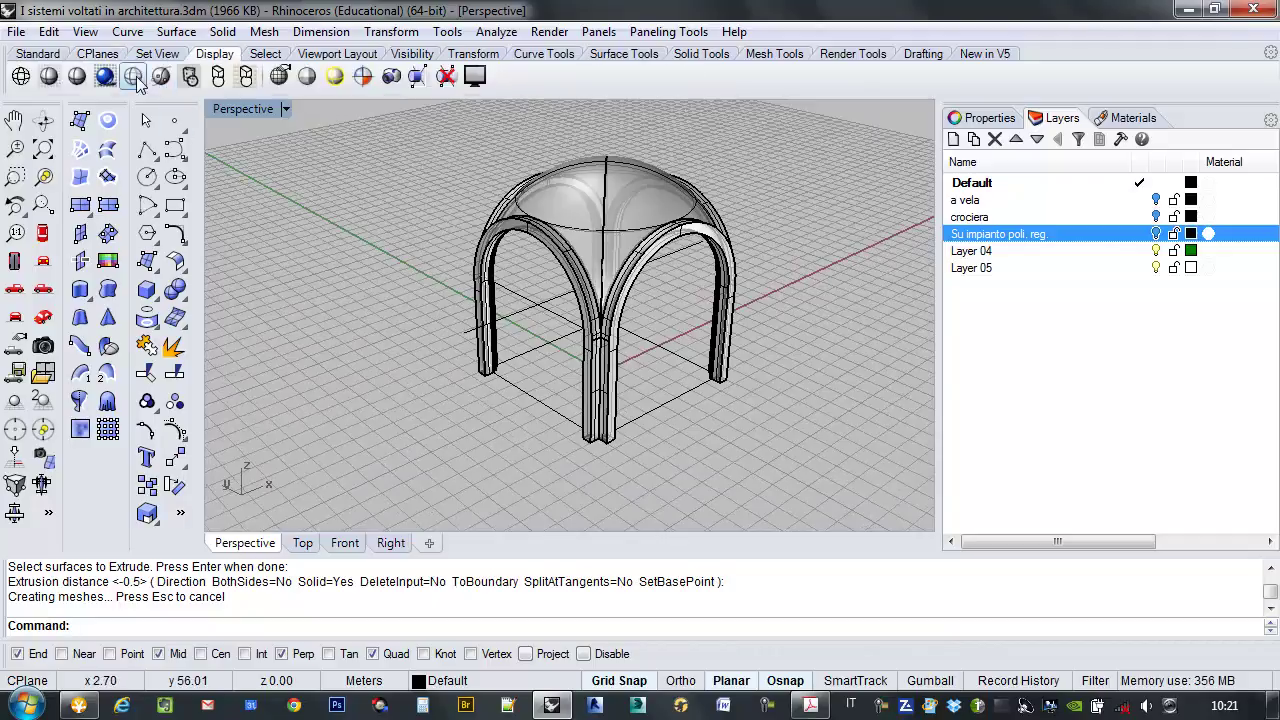
click(77, 77)
mouse_move(380, 235)
right_down()
mouse_move(563, 200)
mouse_move(556, 219)
right_up()
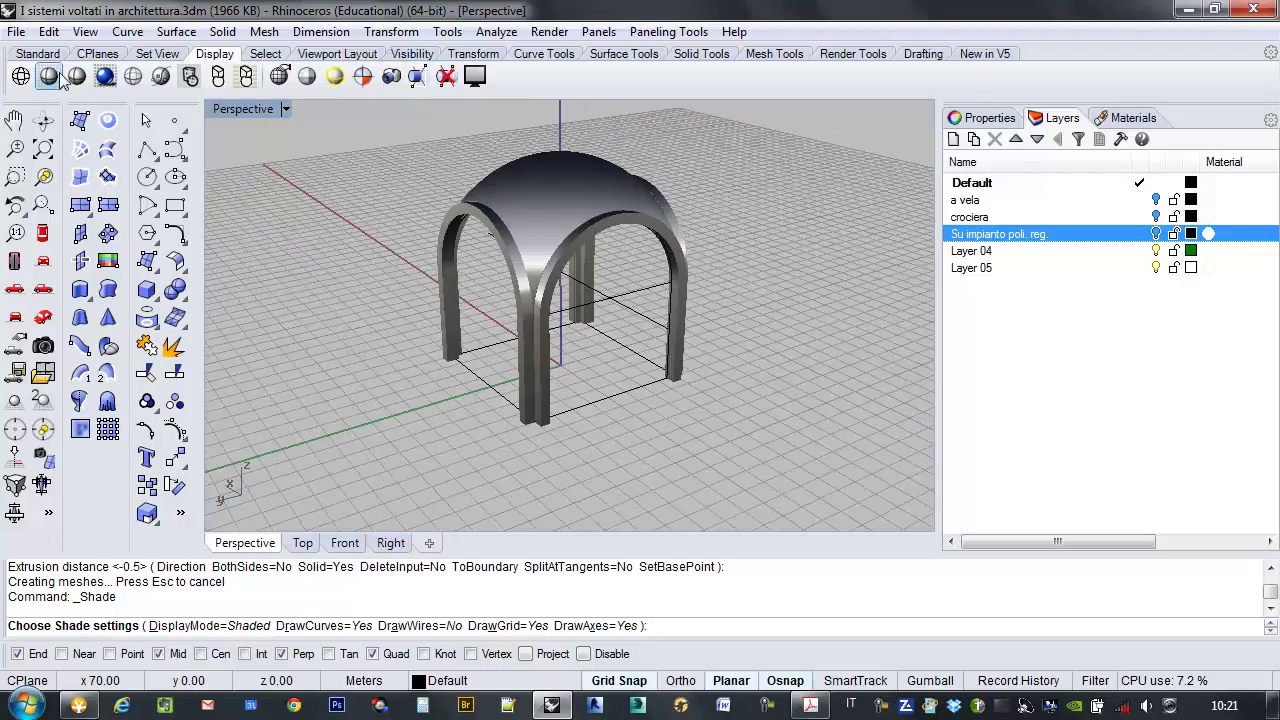
click(77, 80)
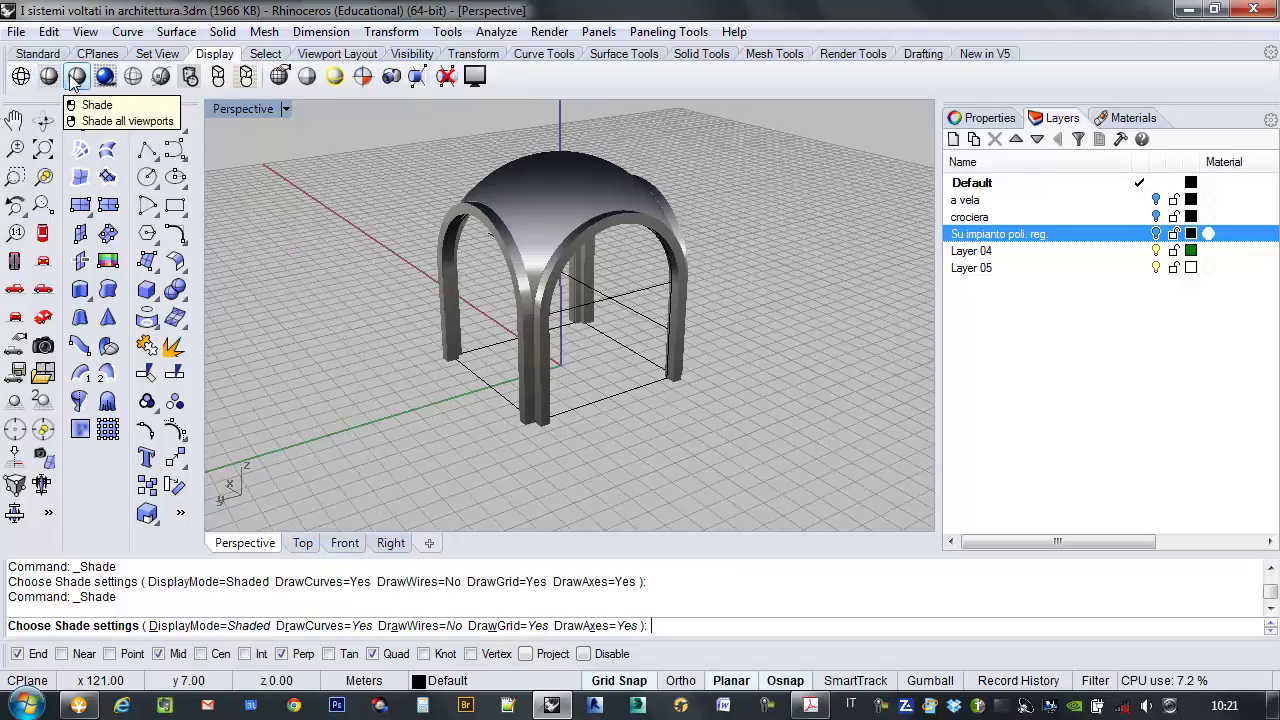
click(49, 77)
right_drag(295, 203, 634, 311)
click(133, 77)
right_click(707, 271)
Save the model file with the completed sail vault.
scroll(707, 271, down, 4)
scroll(634, 311, up, 5)
mouse_move(466, 337)
right_down()
mouse_move(529, 321)
mouse_move(479, 327)
right_up()
key(ctrl+s)
Draw a semicircular arc in plan beside the vault, centred at 20,0 on the X axis with a radius of about 7 m.
scroll(482, 325, down, 6)
right_drag(750, 334, 690, 285)
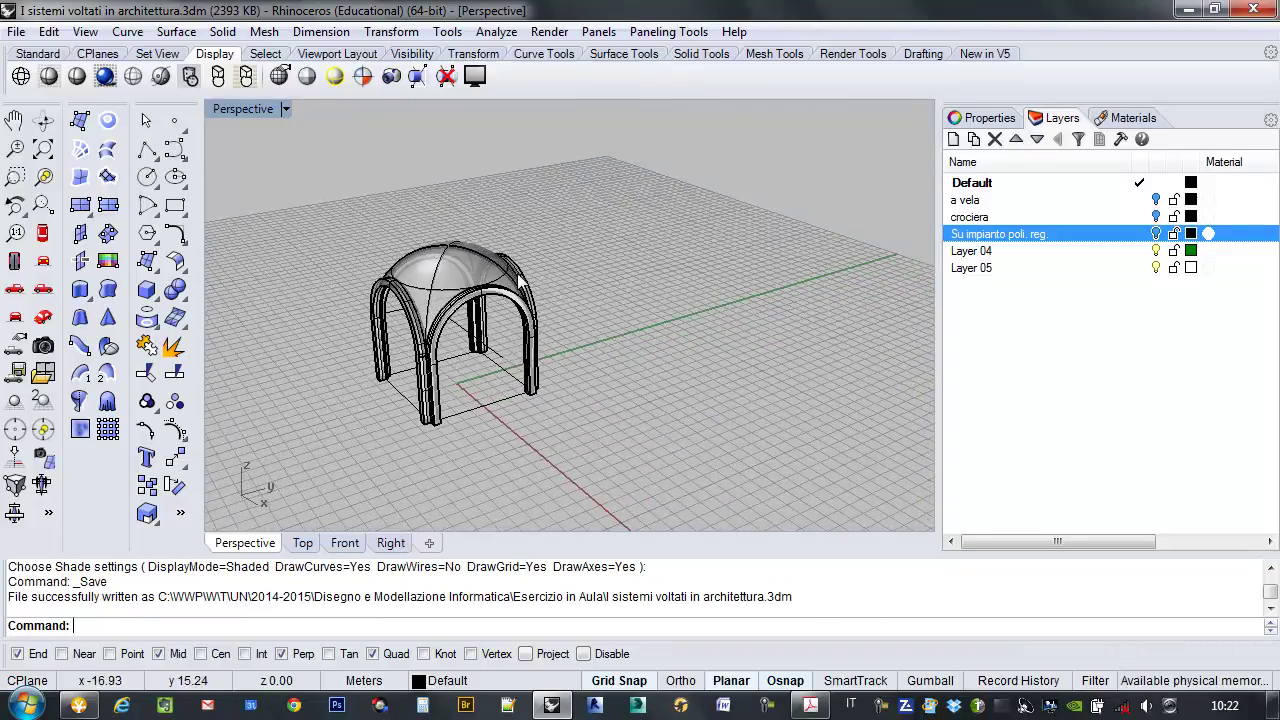
right_drag(527, 298, 632, 340)
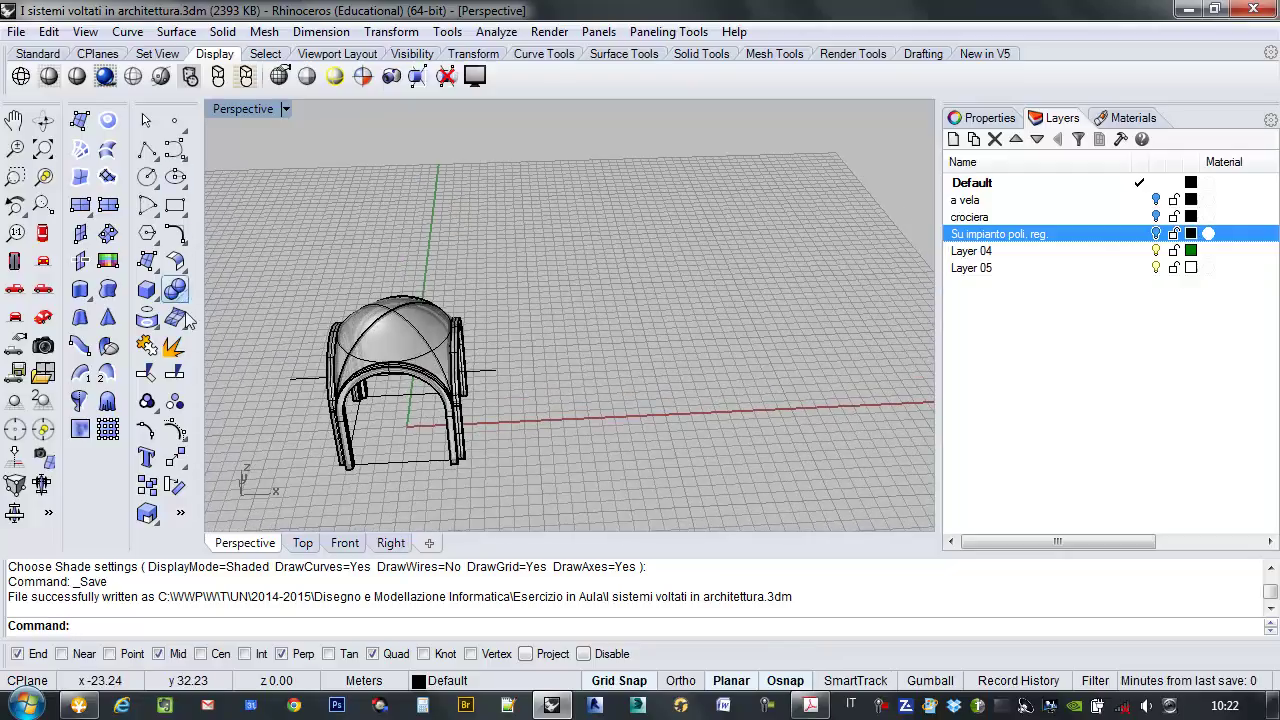
click(303, 543)
scroll(645, 340, down, 3)
right_drag(828, 355, 531, 347)
scroll(531, 347, down, 4)
right_drag(531, 195, 637, 180)
right_click(639, 321)
click(640, 319)
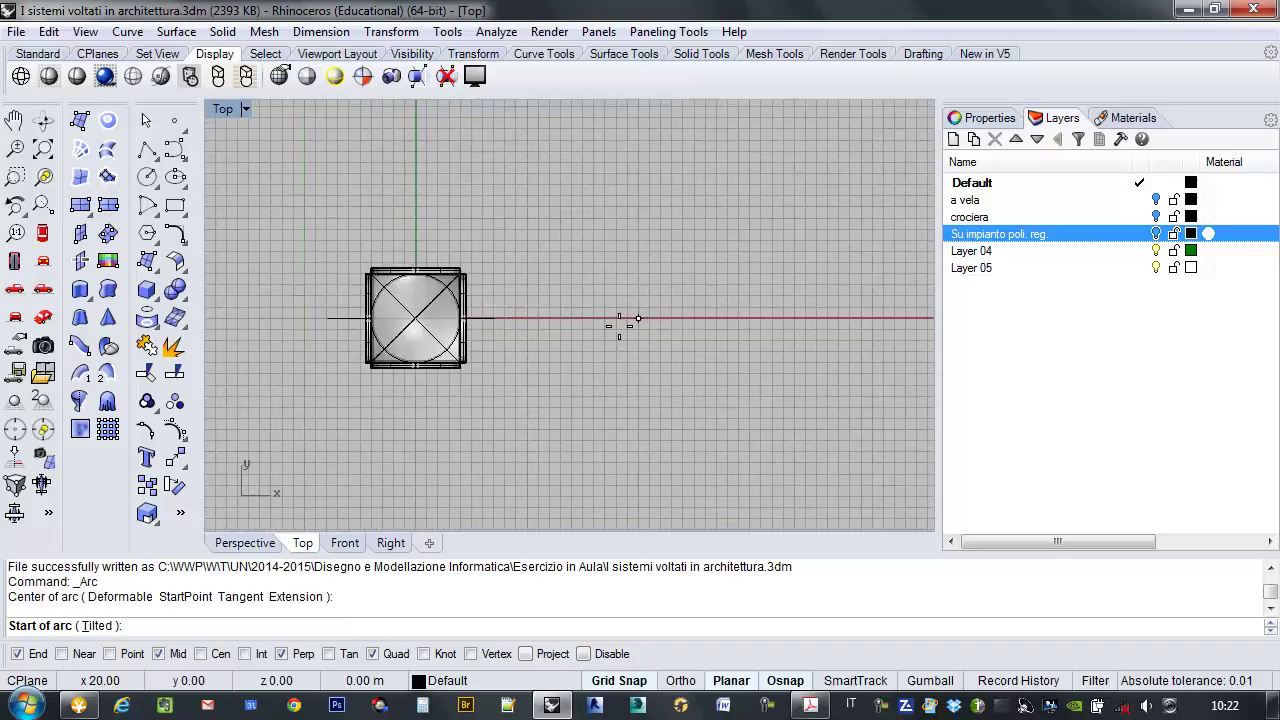
click(557, 318)
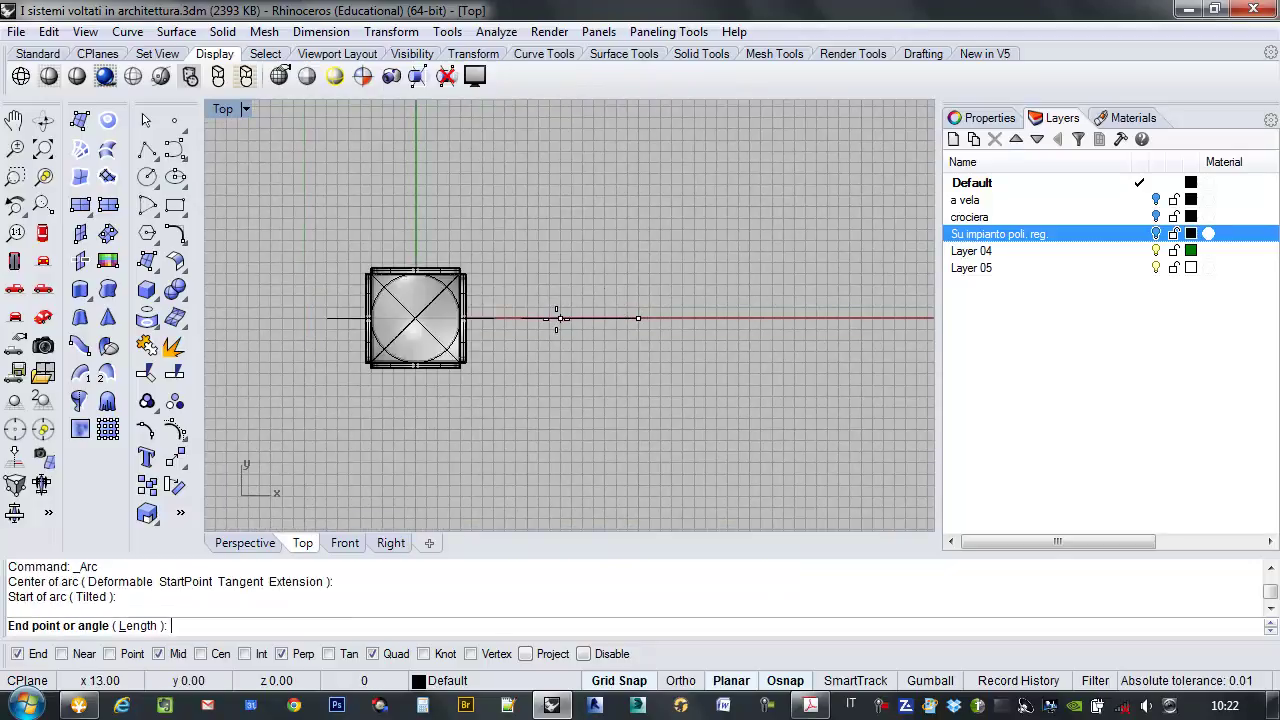
click(704, 320)
Draw a vertical semicircular arc of about 4 m radius in the front view, centred on the plan semicircle's endpoint nearest the vault.
scroll(606, 357, up, 5)
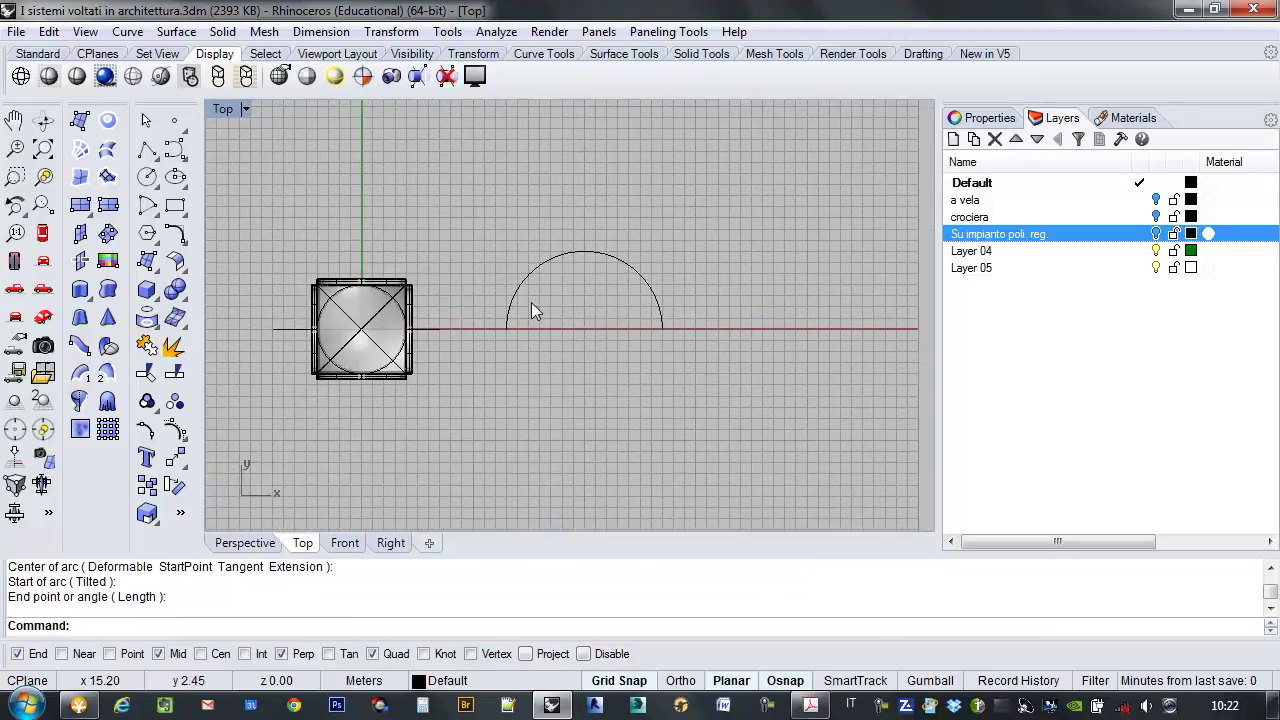
click(507, 301)
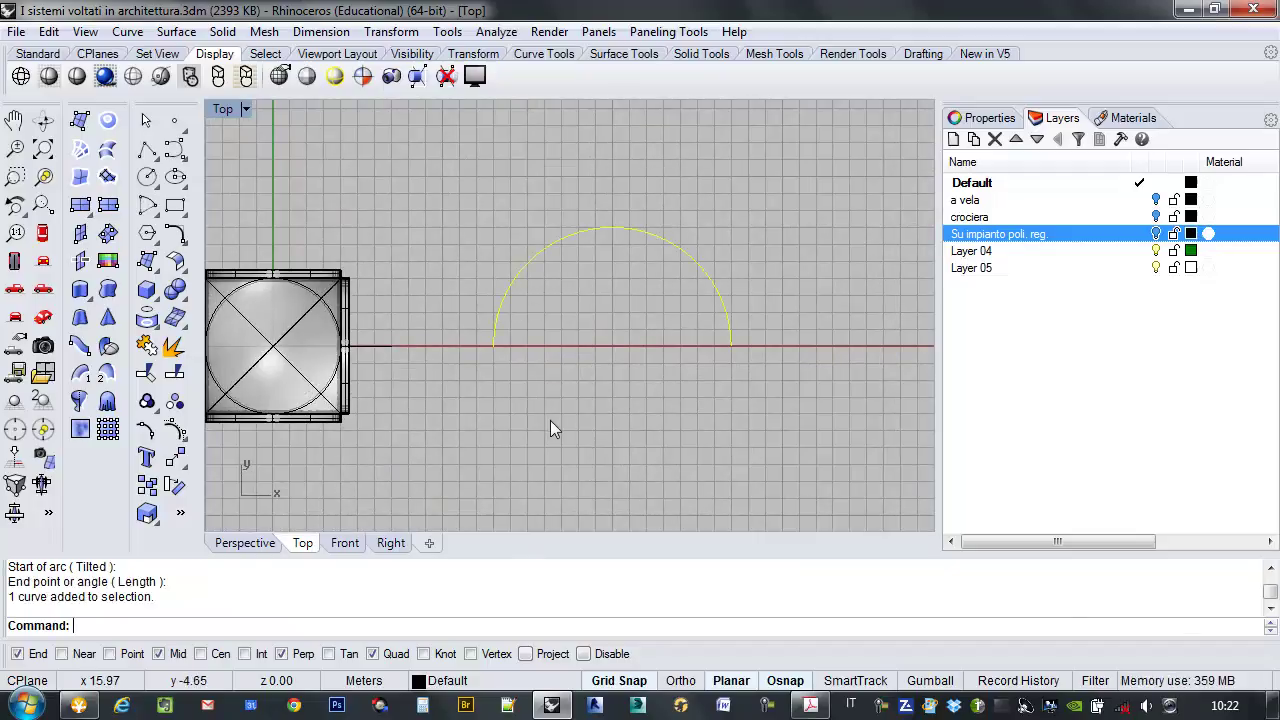
right_drag(535, 436, 495, 438)
click(344, 549)
scroll(524, 375, down, 4)
right_drag(828, 406, 678, 340)
scroll(596, 336, up, 4)
scroll(600, 350, up, 2)
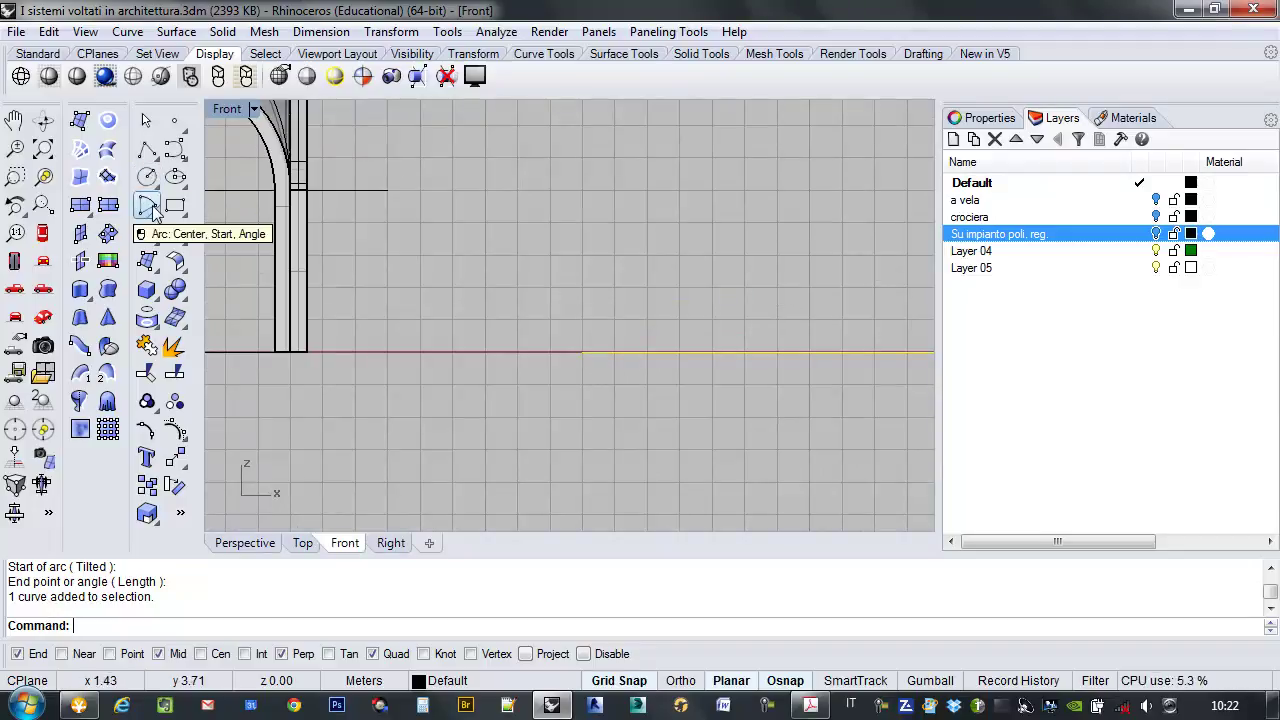
click(148, 178)
click(582, 352)
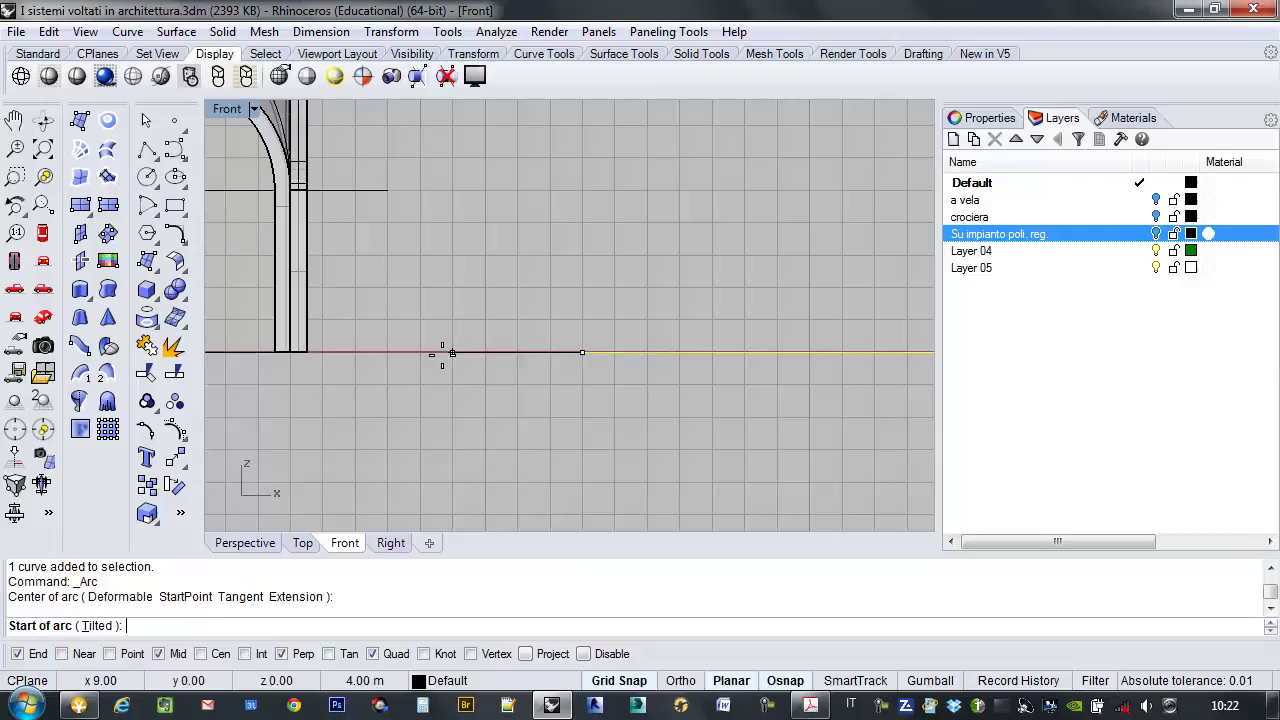
click(442, 352)
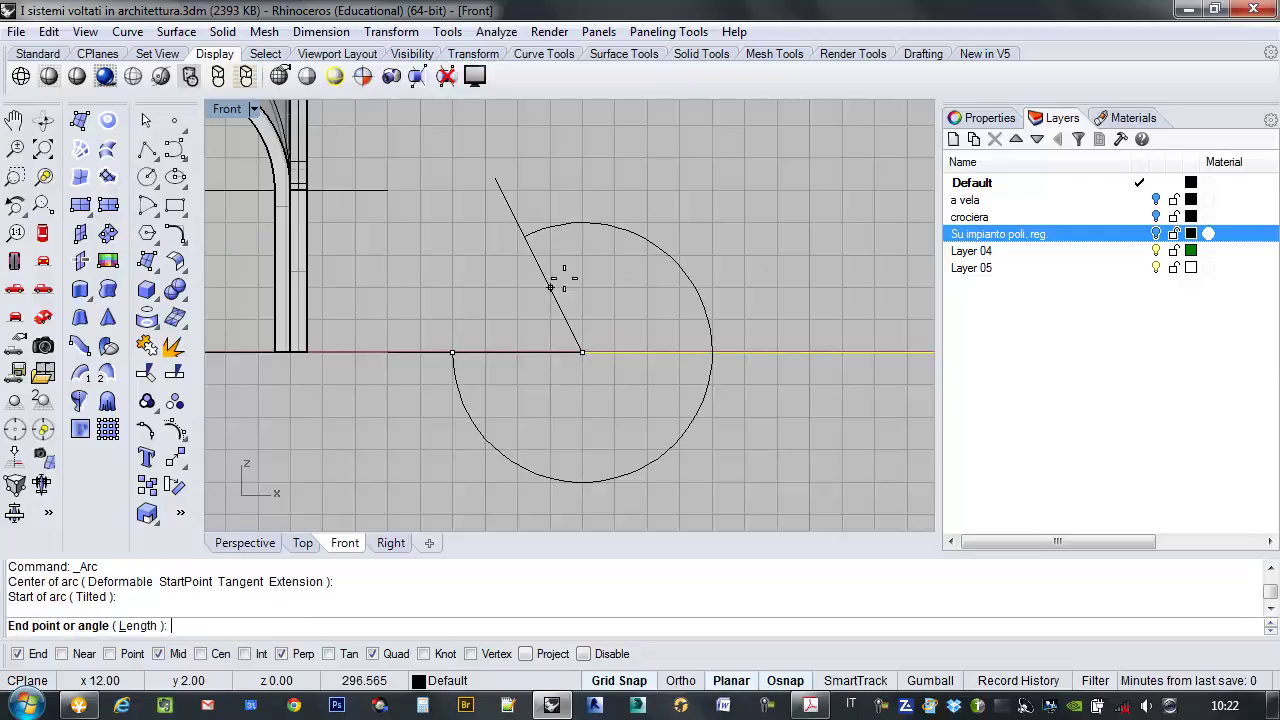
click(750, 352)
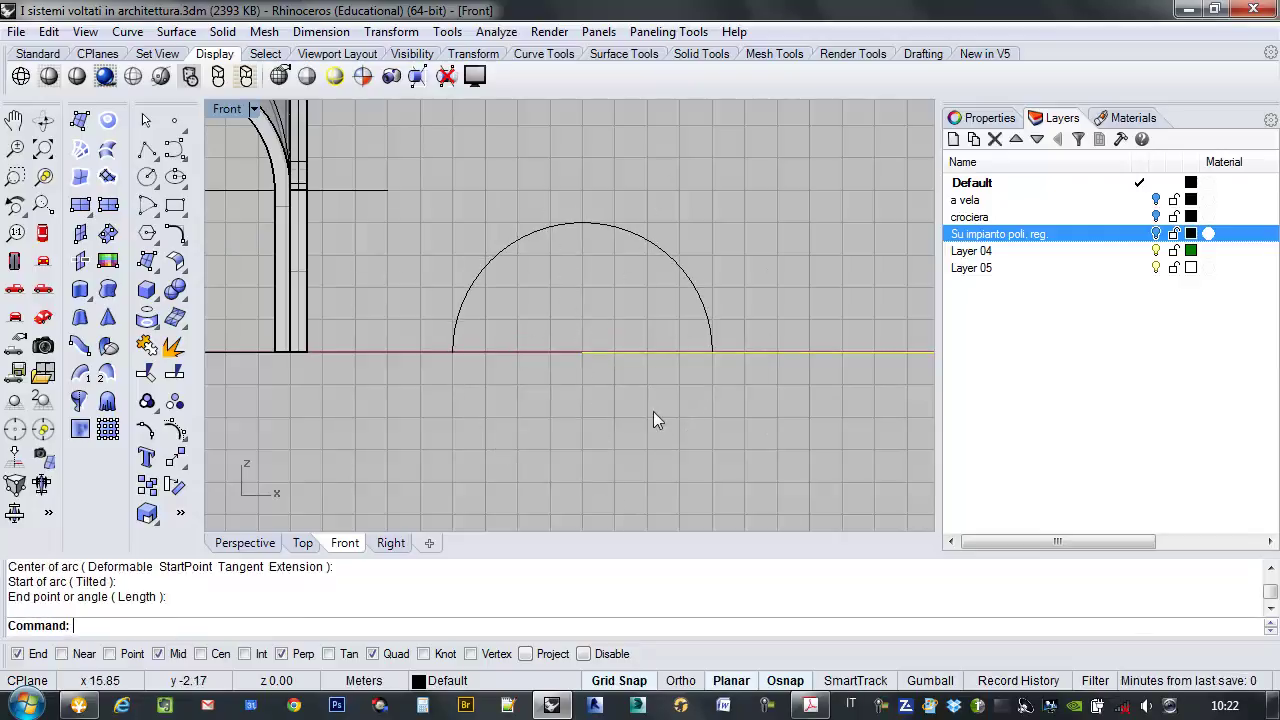
Examine how the vertical and plan semicircles relate in the perspective view, highlighting each curve.
scroll(700, 410, down, 3)
right_drag(696, 379, 580, 359)
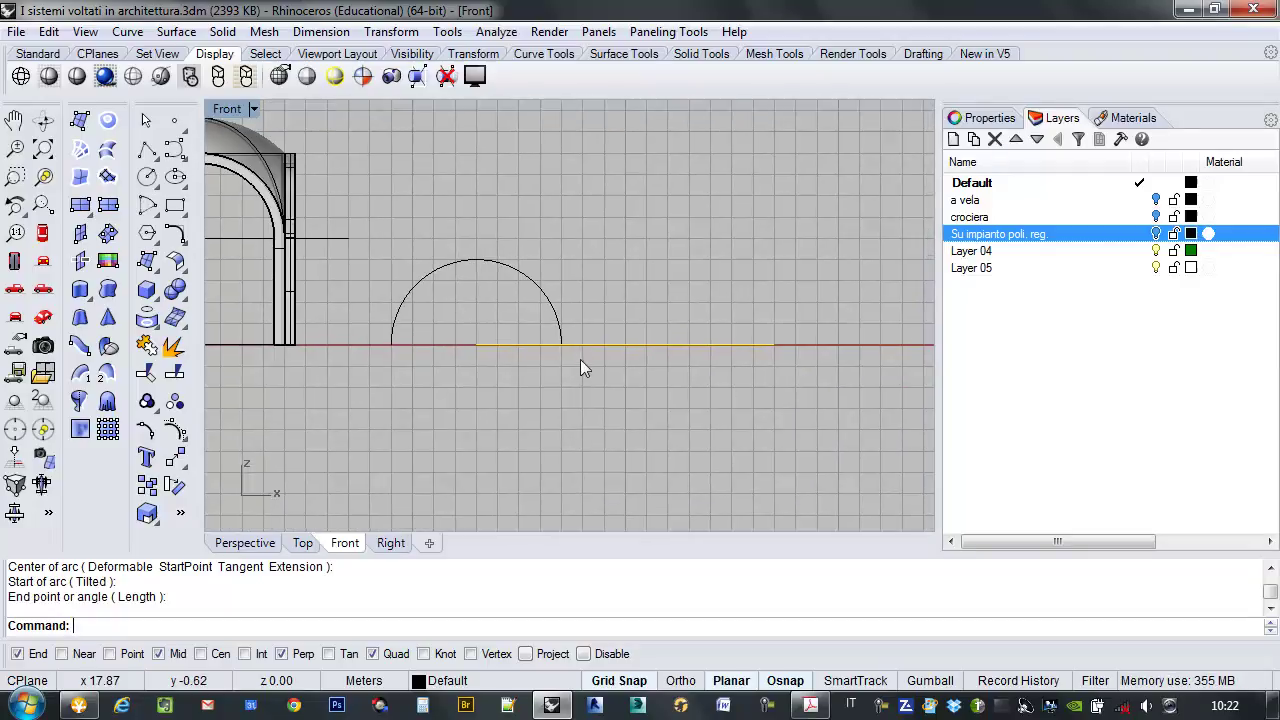
click(248, 546)
right_drag(450, 385, 664, 392)
scroll(684, 402, up, 4)
click(655, 334)
click(622, 405)
click(611, 400)
key(Escape)
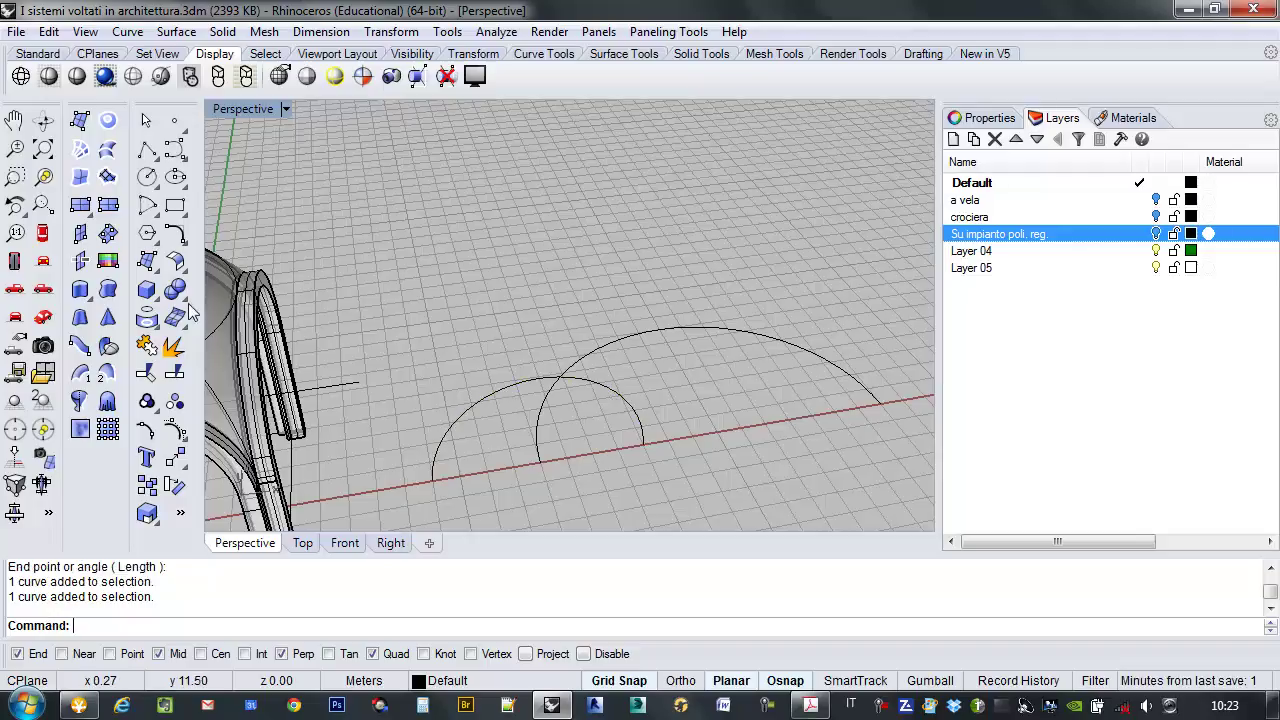
Try a one-rail Freeform sweep of the vertical semicircle along the plan semicircle, inspect it and undo it.
click(80, 374)
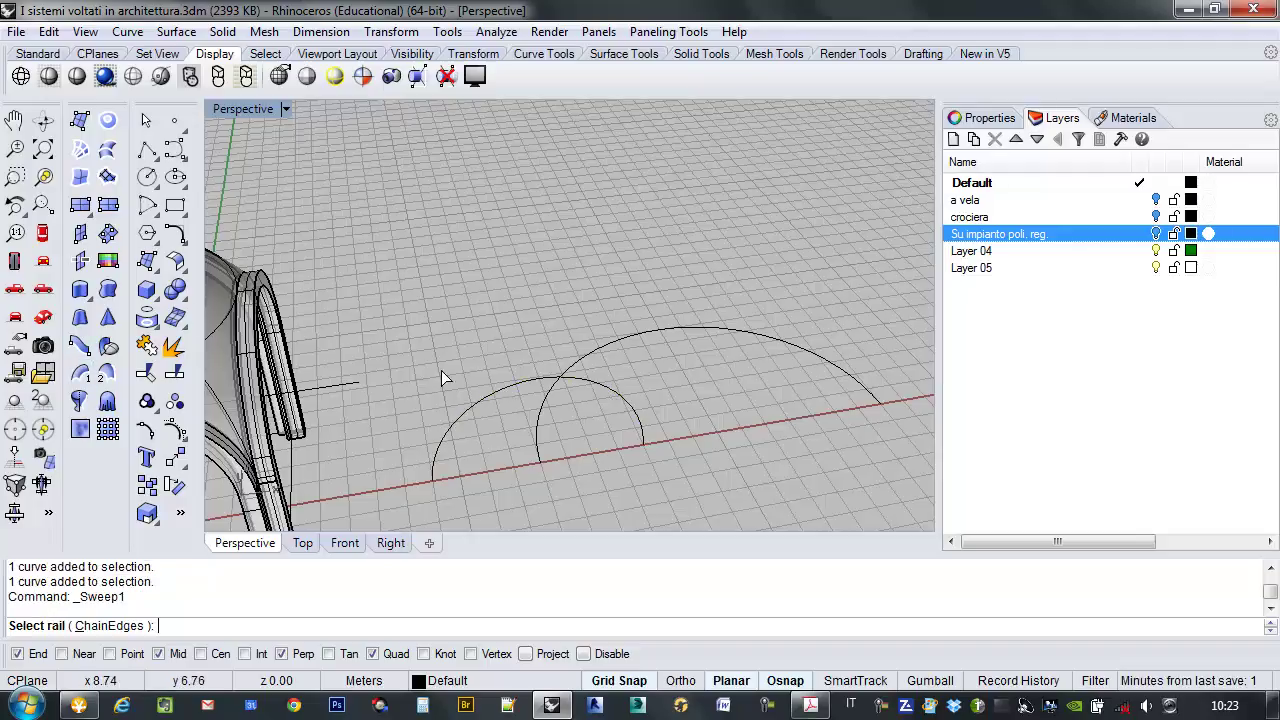
click(582, 362)
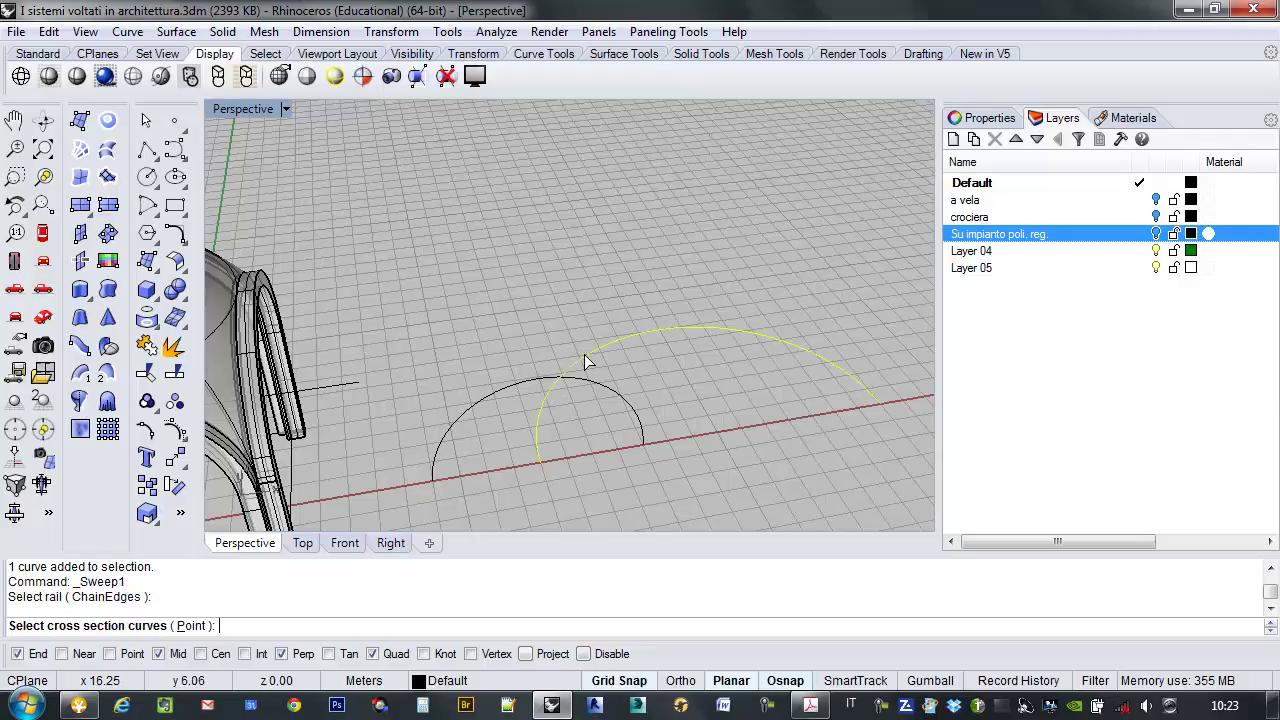
click(623, 406)
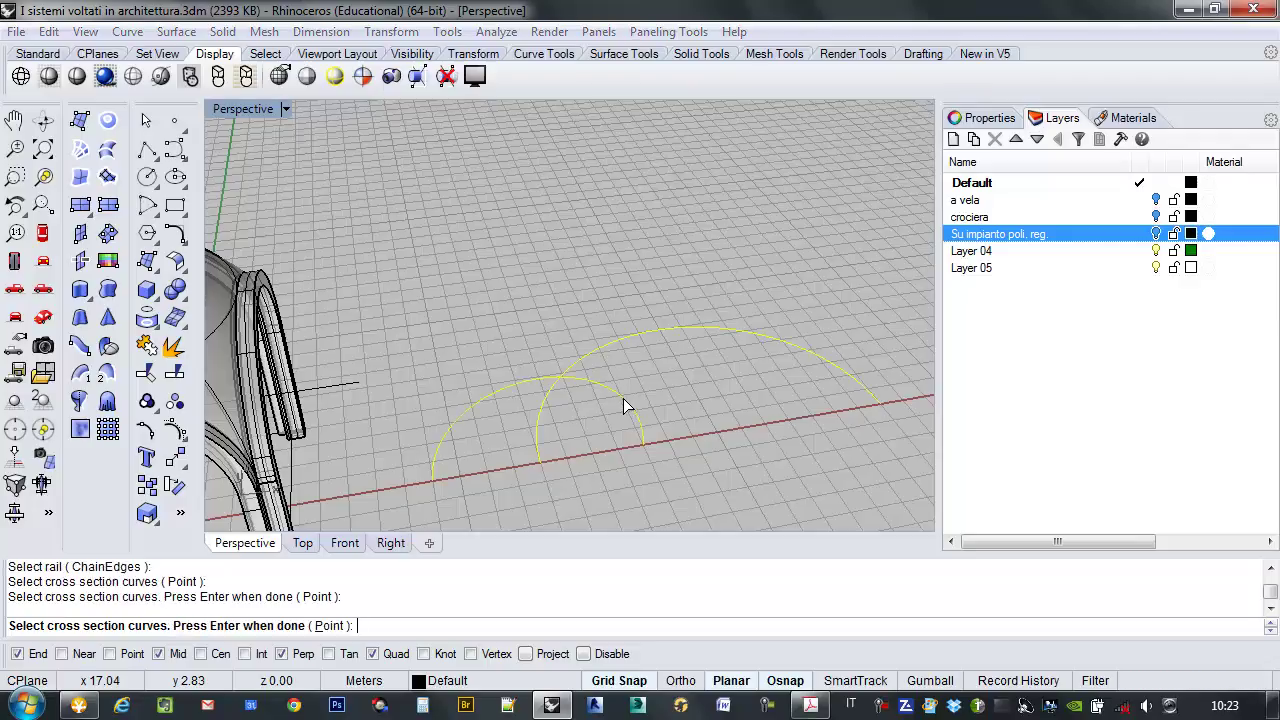
key(Return)
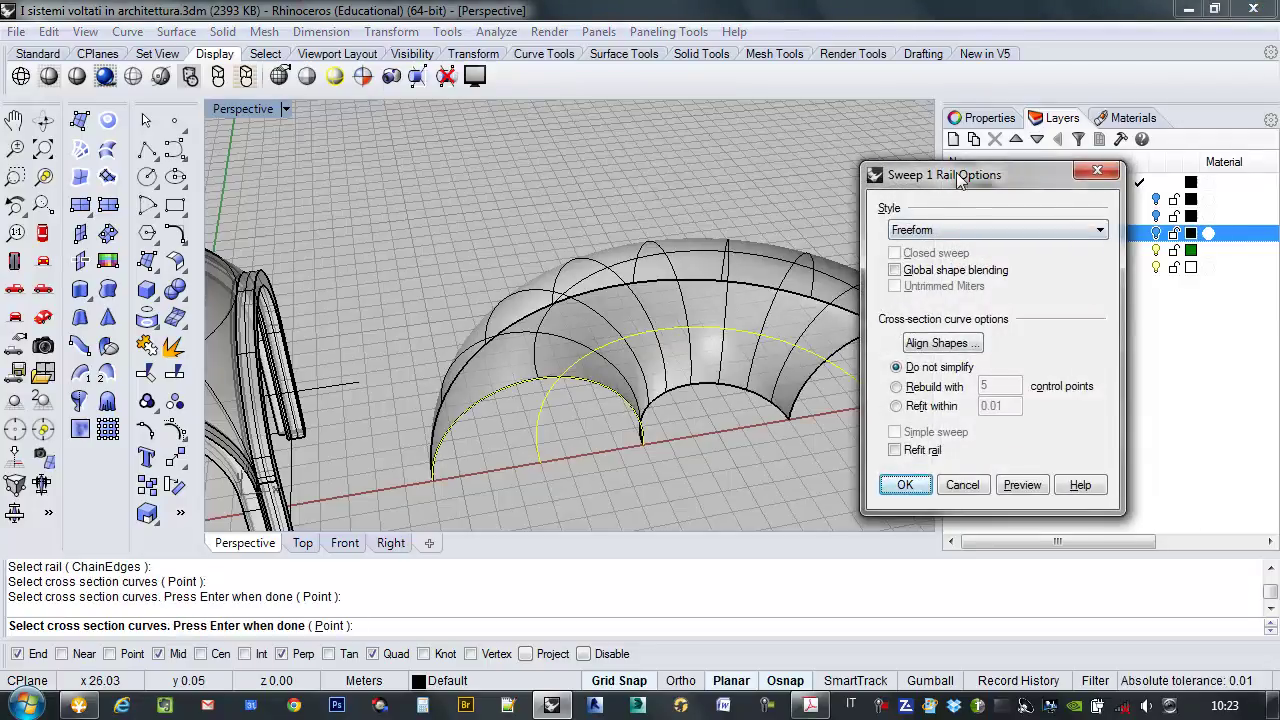
drag(938, 180, 1073, 156)
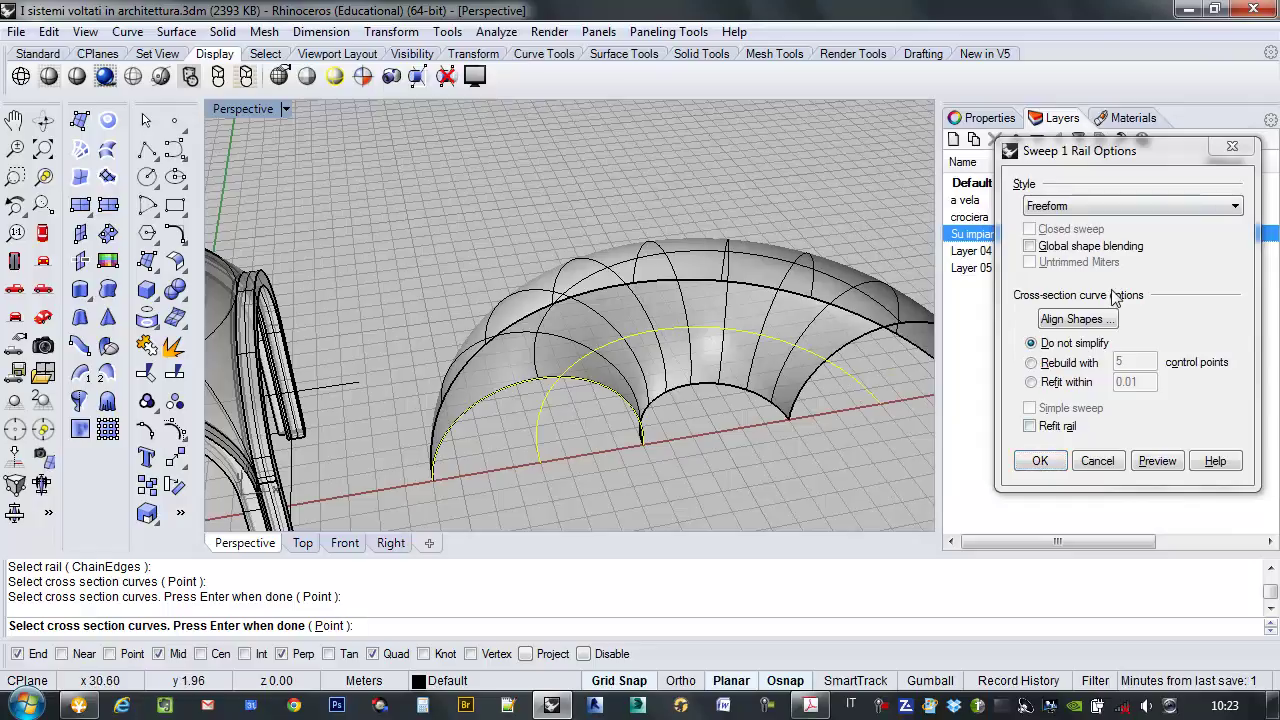
click(1040, 460)
scroll(651, 409, down, 5)
right_drag(651, 409, 674, 434)
scroll(712, 399, up, 6)
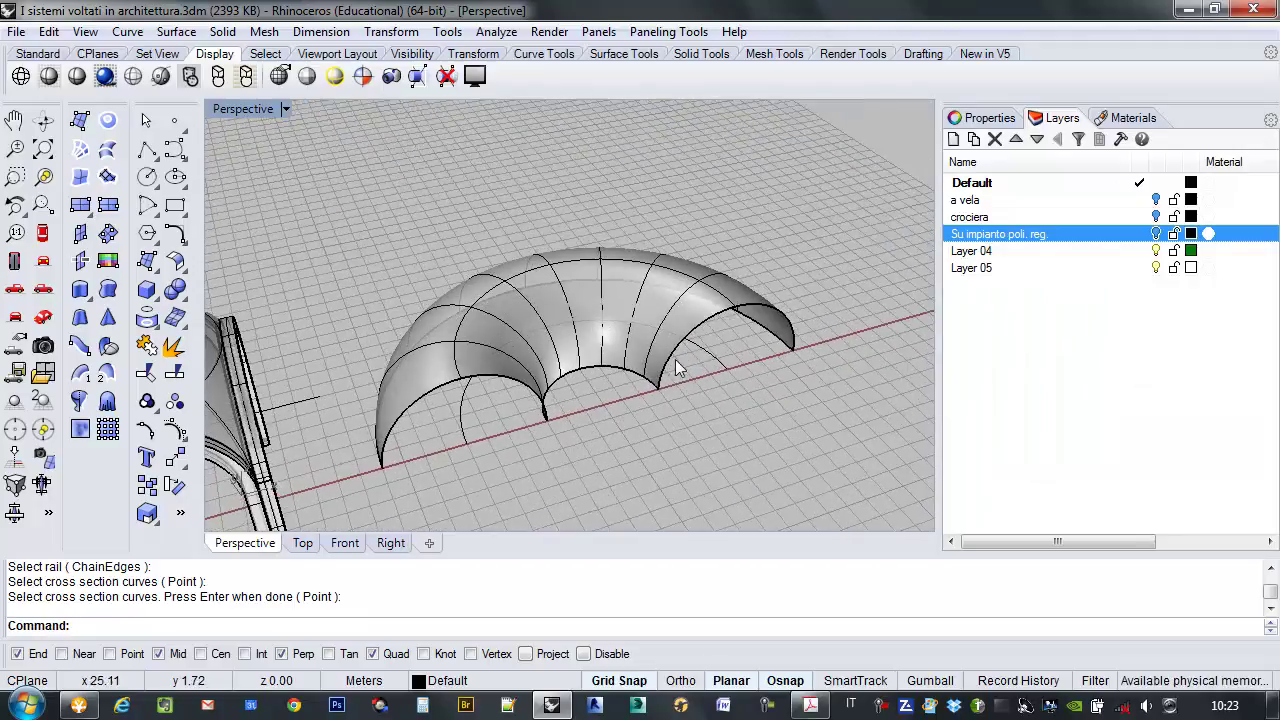
scroll(660, 366, down, 1)
key(ctrl+z)
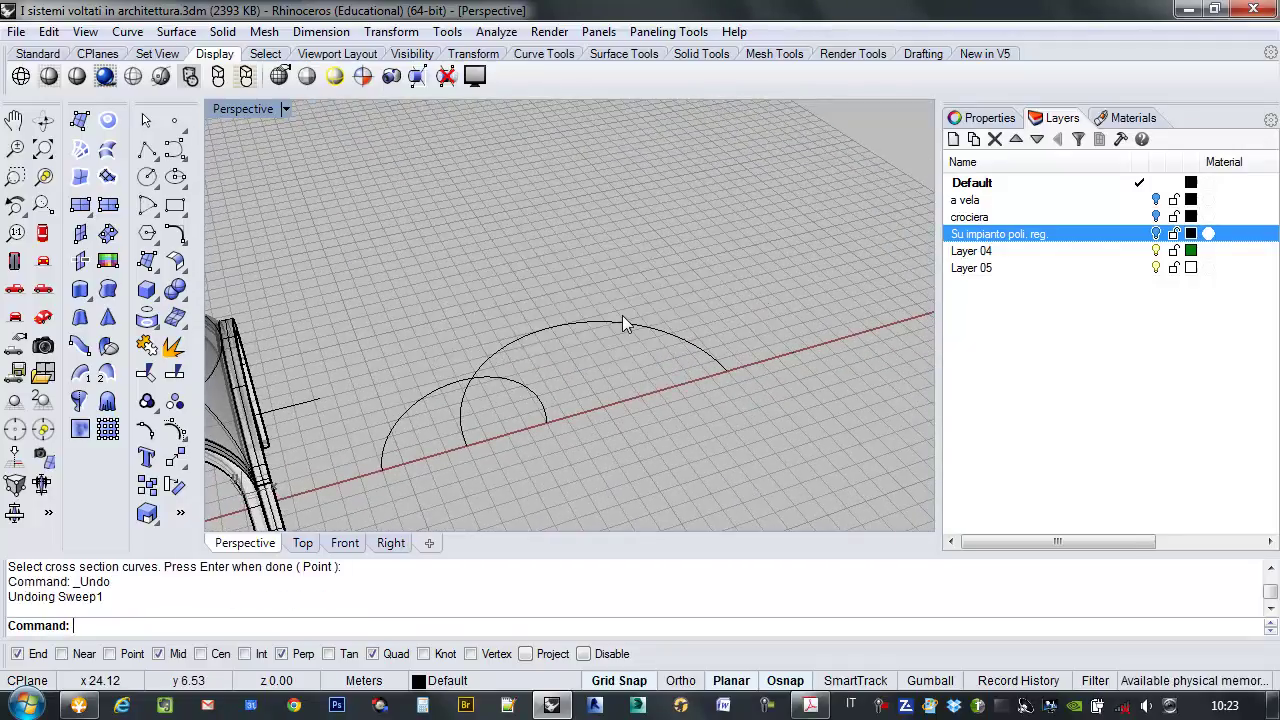
right_drag(629, 421, 643, 426)
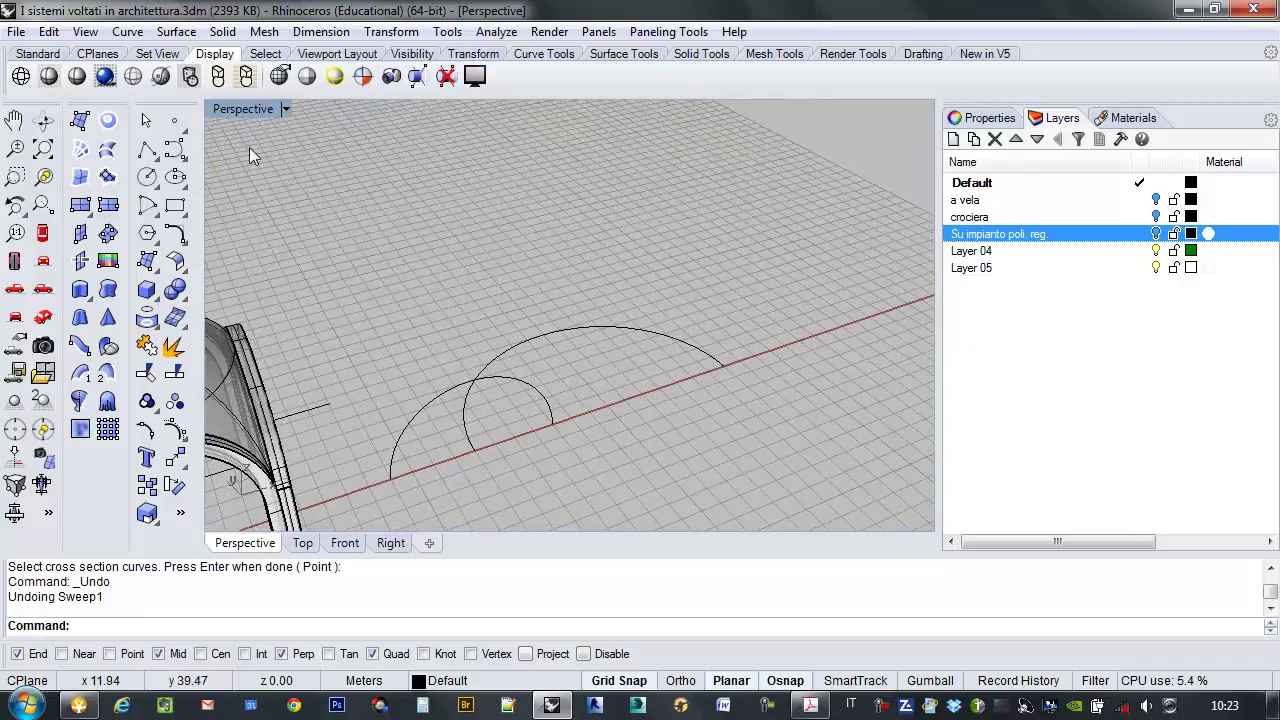
click(150, 146)
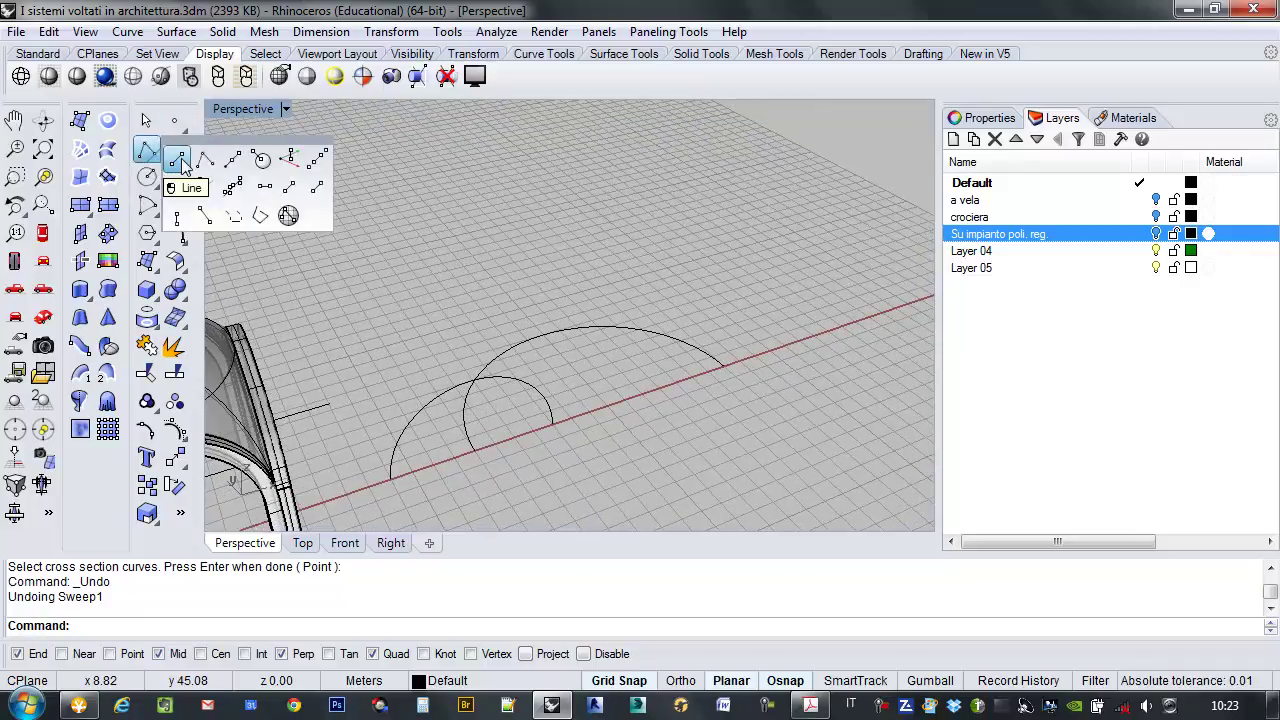
click(177, 160)
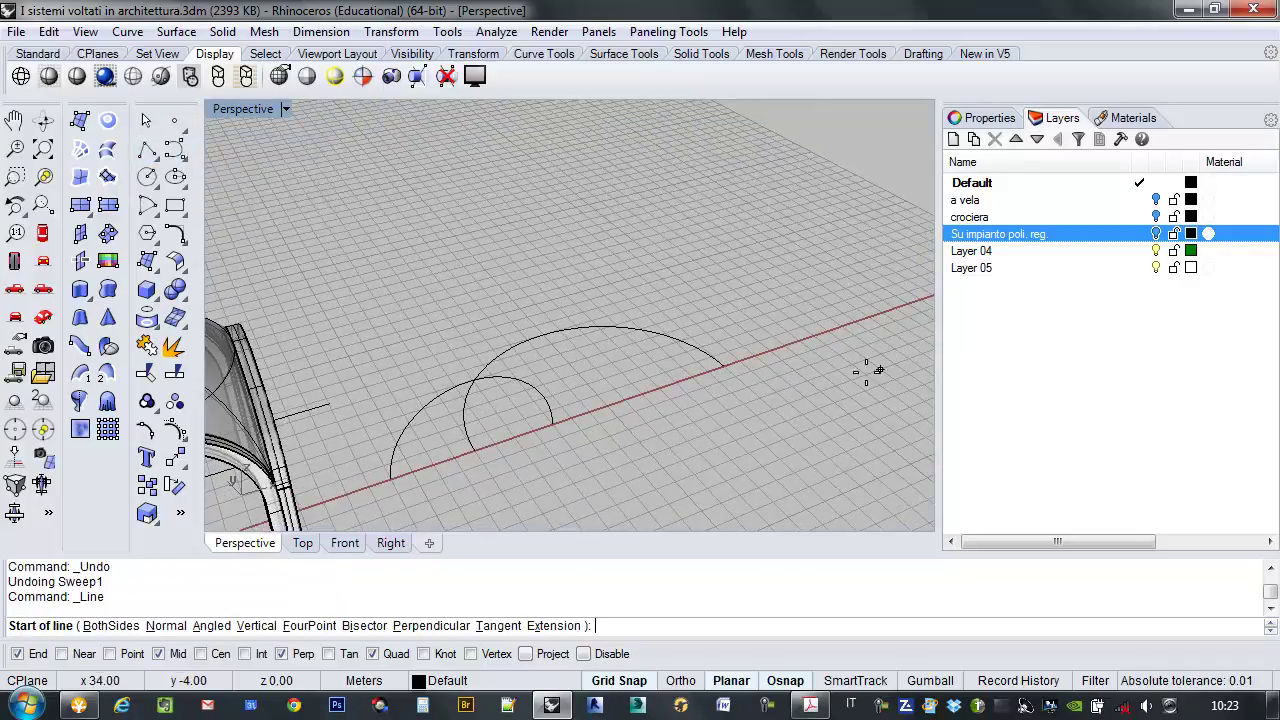
click(607, 405)
key(Escape)
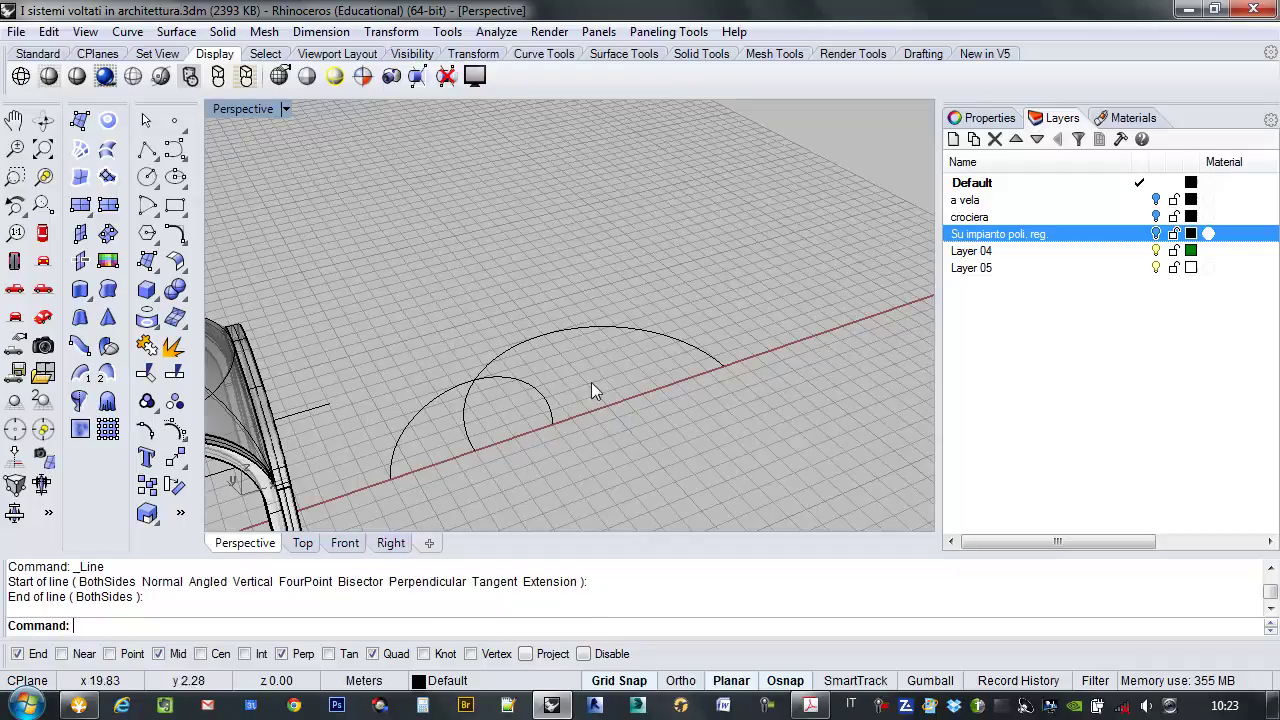
Draw a vertical line about 11 m high from the plan semicircle's centre at 20,0.
key(Return)
click(256, 626)
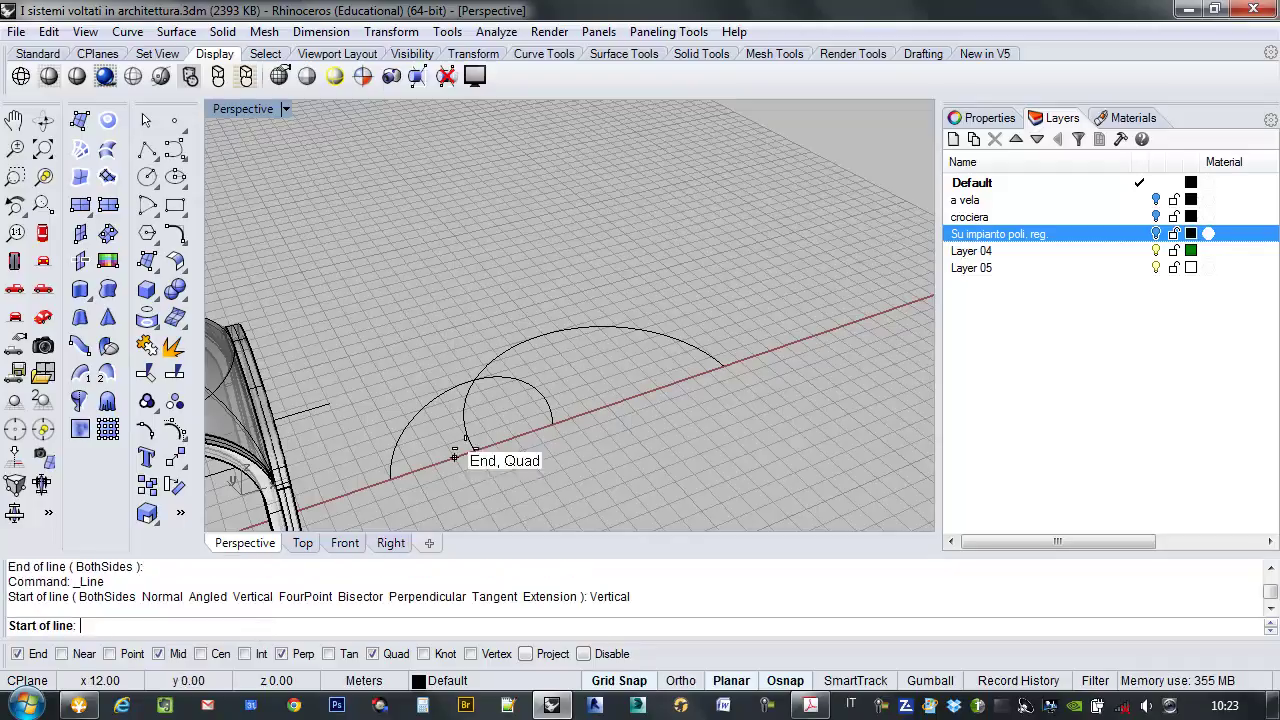
click(605, 405)
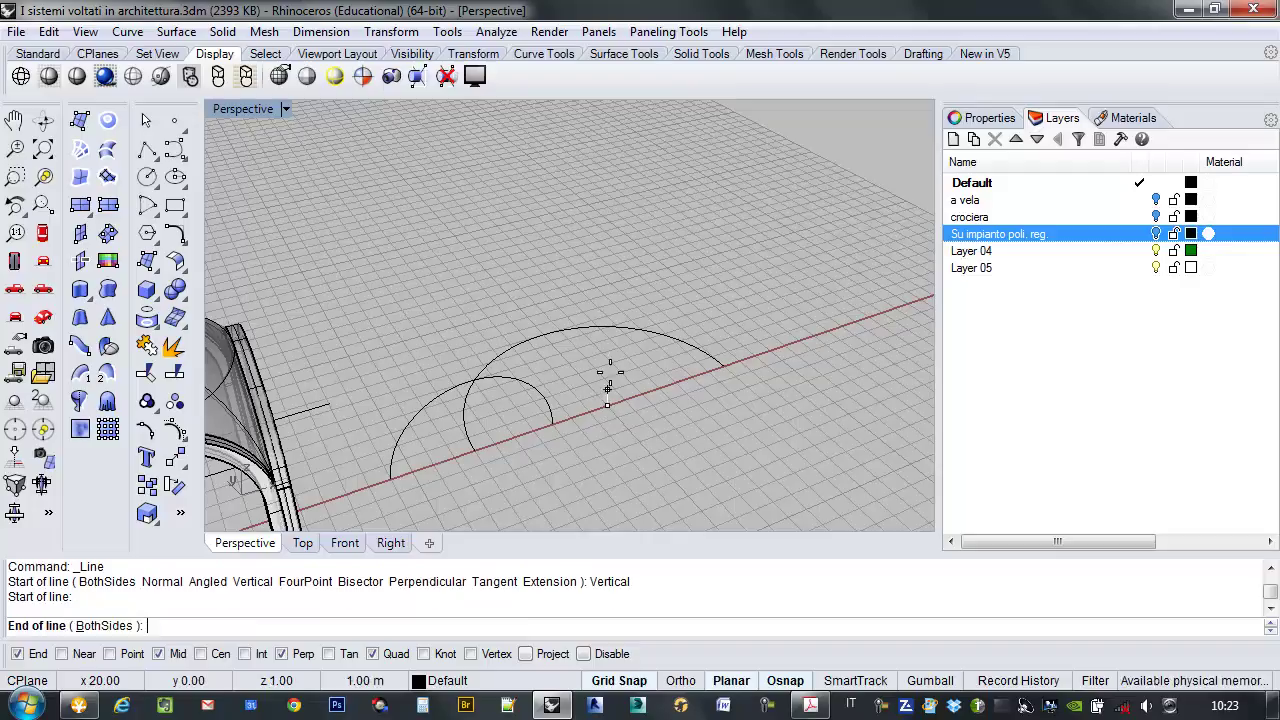
click(710, 205)
Revolve the vertical semicircle 180° about the vertical line, using the plan semicircle's two endpoints as start and end angles.
right_drag(710, 205, 570, 318)
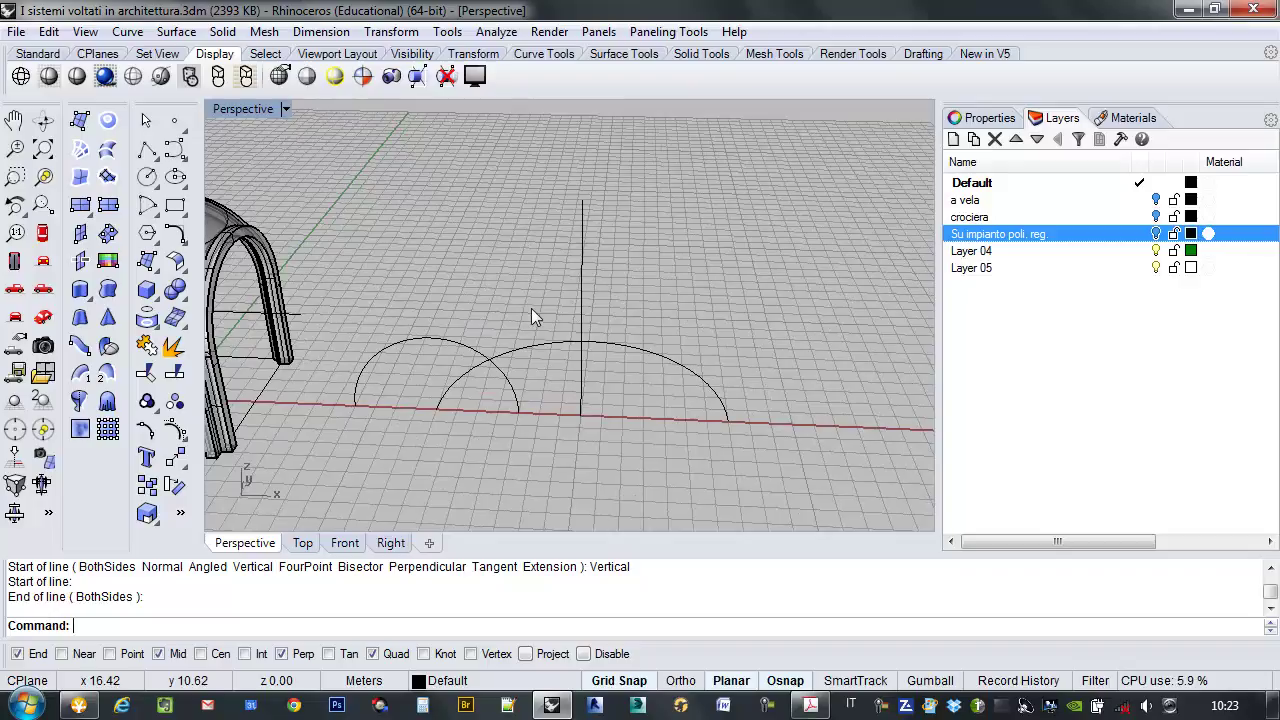
click(447, 338)
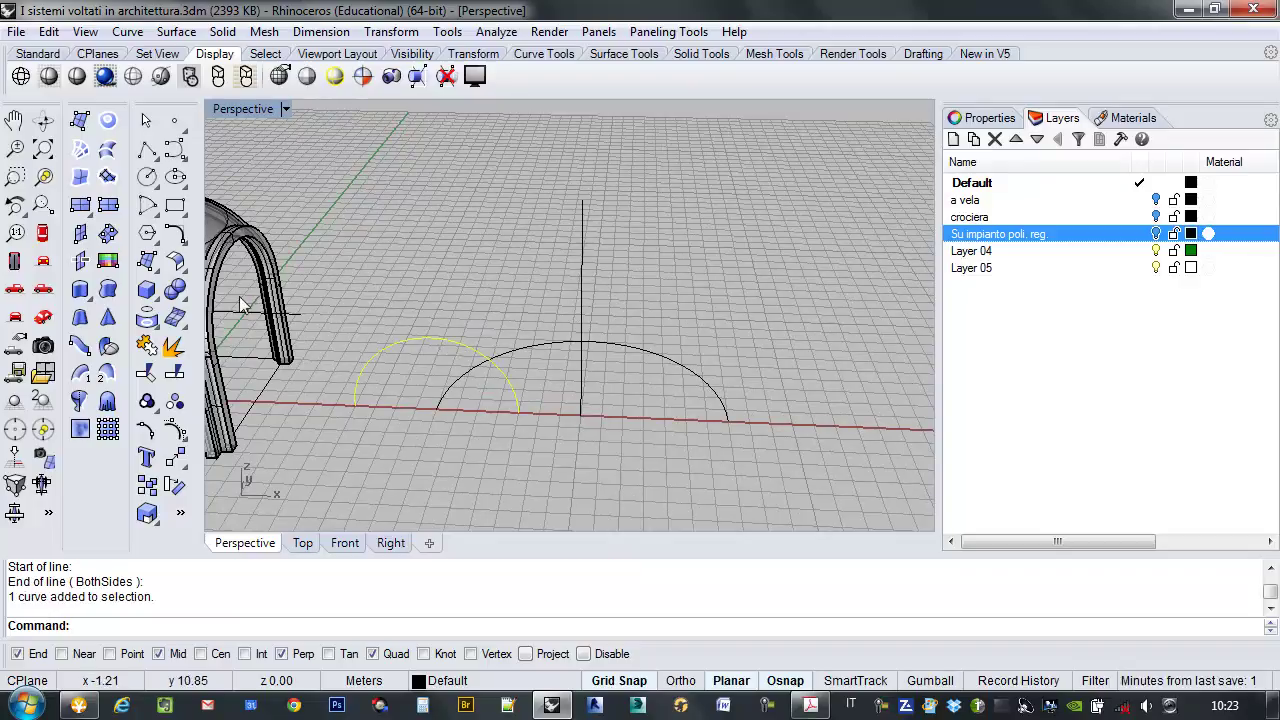
text(Re)
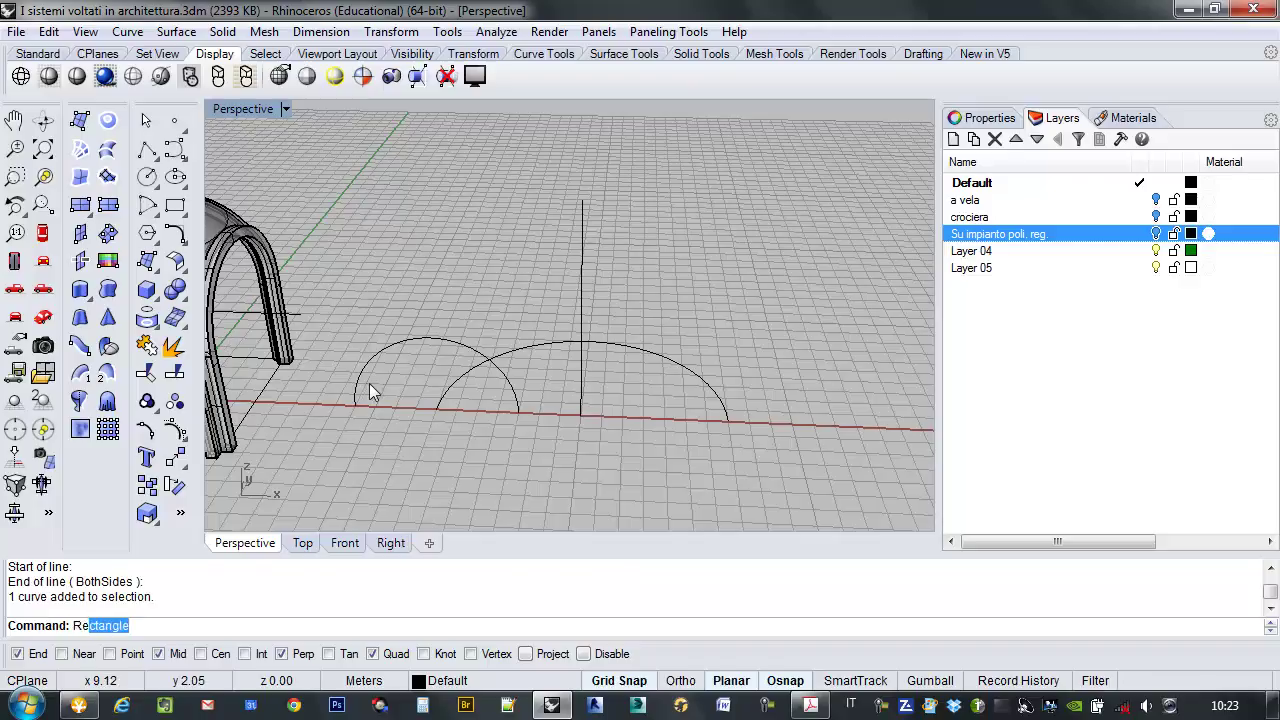
text(volve)
key(Return)
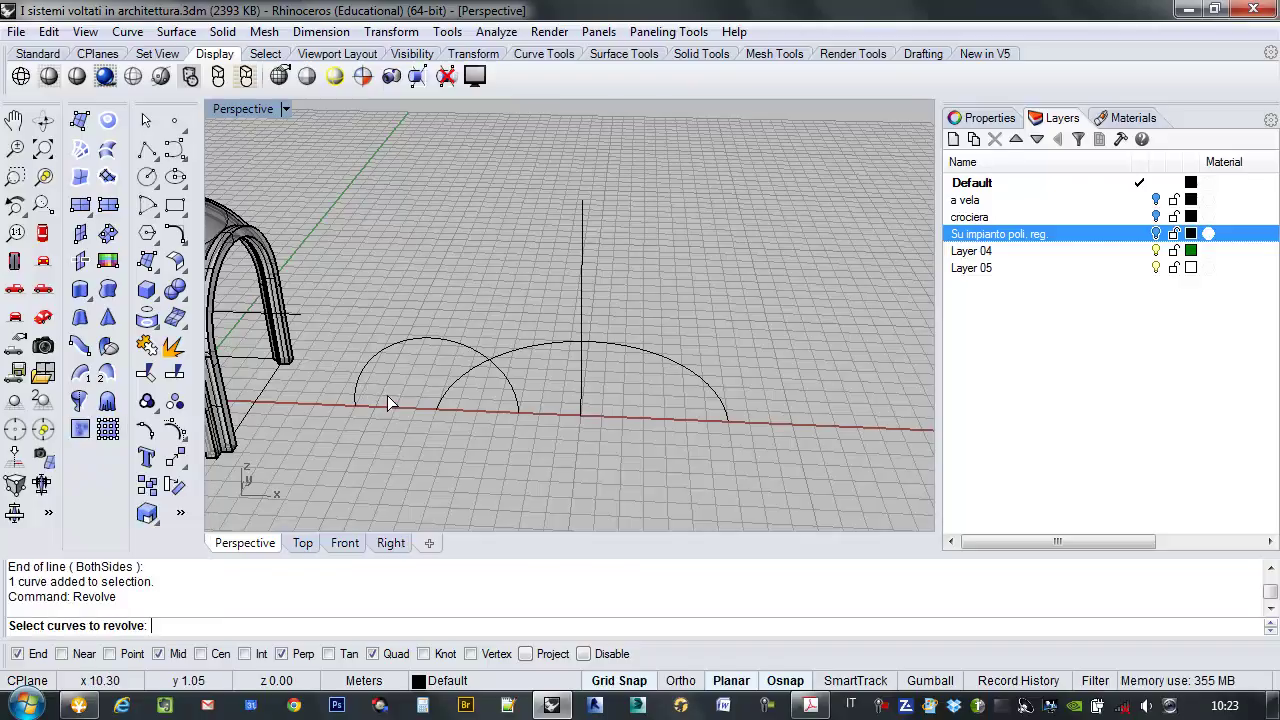
click(480, 358)
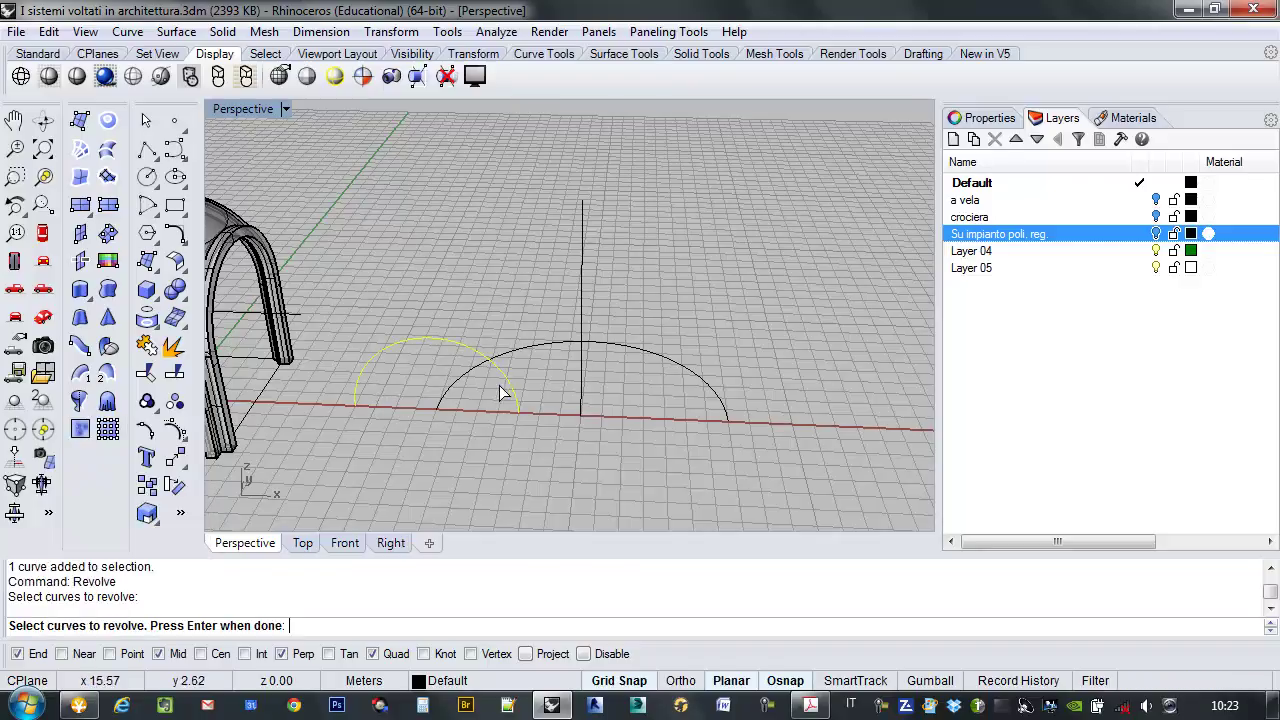
right_drag(512, 386, 600, 387)
right_click(600, 386)
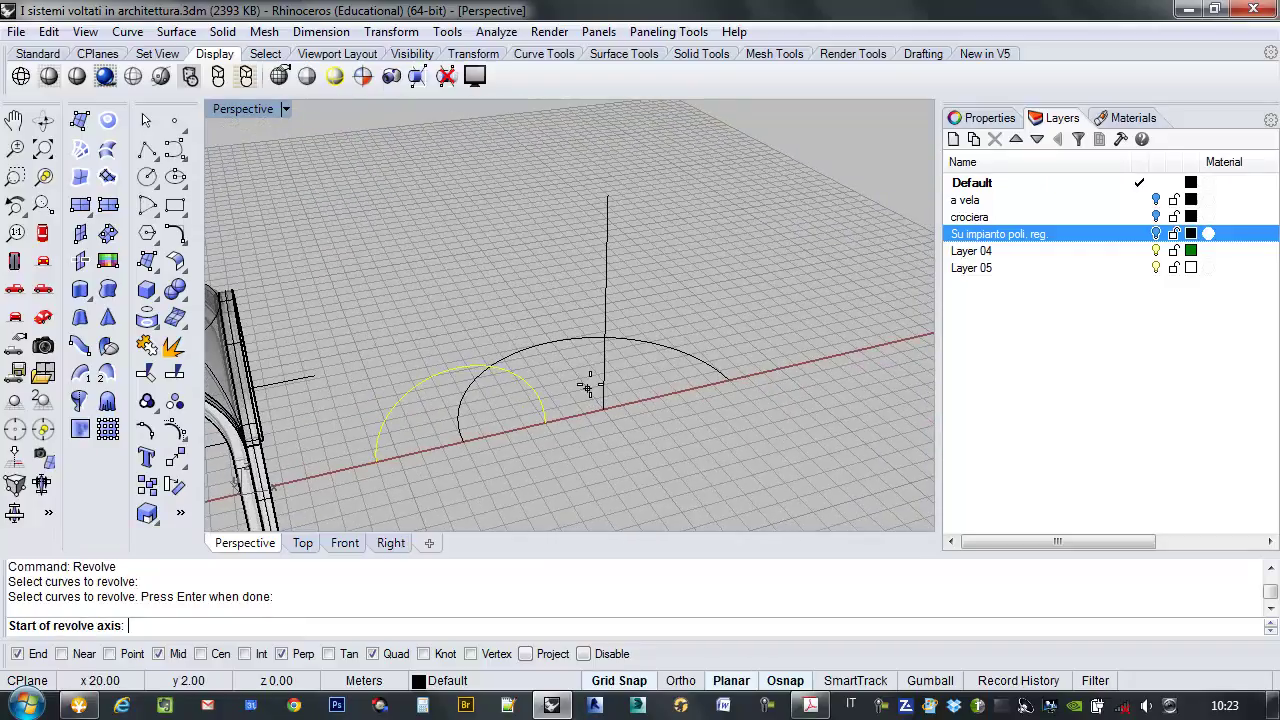
click(603, 410)
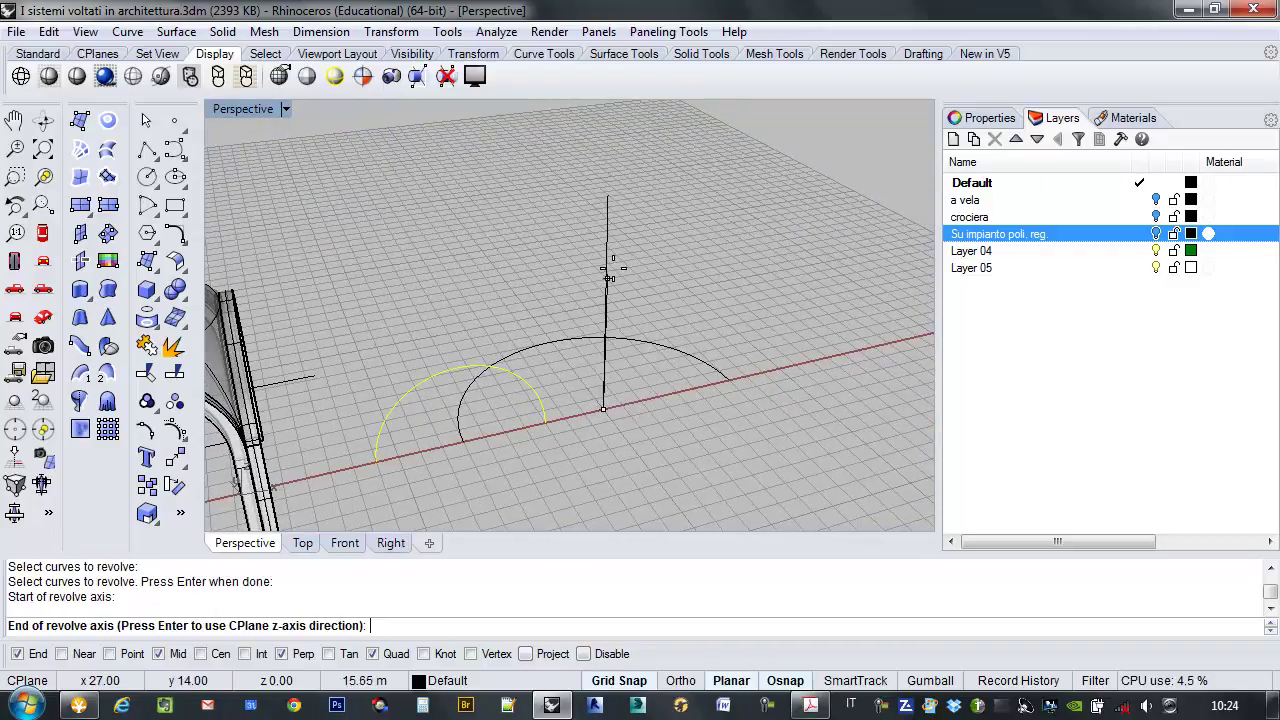
click(608, 196)
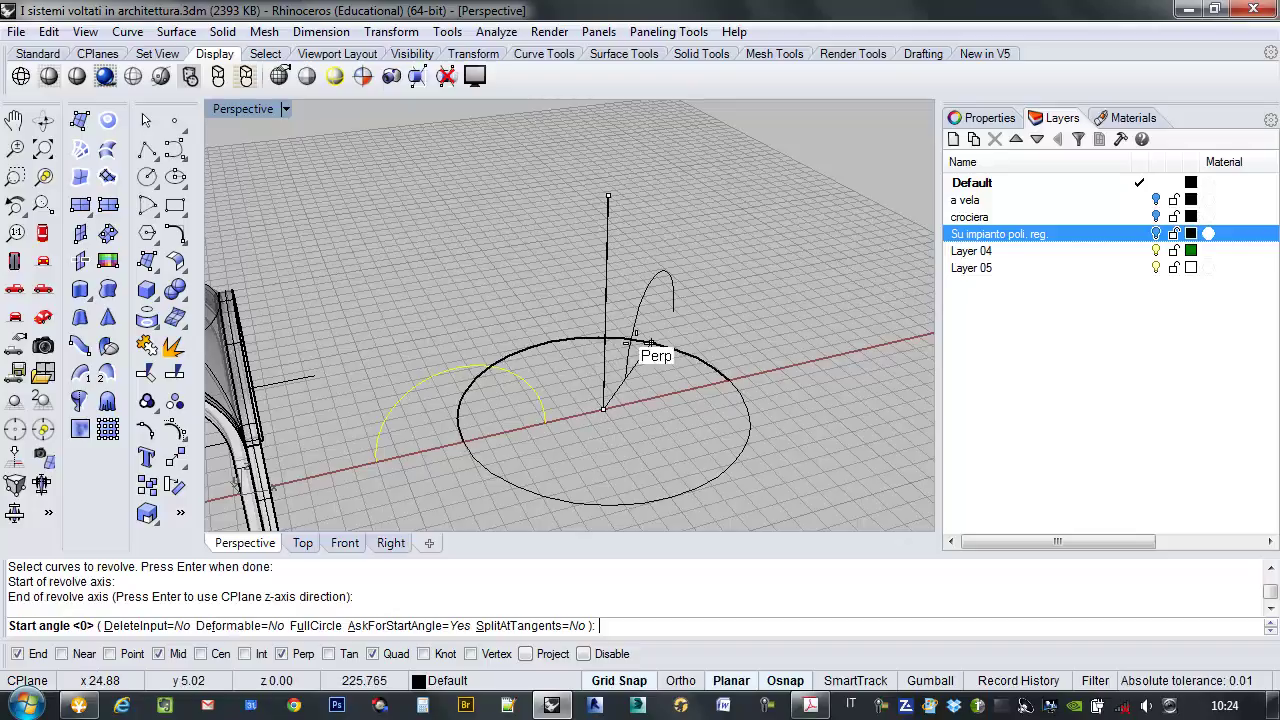
click(465, 441)
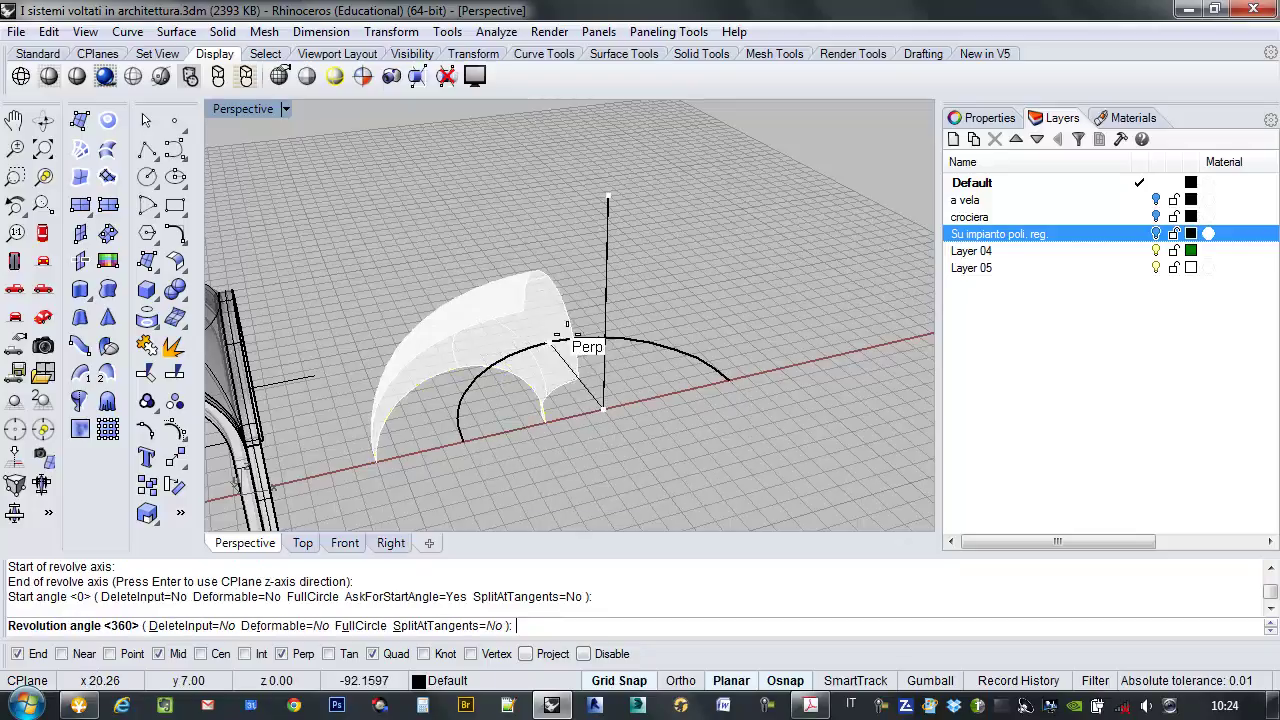
click(736, 387)
right_drag(691, 420, 629, 370)
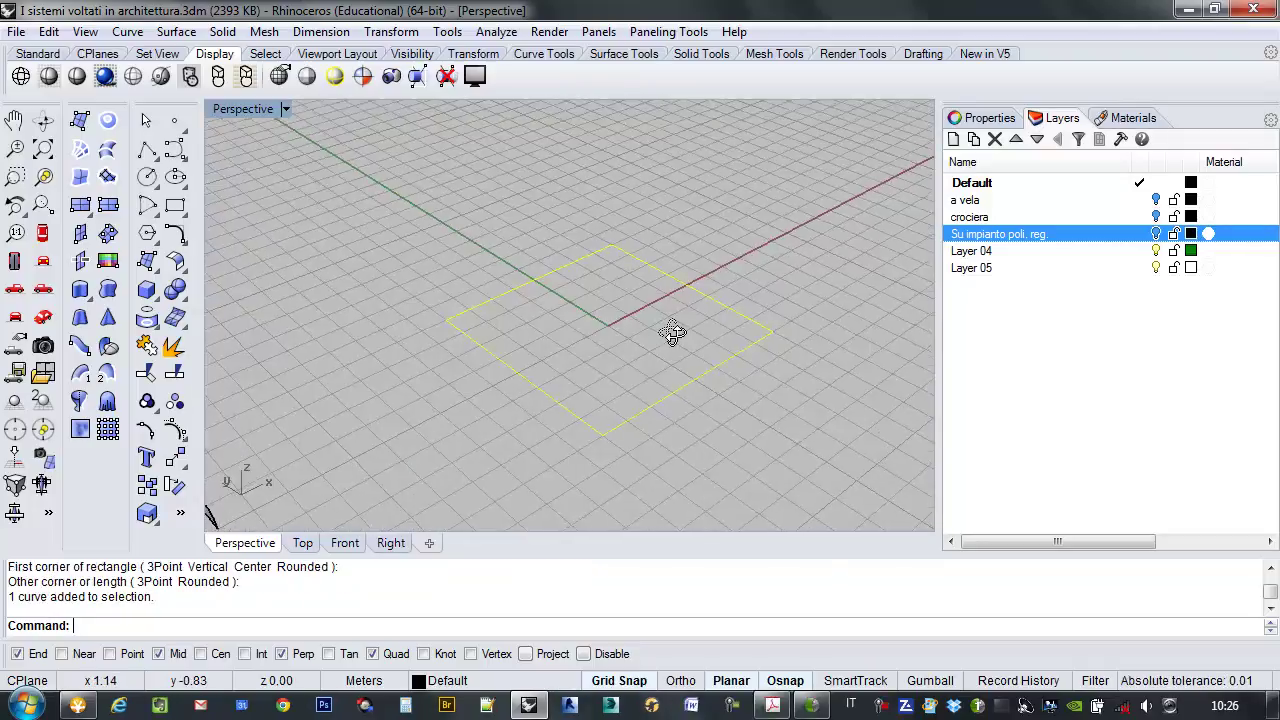
right_drag(674, 334, 652, 327)
Extrude the square plan outline 4 m upward into walls.
text(ExtrudeCrv)
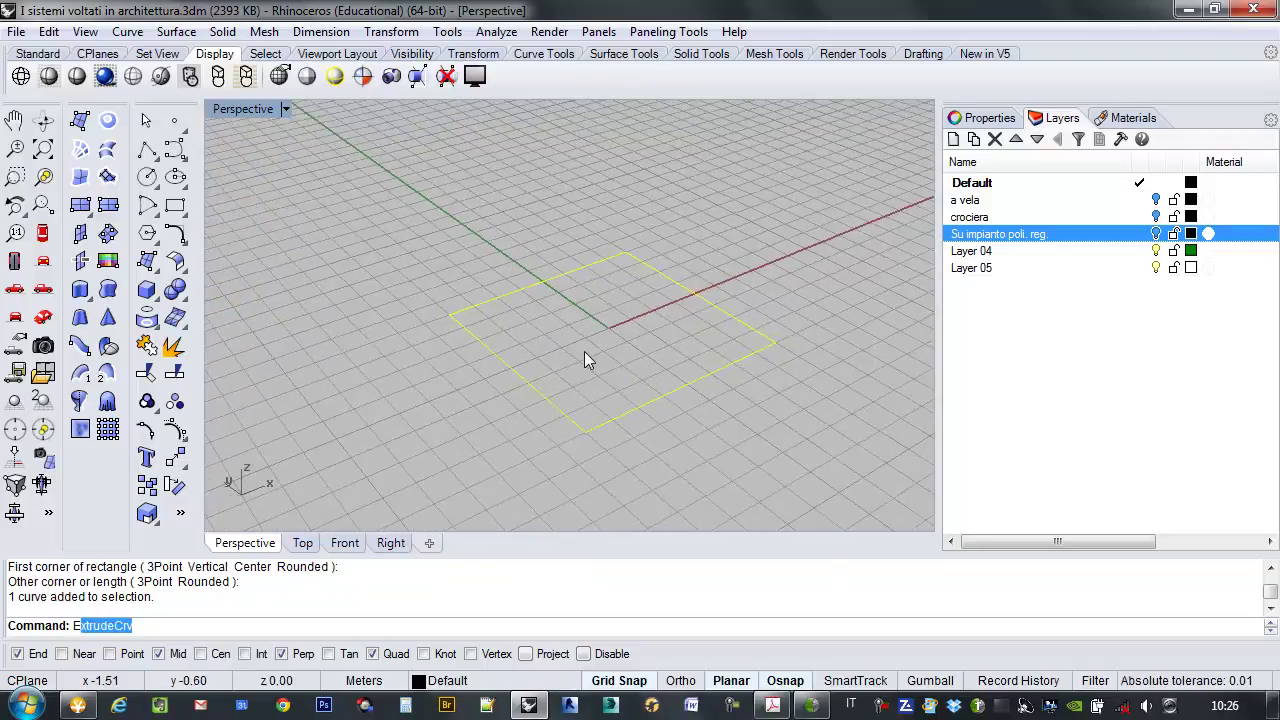
key(Return)
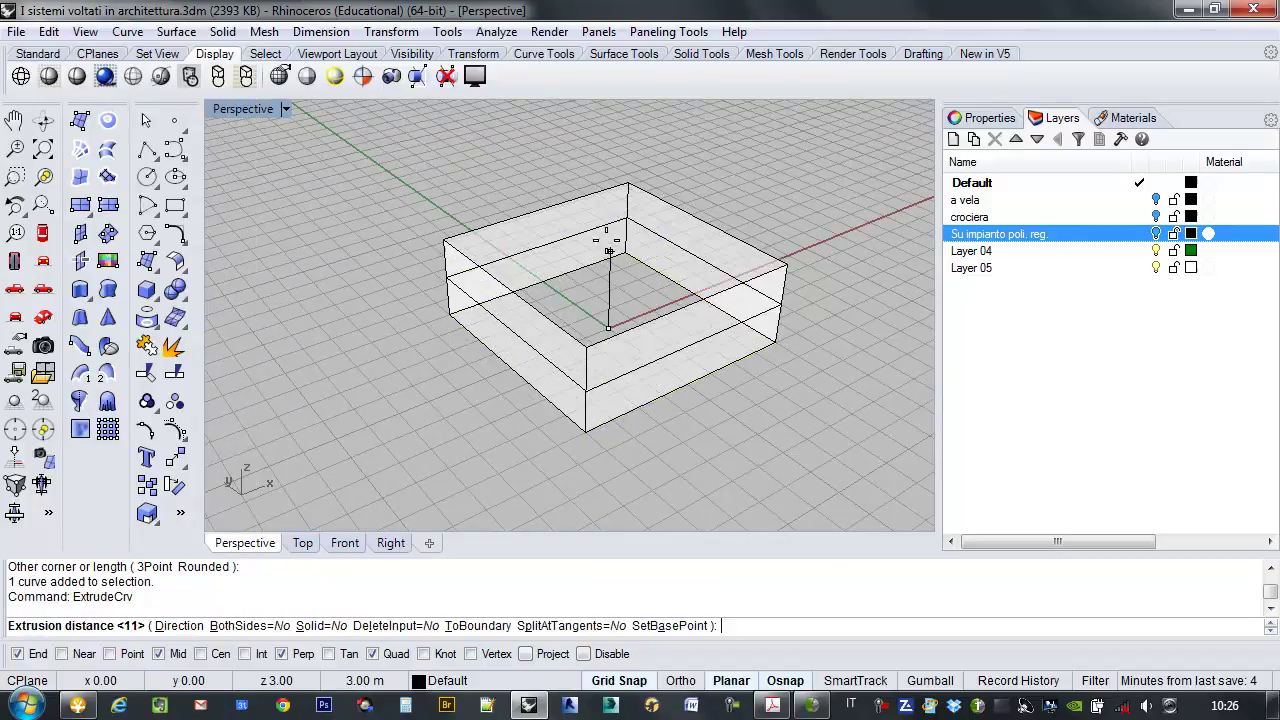
text(4)
key(Return)
right_drag(626, 206, 630, 250)
right_drag(547, 284, 627, 362)
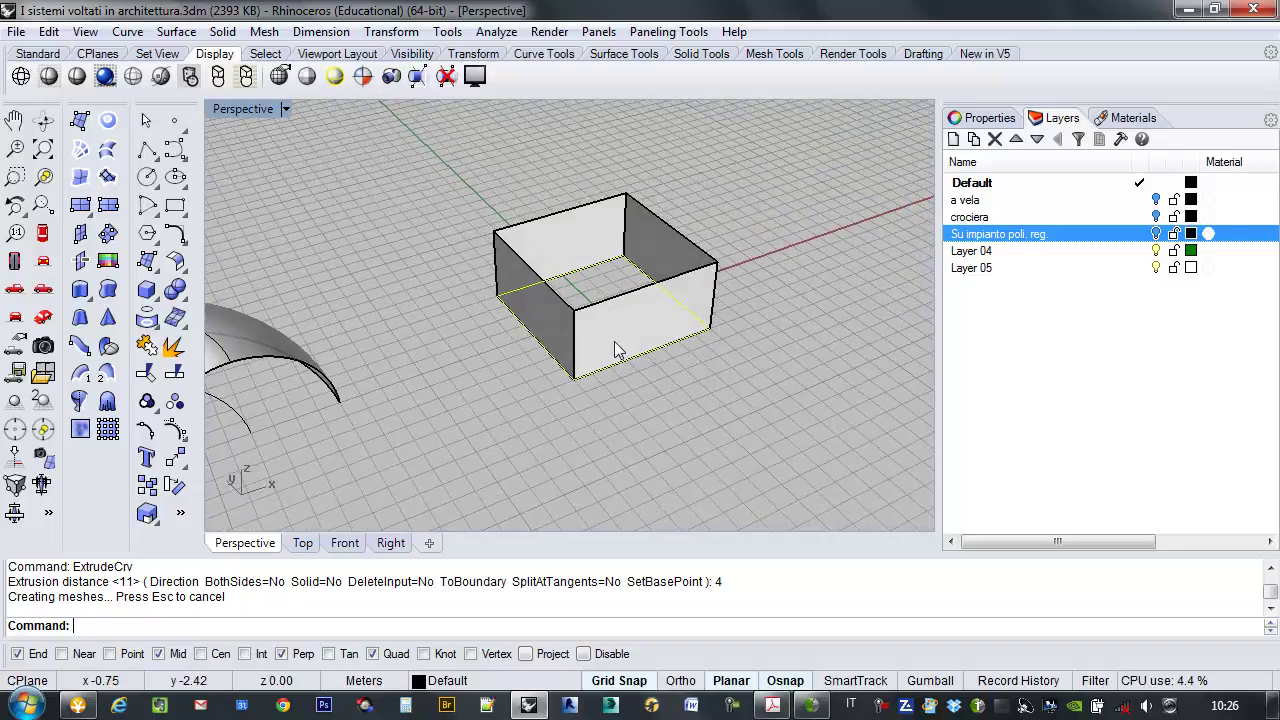
mouse_move(663, 323)
right_down()
mouse_move(694, 311)
mouse_move(638, 318)
right_up()
Draw a semicircular arc in the front view, centred on the midpoint of the walls' upper edge and ending at its two corners.
click(344, 543)
scroll(486, 414, down, 3)
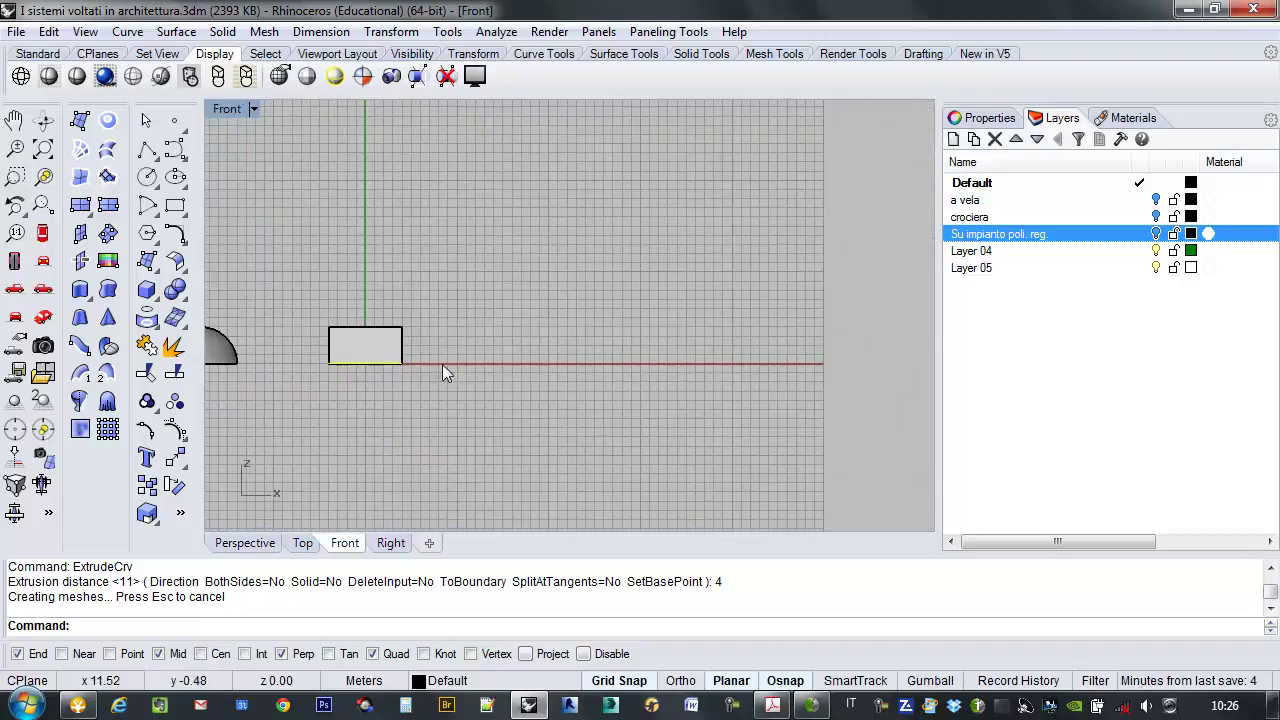
scroll(364, 323, up, 3)
right_drag(456, 303, 518, 286)
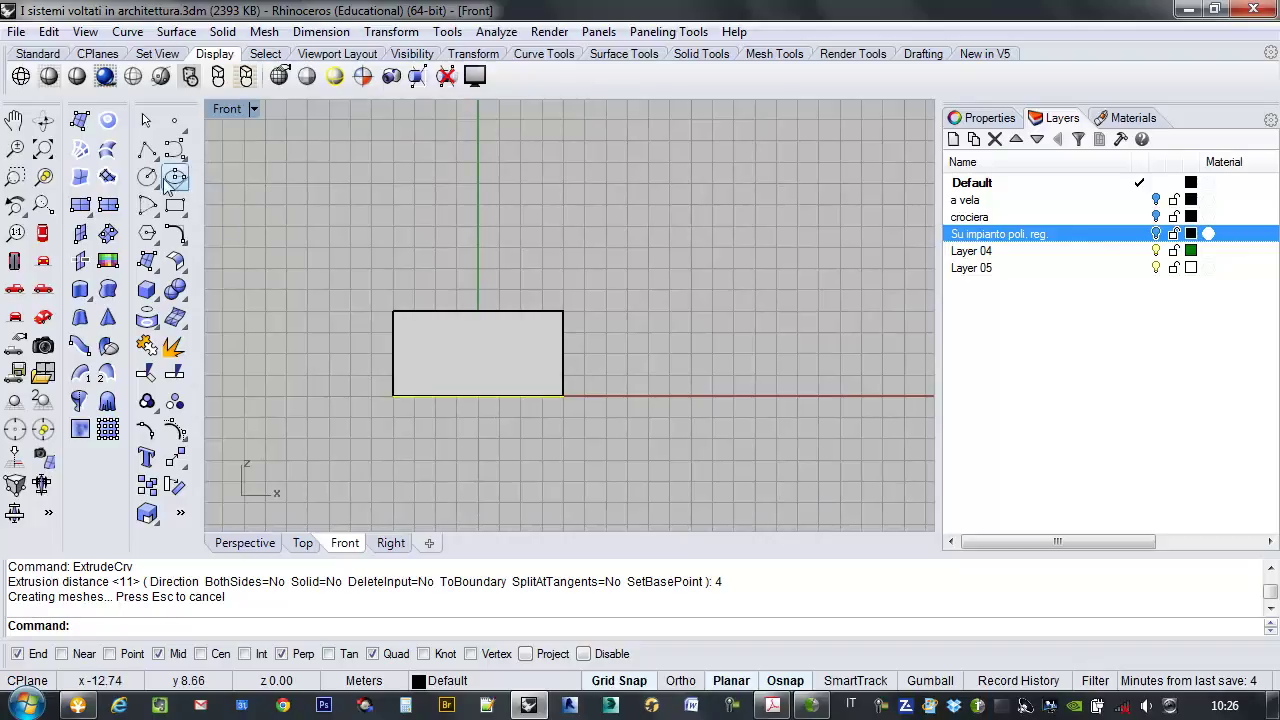
click(149, 205)
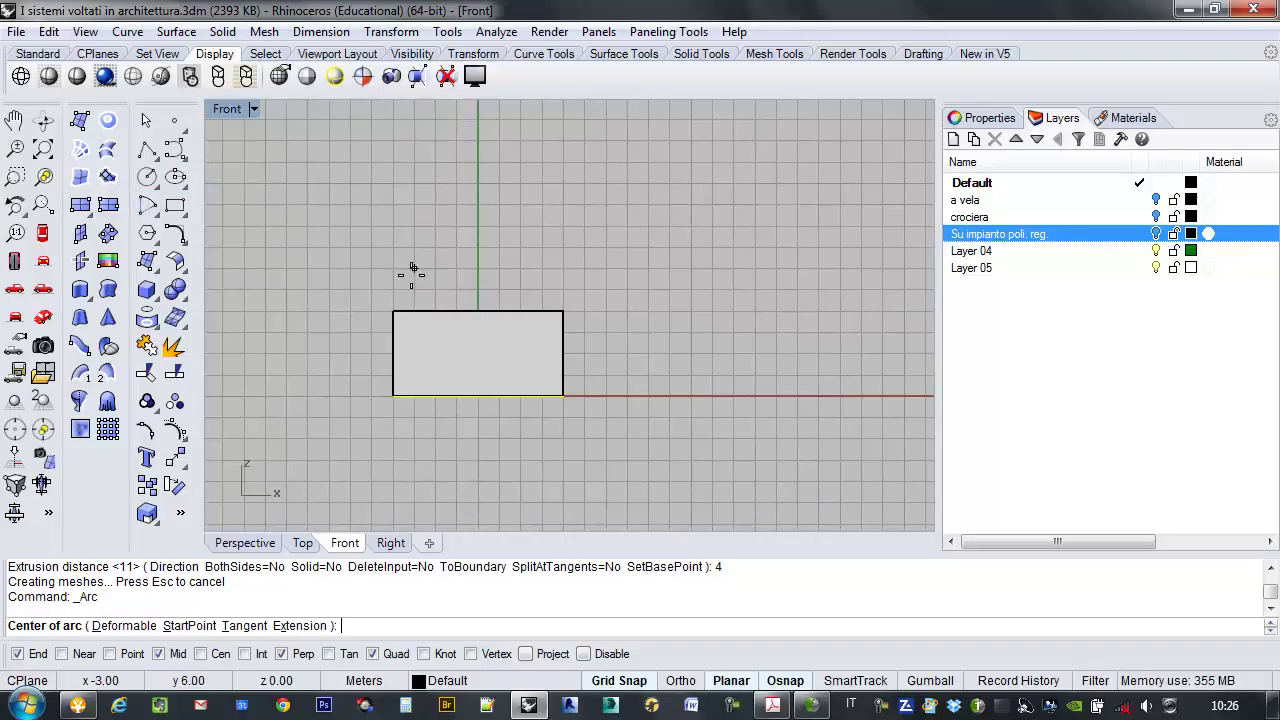
click(477, 312)
click(393, 312)
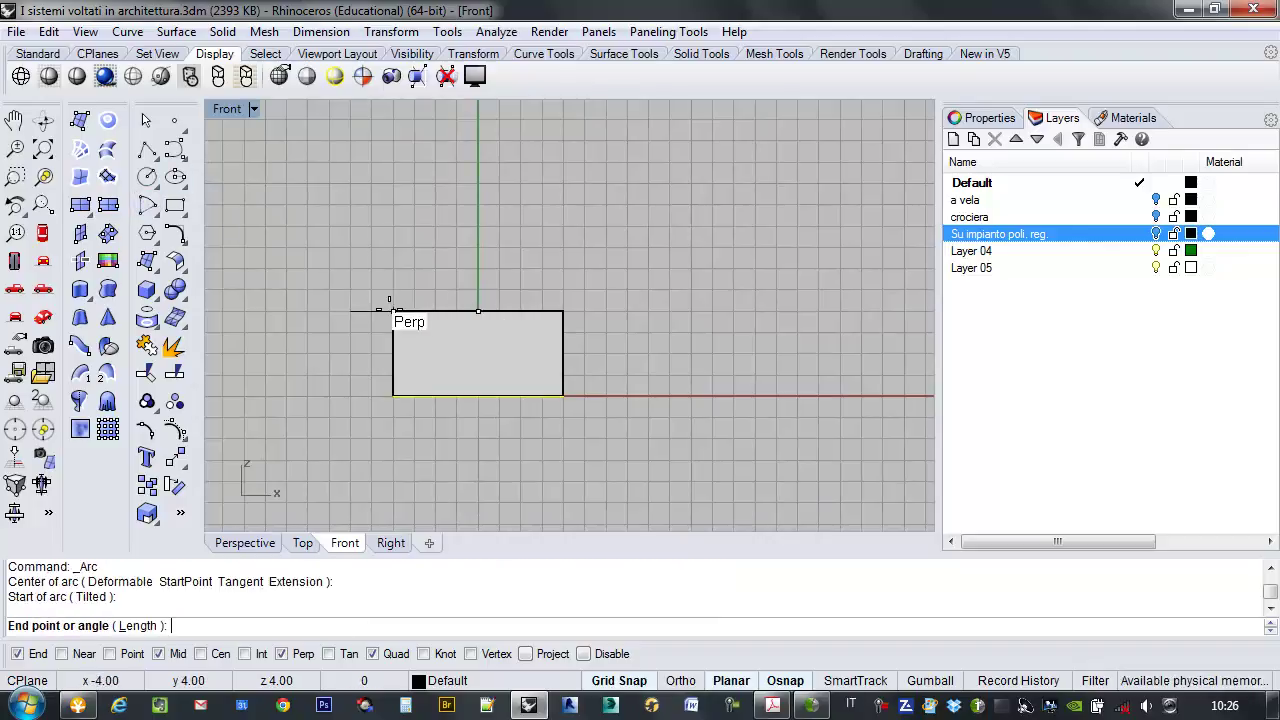
click(564, 312)
right_drag(604, 326, 654, 309)
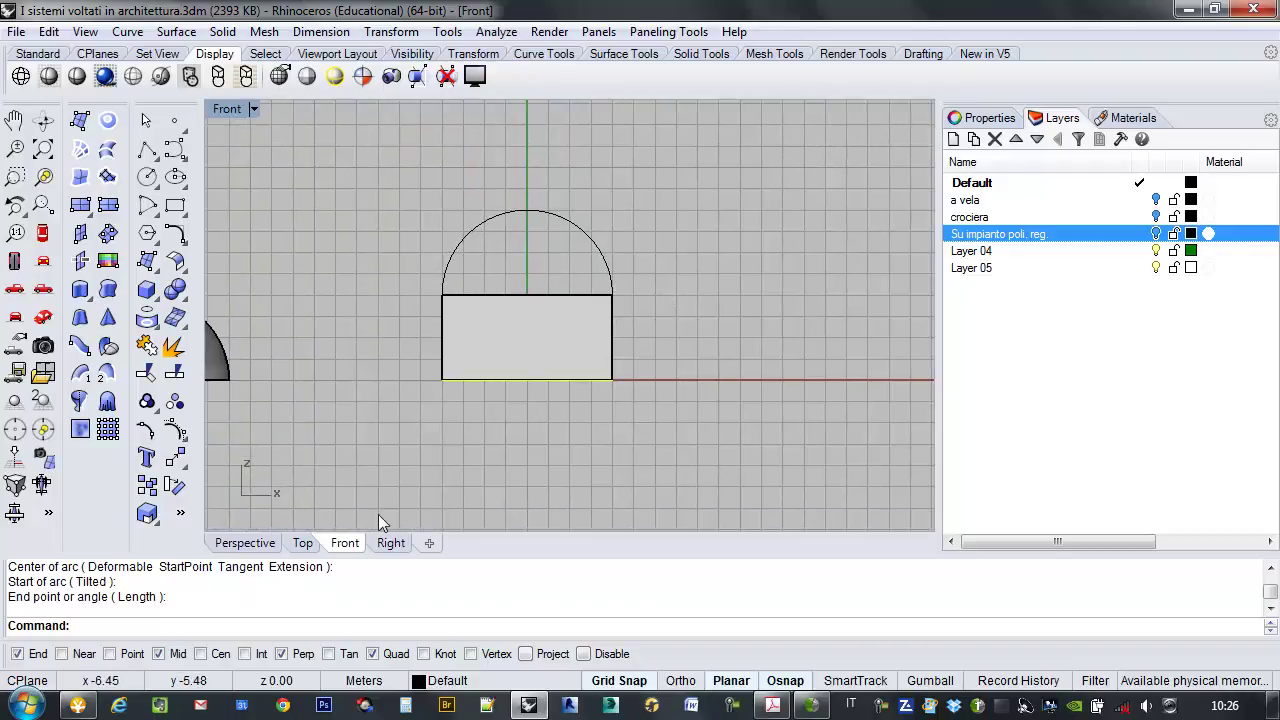
Extrude the semicircular arc 8 m along the walls to the far upper corner, forming a barrel vault.
click(258, 543)
right_drag(556, 313, 640, 320)
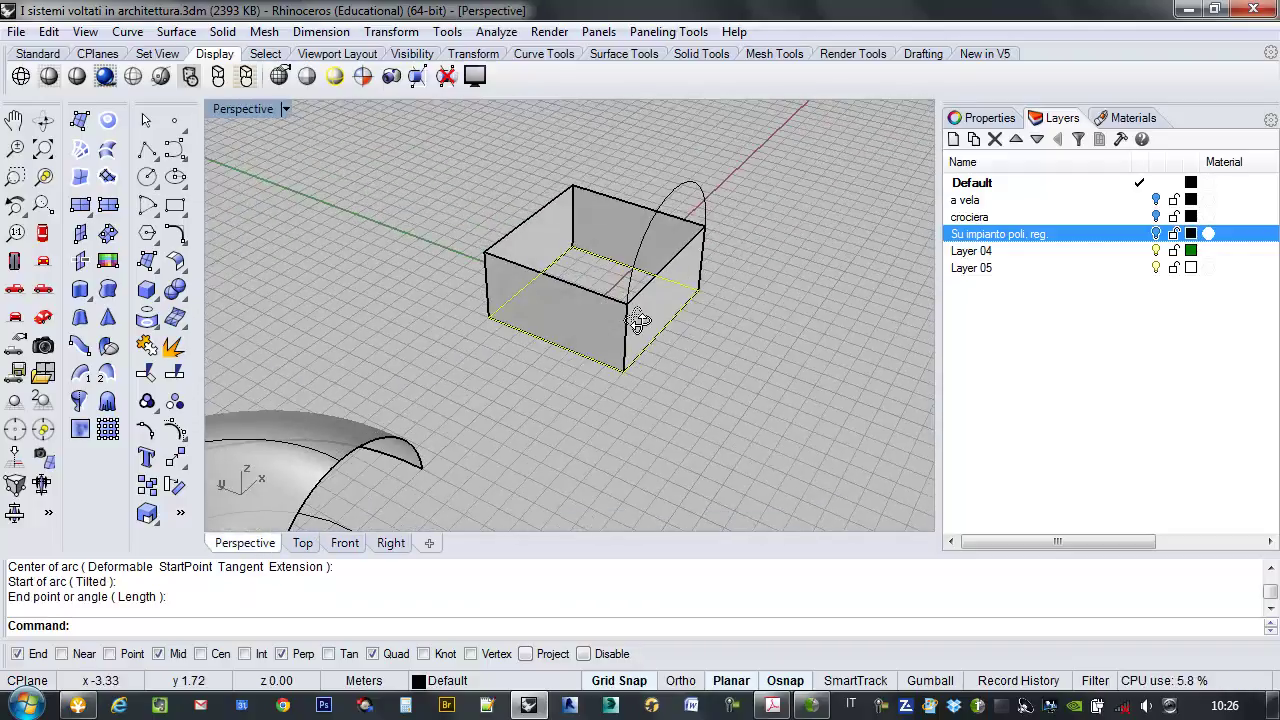
scroll(660, 290, up, 3)
click(641, 171)
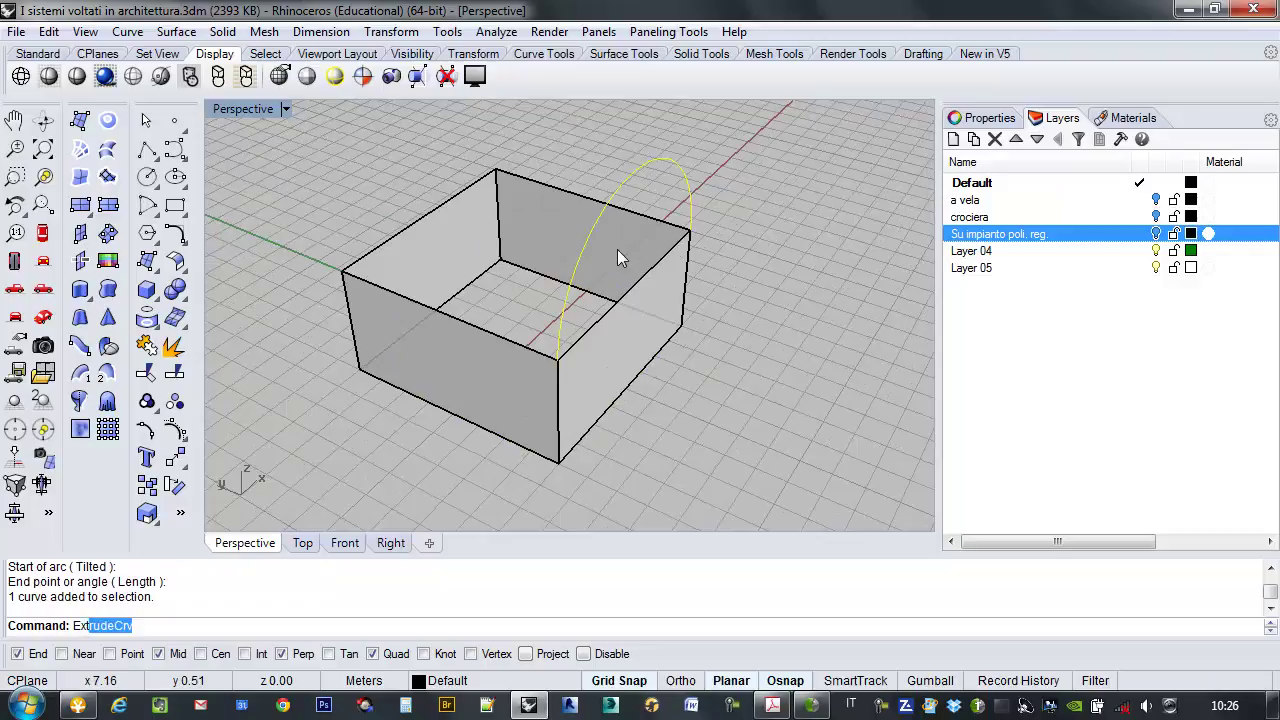
key(Return)
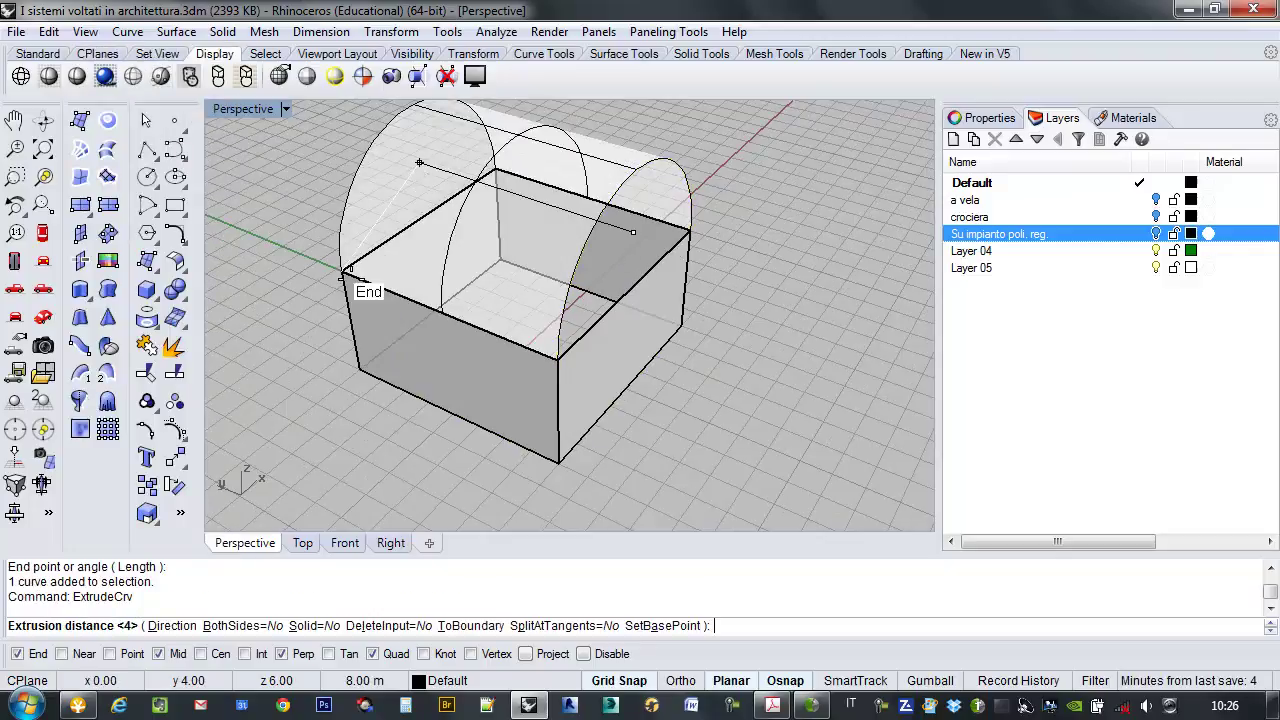
click(343, 271)
right_drag(449, 311, 602, 357)
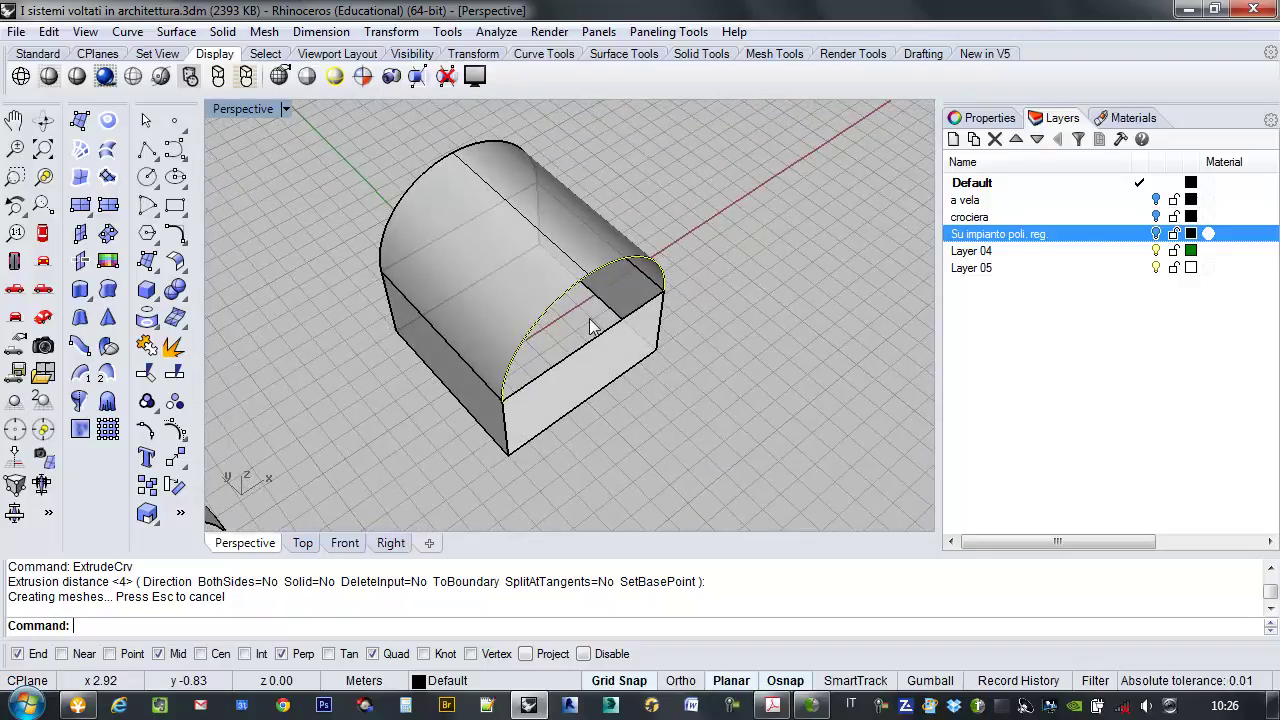
Mirror a copy of the barrel vault across the diagonal of the square plan.
right_drag(591, 323, 565, 305)
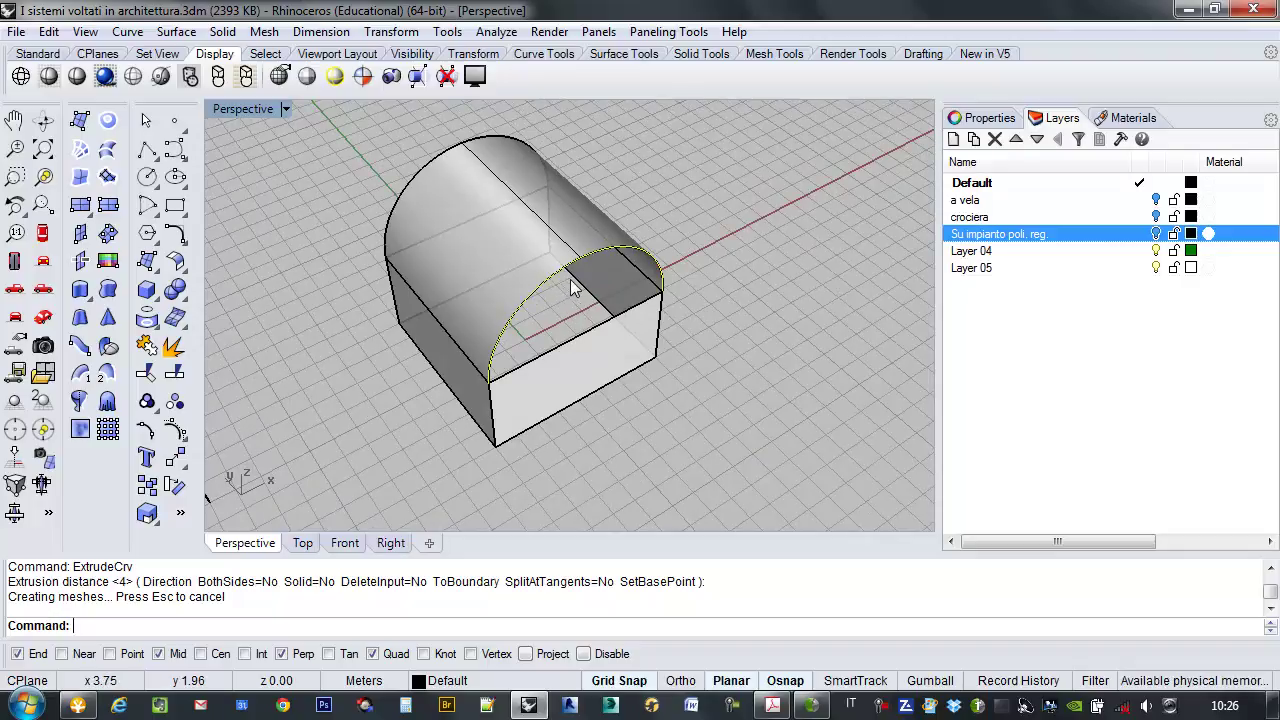
right_drag(570, 279, 496, 258)
right_drag(540, 300, 423, 343)
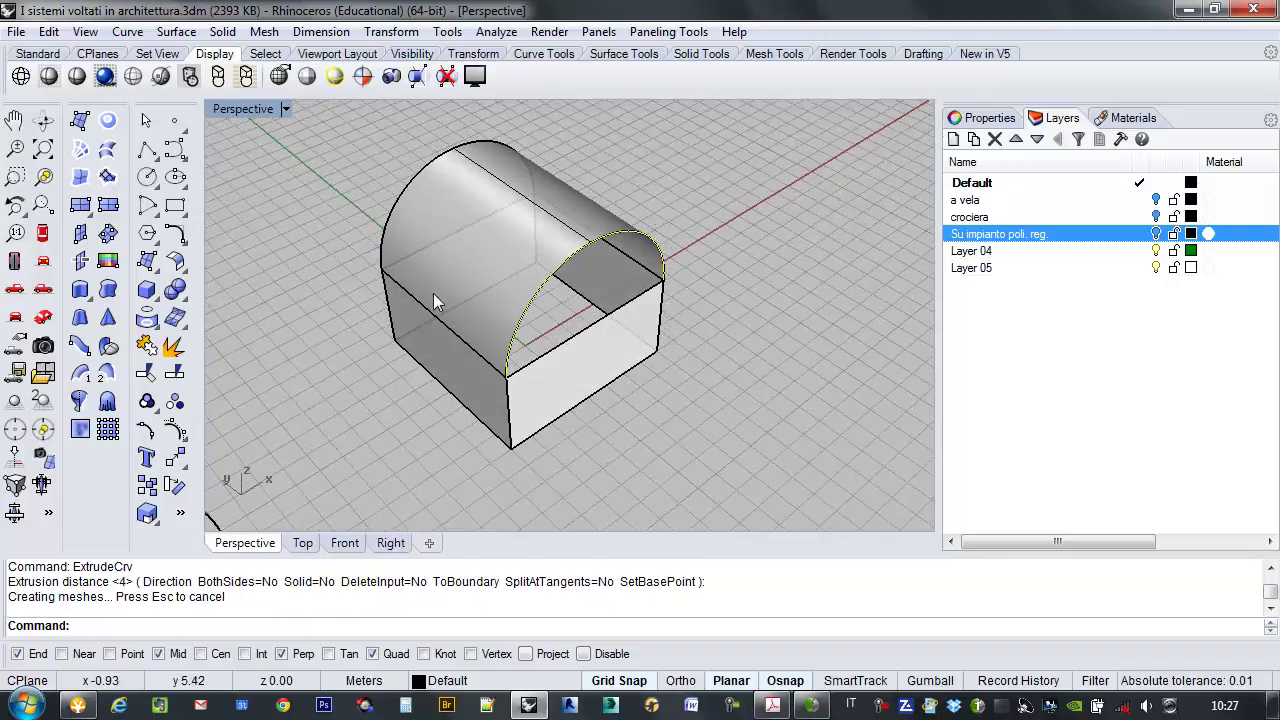
click(428, 181)
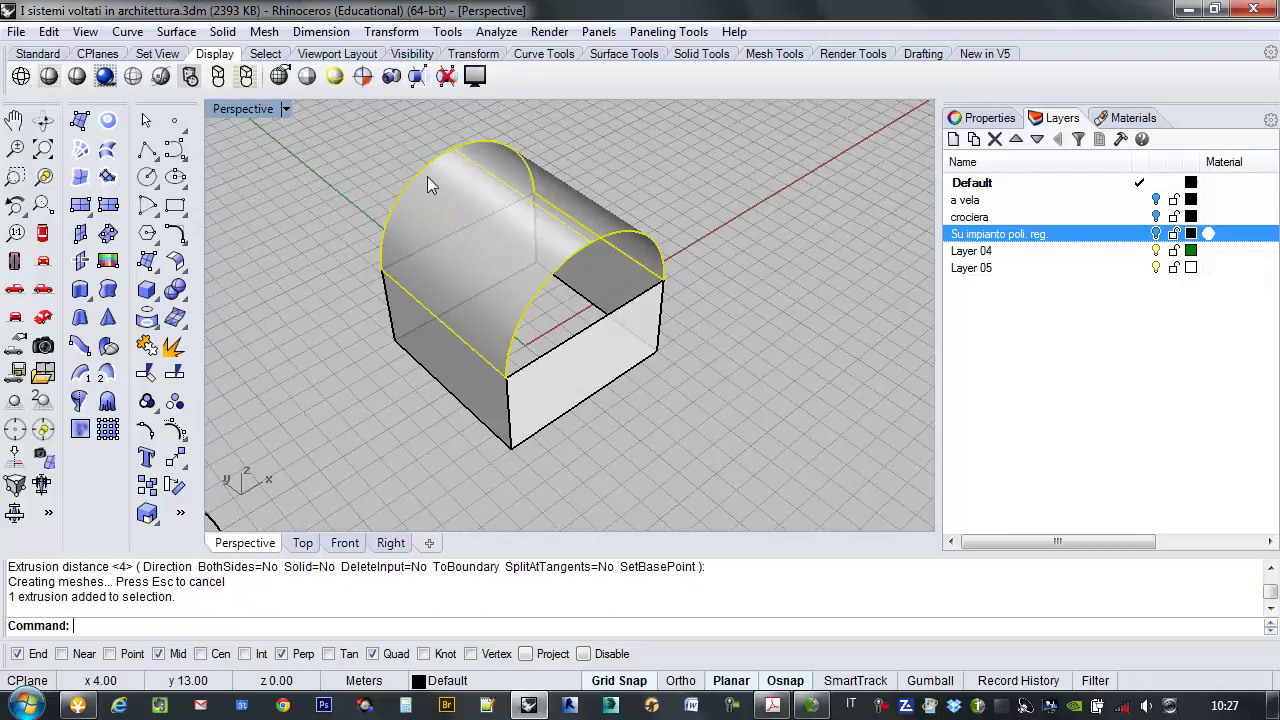
key(Return)
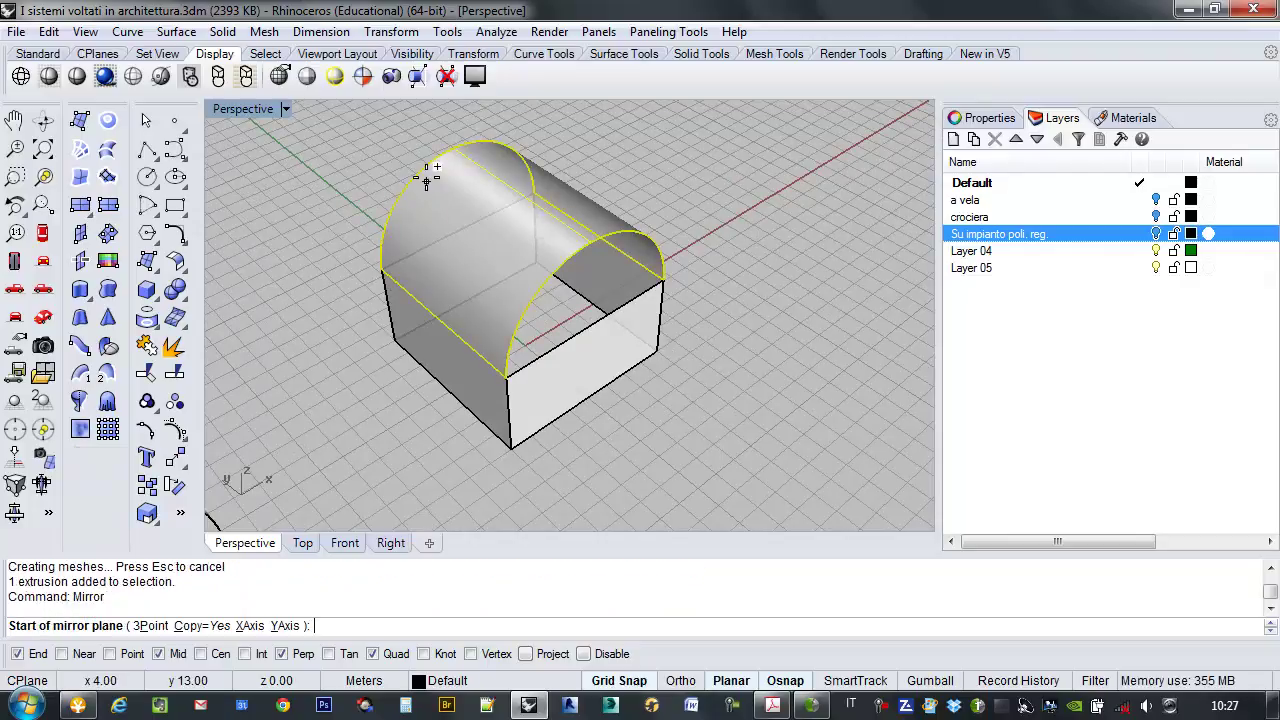
click(395, 340)
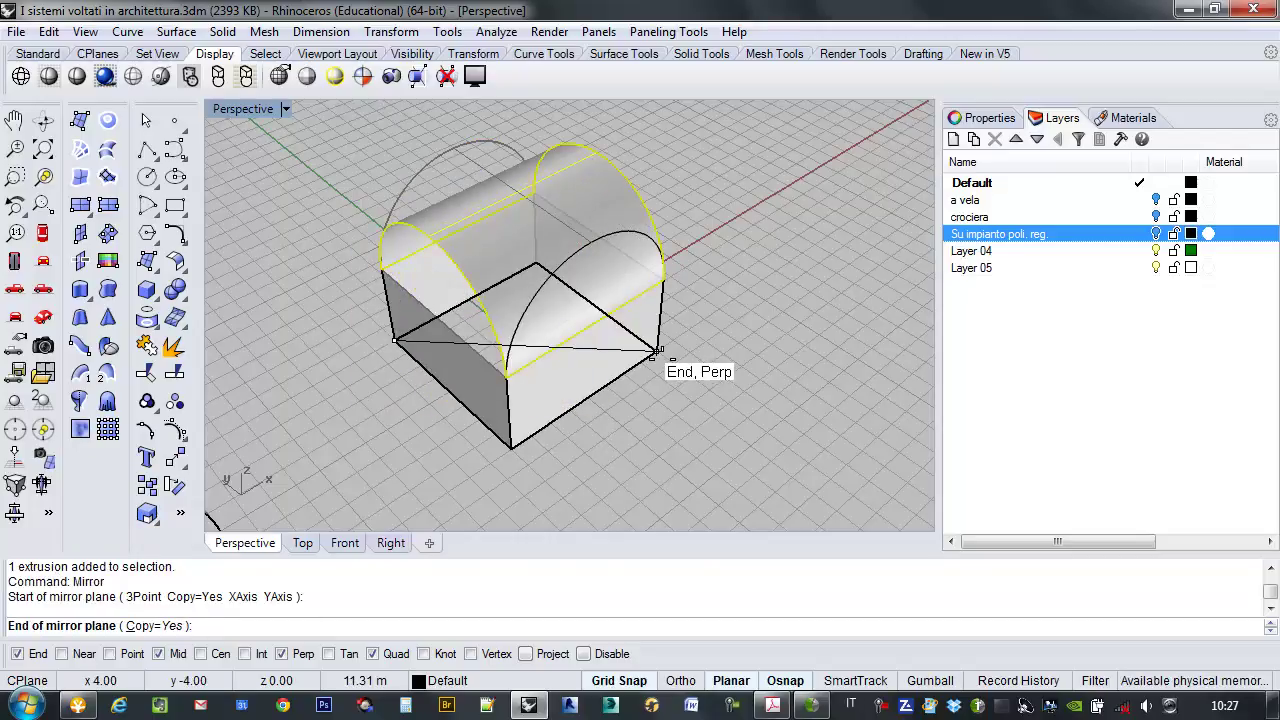
click(655, 352)
mouse_move(663, 357)
right_down()
mouse_move(799, 419)
mouse_move(776, 307)
mouse_move(749, 349)
mouse_move(669, 345)
right_up()
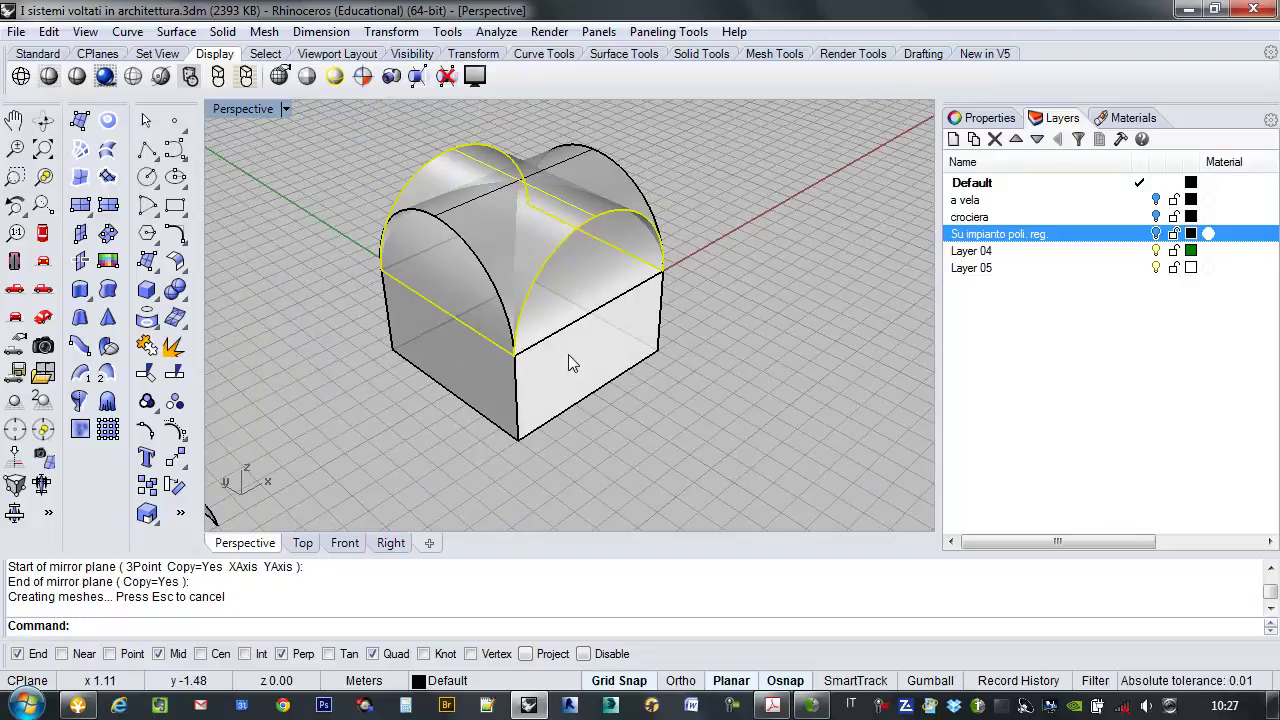
Inspect the two crossing barrel vaults and consult the "Volte composte" page in the Acrobat lecture PDF.
right_drag(568, 354, 623, 294)
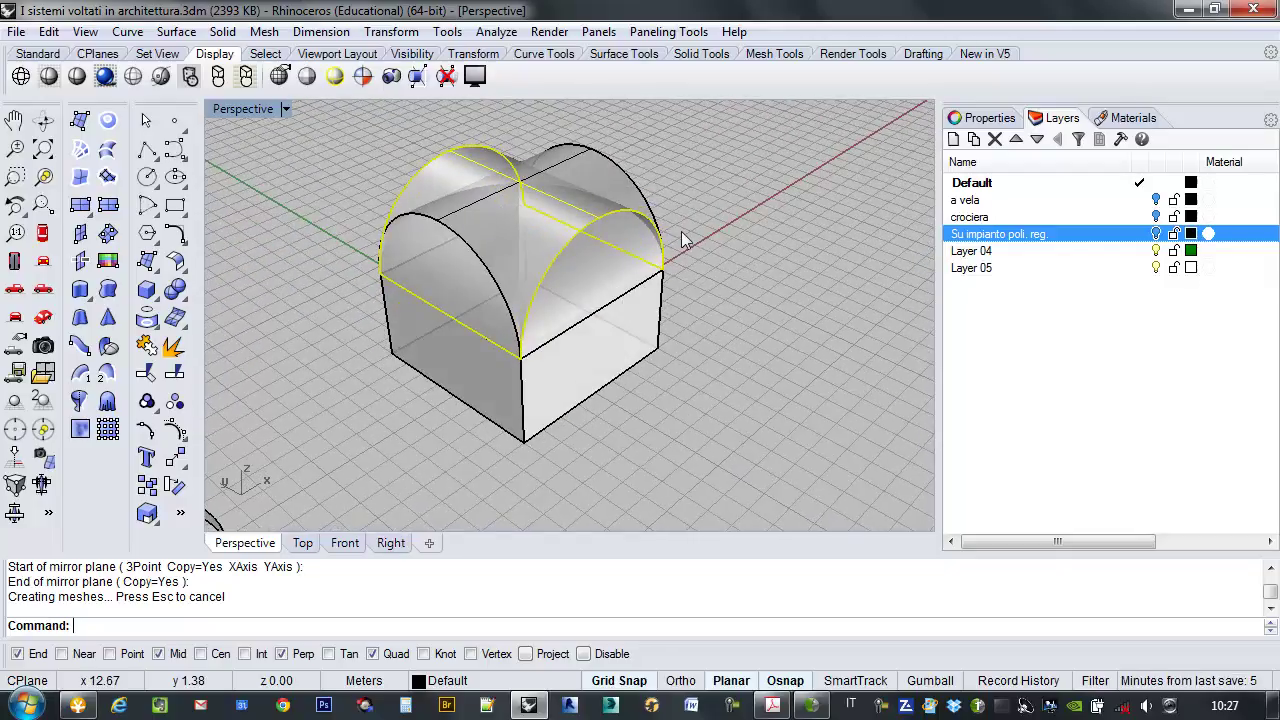
right_drag(476, 365, 557, 357)
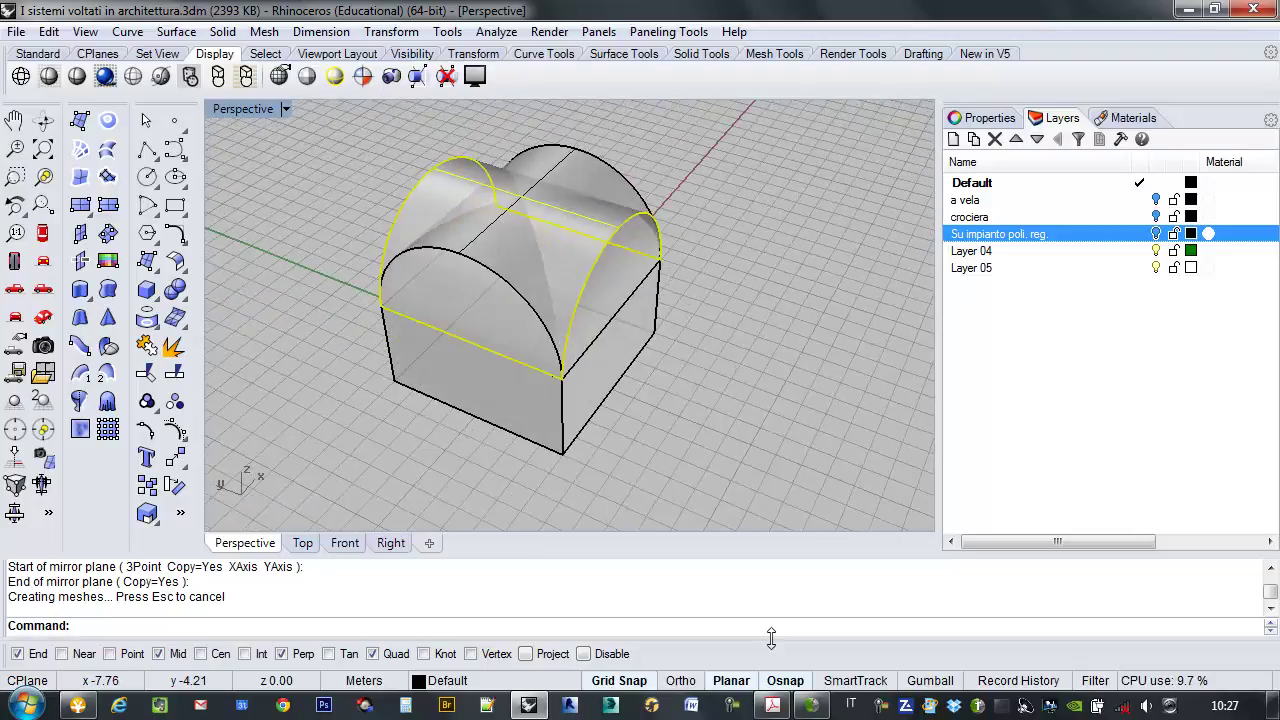
click(772, 705)
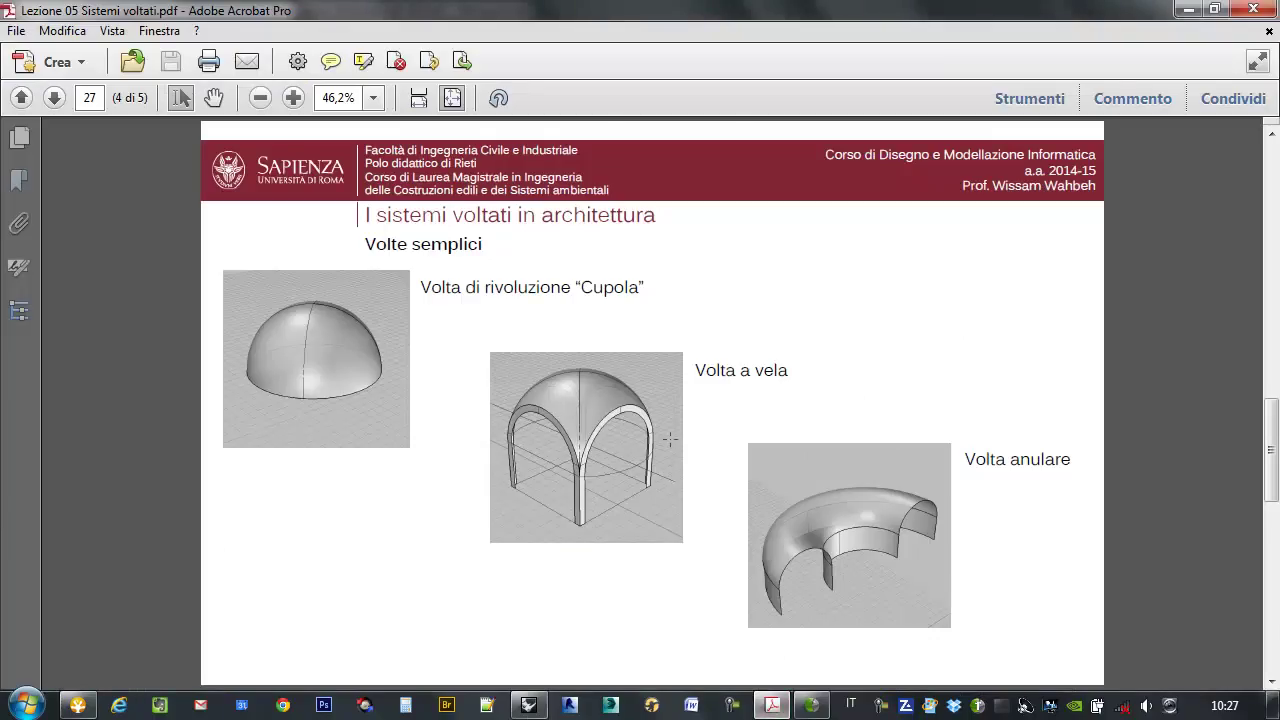
scroll(669, 443, down, 1)
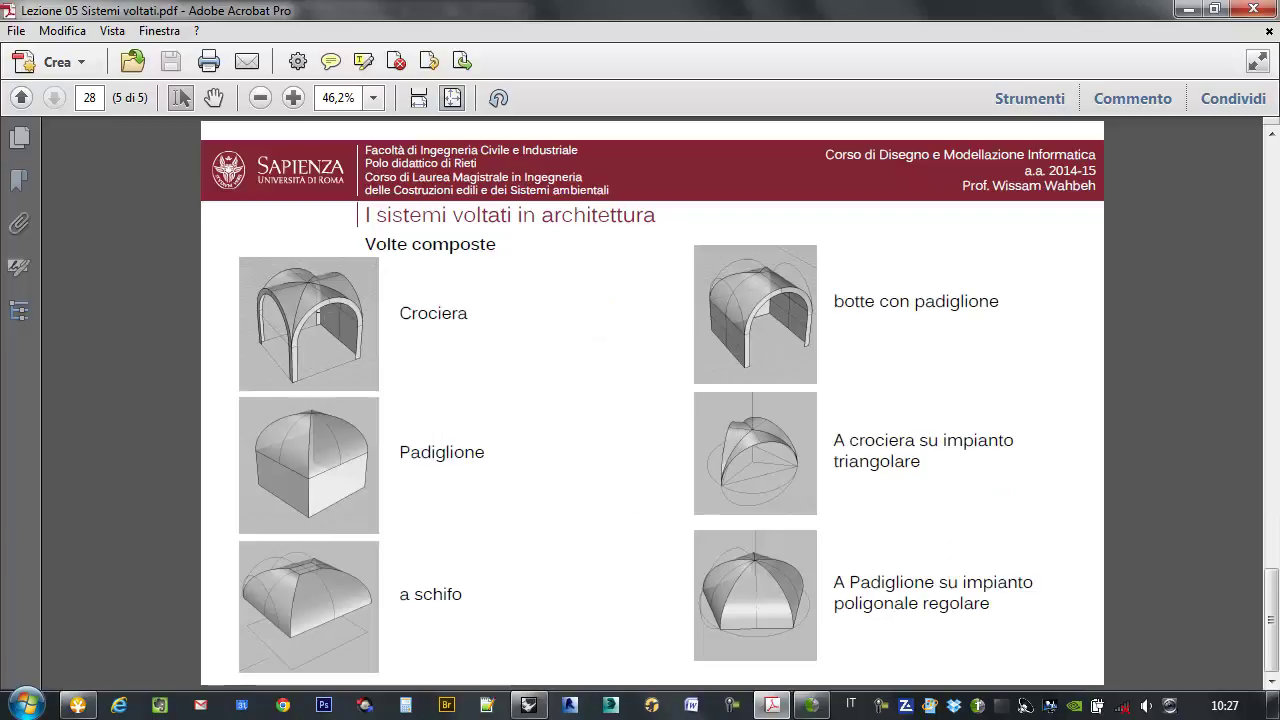
click(1187, 9)
Trim one barrel vault using the crossing vault as the cutting object, removing its two portions inside the cutting vault.
right_drag(620, 268, 634, 257)
key(Escape)
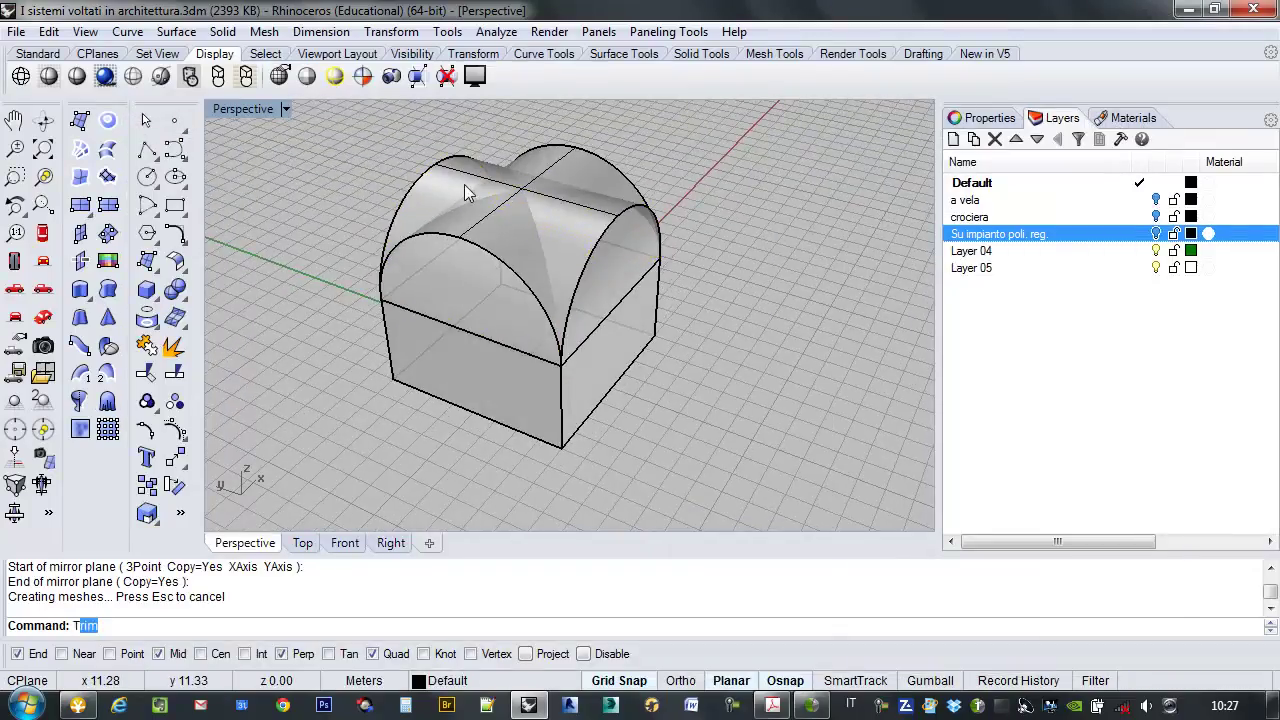
text(T)
key(Return)
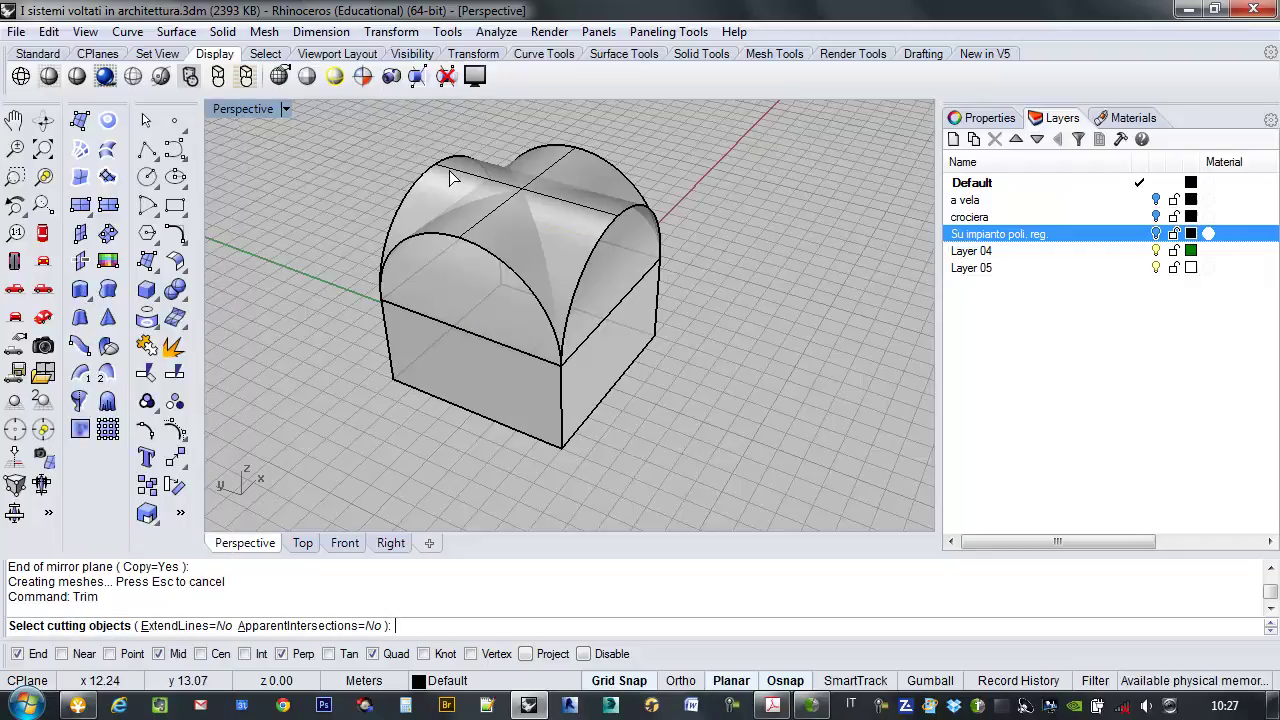
click(450, 178)
right_drag(492, 256, 350, 224)
key(Return)
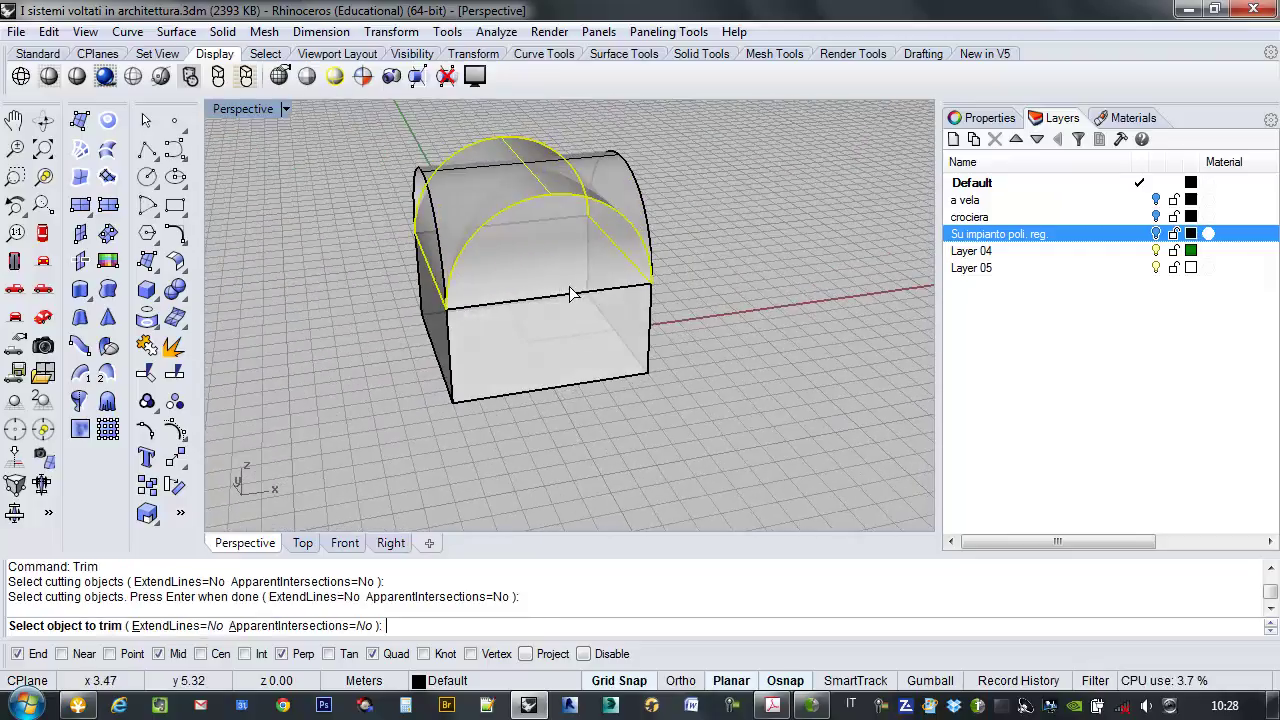
right_drag(571, 273, 815, 316)
click(538, 229)
click(520, 221)
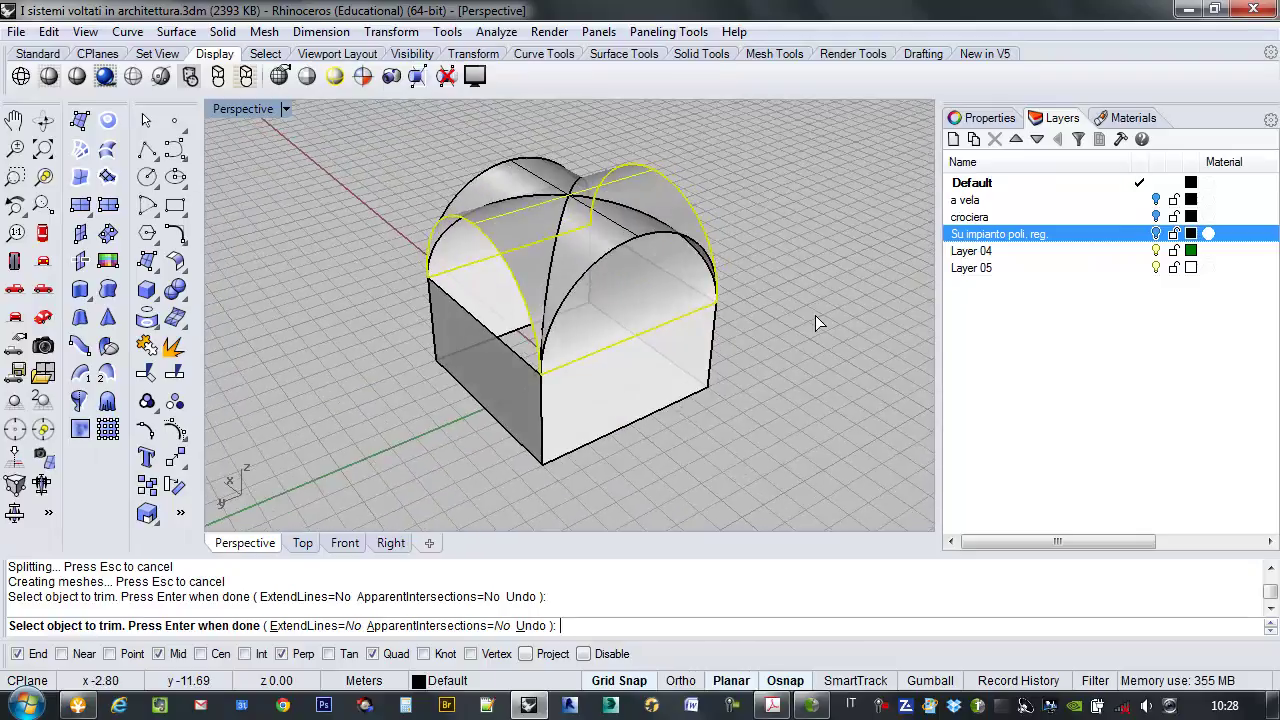
right_click(781, 250)
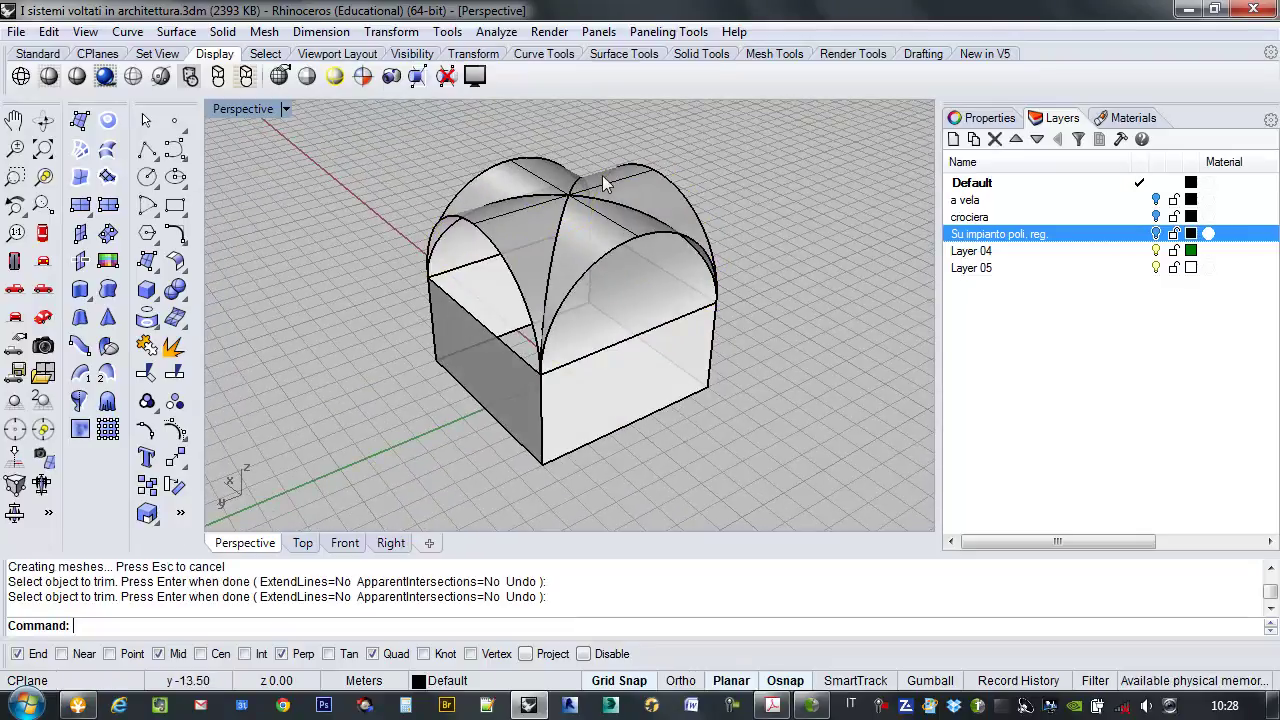
Trim the remaining whole barrel vault with the already trimmed vault pieces as cutting objects, removing its inner portions to form a cross vault.
right_drag(606, 182, 728, 175)
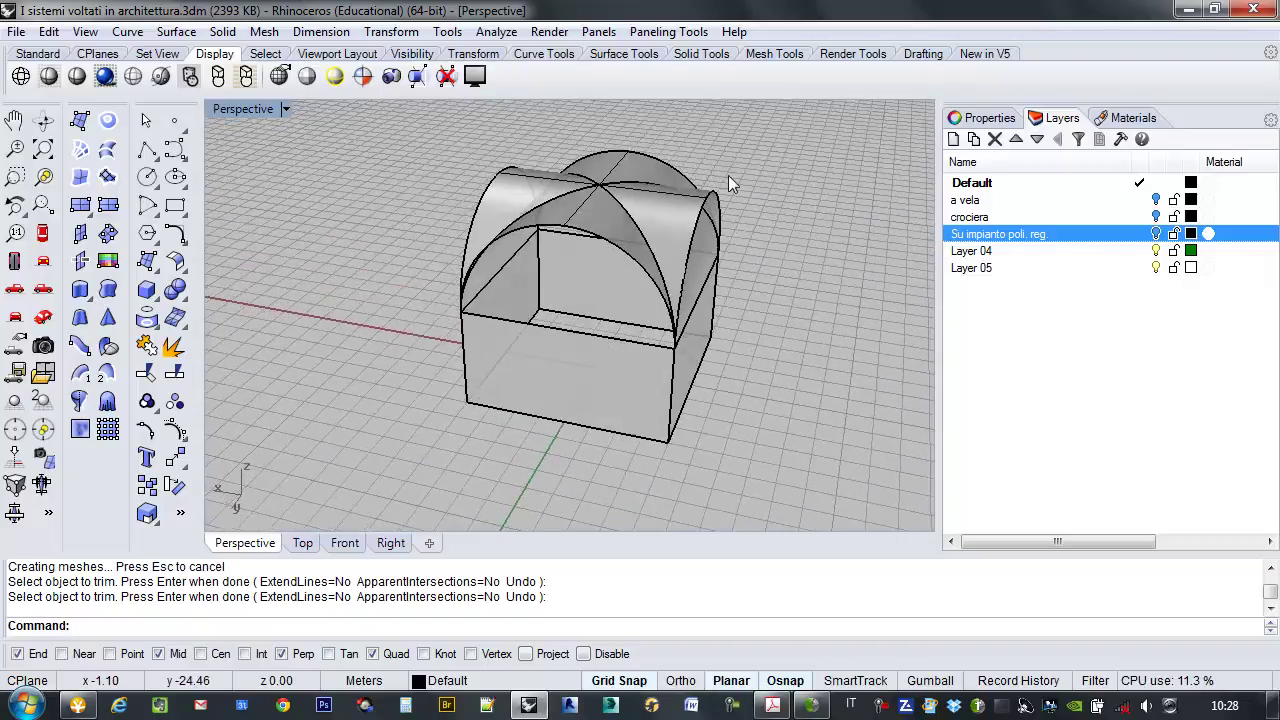
click(623, 156)
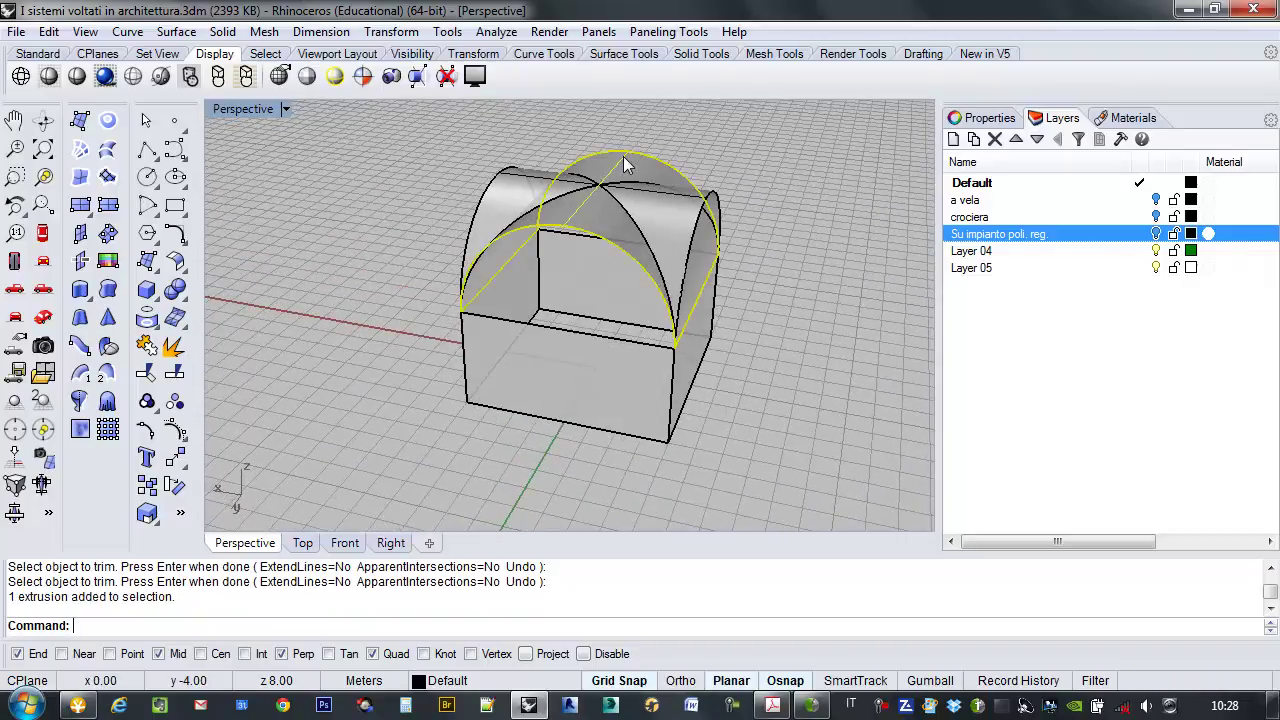
right_drag(623, 156, 508, 182)
click(503, 172)
right_drag(656, 218, 664, 219)
key(Escape)
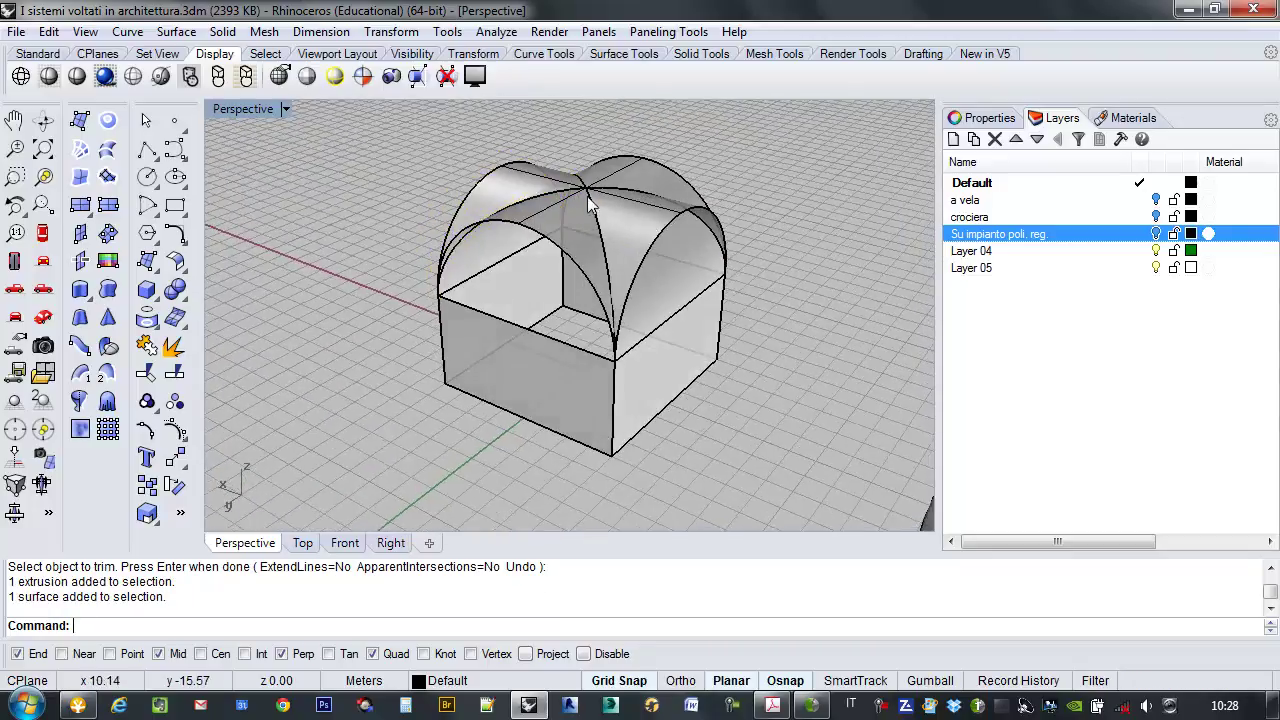
right_click(524, 173)
click(520, 172)
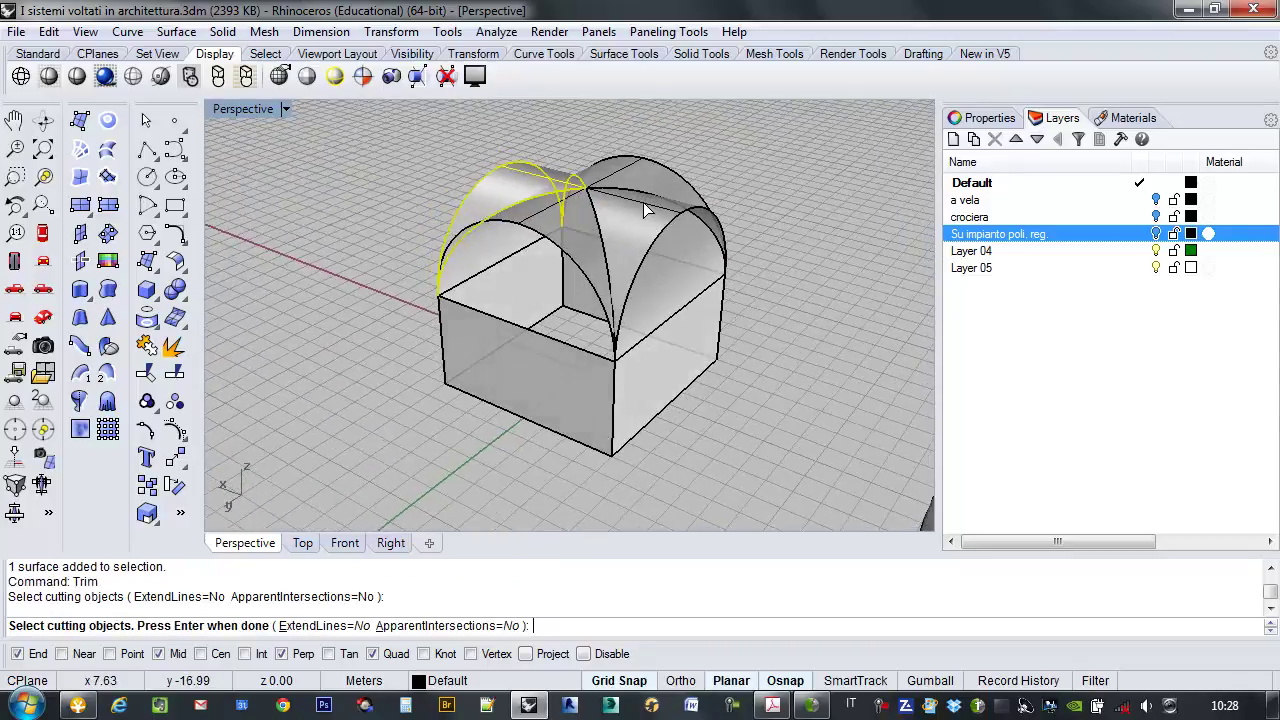
right_drag(651, 209, 789, 255)
key(Return)
click(543, 213)
right_drag(644, 258, 584, 162)
key(Return)
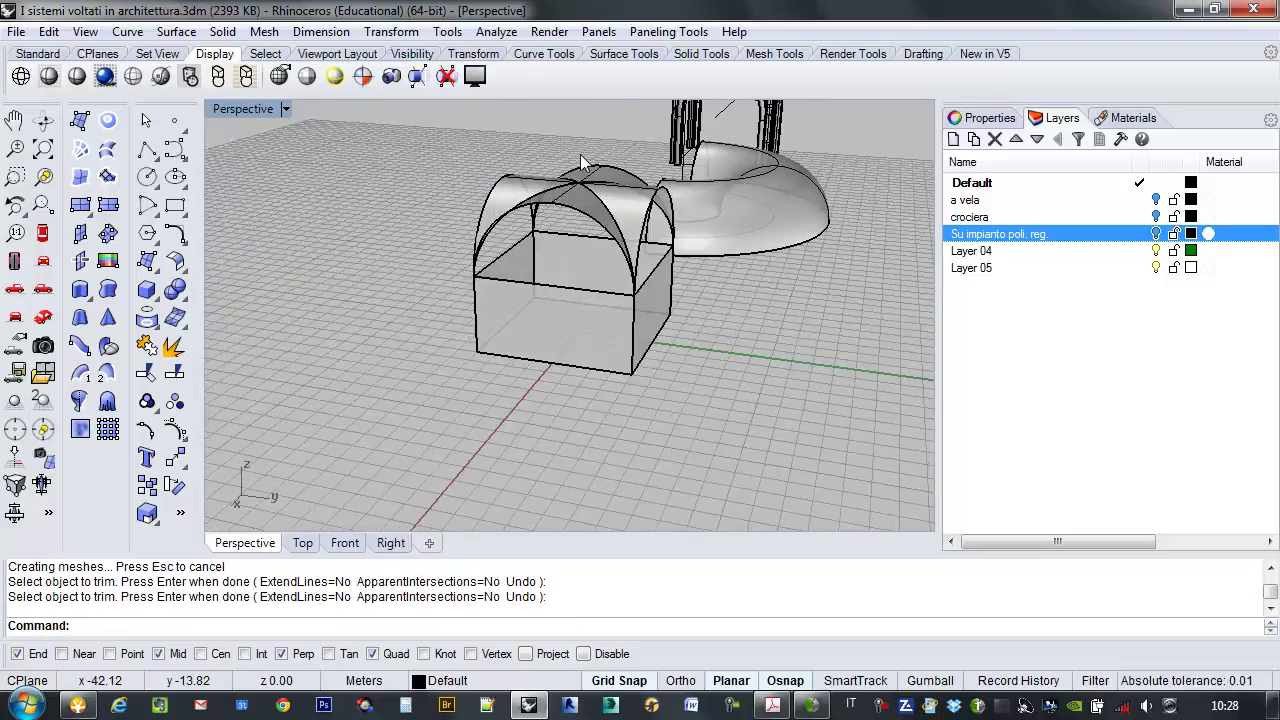
Examine the cross vault from below and from all sides, then with the vault and its walls selected.
right_drag(527, 200, 608, 130)
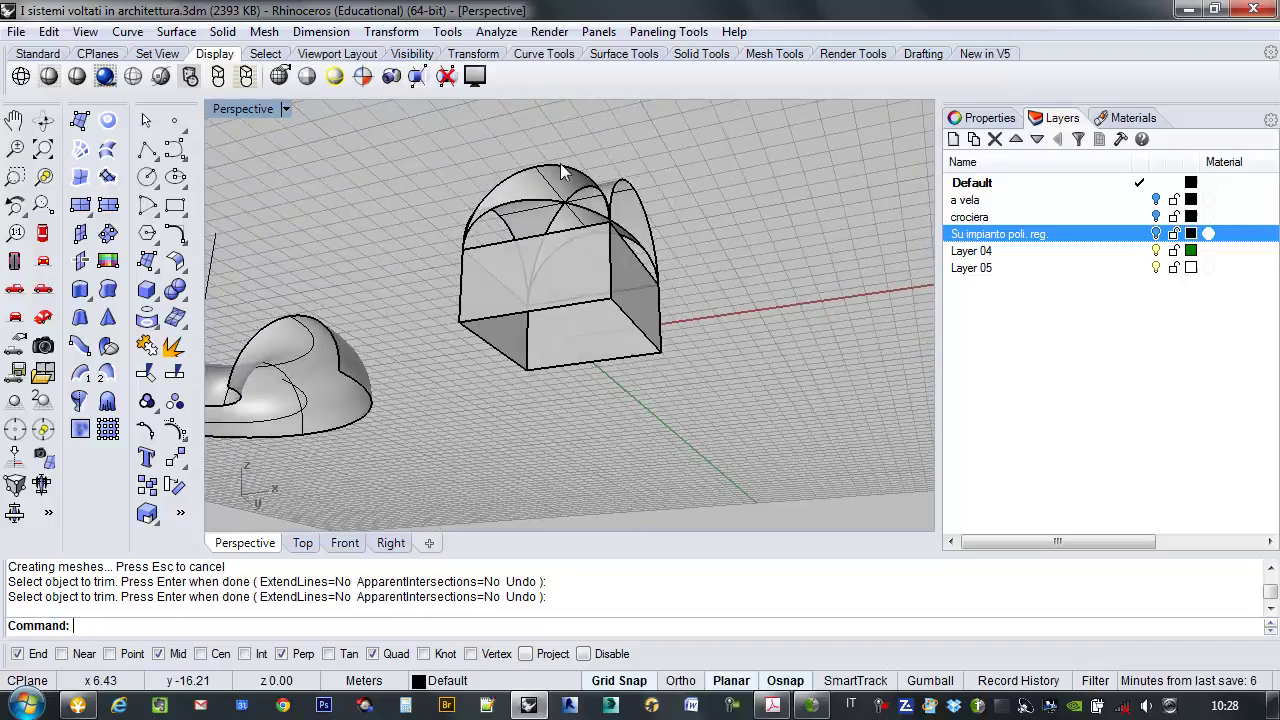
scroll(550, 195, up, 8)
right_drag(590, 246, 614, 389)
scroll(602, 330, down, 8)
right_drag(601, 328, 844, 297)
scroll(610, 399, up, 2)
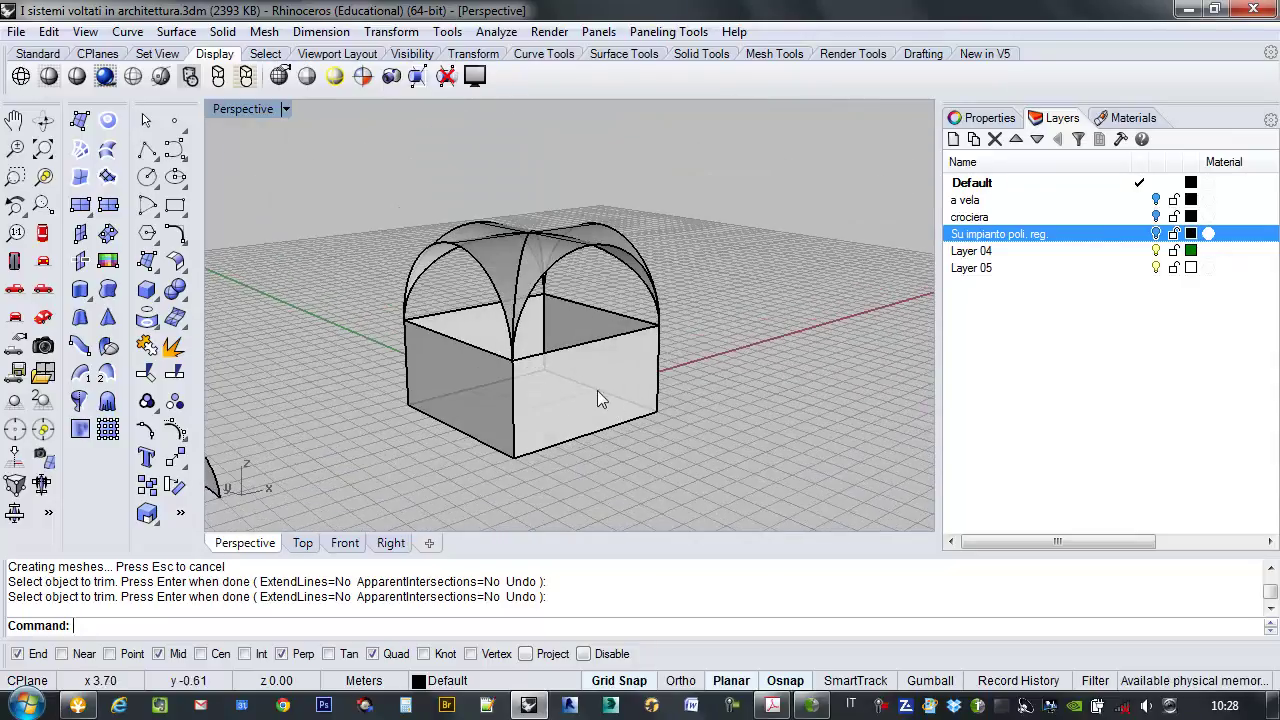
right_drag(582, 338, 585, 357)
scroll(586, 360, down, 2)
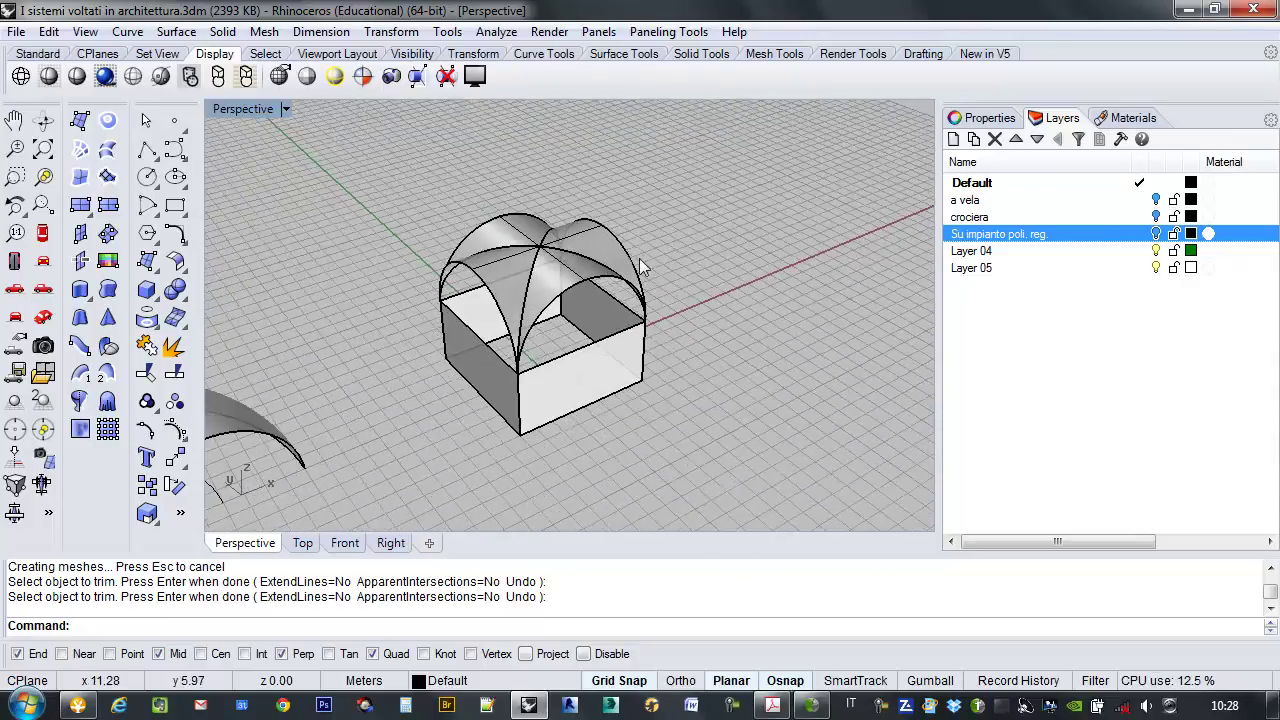
drag(393, 467, 394, 468)
right_drag(351, 405, 528, 416)
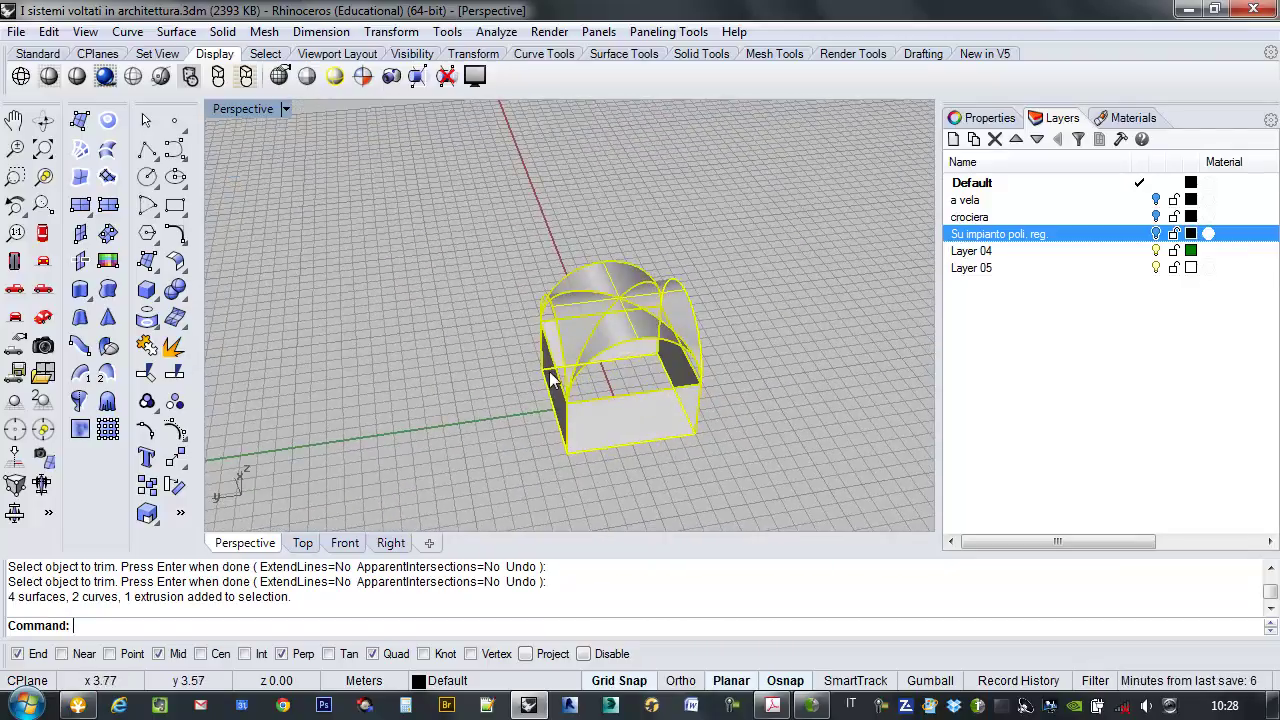
right_drag(625, 310, 528, 329)
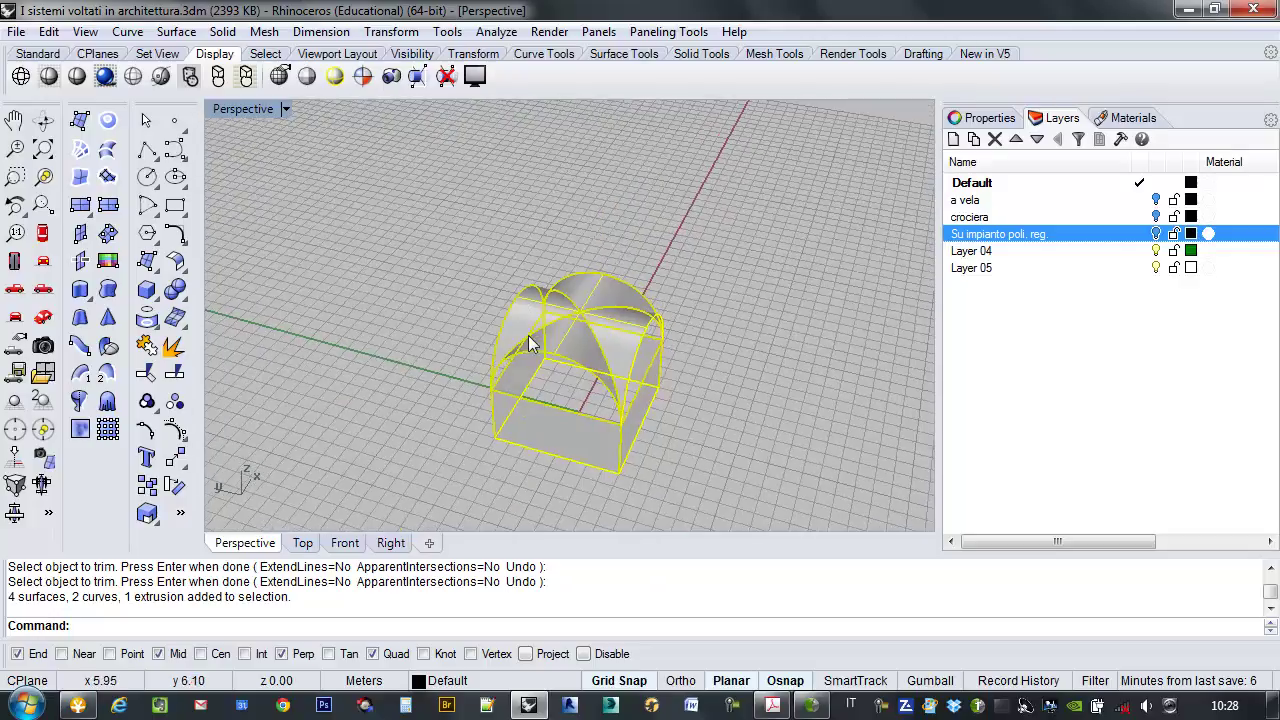
scroll(492, 372, up, 7)
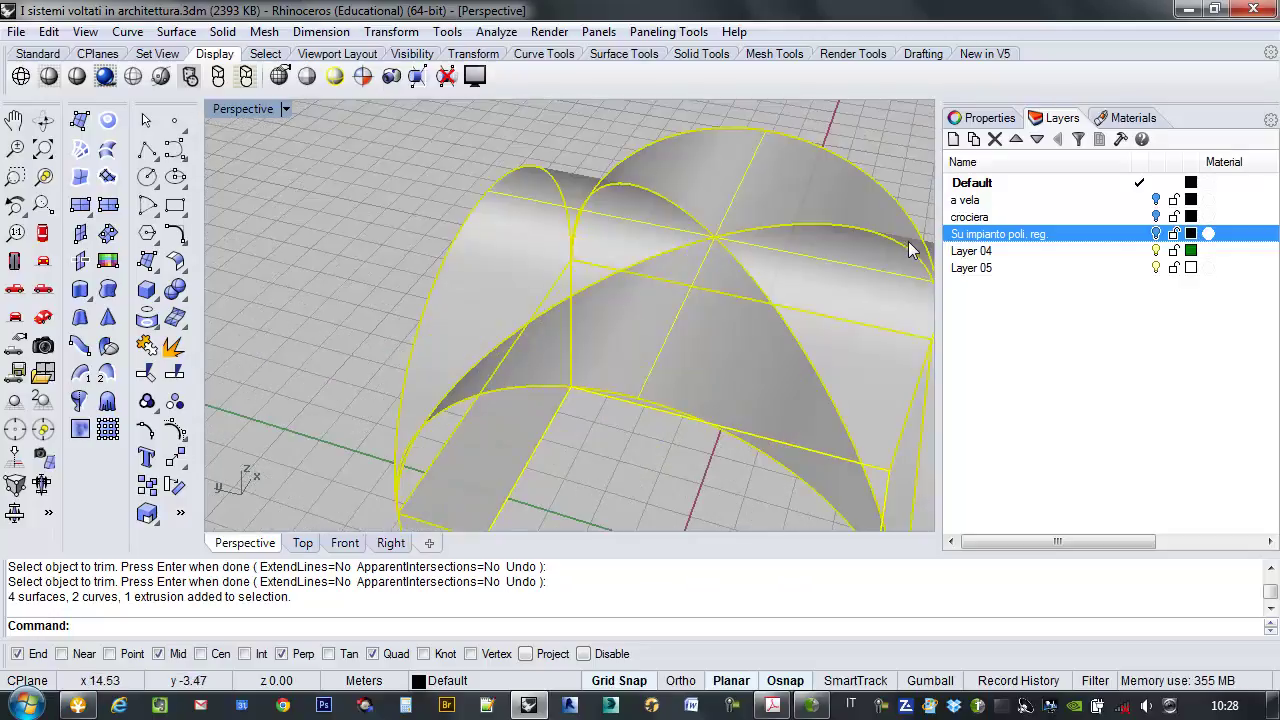
right_drag(503, 343, 520, 320)
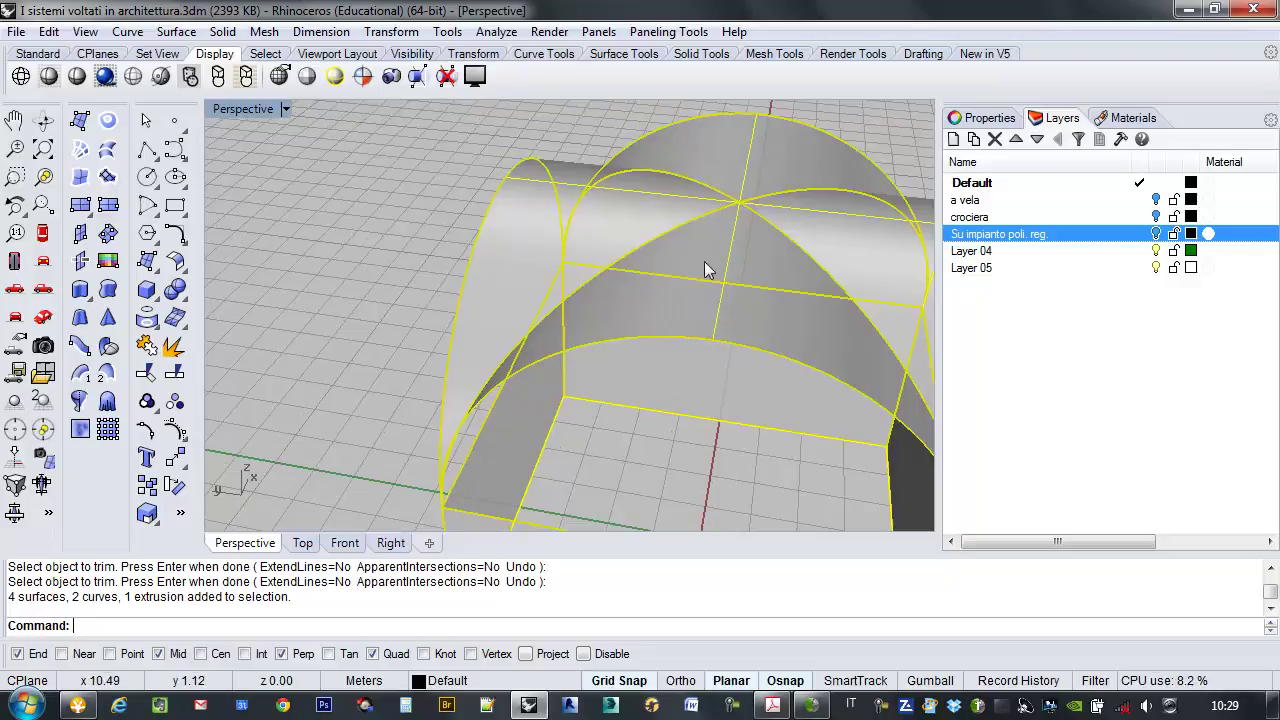
right_drag(697, 185, 677, 220)
Examine the selected cross vault in plan, checking its diagonal groins over the square.
click(302, 543)
scroll(526, 267, up, 3)
scroll(356, 296, up, 2)
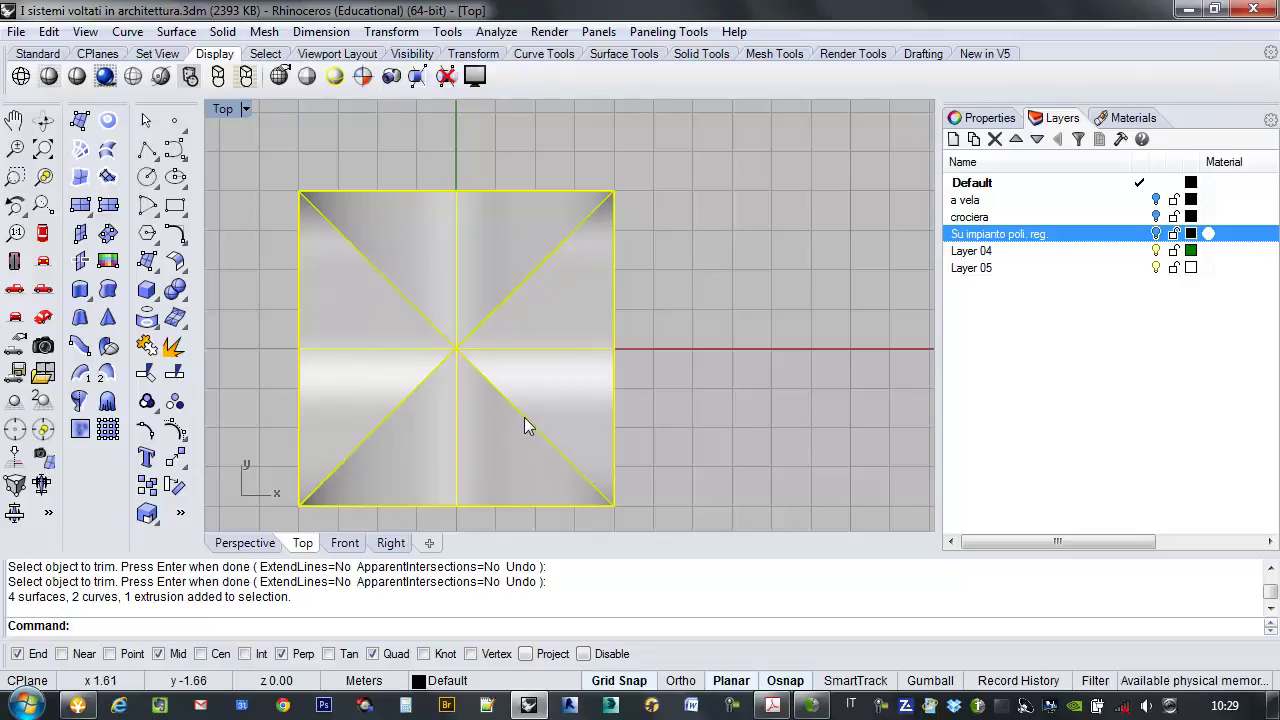
scroll(577, 347, down, 4)
right_drag(597, 363, 626, 332)
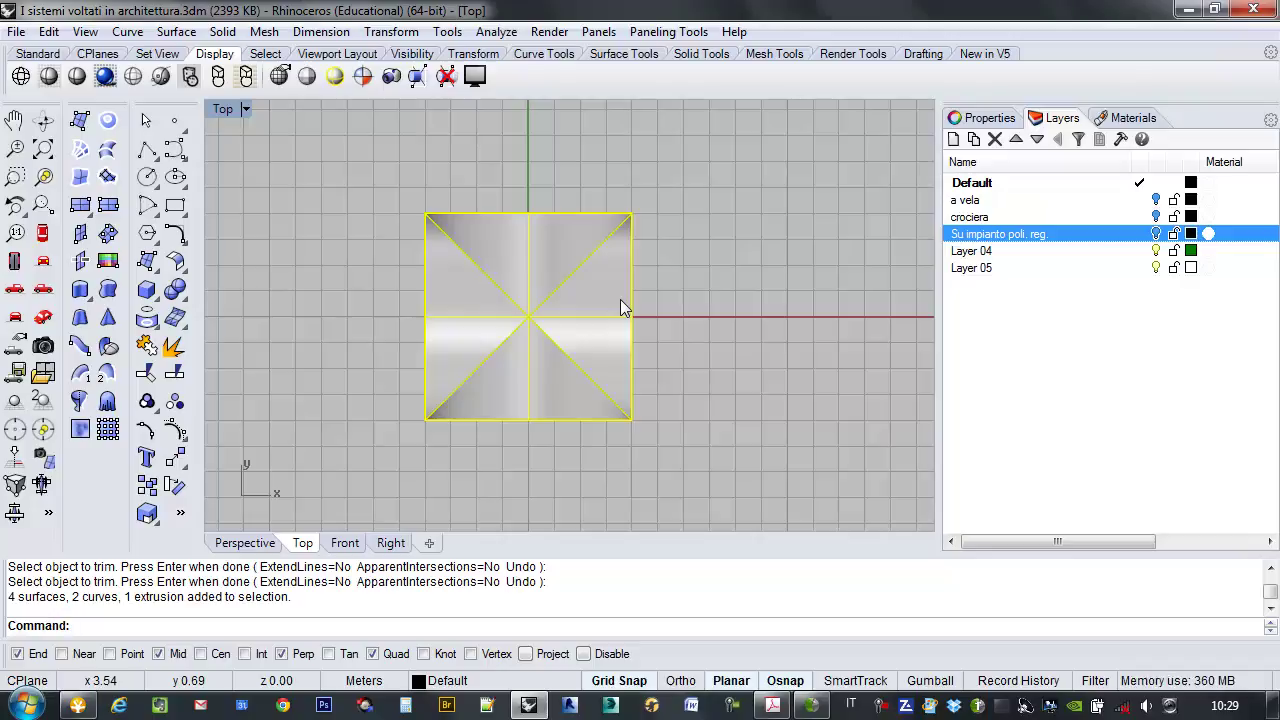
right_drag(582, 334, 702, 317)
mouse_move(623, 421)
right_down()
mouse_move(640, 423)
mouse_move(606, 423)
right_up()
right_drag(671, 312, 475, 334)
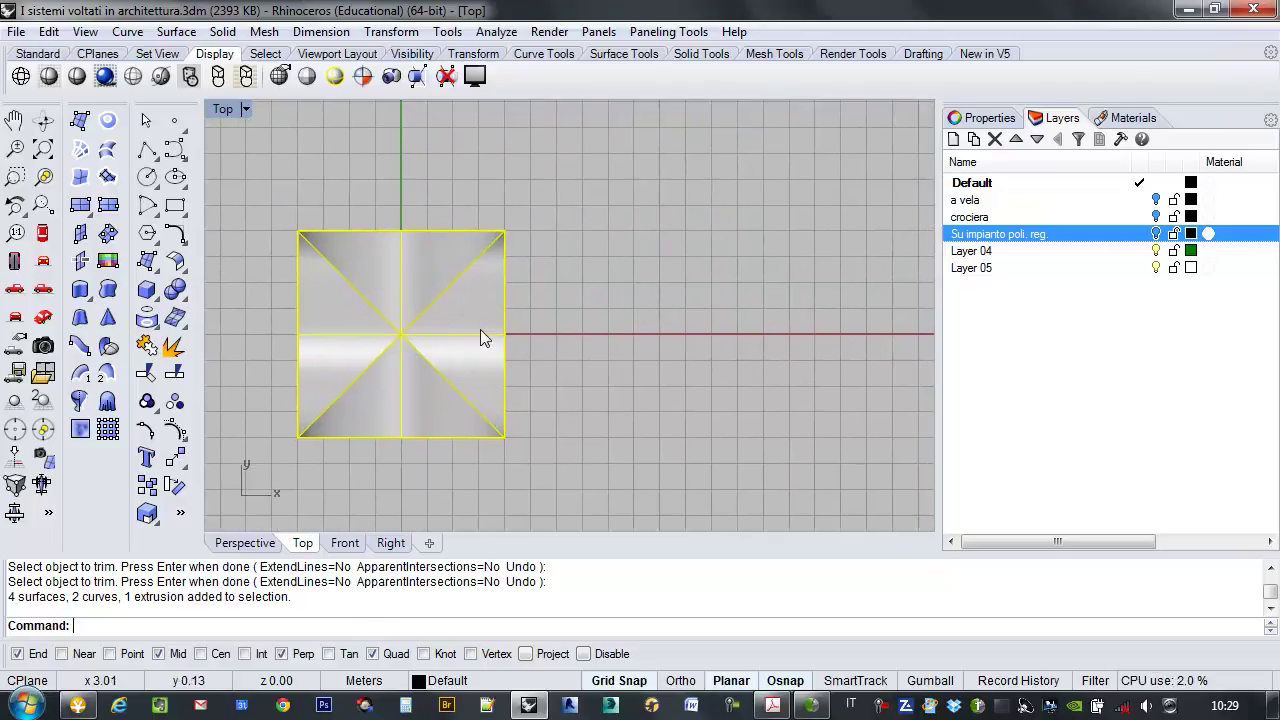
scroll(479, 340, down, 3)
right_drag(528, 285, 554, 293)
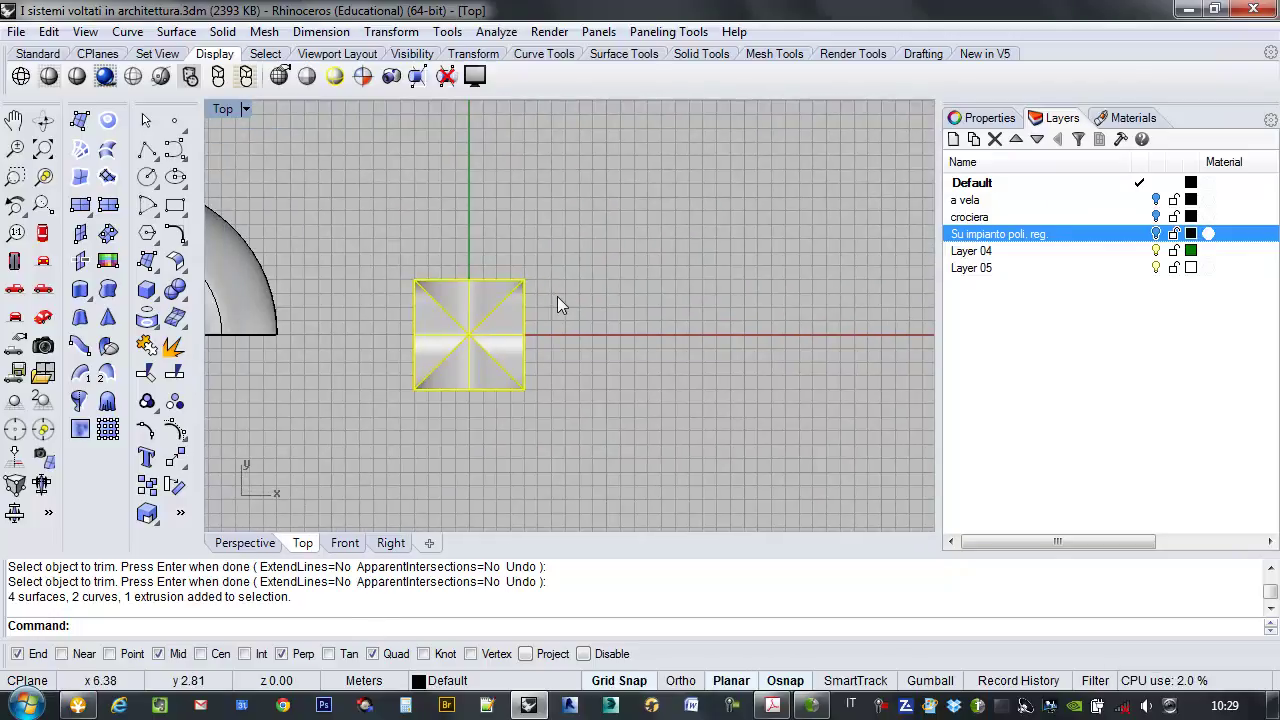
Copy the complete cross vault with its walls 15 m along the x axis in the top view.
drag(576, 233, 371, 463)
right_drag(491, 415, 450, 412)
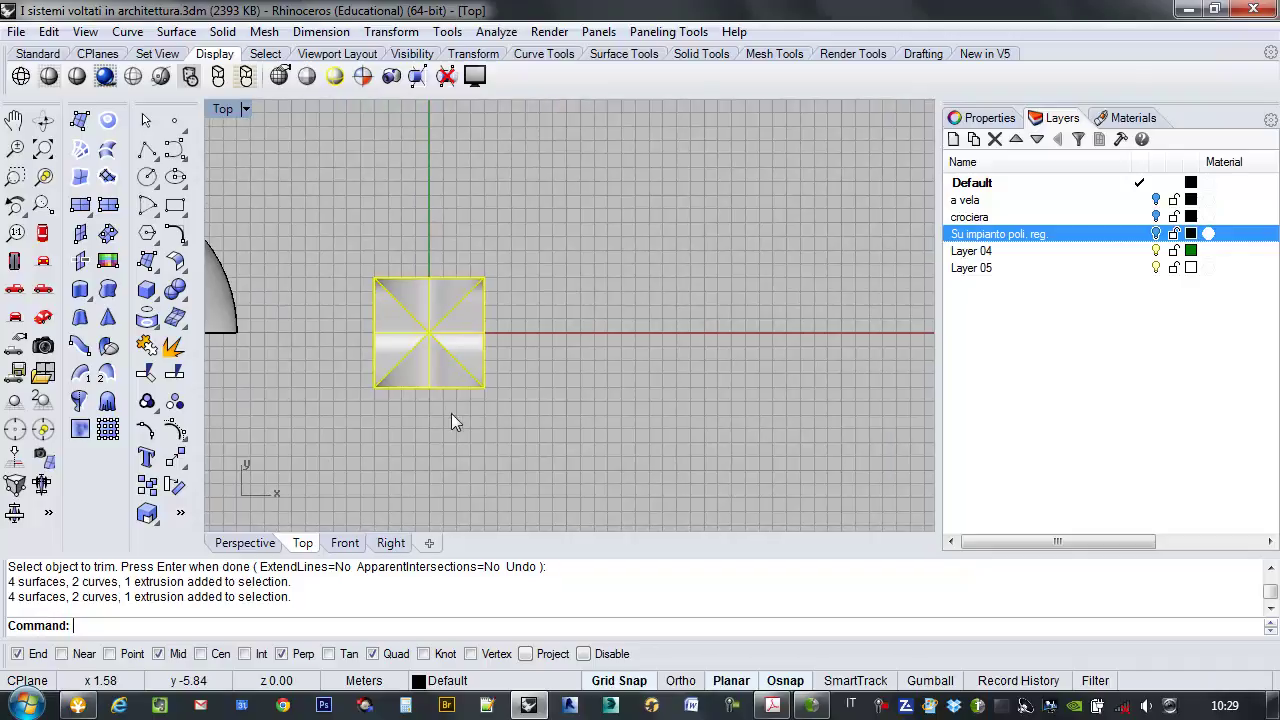
text(opy)
key(Return)
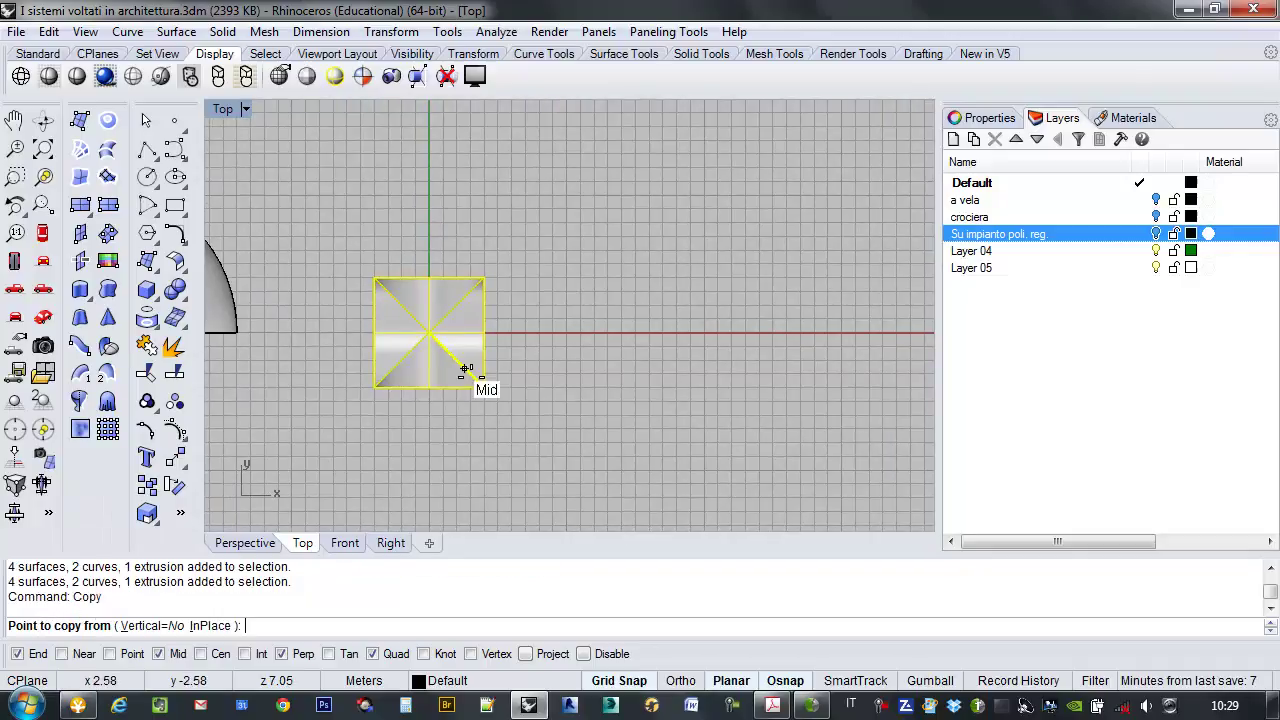
click(484, 429)
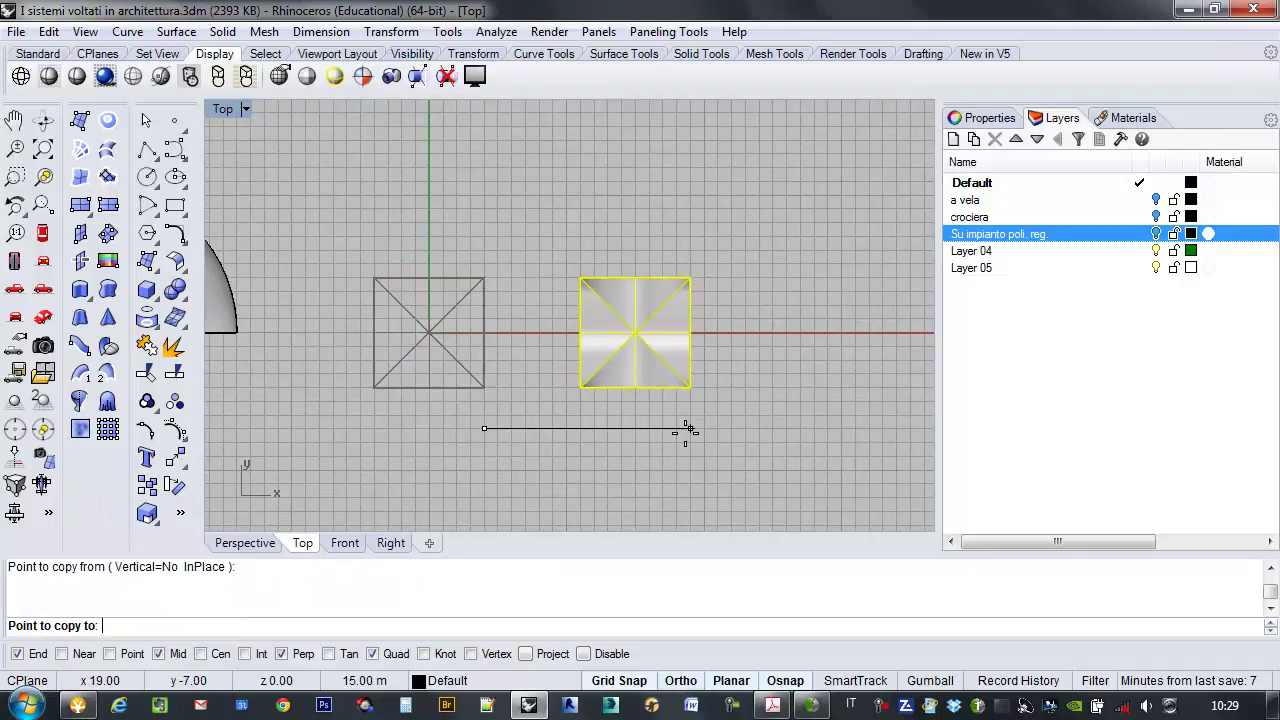
click(649, 429)
right_click(650, 429)
click(541, 408)
Delete the four vault surfaces over the original square, keeping its walls and semicircular arc, and return to the perspective view.
right_drag(544, 404, 652, 387)
scroll(545, 323, up, 4)
click(528, 293)
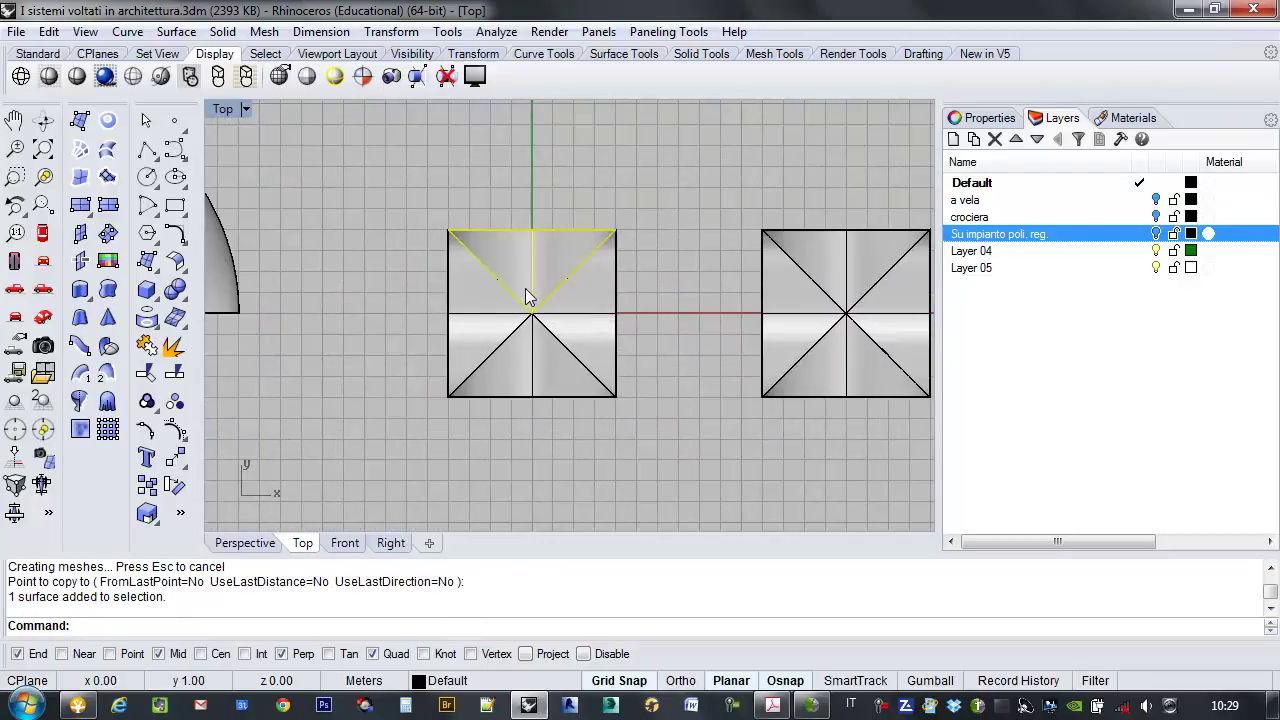
key(Delete)
click(489, 318)
key(Delete)
click(565, 313)
key(Delete)
click(531, 343)
key(Delete)
right_drag(551, 350, 515, 350)
click(259, 549)
right_drag(378, 420, 409, 369)
scroll(598, 367, down, 6)
right_drag(600, 367, 549, 323)
scroll(549, 323, up, 3)
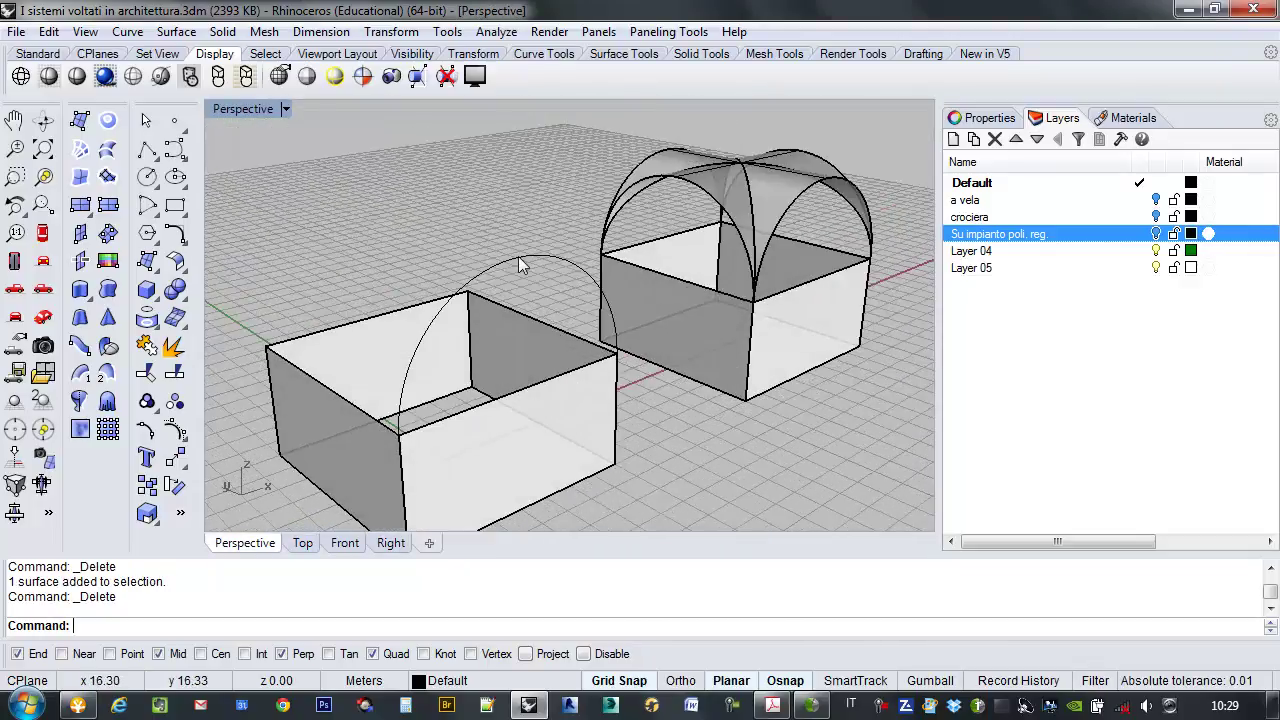
click(521, 262)
click(545, 348)
right_click(545, 348)
click(590, 357)
text(xt)
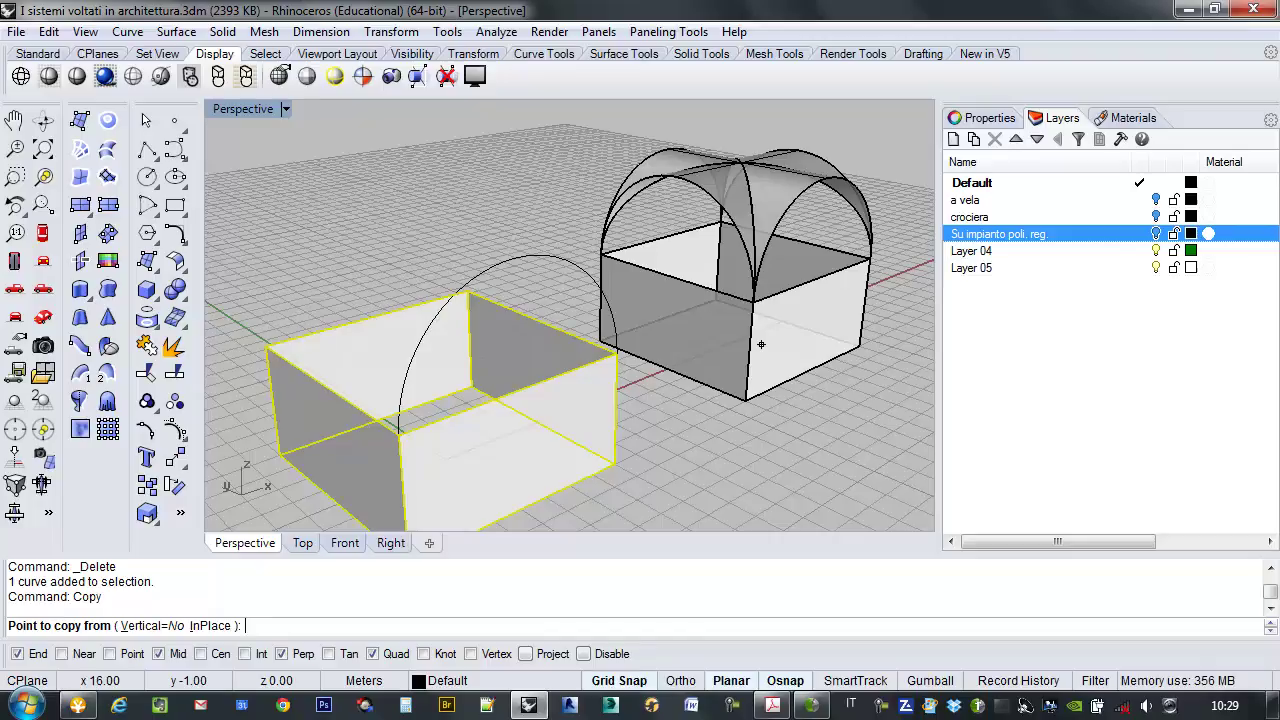
key(Escape)
key(Escape)
Extrude the semicircular arc 8 m along the original walls to the far upper corner, rebuilding a barrel vault.
text(ExtrudeCrv)
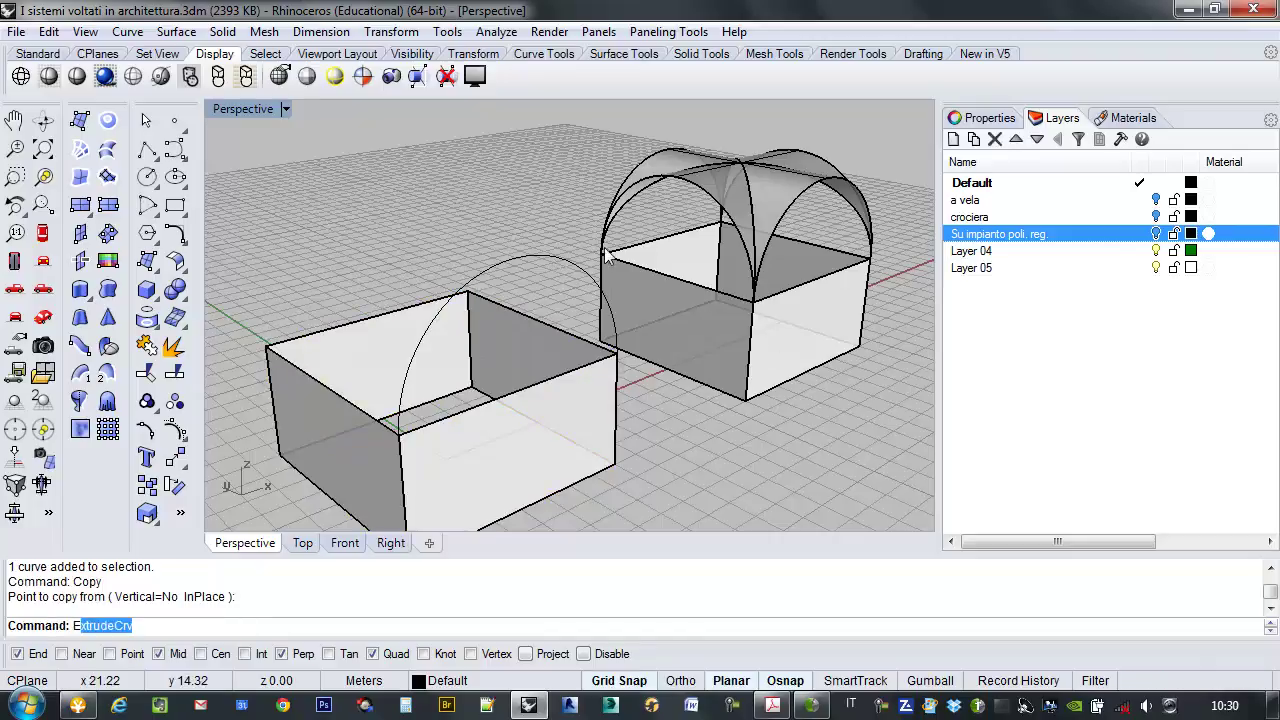
key(Return)
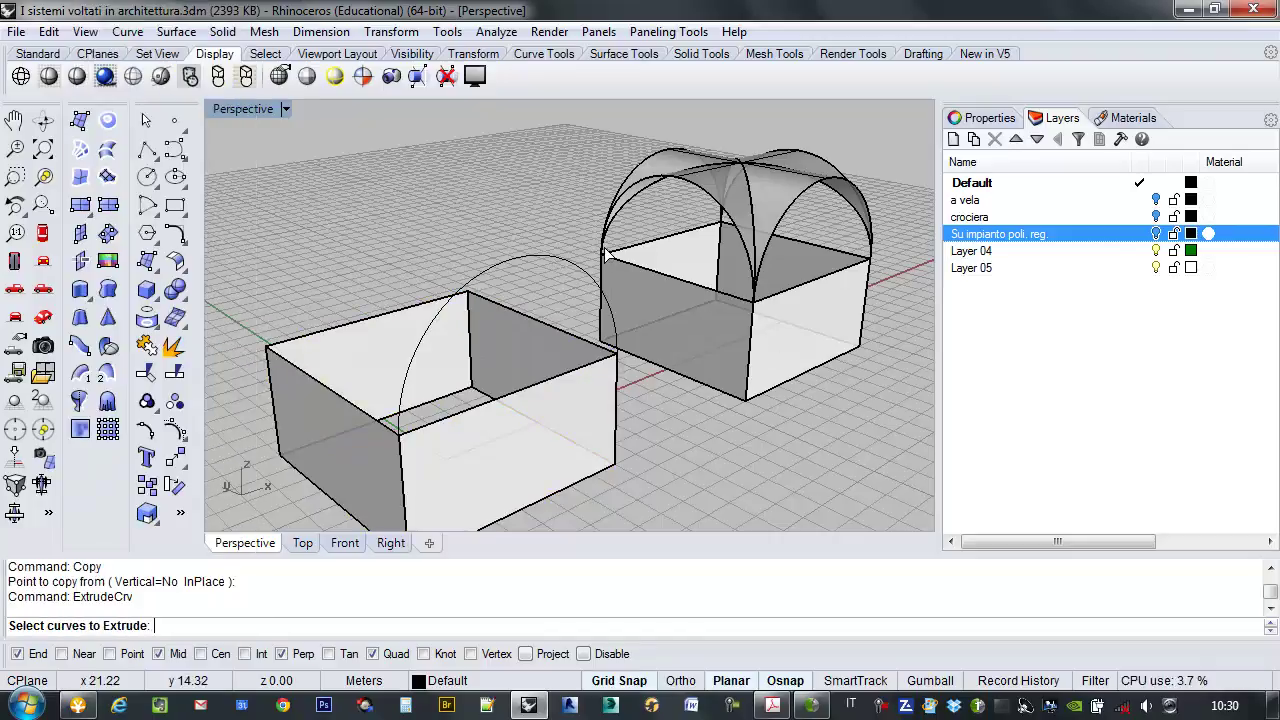
click(548, 260)
key(Return)
click(290, 350)
right_drag(309, 348, 620, 318)
scroll(677, 243, up, 4)
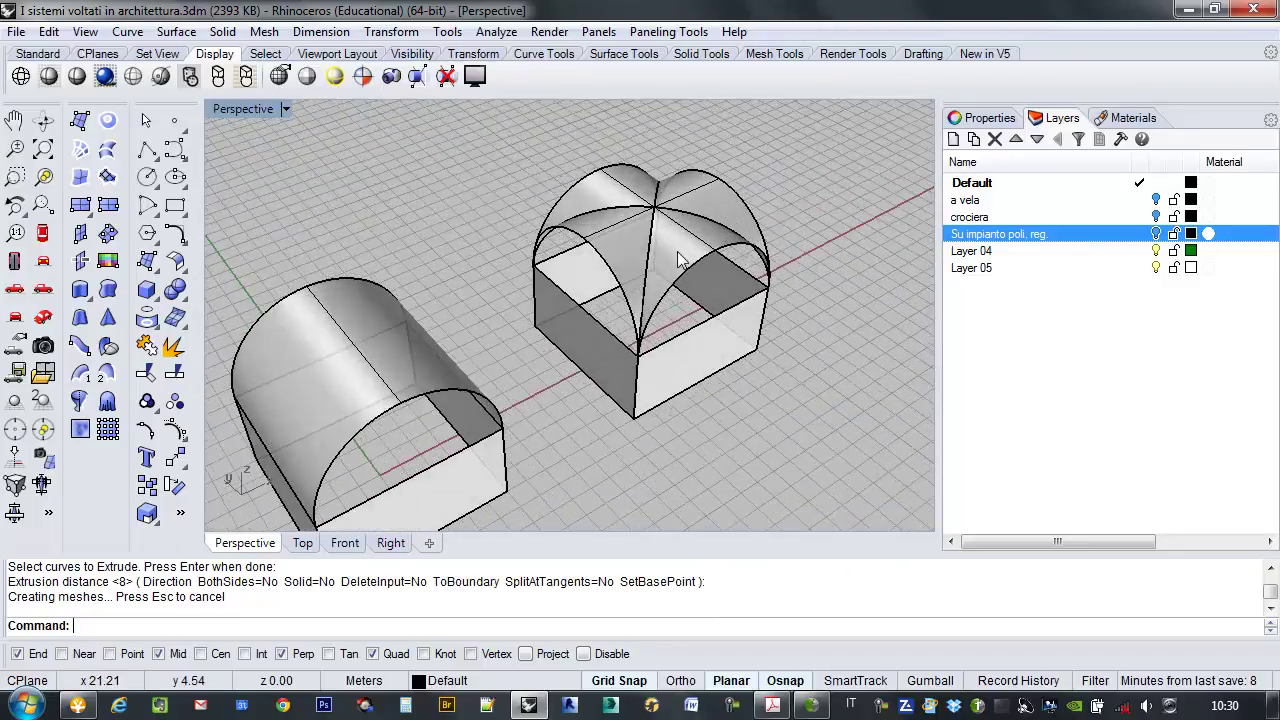
Select one triangular web of the copied cross vault and examine its shape from above.
click(755, 262)
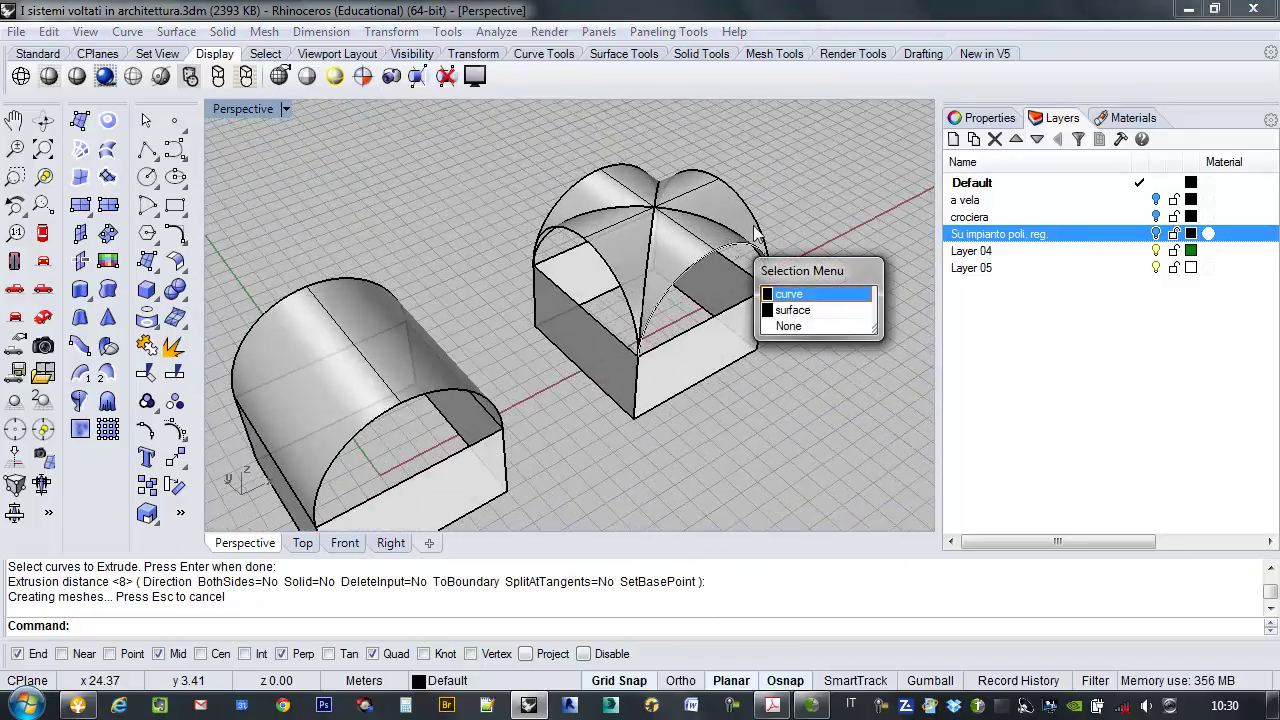
click(796, 193)
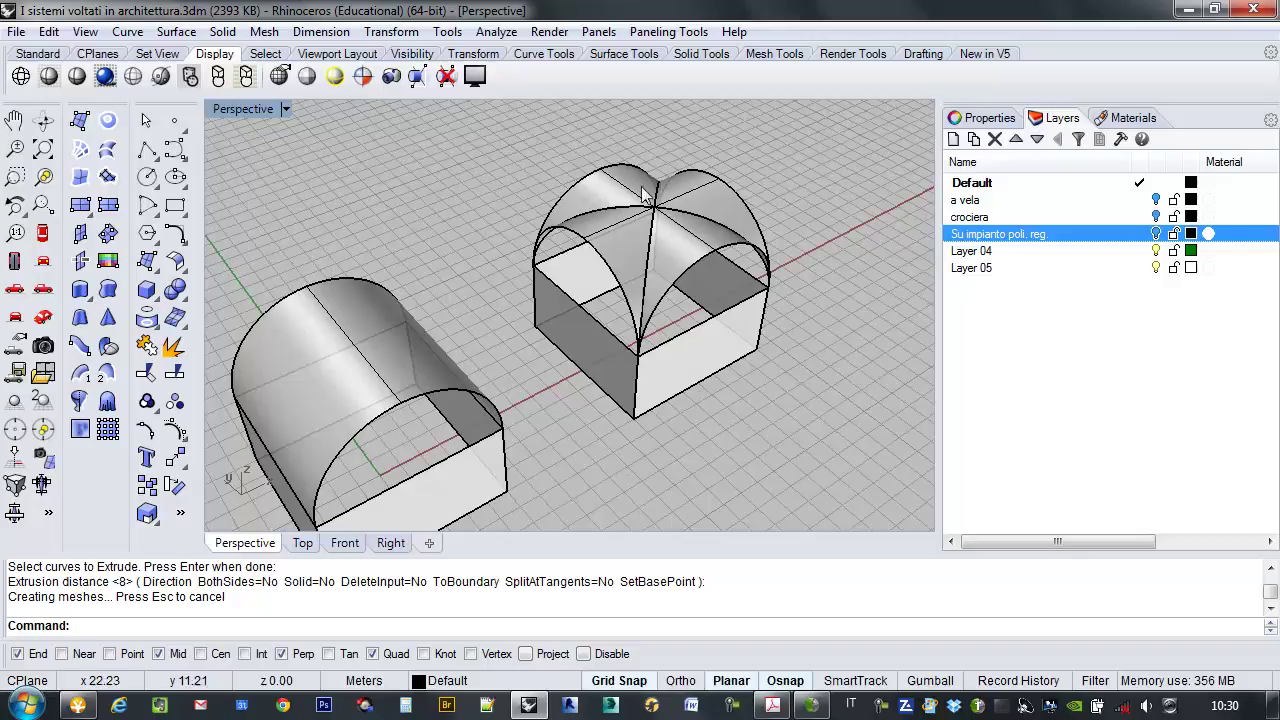
right_drag(741, 241, 765, 205)
click(685, 216)
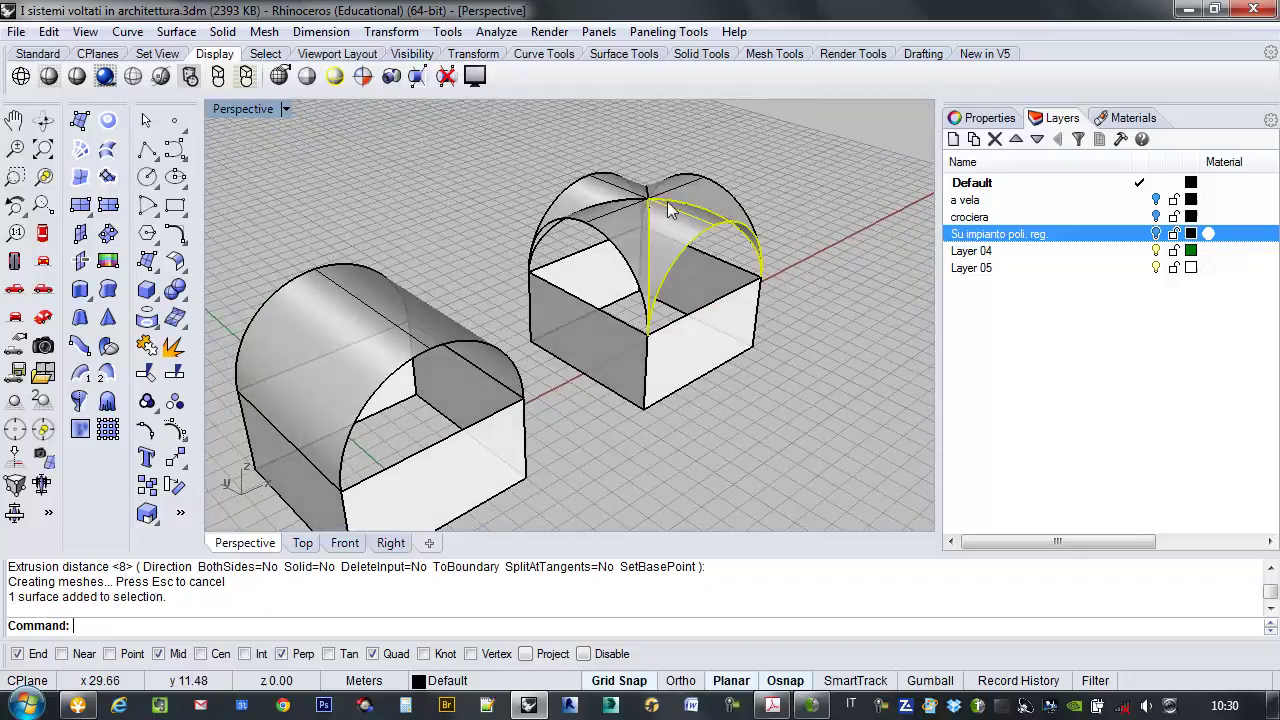
right_drag(739, 186, 693, 331)
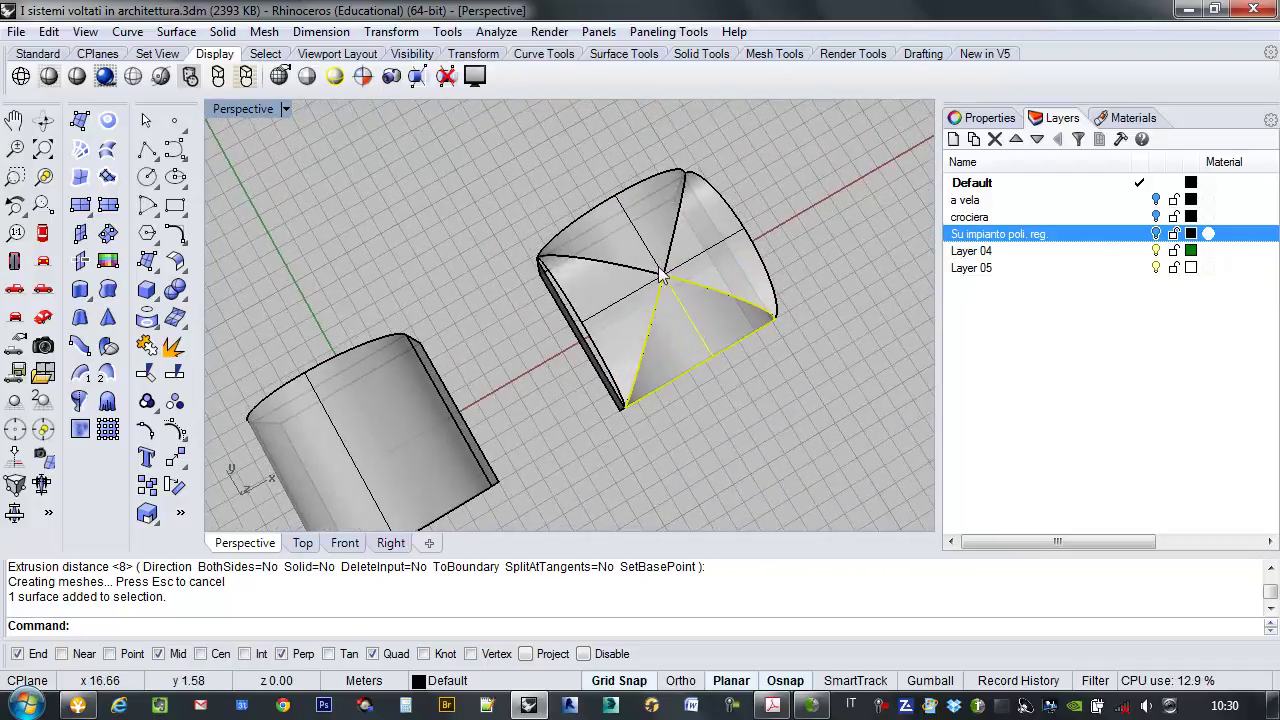
right_drag(743, 297, 720, 287)
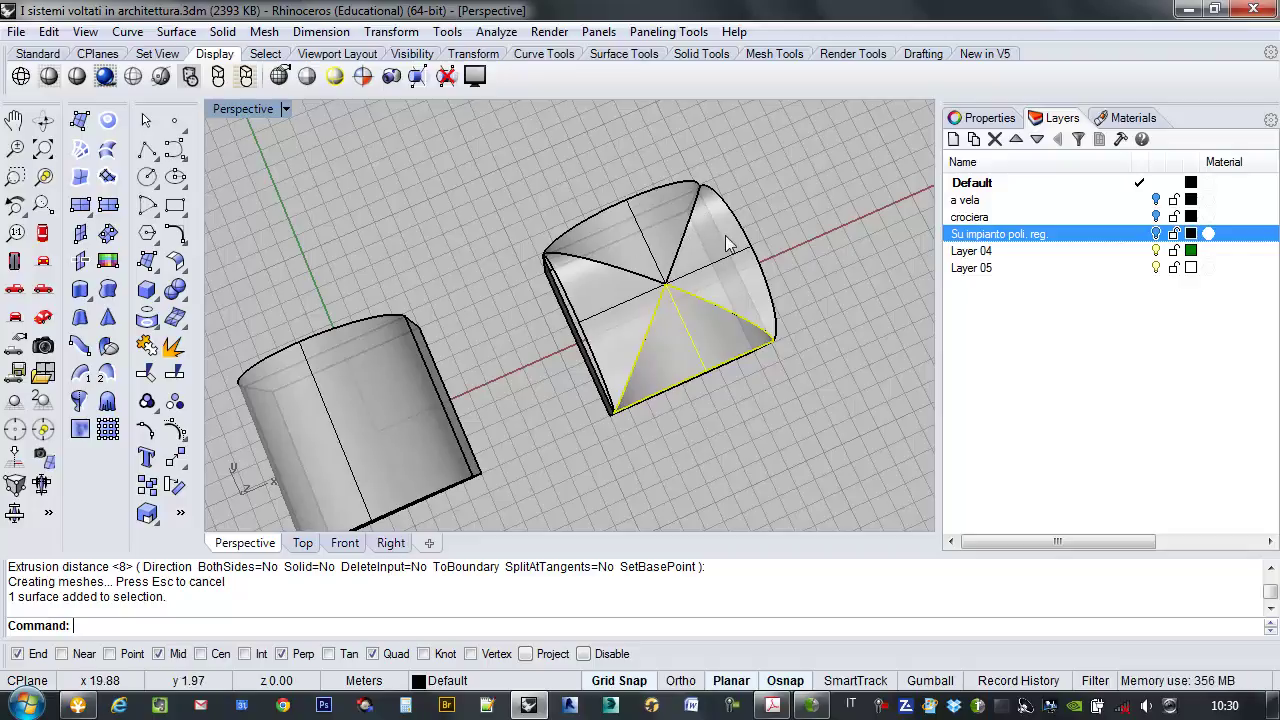
Try drawing a V-shaped polyline in the top view from the original vault's lower-left corner through its centre to the lower-right corner.
right_drag(676, 243, 682, 256)
right_drag(668, 330, 383, 238)
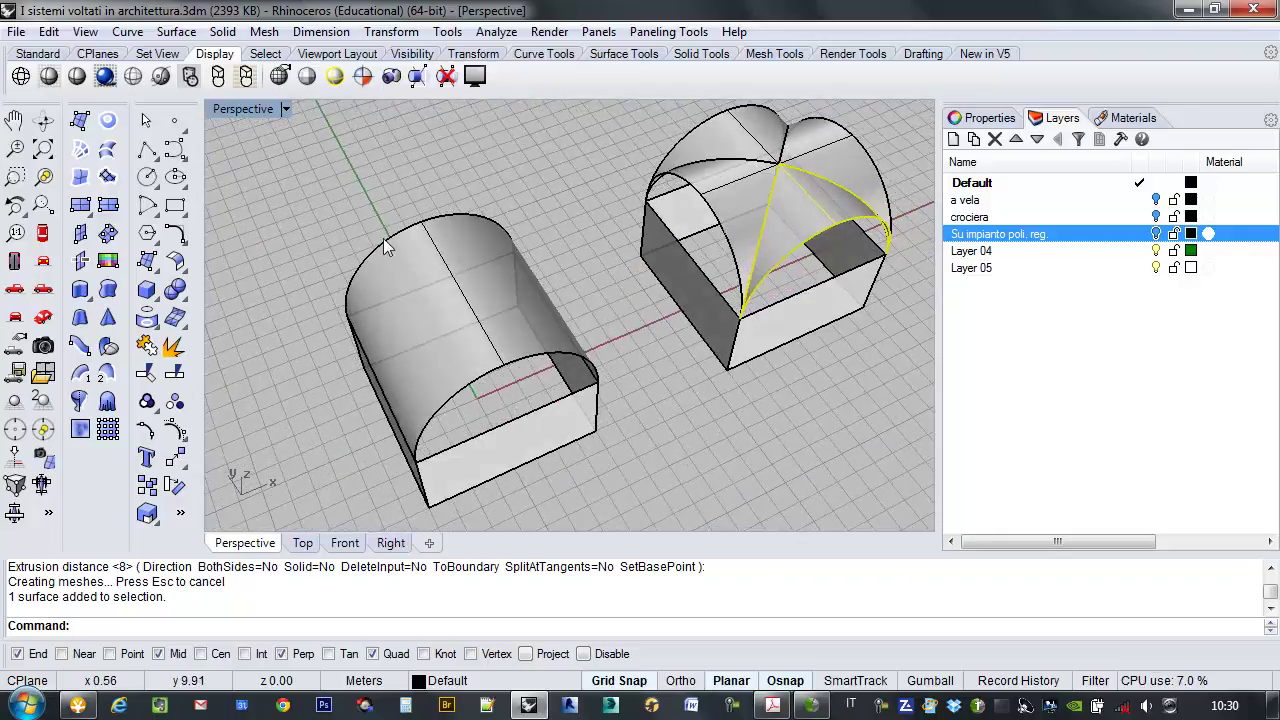
click(303, 543)
scroll(480, 266, up, 3)
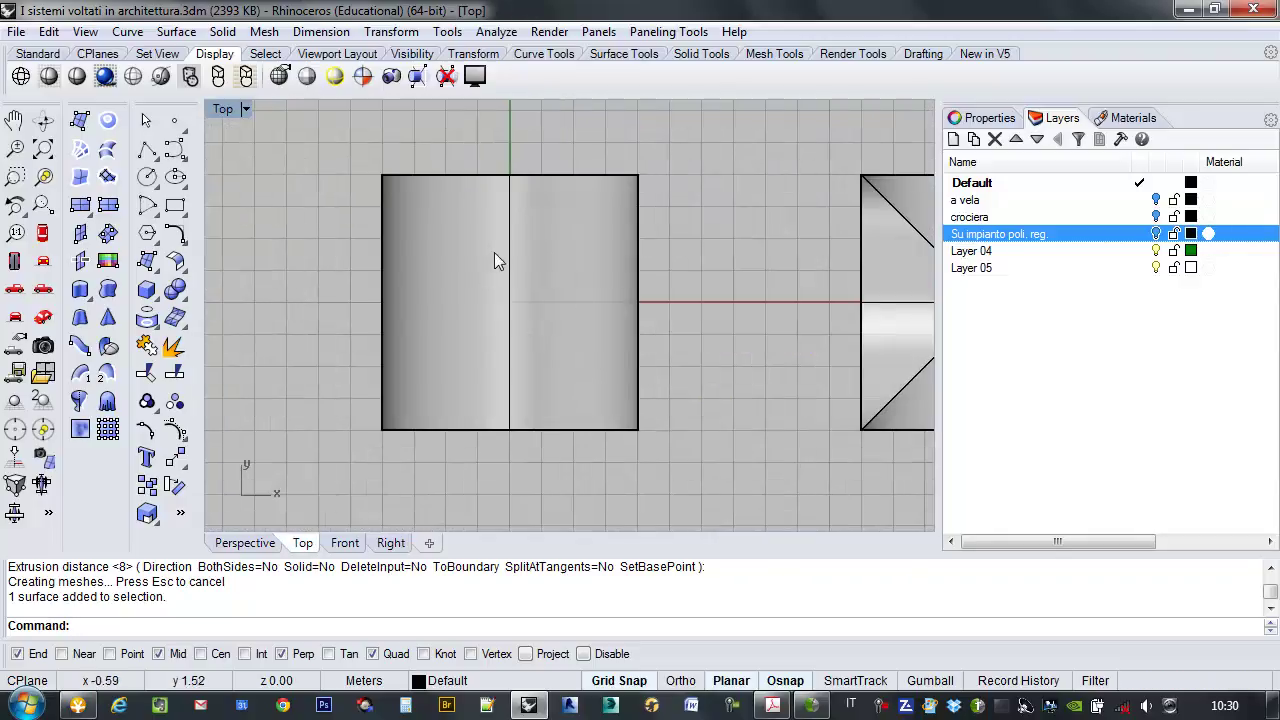
click(147, 148)
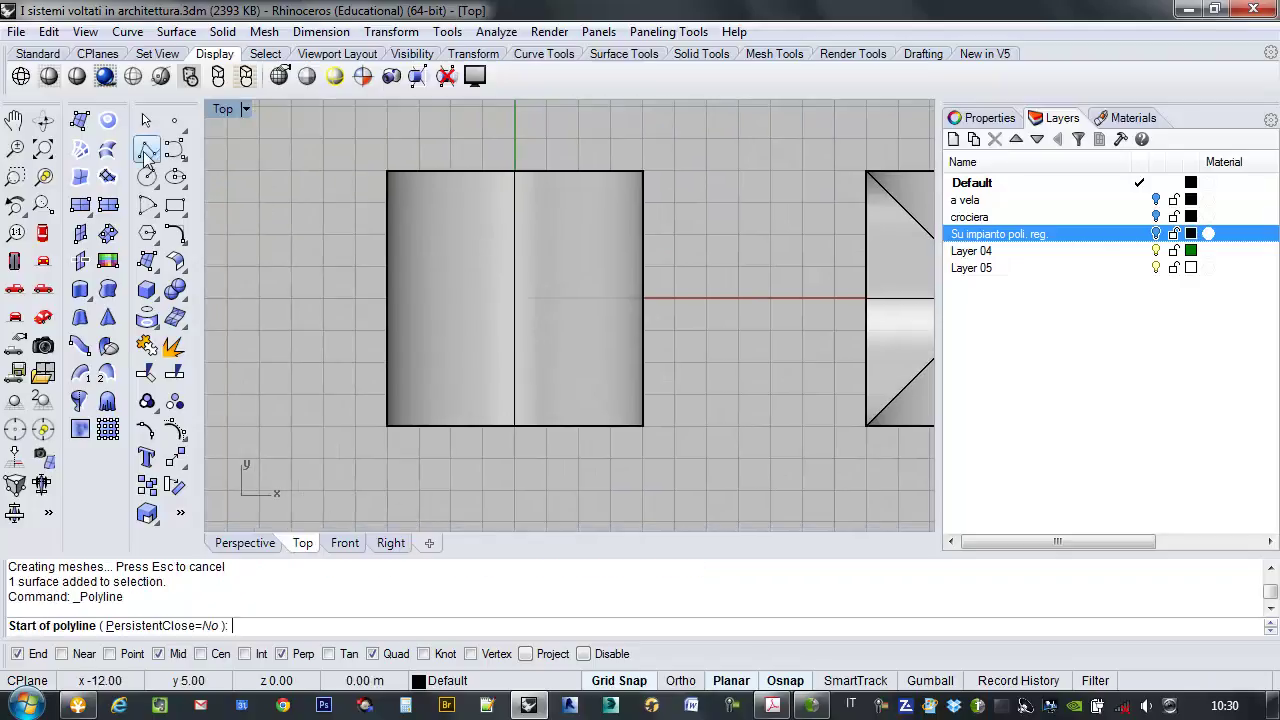
click(388, 425)
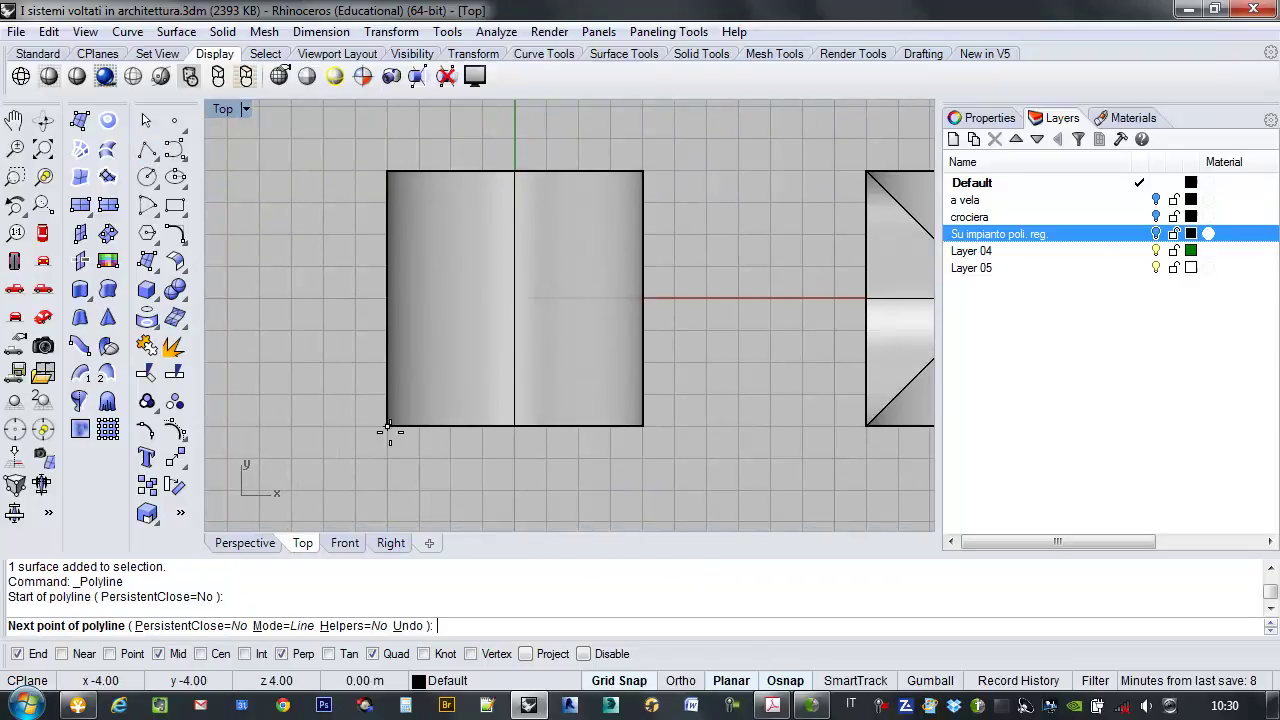
click(514, 299)
click(642, 425)
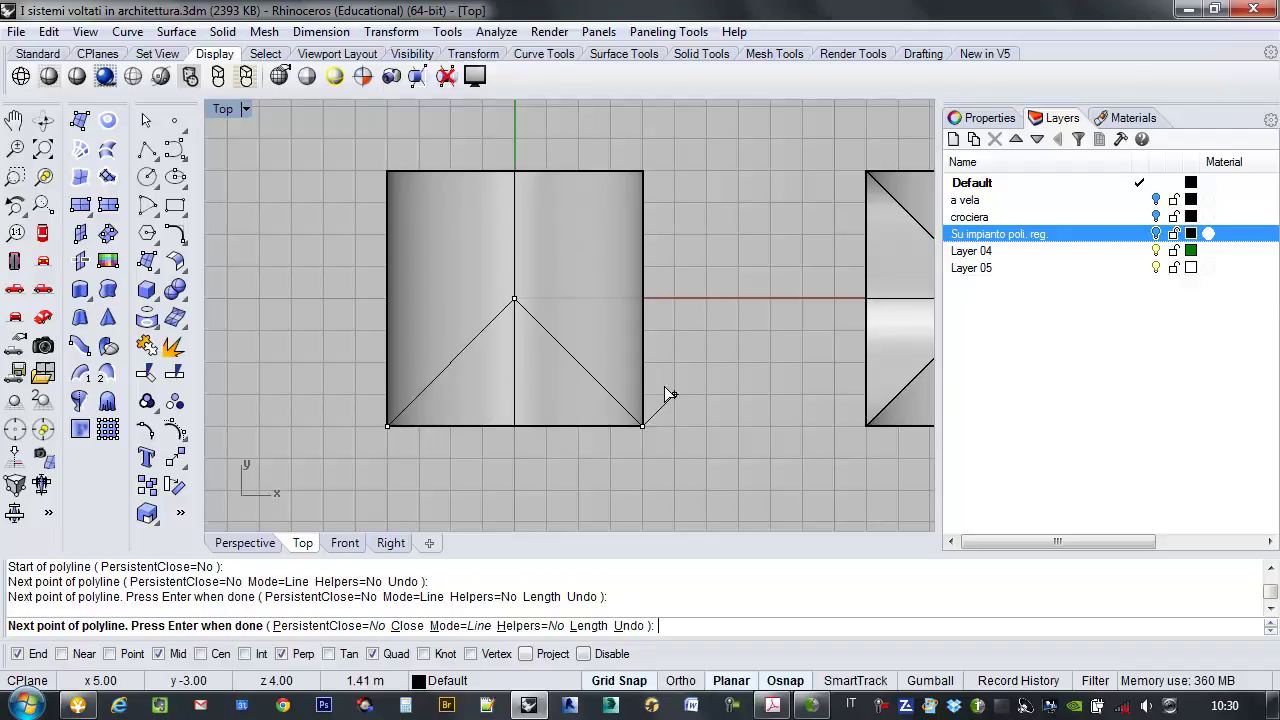
right_click(664, 385)
scroll(655, 354, down, 2)
right_drag(660, 346, 626, 289)
right_drag(521, 320, 570, 311)
right_drag(753, 313, 673, 358)
right_drag(584, 421, 599, 418)
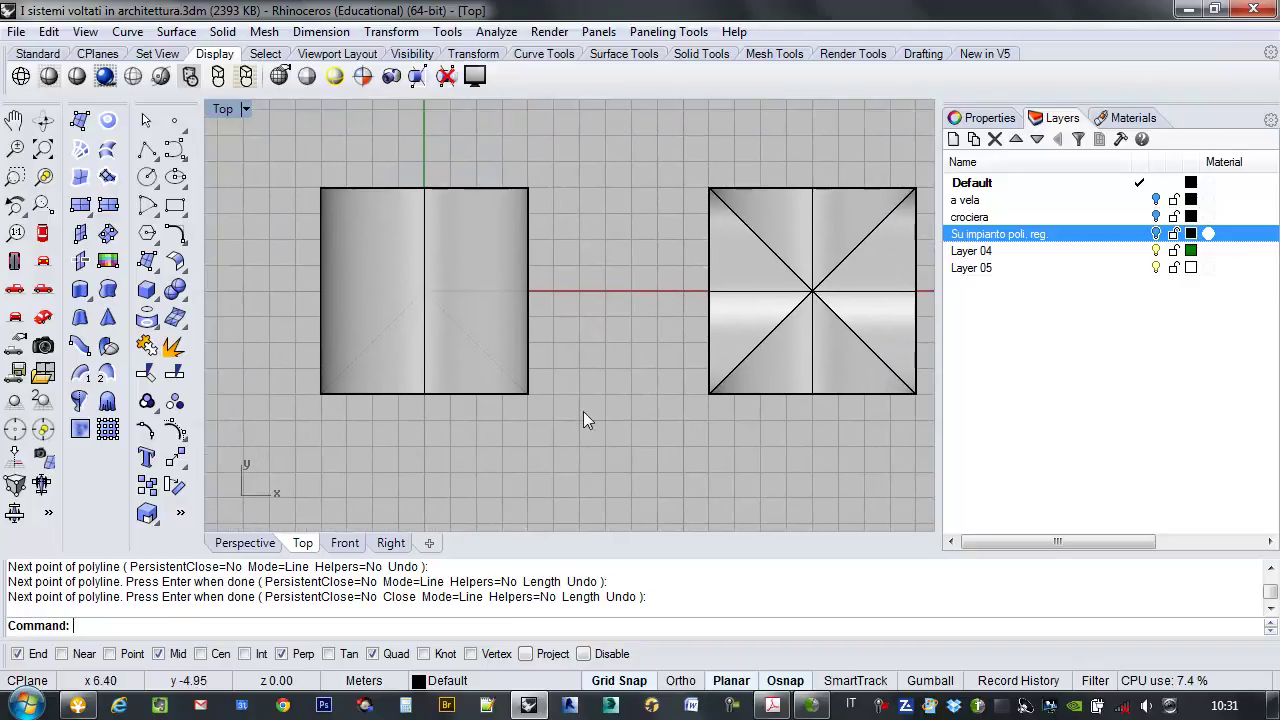
Delete the V-shaped polyline over the barrel vault in the perspective view.
click(245, 542)
right_drag(430, 420, 475, 250)
click(415, 225)
key(Delete)
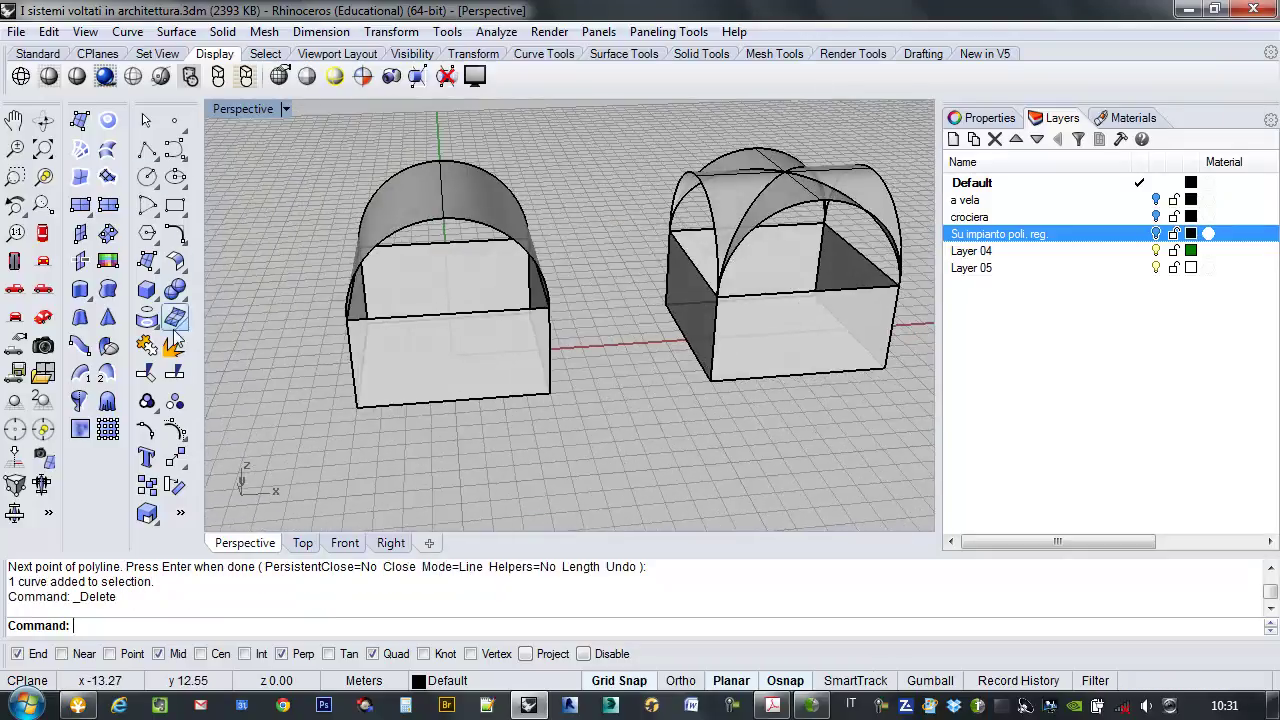
Enable projected object snaps and draw a flat V-shaped polyline in the top view linking the original square's two lower corners through its centre.
click(303, 543)
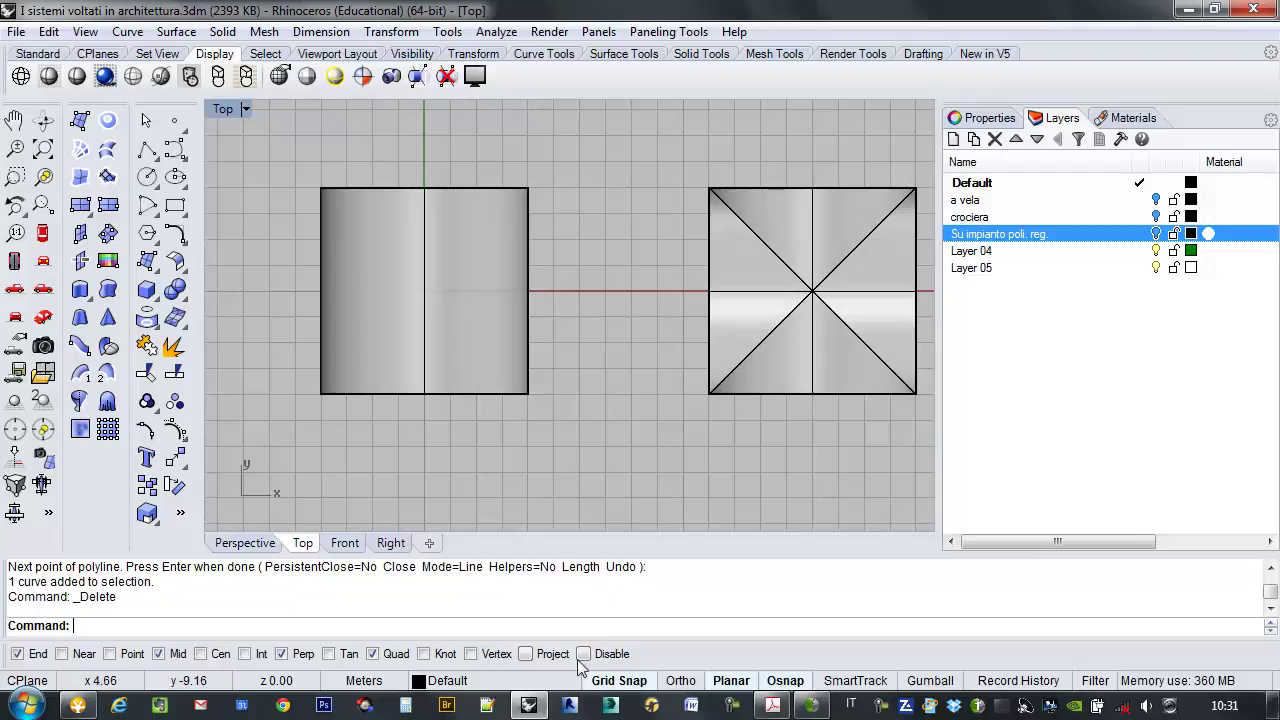
right_drag(386, 355, 434, 347)
click(148, 150)
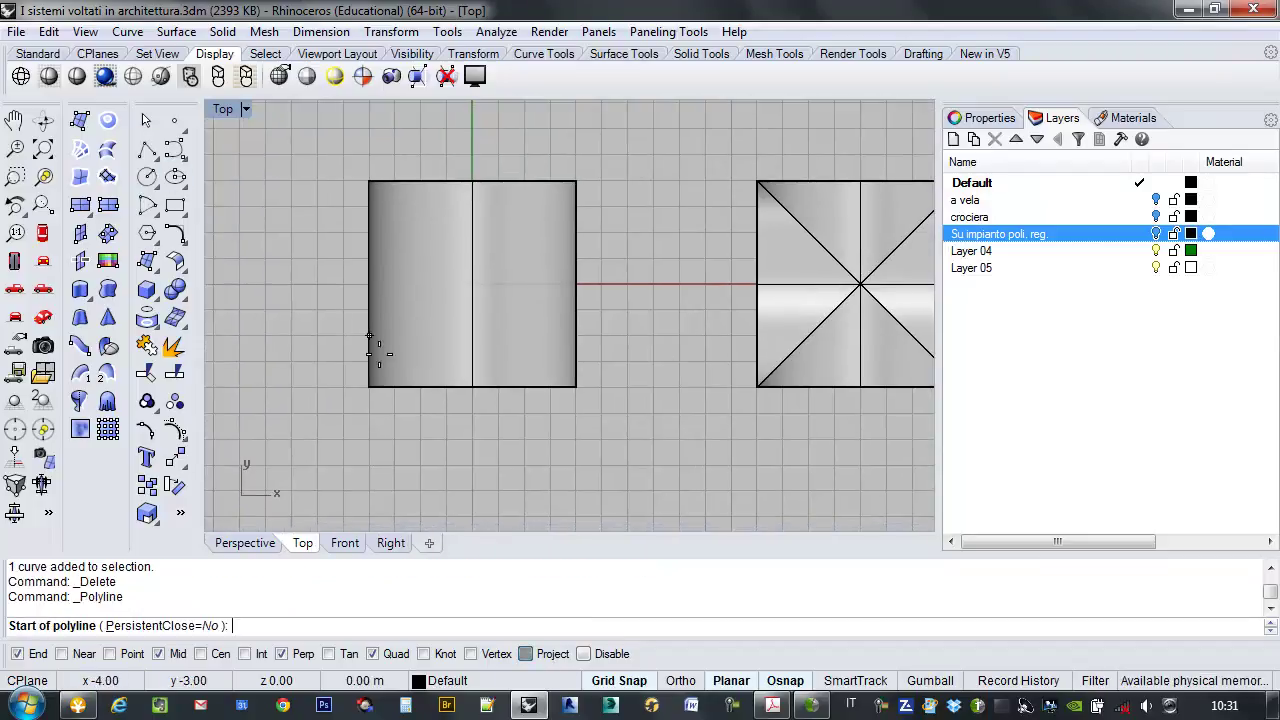
click(369, 386)
click(472, 285)
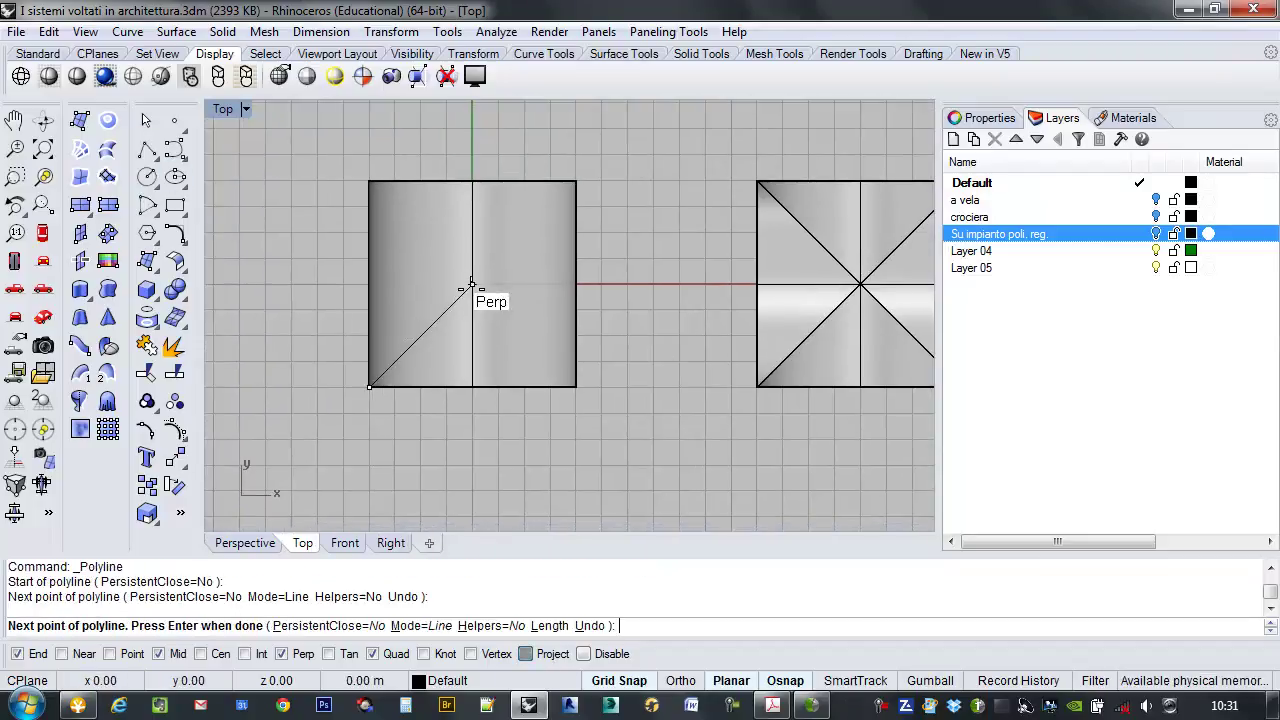
click(576, 386)
right_click(577, 389)
right_drag(530, 453, 563, 416)
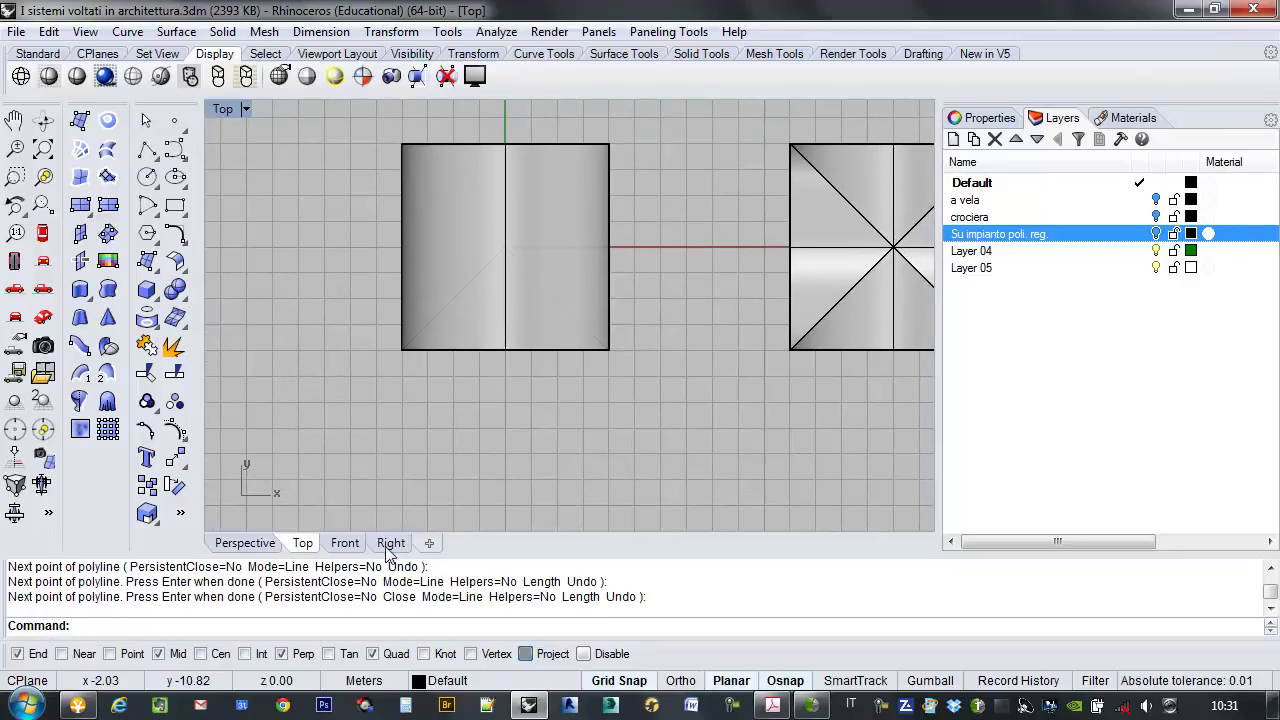
Select the flat V-shaped polyline at the base of the original walls in the perspective view.
click(245, 543)
right_drag(420, 470, 566, 407)
scroll(520, 437, up, 3)
scroll(519, 430, up, 3)
click(507, 398)
scroll(546, 419, down, 6)
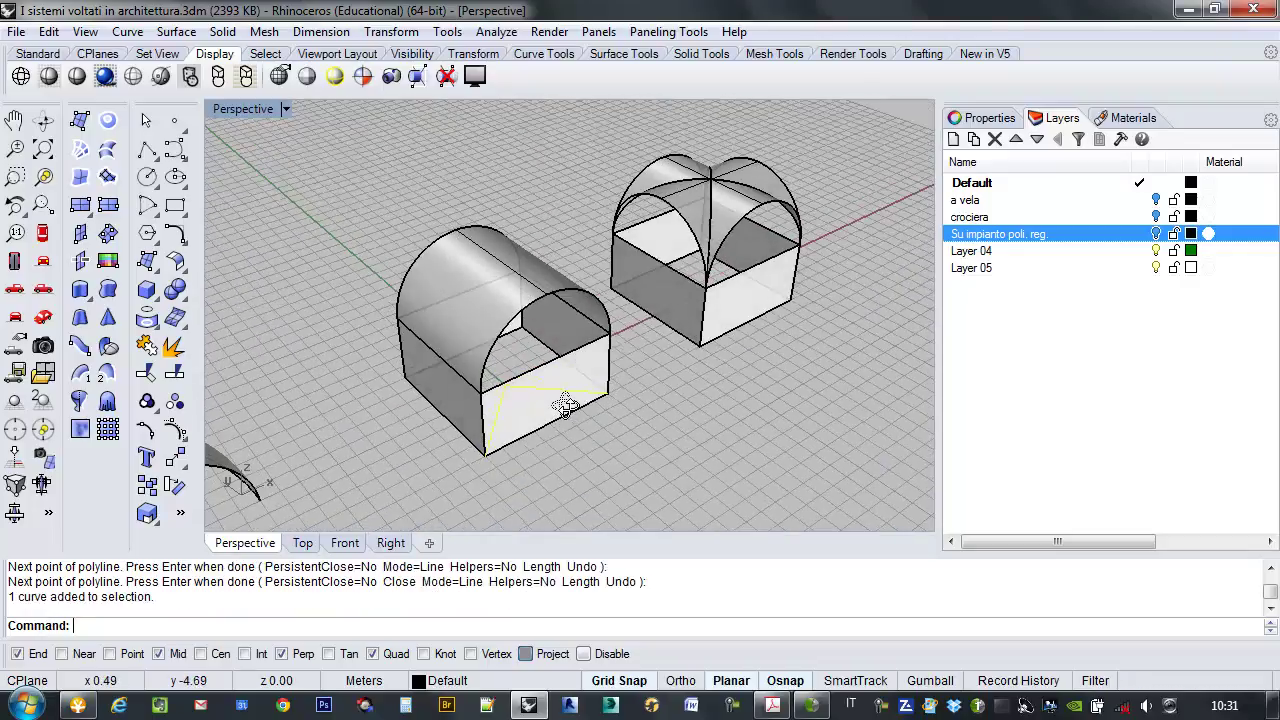
Try extruding the selected V-shaped polyline vertically, and undo the extrusion.
text(ExtrudeCrv)
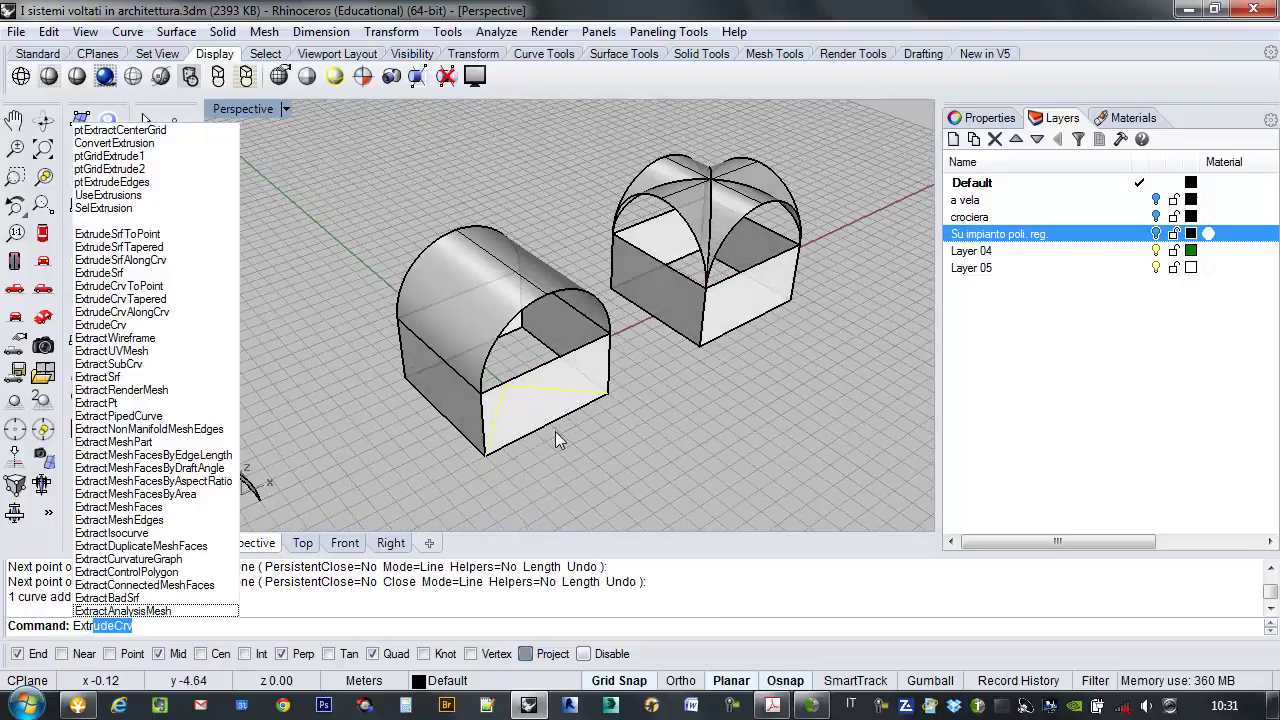
key(Return)
click(567, 258)
right_drag(567, 258, 607, 253)
key(ctrl+z)
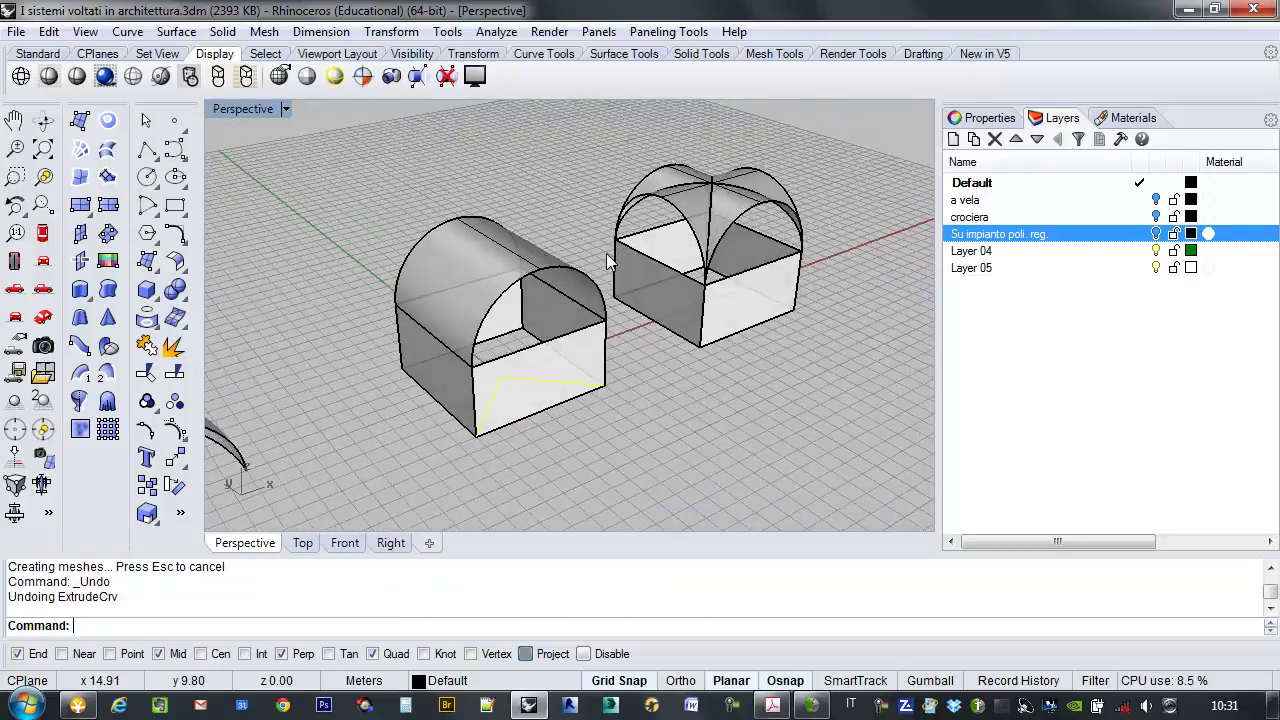
Extrude the V-shaped polyline vertically through the barrel vault to above its crown.
key(Return)
click(571, 195)
right_drag(573, 222, 523, 249)
right_drag(531, 321, 542, 281)
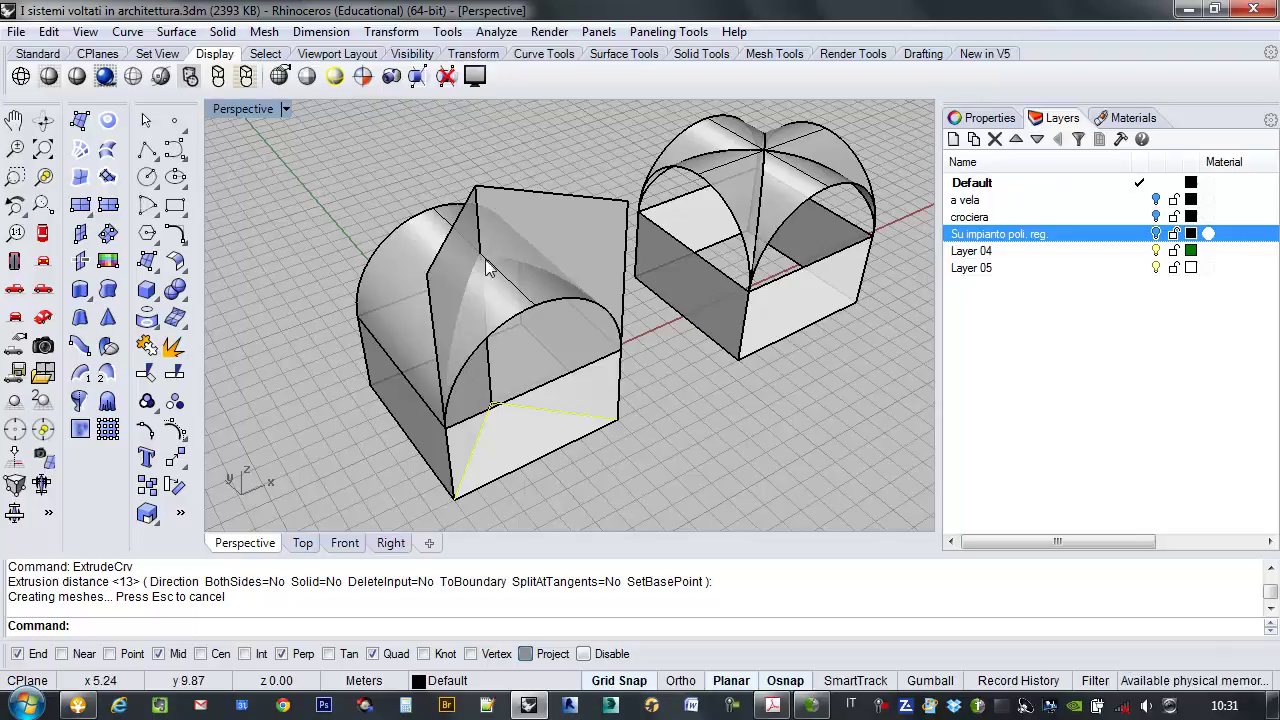
right_drag(766, 229, 537, 155)
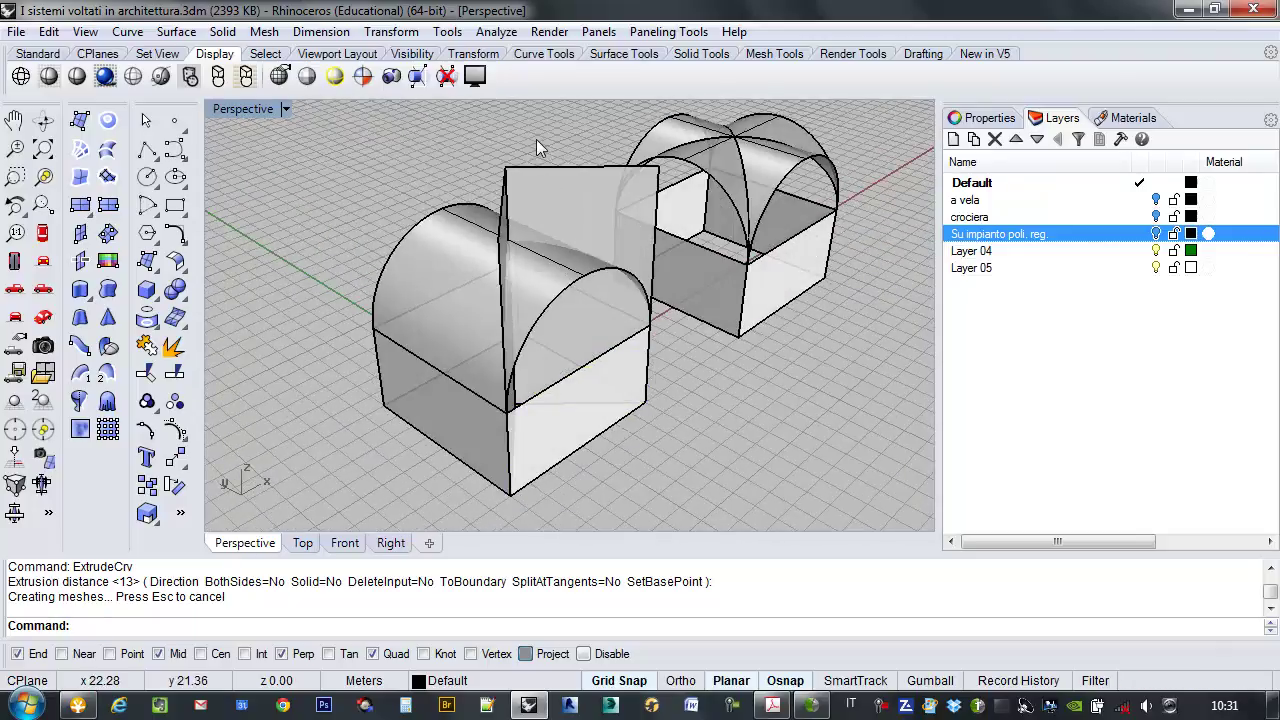
Trim the barrel vault with the V-shaped vertical surface, keeping only the front triangular web between its two sides.
key(Return)
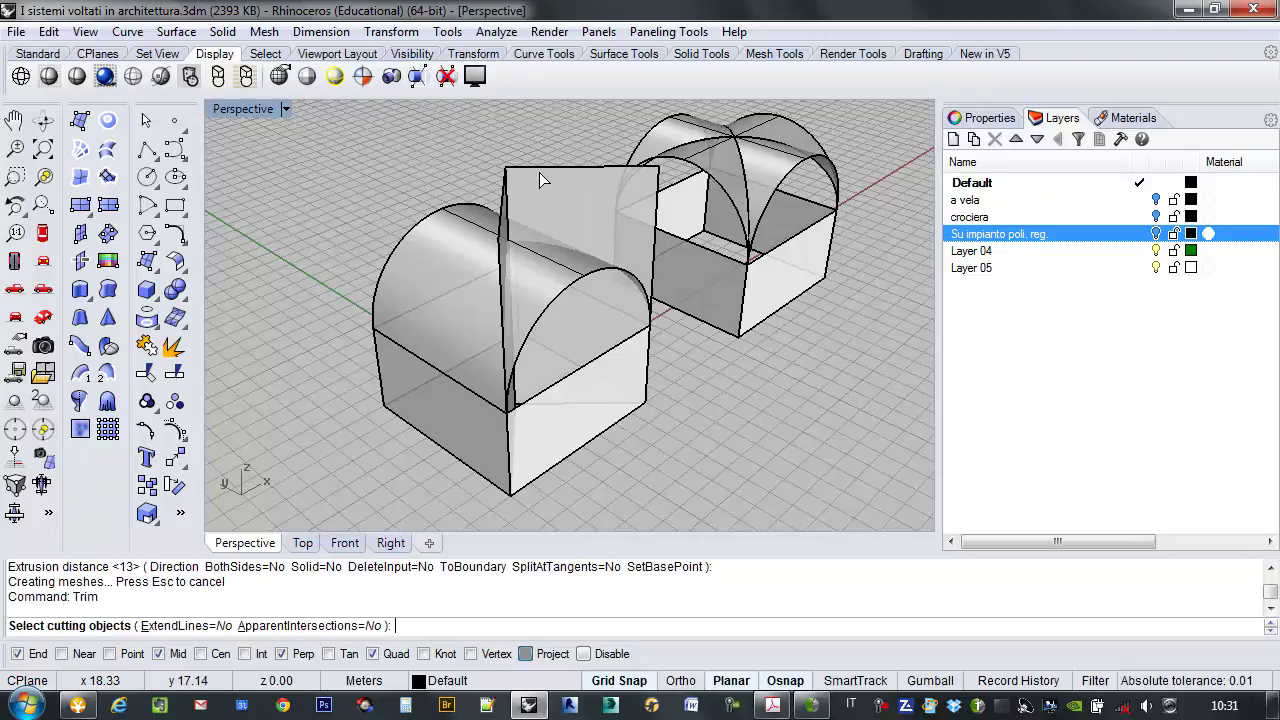
click(530, 177)
key(Return)
click(450, 230)
right_drag(610, 264, 503, 277)
right_drag(450, 238, 530, 159)
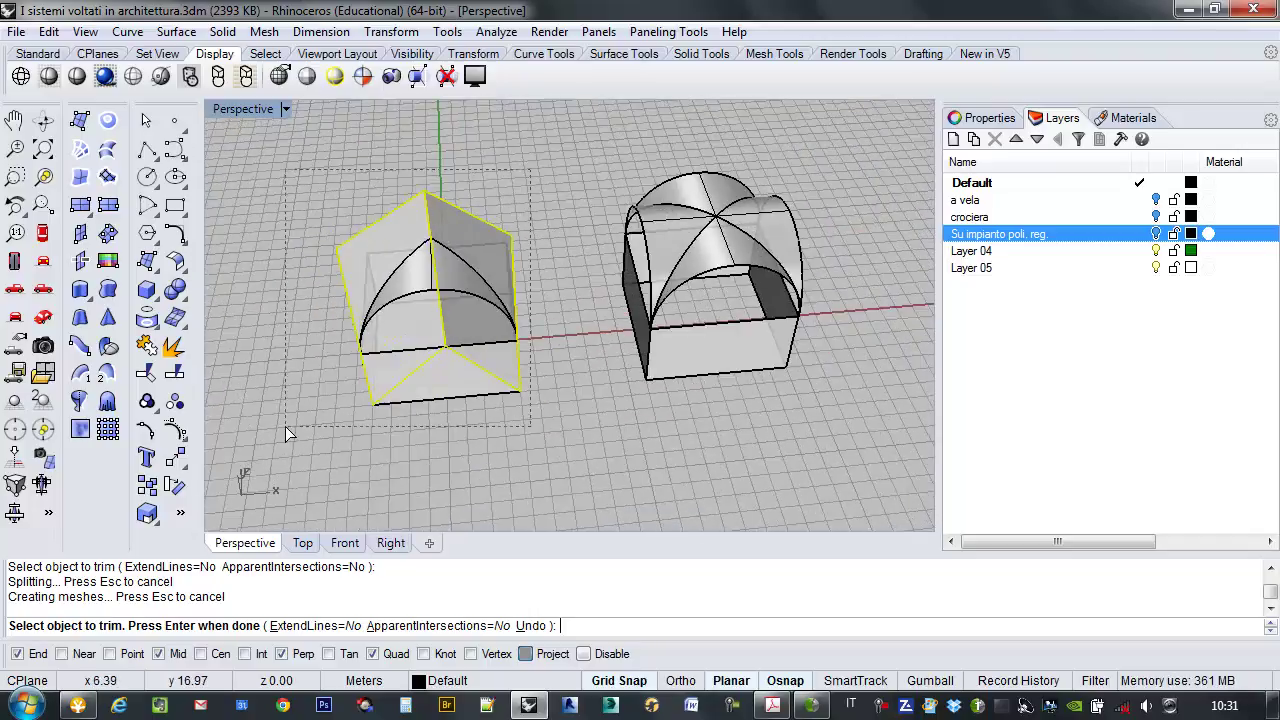
click(309, 390)
key(ctrl+z)
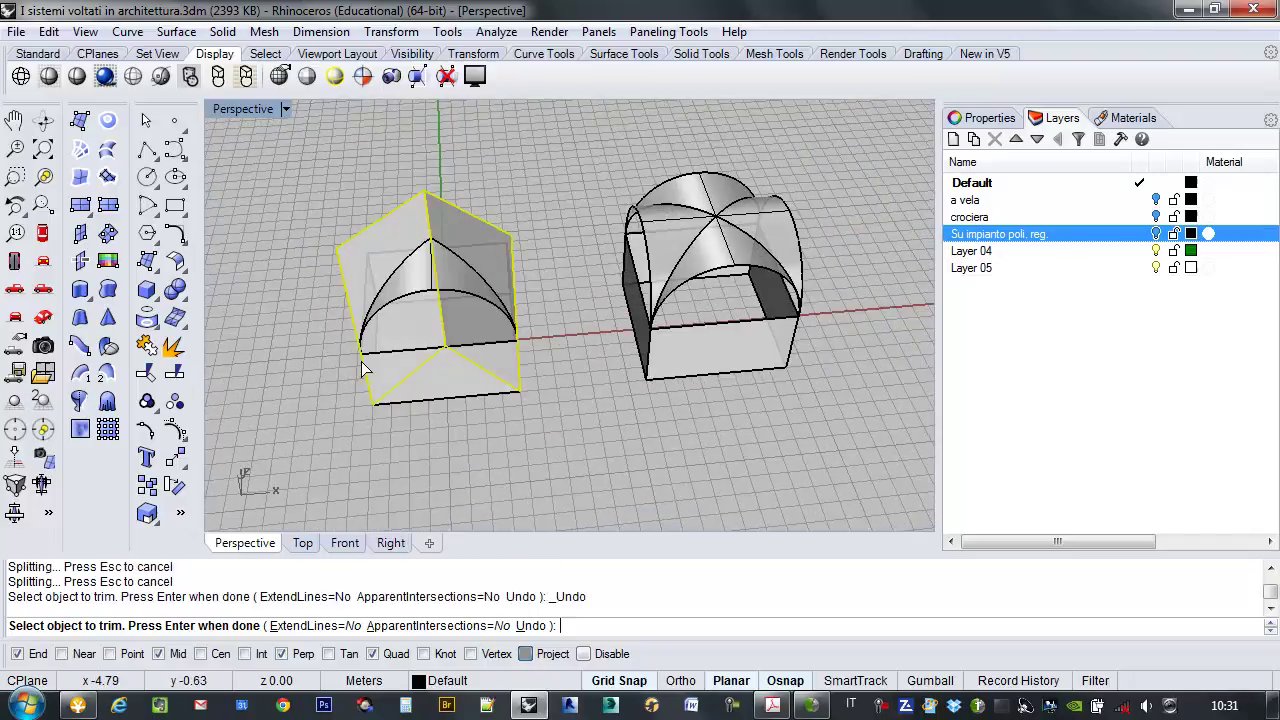
right_click(536, 369)
Move the complete copied cross vault with its walls 17 m farther along the x axis.
drag(568, 162, 299, 438)
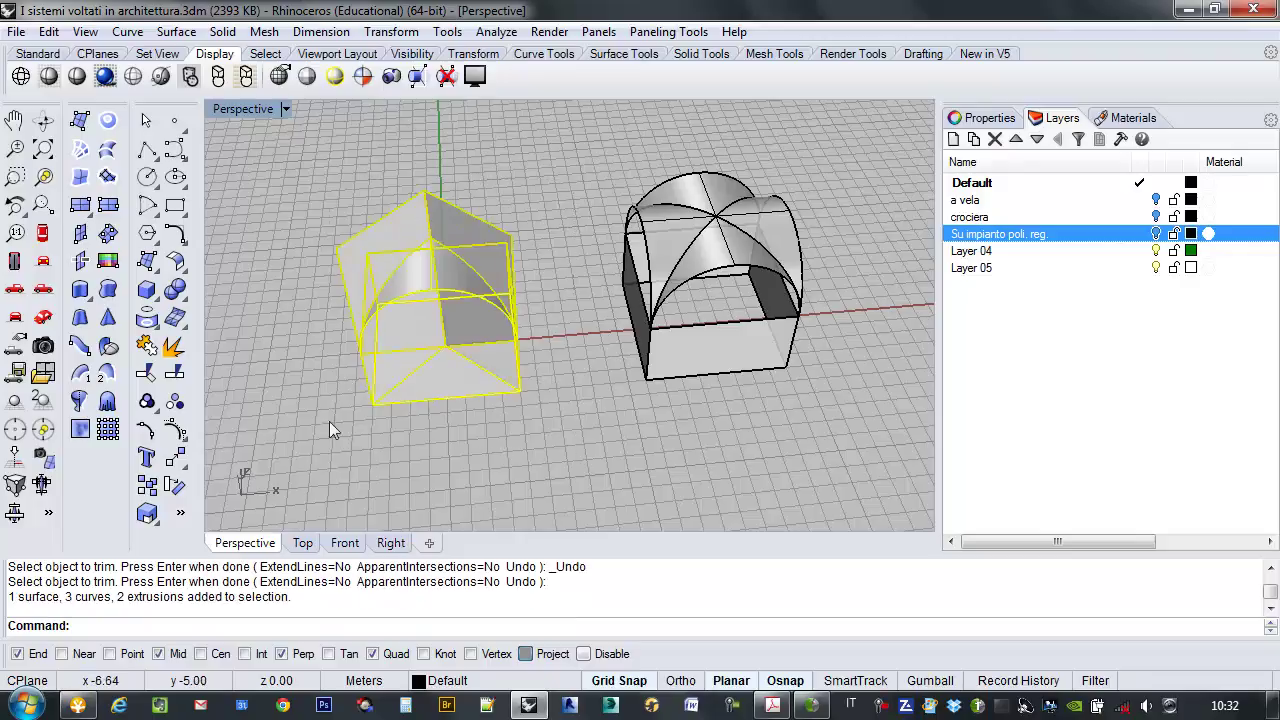
scroll(390, 365, down, 2)
drag(748, 187, 560, 446)
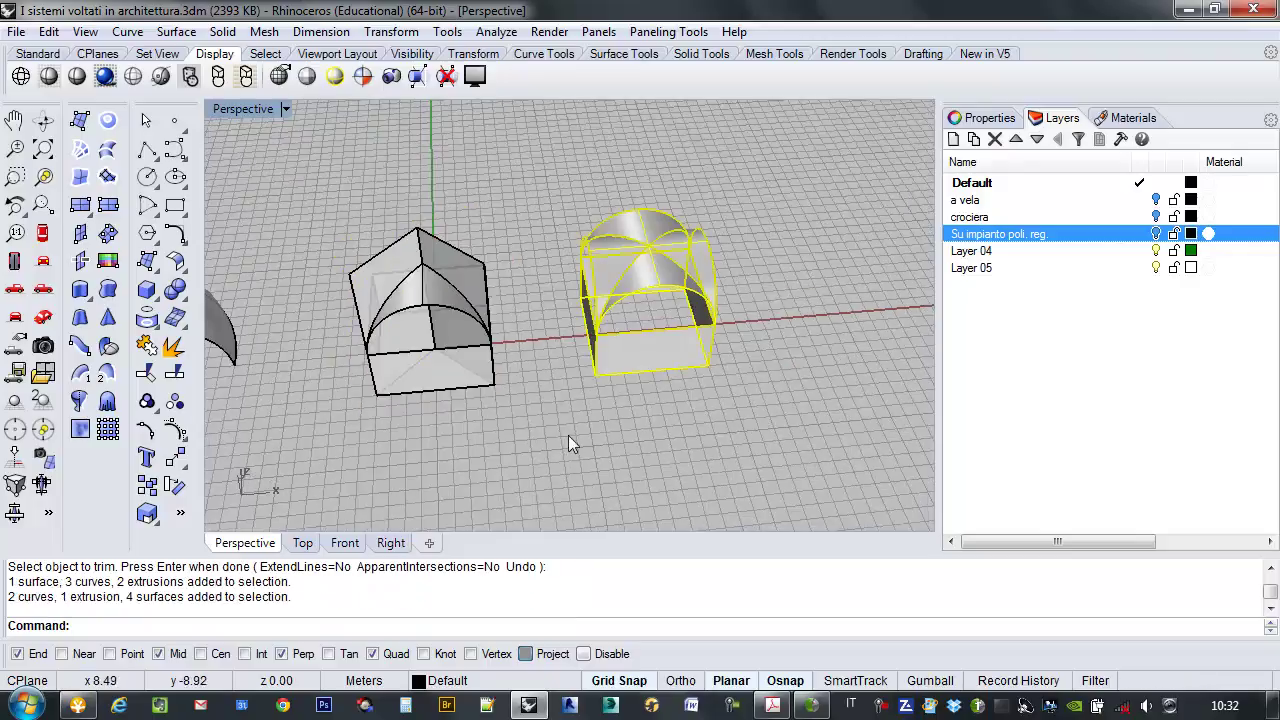
text(Move)
key(Return)
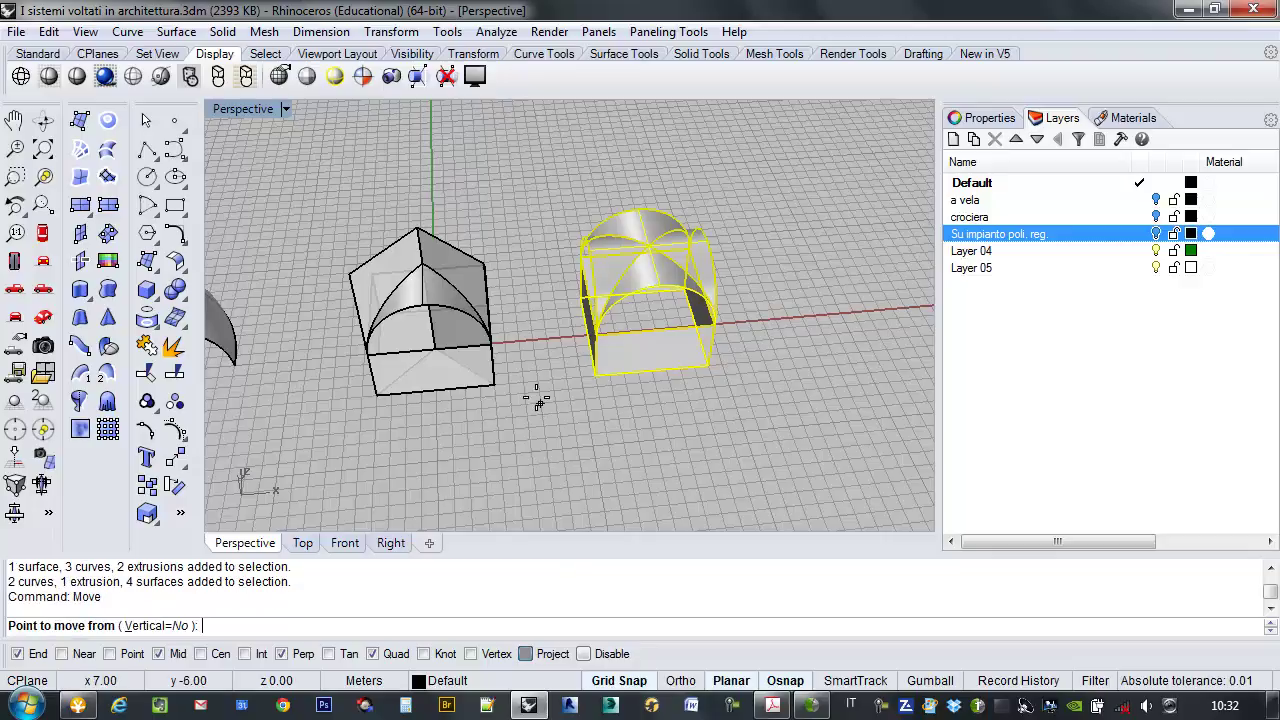
click(585, 442)
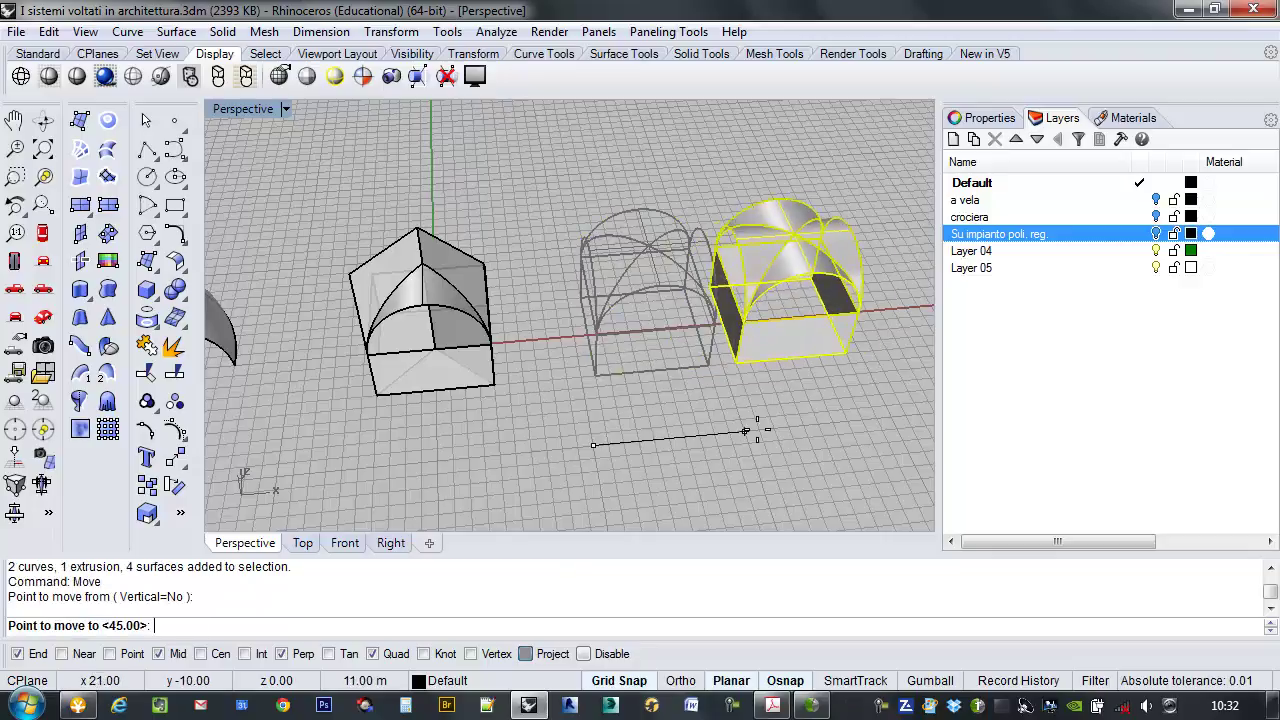
click(845, 423)
right_drag(700, 423, 569, 427)
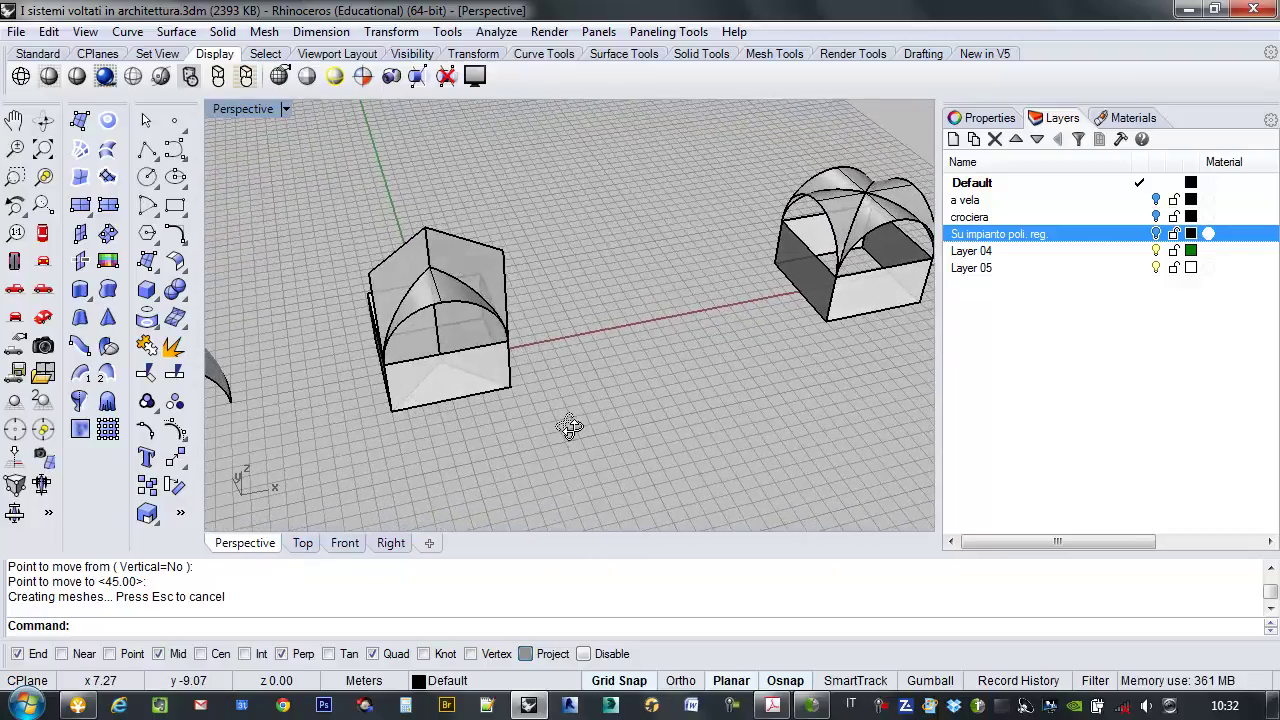
drag(535, 171, 332, 452)
text(Copy)
key(Return)
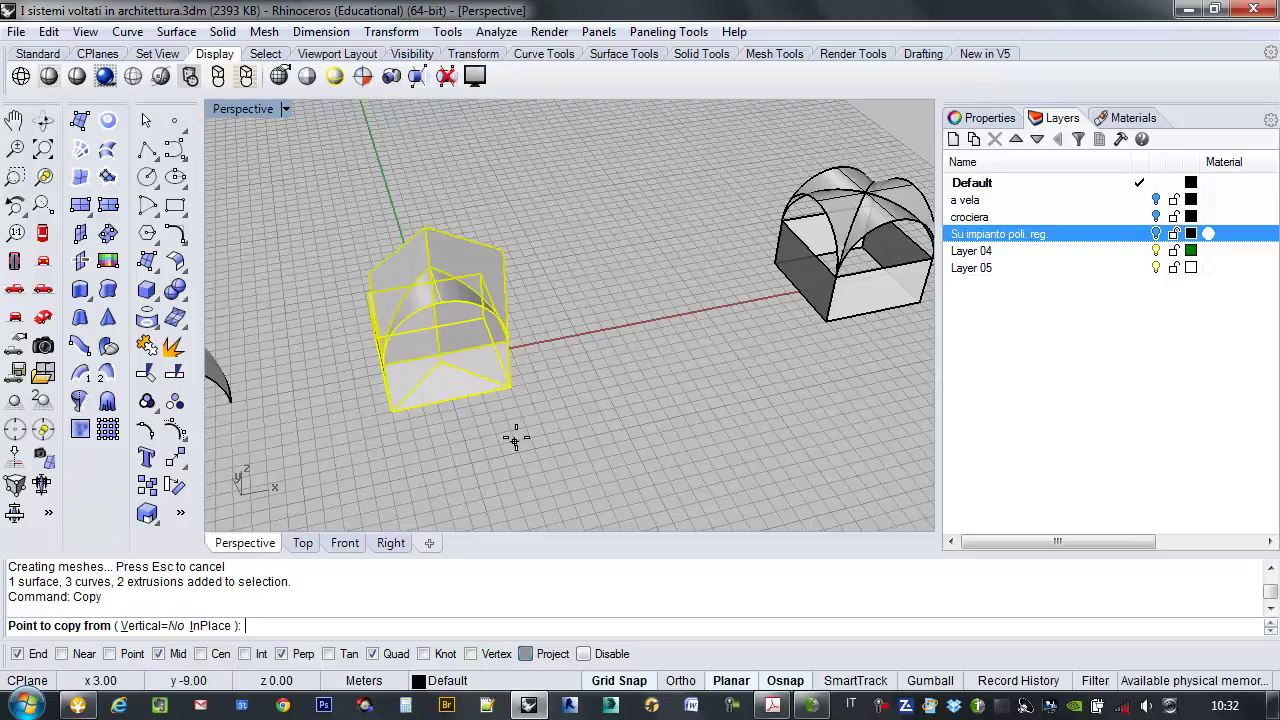
key(Escape)
key(Escape)
Delete the V-shaped vertical cutting surface, keeping the triangular web on the original walls.
right_drag(480, 320, 541, 265)
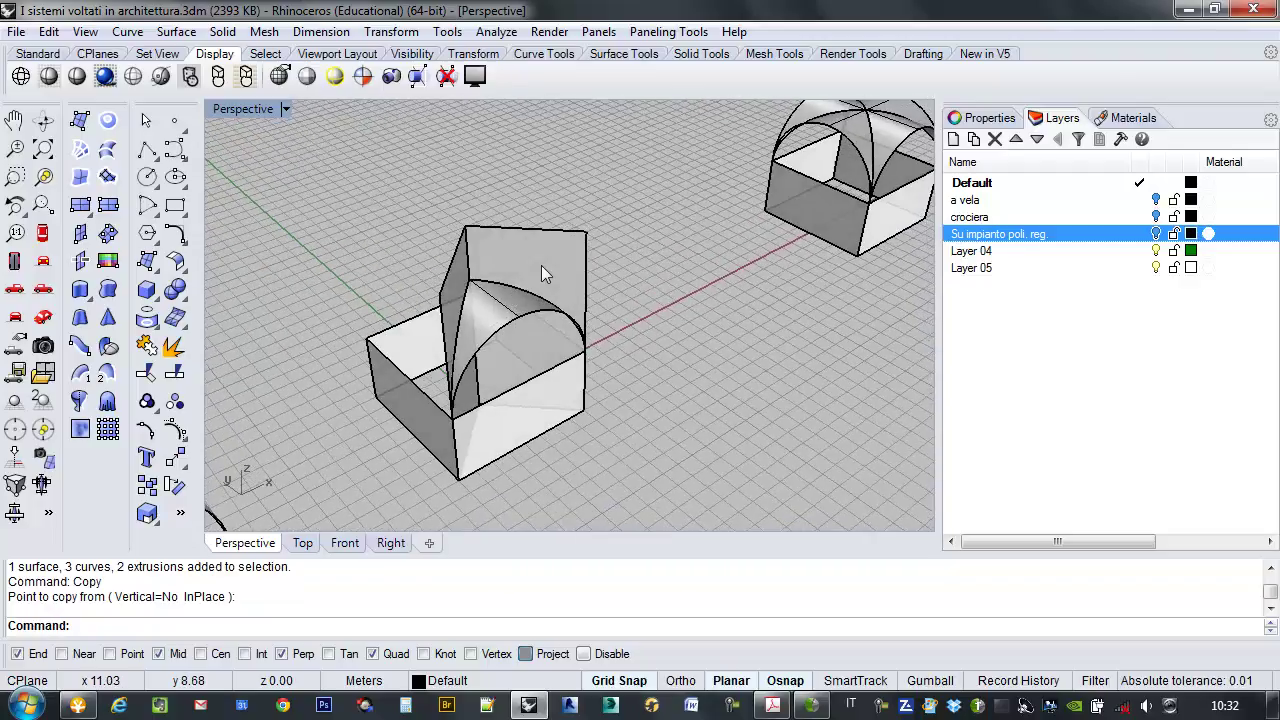
click(543, 262)
key(Delete)
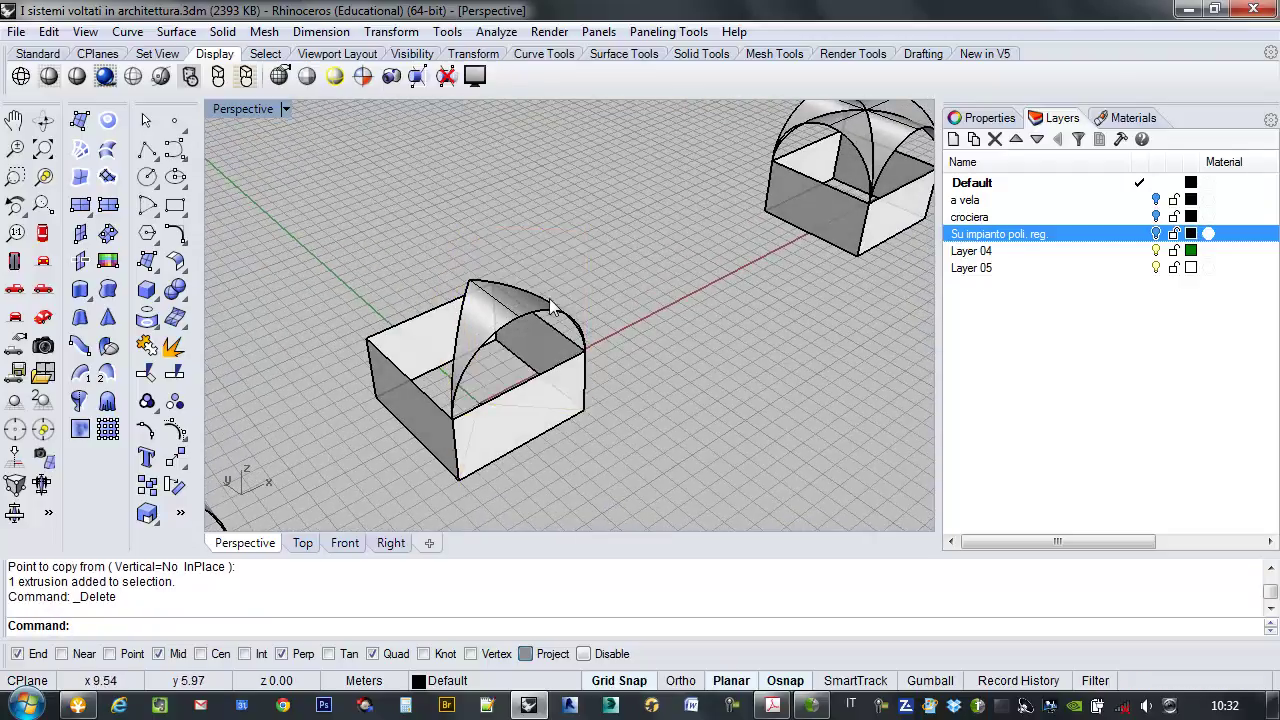
Polar array the triangular web about the square's centre in the top view with 4 items over 360 degrees, and return to the perspective view.
click(556, 300)
click(605, 374)
right_drag(612, 383, 725, 331)
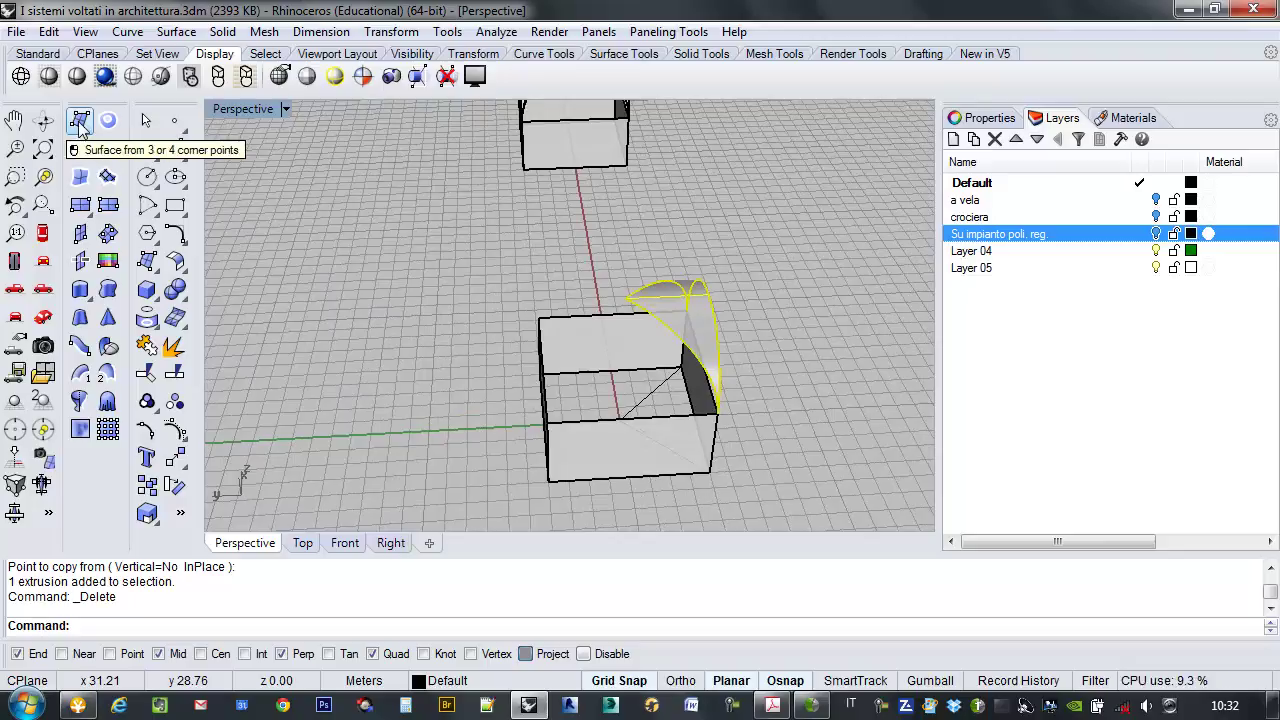
click(303, 543)
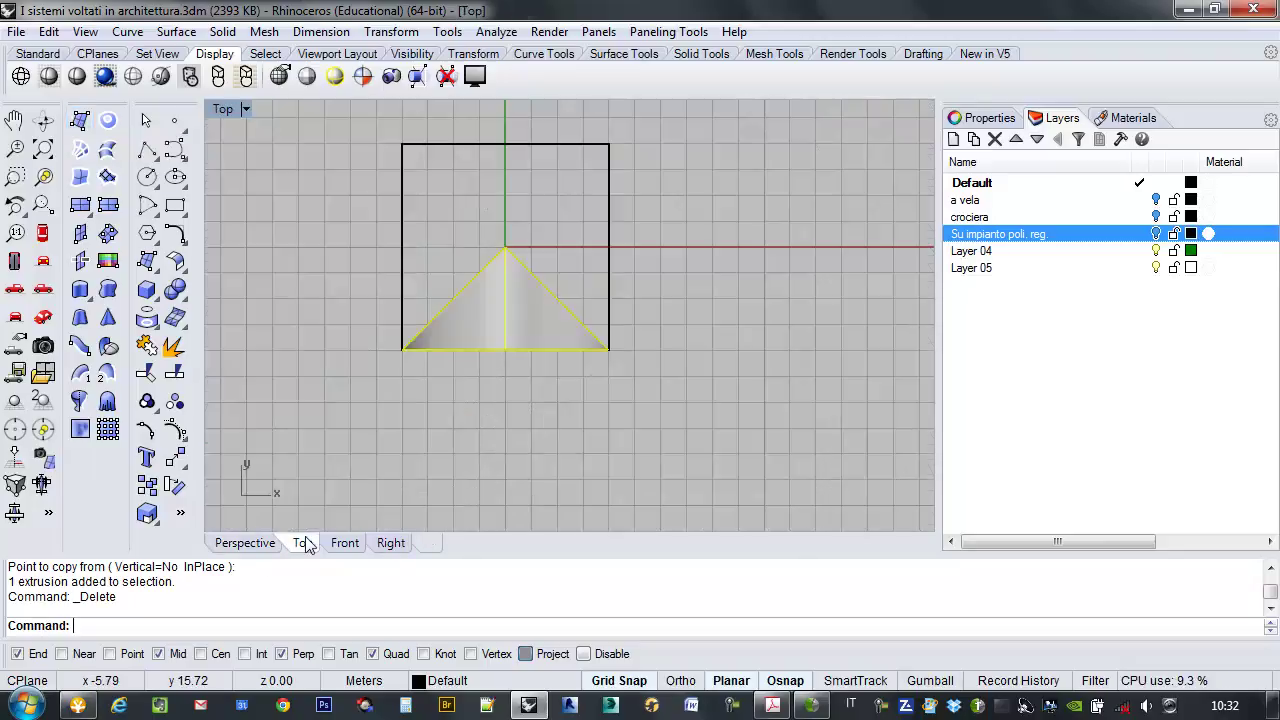
text(ArrayPolar)
key(Return)
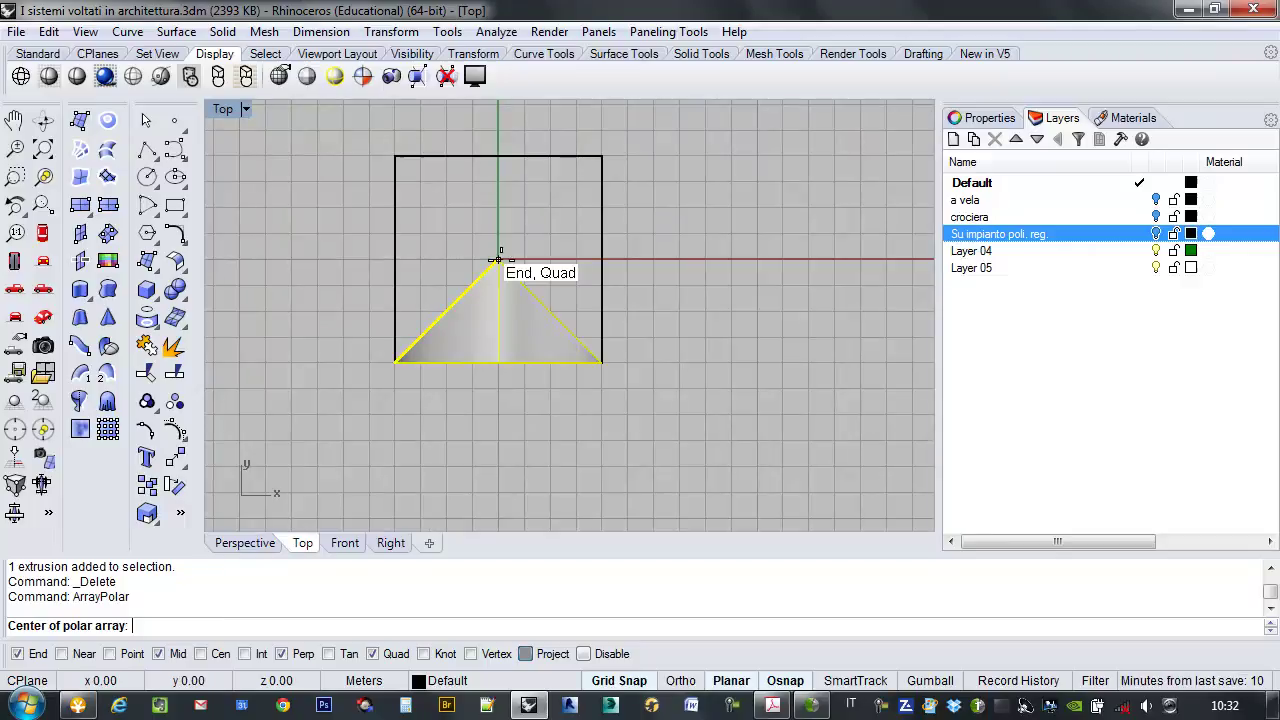
click(498, 259)
key(Return)
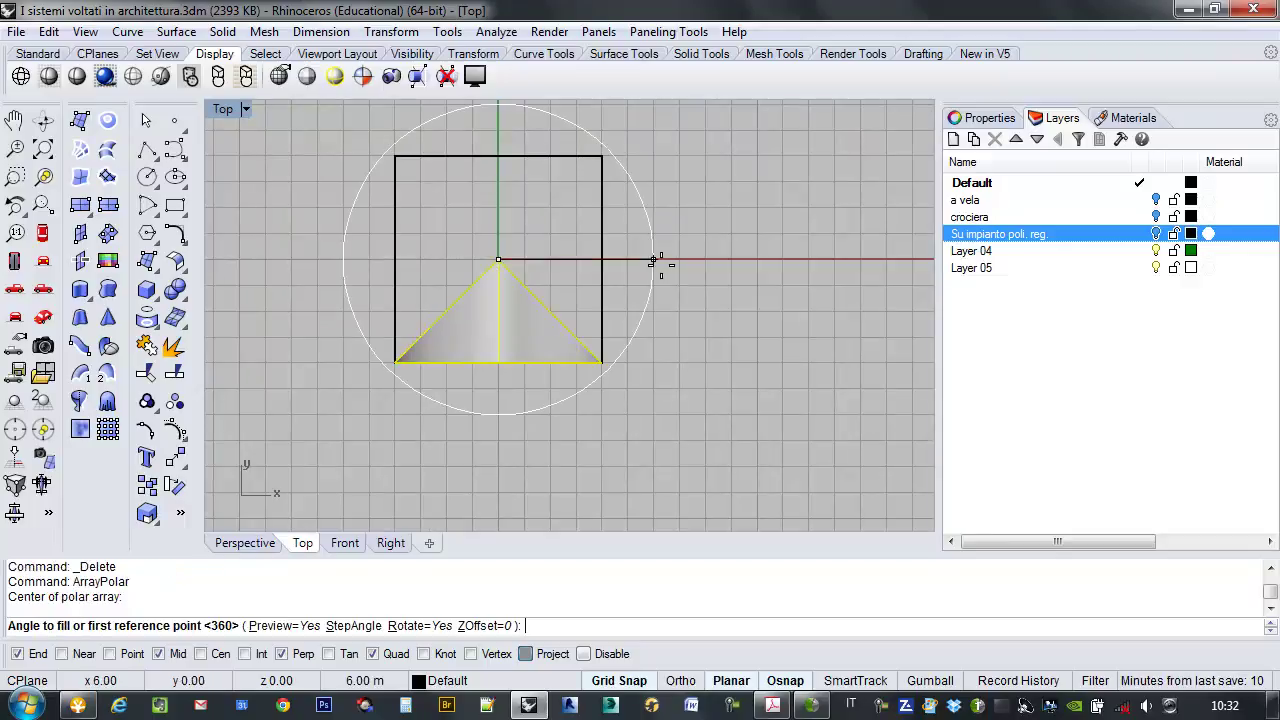
key(Return)
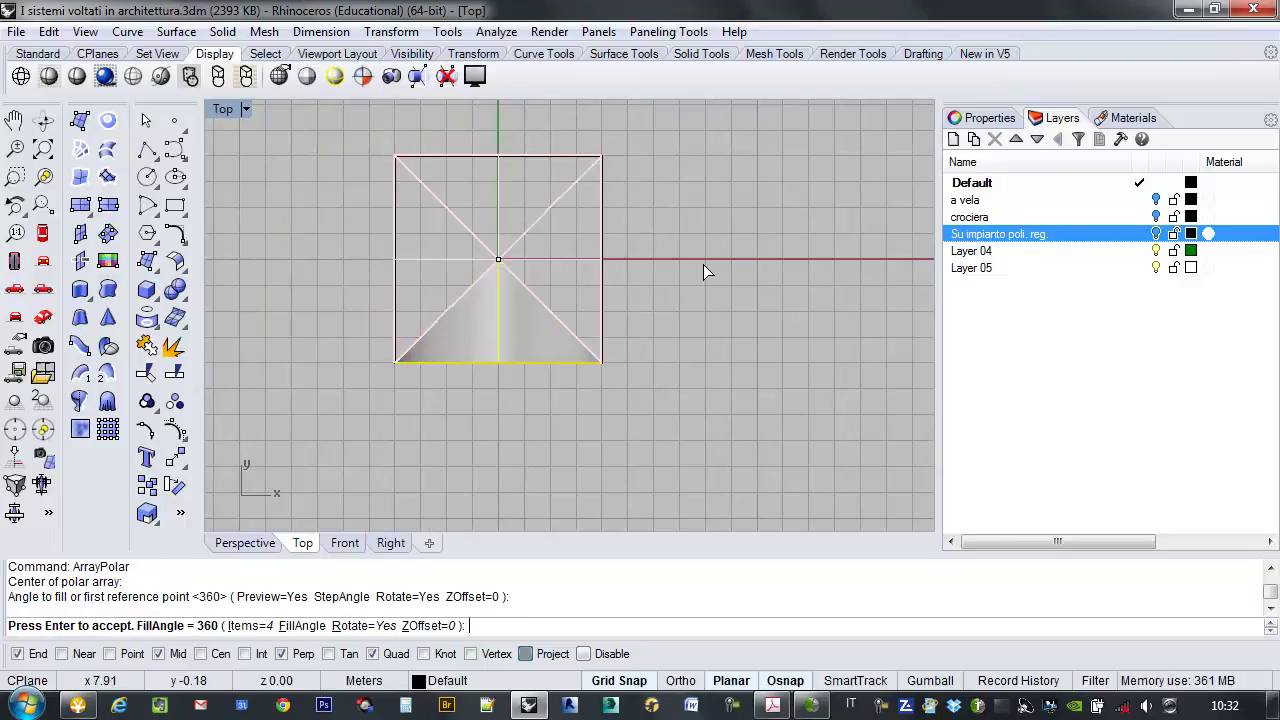
key(Return)
scroll(621, 297, down, 2)
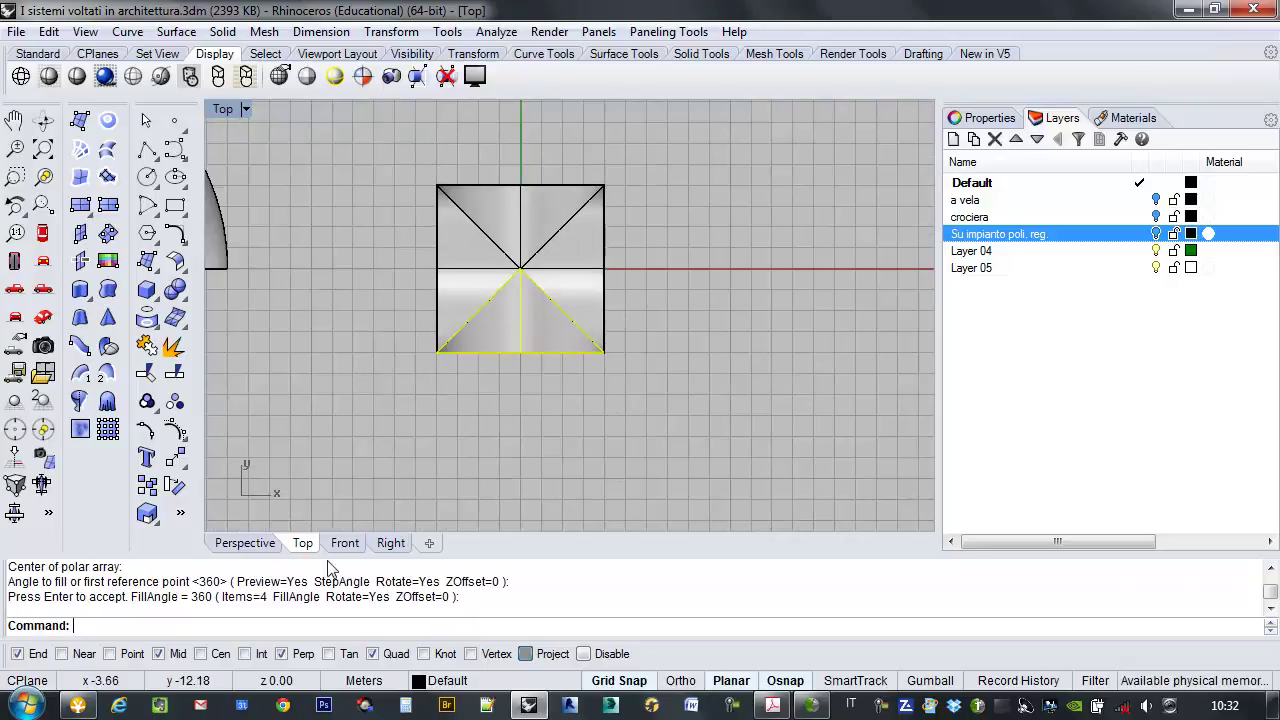
click(245, 543)
right_drag(494, 422, 671, 321)
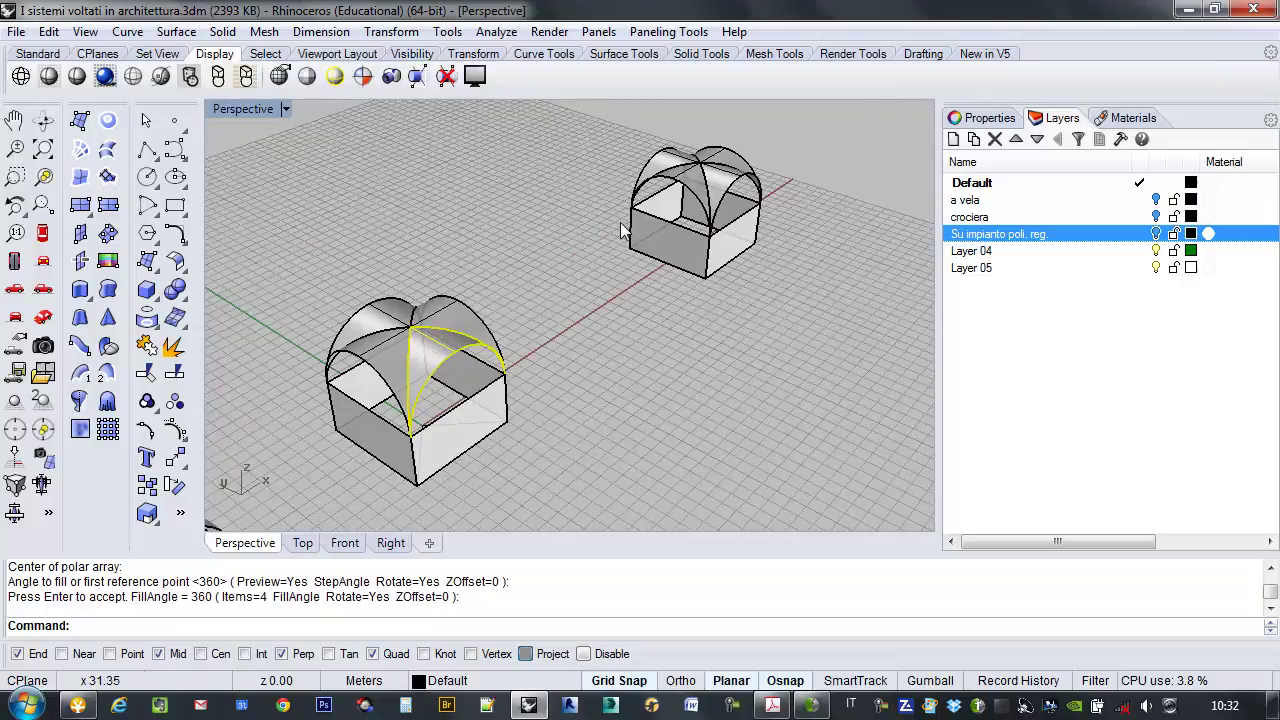
right_drag(724, 158, 617, 185)
right_drag(509, 283, 385, 354)
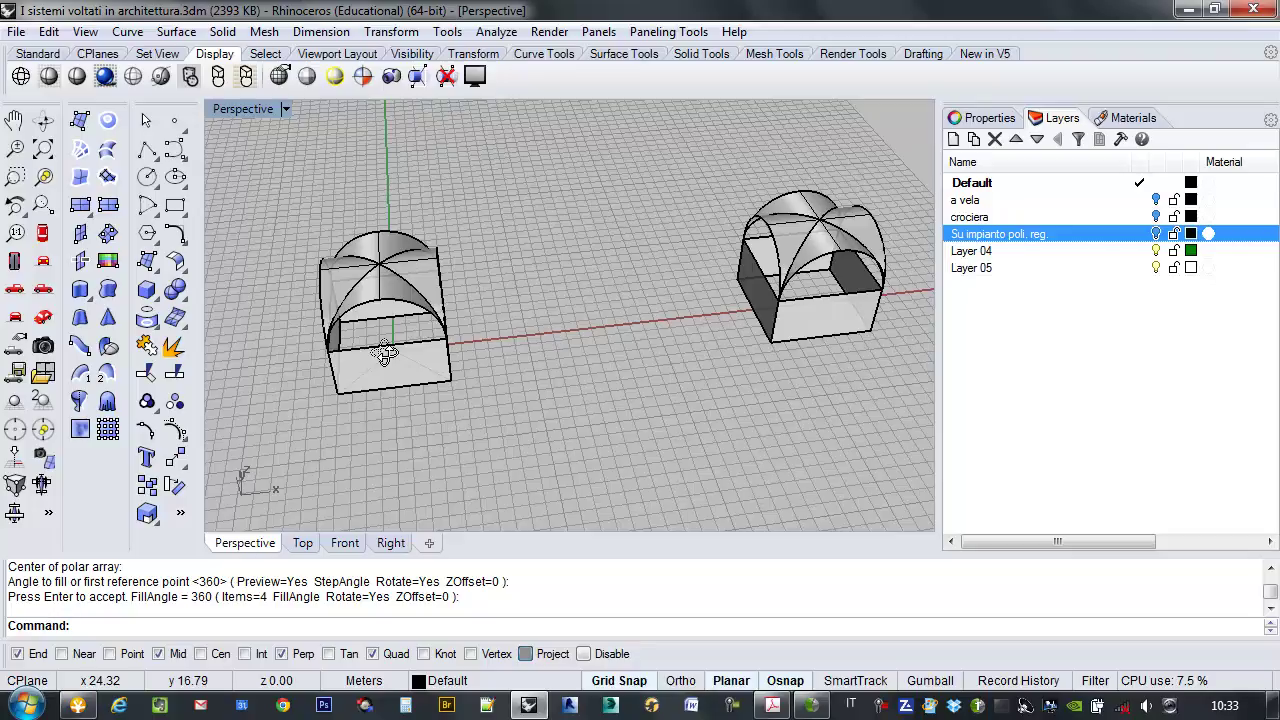
Draw an inscribed five-sided polygon with a 6 m radius on the ground plane in front of the original cross vault, one corner towards the vault.
right_drag(384, 352, 472, 308)
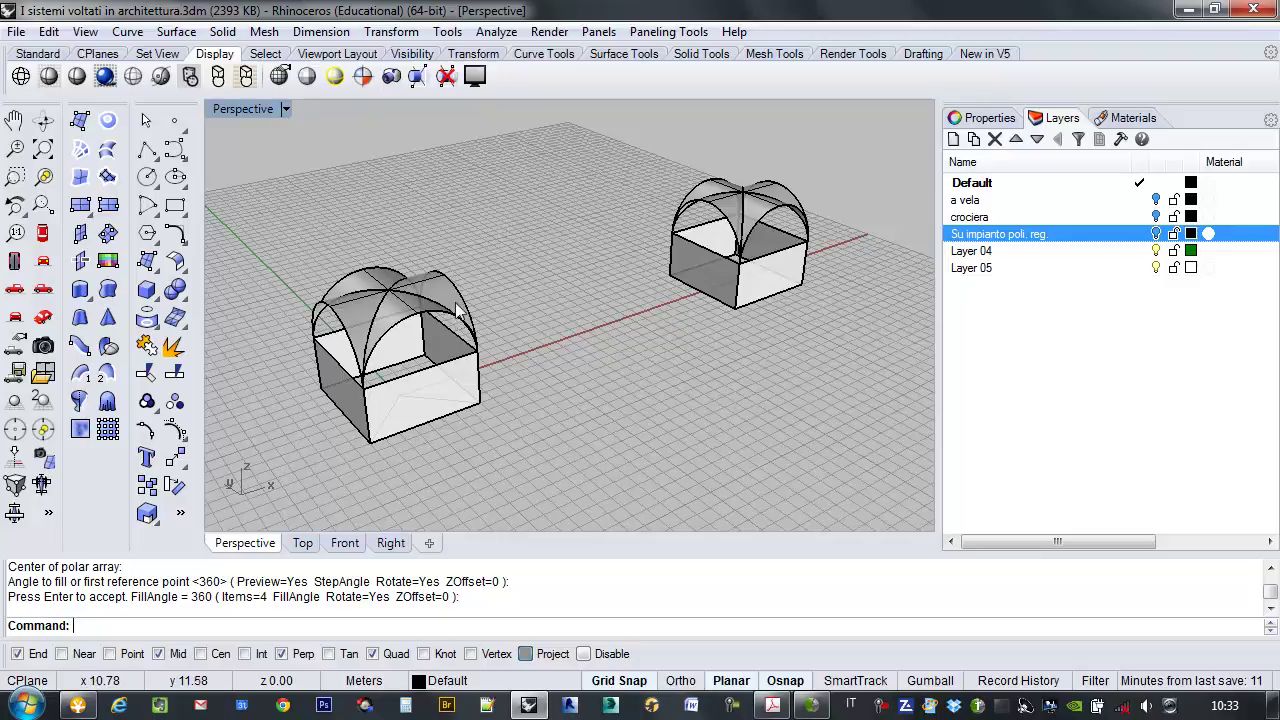
right_drag(462, 340, 634, 286)
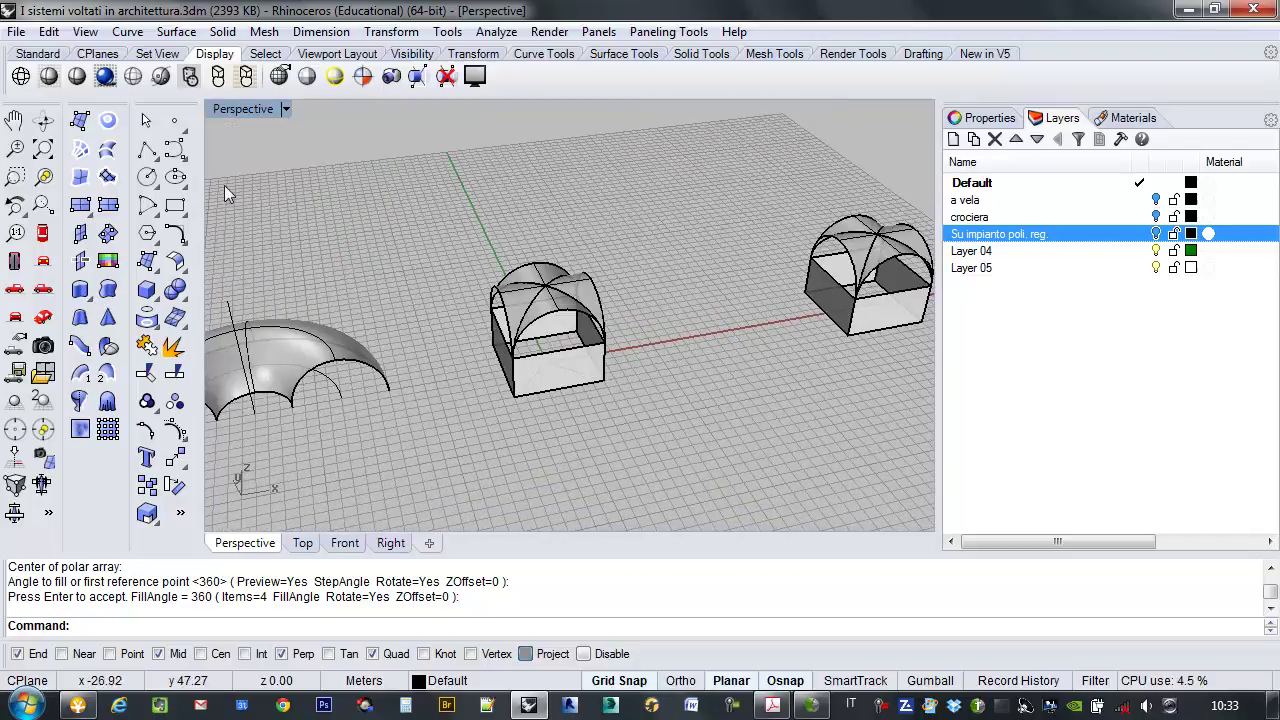
click(147, 238)
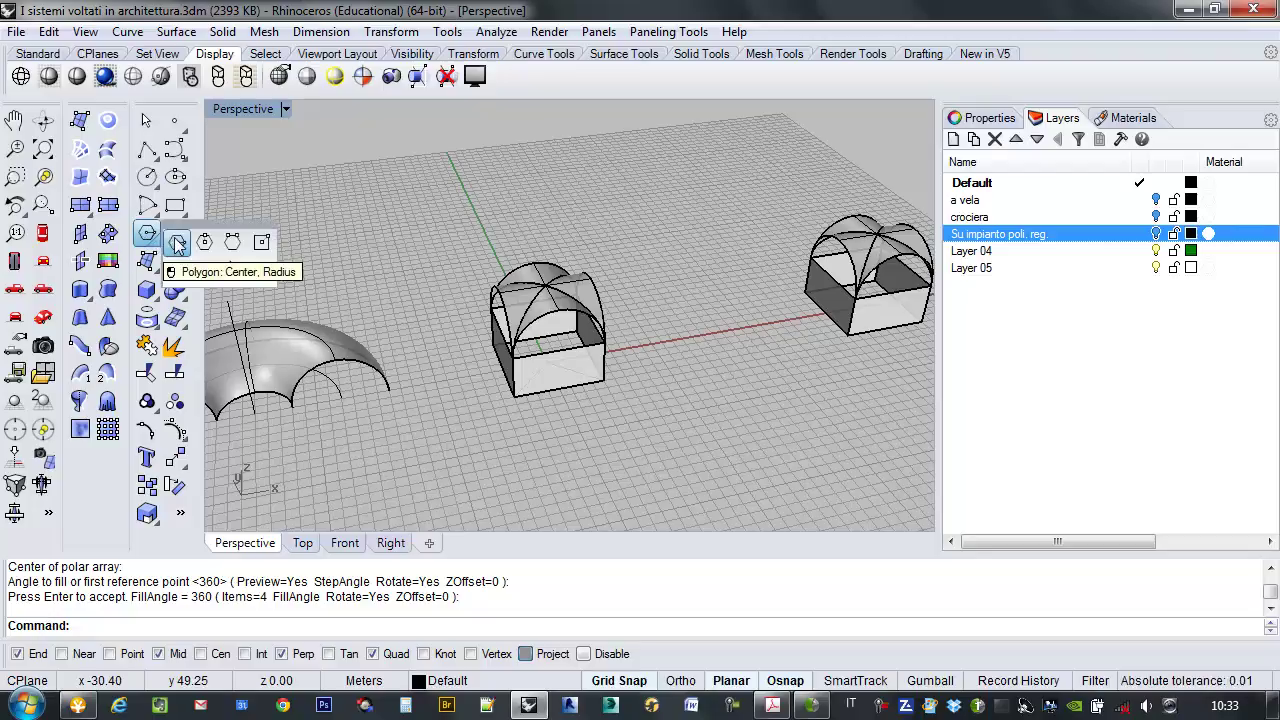
click(176, 243)
click(232, 627)
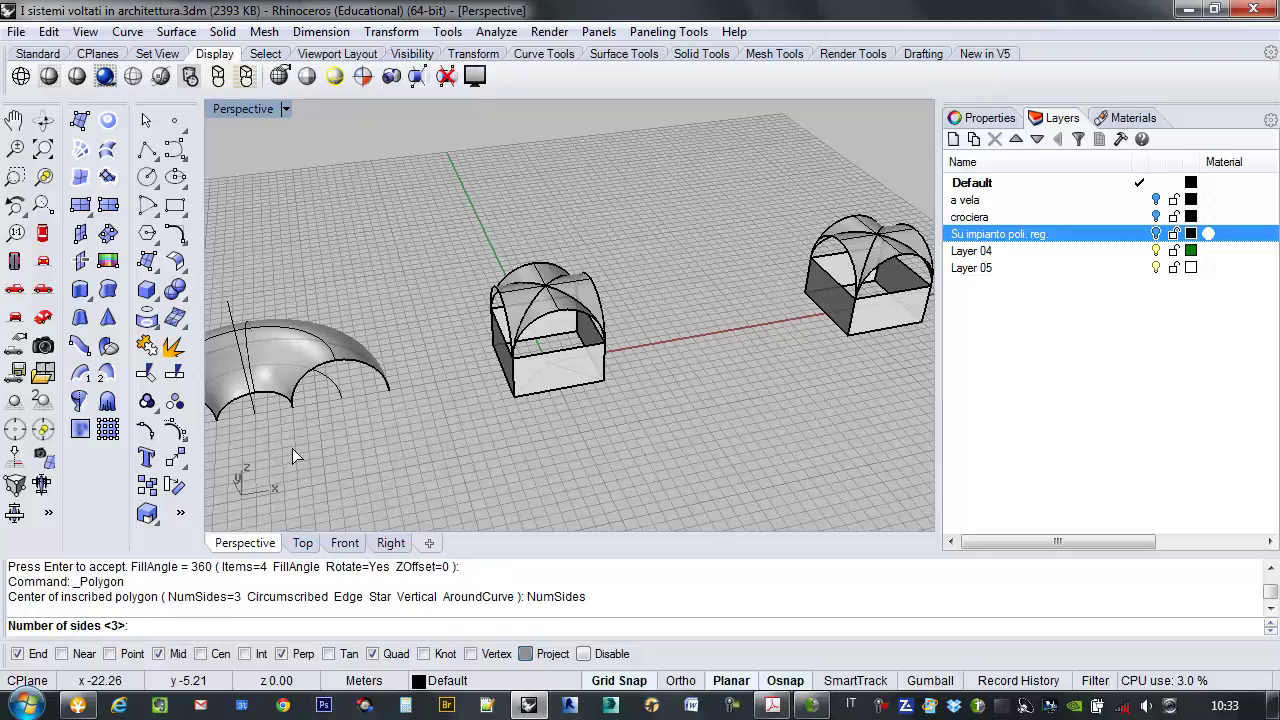
text(5)
key(Return)
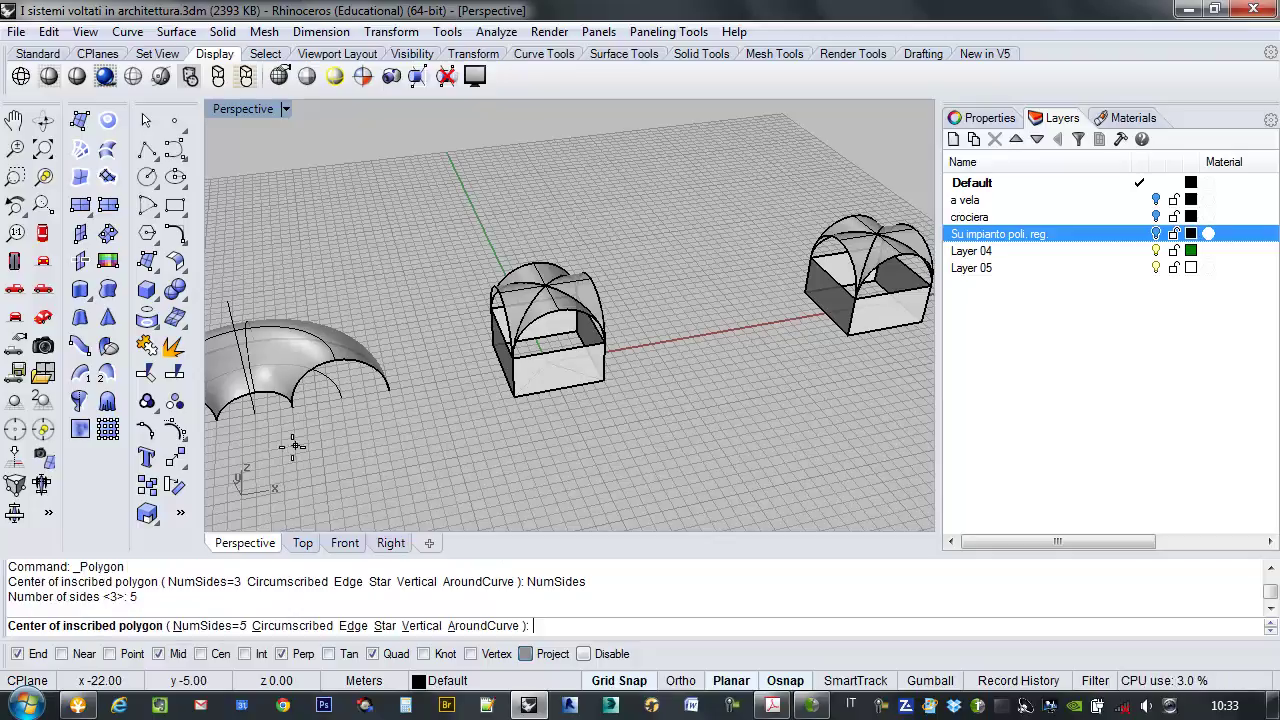
click(604, 483)
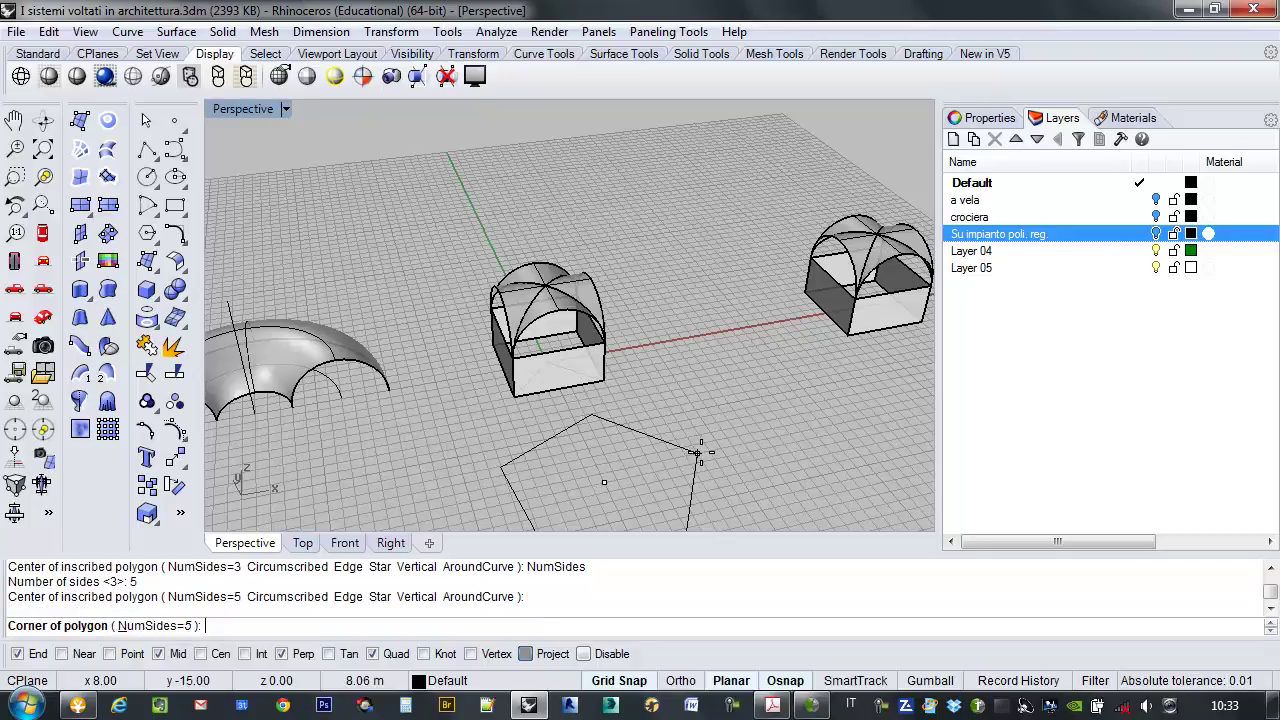
scroll(600, 486, down, 3)
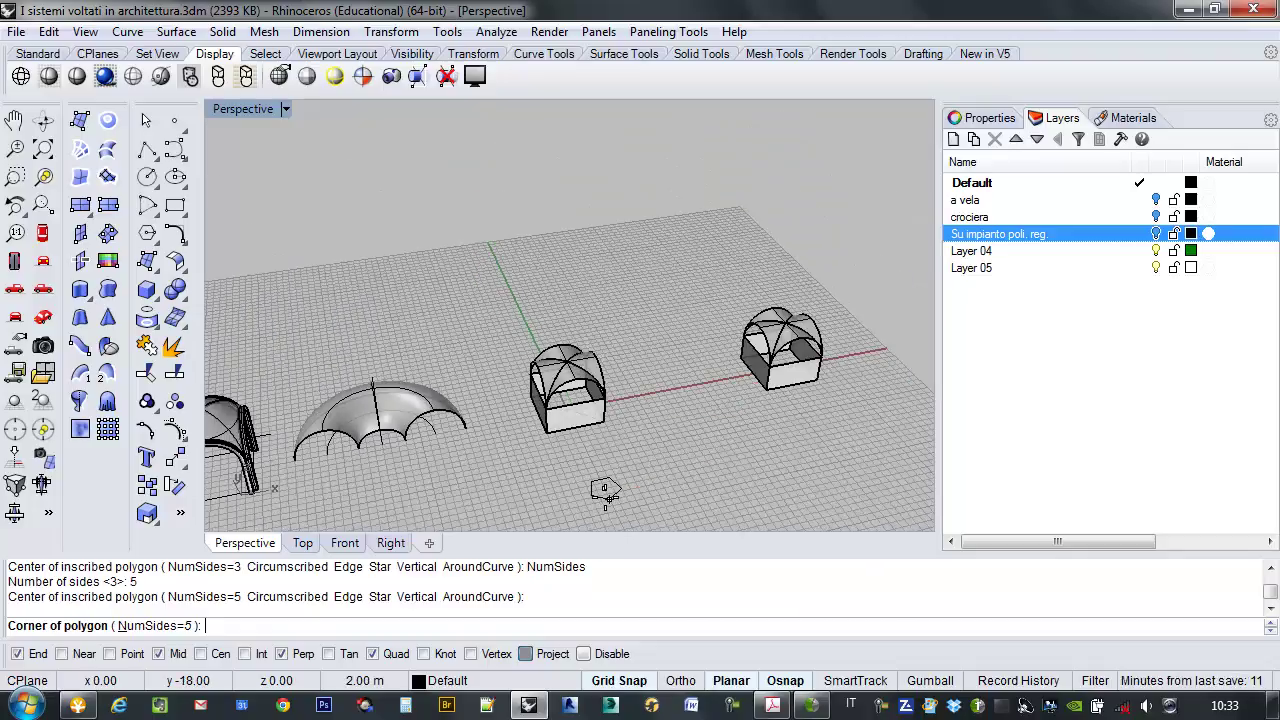
scroll(592, 461, up, 2)
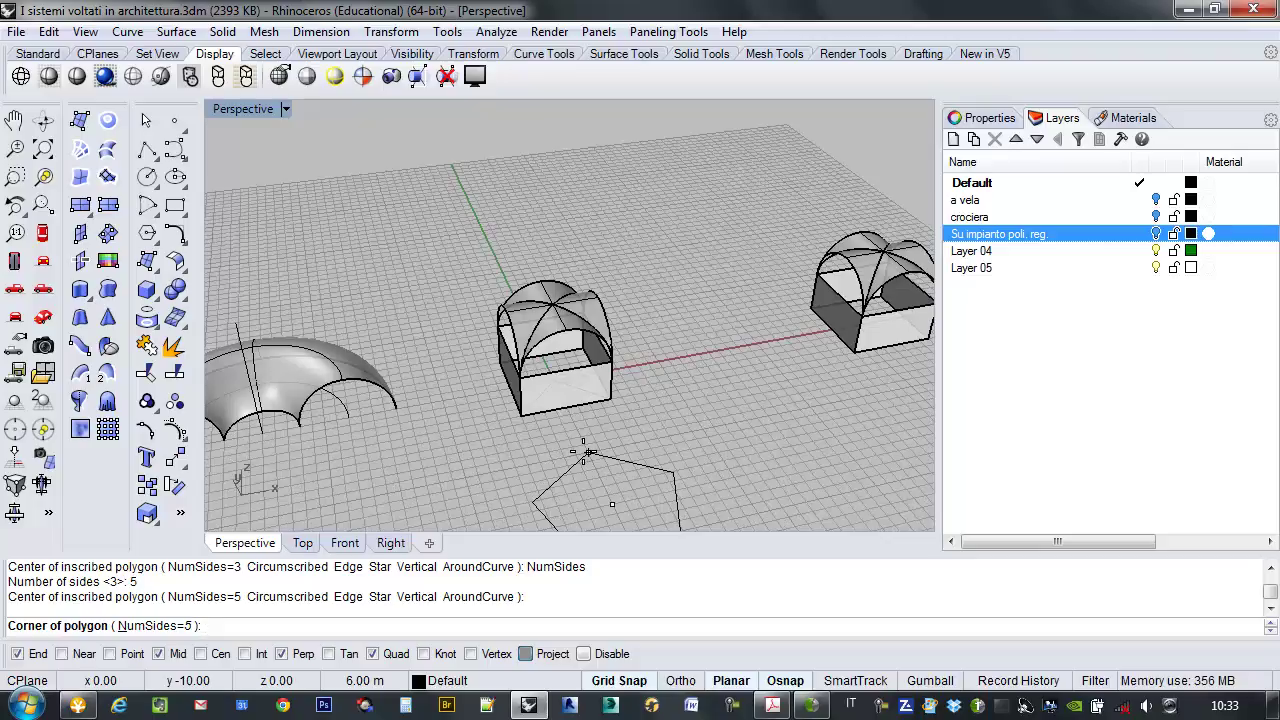
click(589, 452)
scroll(615, 521, down, 2)
scroll(622, 441, up, 4)
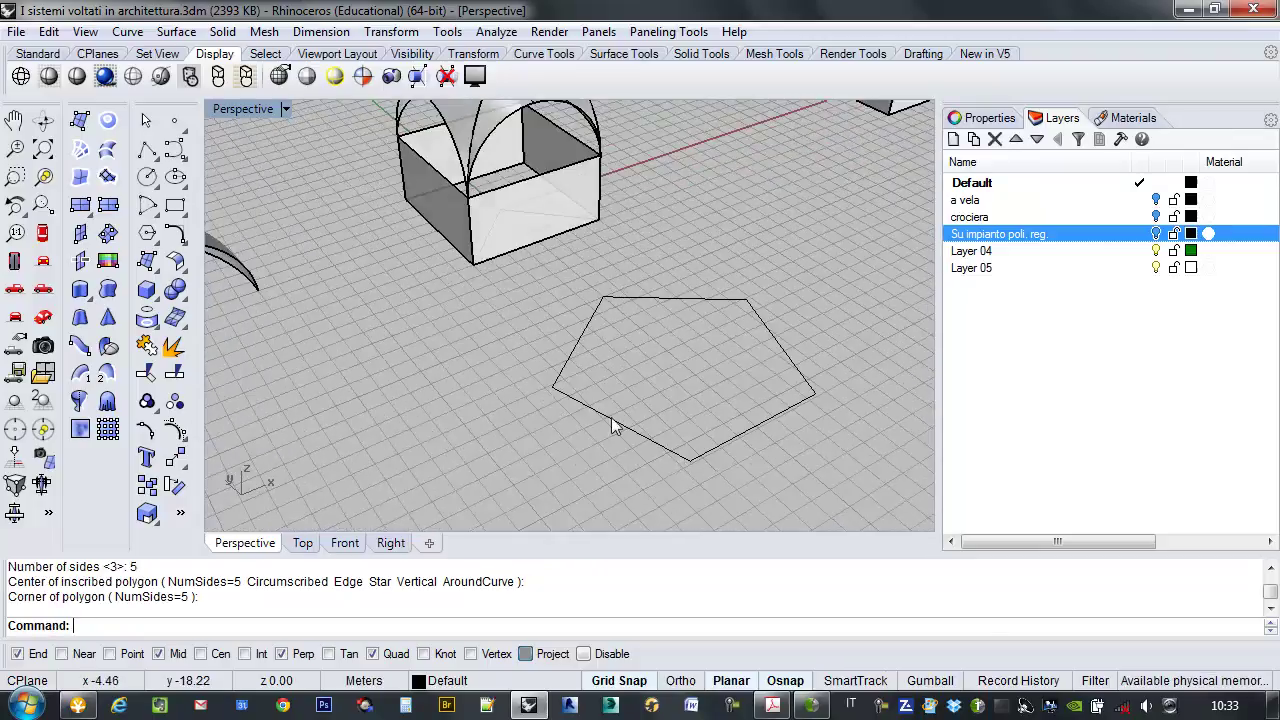
Compare the pentagon's plan with the square cross vault, first in the perspective view and again in the top view.
scroll(634, 435, down, 3)
scroll(650, 382, up, 2)
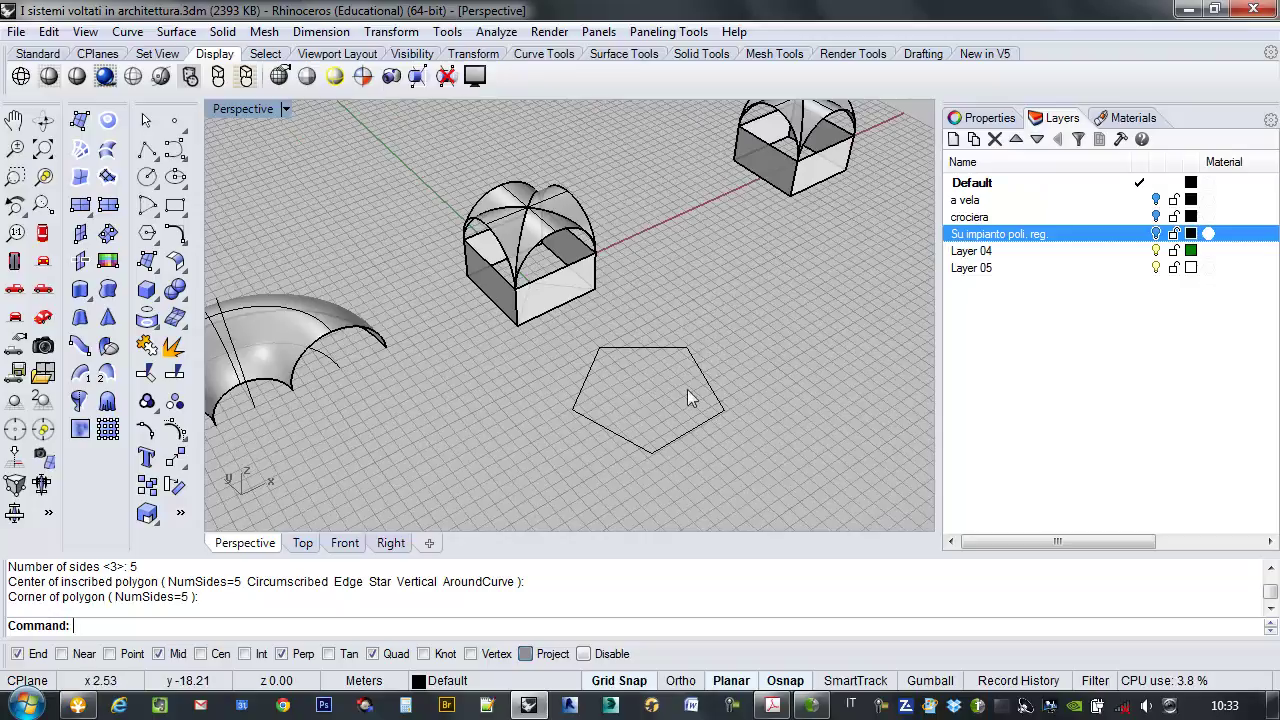
scroll(743, 415, up, 5)
right_drag(703, 380, 732, 427)
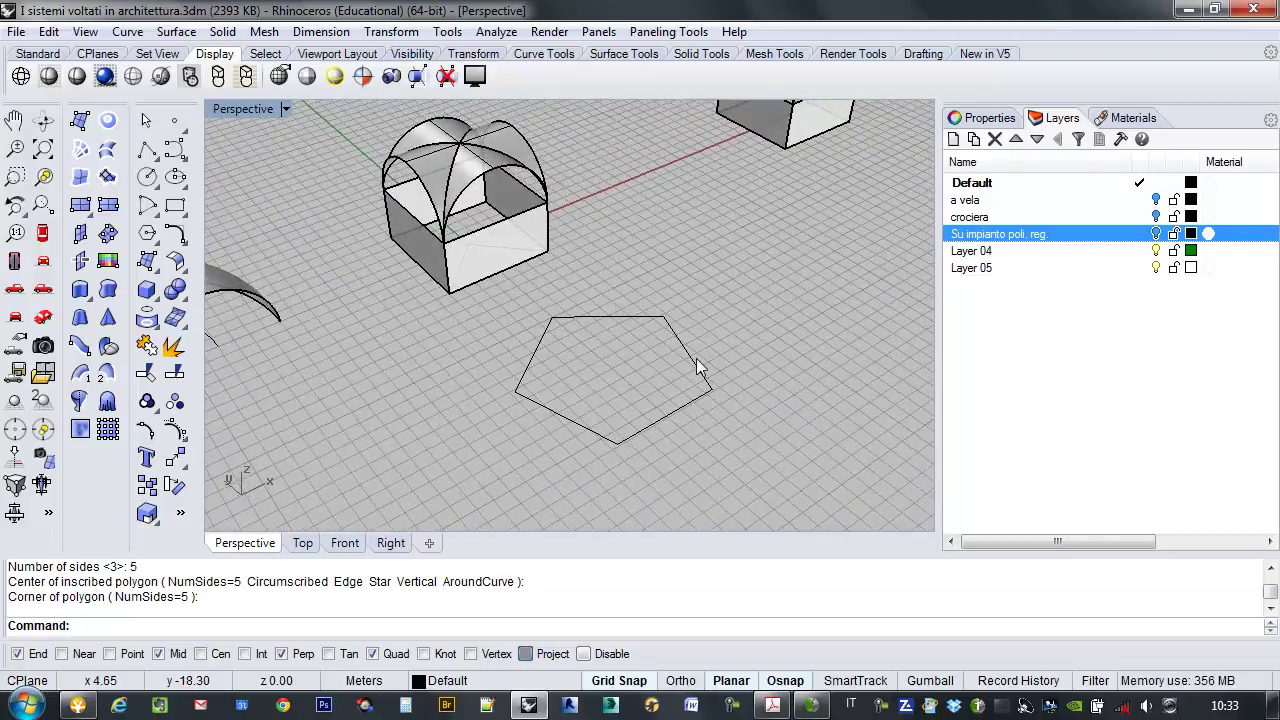
right_drag(751, 371, 472, 228)
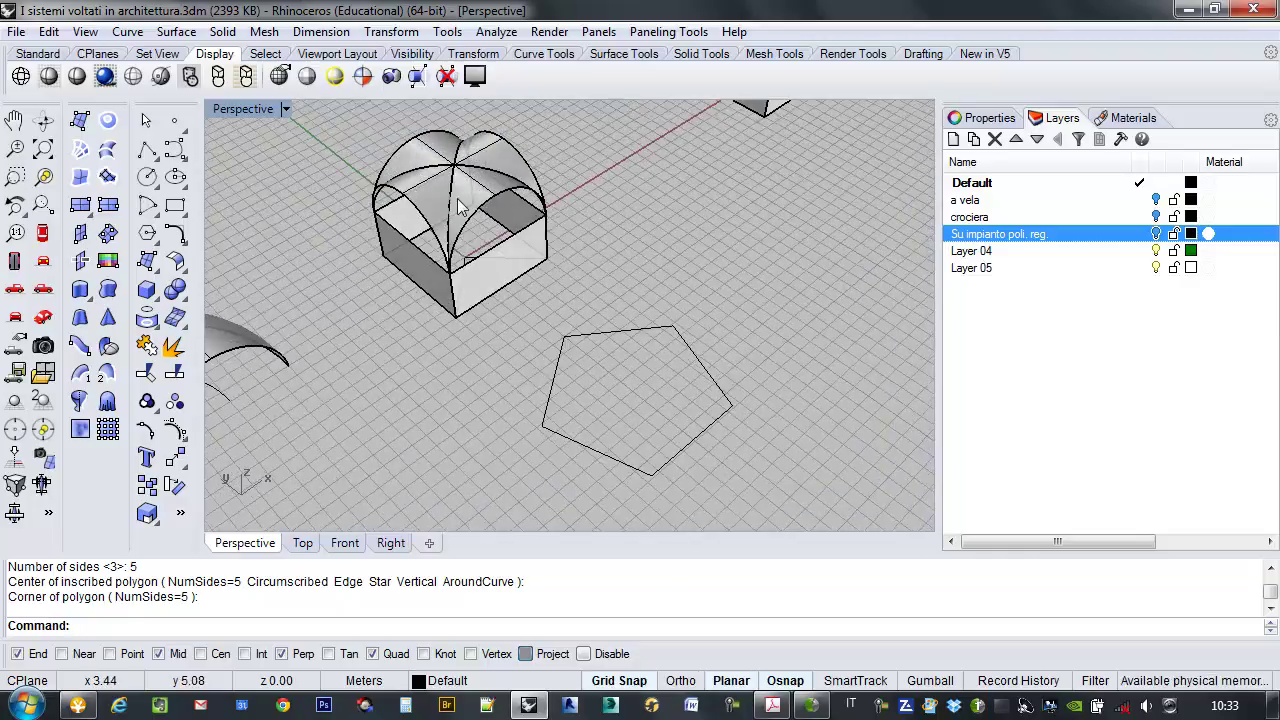
click(457, 183)
click(616, 291)
right_drag(616, 291, 572, 316)
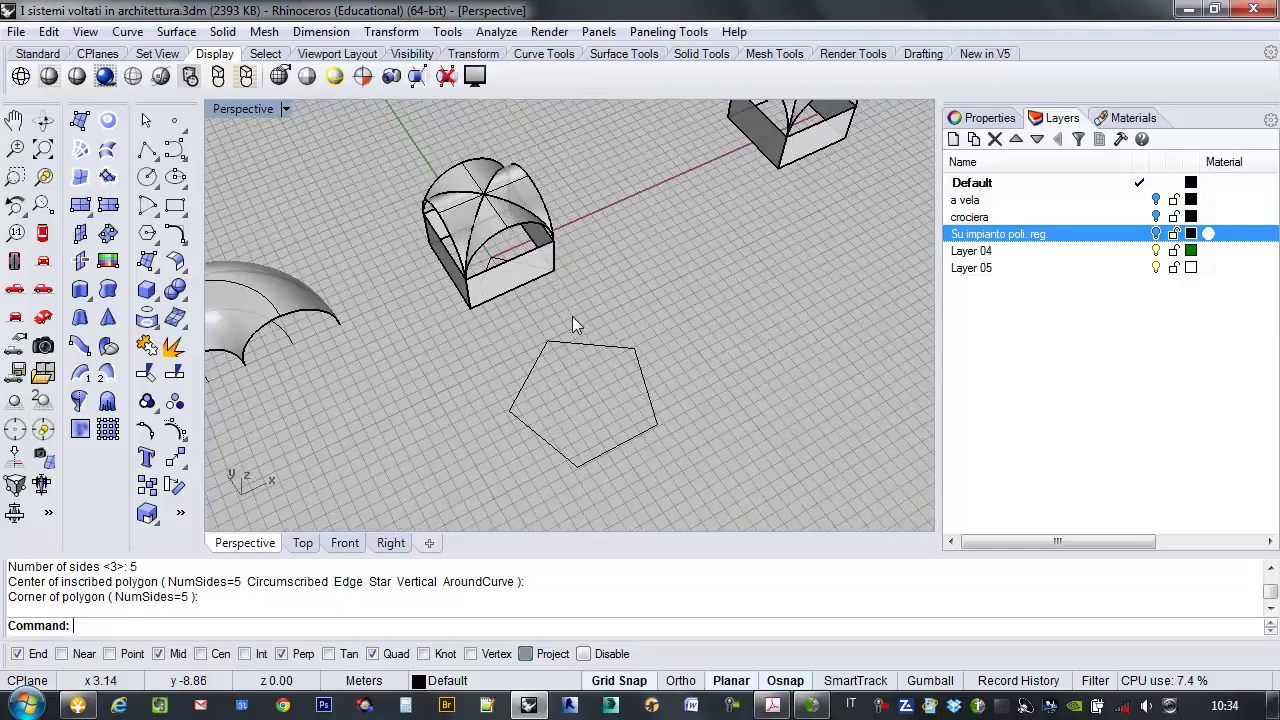
click(302, 542)
scroll(560, 378, down, 2)
right_drag(580, 362, 568, 261)
scroll(537, 202, up, 2)
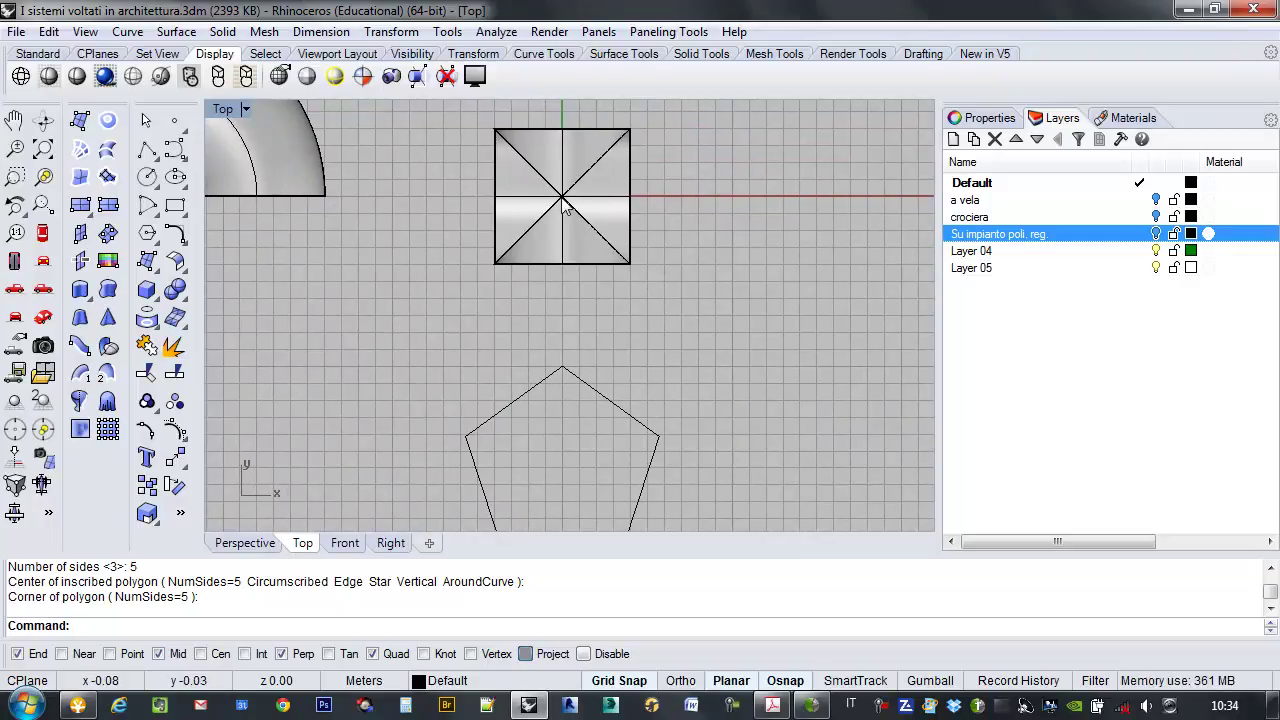
right_drag(601, 335, 642, 270)
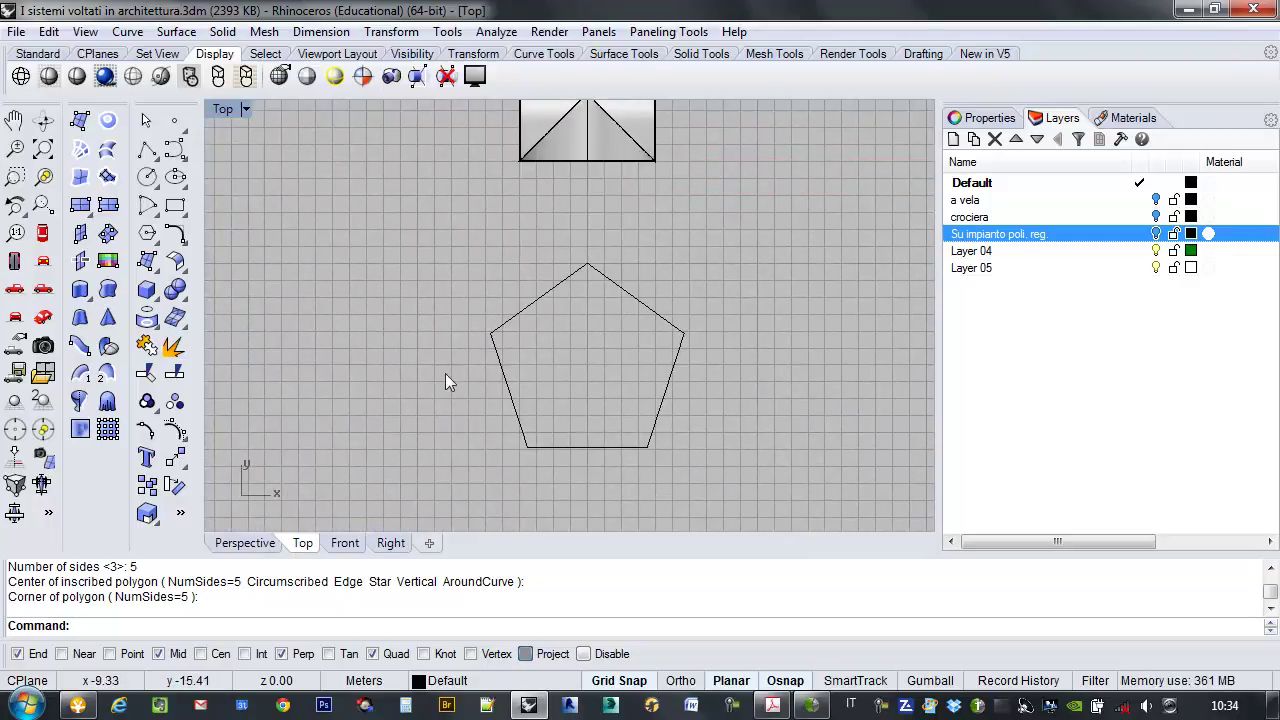
right_drag(589, 346, 564, 308)
right_drag(598, 210, 602, 314)
scroll(585, 270, down, 2)
right_drag(591, 268, 599, 237)
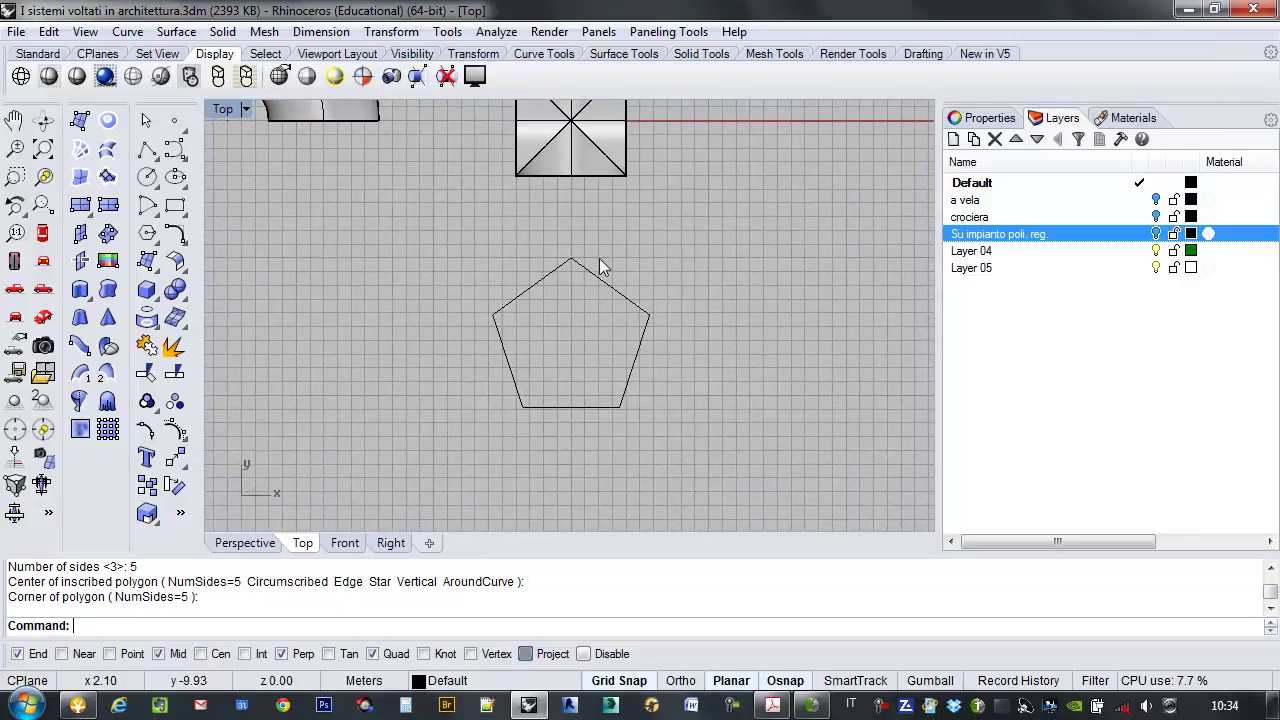
Draw two straight polylines from the ends of the pentagon's base side to the midpoints of their opposite sides, crossing at the centre.
click(148, 148)
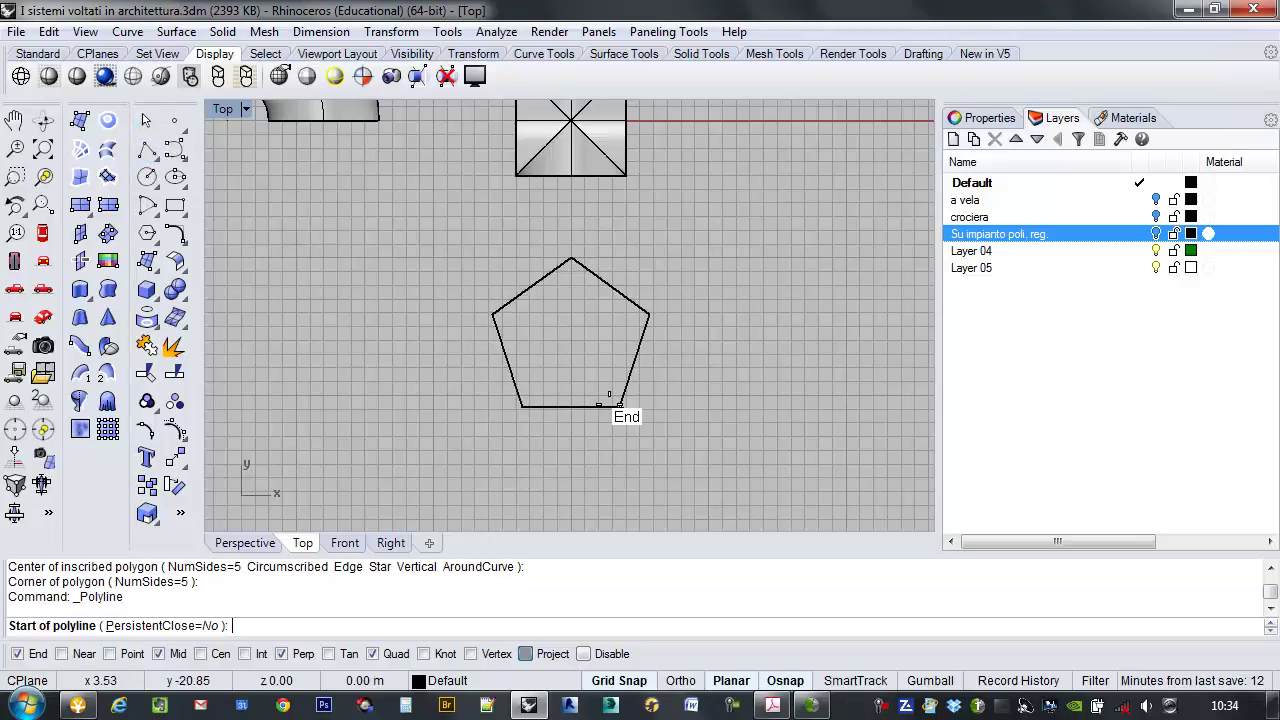
scroll(694, 354, up, 3)
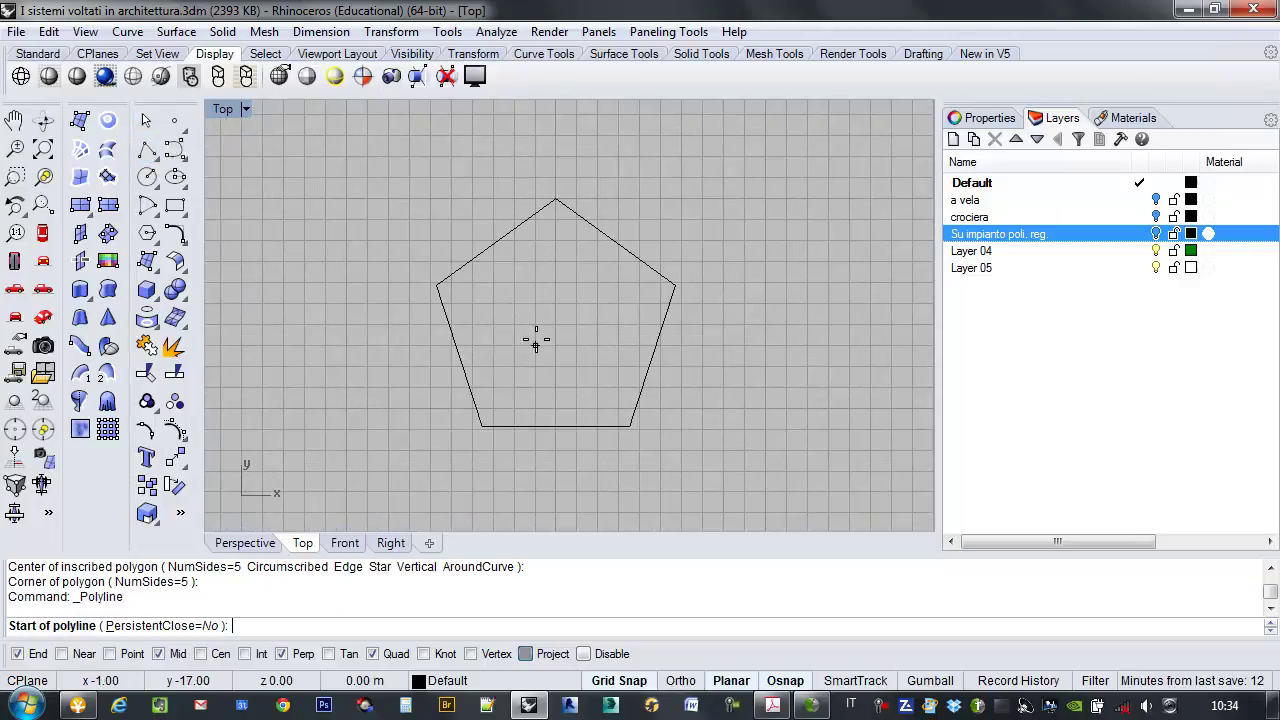
click(482, 426)
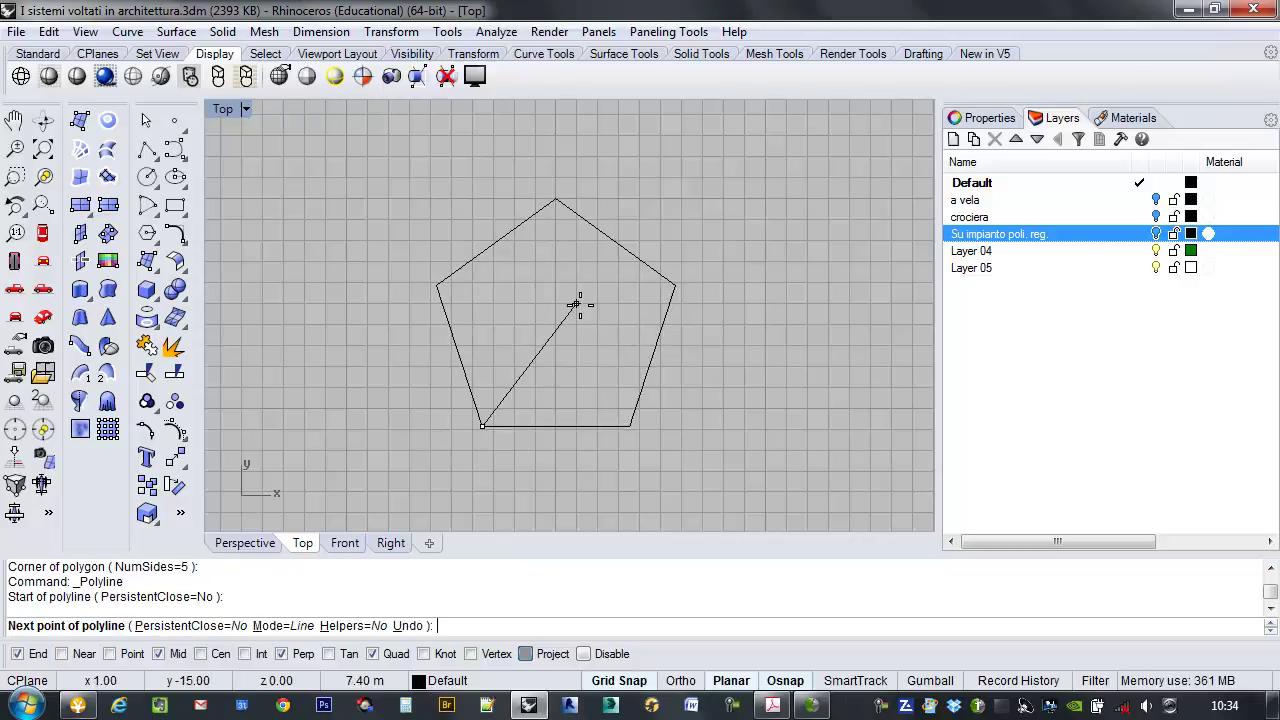
click(615, 243)
key(Return)
key(Return)
click(629, 426)
click(495, 244)
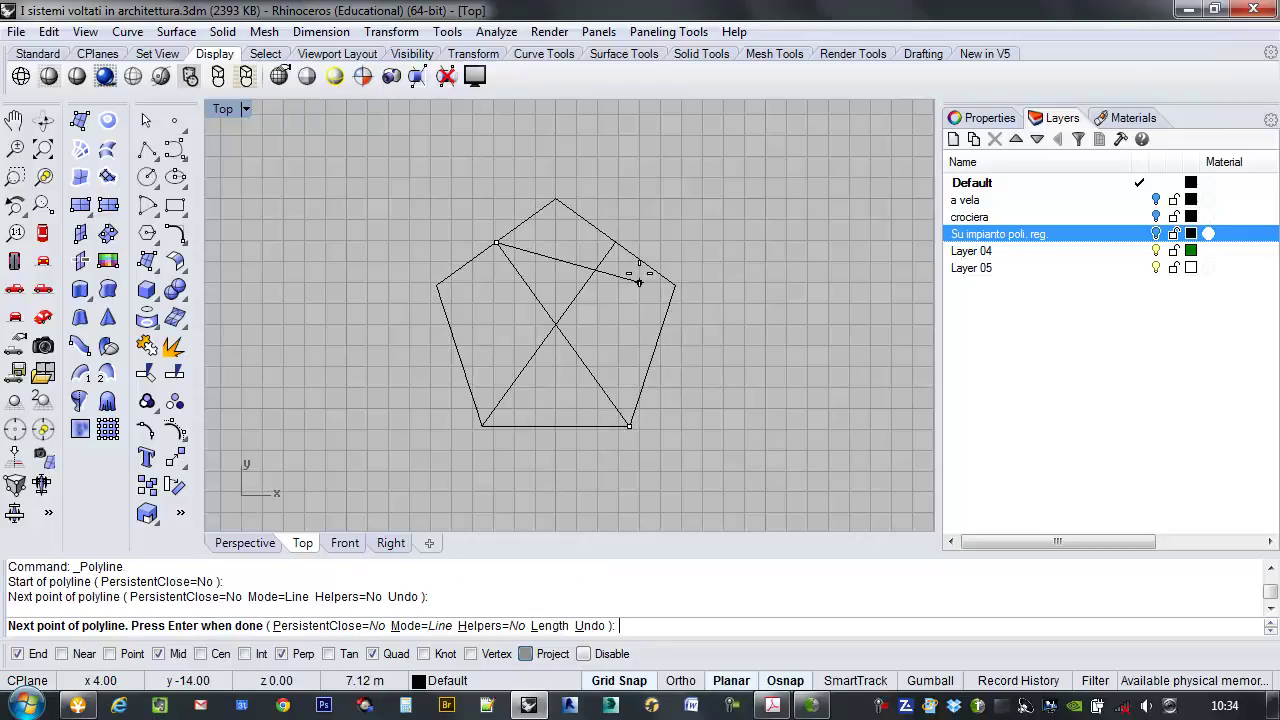
key(Return)
Draw a three-point circle through the pentagon's corners, circumscribing it.
scroll(604, 318, up, 2)
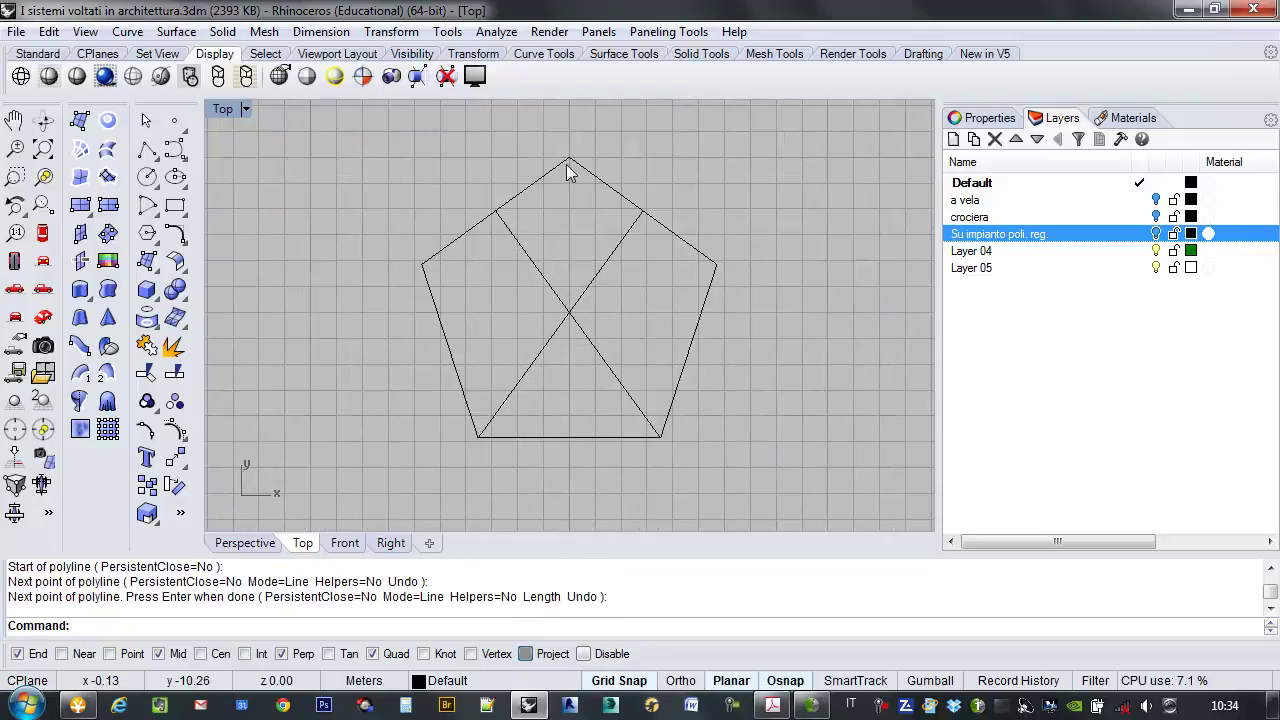
scroll(604, 279, down, 2)
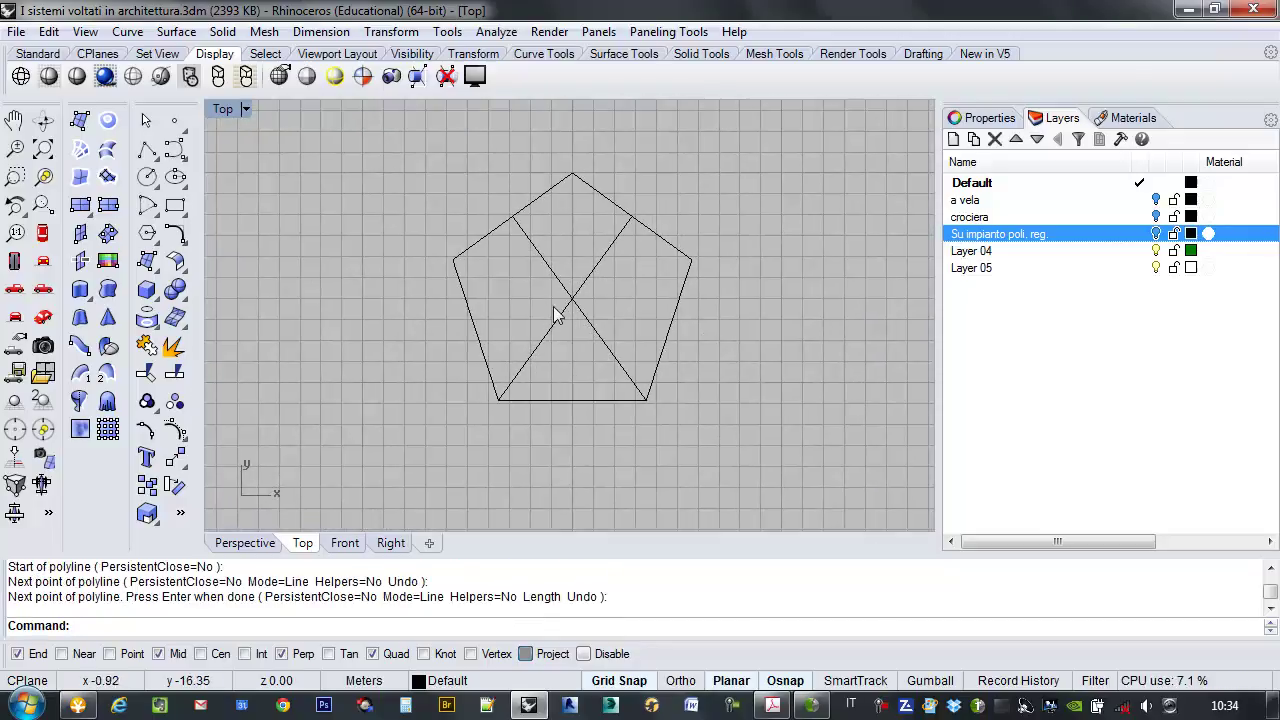
scroll(578, 312, up, 1)
scroll(578, 308, down, 1)
right_drag(668, 306, 669, 294)
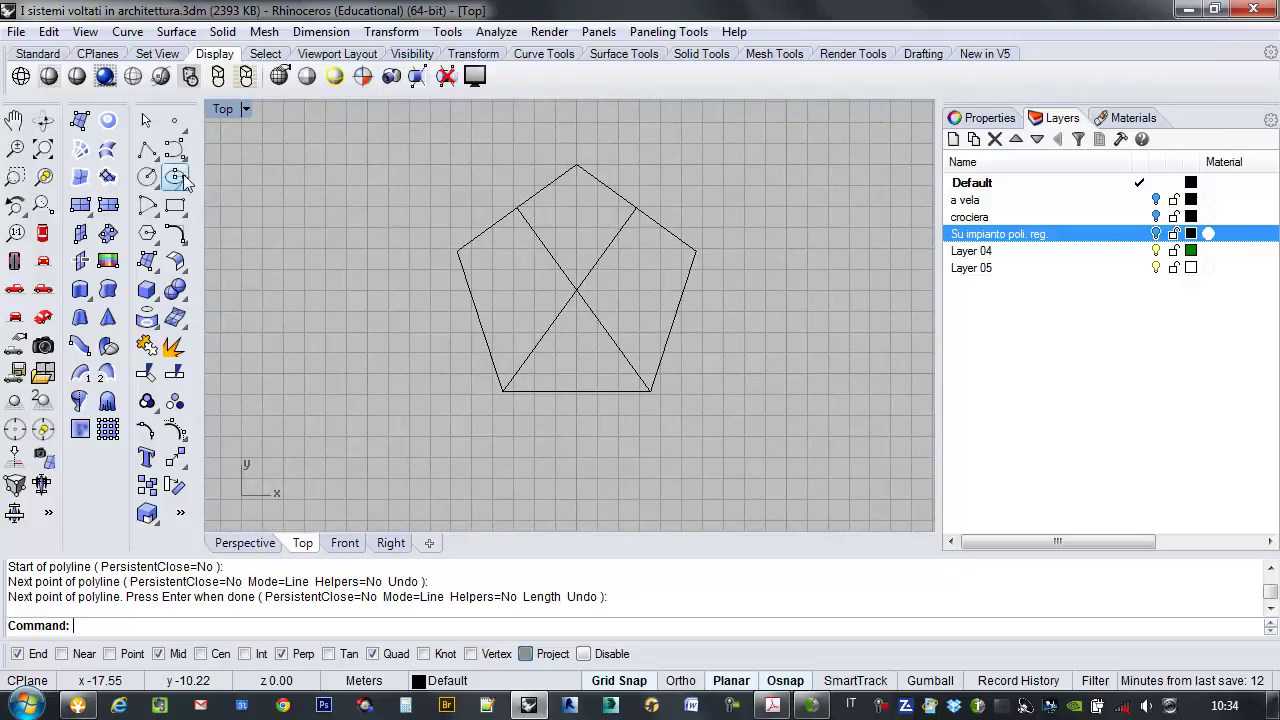
click(152, 183)
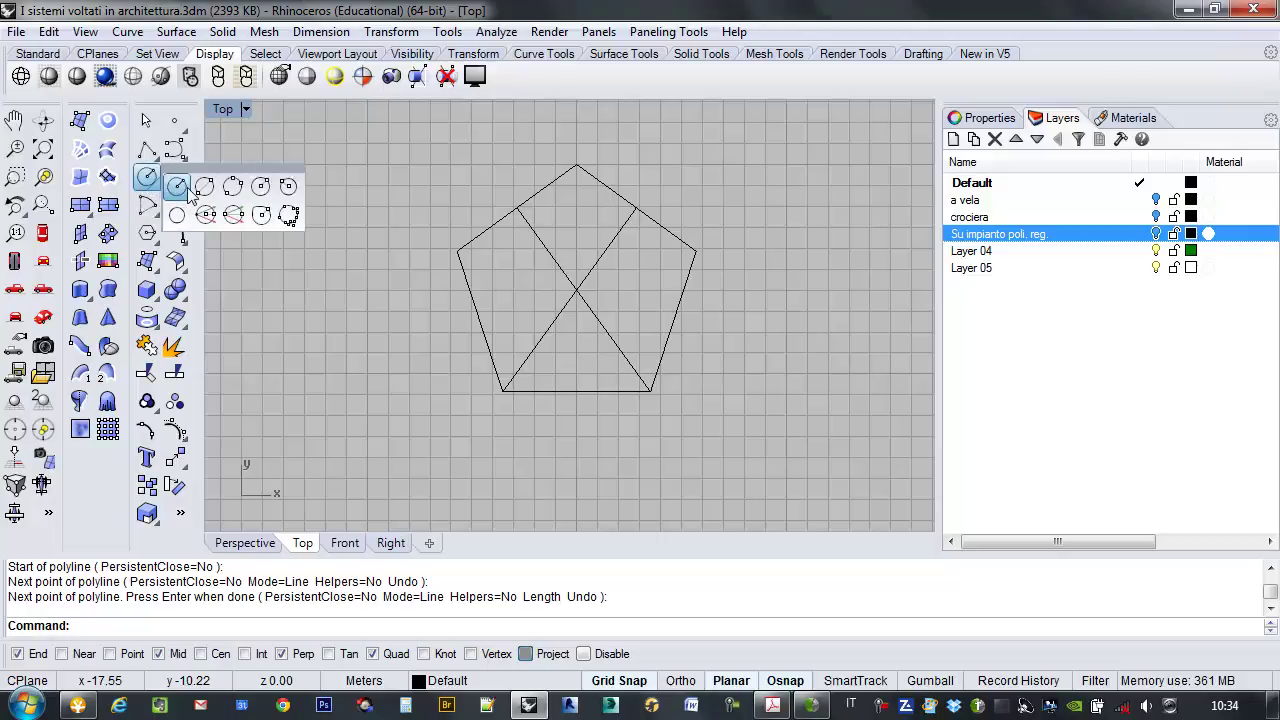
click(232, 189)
click(503, 390)
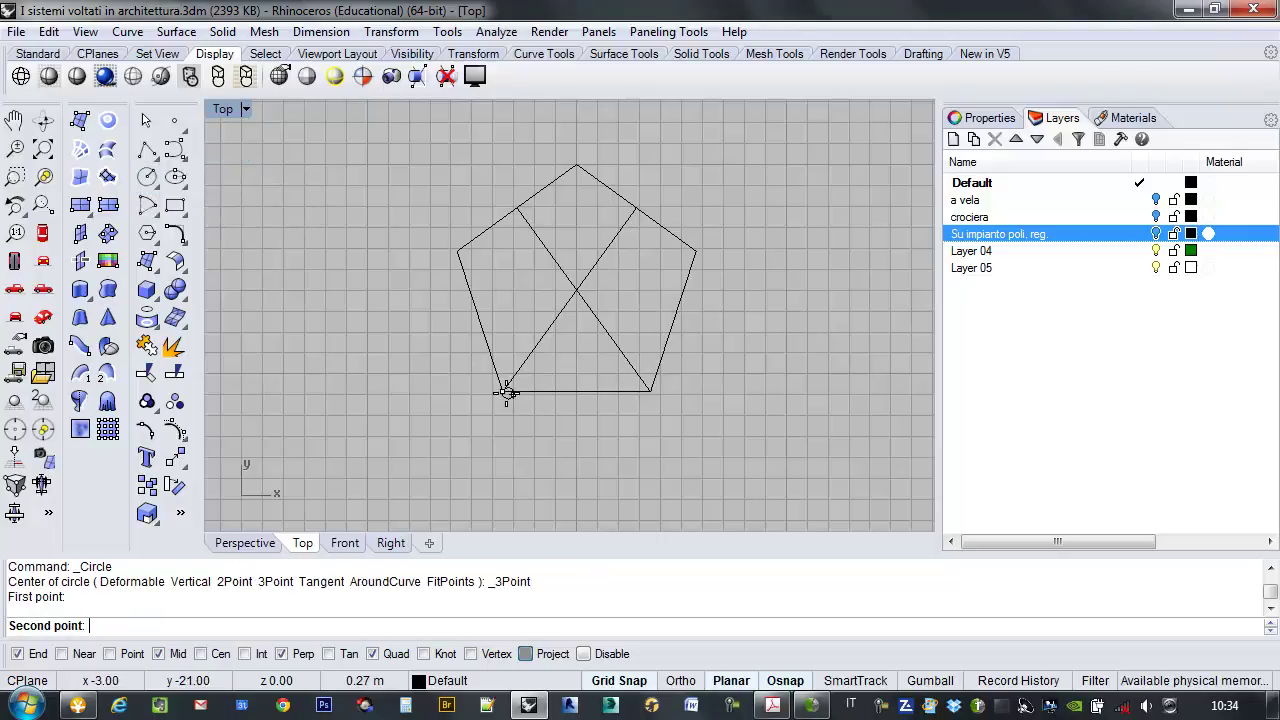
click(457, 251)
click(695, 252)
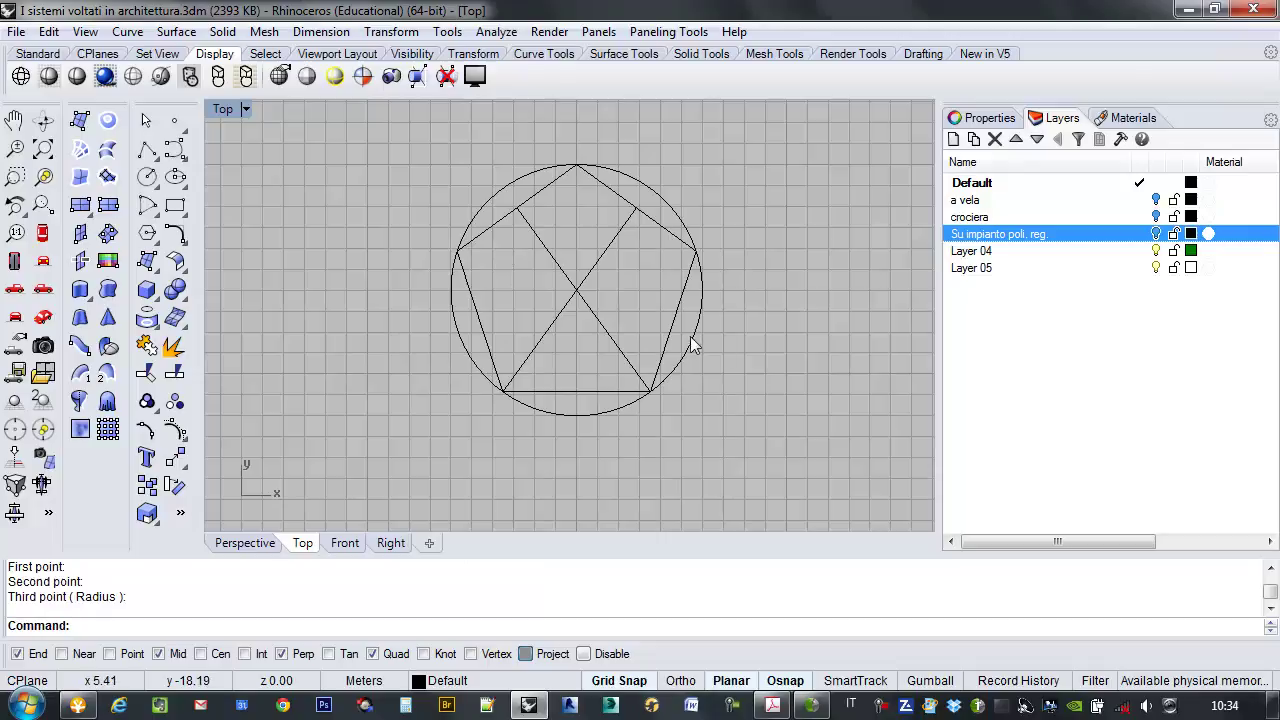
click(147, 148)
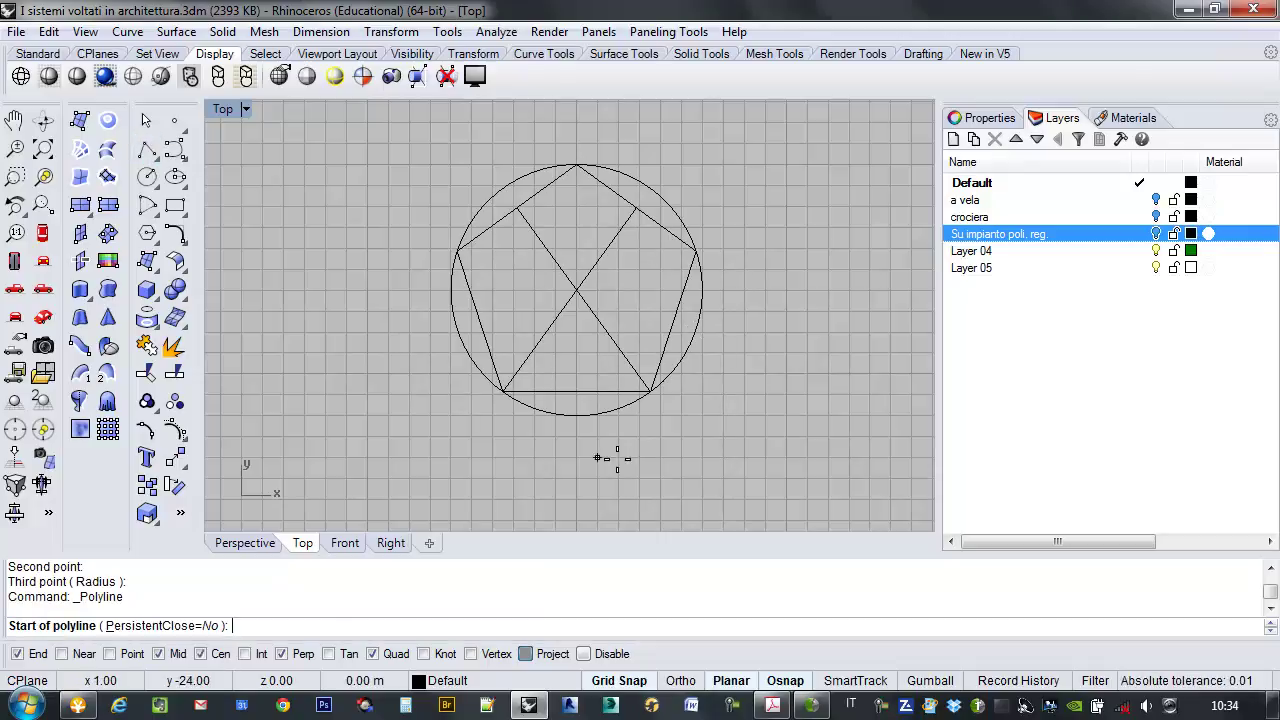
scroll(591, 268, up, 2)
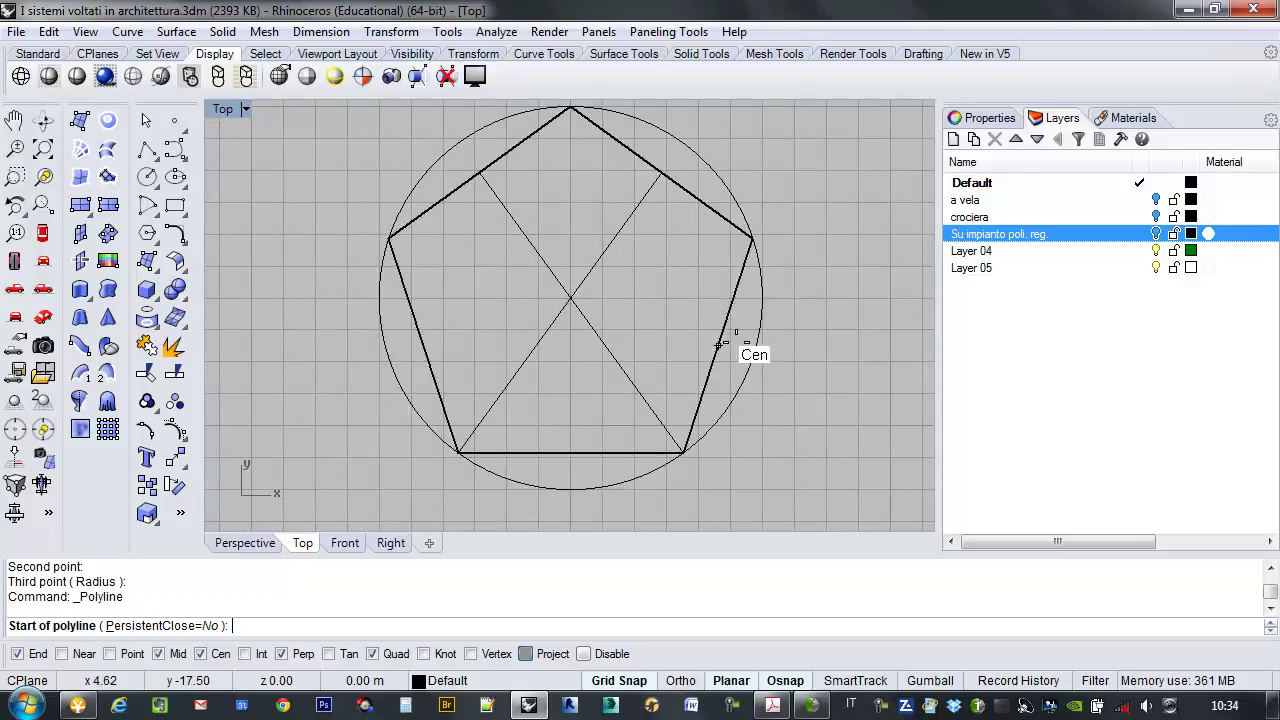
key(Escape)
click(760, 343)
scroll(763, 344, down, 1)
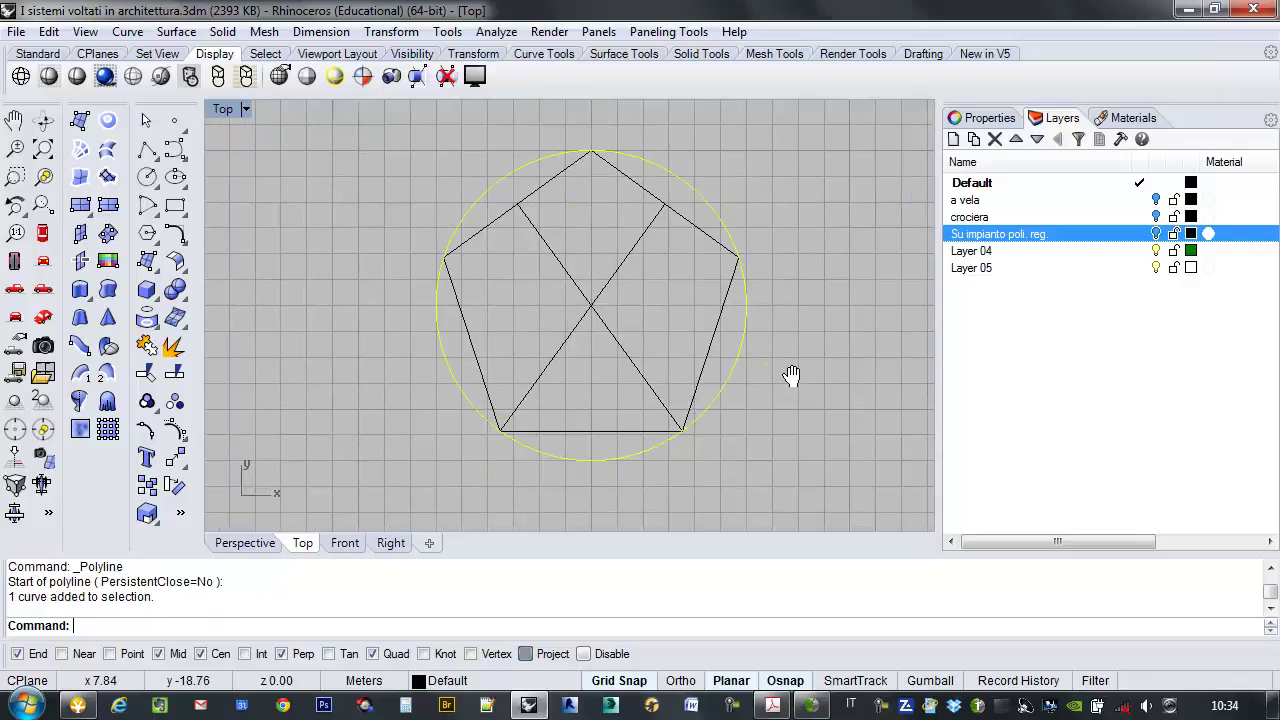
right_drag(805, 378, 784, 375)
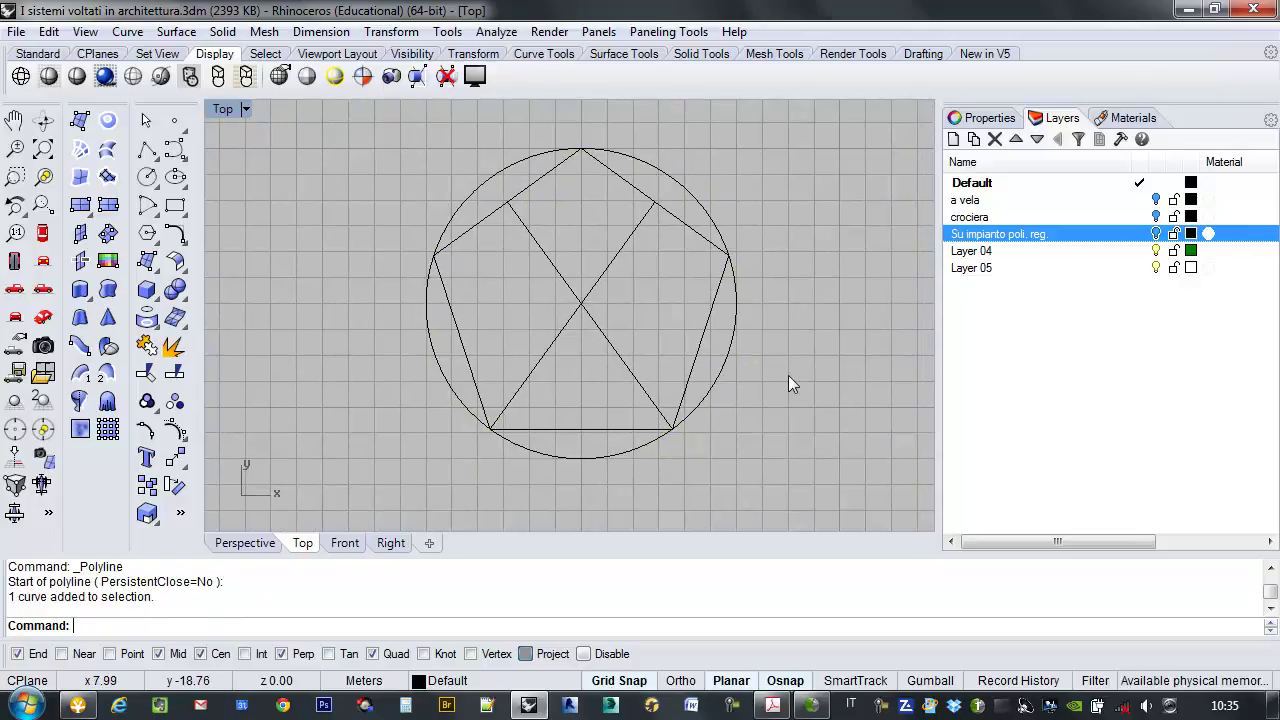
key(Escape)
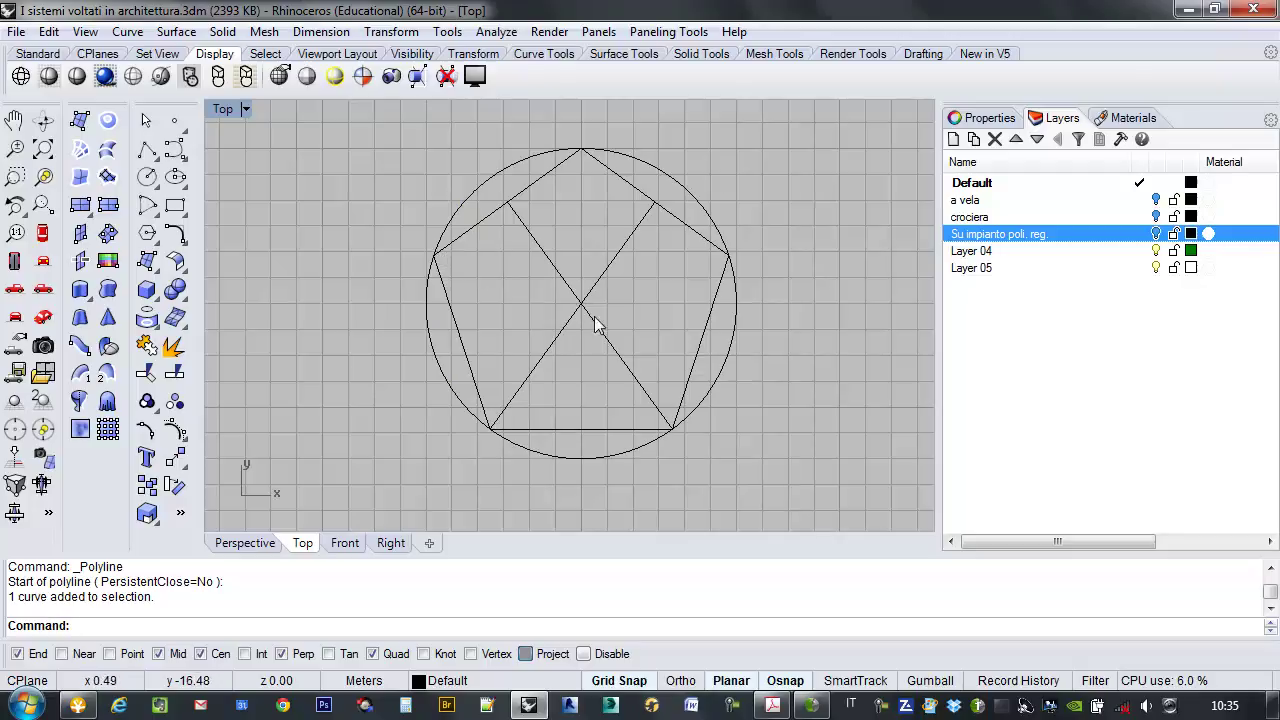
Compare the front triangular web of the square cross vault with the matching triangular segment at the pentagon's base side.
scroll(647, 286, down, 6)
right_drag(783, 219, 678, 357)
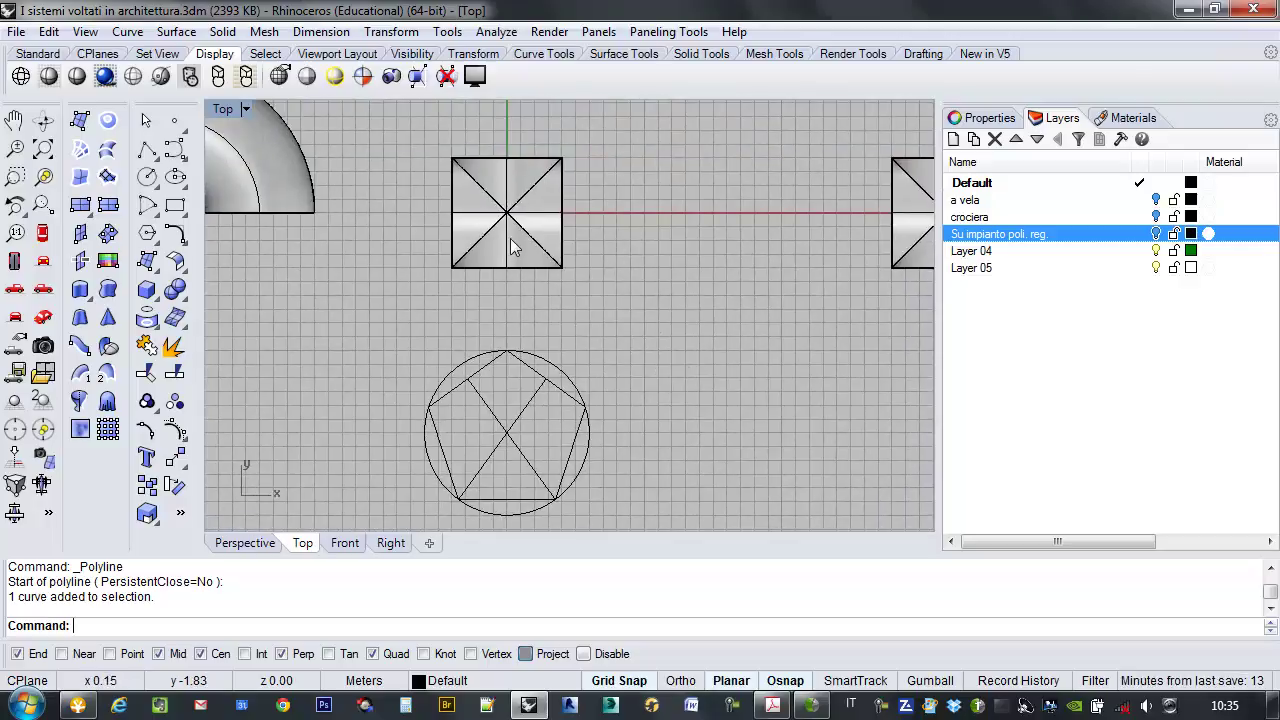
click(510, 240)
right_drag(591, 402, 612, 298)
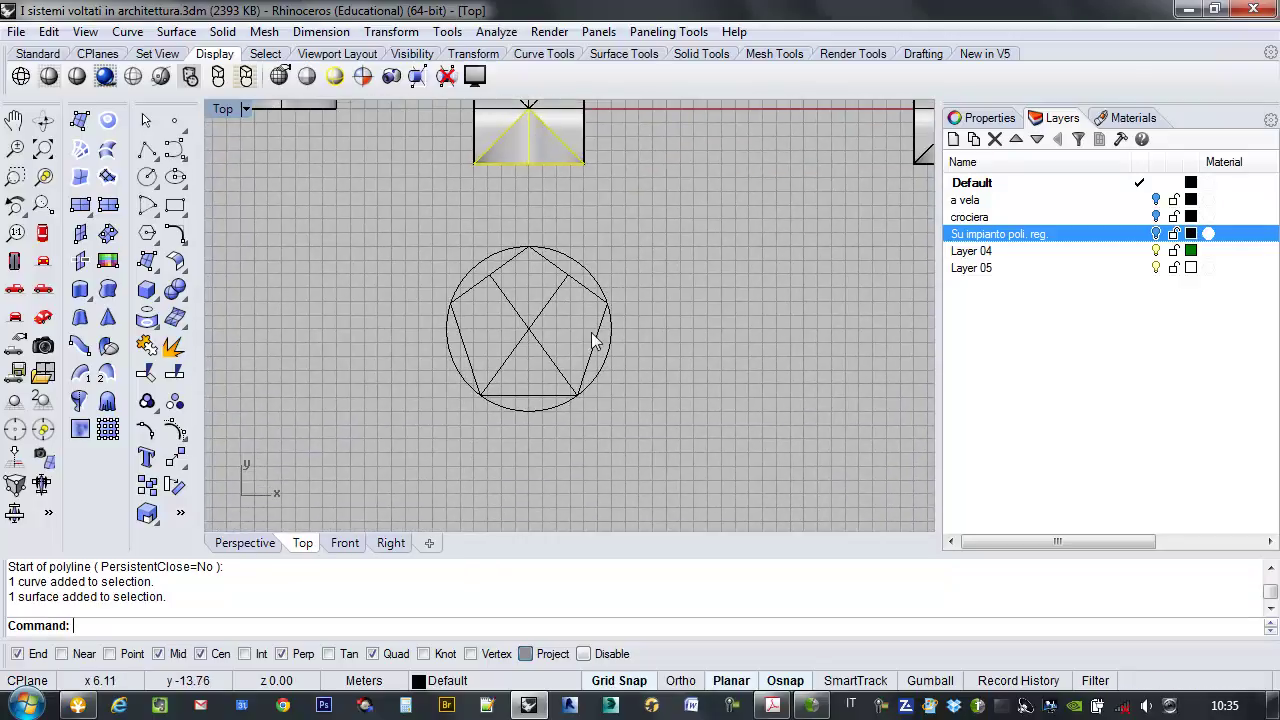
scroll(540, 410, up, 4)
right_drag(540, 410, 591, 417)
right_drag(701, 443, 586, 449)
scroll(500, 400, up, 2)
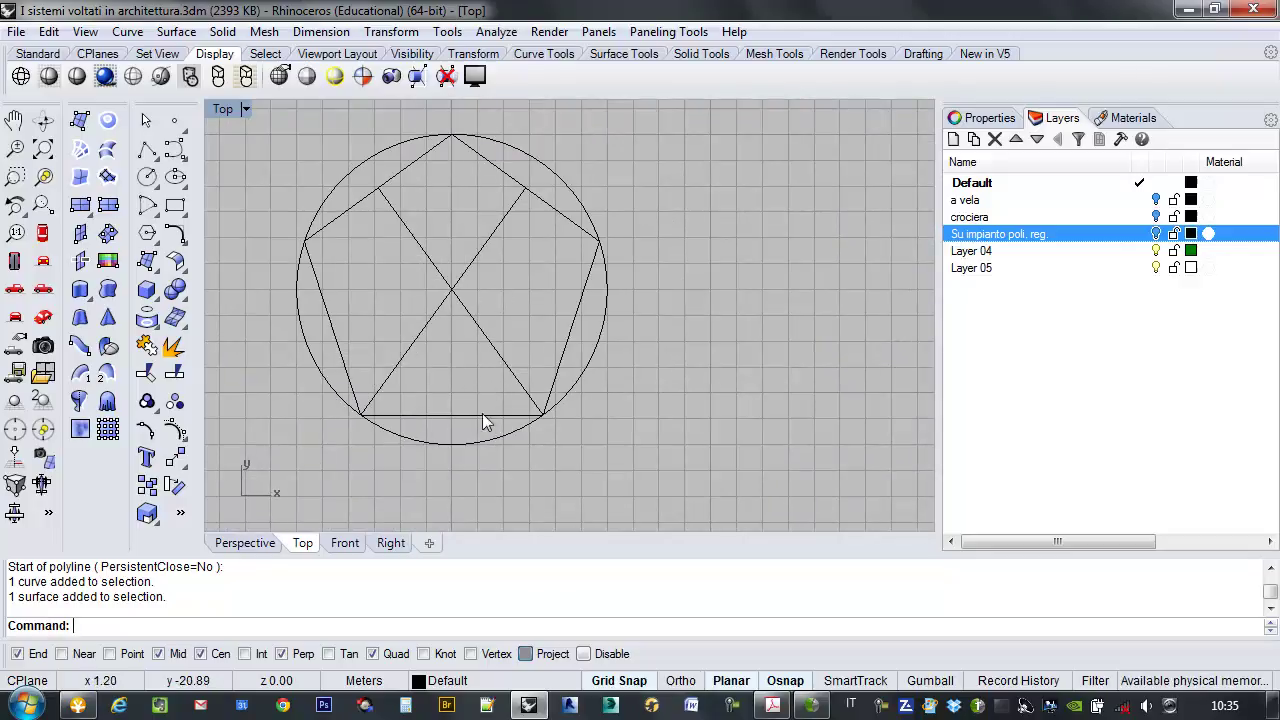
scroll(500, 432, down, 1)
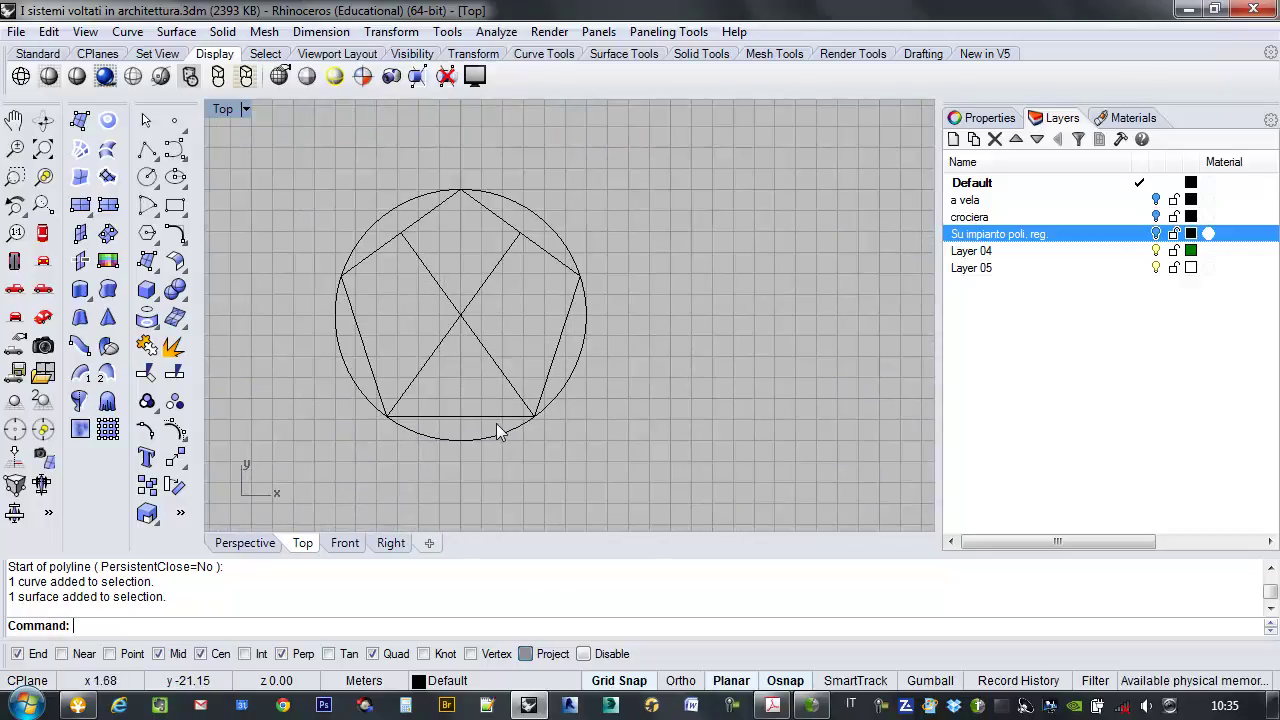
right_drag(586, 409, 559, 428)
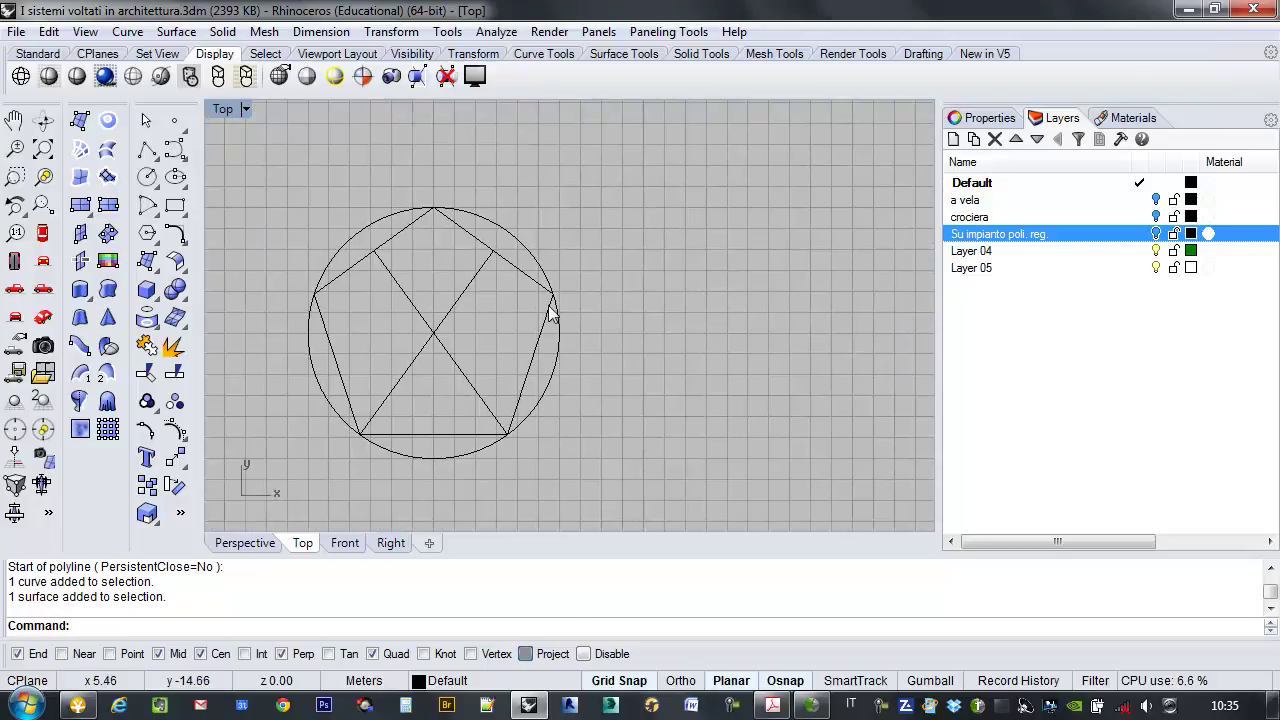
scroll(510, 328, up, 2)
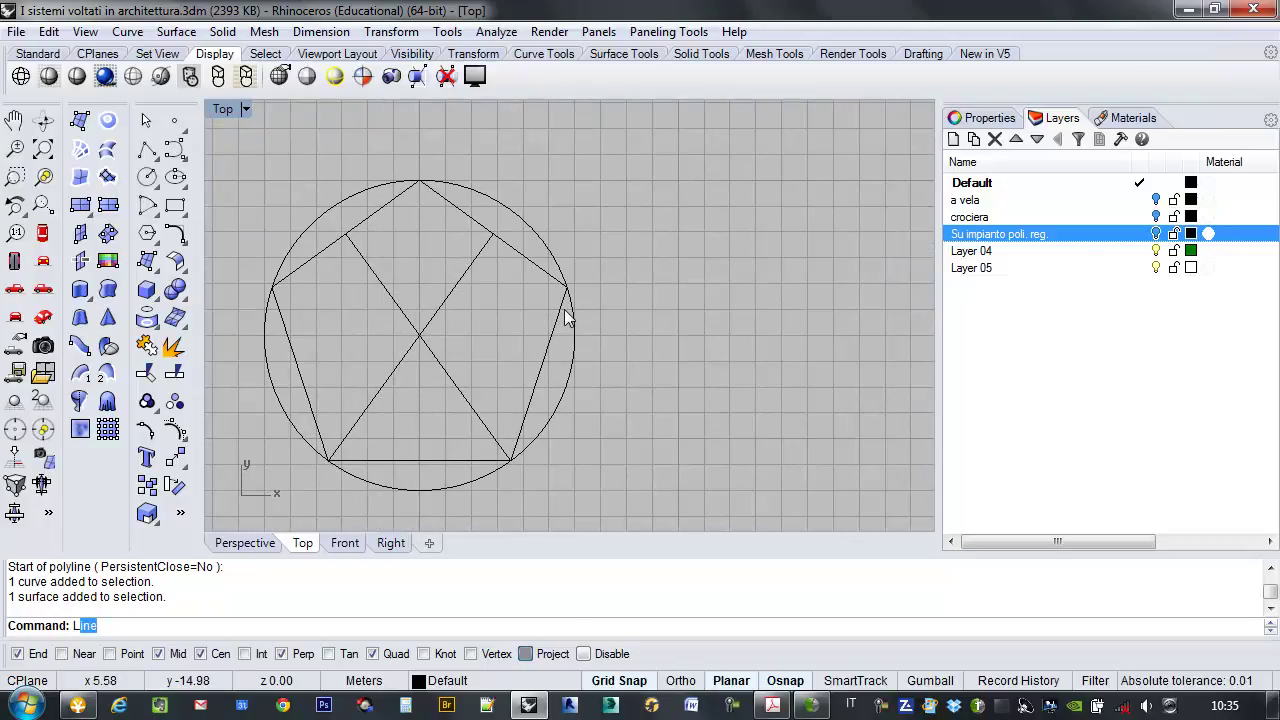
key(Return)
click(564, 290)
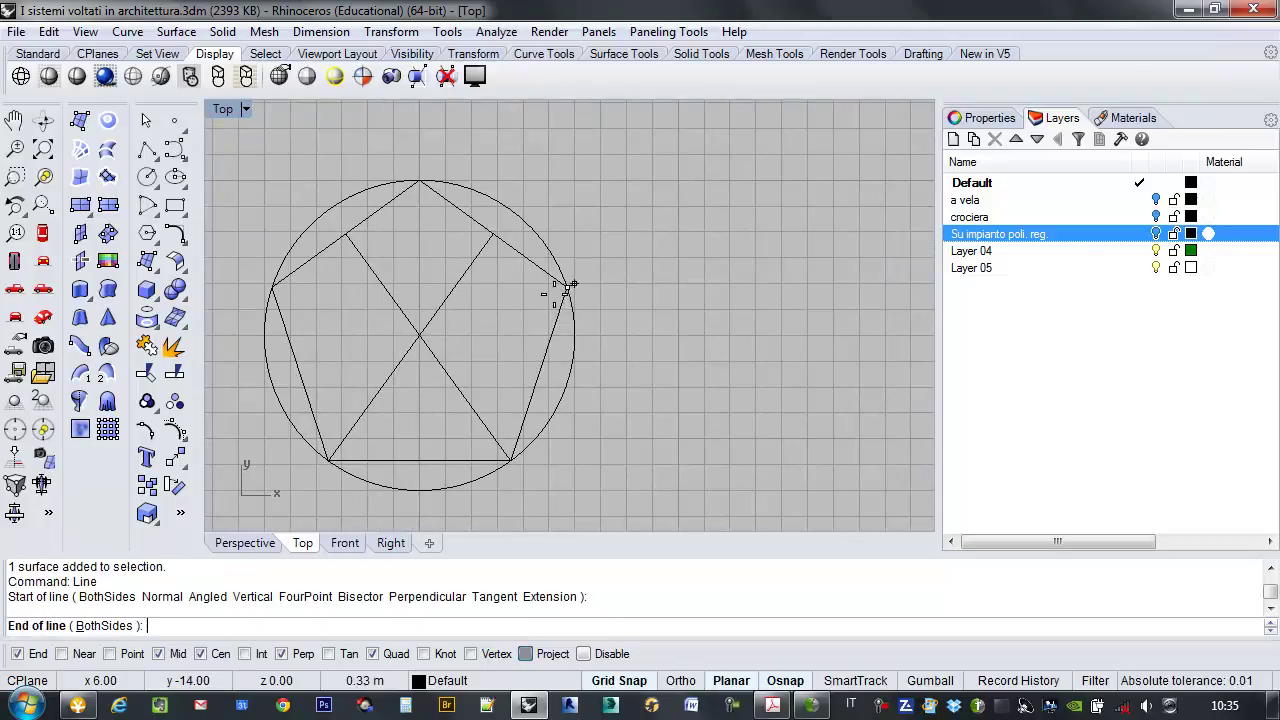
key(Escape)
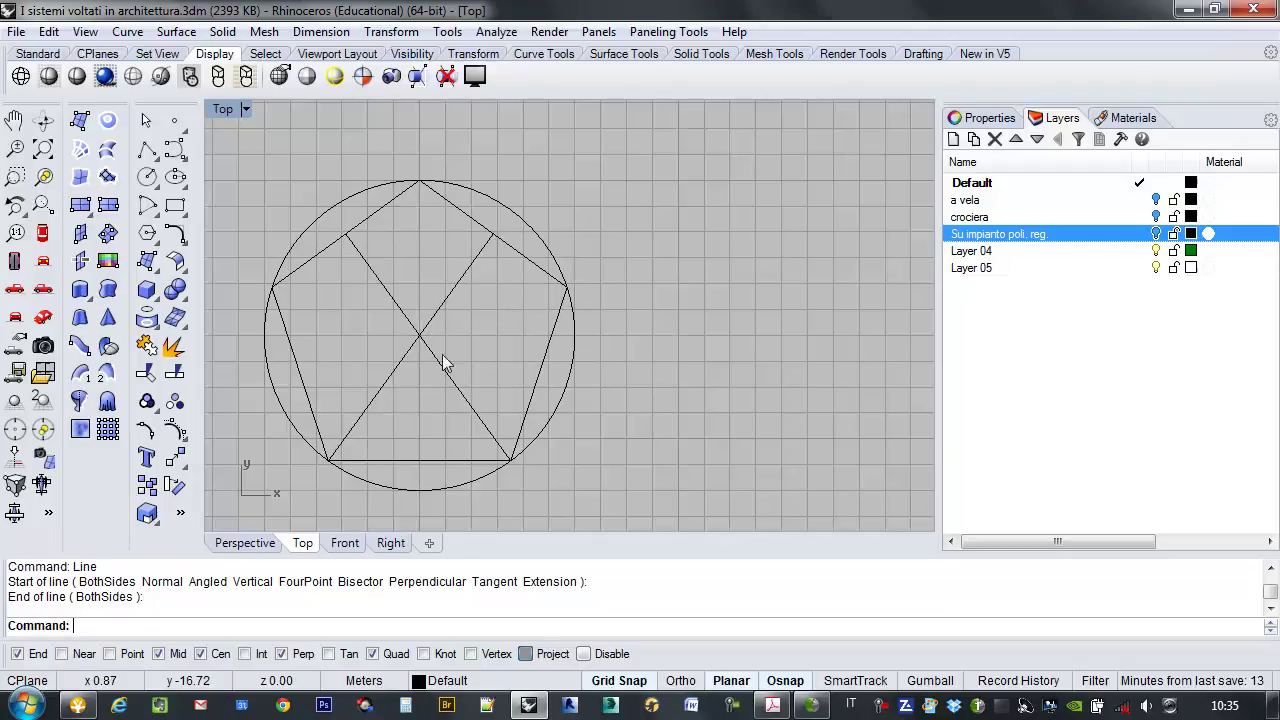
Place a point at the pentagon's centre, where the two construction lines cross, and delete both lines.
click(404, 367)
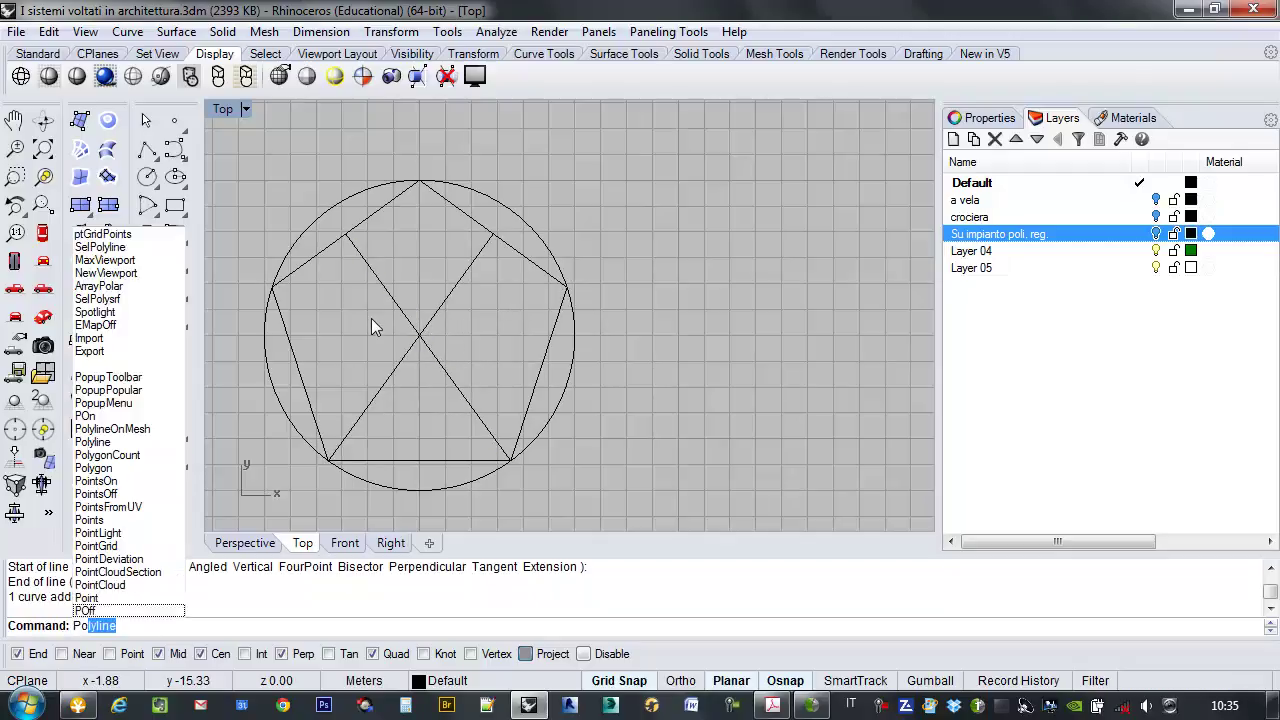
key(BackSpace)
key(BackSpace)
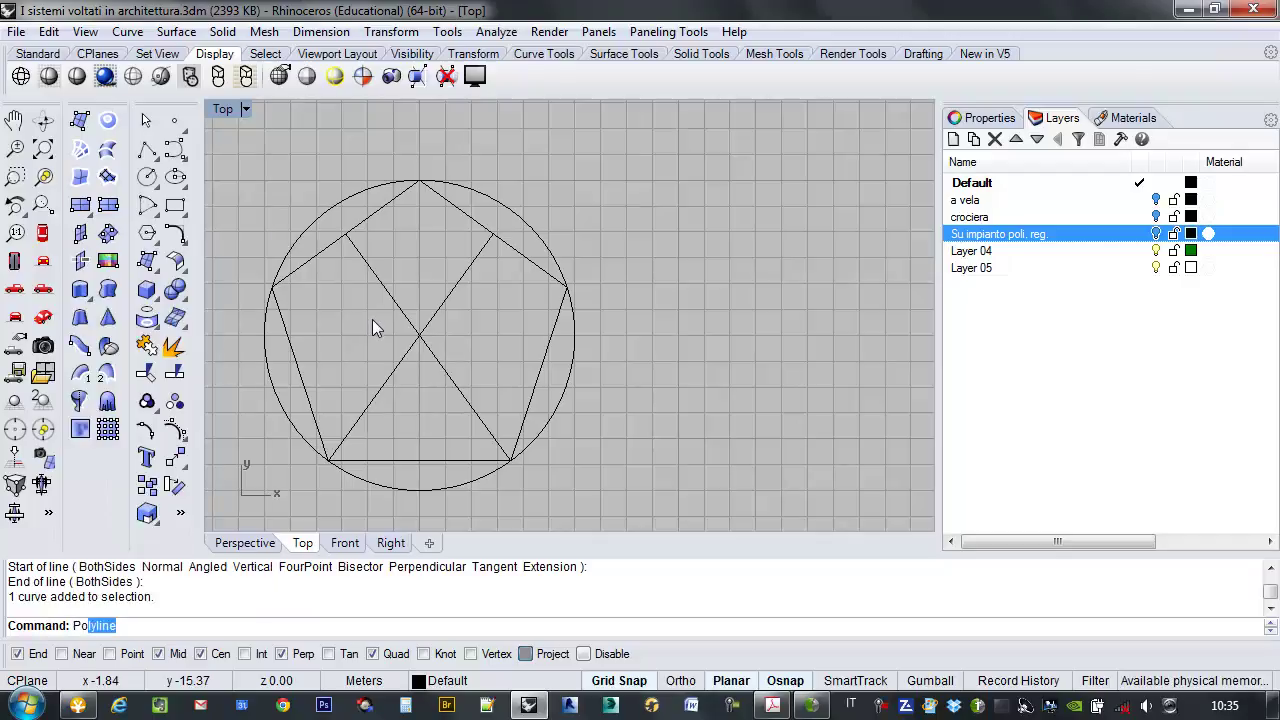
text(Poi)
key(Return)
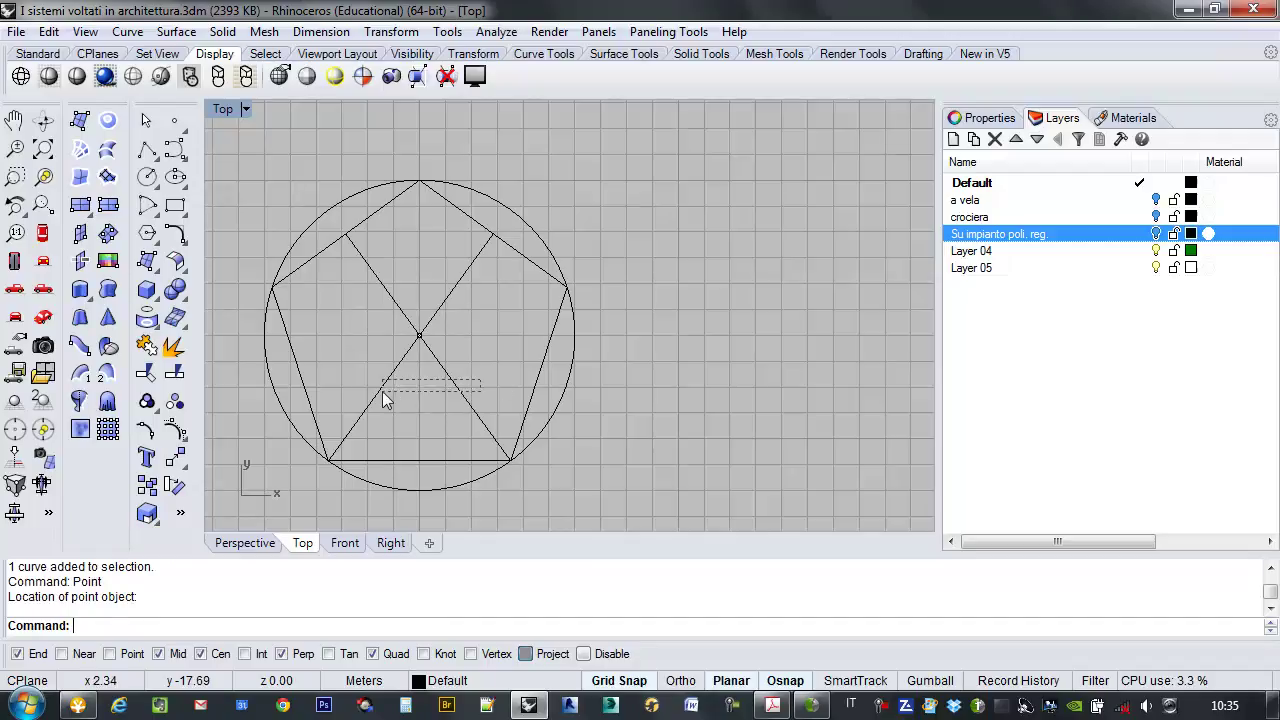
key(Delete)
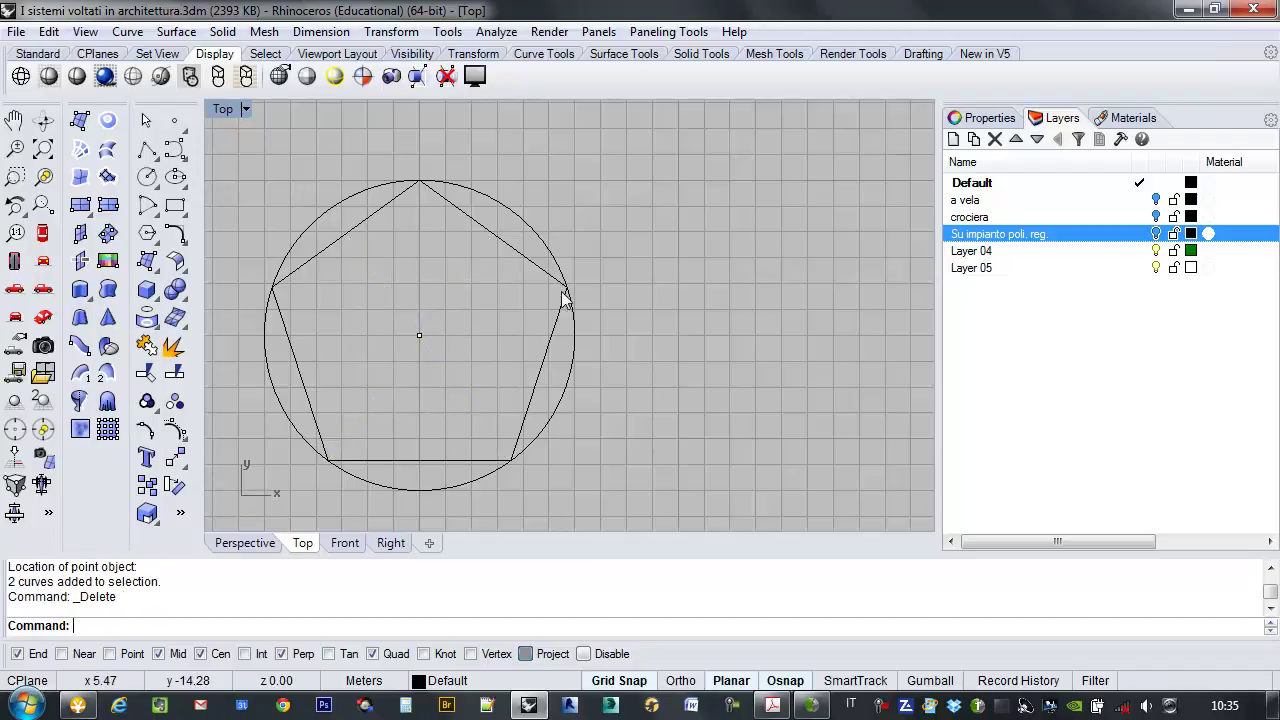
Draw a polyline from the pentagon's lower-right corner through the centre point to its right corner, marking one triangular segment.
click(147, 151)
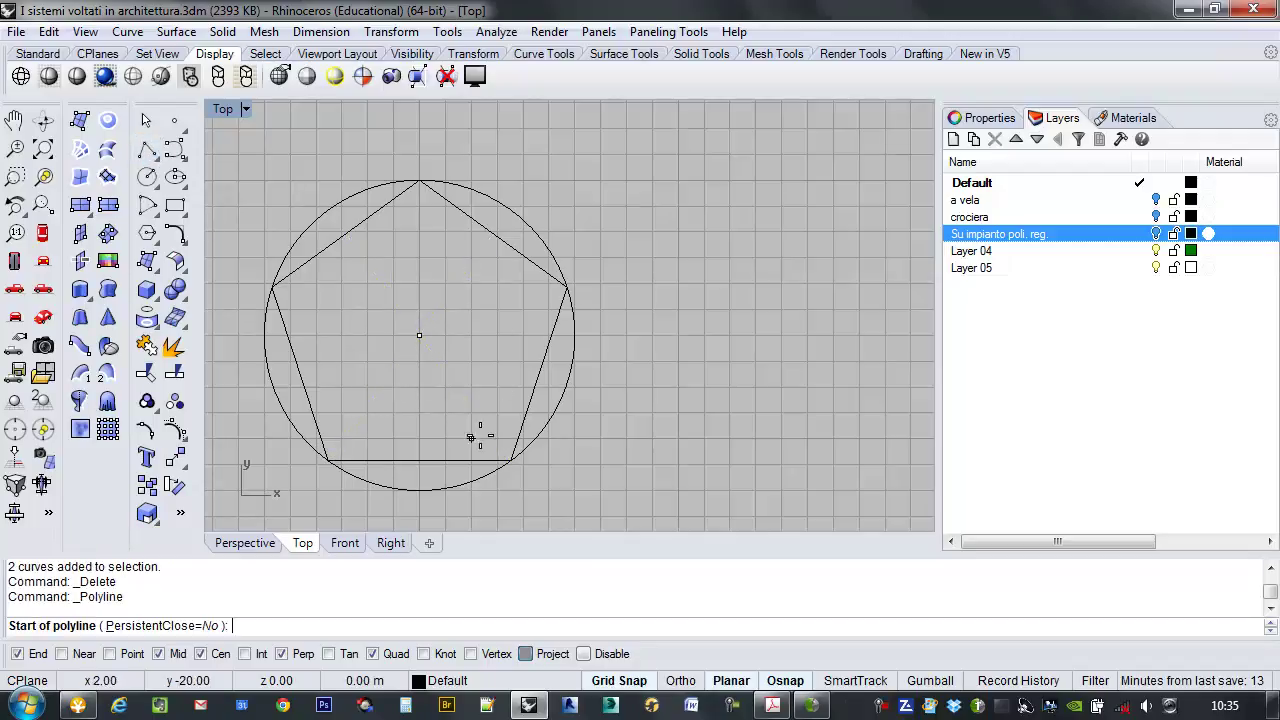
click(510, 460)
click(419, 335)
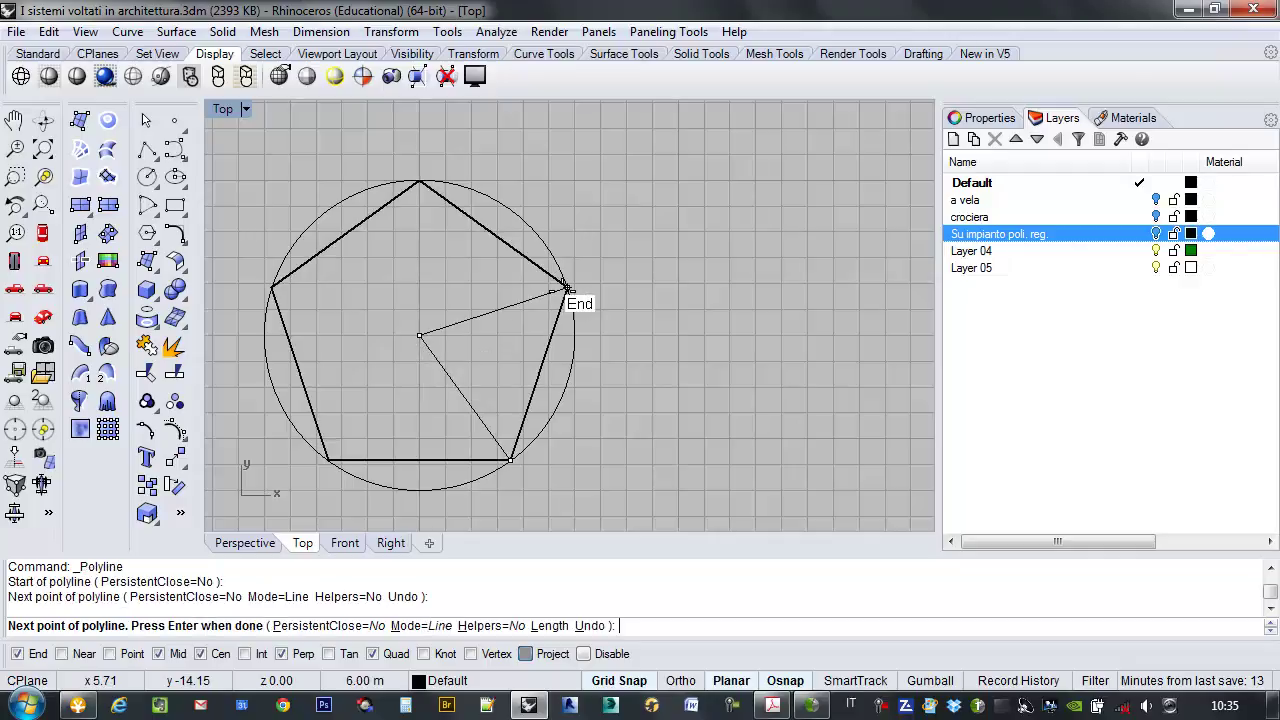
click(567, 289)
key(Return)
In the perspective view, set a vertical construction plane on the outer side of the triangular segment, running from corner to corner.
scroll(591, 331, down, 3)
right_drag(546, 413, 425, 345)
click(245, 550)
scroll(496, 319, up, 6)
right_drag(548, 315, 743, 376)
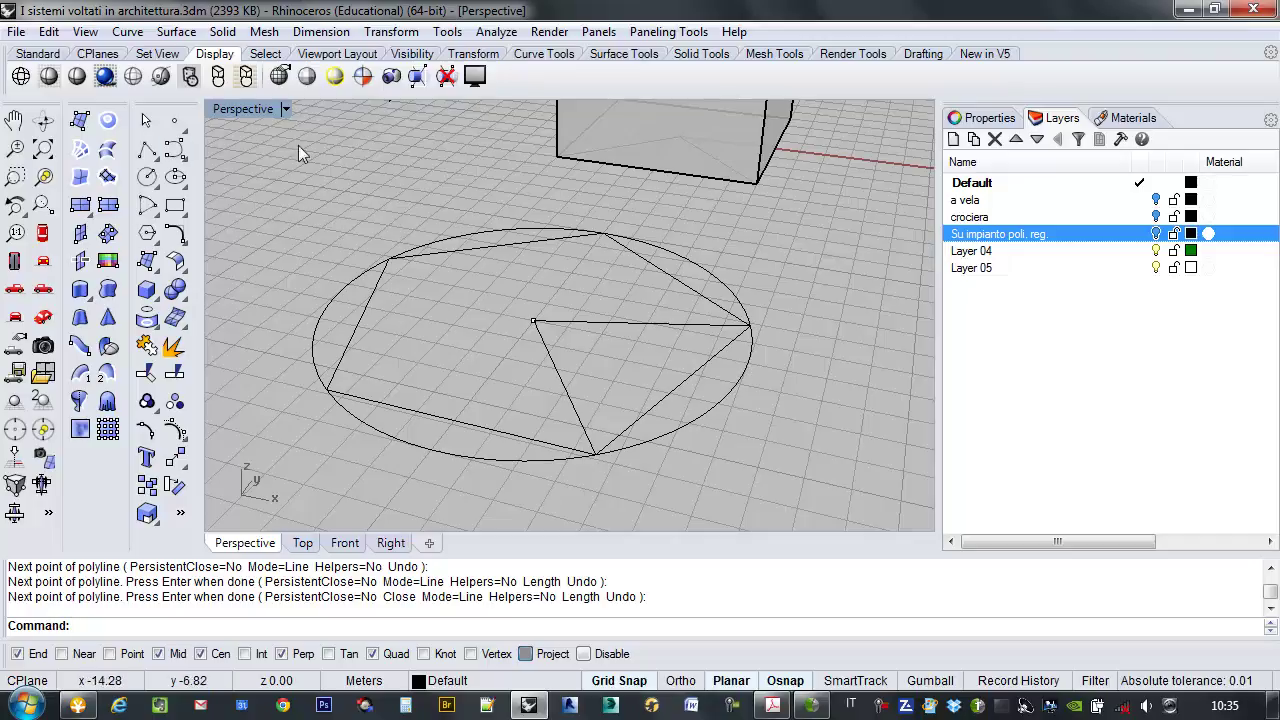
click(97, 55)
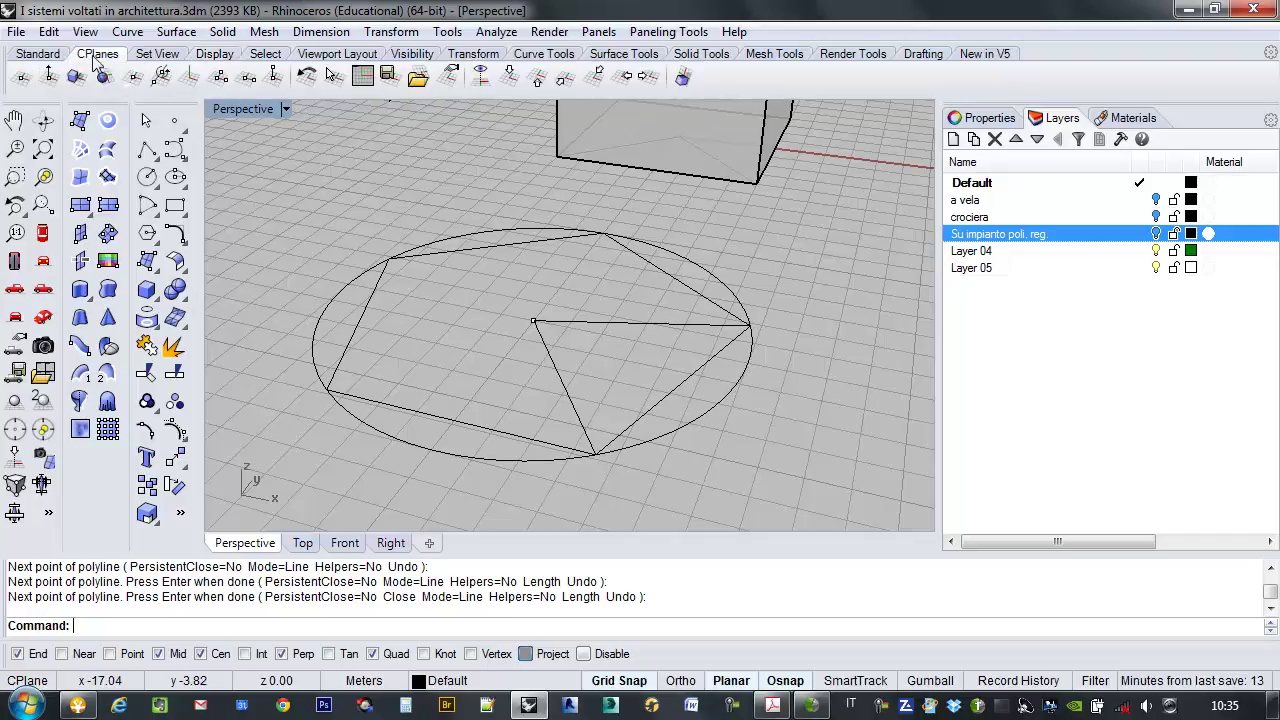
click(161, 77)
click(598, 454)
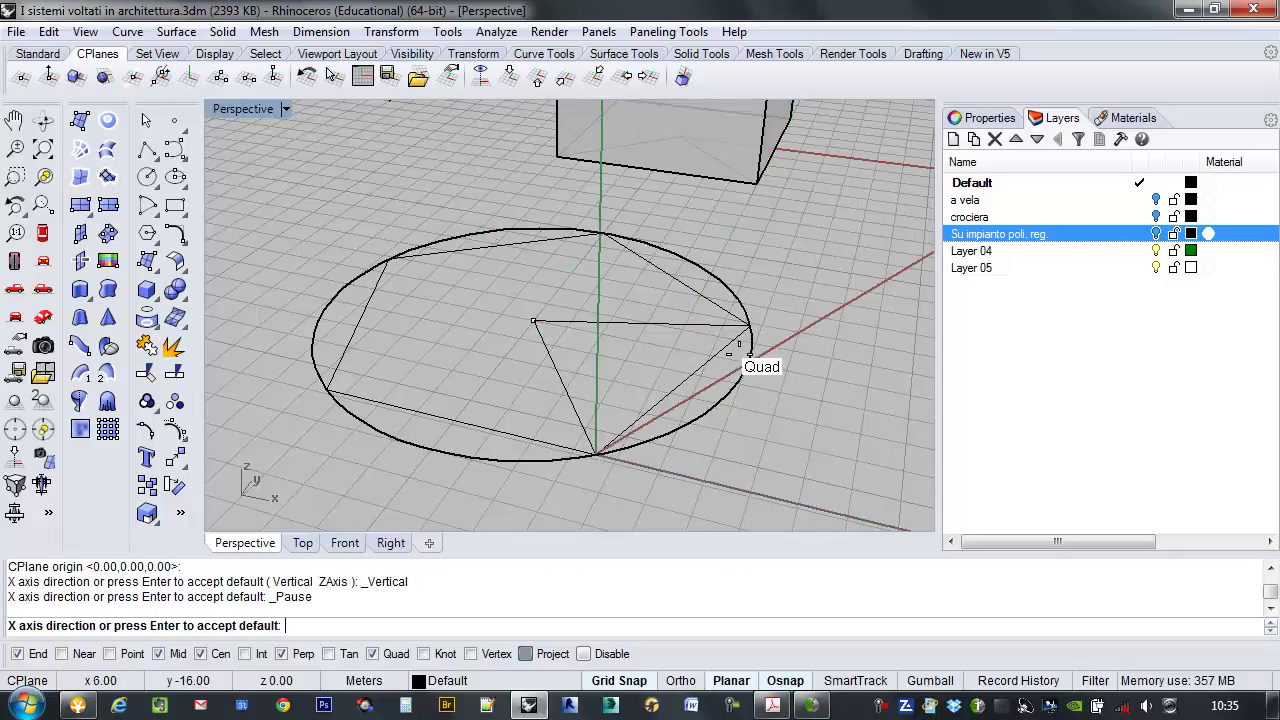
click(752, 327)
Draw a vertical circle centred on the midpoint of the segment's outer side, with its radius reaching the side's end corner.
right_drag(762, 354, 703, 388)
right_drag(772, 296, 784, 213)
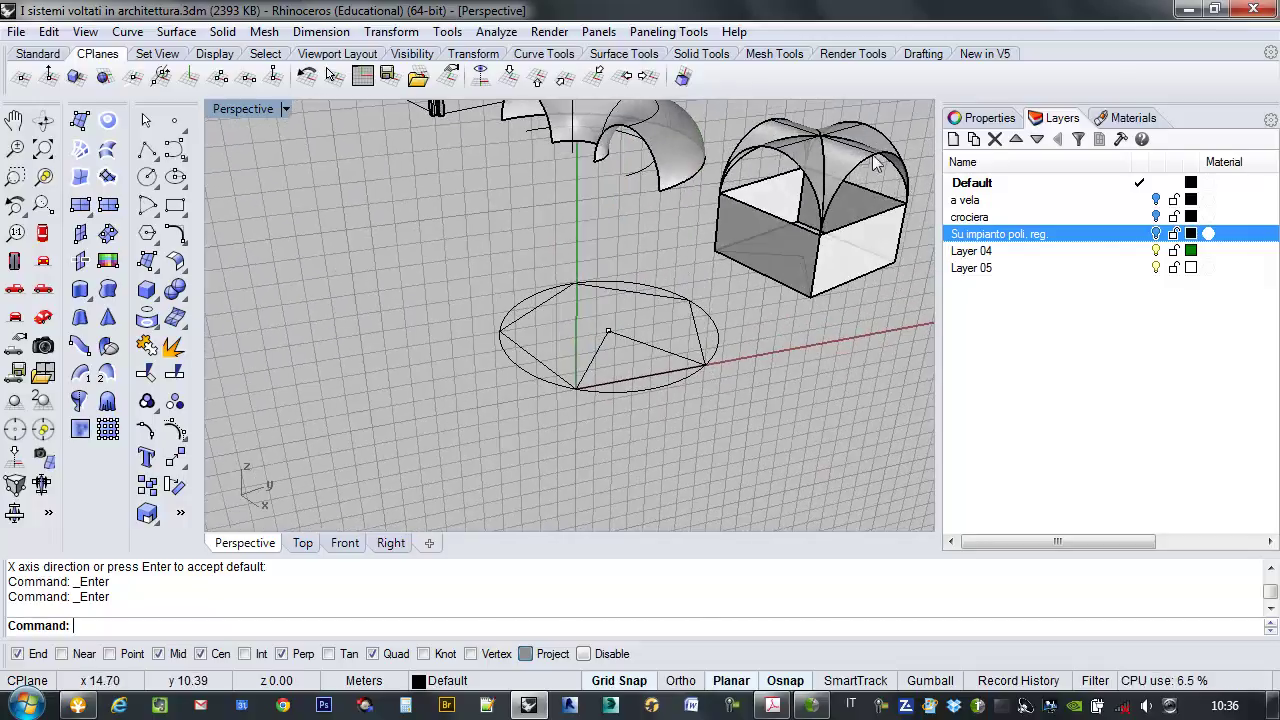
right_drag(778, 297, 802, 314)
scroll(733, 340, up, 4)
scroll(722, 345, down, 2)
scroll(698, 360, up, 4)
right_drag(700, 373, 691, 392)
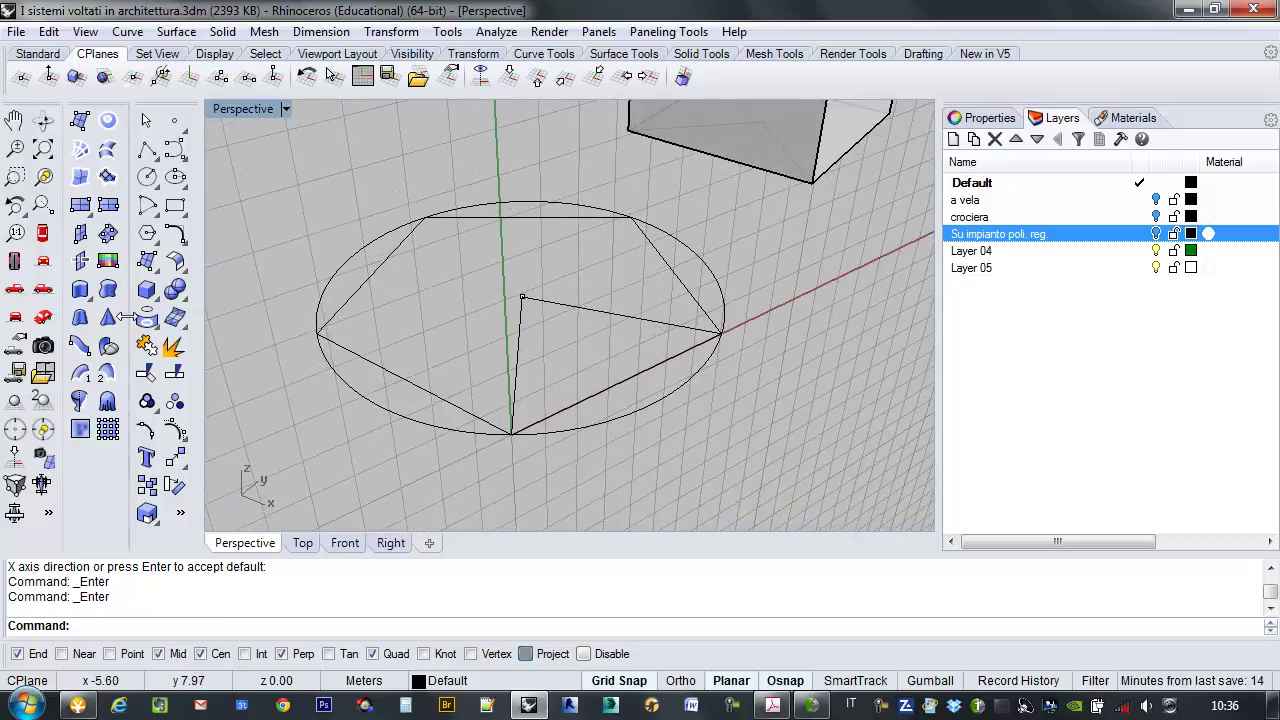
click(147, 177)
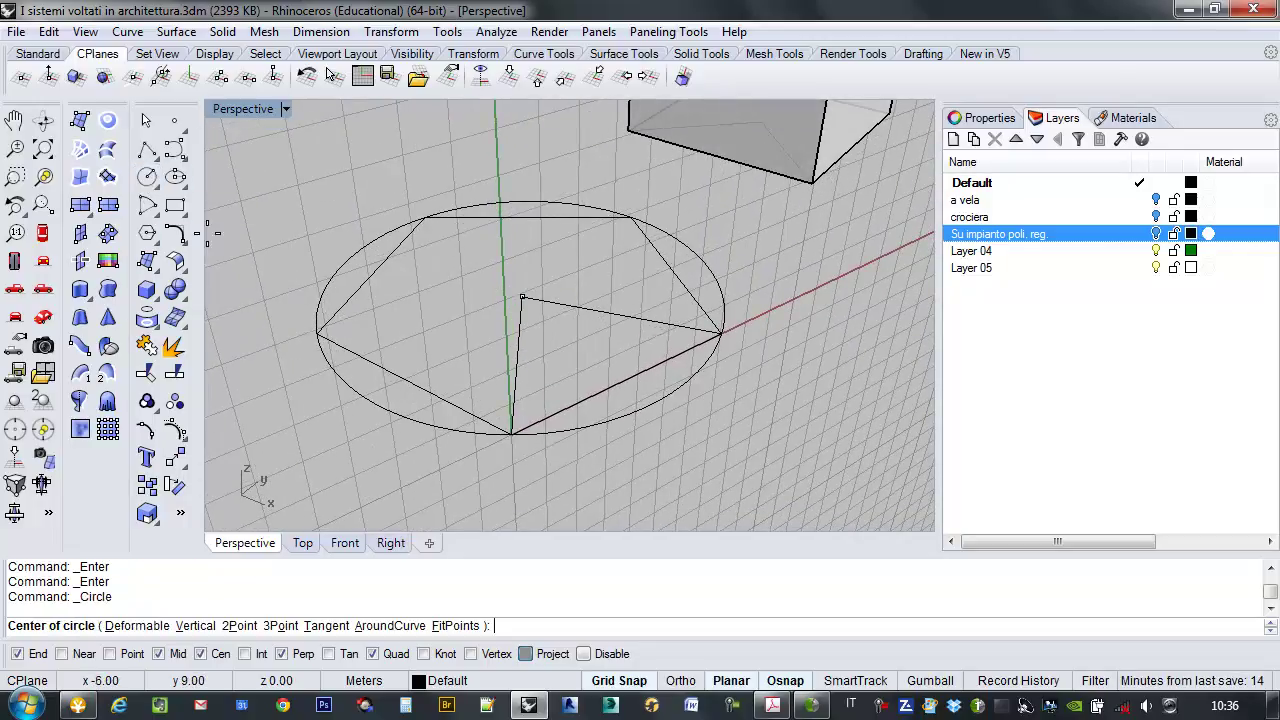
click(624, 381)
click(724, 334)
Extrude the vertical circle horizontally inward over the pentagon as a cylindrical surface, without capping it as a solid.
right_drag(724, 334, 231, 386)
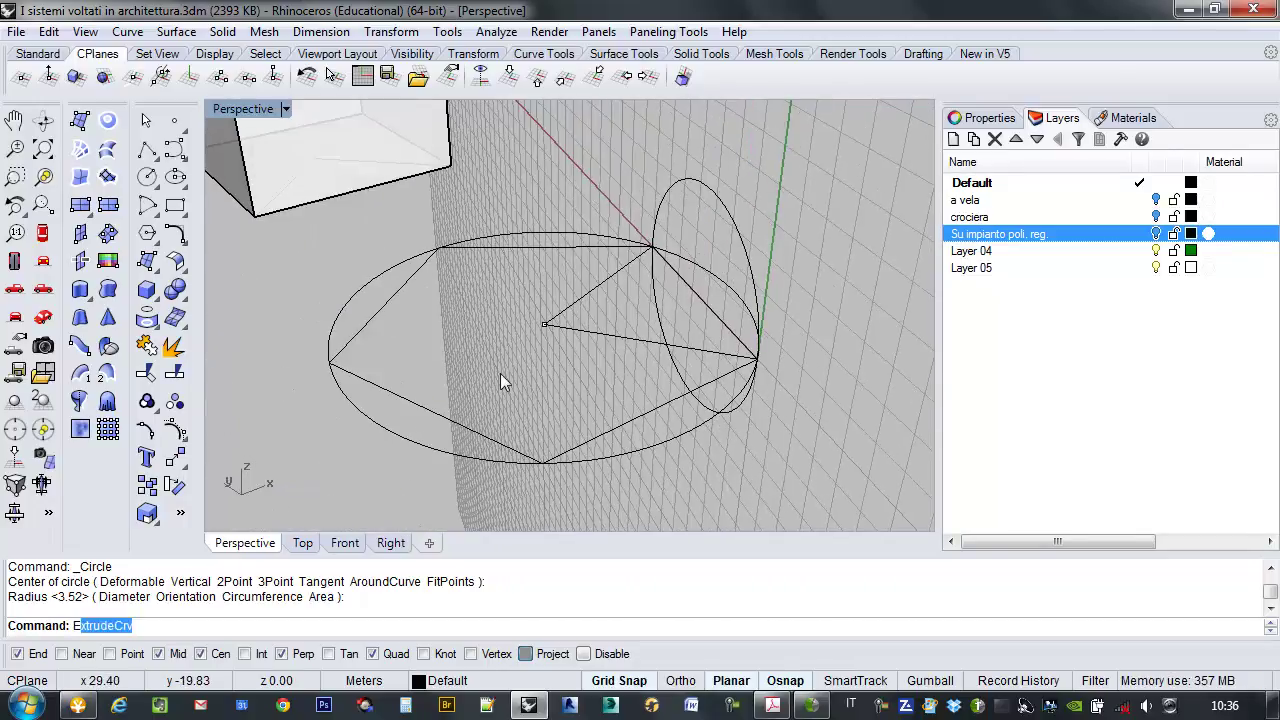
key(Return)
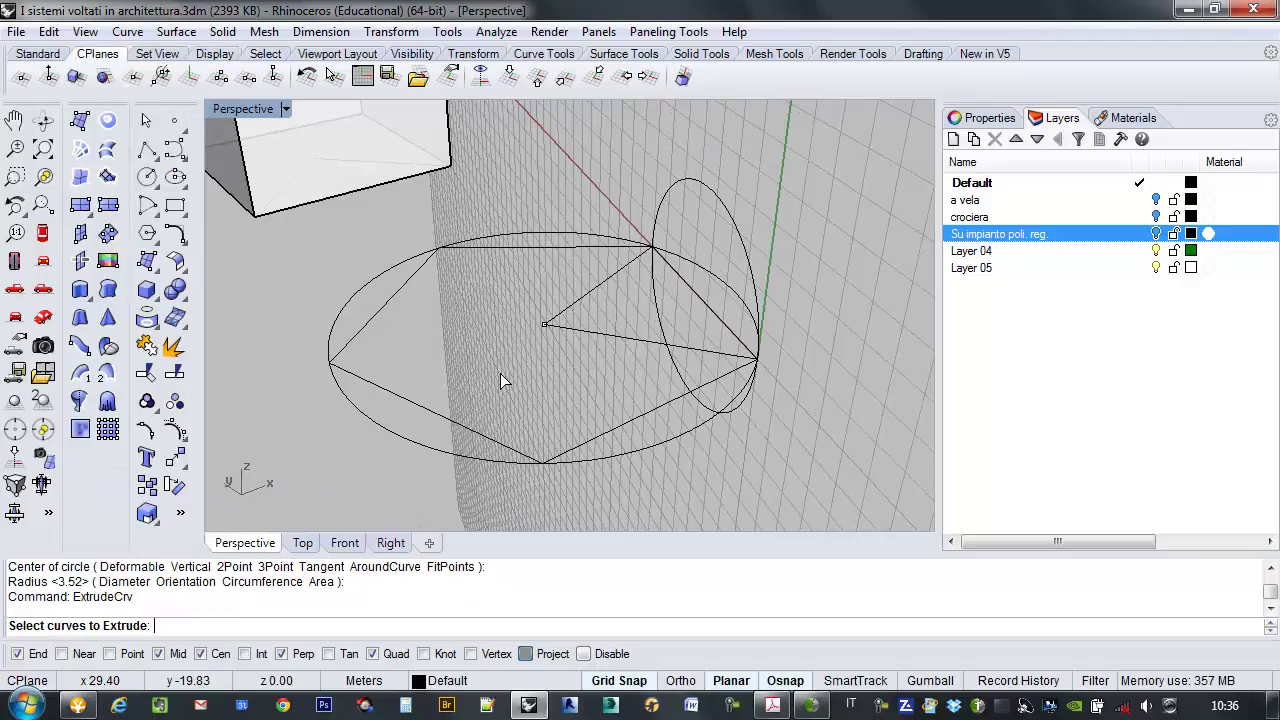
click(736, 229)
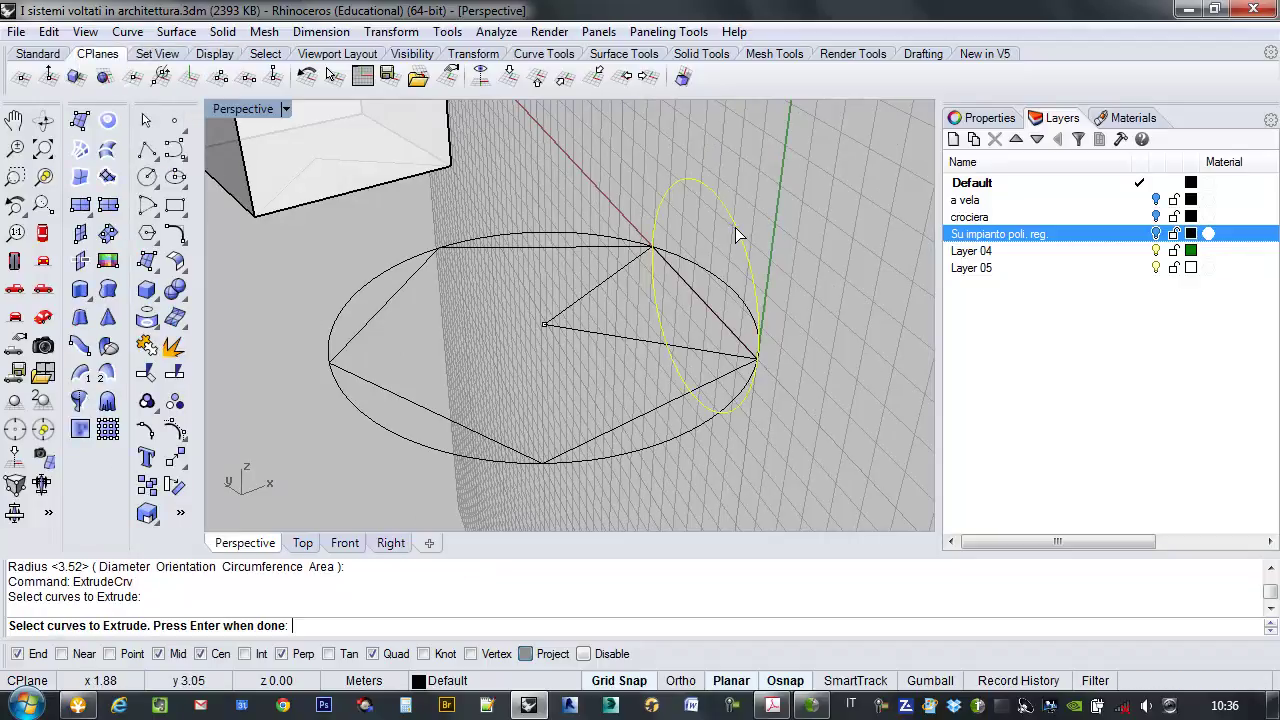
key(Return)
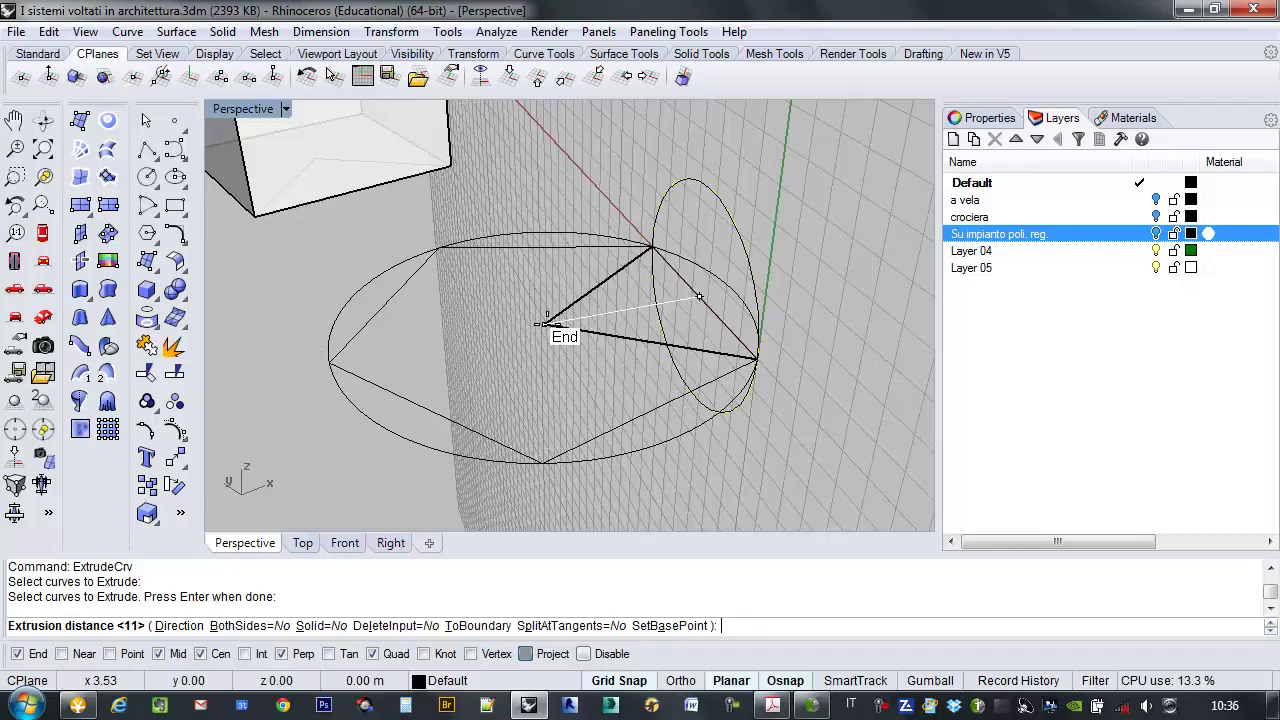
right_drag(531, 353, 441, 375)
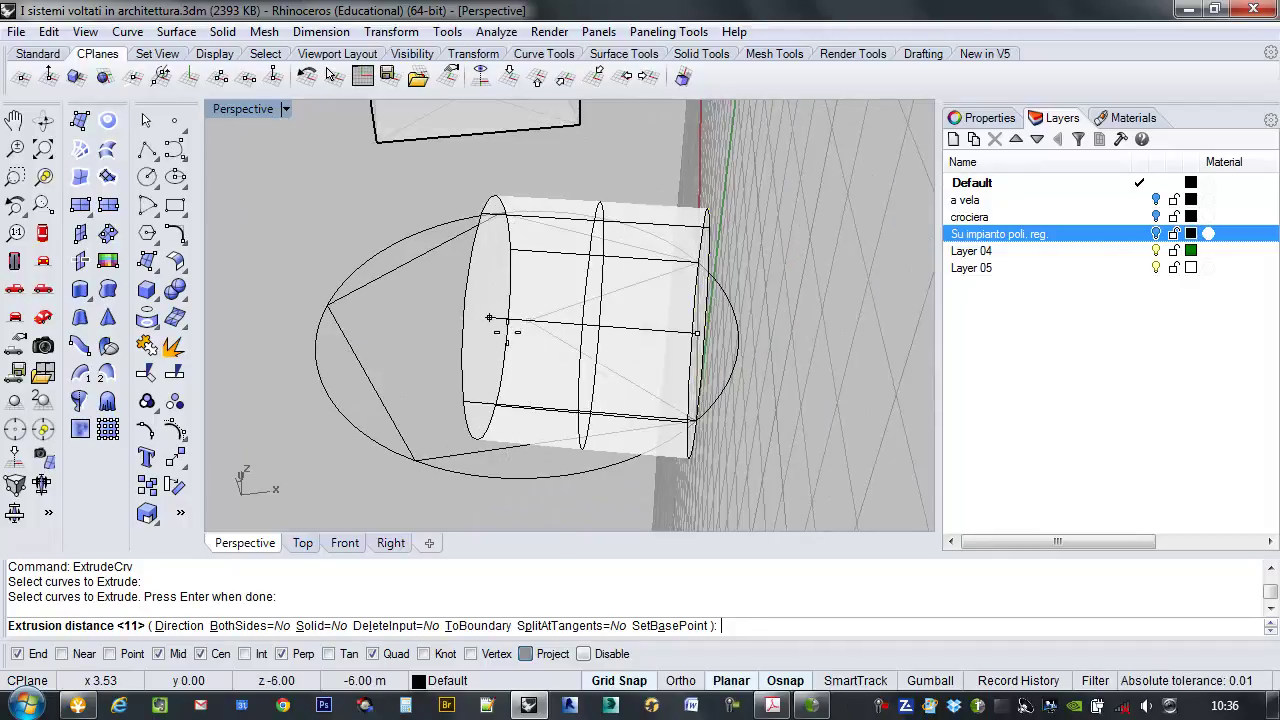
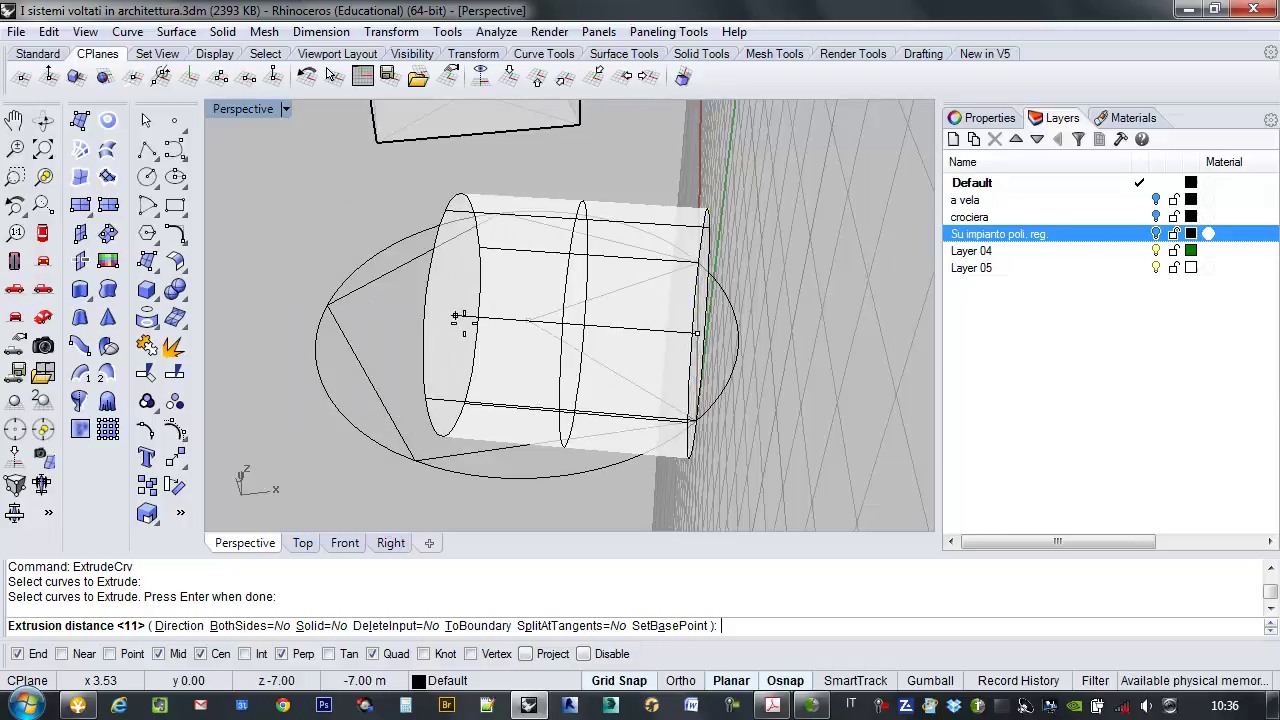
Set the length of the cylinder's extrusion by ending it at the pentagon's centre point.
click(531, 321)
right_drag(493, 365, 492, 292)
scroll(465, 377, up, 3)
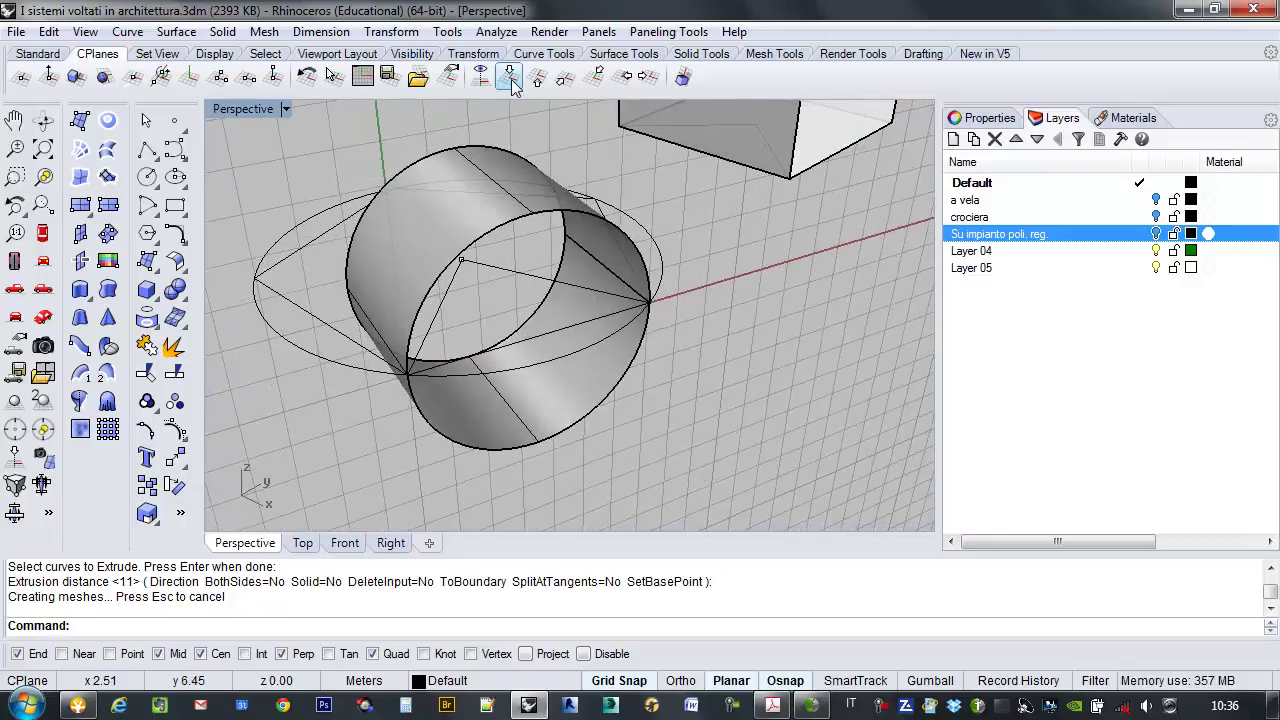
Reset the construction plane to World Top and extrude the triangular segment's polyline upward into two vertical walls rising above the cylinder.
click(509, 76)
right_drag(538, 241, 490, 278)
click(496, 267)
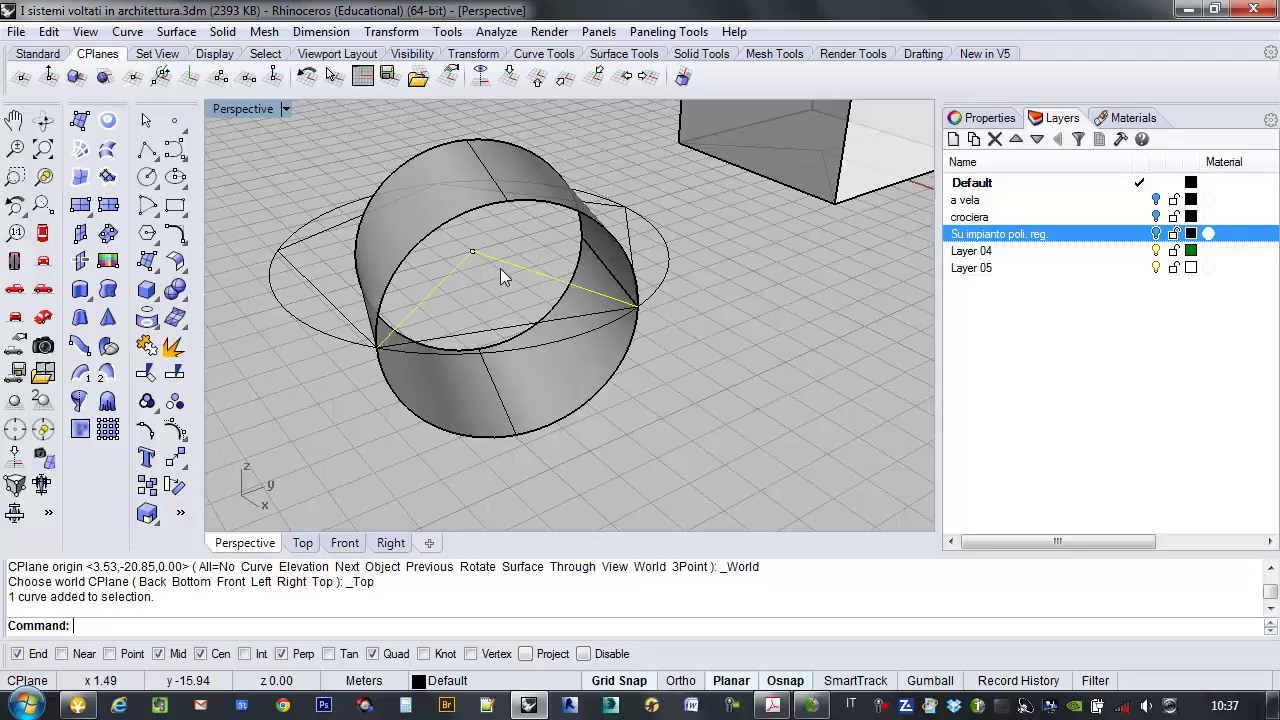
text(ExtrudeCrv)
key(Return)
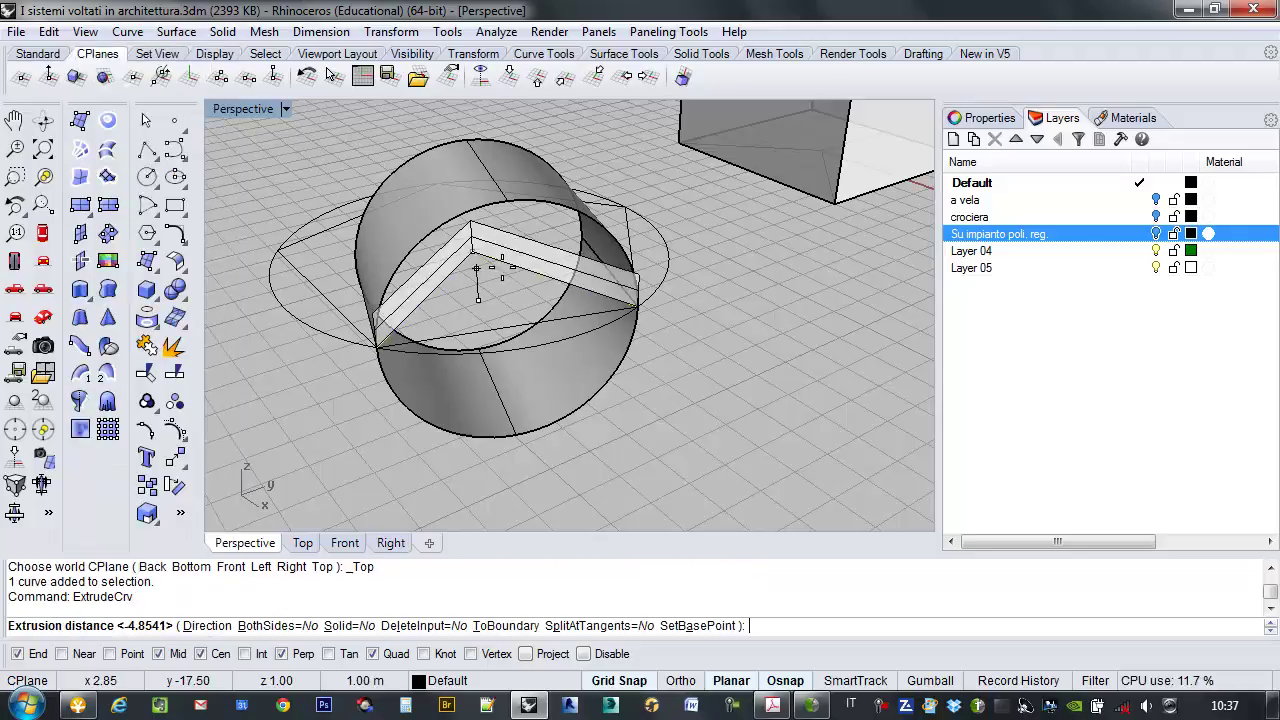
right_drag(505, 278, 531, 374)
click(482, 160)
scroll(507, 295, up, 3)
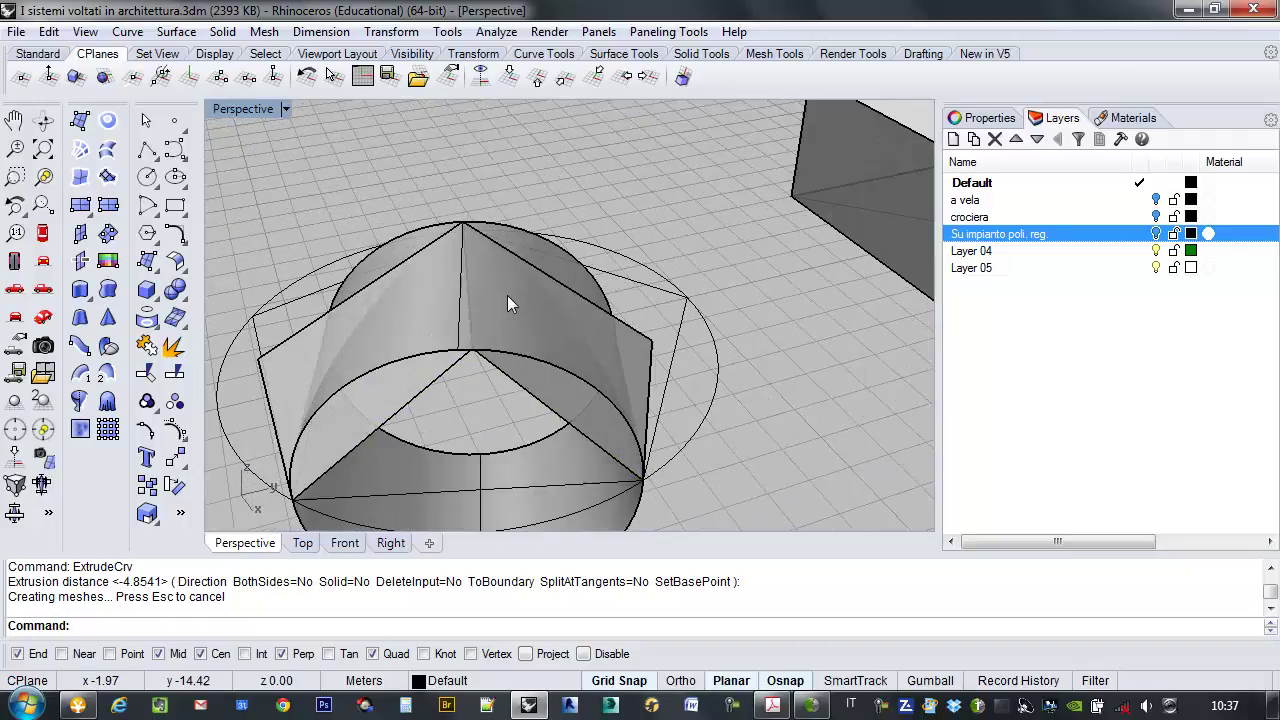
Trim the cylinder with the two vertical walls, removing the upper portion outside the triangular segment and the lower half.
right_drag(507, 295, 560, 292)
text(Tr)
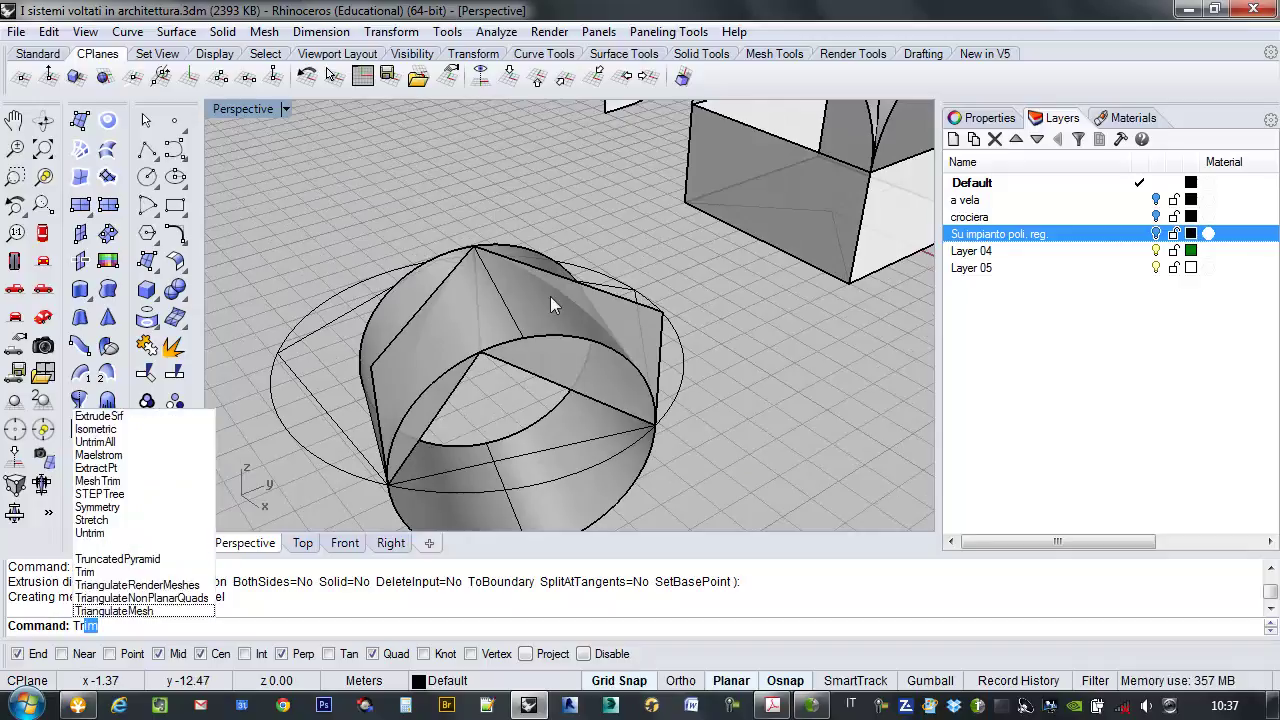
key(Return)
click(620, 308)
right_drag(568, 313, 430, 325)
right_click(537, 271)
click(559, 261)
right_drag(560, 264, 478, 335)
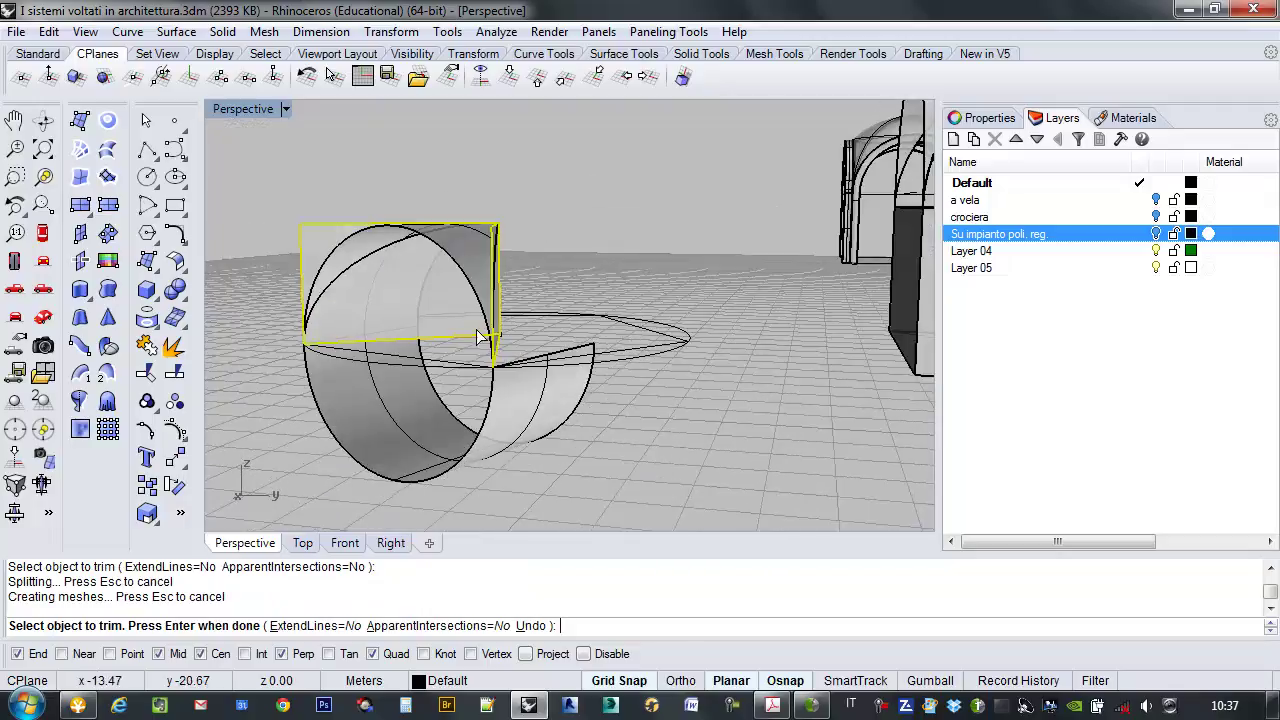
click(354, 407)
right_drag(349, 407, 692, 430)
key(Return)
Polar-array the trimmed web around the pentagon's centre point with 5 items over 360 degrees.
click(567, 372)
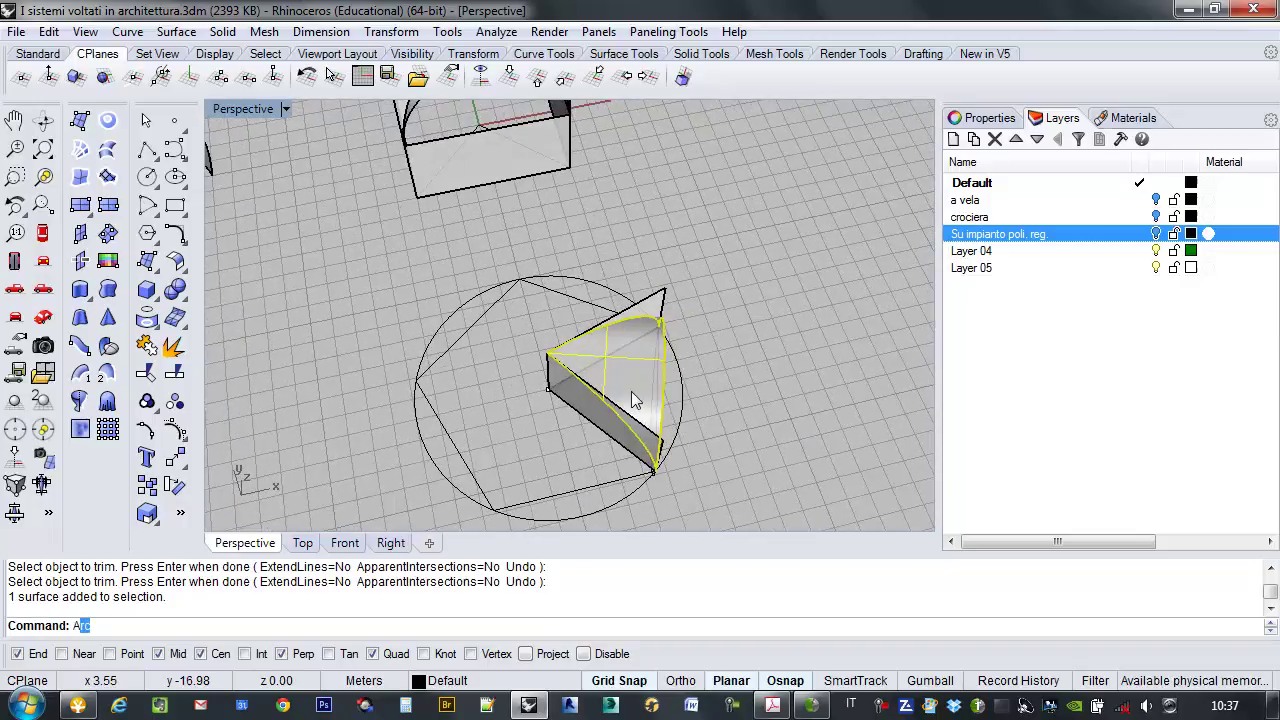
key(Return)
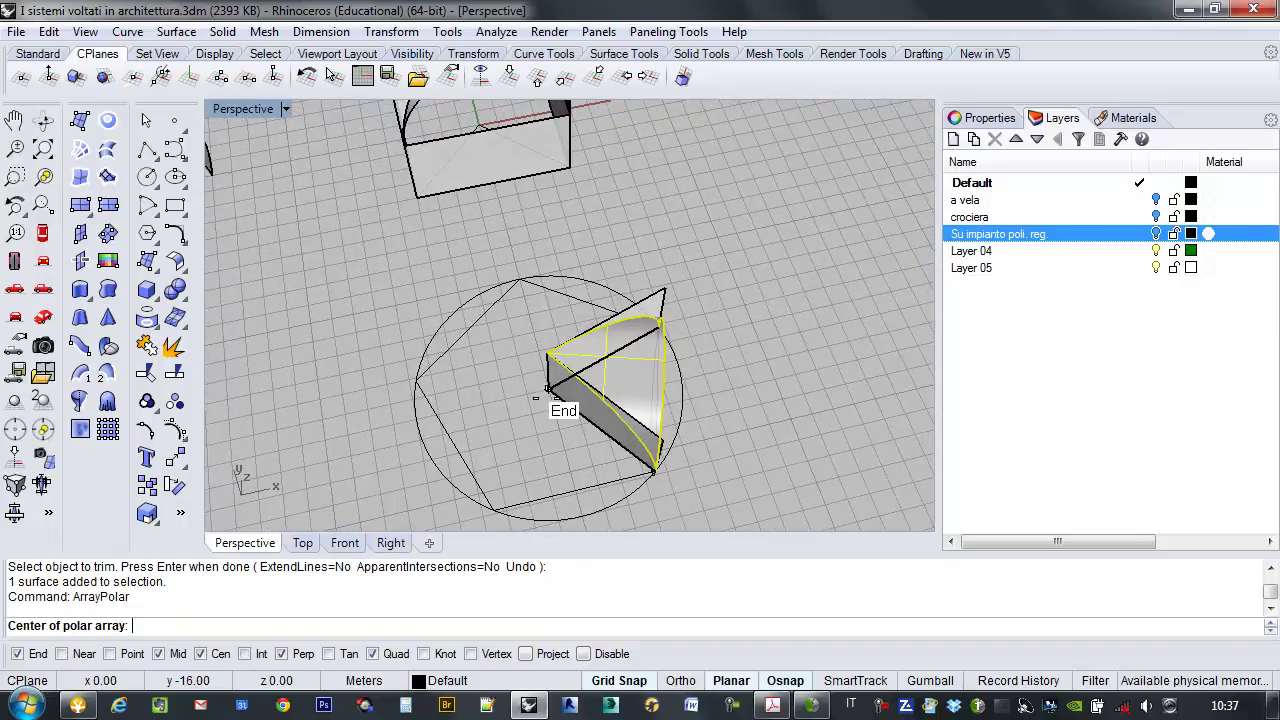
click(548, 390)
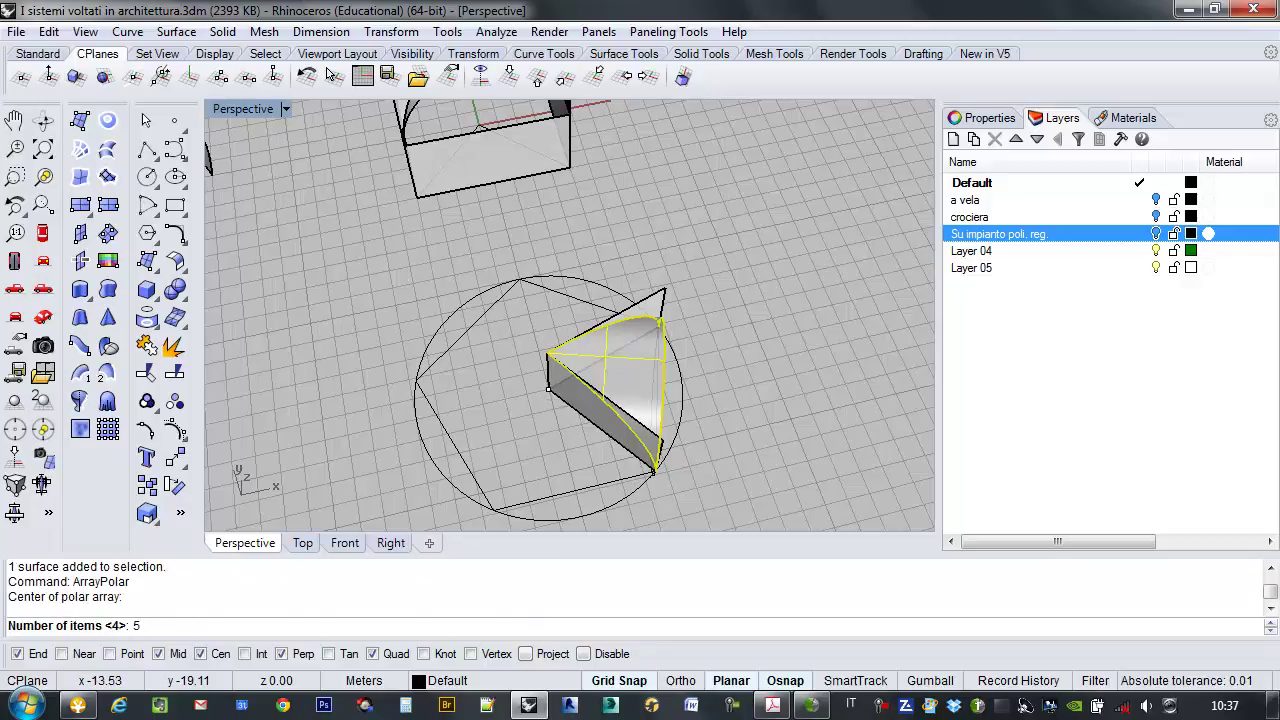
text(5)
key(Return)
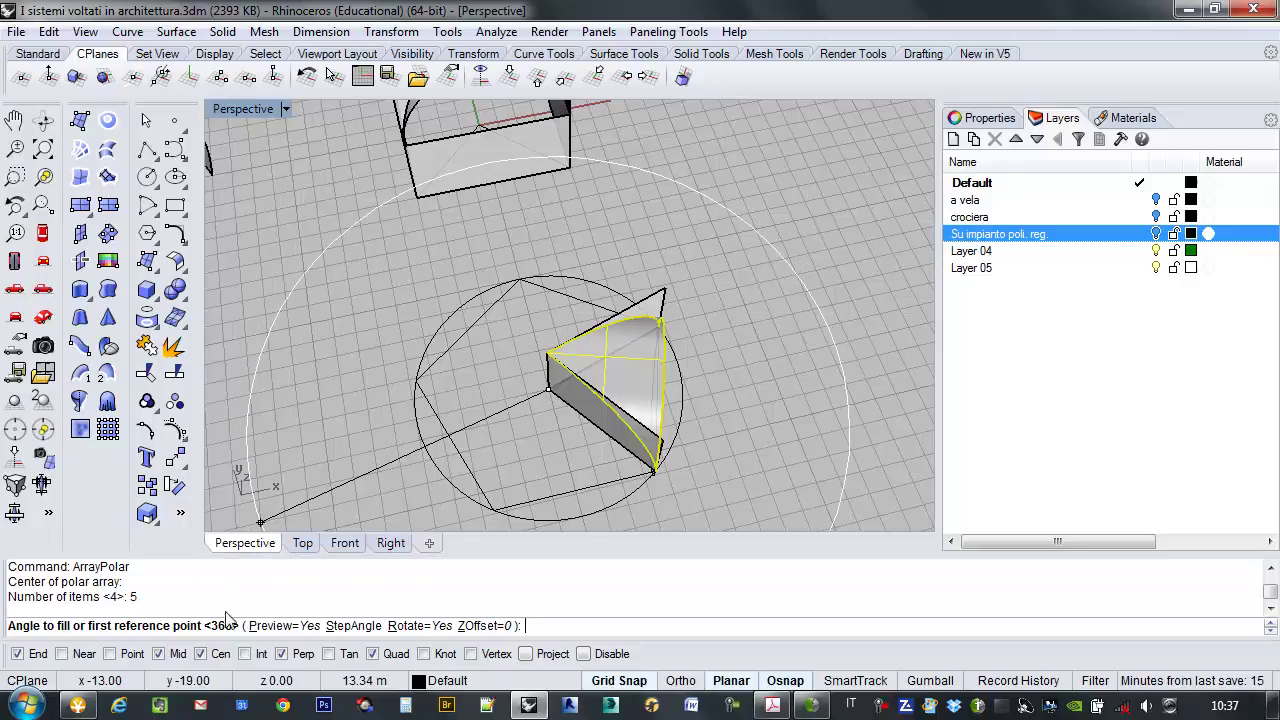
key(Return)
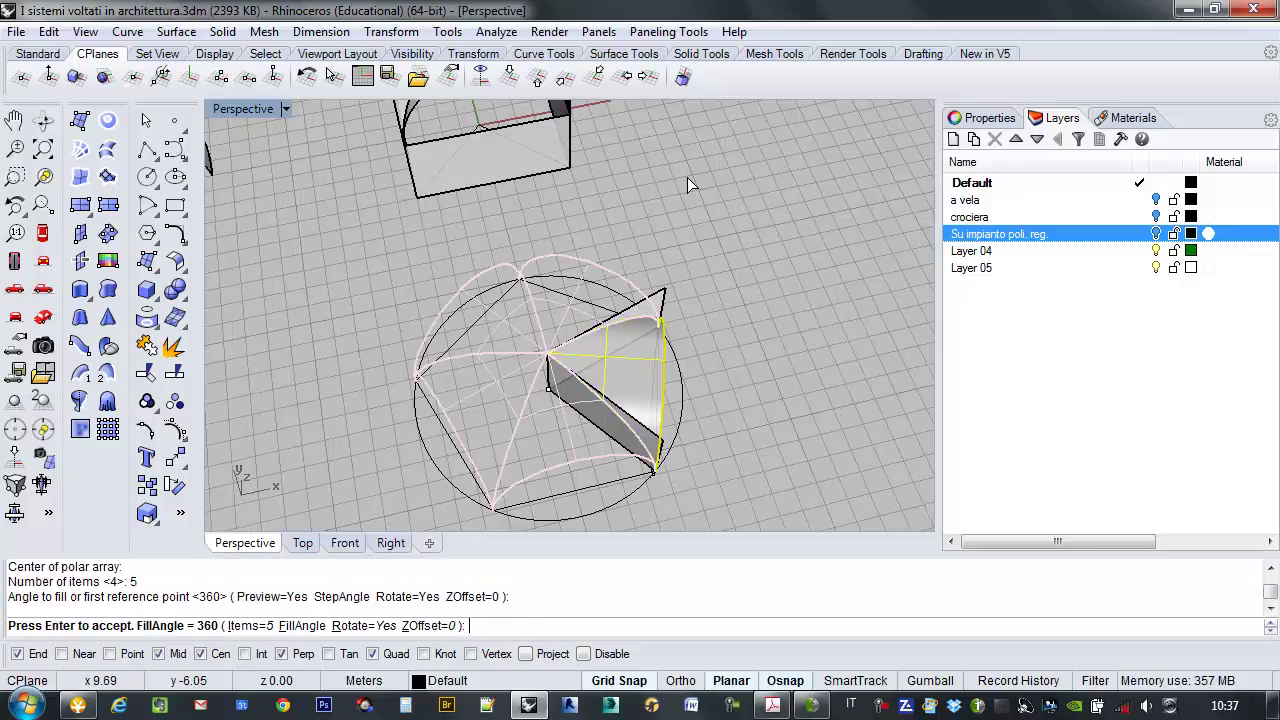
key(Return)
right_drag(688, 180, 670, 250)
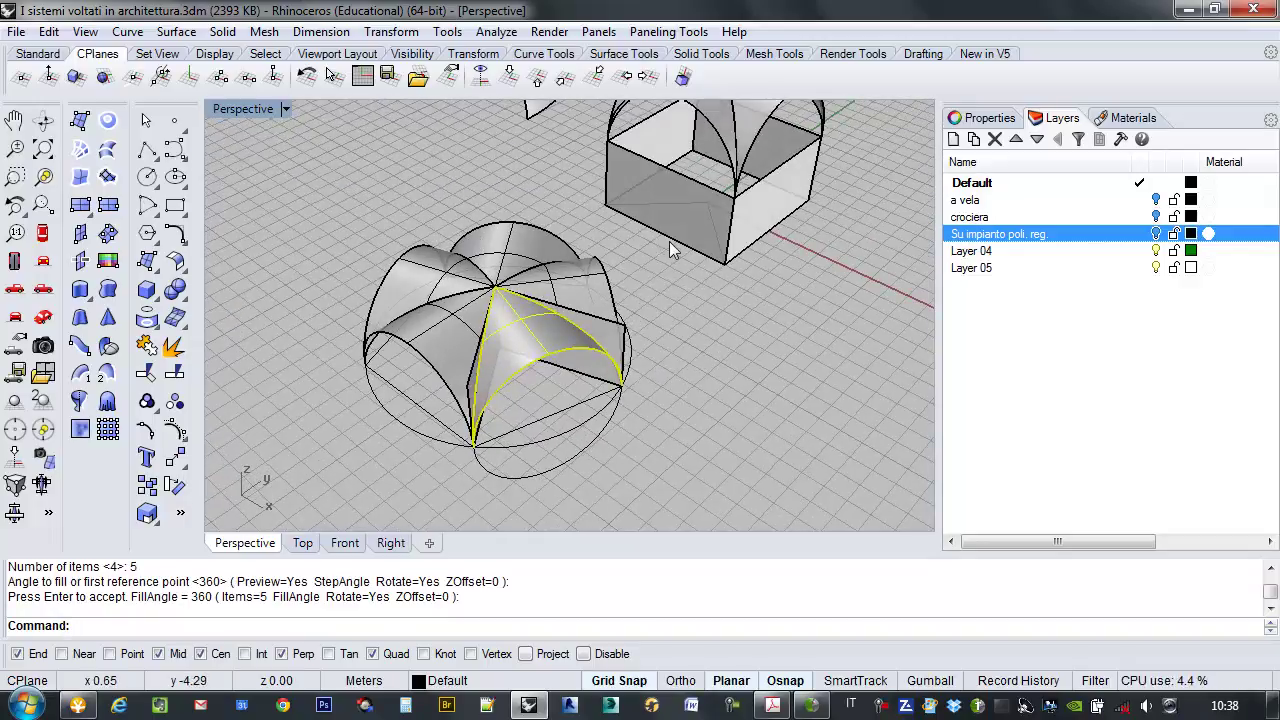
Delete the two-wall surface used to trim the cylinder.
click(672, 320)
right_drag(666, 371, 630, 335)
click(621, 334)
click(632, 334)
click(694, 396)
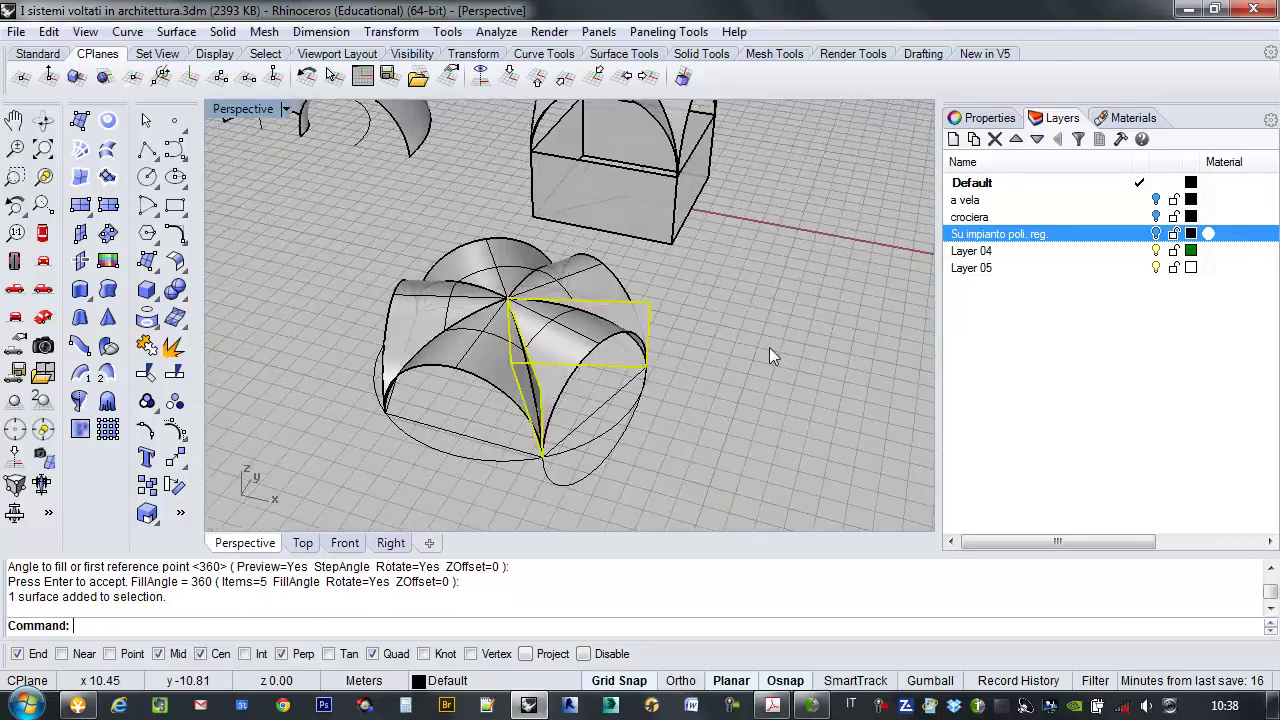
key(Delete)
Copy the whole pentagonal vault with its construction curves about 19 m along the X axis.
right_drag(729, 391, 620, 228)
drag(388, 460, 363, 443)
right_drag(363, 443, 652, 459)
text(opy)
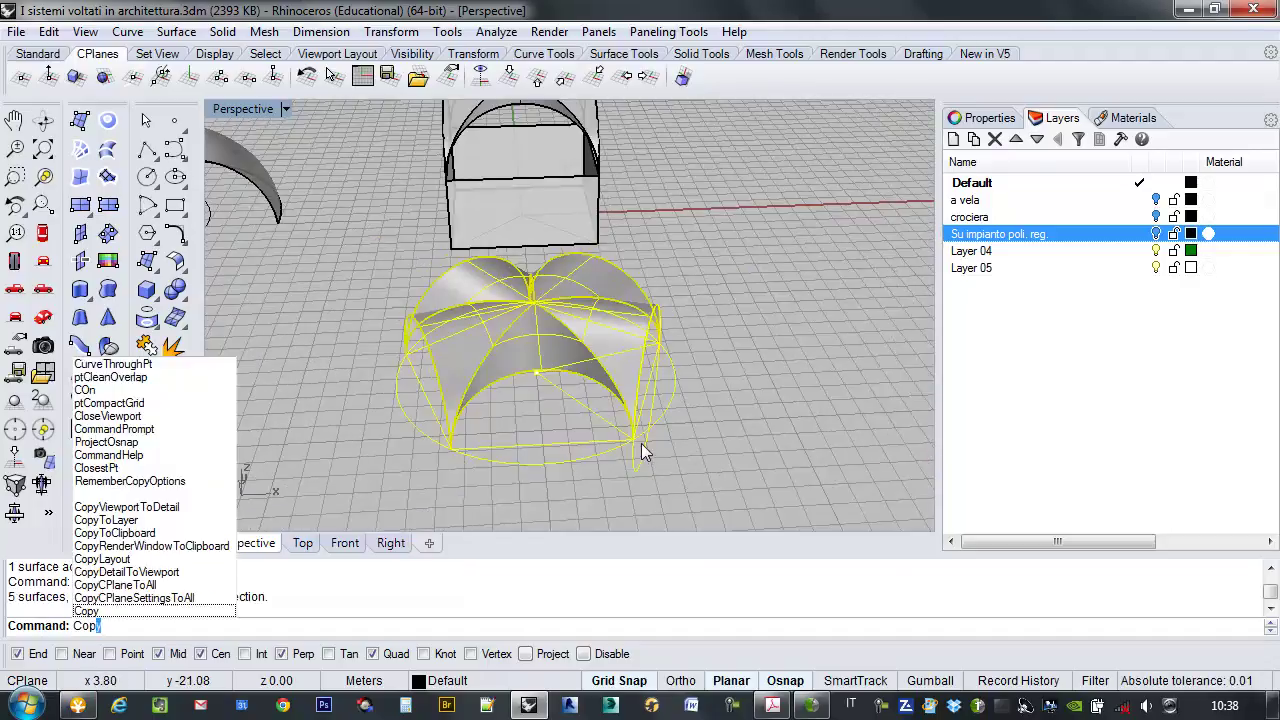
key(Return)
click(712, 423)
scroll(710, 413, down, 3)
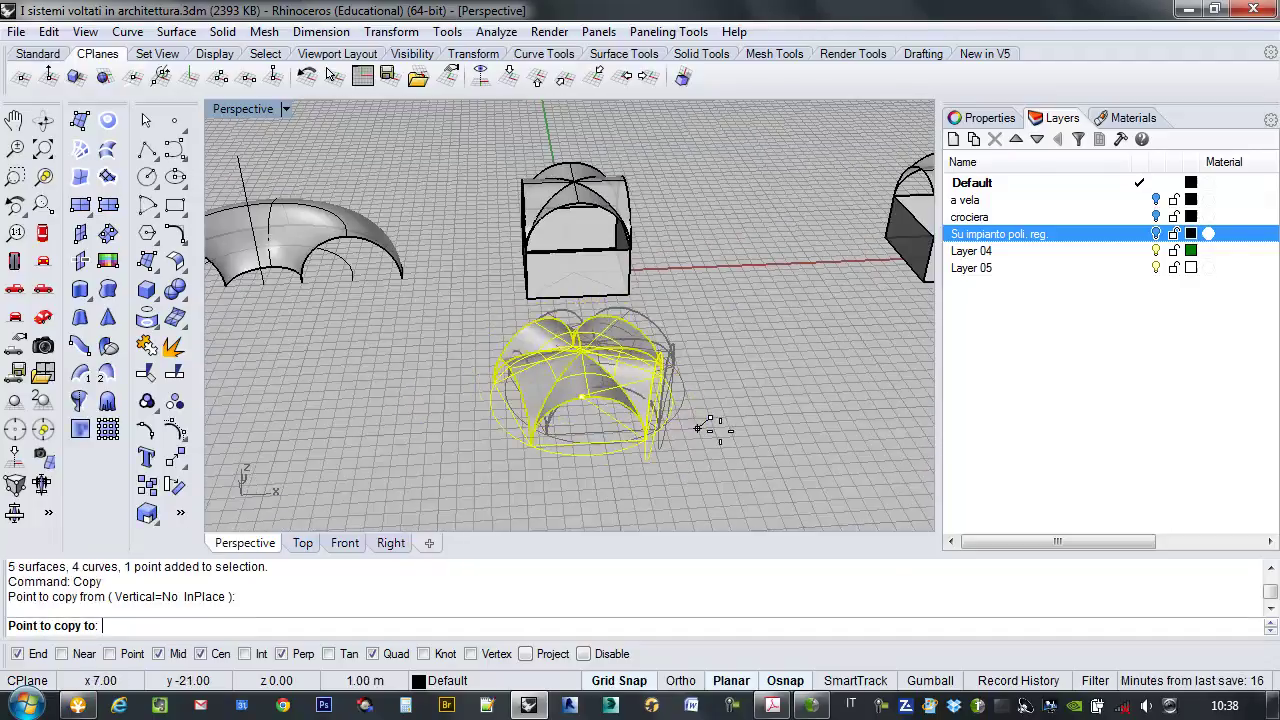
scroll(514, 423, down, 2)
scroll(524, 408, down, 1)
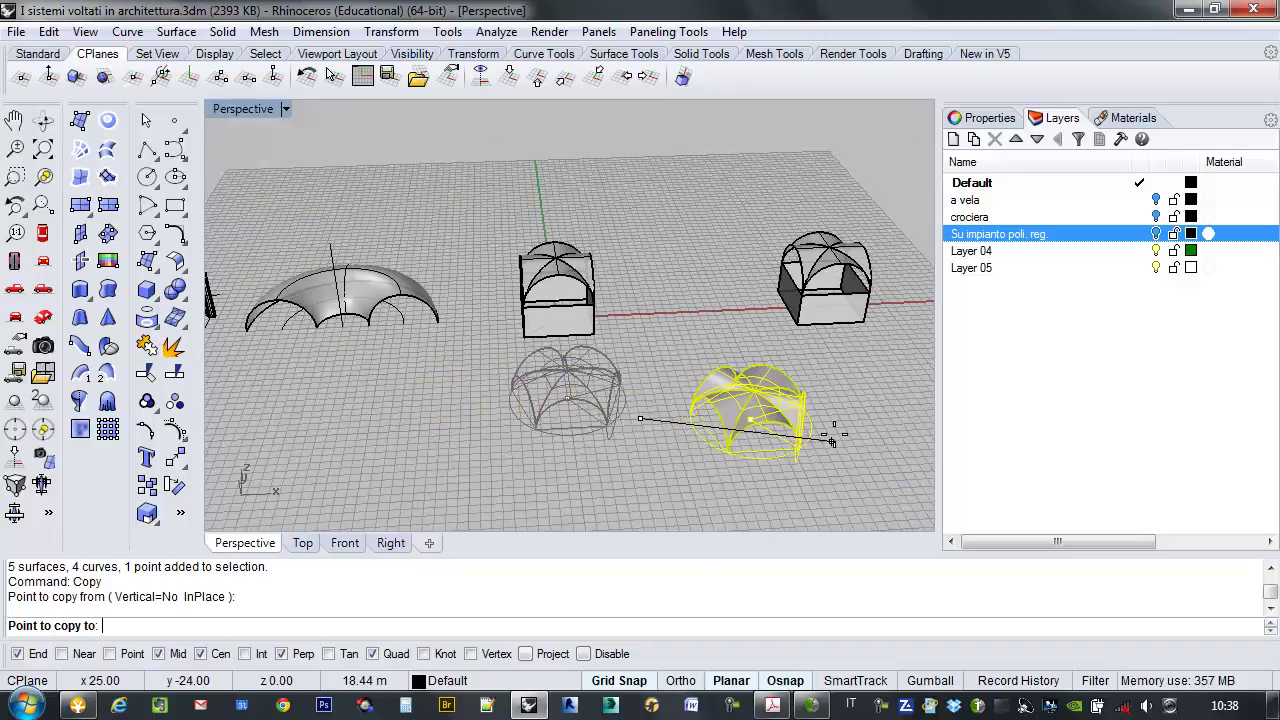
click(822, 408)
scroll(830, 390, up, 3)
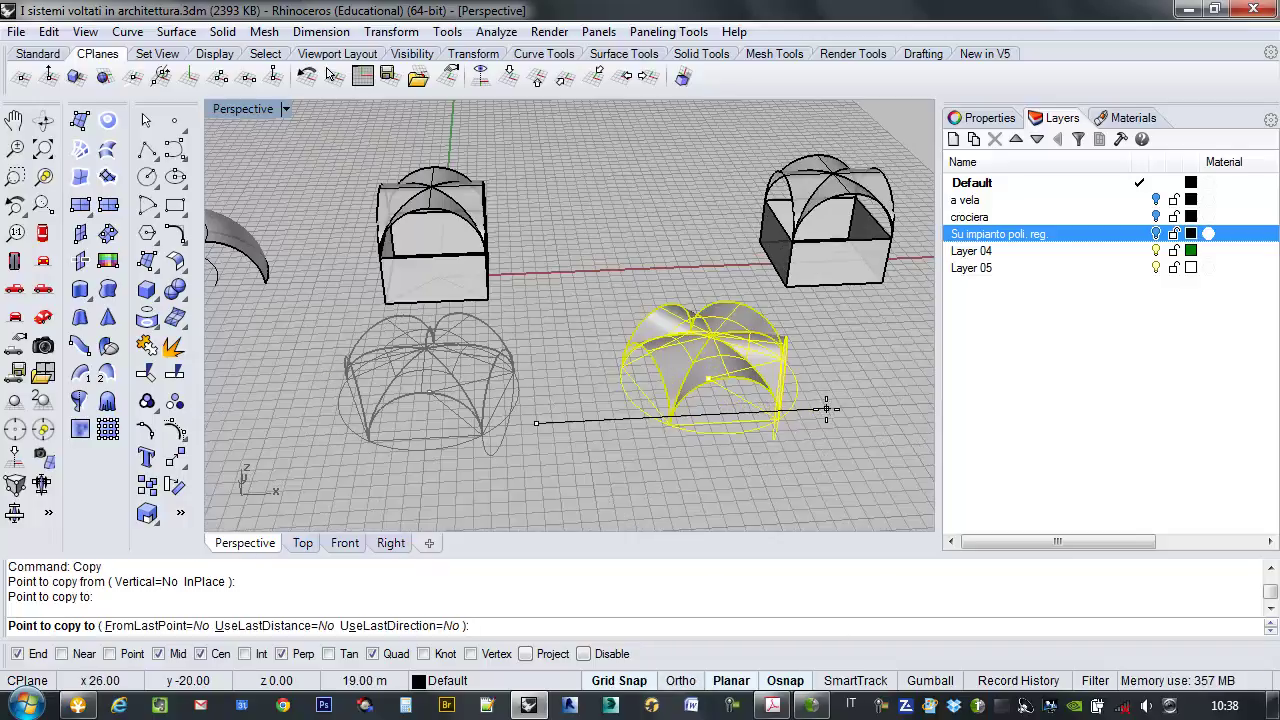
key(Return)
right_drag(764, 330, 716, 300)
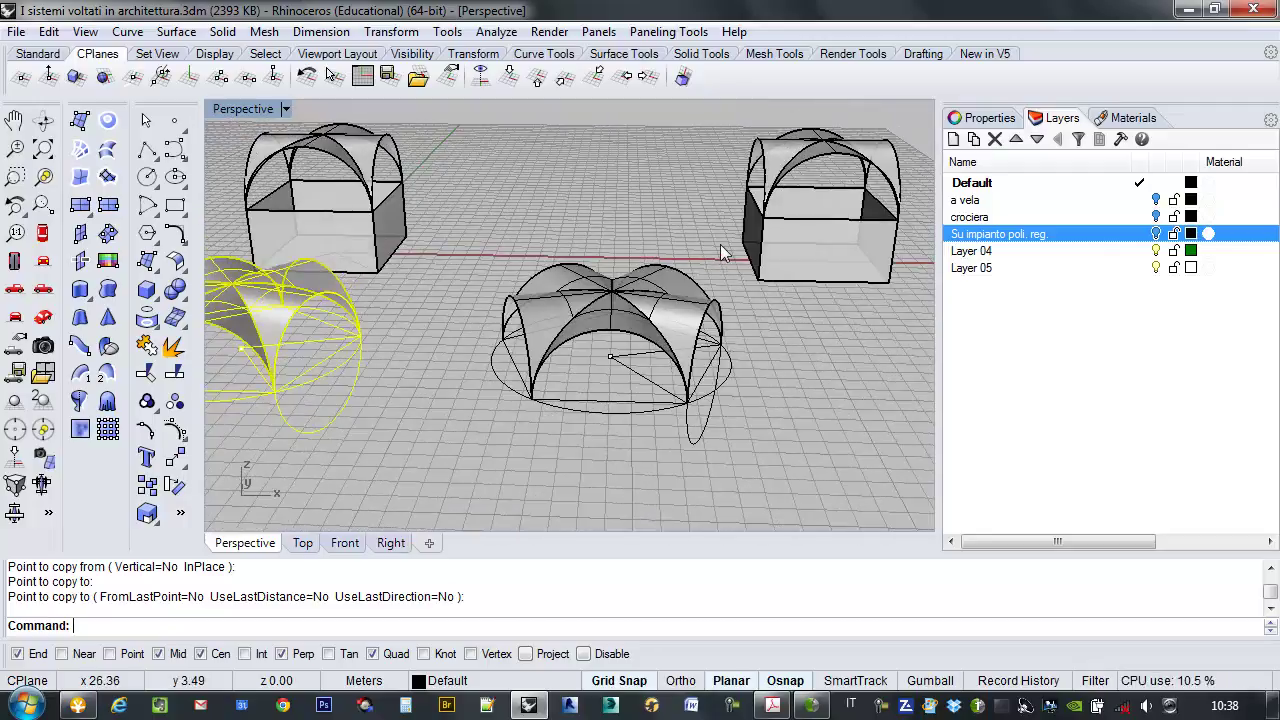
key(Return)
Delete the plan curves, centre point and vertical circle from the copied vault, keeping only its five webs.
drag(720, 244, 575, 349)
drag(495, 422, 494, 423)
right_drag(619, 409, 654, 427)
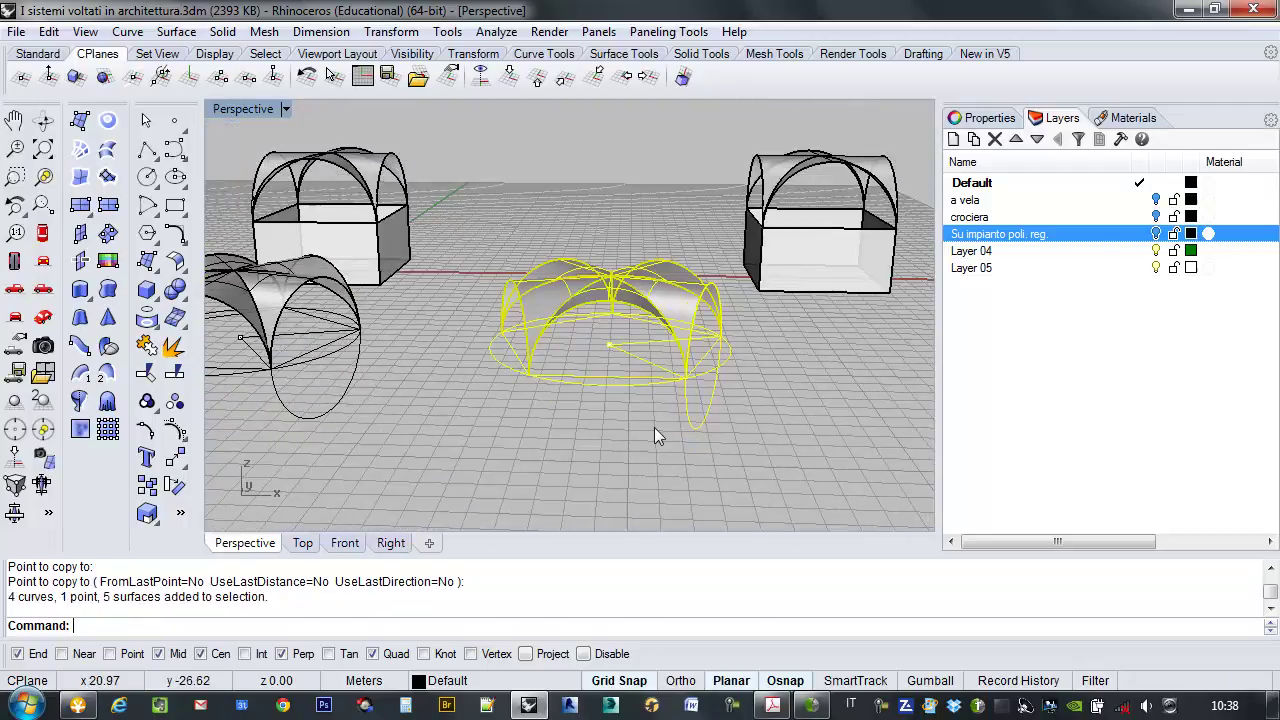
click(629, 394)
drag(601, 336, 601, 337)
key(Delete)
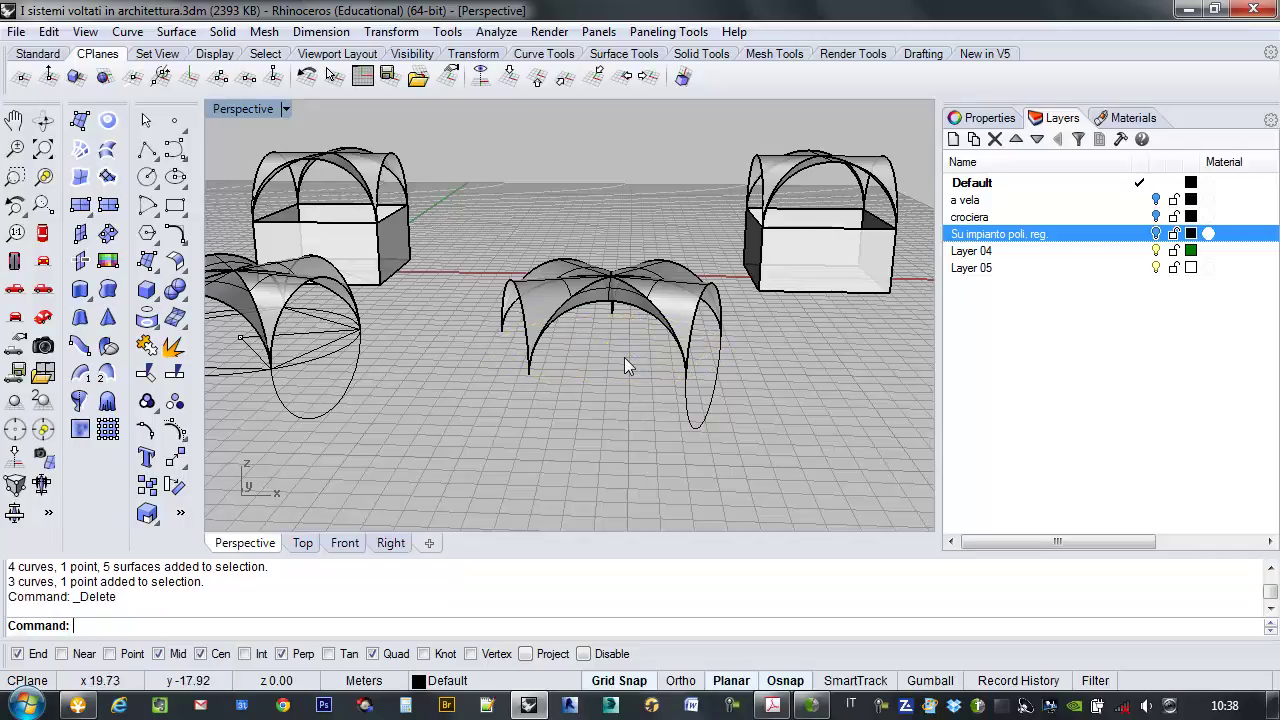
right_drag(621, 357, 700, 390)
drag(770, 415, 587, 474)
key(Delete)
right_drag(606, 409, 637, 370)
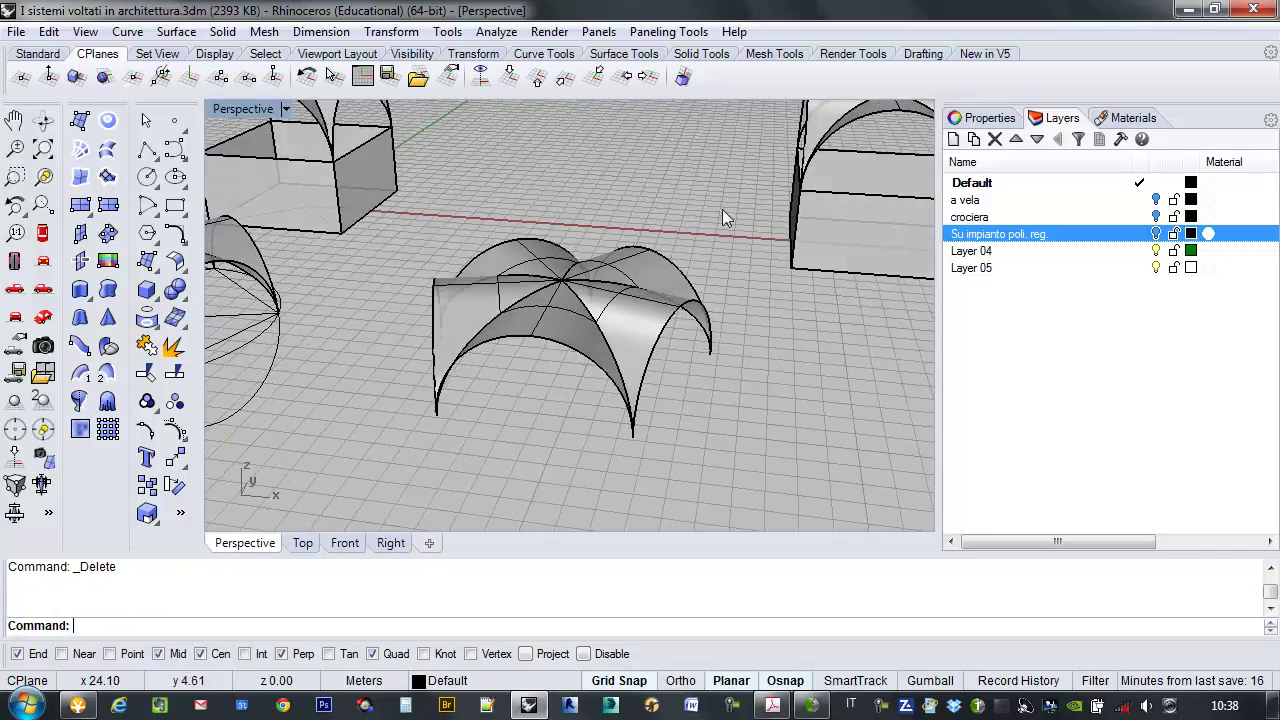
In the front view, move the copied vault's five webs vertically up by 3 m.
drag(400, 451, 400, 451)
right_drag(400, 451, 566, 417)
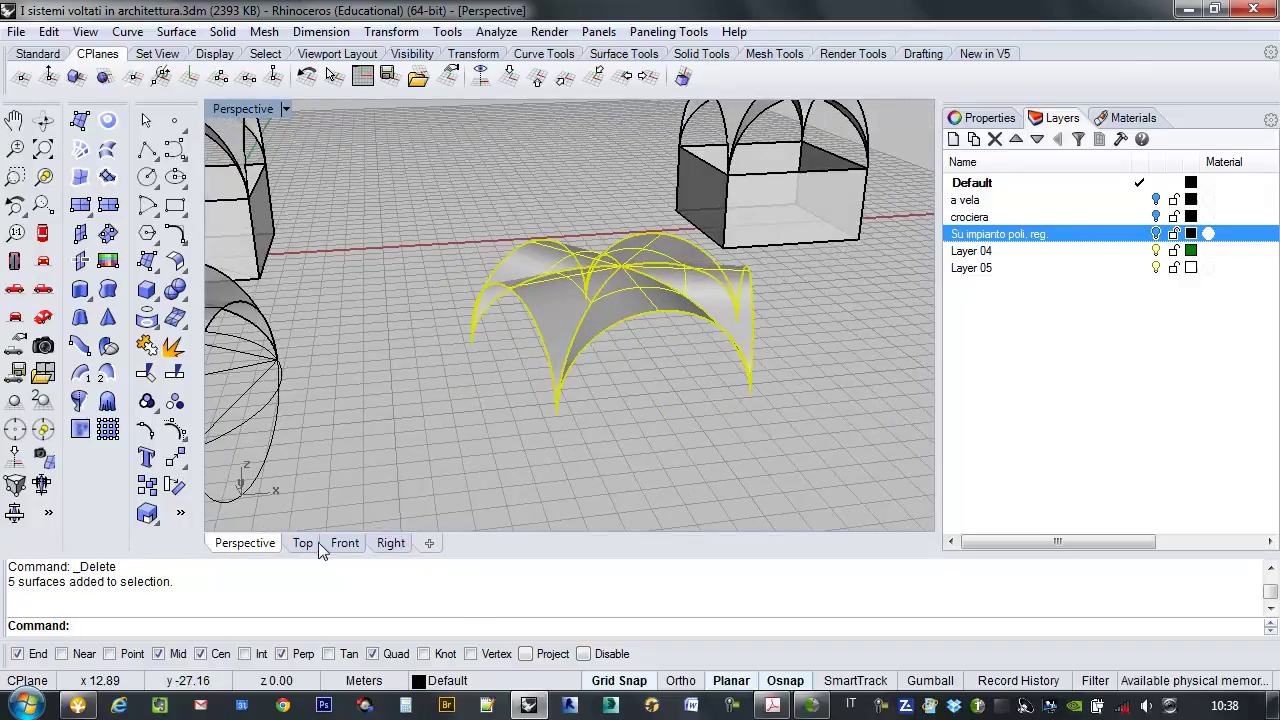
click(345, 545)
scroll(522, 441, down, 4)
scroll(828, 415, up, 6)
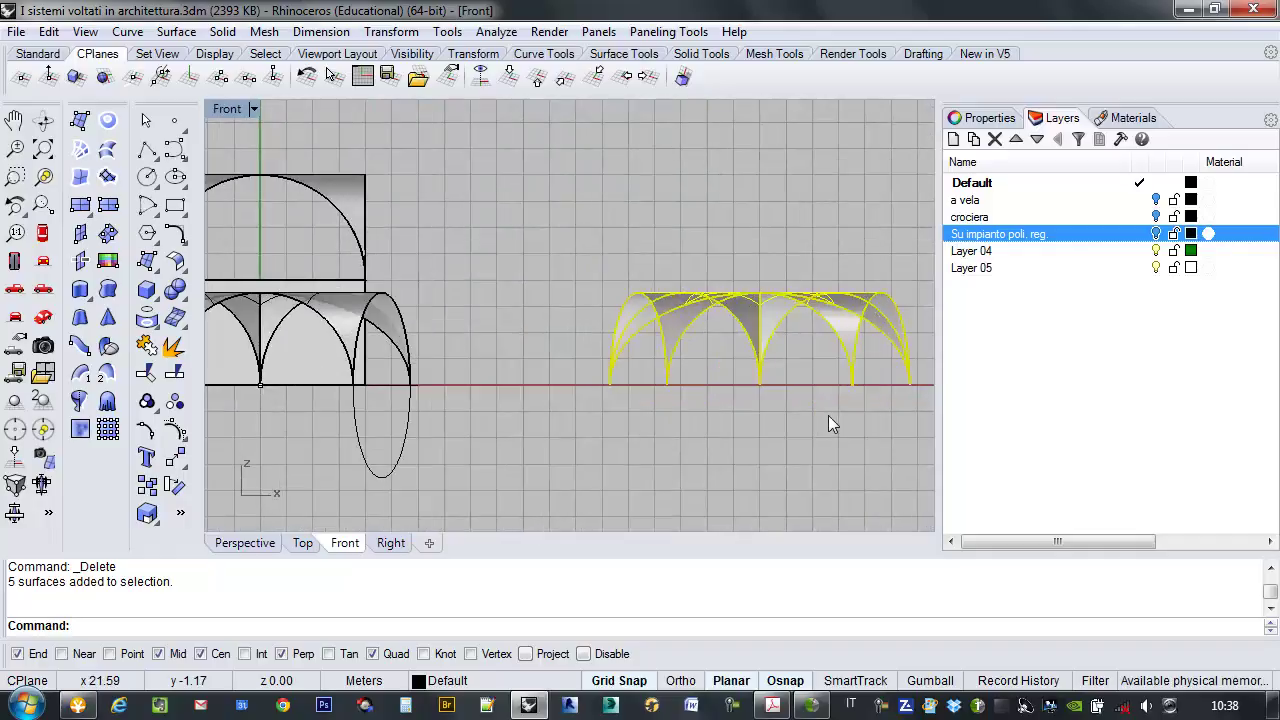
text(Move)
key(Return)
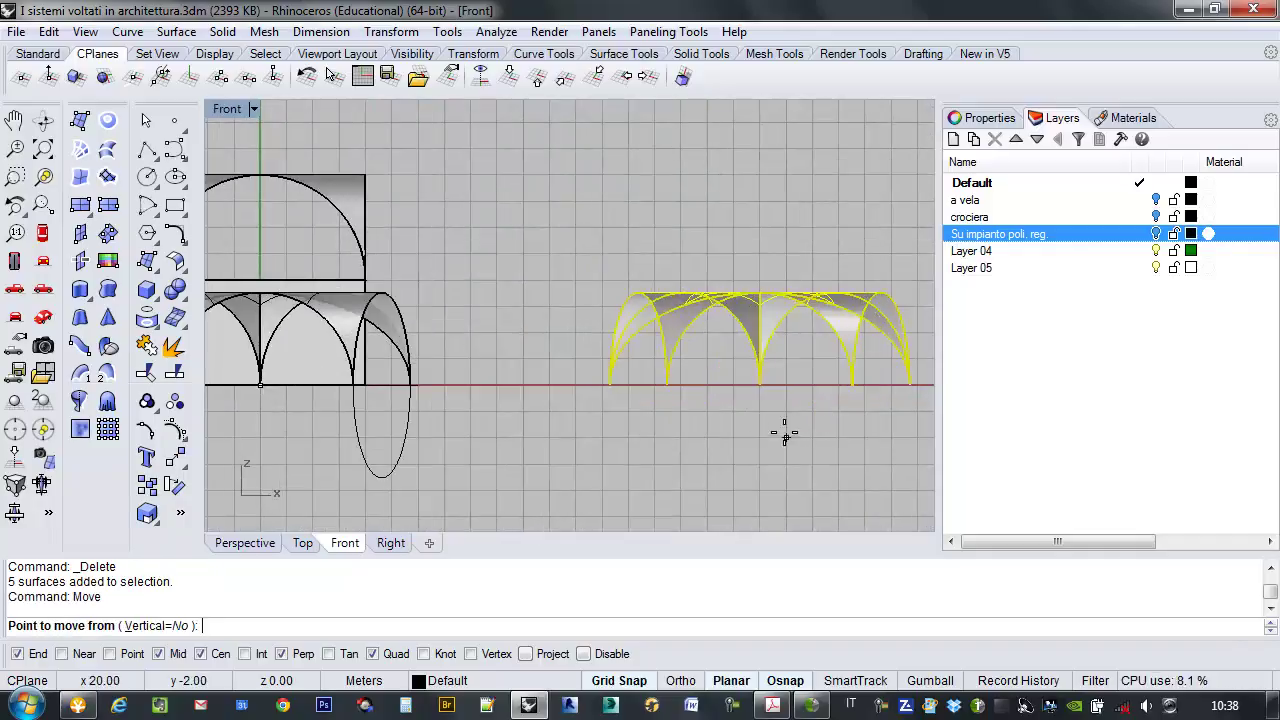
click(570, 386)
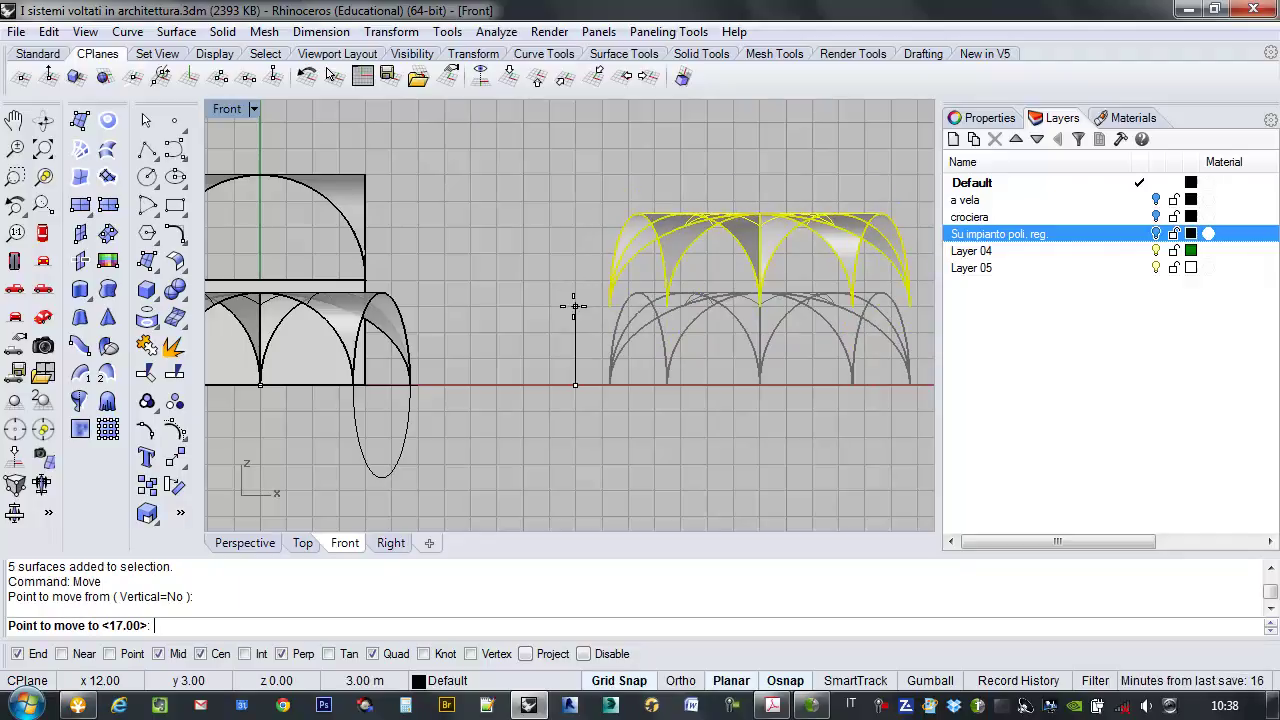
click(575, 305)
right_drag(571, 340, 511, 400)
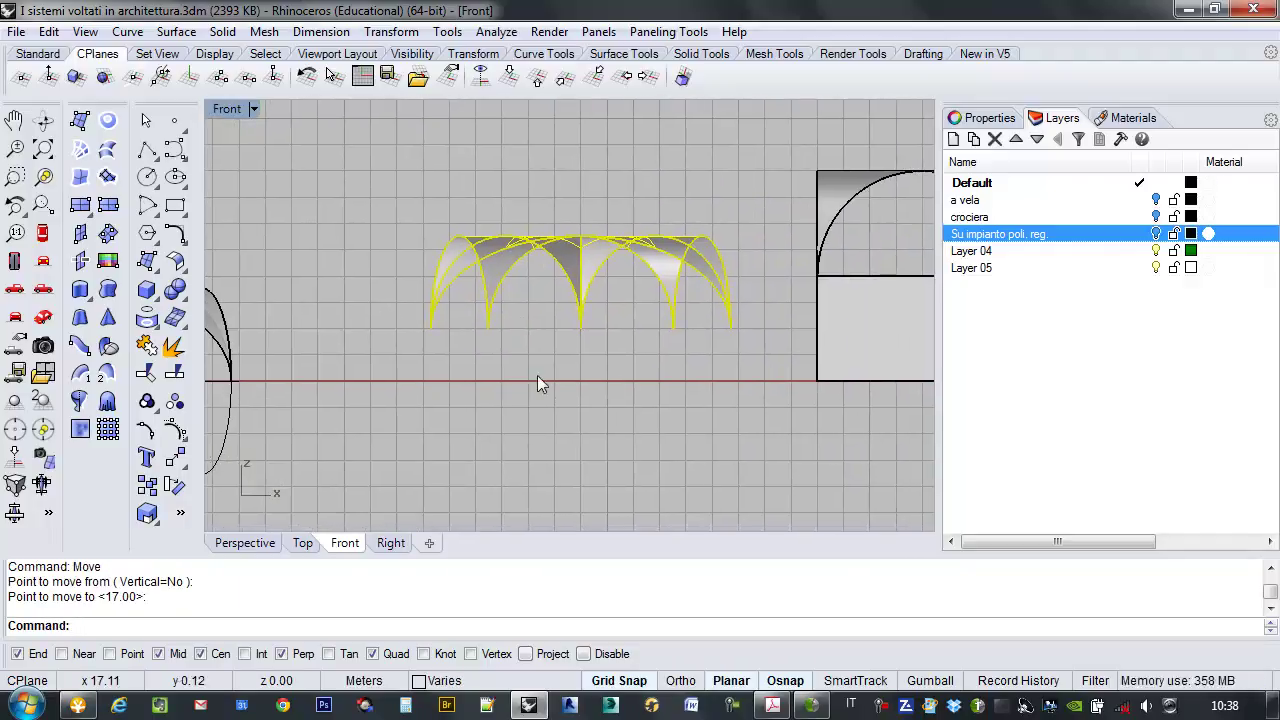
scroll(568, 365, up, 2)
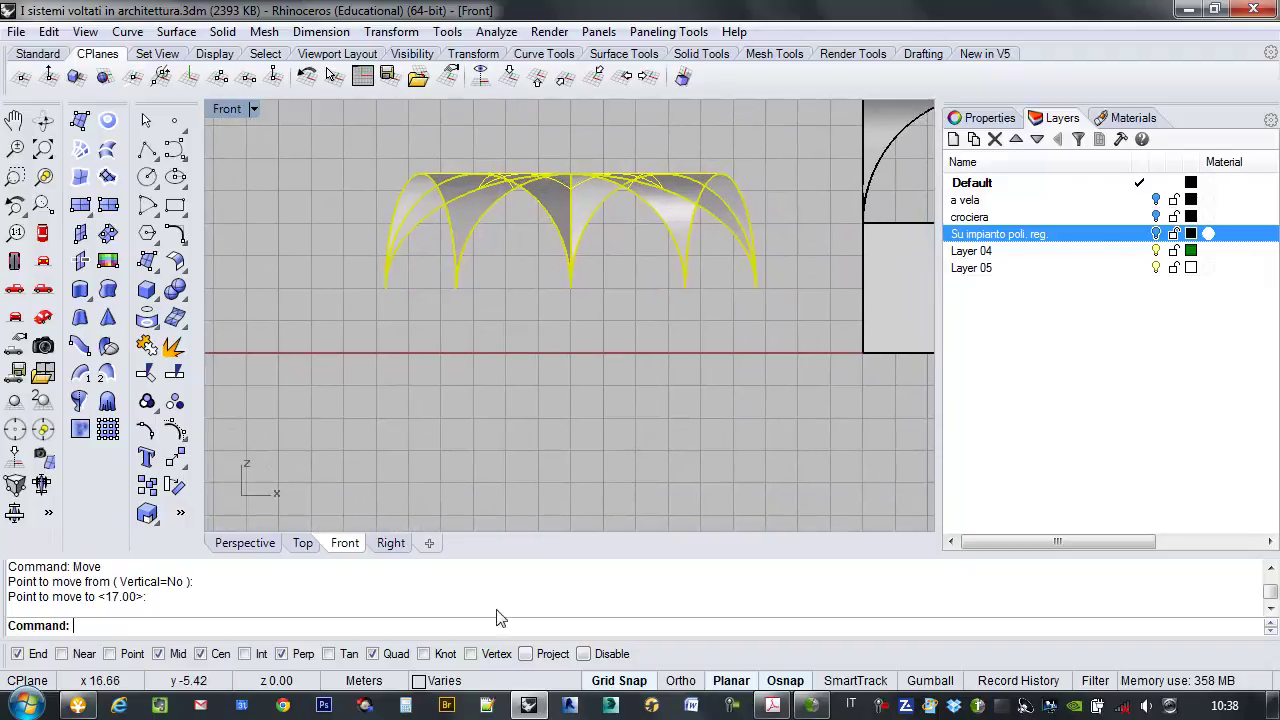
In the perspective view, copy the cross vault at the origin, including its square base, 18 m along the Y axis.
click(244, 543)
right_drag(529, 323, 488, 329)
scroll(629, 447, up, 3)
scroll(685, 398, down, 2)
shift+right_drag(377, 381, 695, 275)
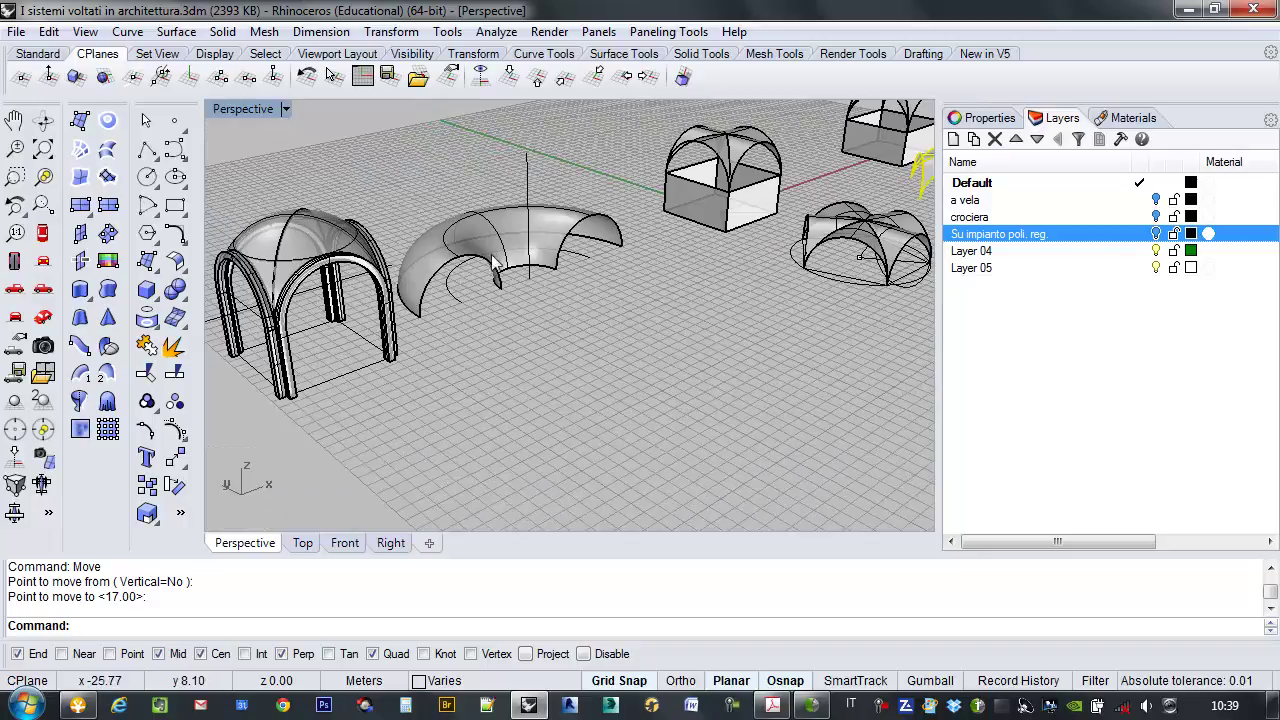
right_drag(437, 263, 757, 349)
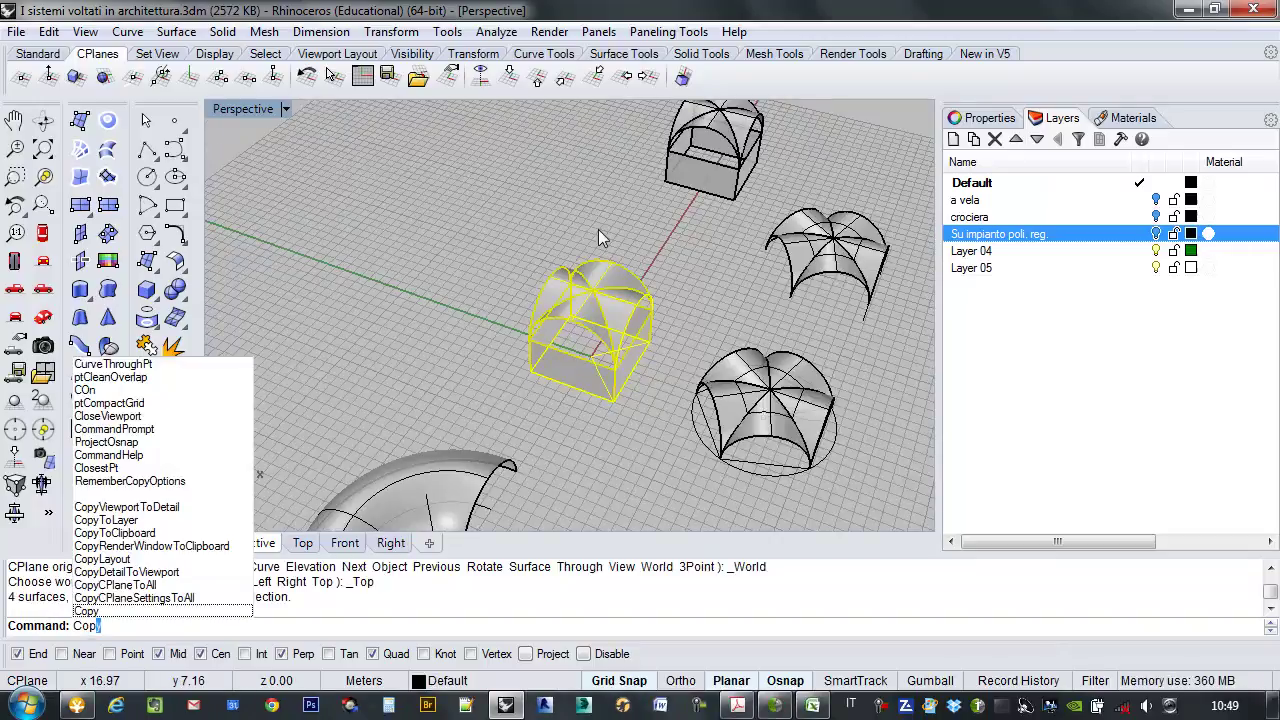
key(Return)
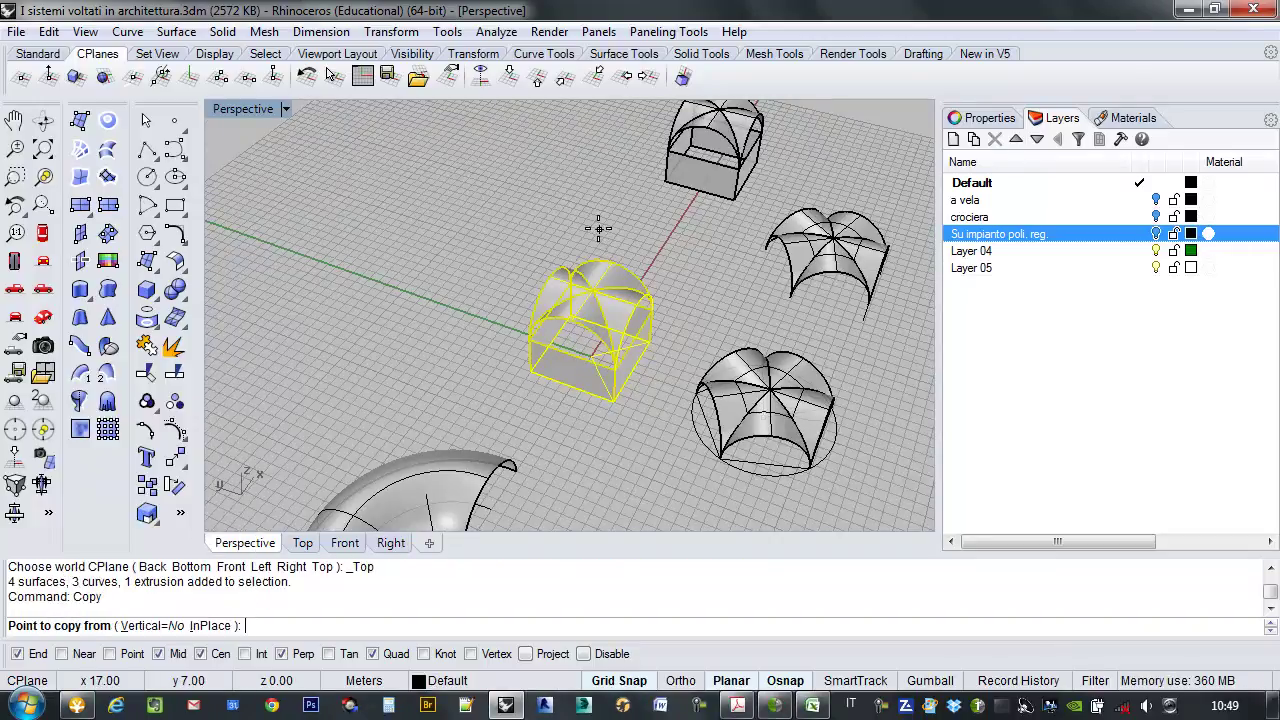
click(638, 452)
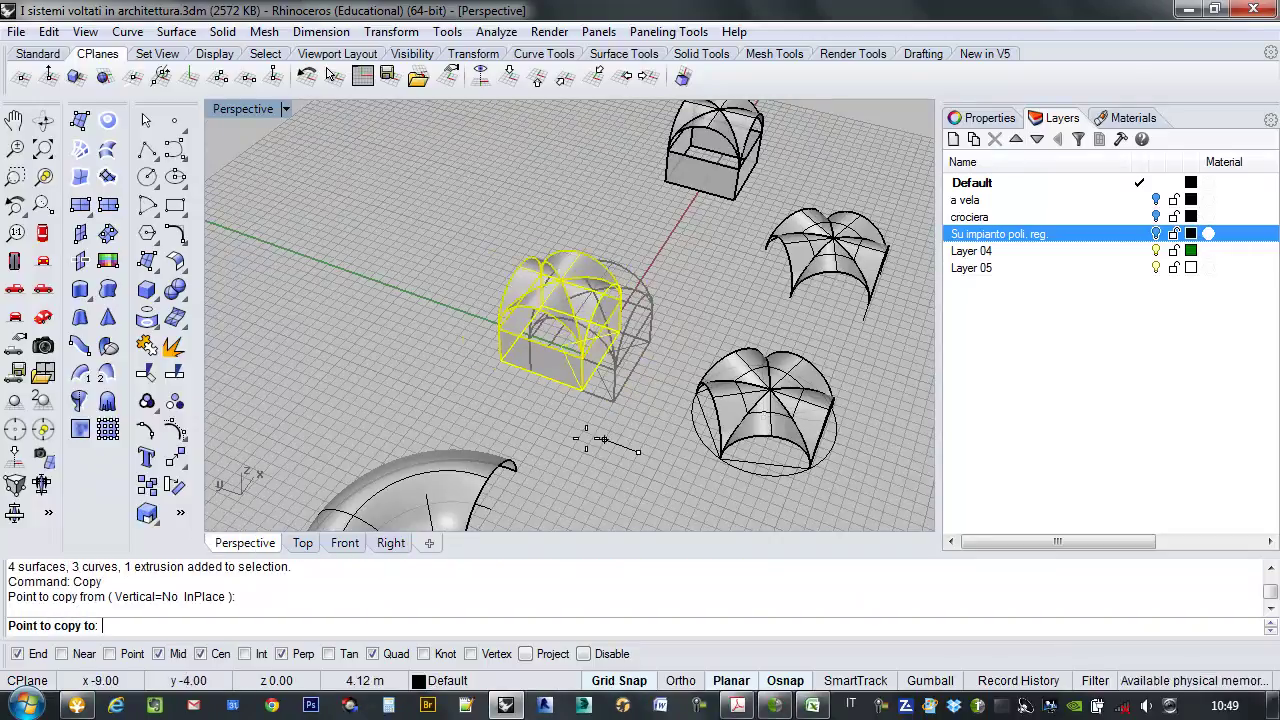
right_click(472, 377)
click(480, 321)
Delete the four vault webs from the copied cross vault, keeping its square base walls and arc curve.
right_drag(489, 288, 457, 296)
scroll(457, 296, up, 3)
click(474, 200)
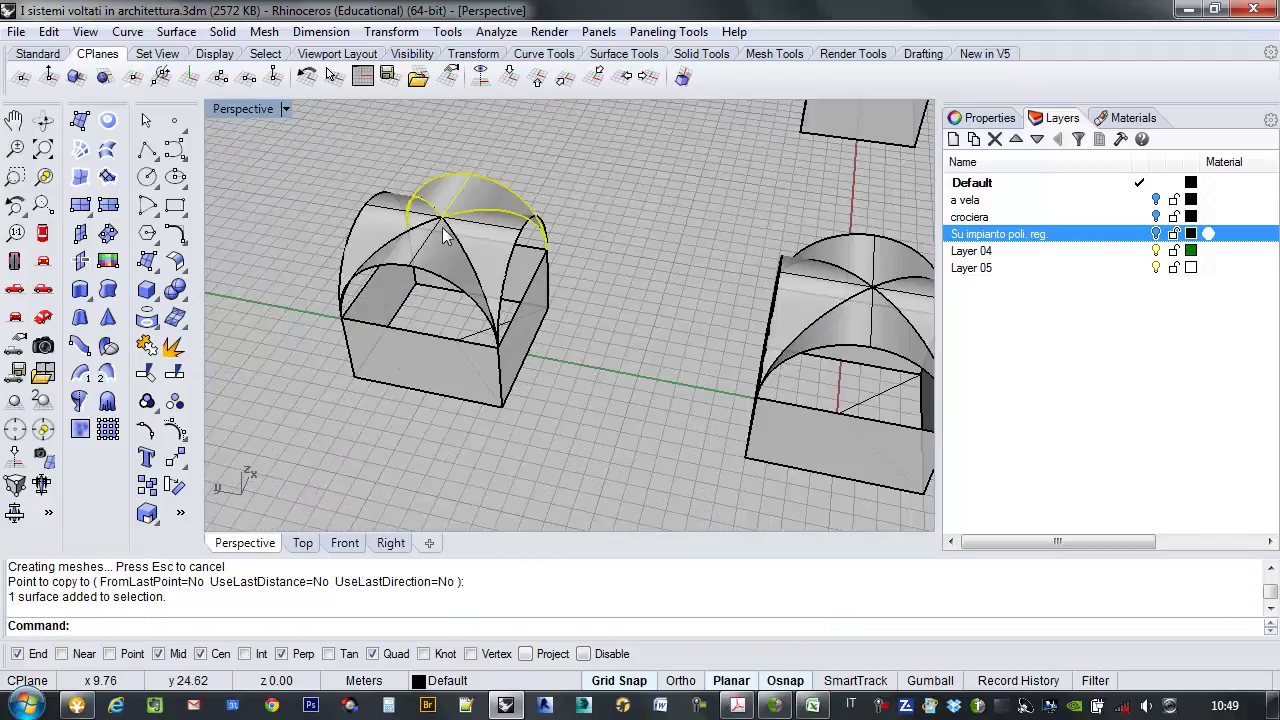
key(Delete)
click(393, 224)
key(Delete)
click(424, 261)
key(Delete)
click(494, 229)
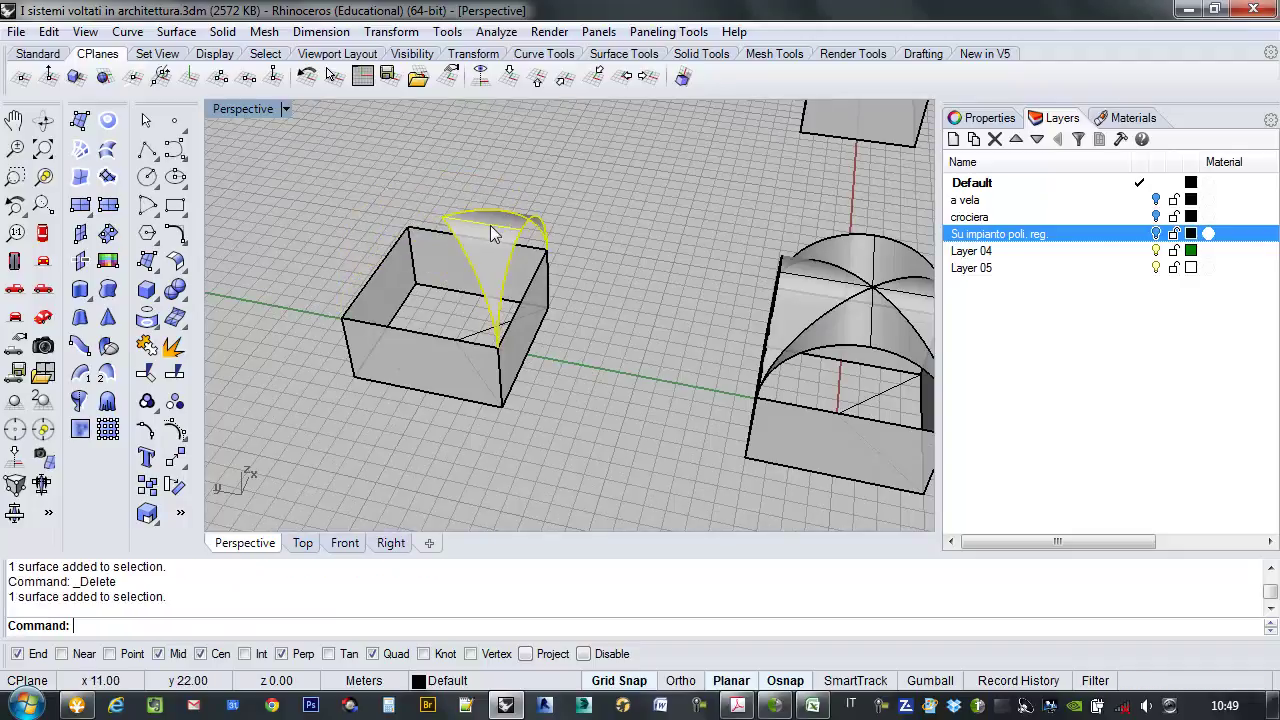
key(Delete)
Extrude the arc curve across the square base to the opposite wall to form a barrel vault.
right_drag(528, 264, 452, 222)
scroll(476, 270, up, 4)
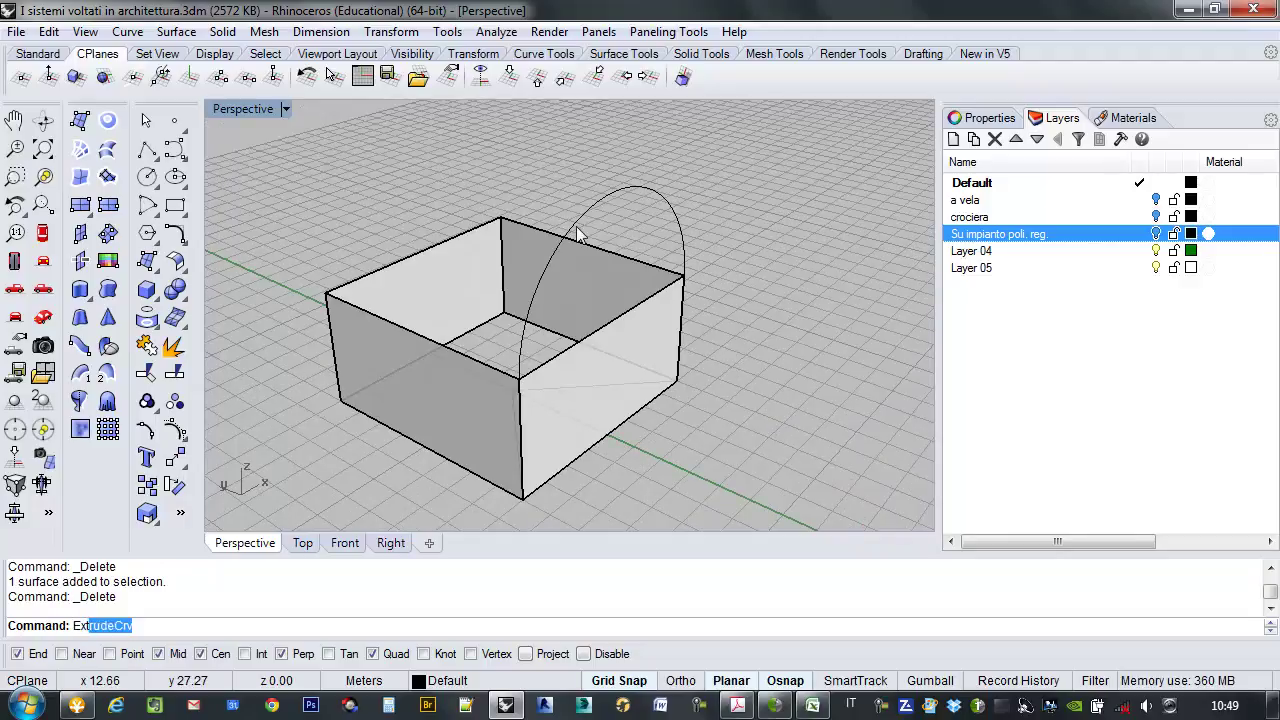
key(Return)
click(577, 231)
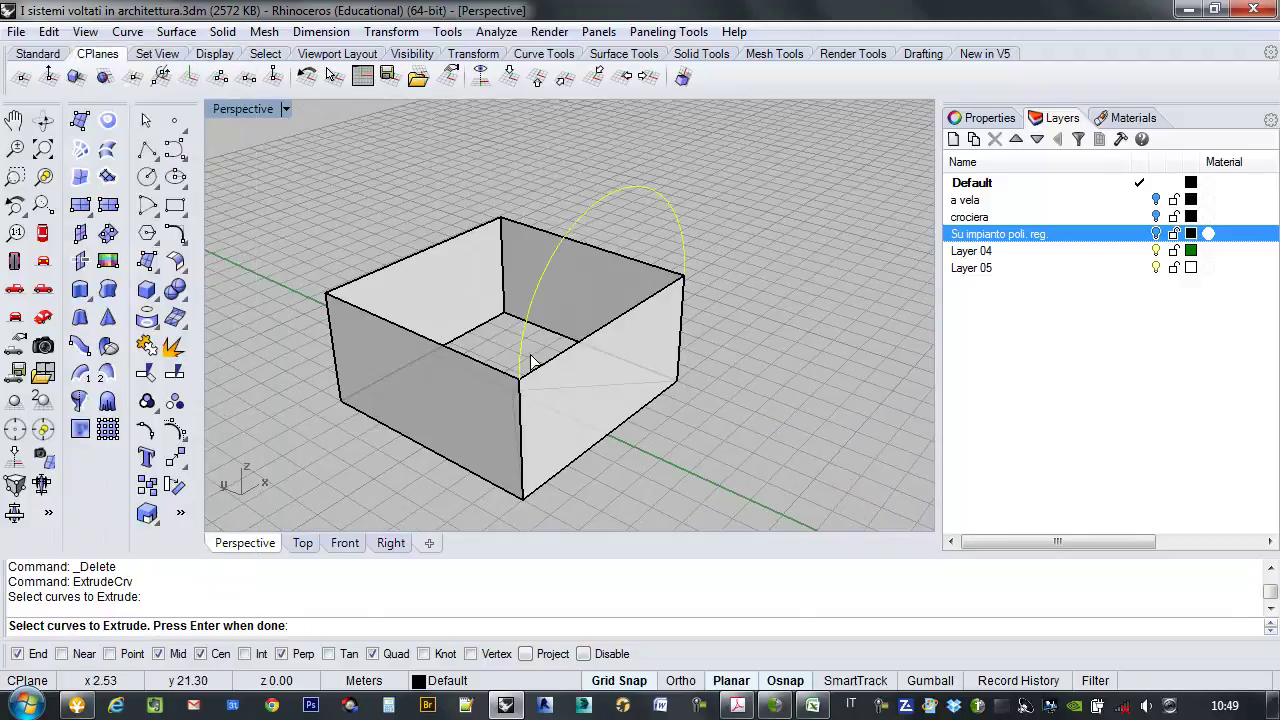
key(Return)
click(345, 302)
right_drag(560, 318, 482, 300)
Mirror the barrel vault about the diagonal from the base's centre to its corner, keeping the original, to get two crossing barrels.
click(477, 170)
scroll(477, 172, down, 2)
right_drag(480, 200, 575, 280)
mouse_move(545, 344)
right_down()
mouse_move(503, 348)
mouse_move(522, 350)
right_up()
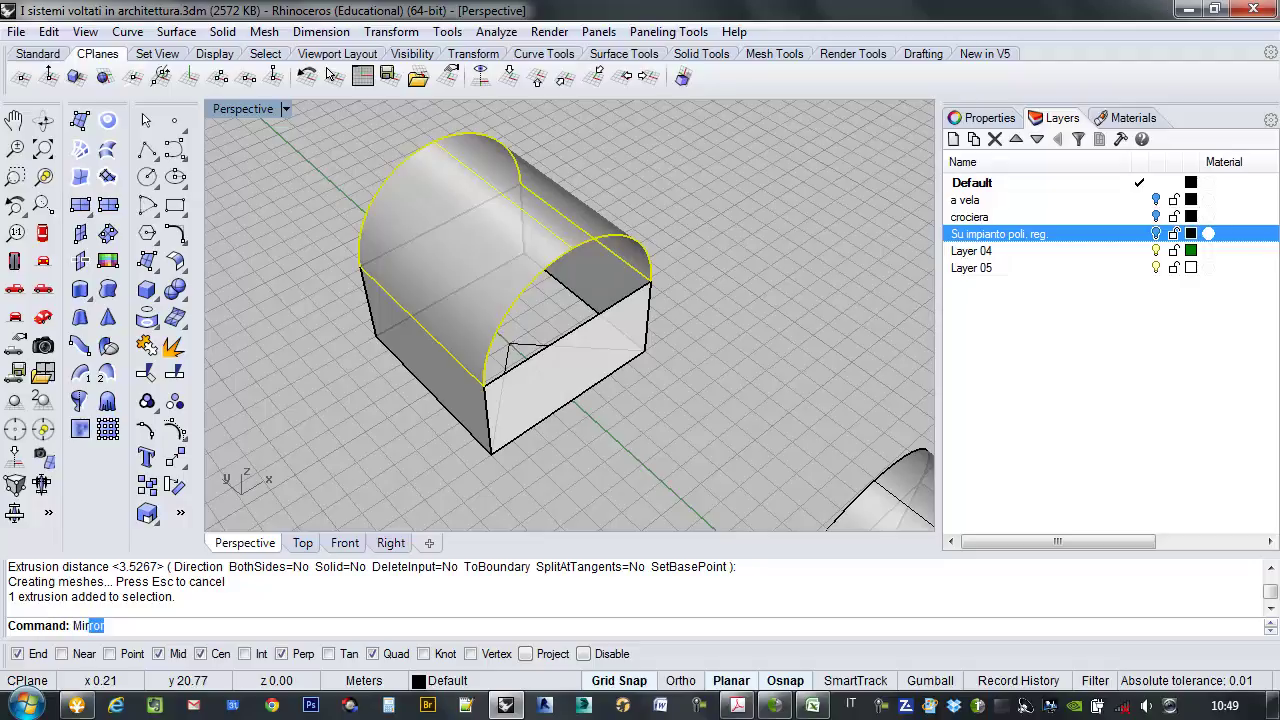
key(Return)
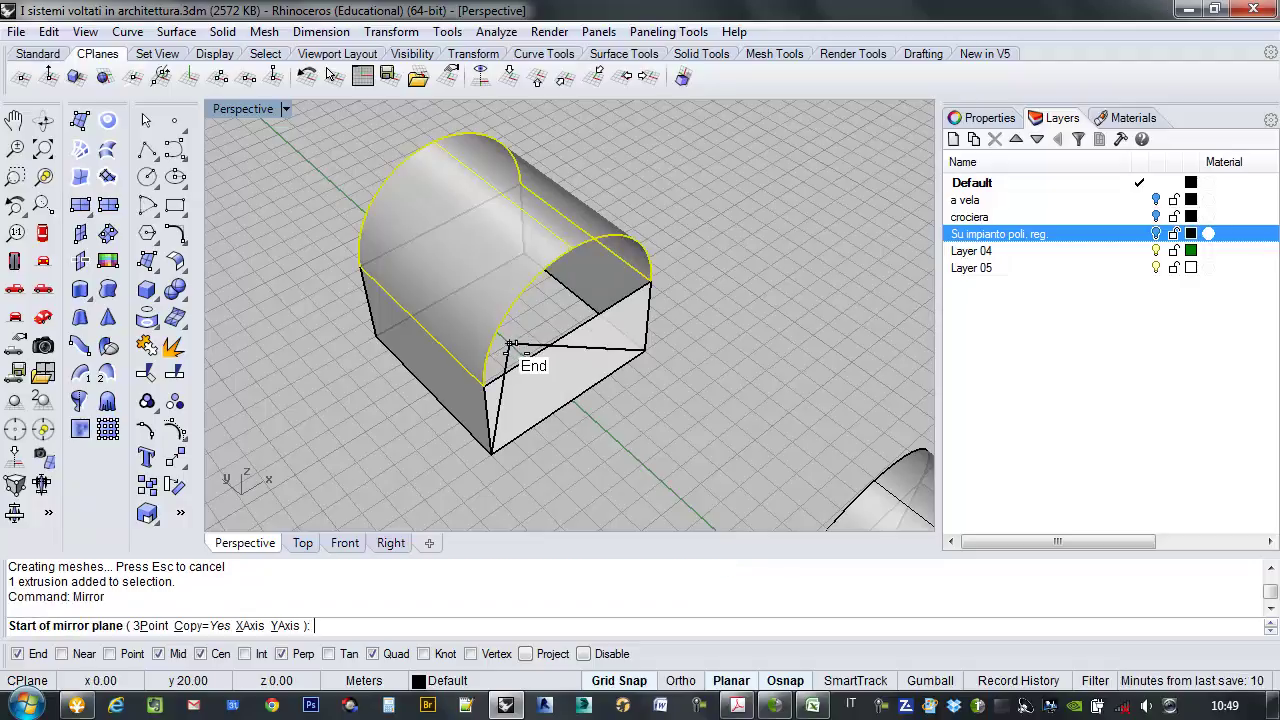
click(509, 345)
click(646, 352)
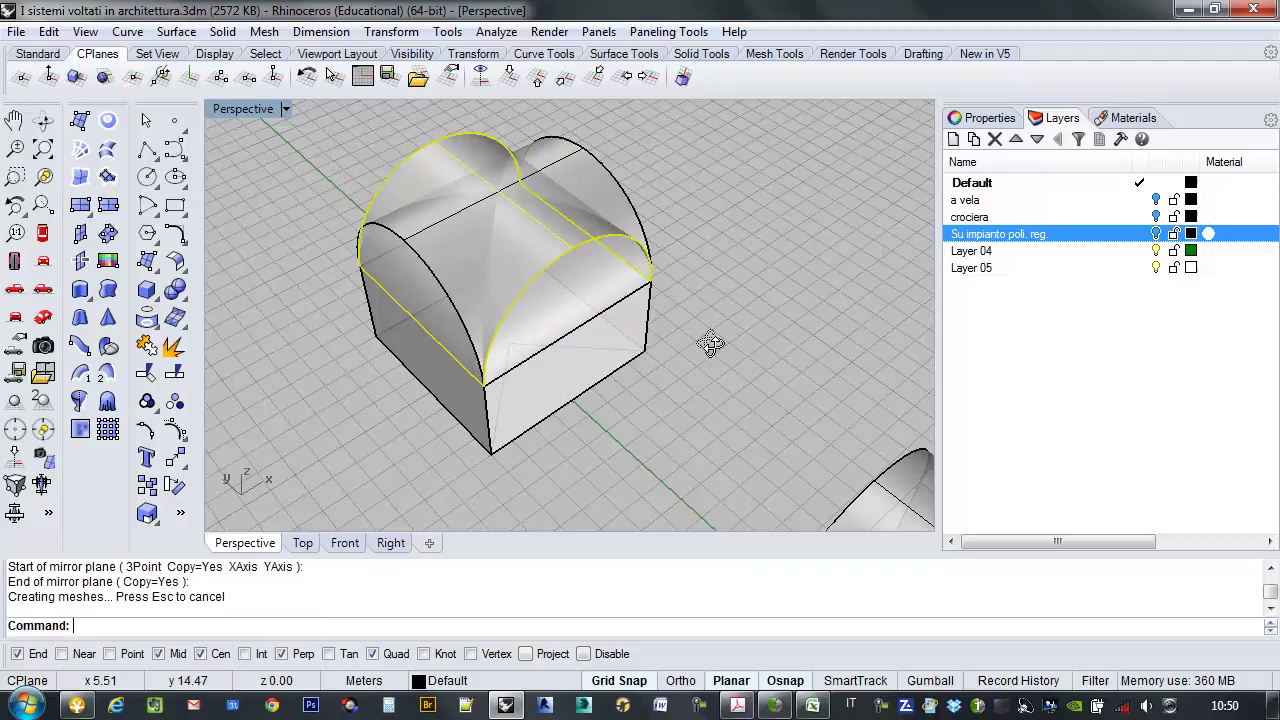
right_drag(697, 354, 721, 338)
click(714, 323)
scroll(714, 323, down, 4)
scroll(509, 286, up, 4)
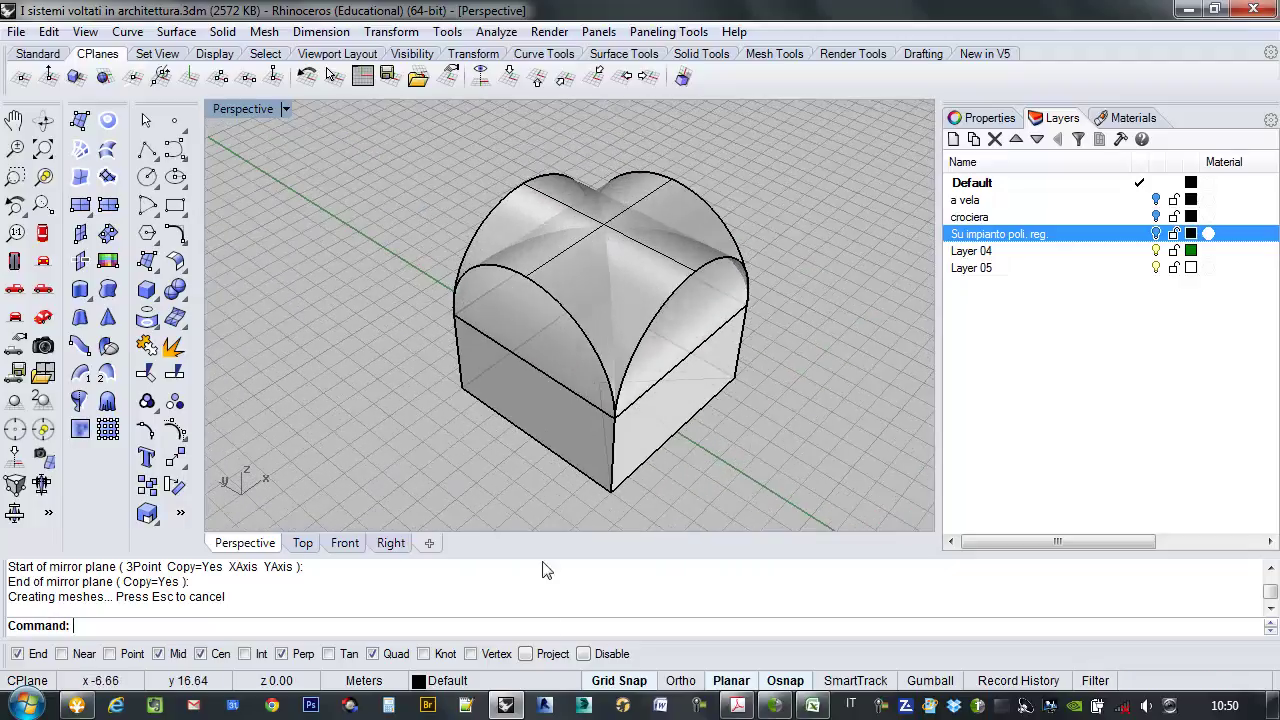
Review the composite vaults slide in Adobe Acrobat, and return to Rhino to inspect the two crossing barrels from several angles.
click(737, 705)
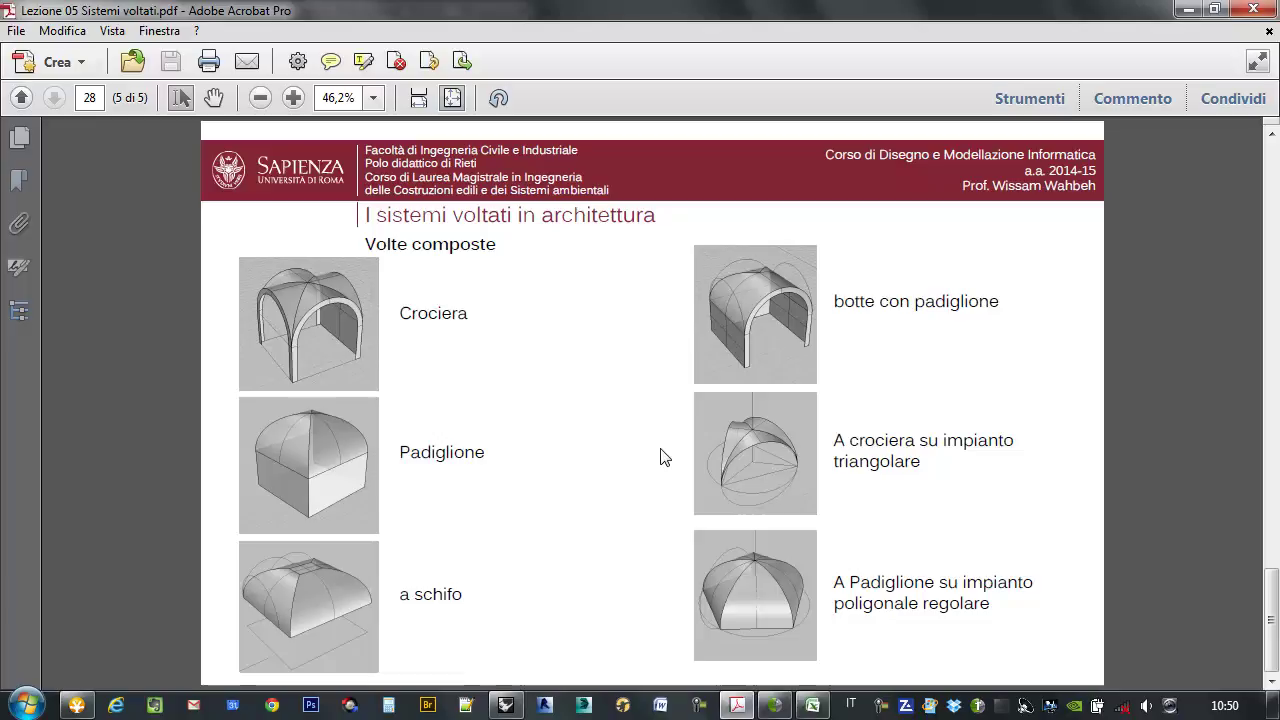
click(1188, 9)
right_drag(531, 286, 558, 247)
right_drag(638, 262, 505, 296)
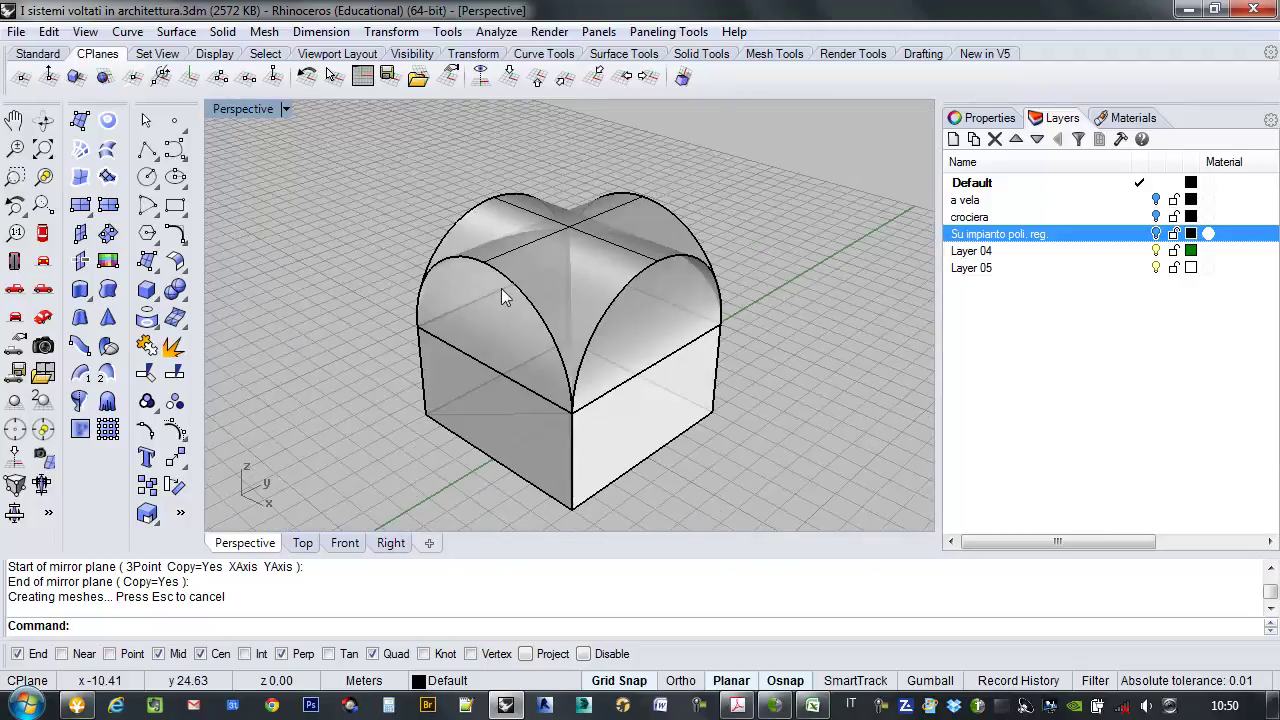
right_drag(660, 331, 622, 242)
click(608, 266)
key(Escape)
scroll(578, 348, down, 2)
right_drag(577, 348, 636, 368)
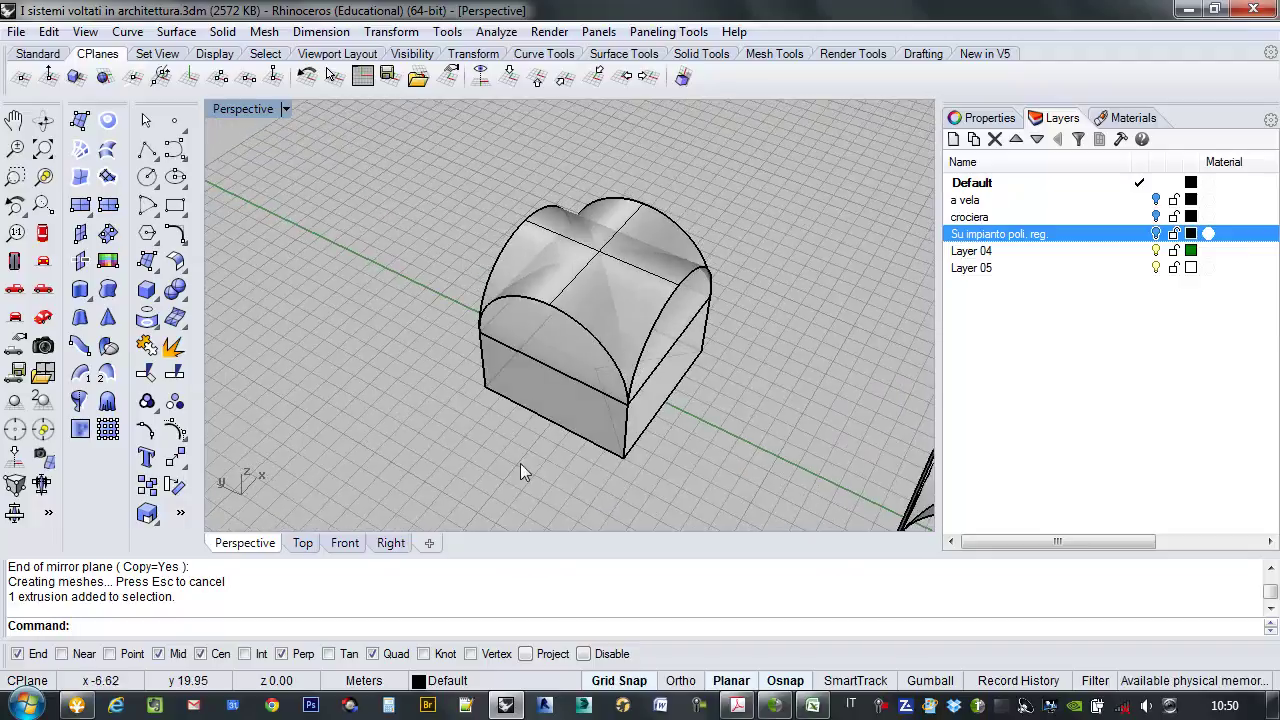
right_drag(576, 317, 568, 278)
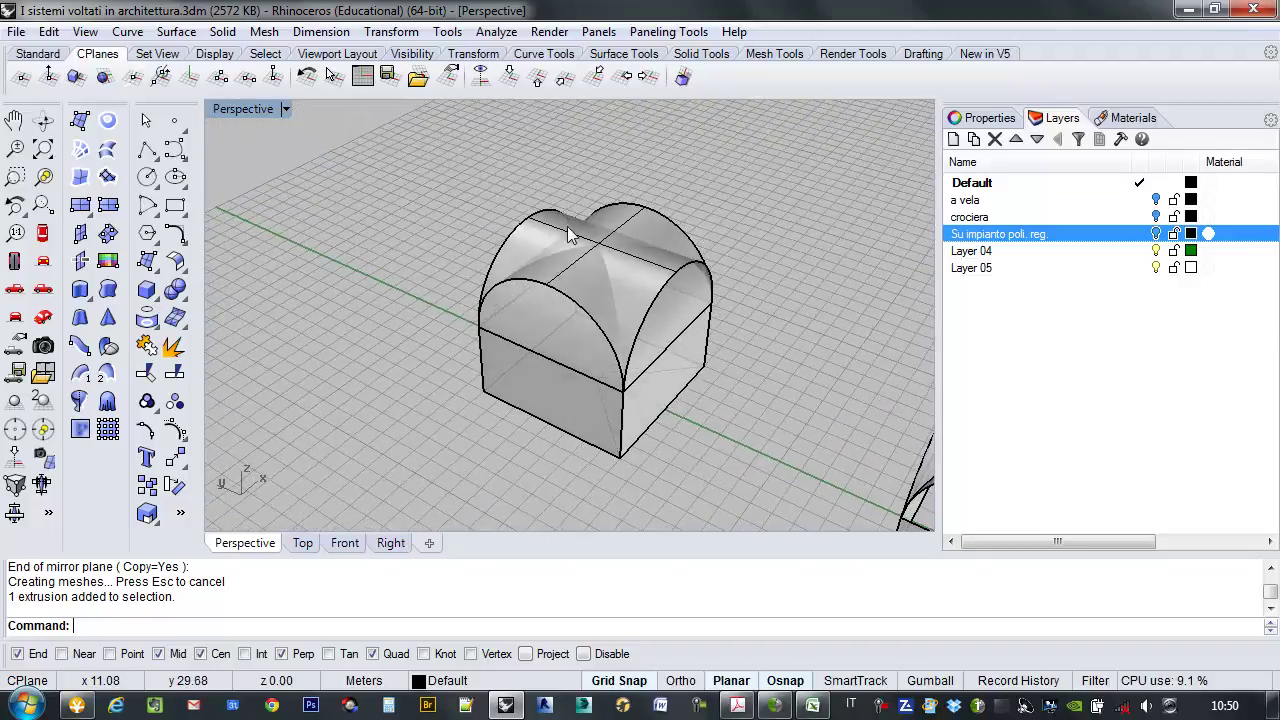
mouse_move(593, 216)
right_down()
mouse_move(562, 217)
mouse_move(604, 200)
right_up()
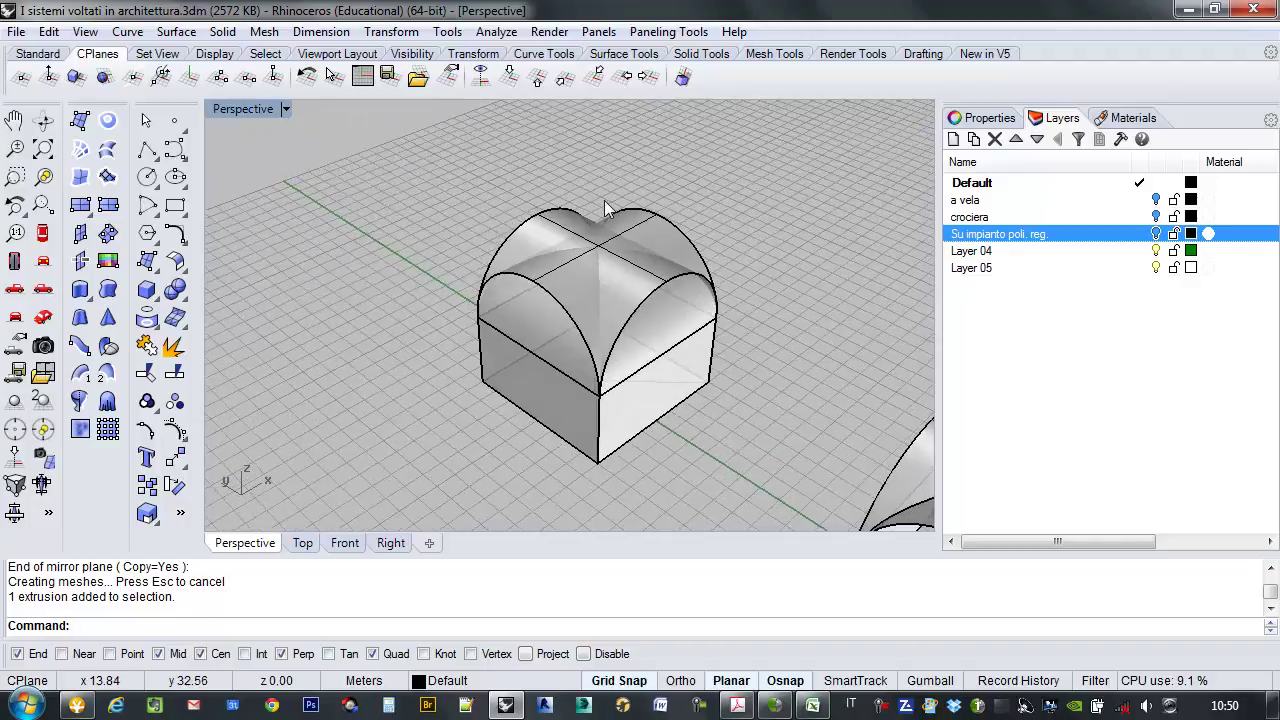
Trim one barrel with the crossing one, removing the end portions that project outside the cutting barrel.
text(Trim)
key(Return)
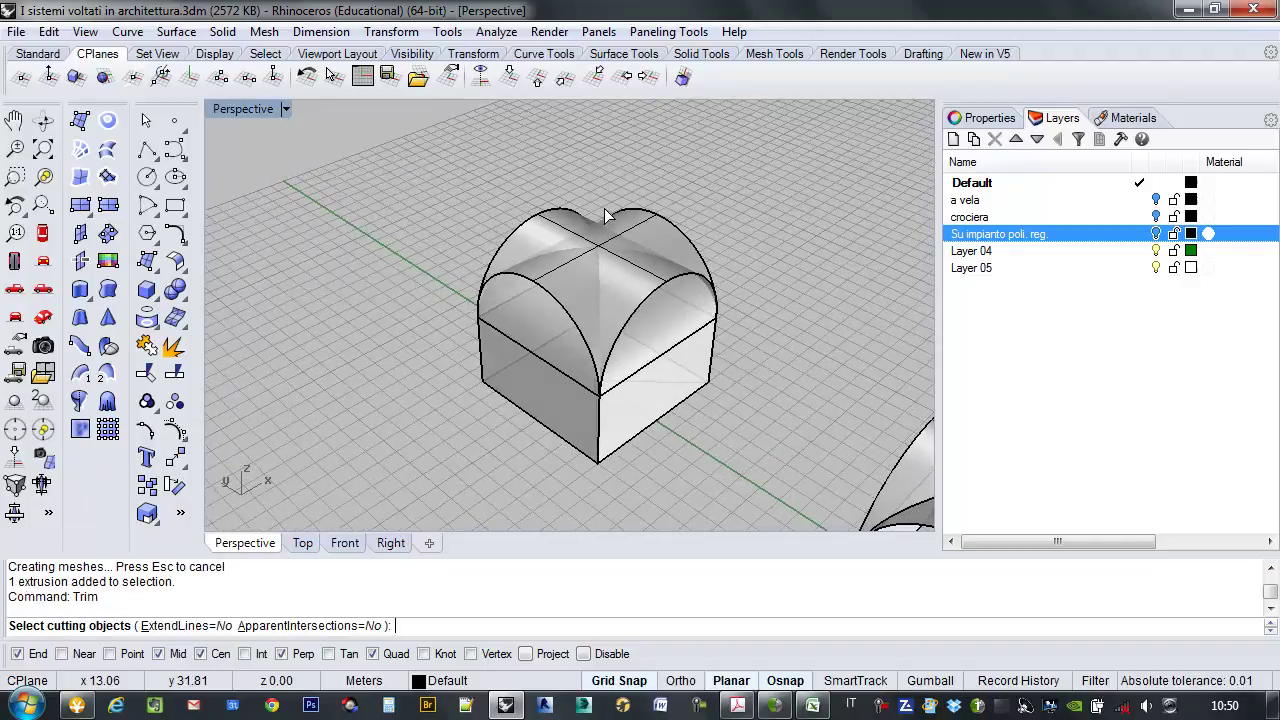
click(640, 231)
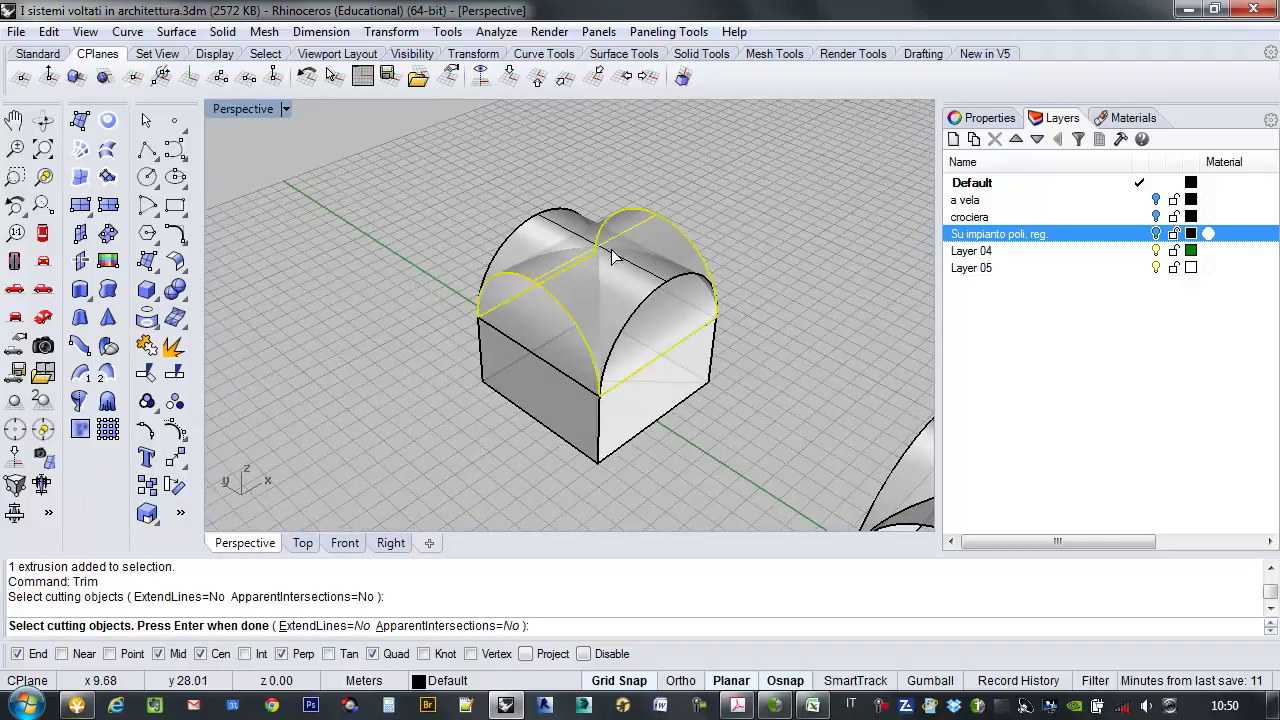
right_drag(660, 288, 420, 237)
key(Return)
click(572, 243)
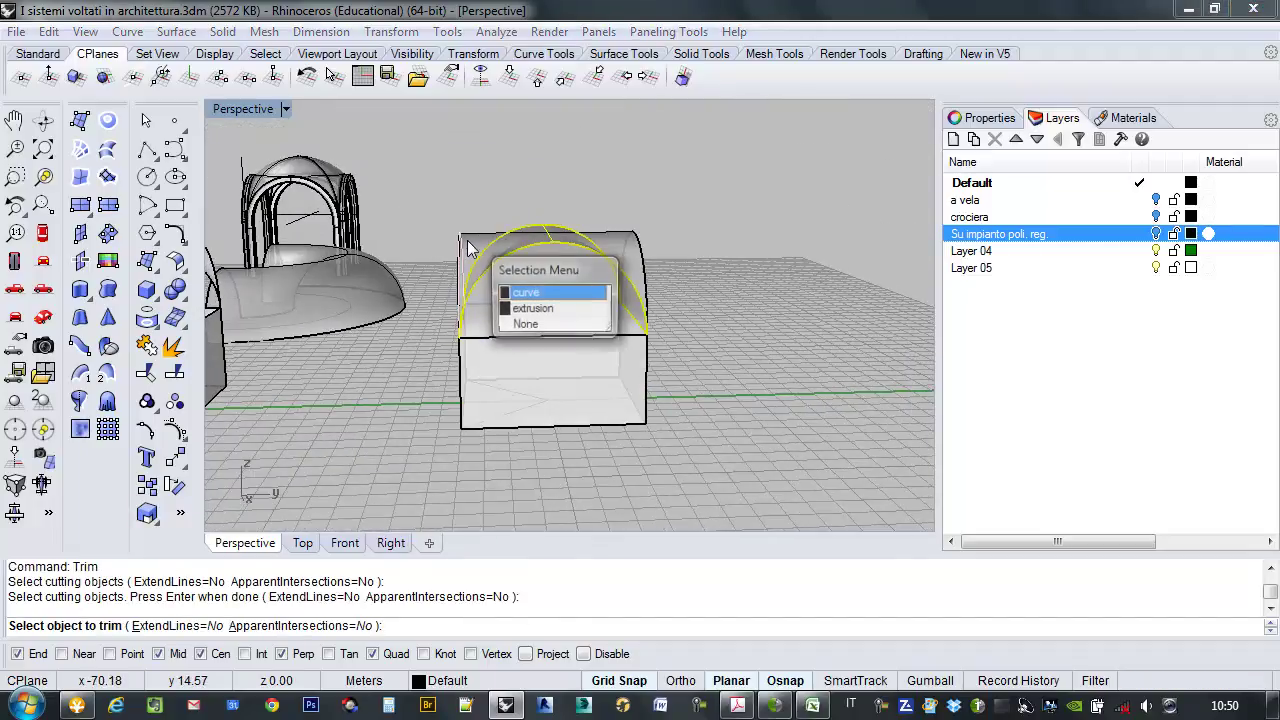
click(551, 311)
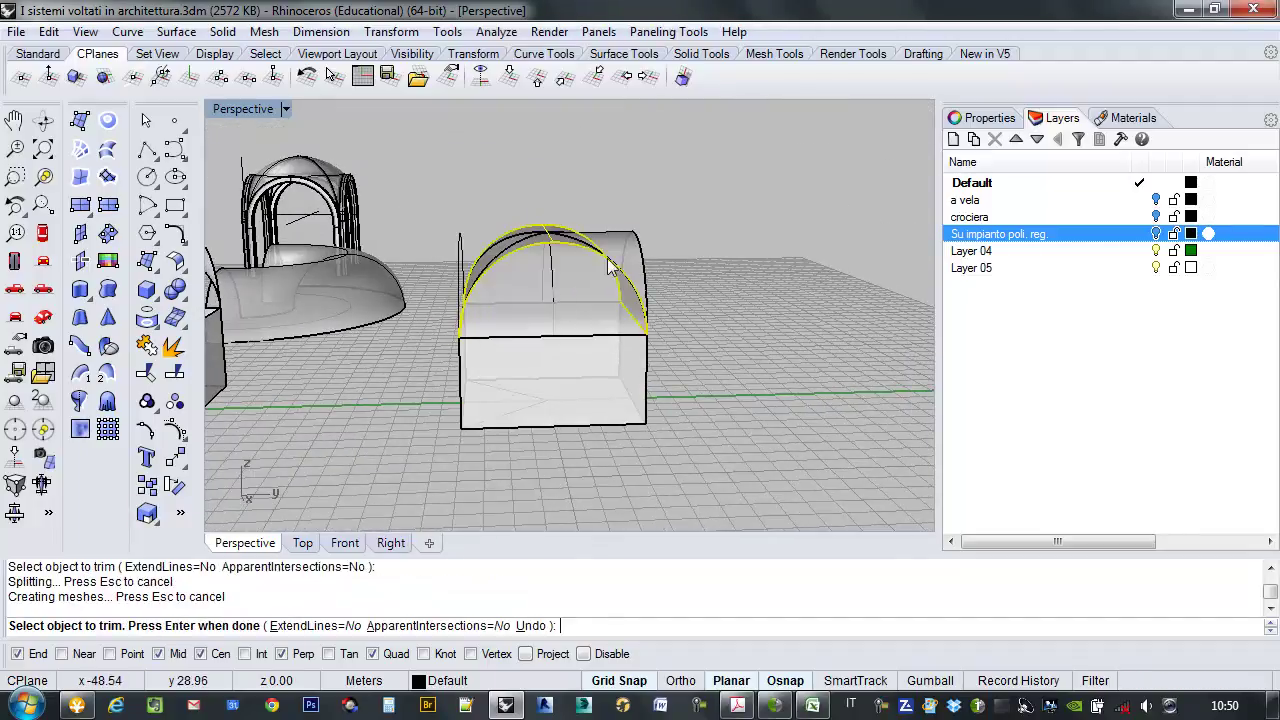
right_drag(622, 245, 820, 316)
right_click(777, 284)
Trim the end portions of the untrimmed barrel with the two remaining webs of the other barrel to form a pavilion vault.
right_drag(690, 285, 824, 166)
right_click(607, 264)
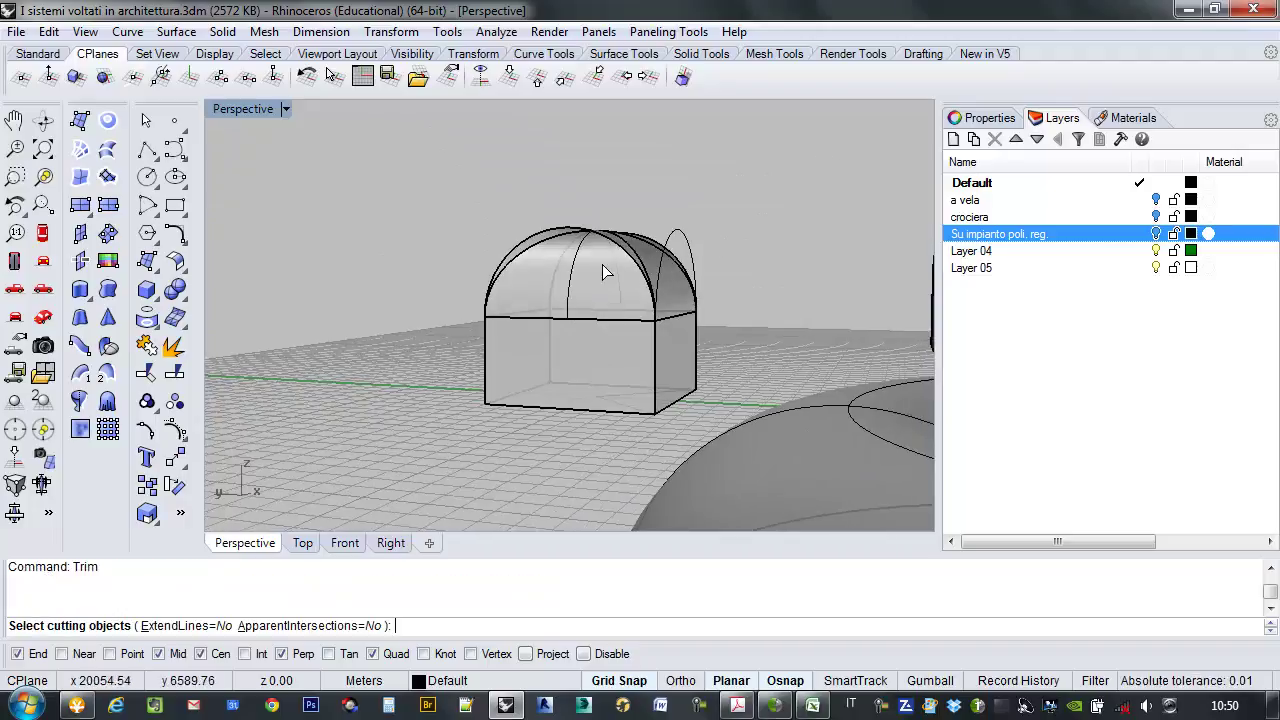
click(595, 263)
right_drag(595, 263, 1145, 340)
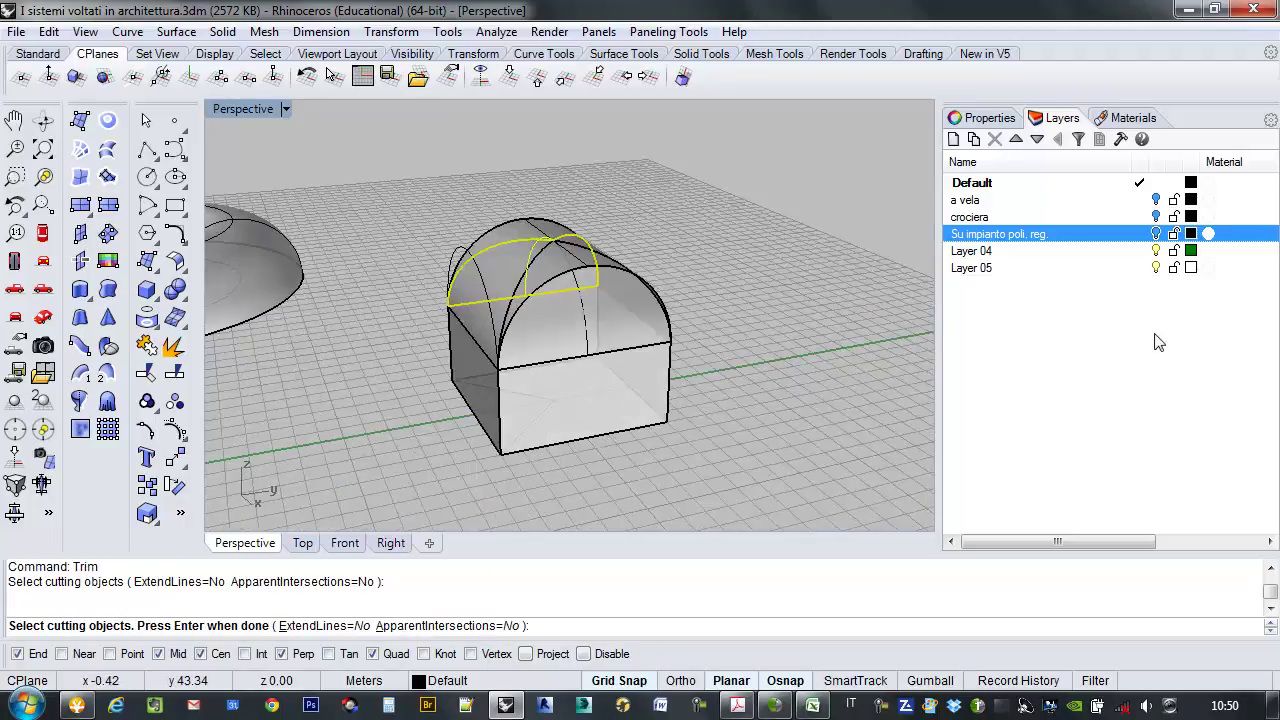
click(580, 289)
right_drag(557, 284, 486, 275)
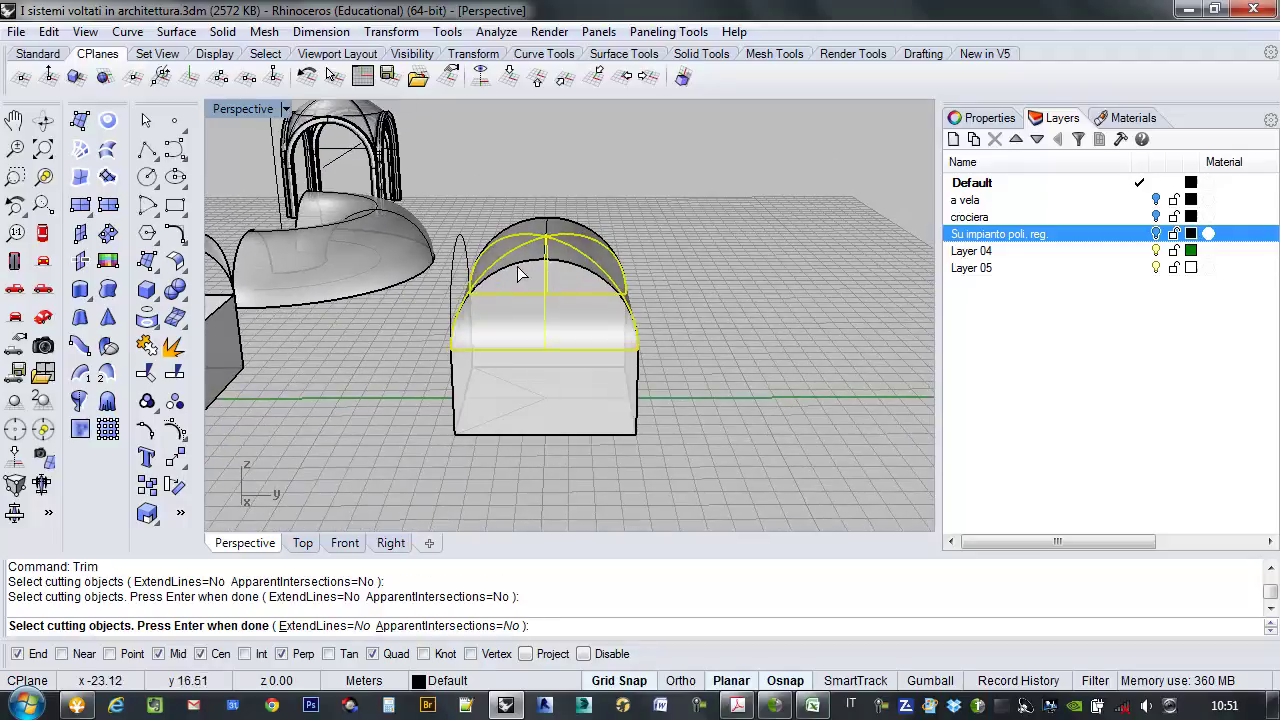
right_click(488, 274)
click(552, 218)
right_drag(551, 218, 775, 248)
right_drag(660, 254, 783, 316)
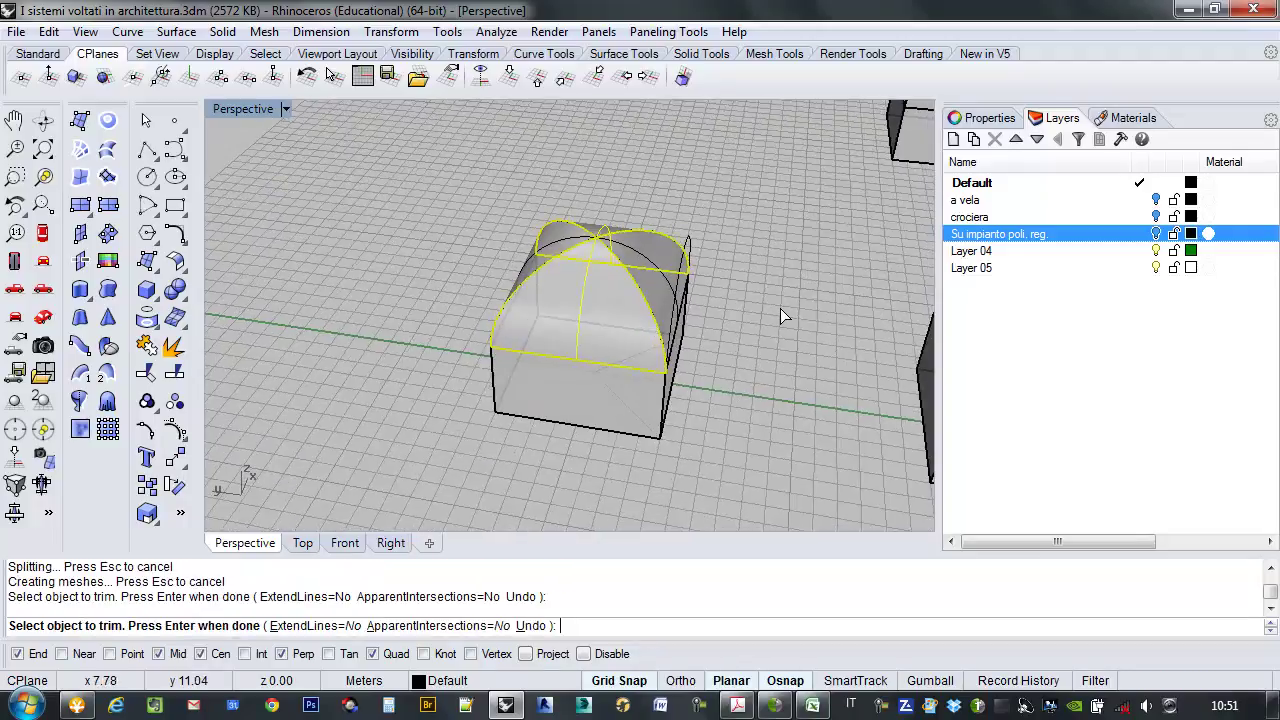
right_click(780, 316)
right_drag(617, 336, 771, 345)
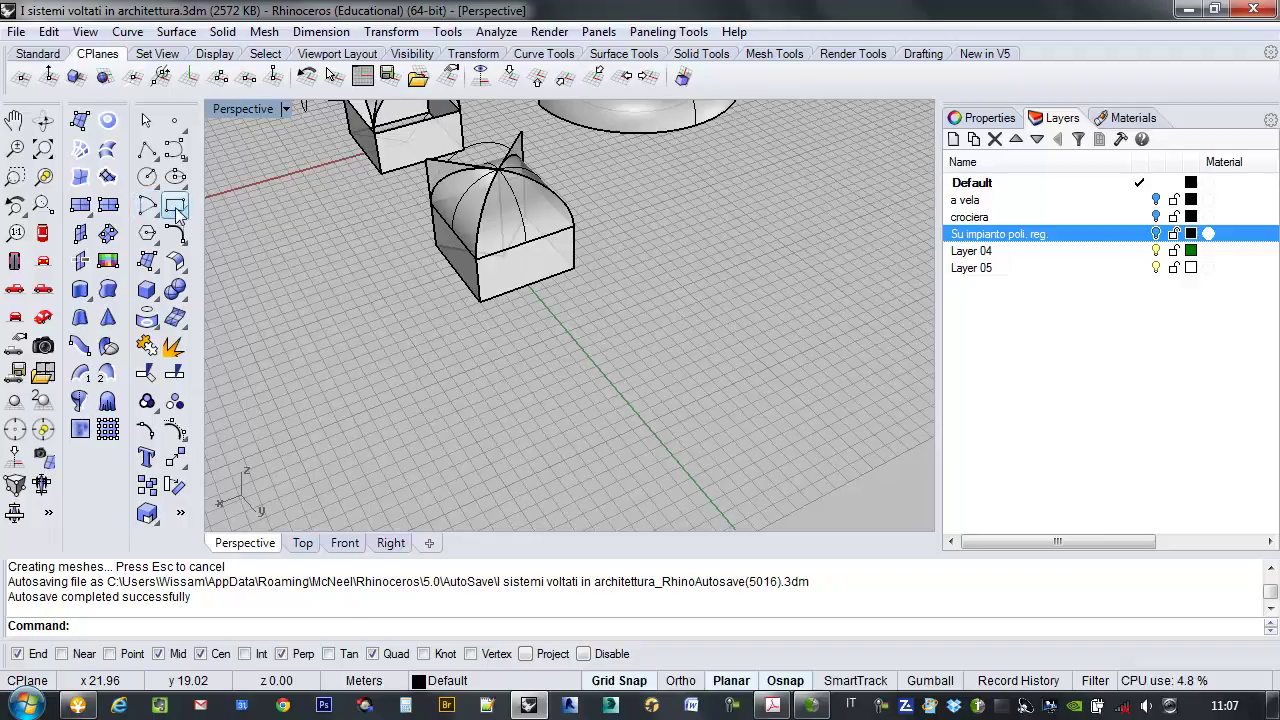
Draw a rectangle about 18 by 13 m on the ground plane beyond the pavilion vault, ending at corner (-8, 43).
click(175, 206)
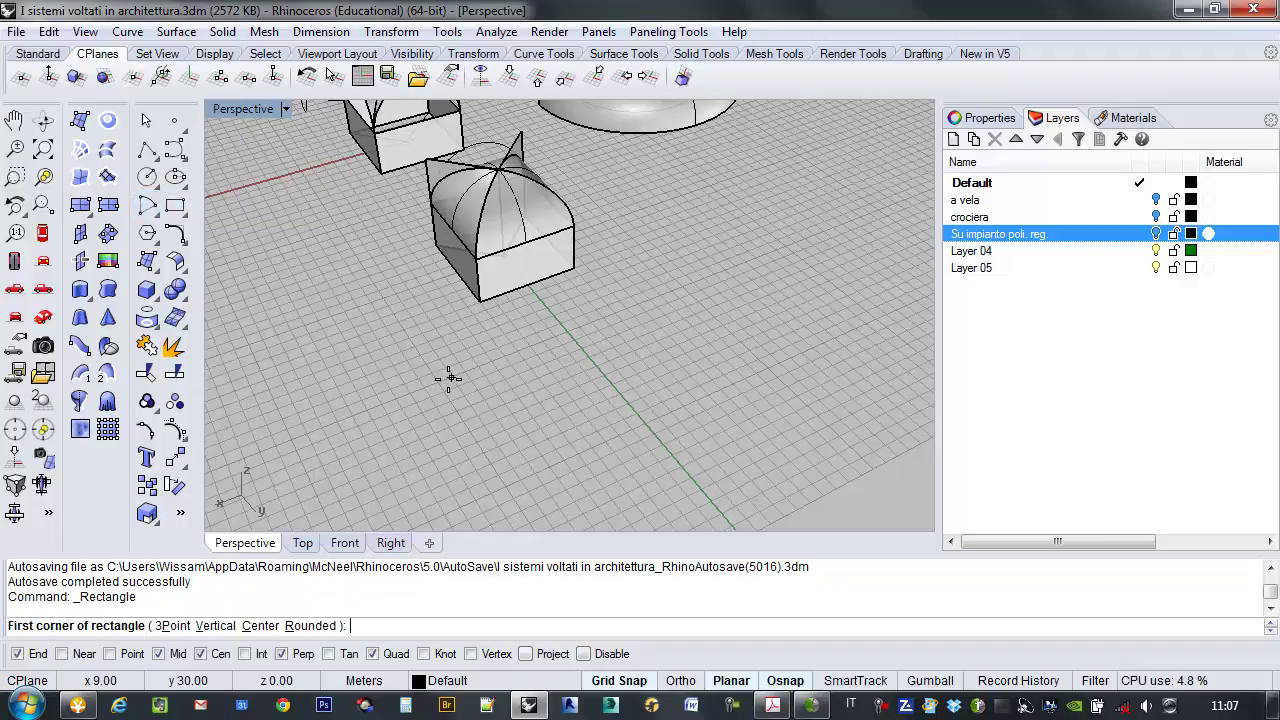
click(439, 381)
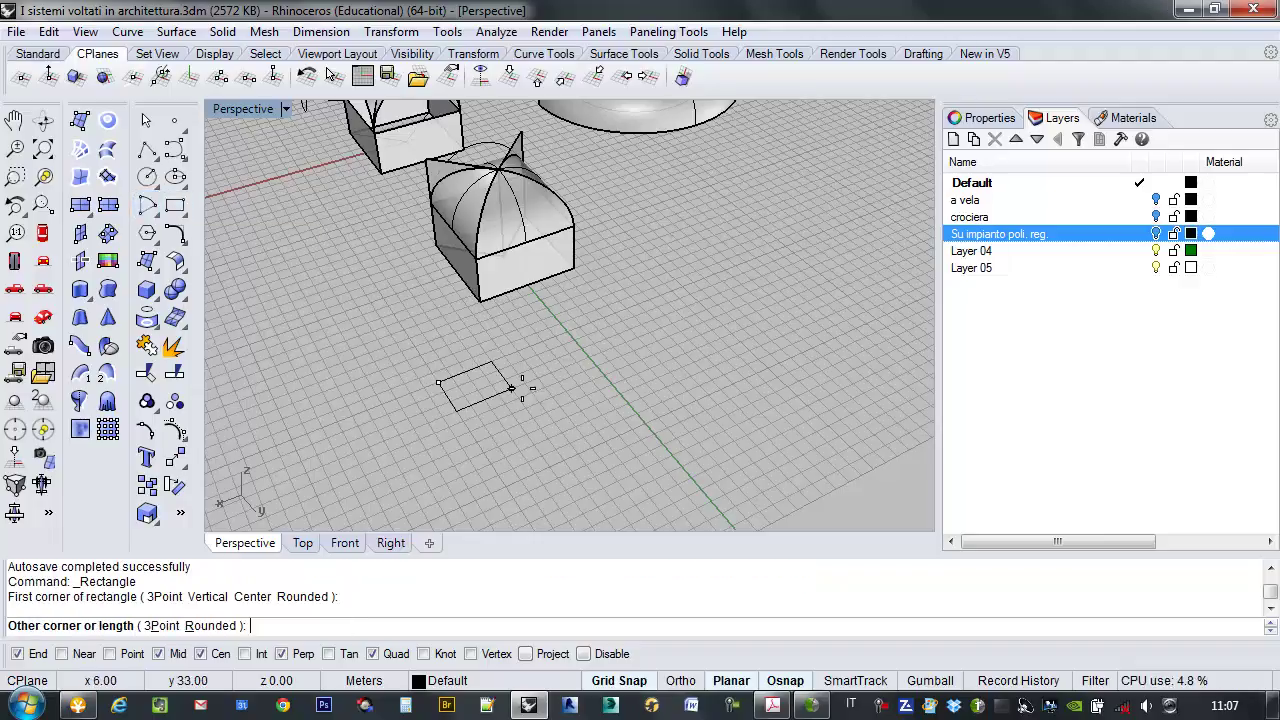
click(779, 407)
Examine the pavilion vault's trimmed corners and the new rectangle from several viewpoints.
right_drag(779, 336, 663, 350)
scroll(554, 403, up, 3)
right_drag(554, 403, 676, 437)
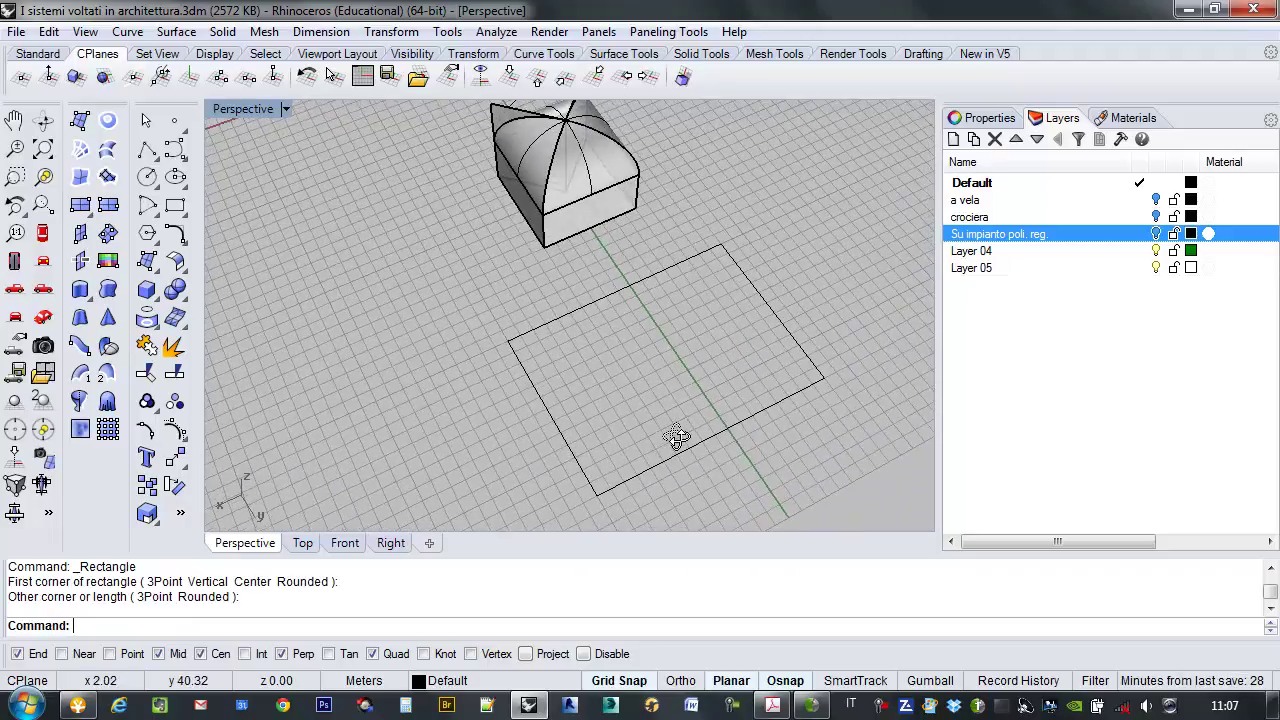
scroll(699, 320, up, 2)
right_drag(700, 320, 756, 369)
right_drag(521, 310, 588, 152)
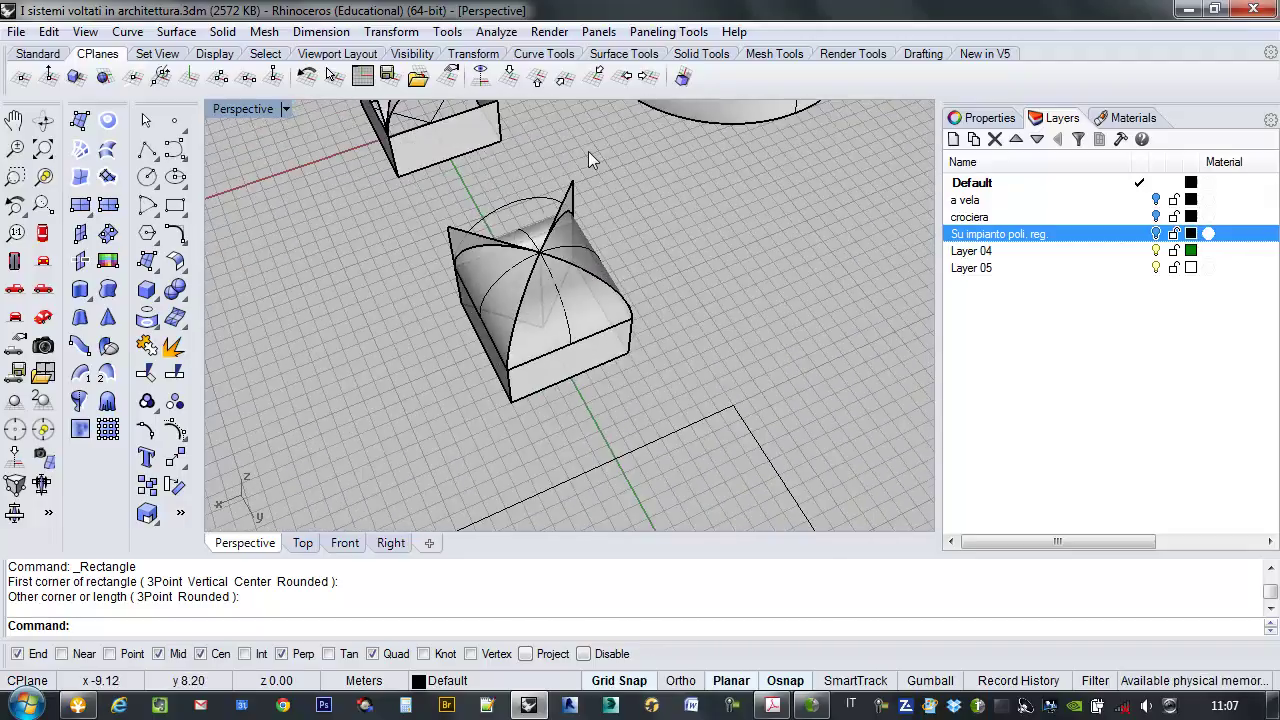
scroll(588, 152, up, 5)
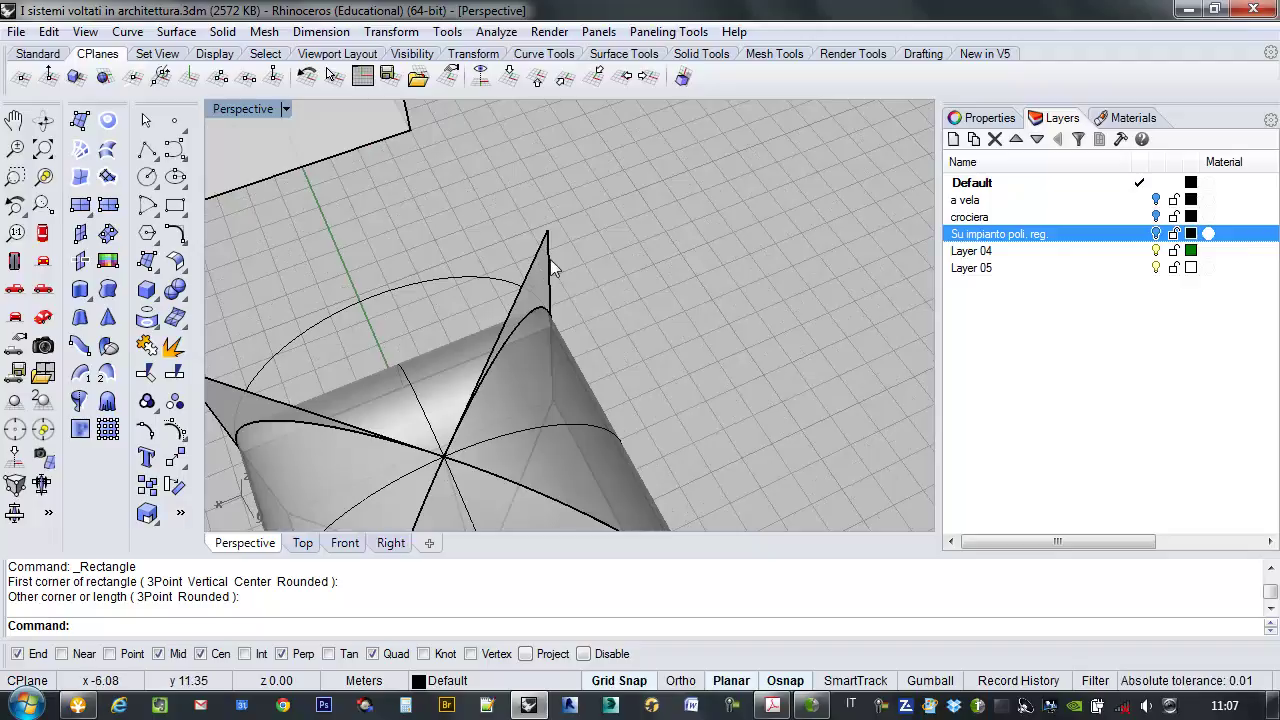
right_drag(545, 303, 550, 380)
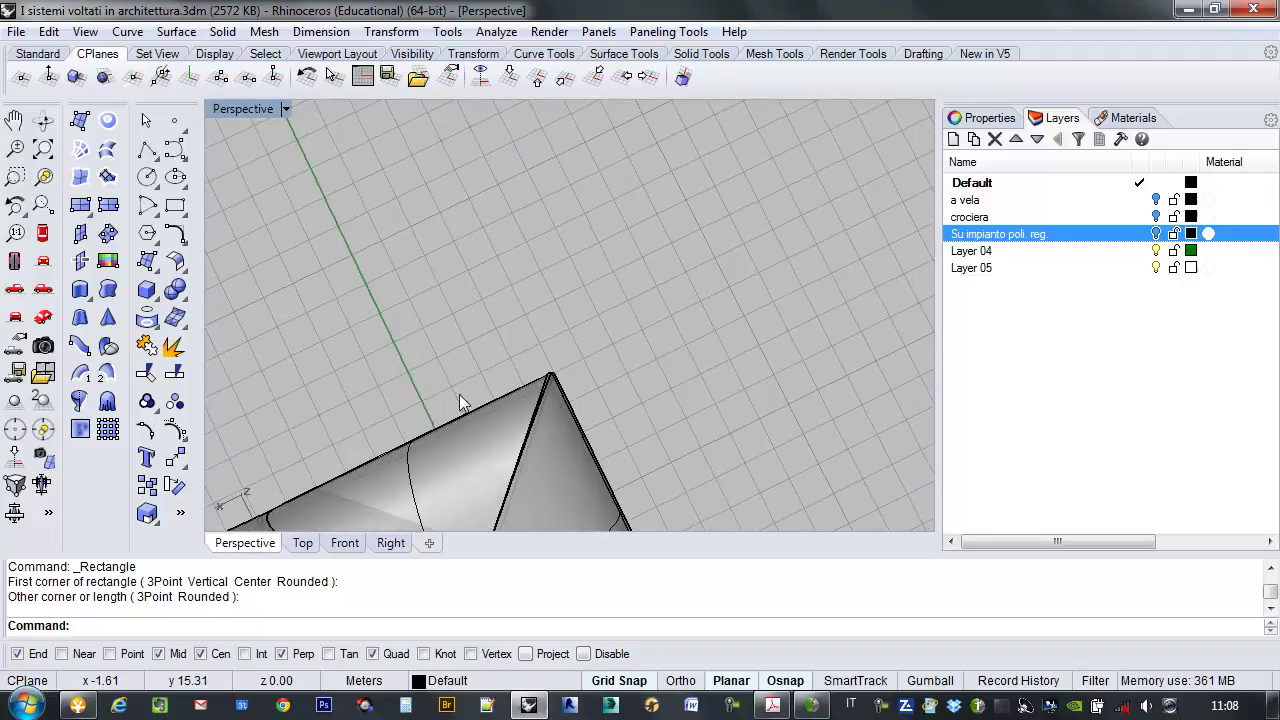
scroll(566, 281, down, 13)
scroll(594, 387, up, 11)
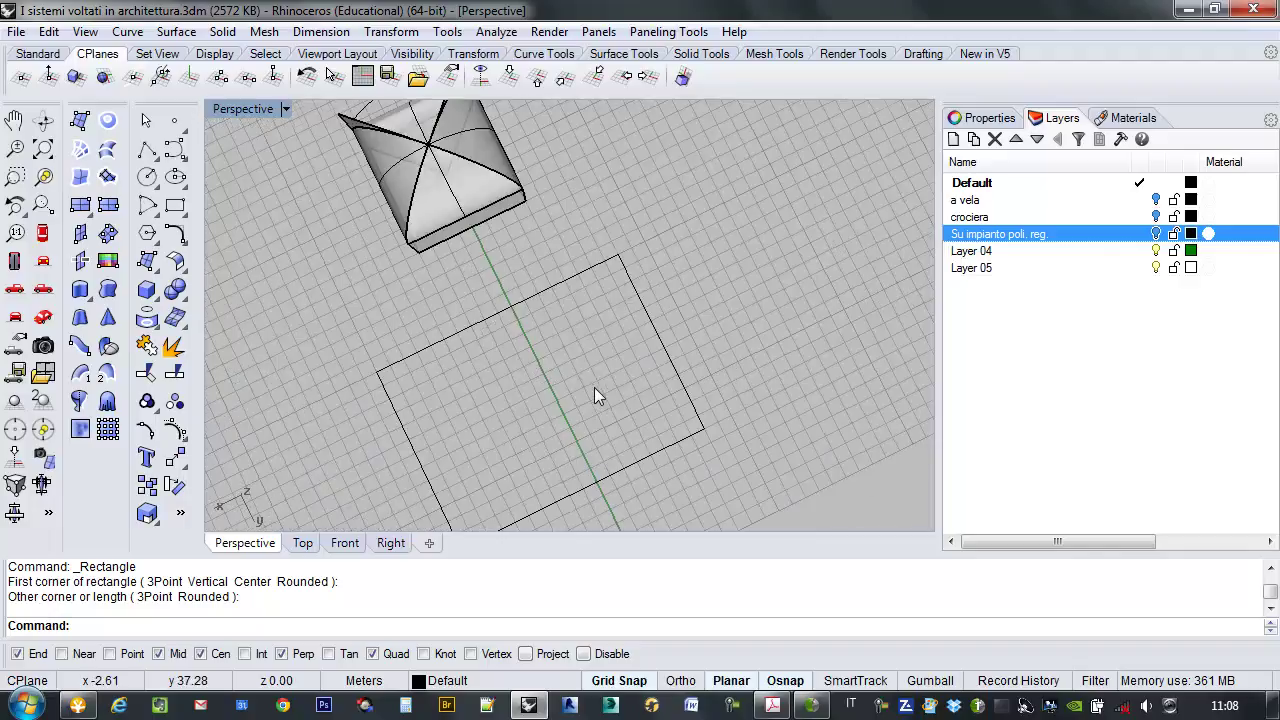
scroll(588, 339, down, 4)
right_drag(602, 344, 487, 355)
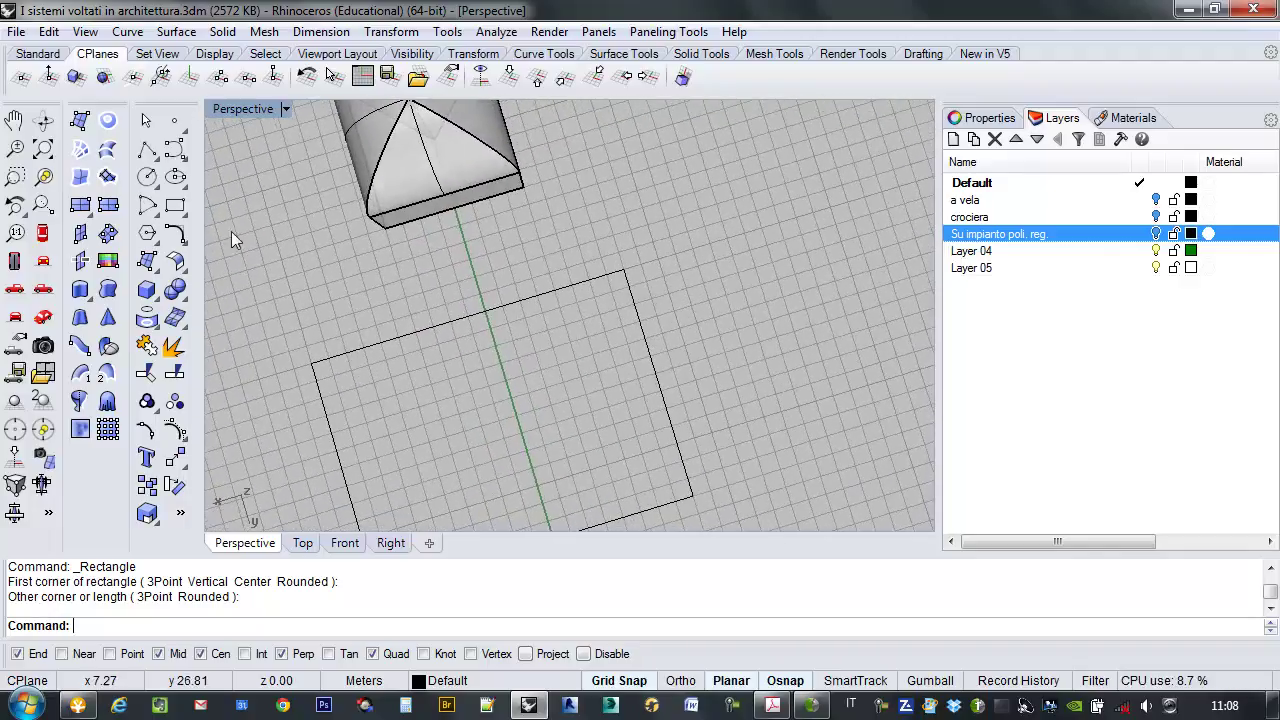
In the top view, draw a 45° line about 11.31 m long inward from the rectangle's upper-right corner.
click(302, 543)
scroll(635, 241, down, 5)
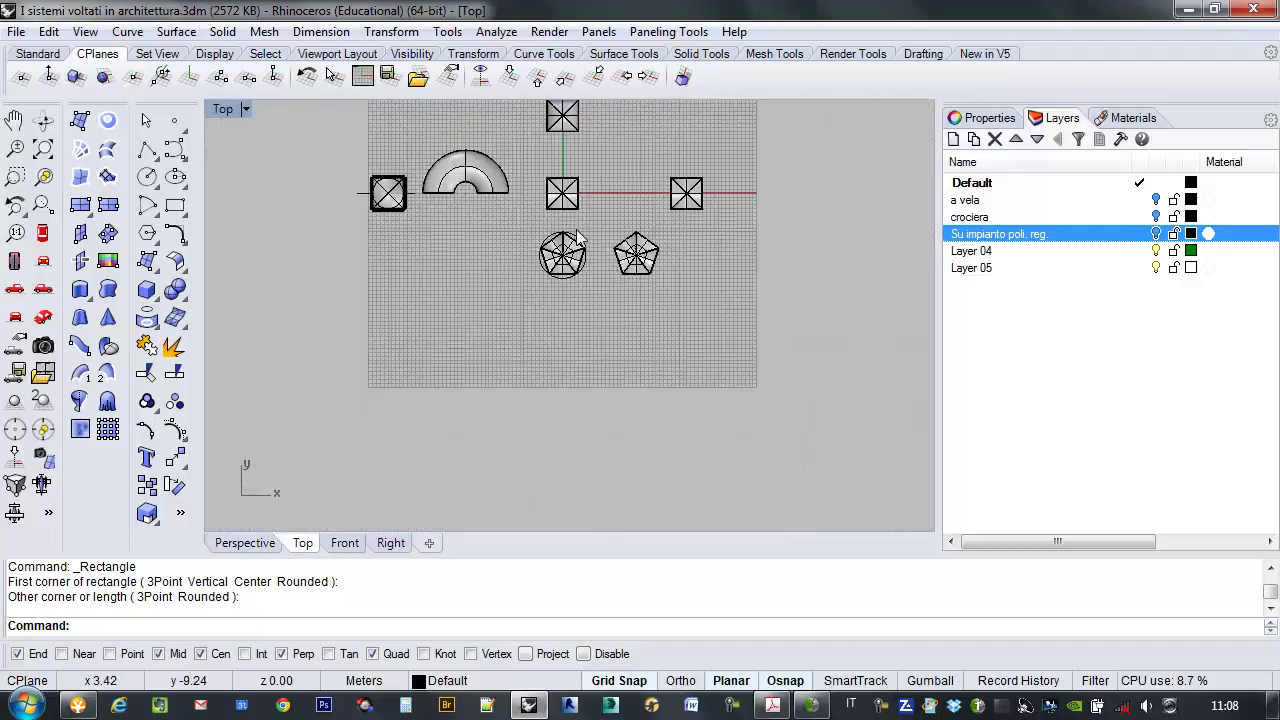
right_drag(605, 179, 565, 360)
scroll(486, 245, up, 5)
right_drag(640, 306, 694, 204)
click(147, 148)
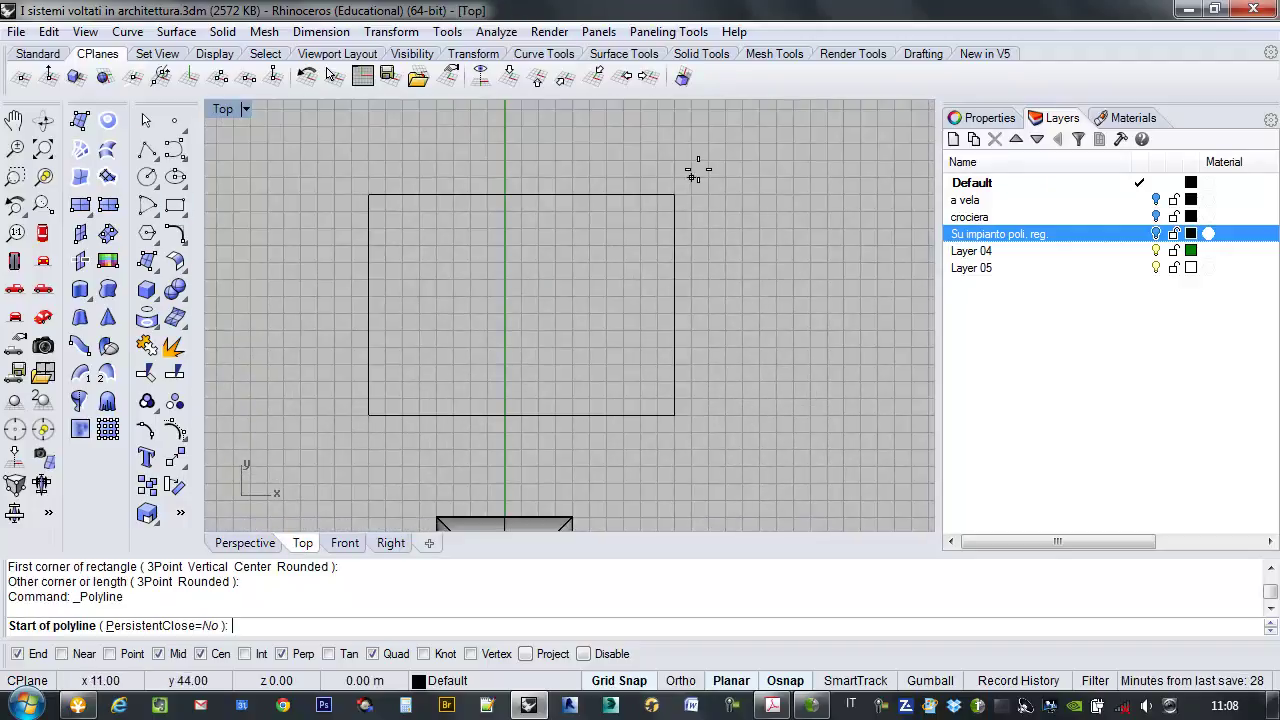
click(675, 195)
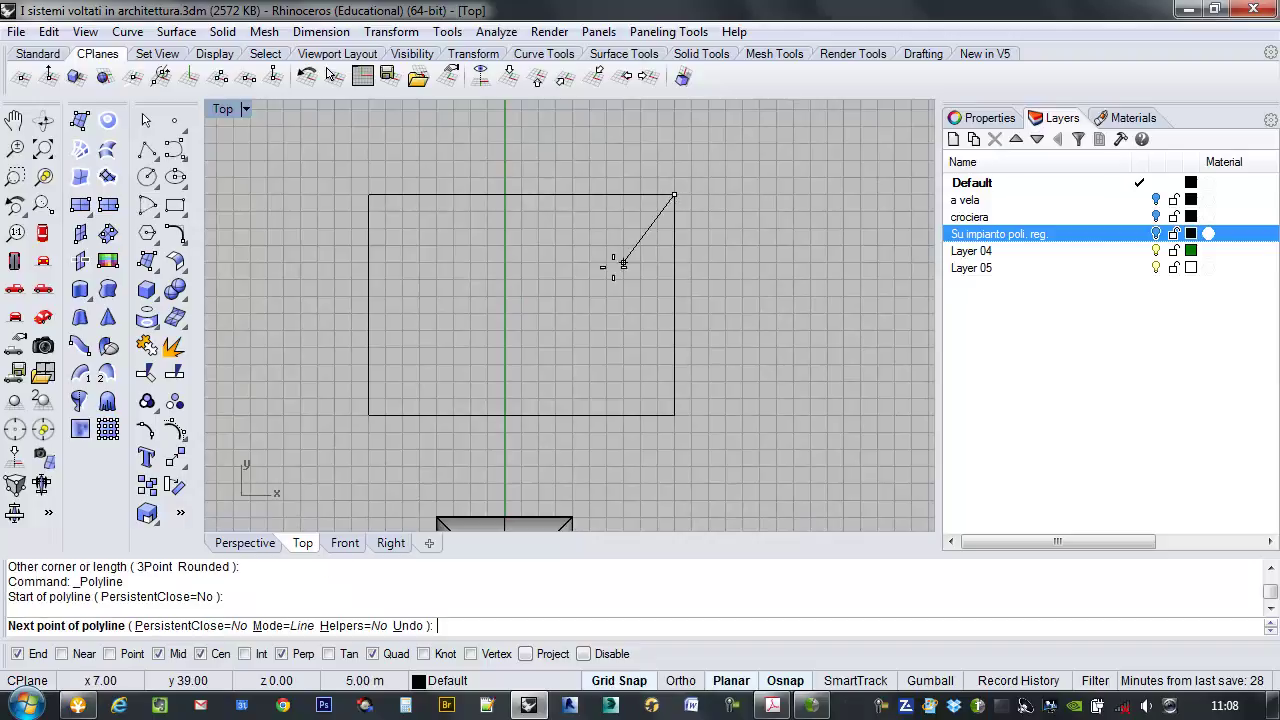
click(537, 330)
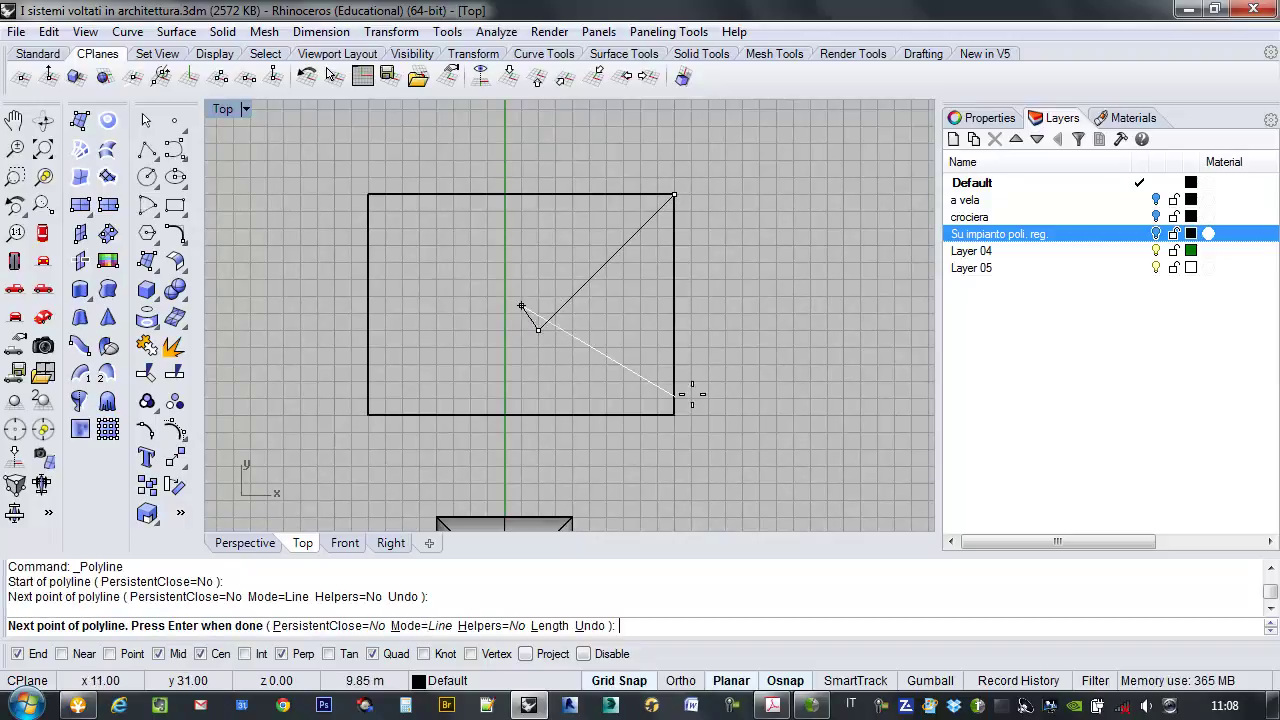
right_click(697, 415)
Draw a second 45° line inward from the rectangle's lower-right corner so that it crosses the first diagonal.
right_click(675, 414)
click(675, 414)
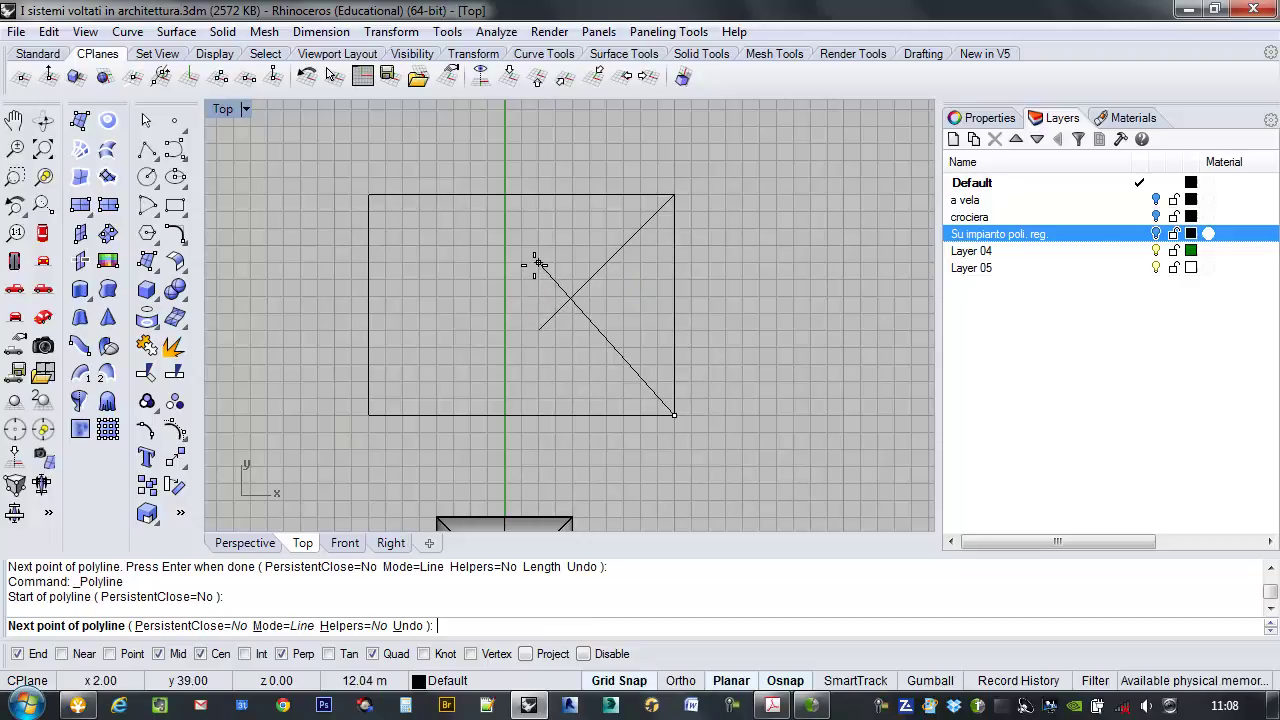
click(524, 264)
right_click(654, 279)
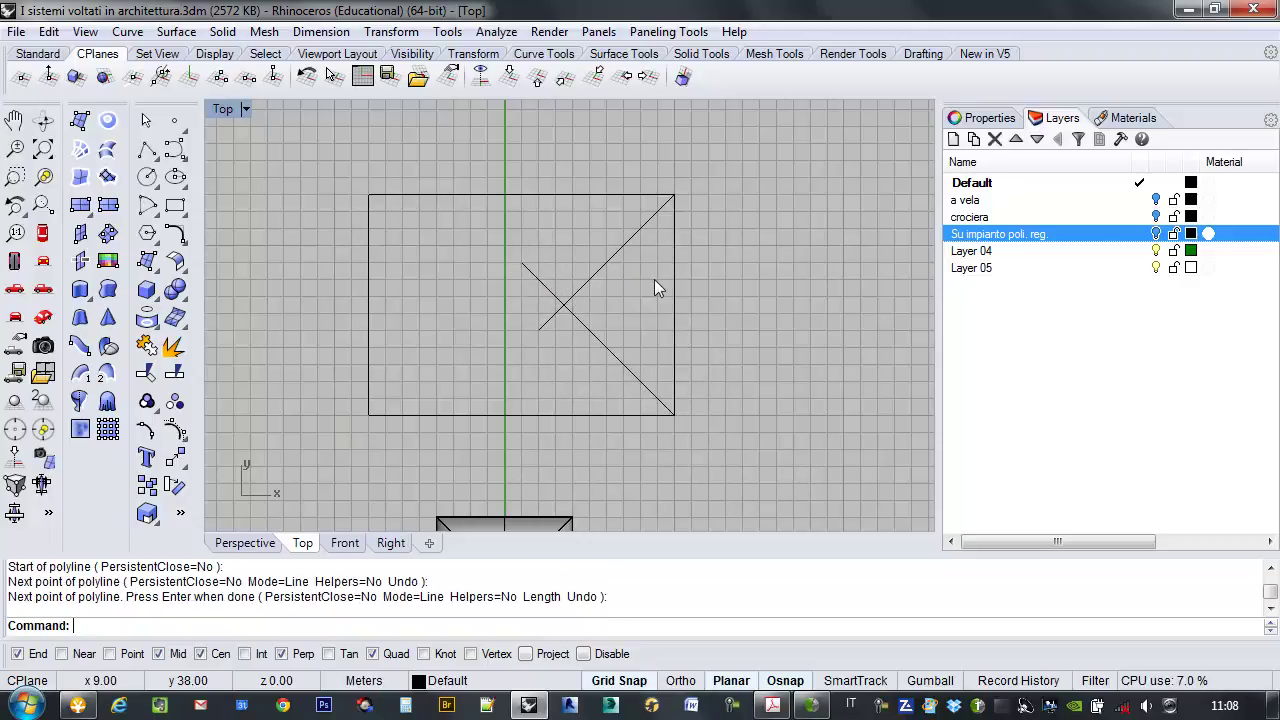
scroll(645, 310, down, 3)
scroll(473, 380, up, 3)
right_click(474, 382)
click(431, 392)
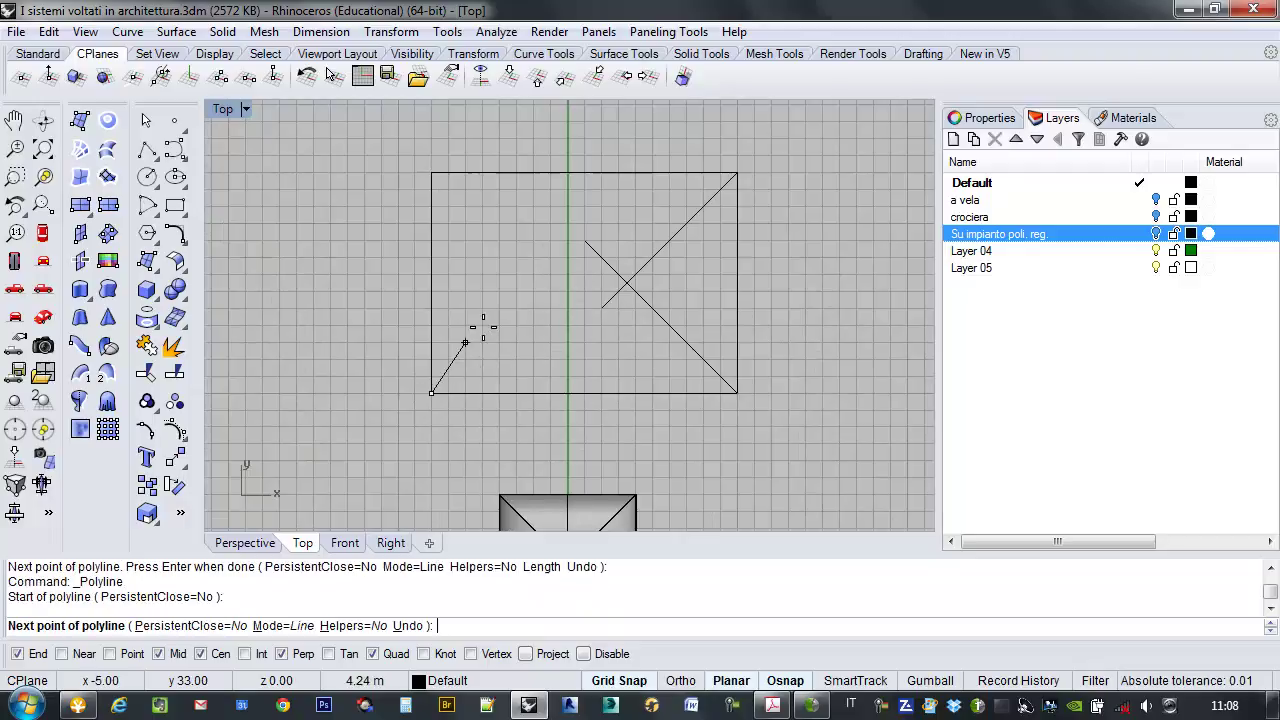
key(Escape)
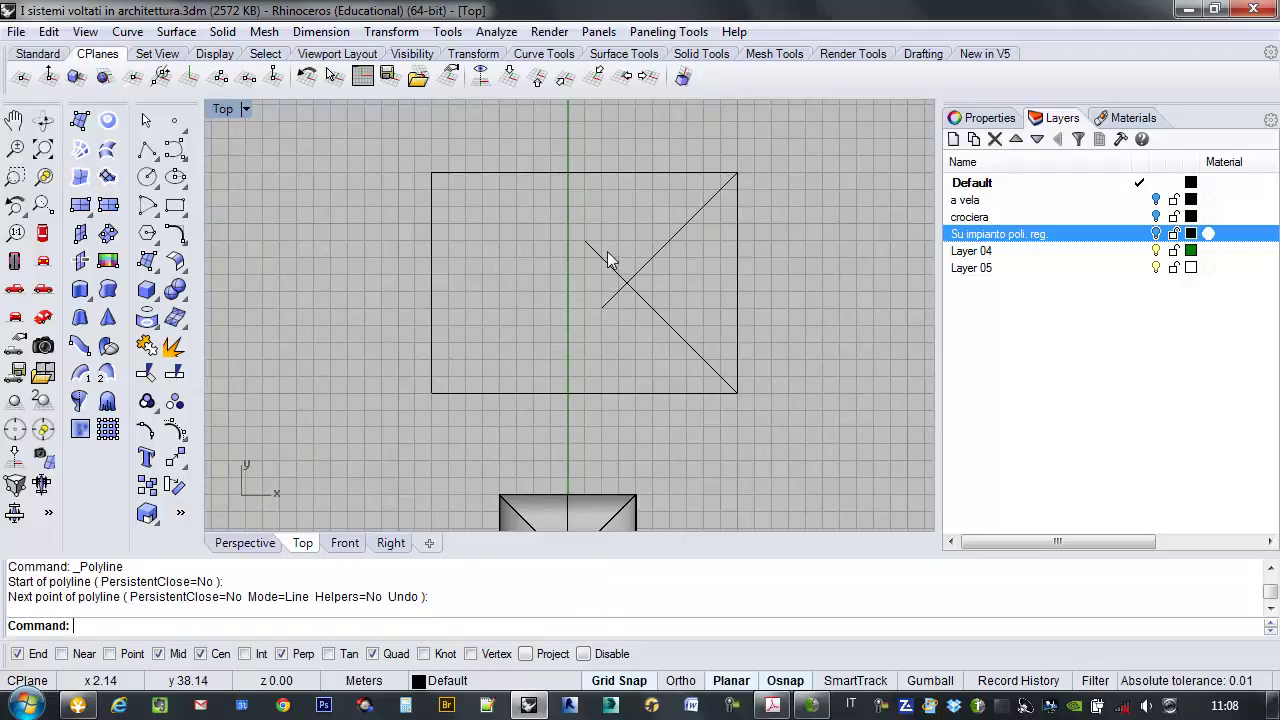
Mirror the two crossing 45° lines, keeping the originals, about the vertical midline of the large rectangle.
drag(653, 215, 583, 342)
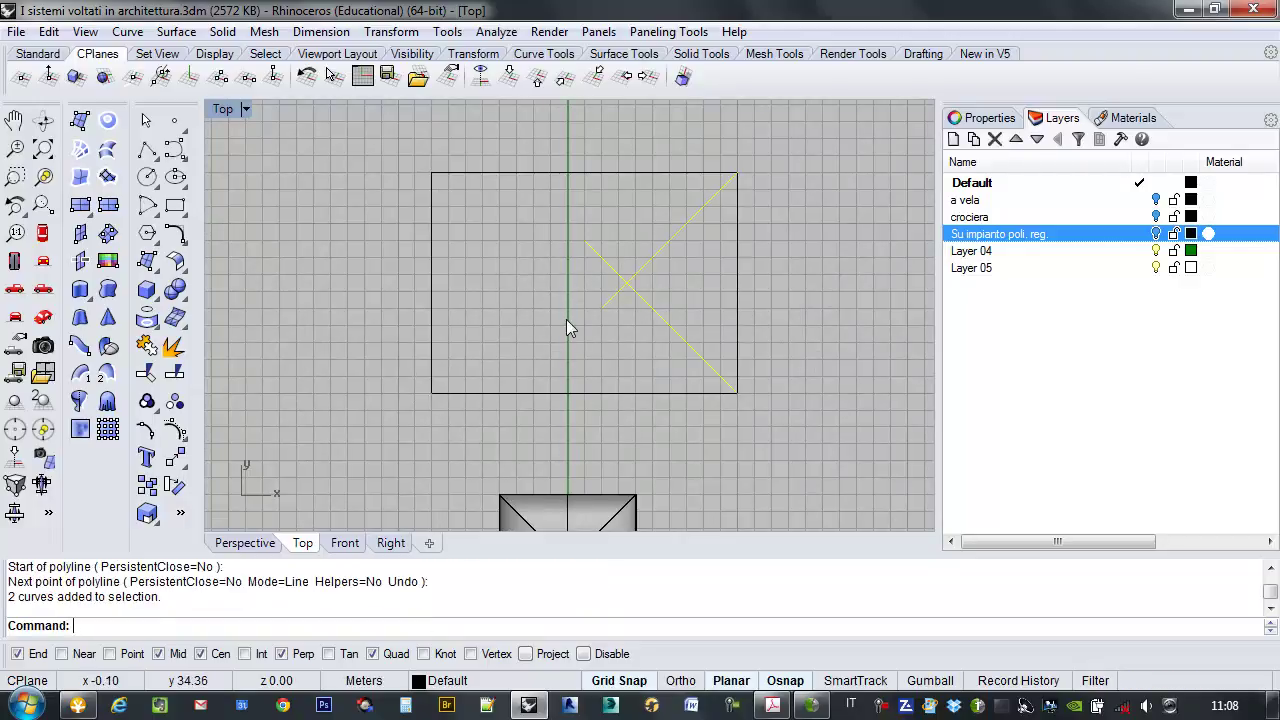
text(Mirror)
key(Return)
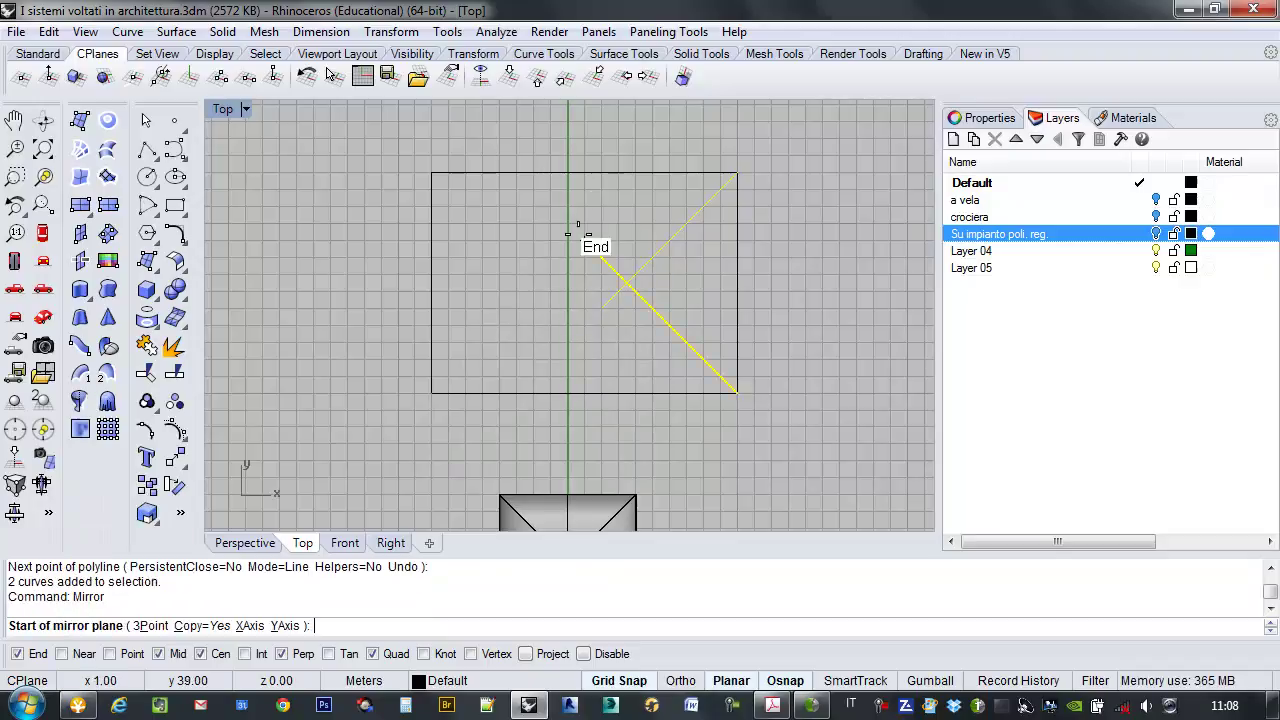
click(588, 174)
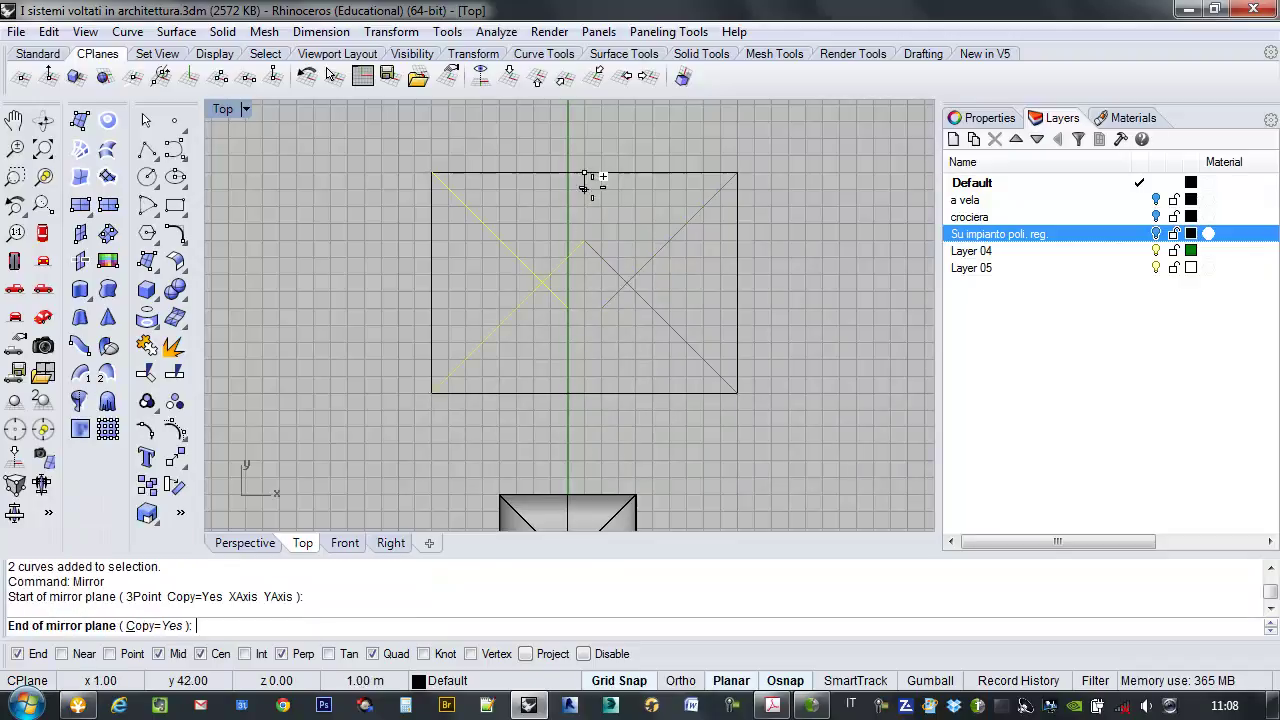
click(585, 364)
scroll(676, 303, up, 3)
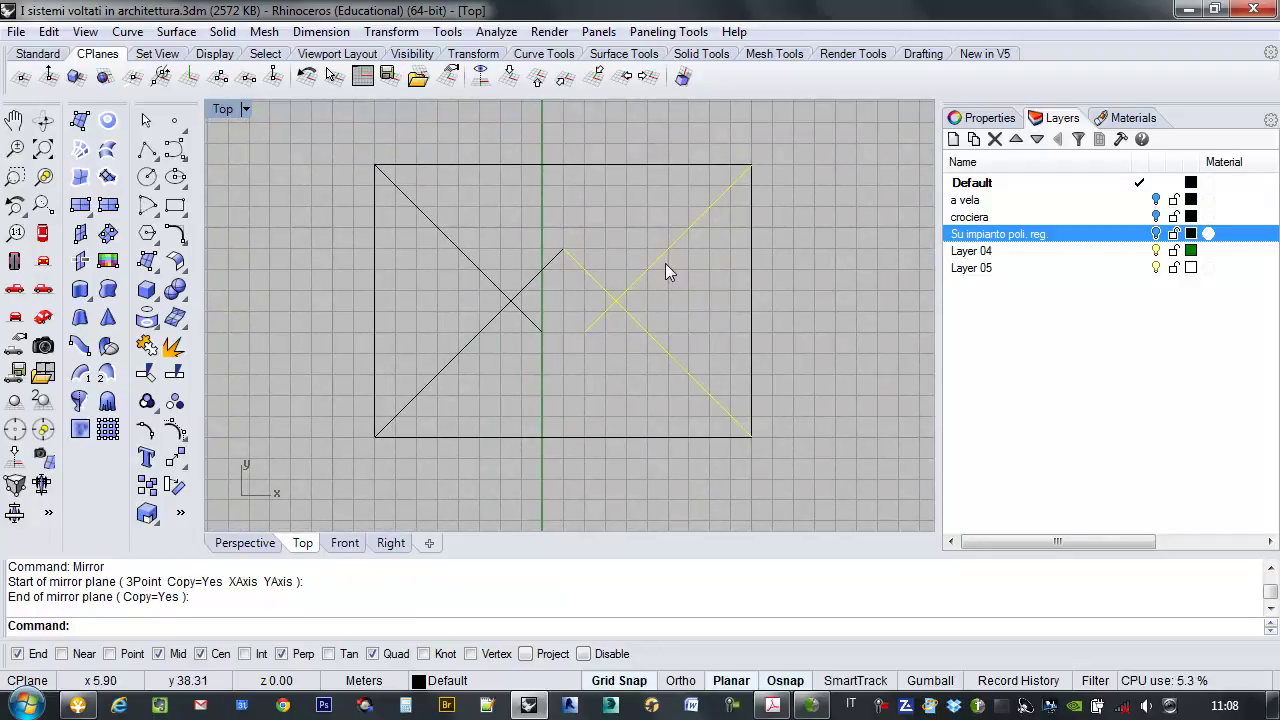
click(605, 248)
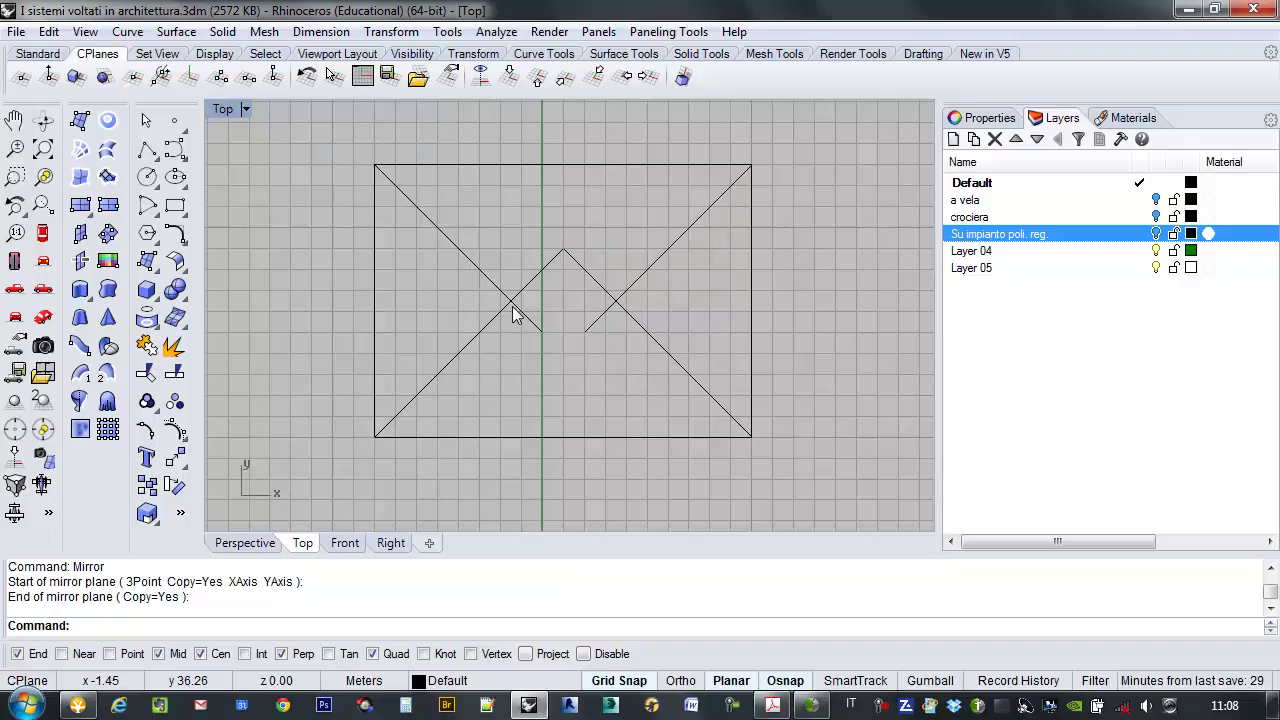
Draw an inner rectangle of about 8 by 3 m centred in the plan, with its corners on the four diagonals.
scroll(558, 224, up, 1)
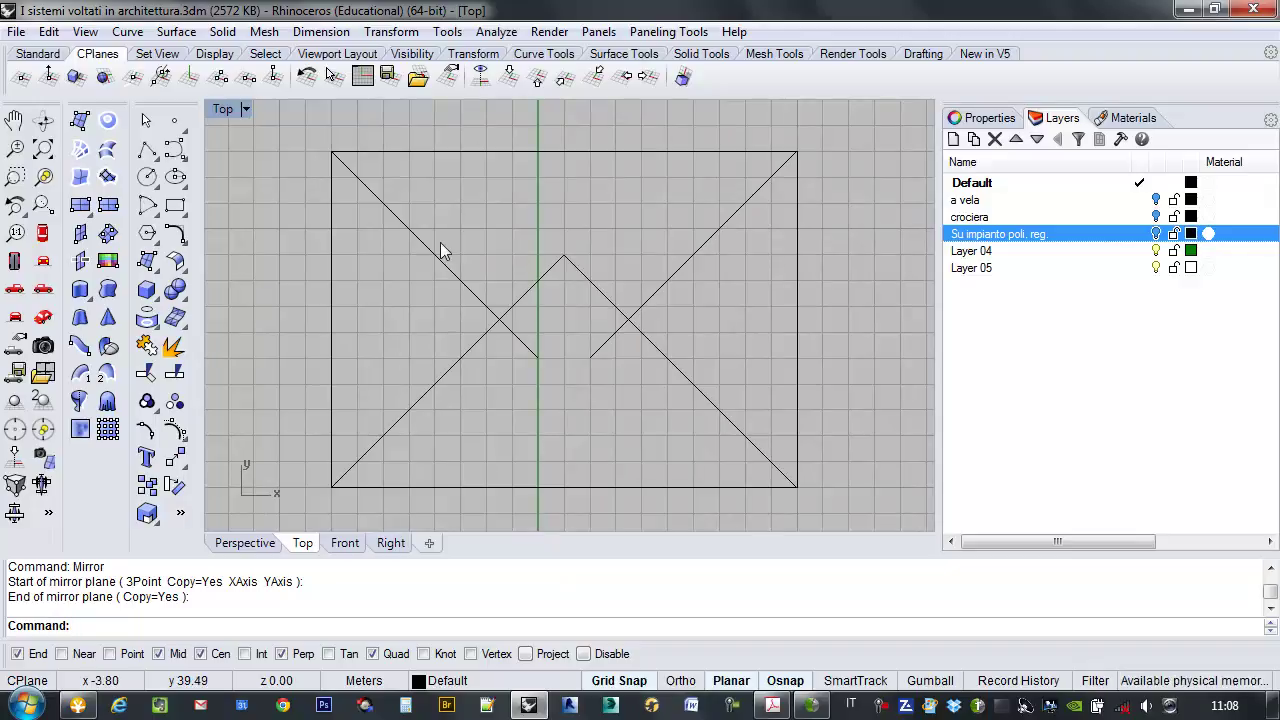
scroll(489, 345, up, 1)
right_drag(597, 283, 576, 279)
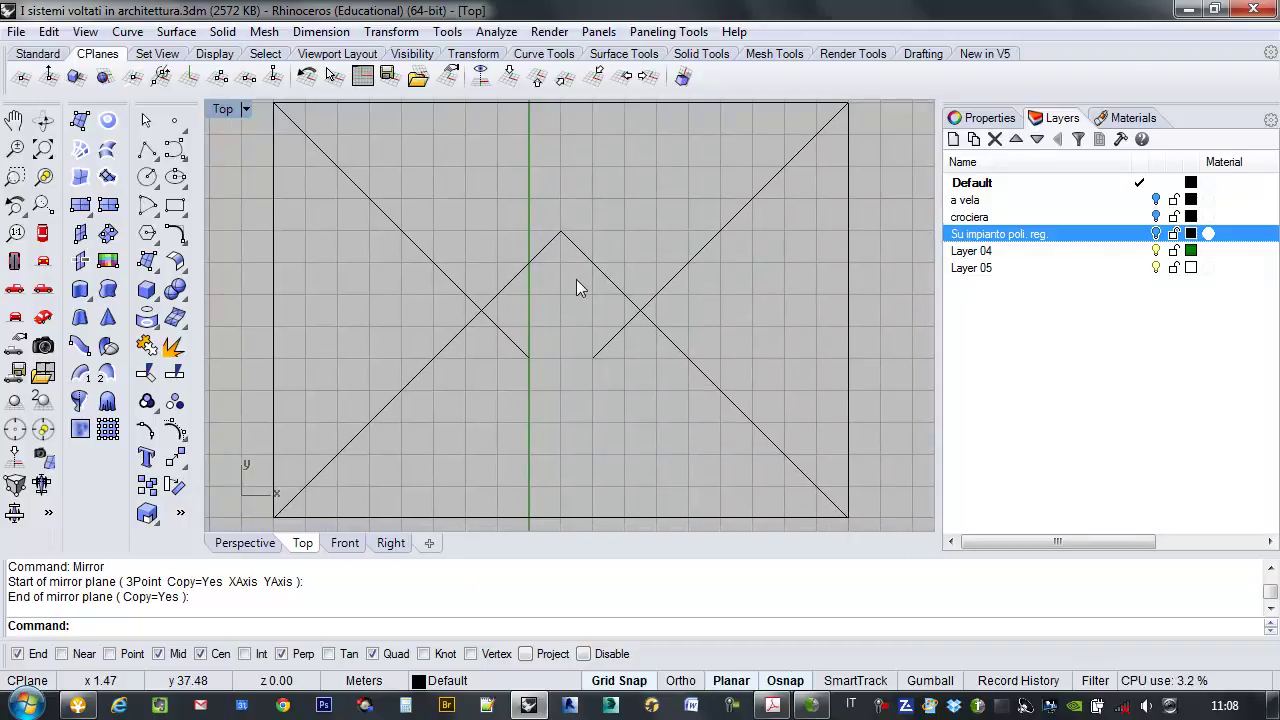
click(175, 205)
click(433, 263)
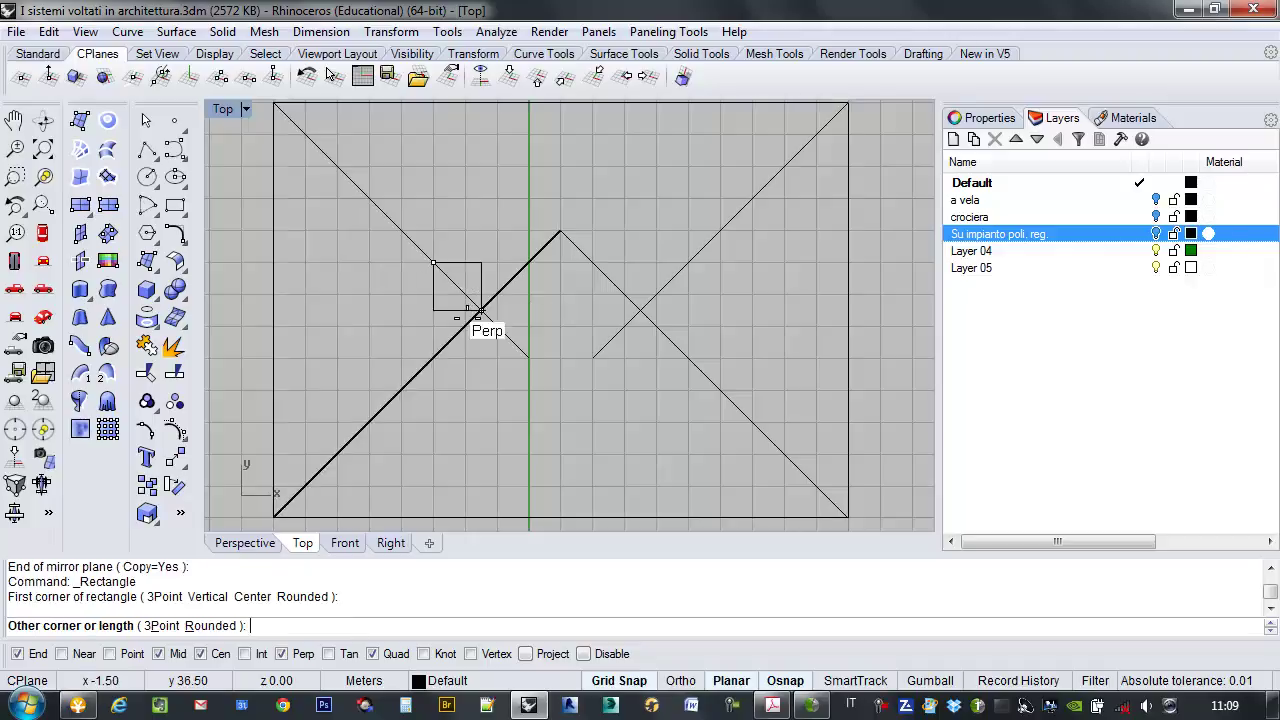
click(688, 358)
scroll(626, 430, down, 3)
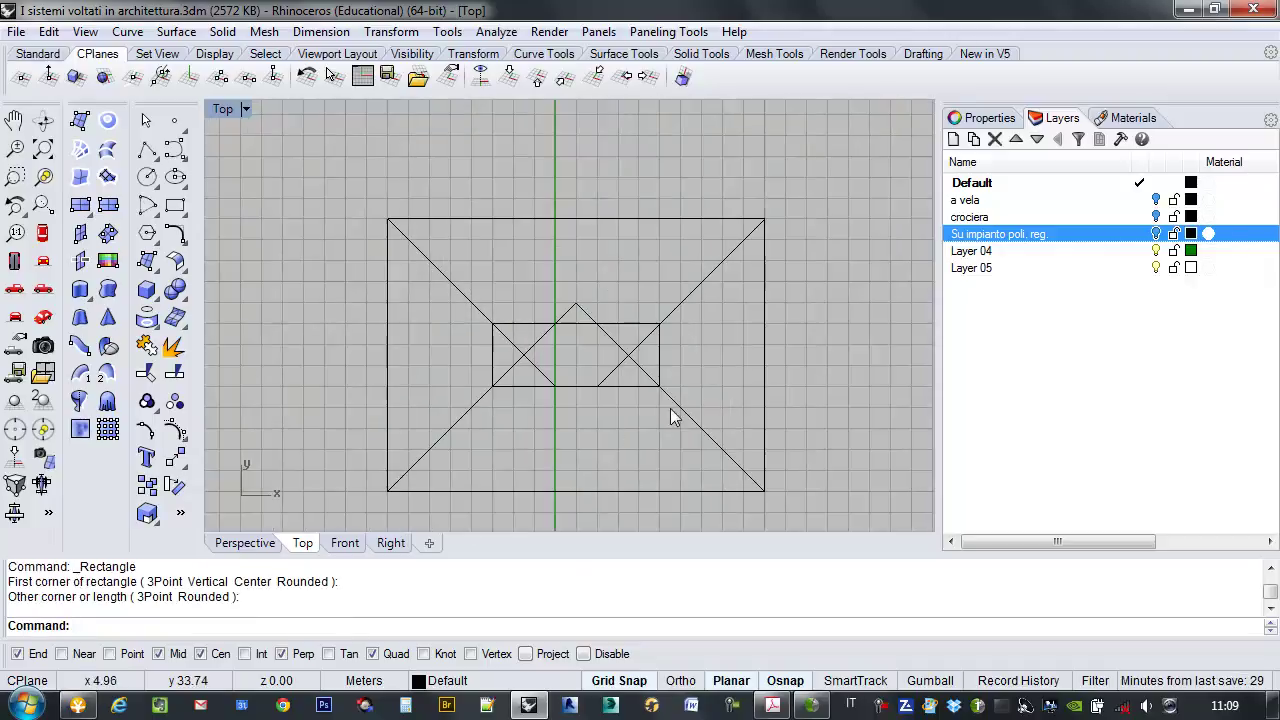
Trim the diagonals inside the inner rectangle, using it as the cutter, and delete the two leftover segments above it.
scroll(700, 290, up, 3)
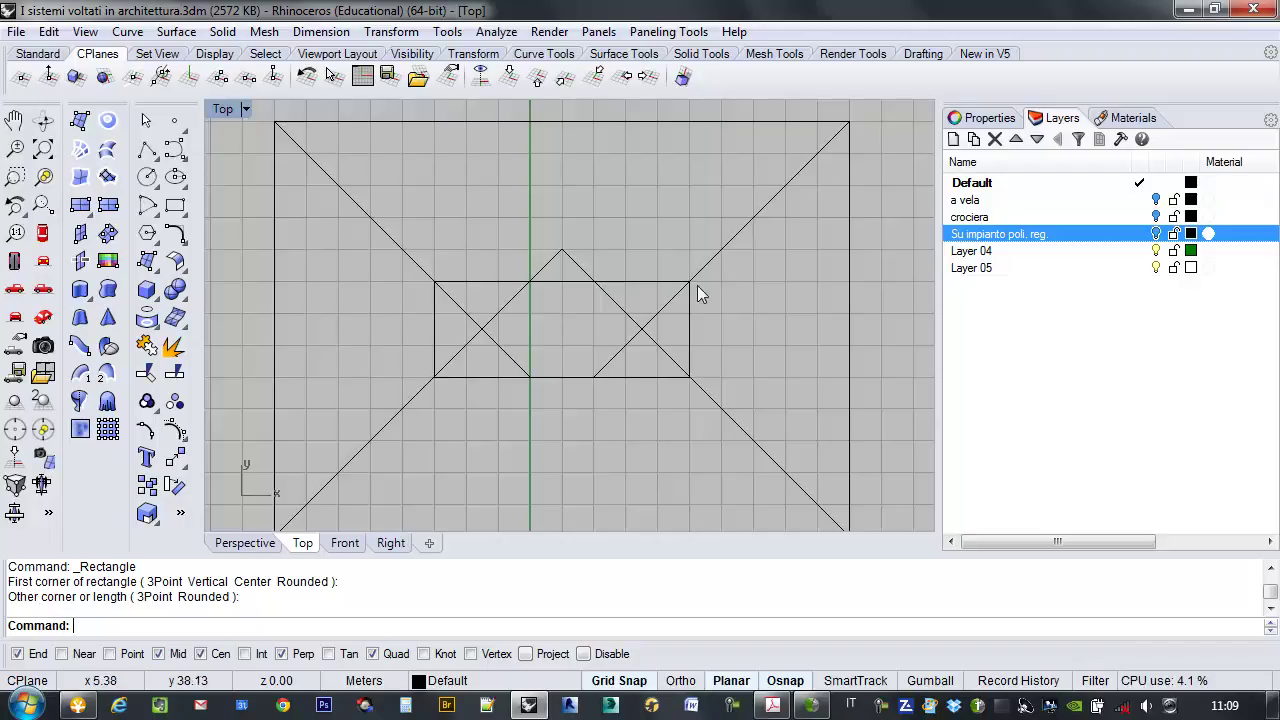
scroll(683, 313, down, 2)
scroll(637, 330, up, 3)
scroll(635, 330, down, 1)
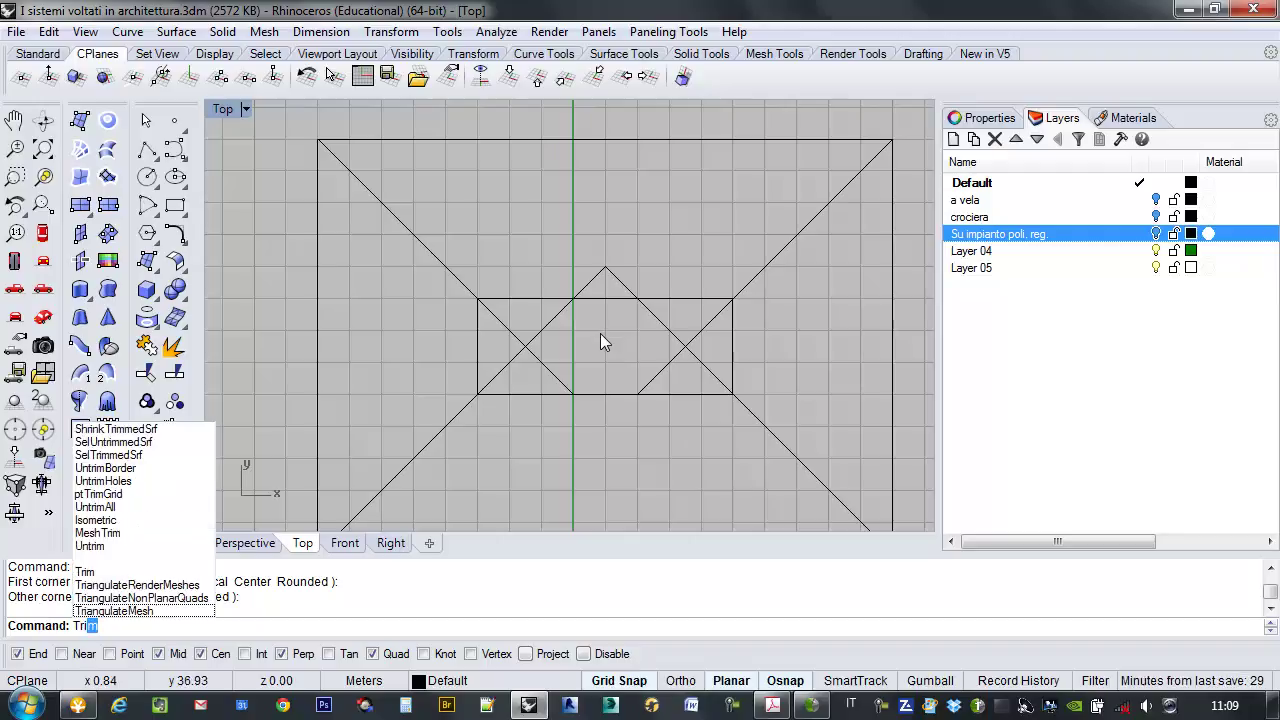
key(Return)
click(650, 300)
key(Return)
click(694, 335)
click(674, 335)
click(519, 361)
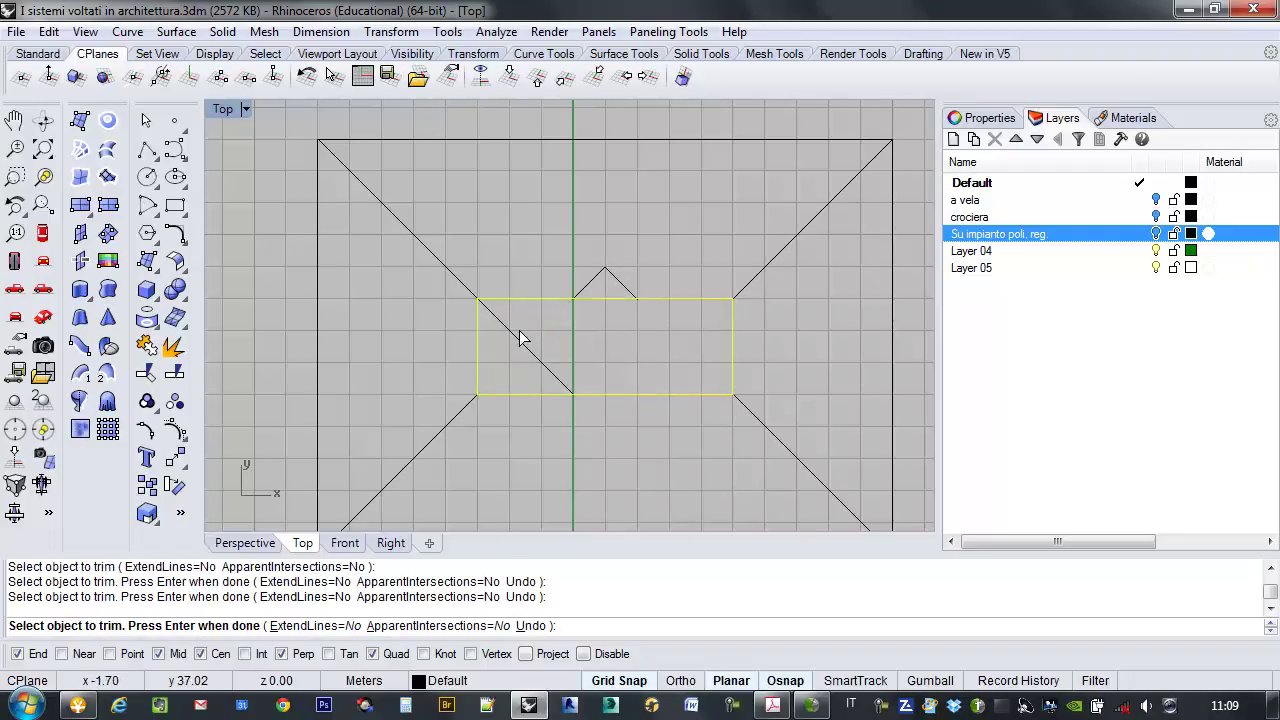
click(526, 336)
key(Return)
drag(640, 255, 586, 293)
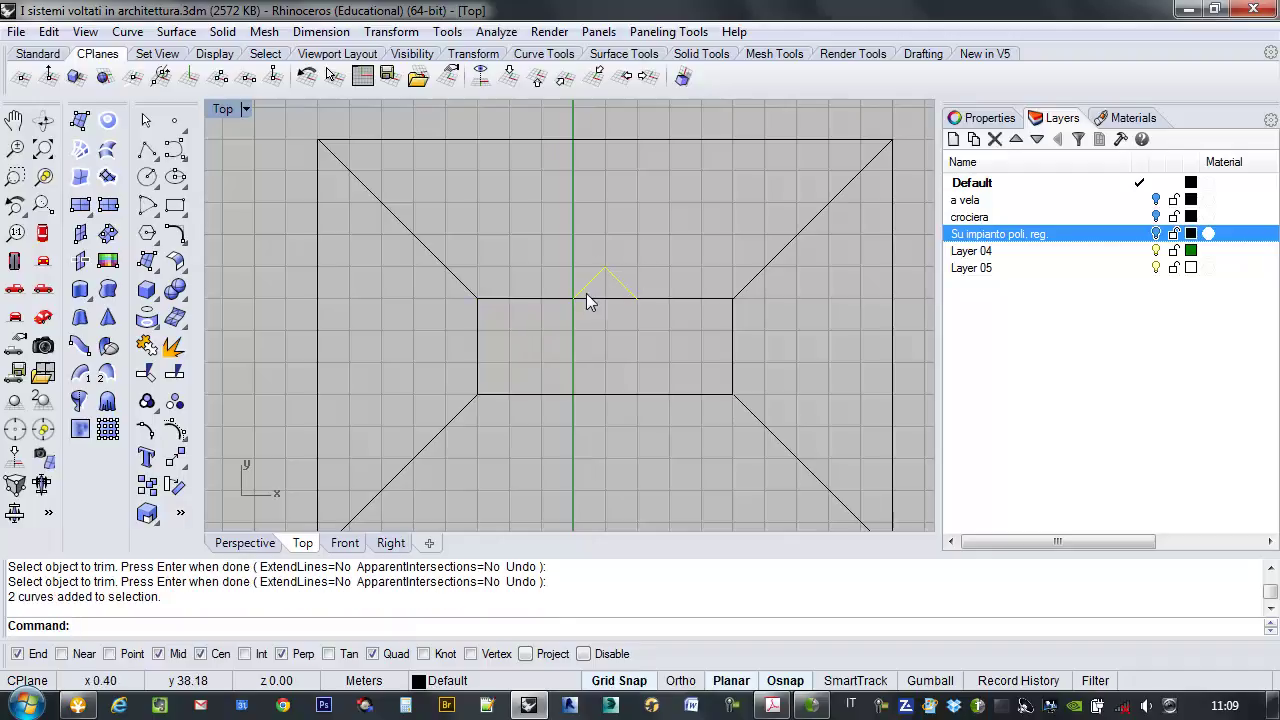
key(Delete)
Examine the rectangular vault's plan, including the inner rectangle and its corner diagonals, beside the square pavilion vault.
scroll(570, 312, down, 3)
mouse_move(601, 317)
right_down()
mouse_move(597, 298)
mouse_move(556, 288)
mouse_move(563, 304)
mouse_move(589, 300)
right_up()
scroll(590, 305, down, 3)
scroll(650, 336, up, 3)
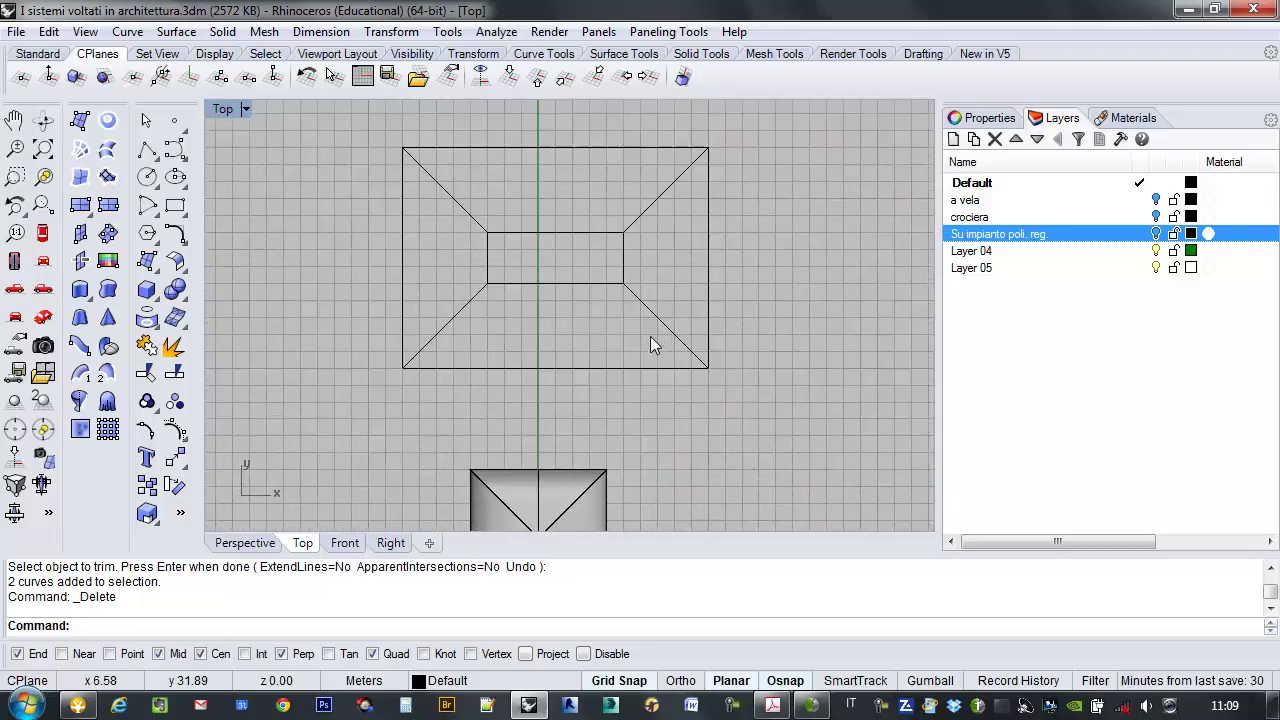
right_drag(697, 257, 694, 286)
scroll(700, 268, up, 2)
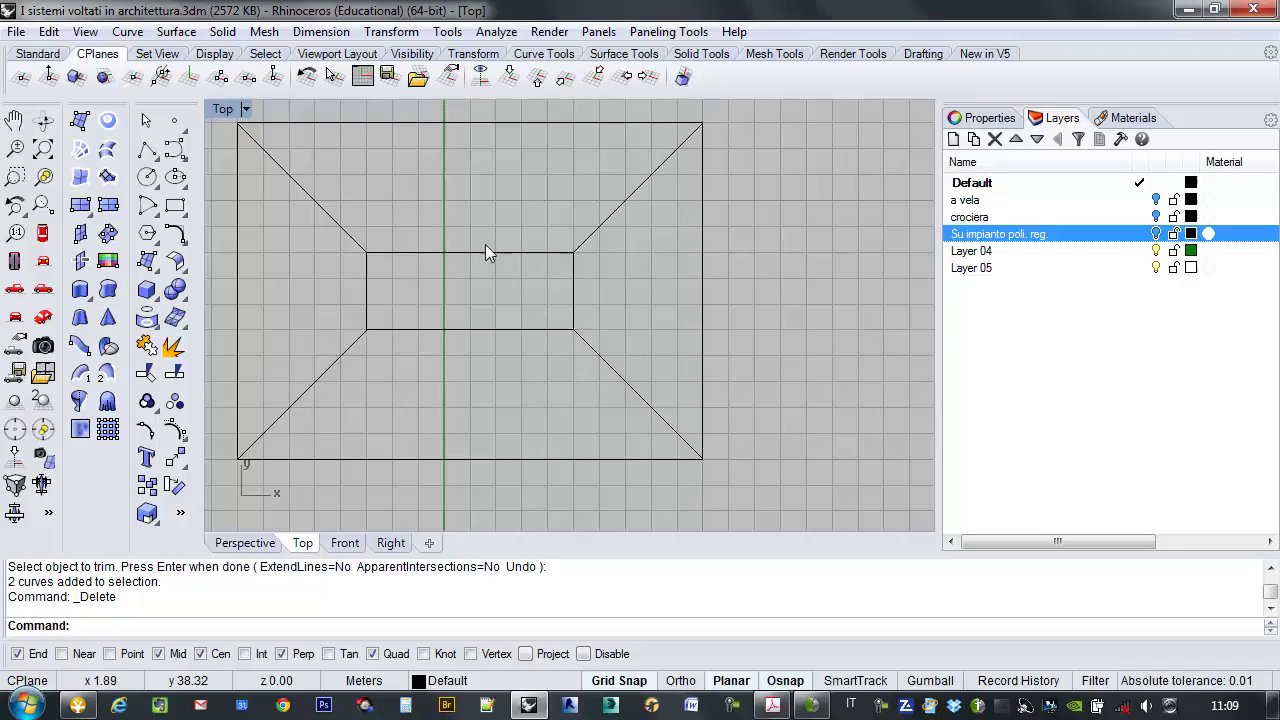
right_drag(566, 286, 567, 269)
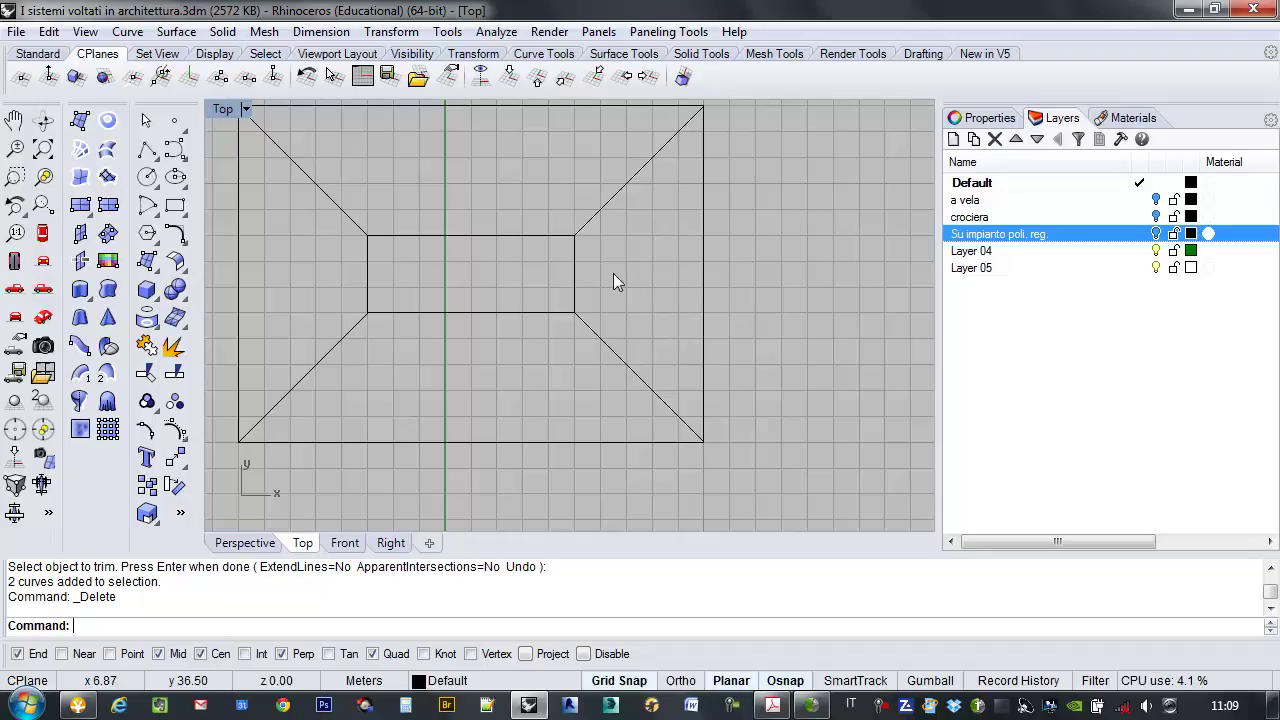
right_drag(587, 264, 605, 269)
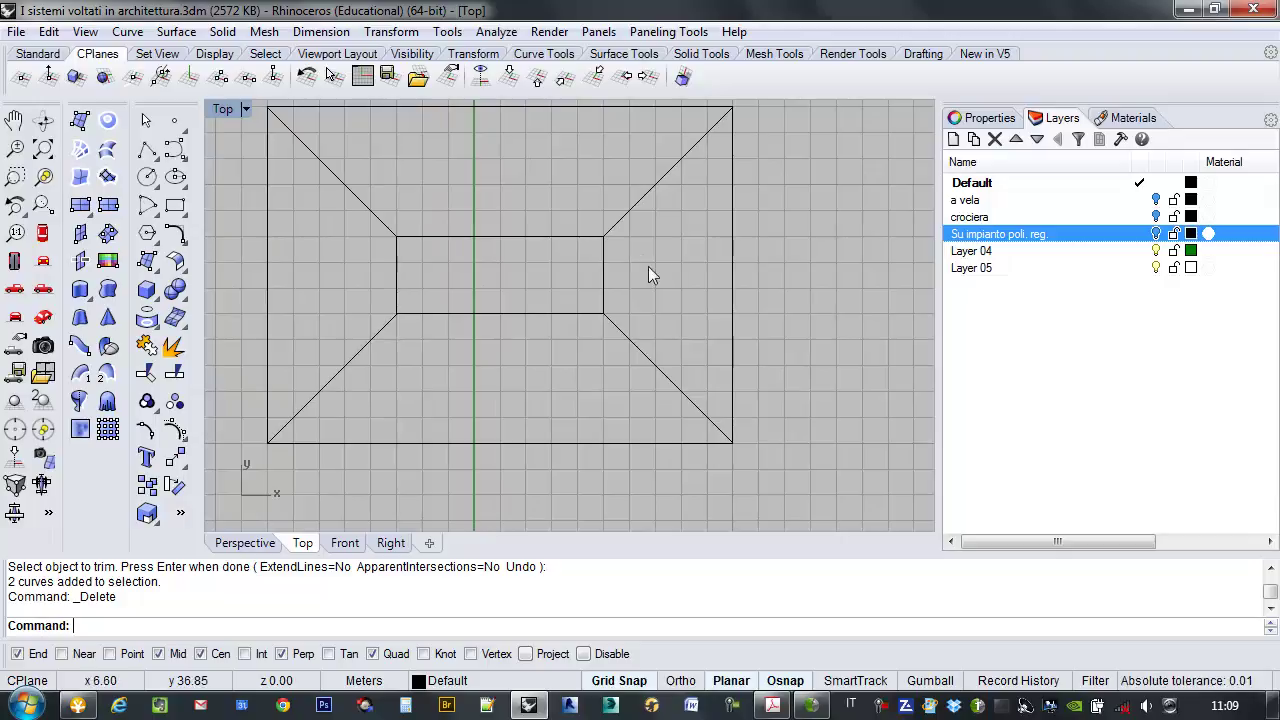
scroll(673, 264, down, 5)
right_drag(683, 295, 617, 277)
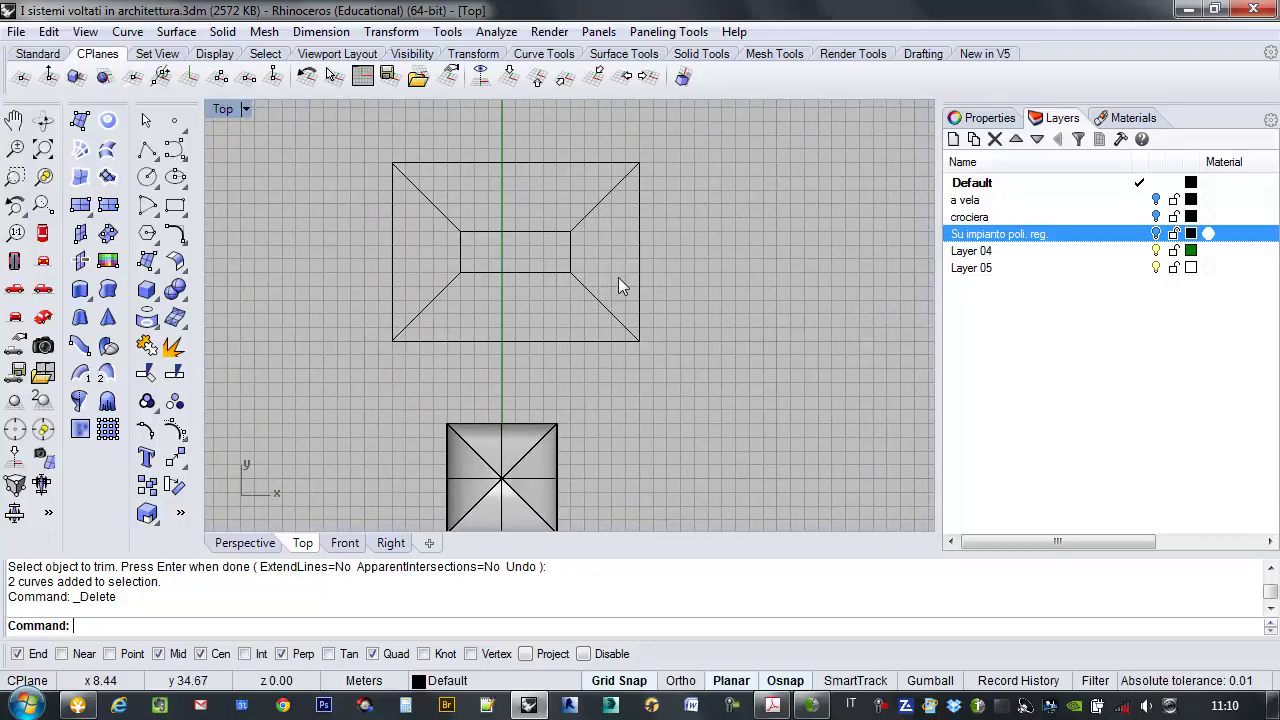
In the perspective view, set a vertical three-point construction plane along the rectangle's outer long side, with its origin at corner (10, 43).
click(245, 543)
right_drag(535, 330, 612, 225)
scroll(615, 234, down, 4)
scroll(431, 444, up, 4)
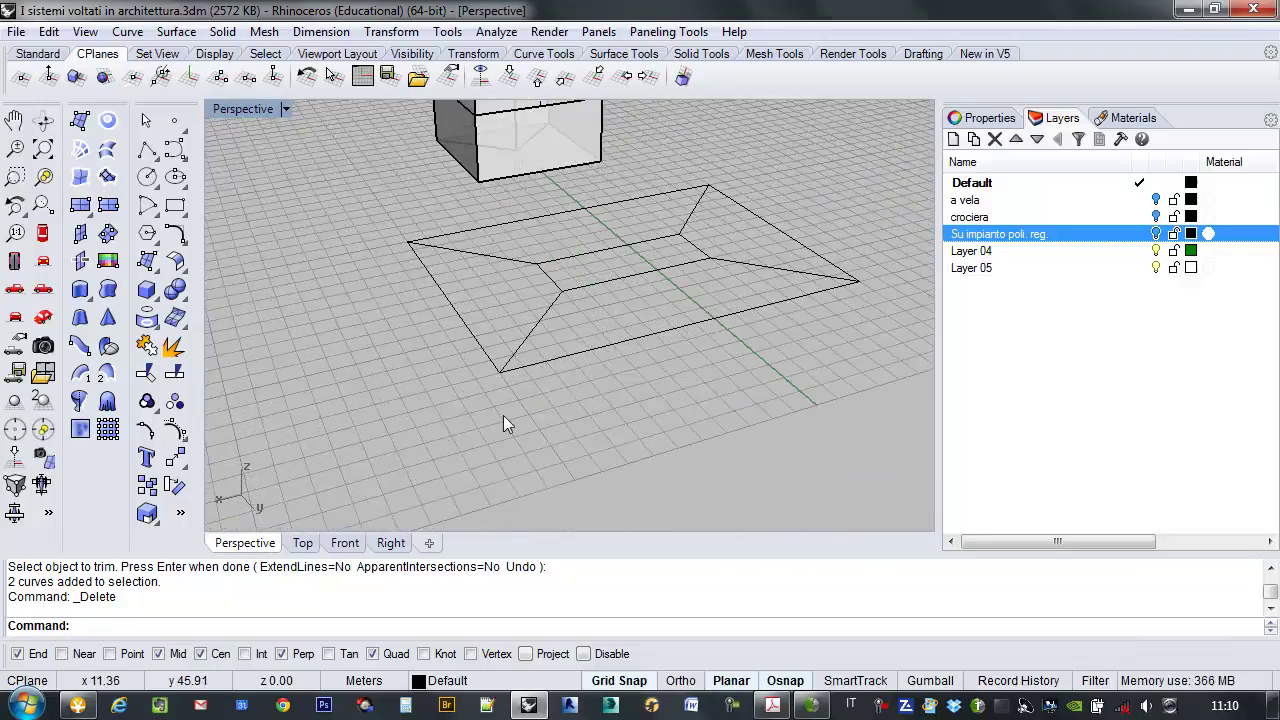
right_click(573, 383)
right_drag(808, 233, 710, 220)
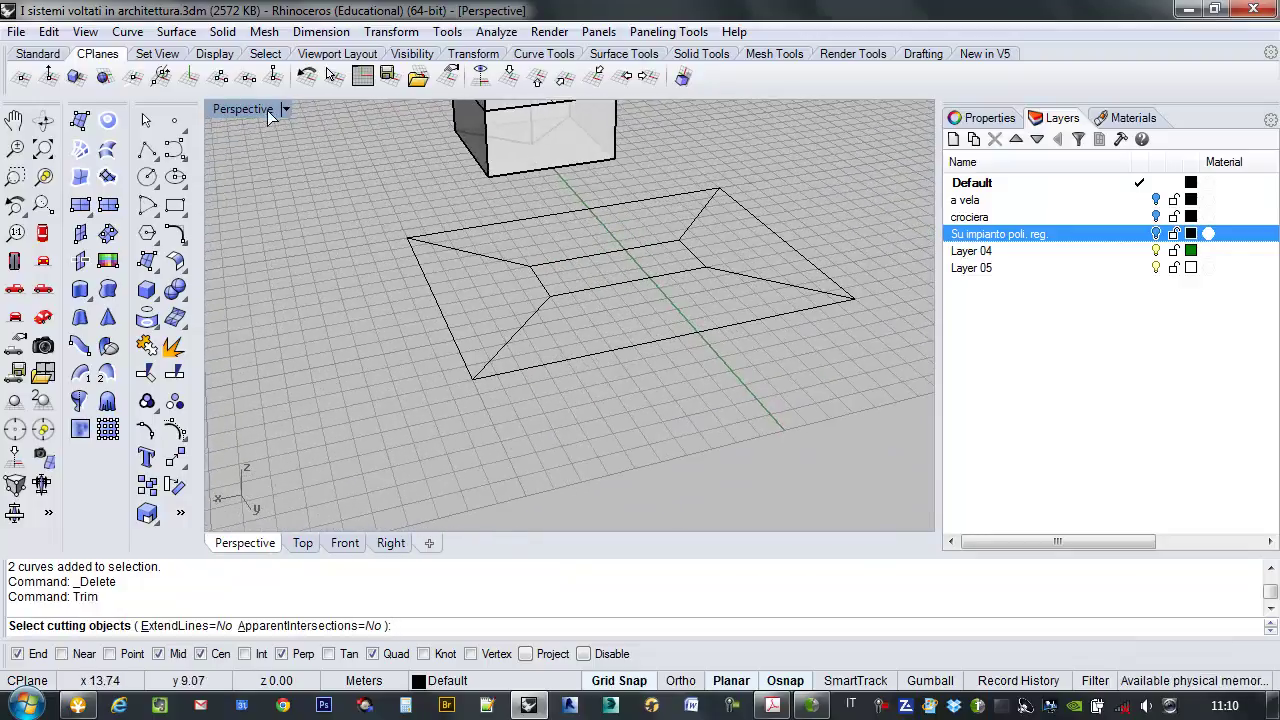
click(220, 76)
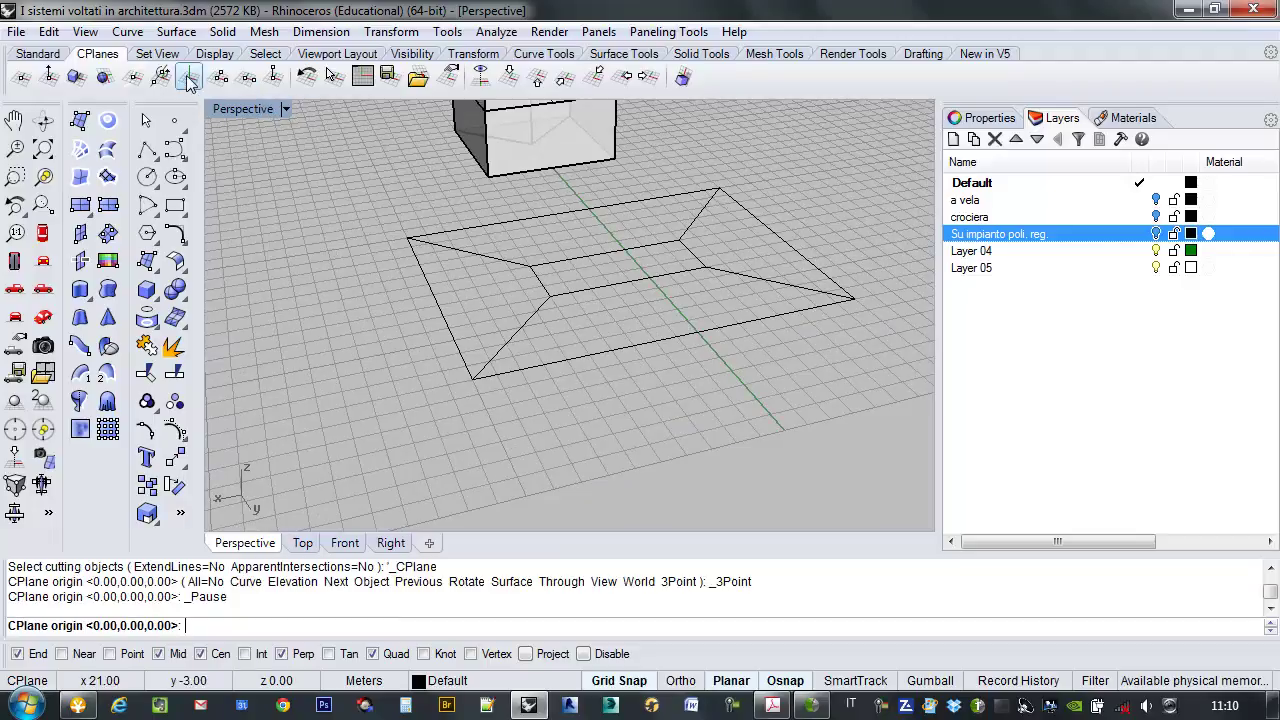
click(472, 380)
click(853, 298)
right_drag(763, 372, 546, 262)
scroll(529, 244, down, 1)
scroll(417, 213, up, 1)
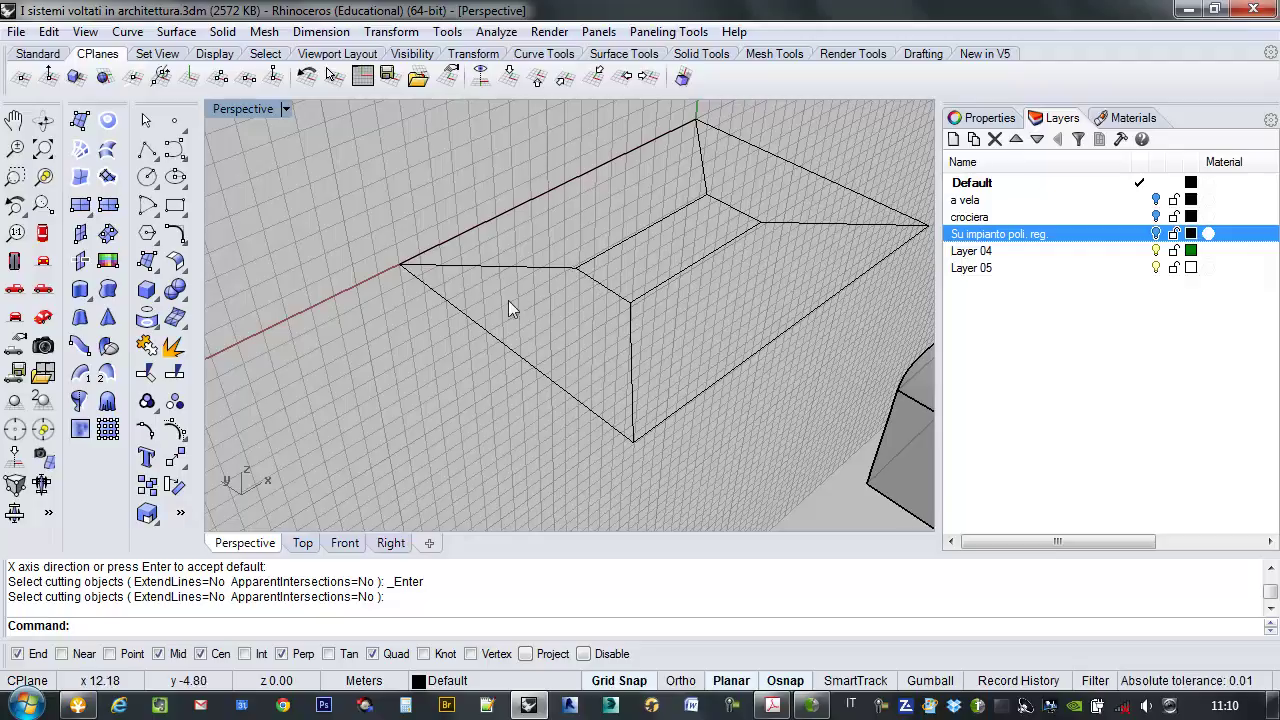
Draw a vertical circle through the adjacent outer corner, centred on the inner corner's projection onto the construction plane, then restore the world Top plane.
click(147, 177)
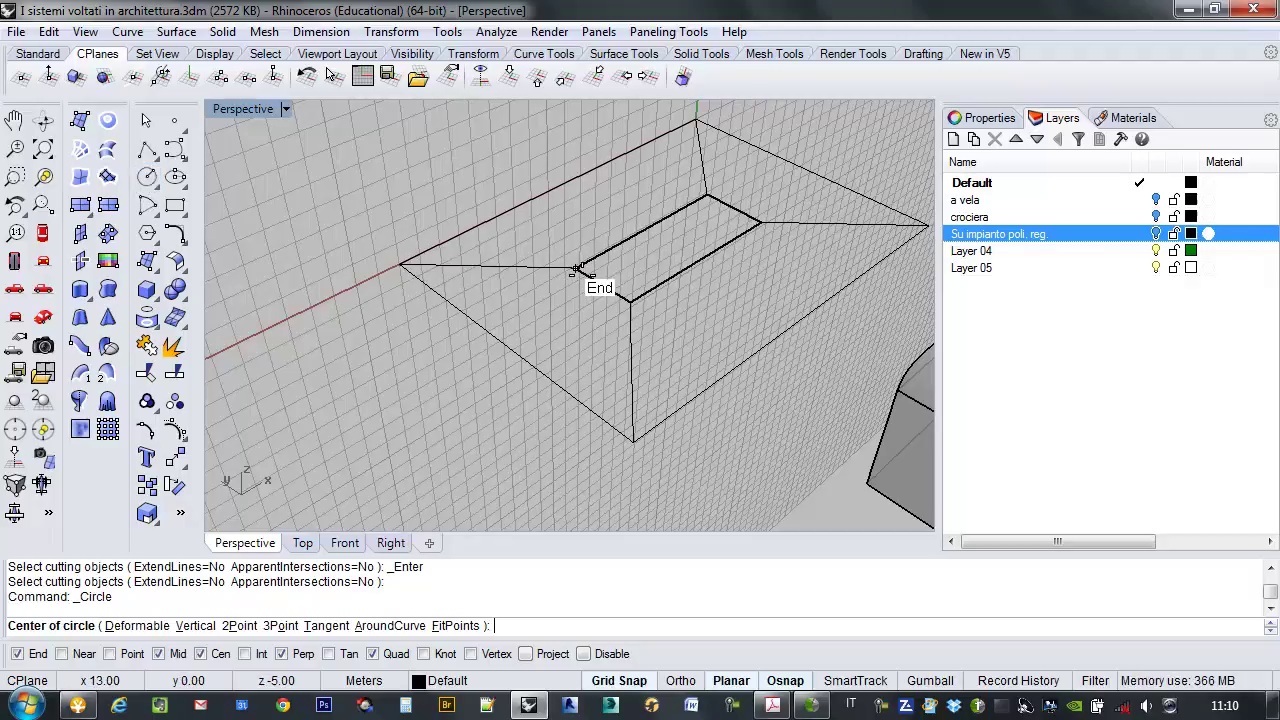
right_drag(586, 278, 667, 284)
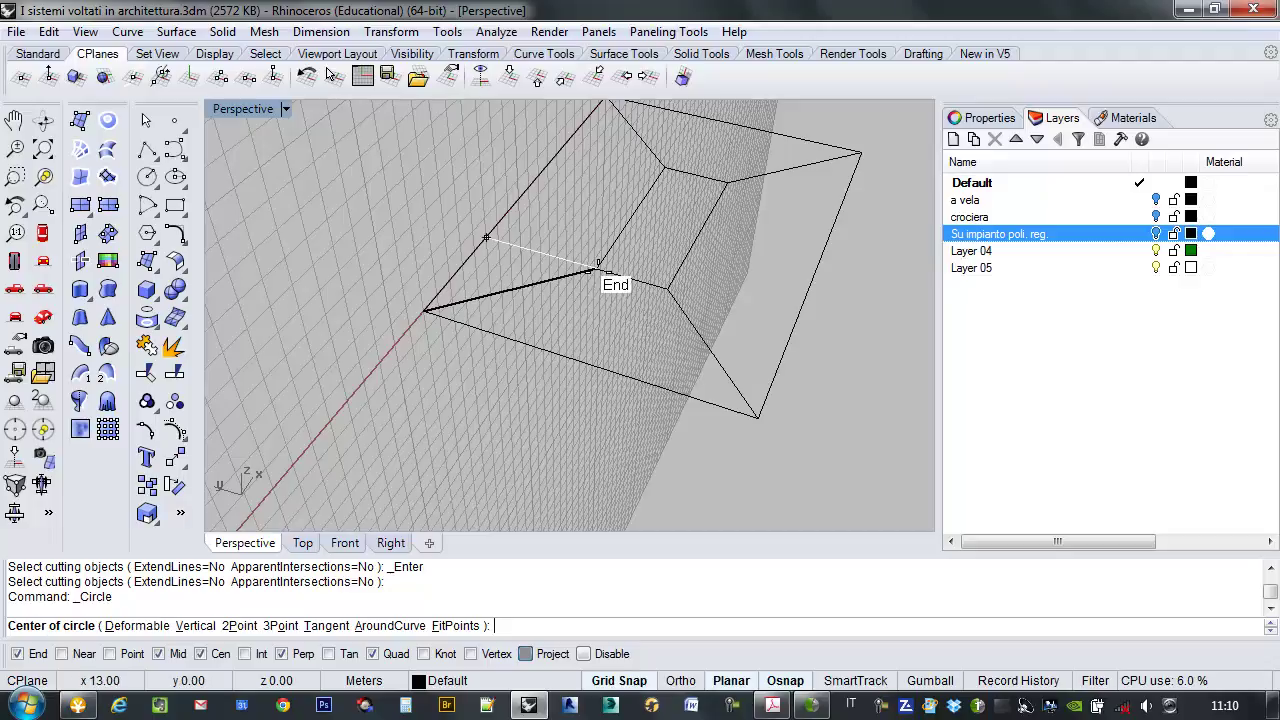
click(598, 270)
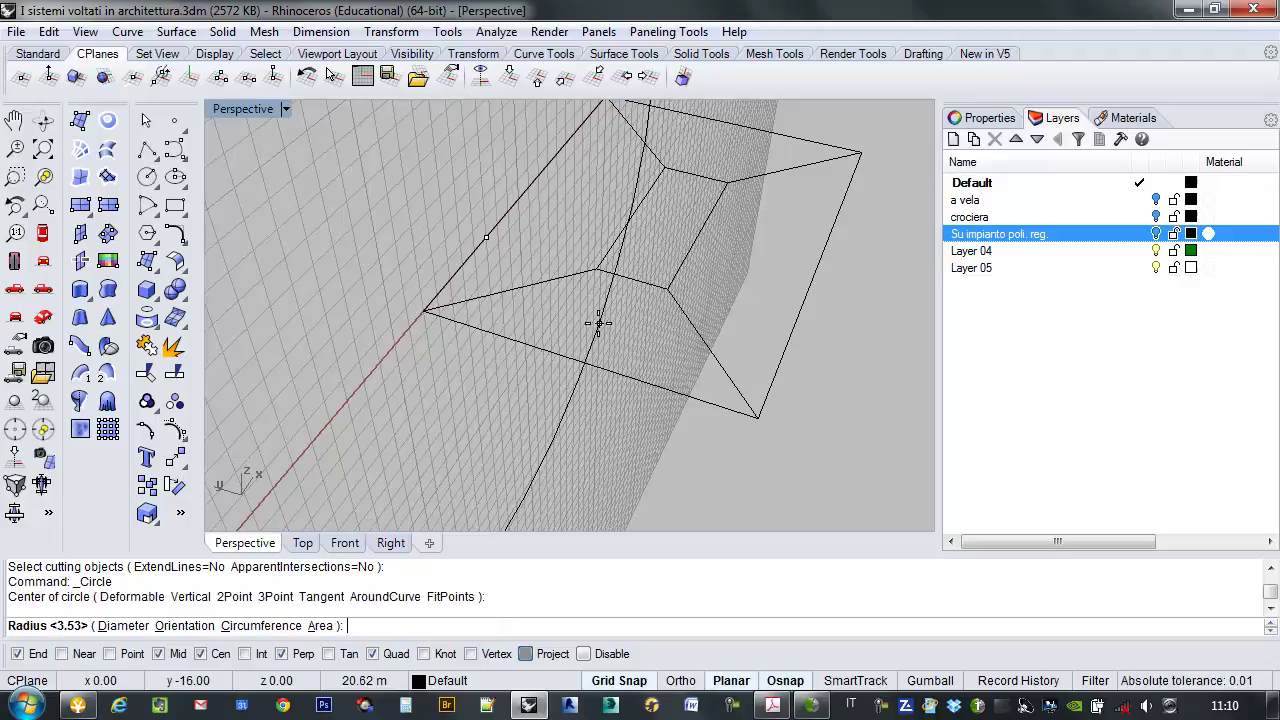
click(424, 313)
right_drag(427, 325, 629, 384)
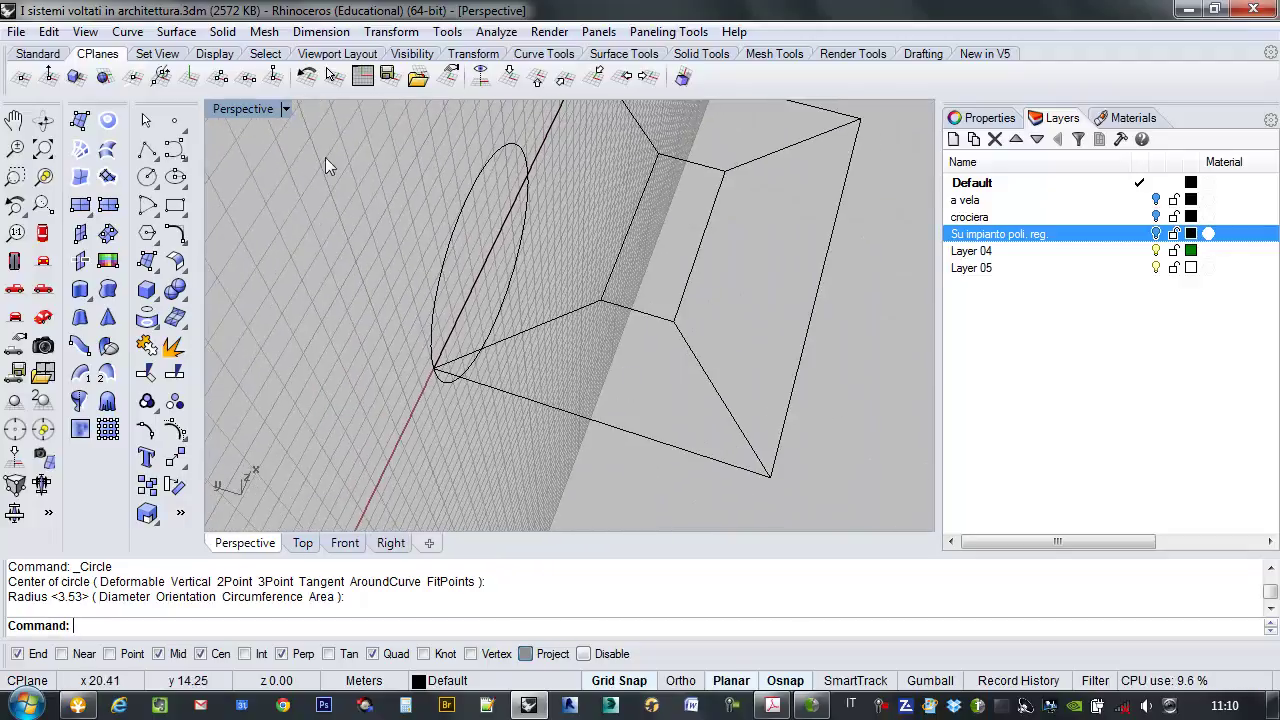
click(511, 80)
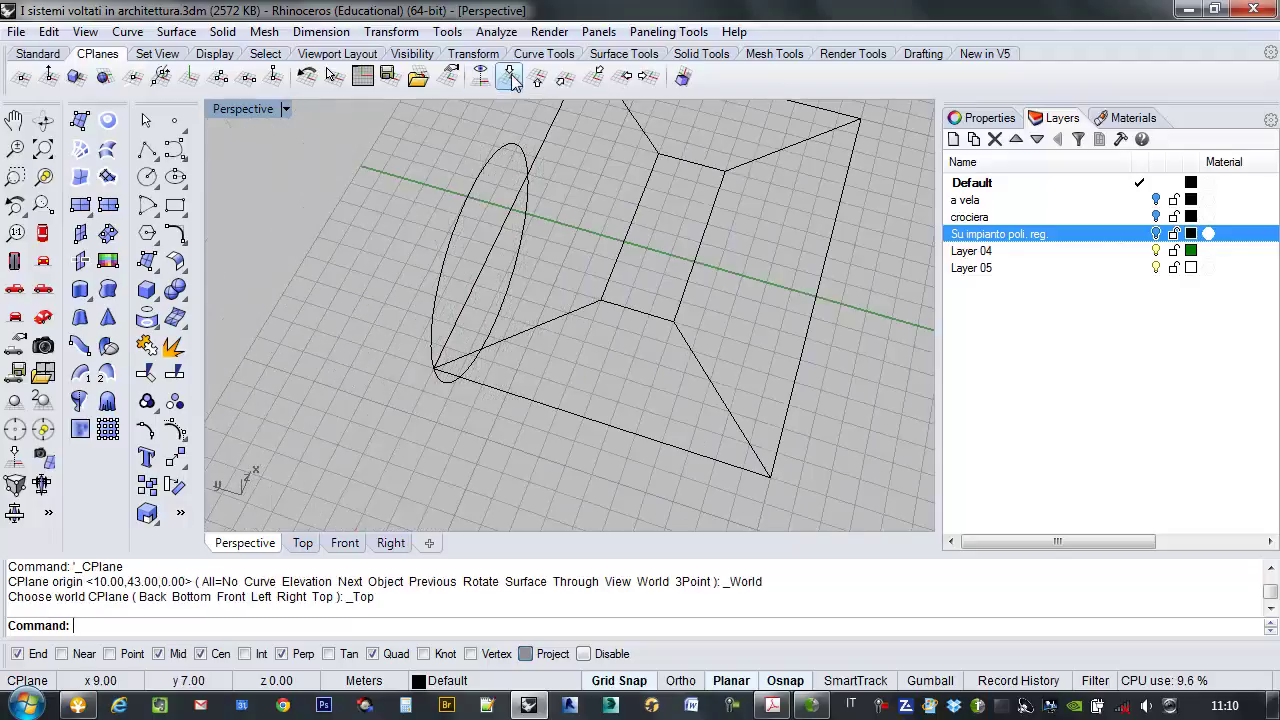
Extrude the vertical circle into a cylinder reaching across the plan to the corner on the opposite long side.
right_drag(545, 246, 619, 318)
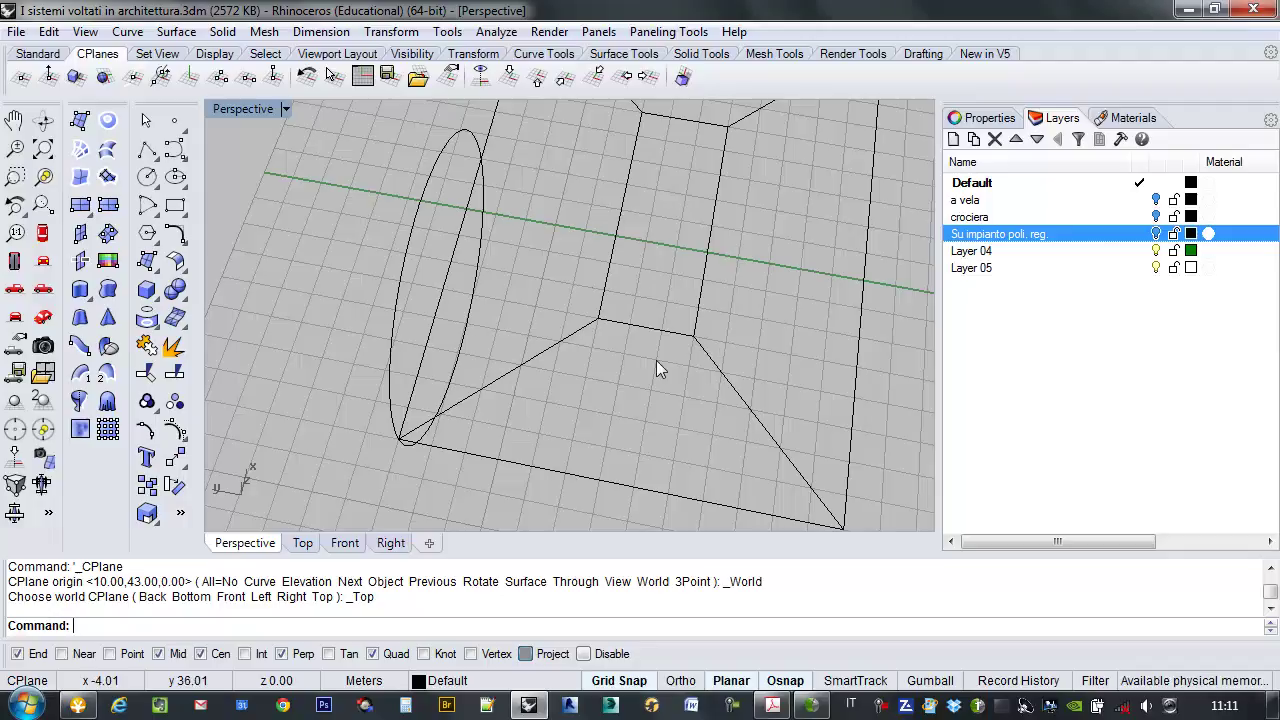
right_drag(543, 391, 715, 355)
scroll(673, 246, down, 4)
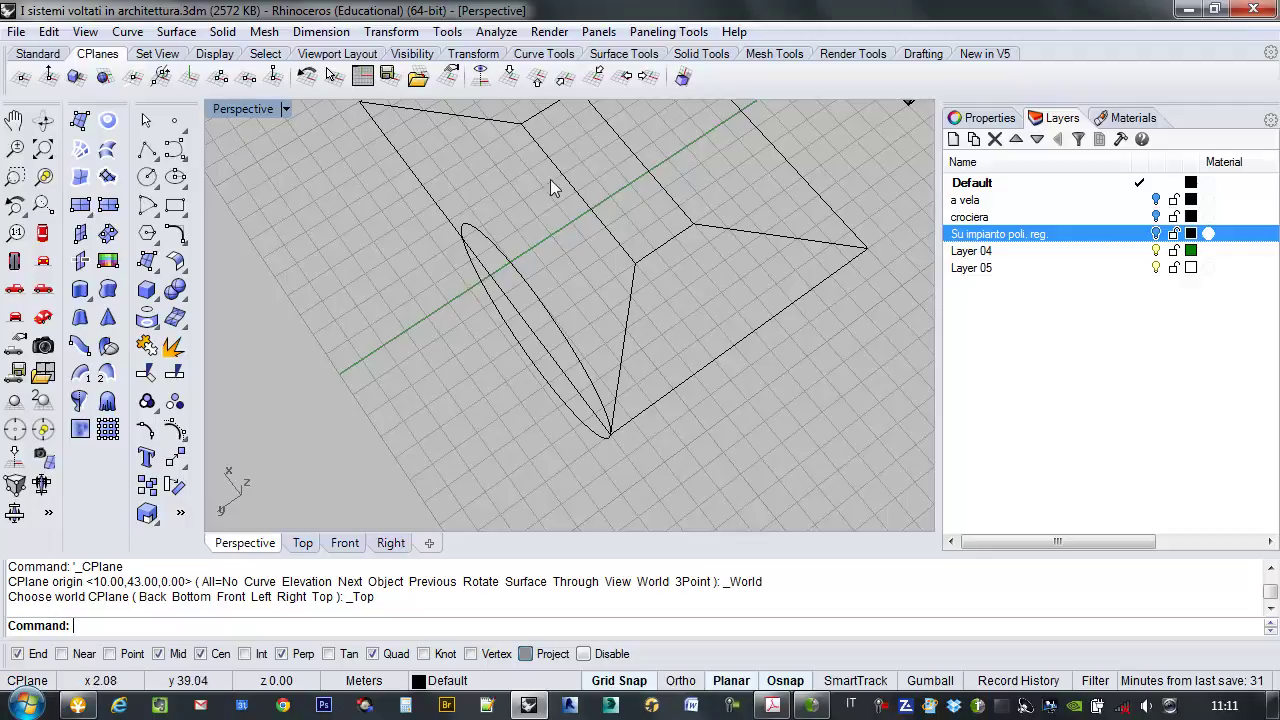
right_drag(561, 185, 572, 212)
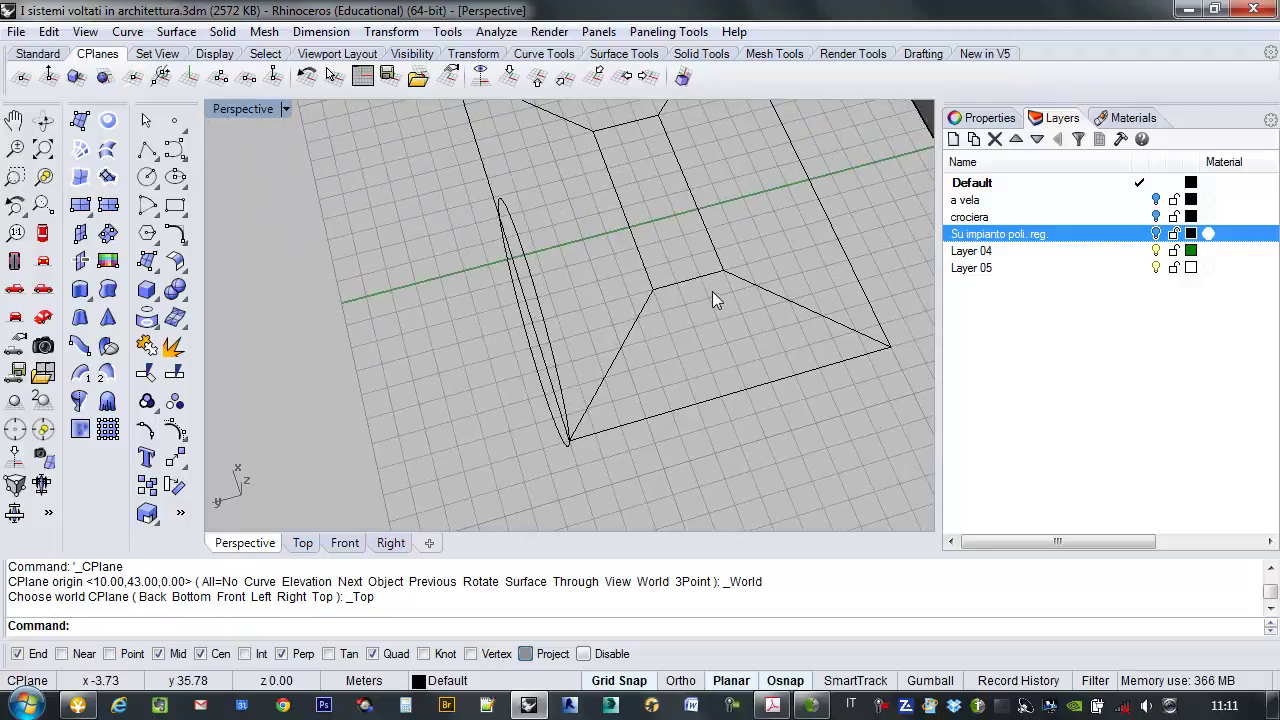
right_drag(747, 371, 590, 337)
click(566, 303)
text(ExtrudeCrv)
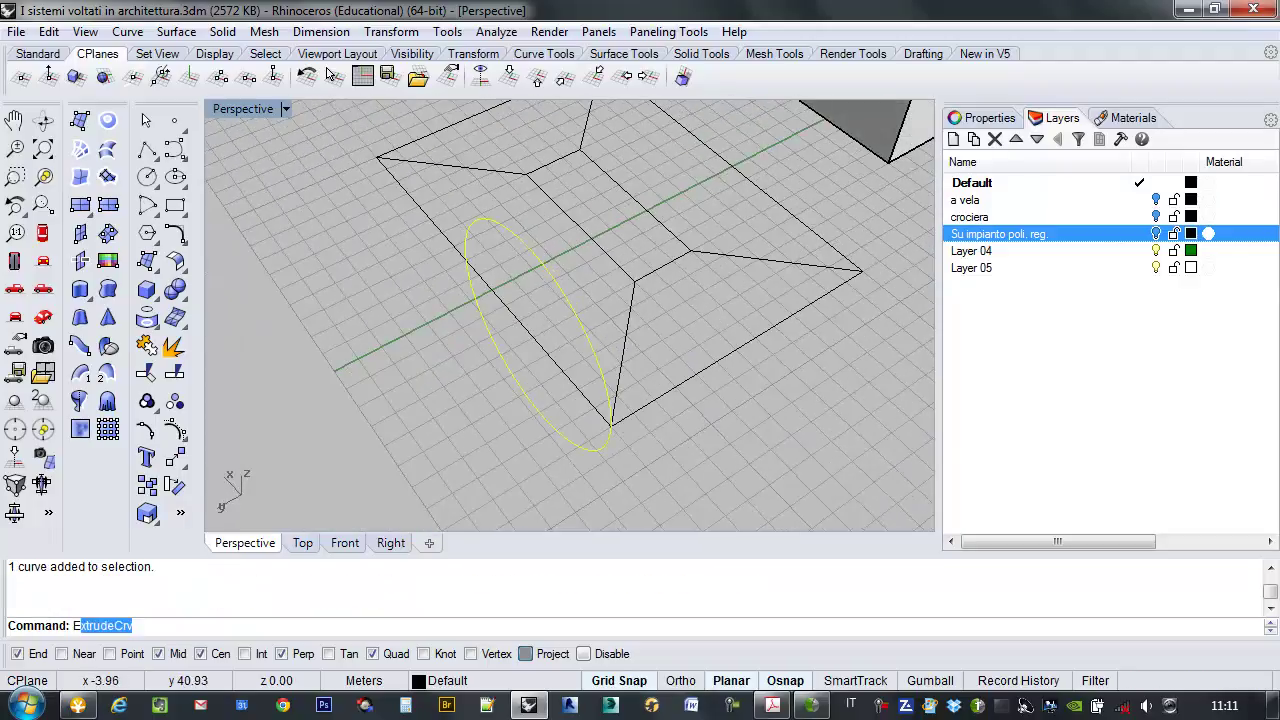
key(Return)
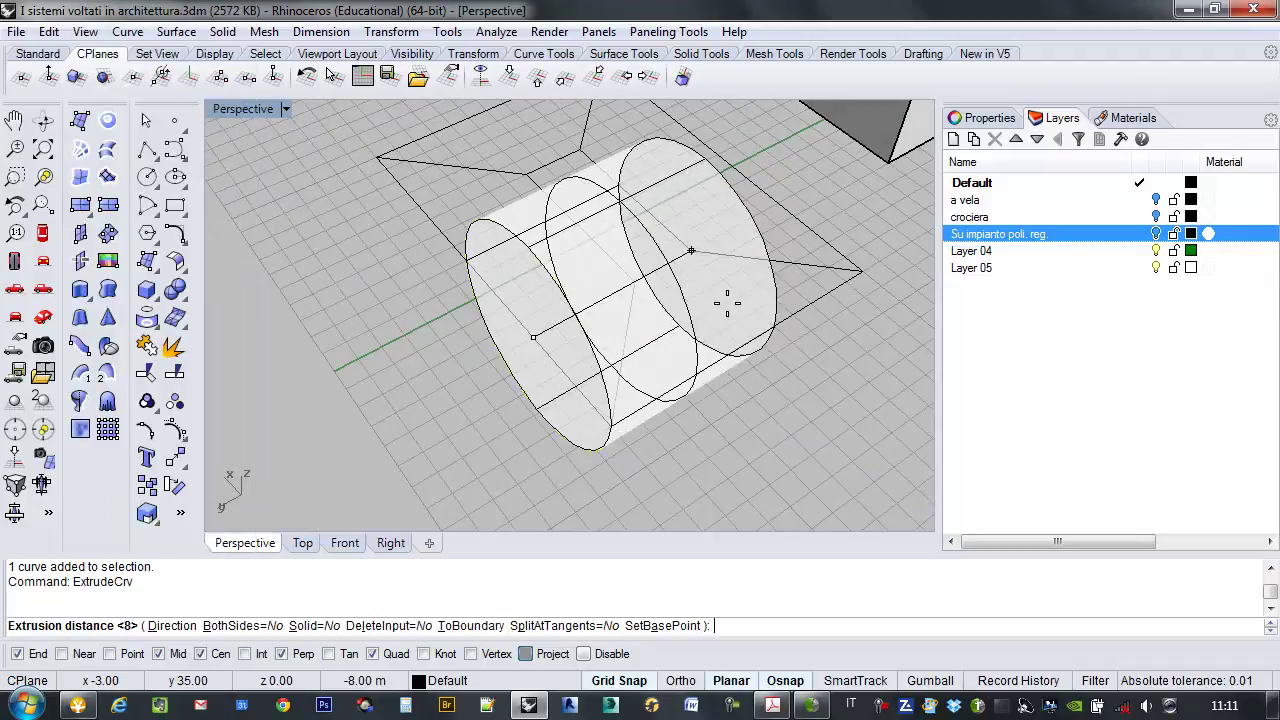
click(860, 272)
Finish the cylinder extrusion and copy the cylinder together with its plan curves to a free area beside the original.
right_drag(860, 272, 680, 290)
drag(717, 230, 449, 354)
right_drag(449, 354, 577, 337)
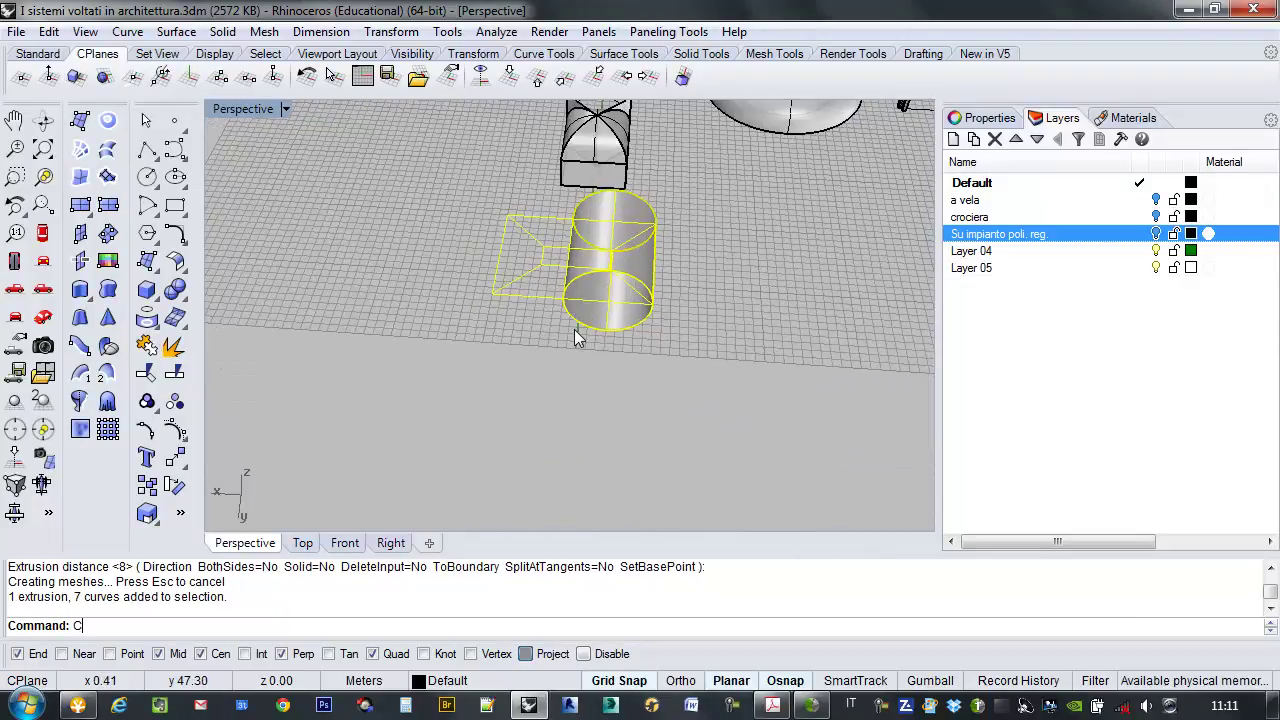
text(y)
key(Return)
click(564, 362)
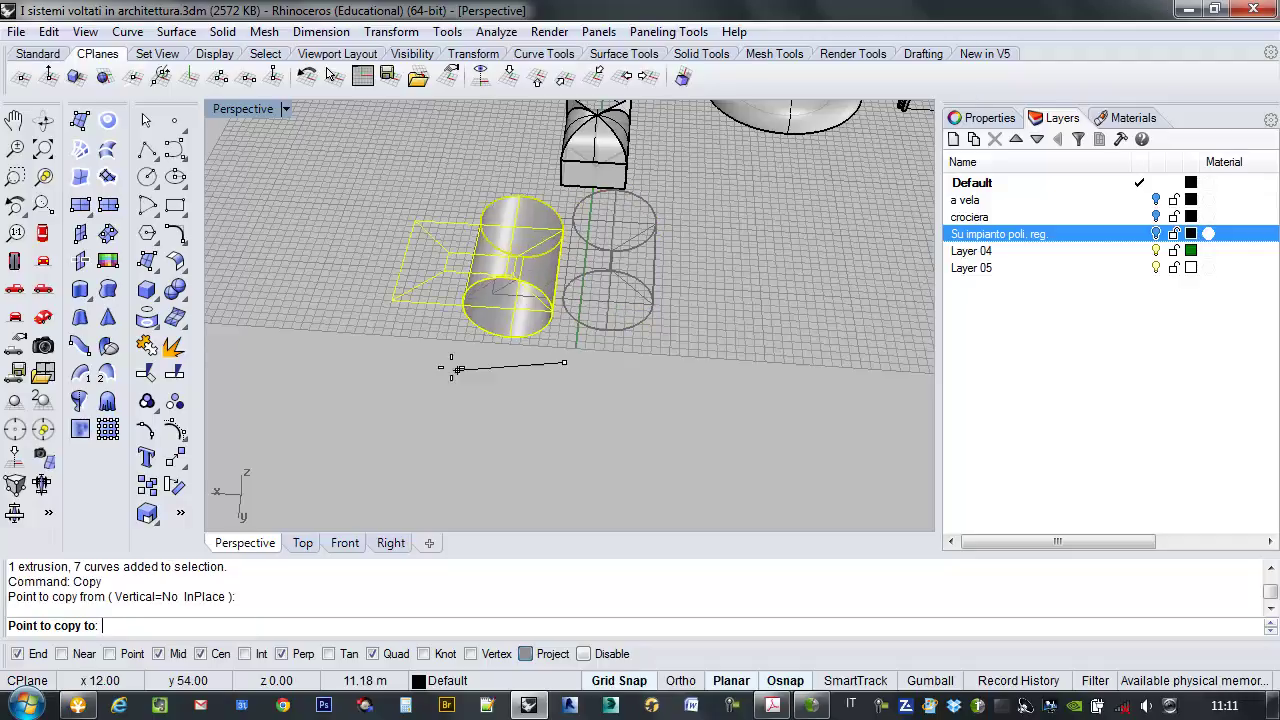
click(305, 345)
key(Return)
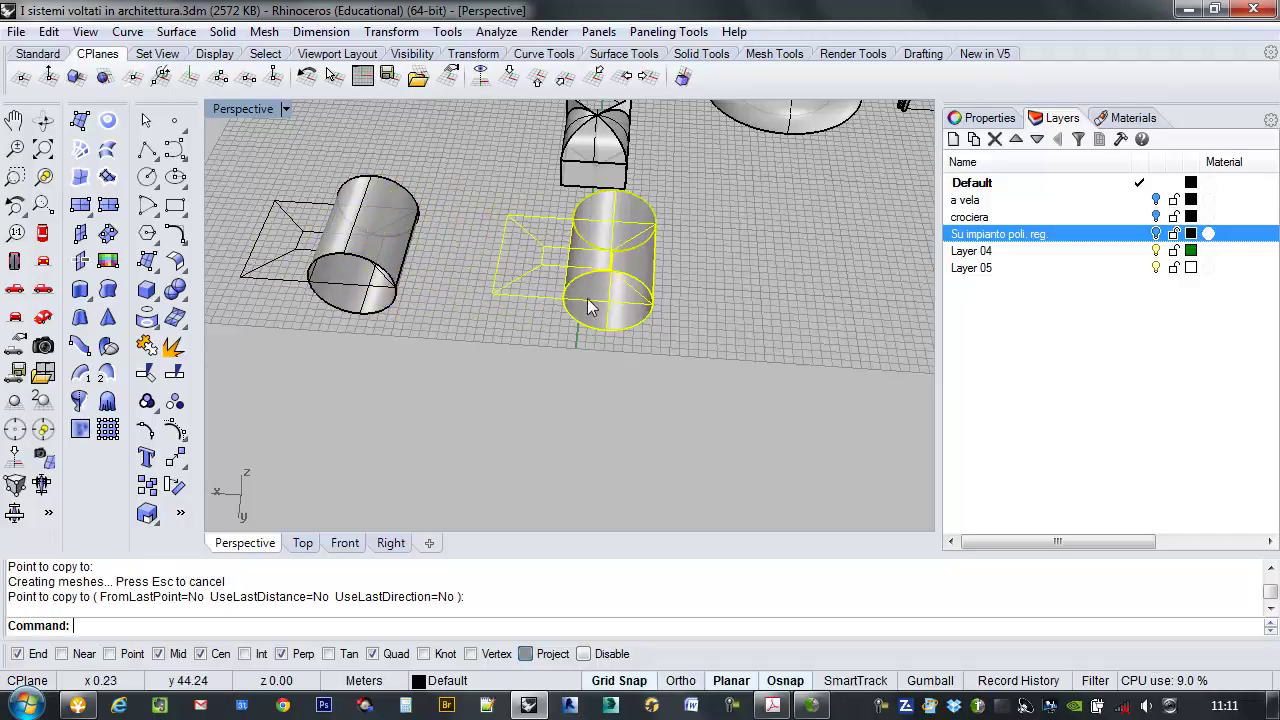
Draw a polyline from corner (-8, 43) along the diagonal, the inner rectangle's short side and the other diagonal to corner (-8, 30).
scroll(718, 292, up, 3)
right_drag(718, 284, 630, 316)
click(743, 281)
scroll(801, 255, up, 4)
scroll(650, 315, down, 3)
scroll(604, 316, up, 5)
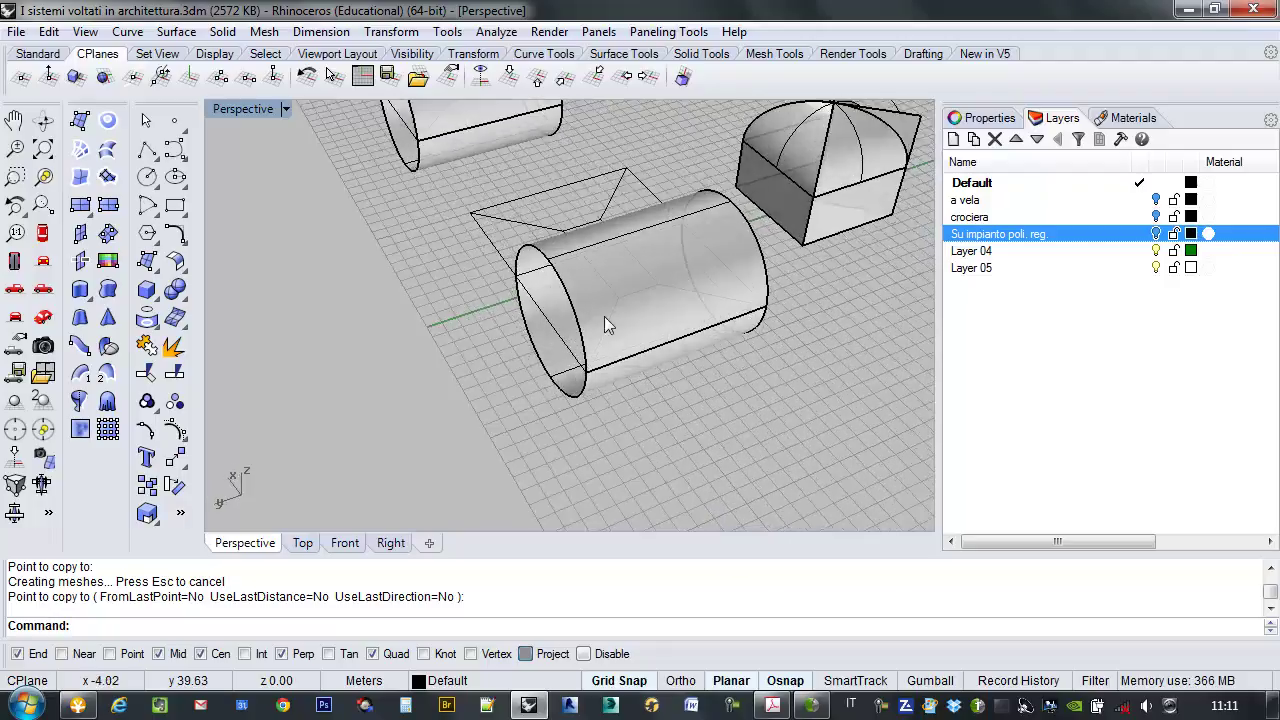
click(597, 366)
click(655, 279)
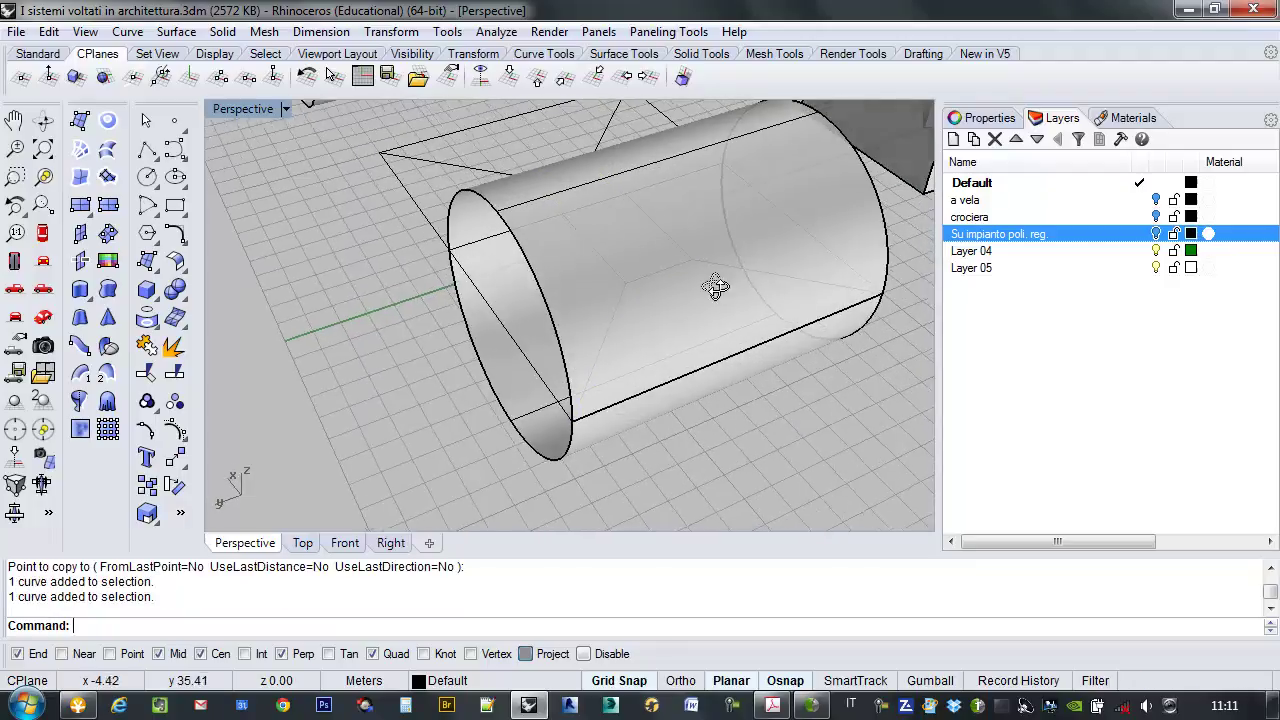
shift+right_drag(795, 257, 690, 262)
click(147, 150)
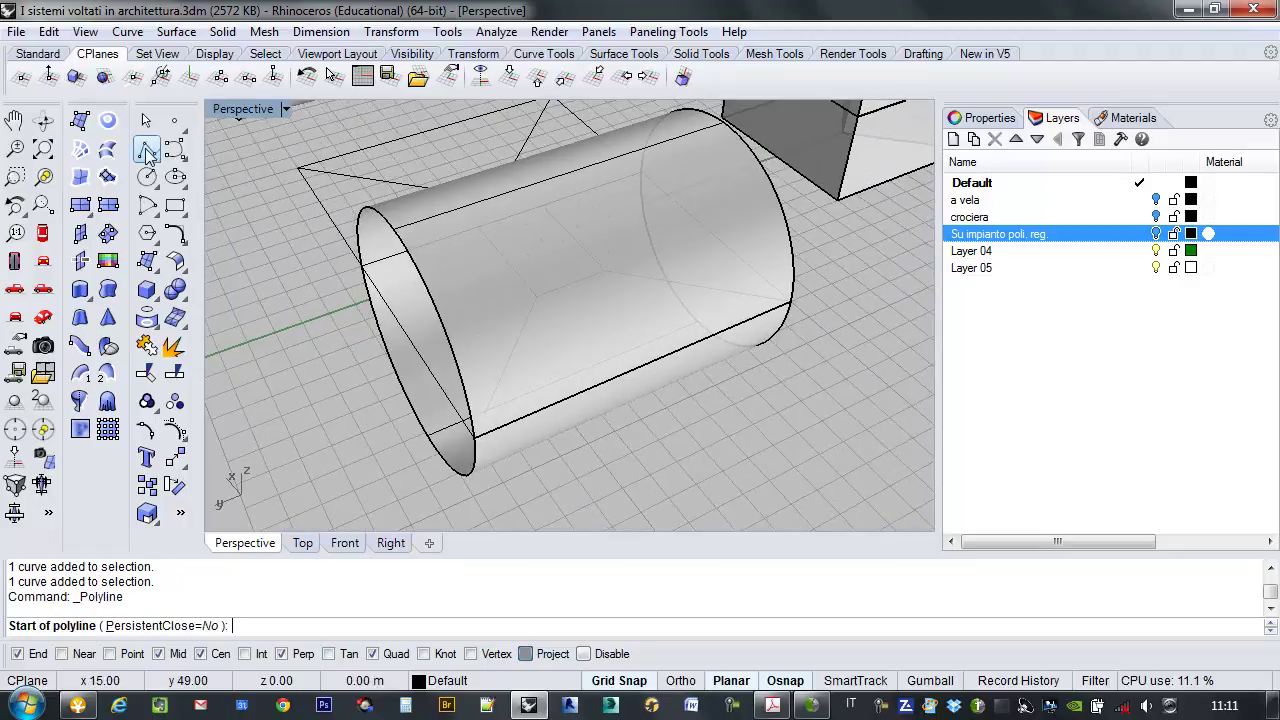
click(473, 437)
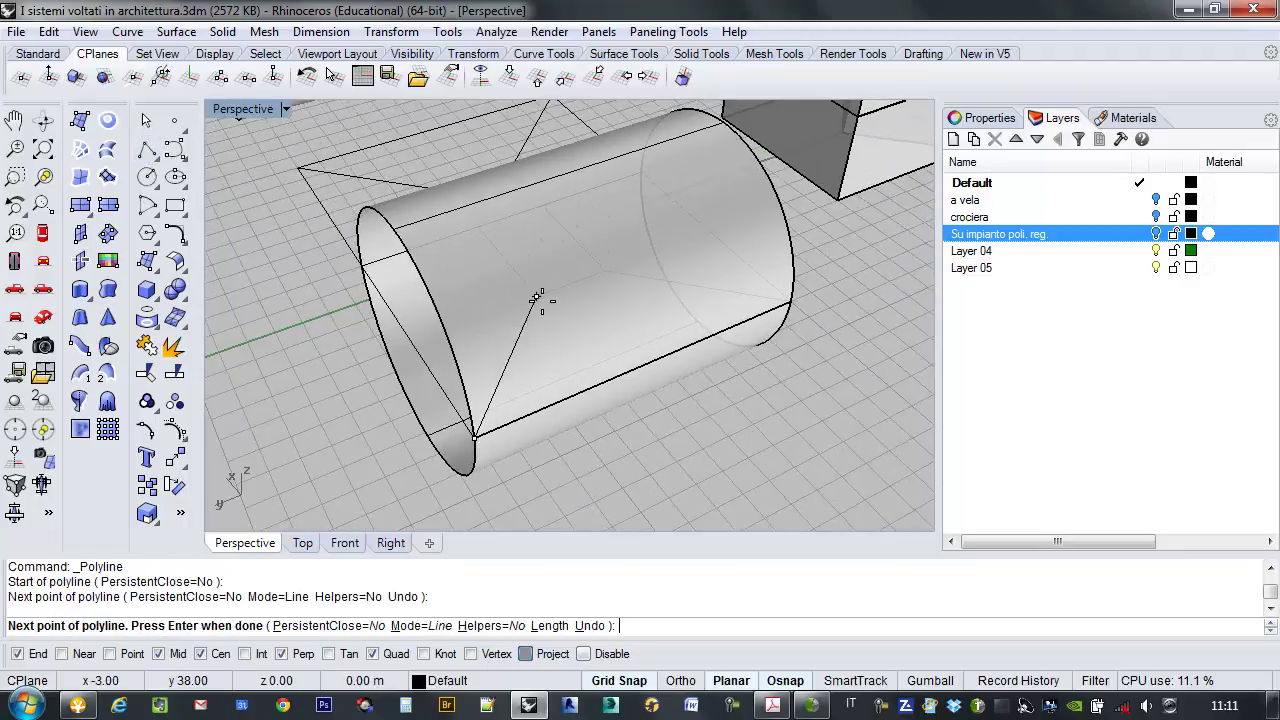
click(603, 270)
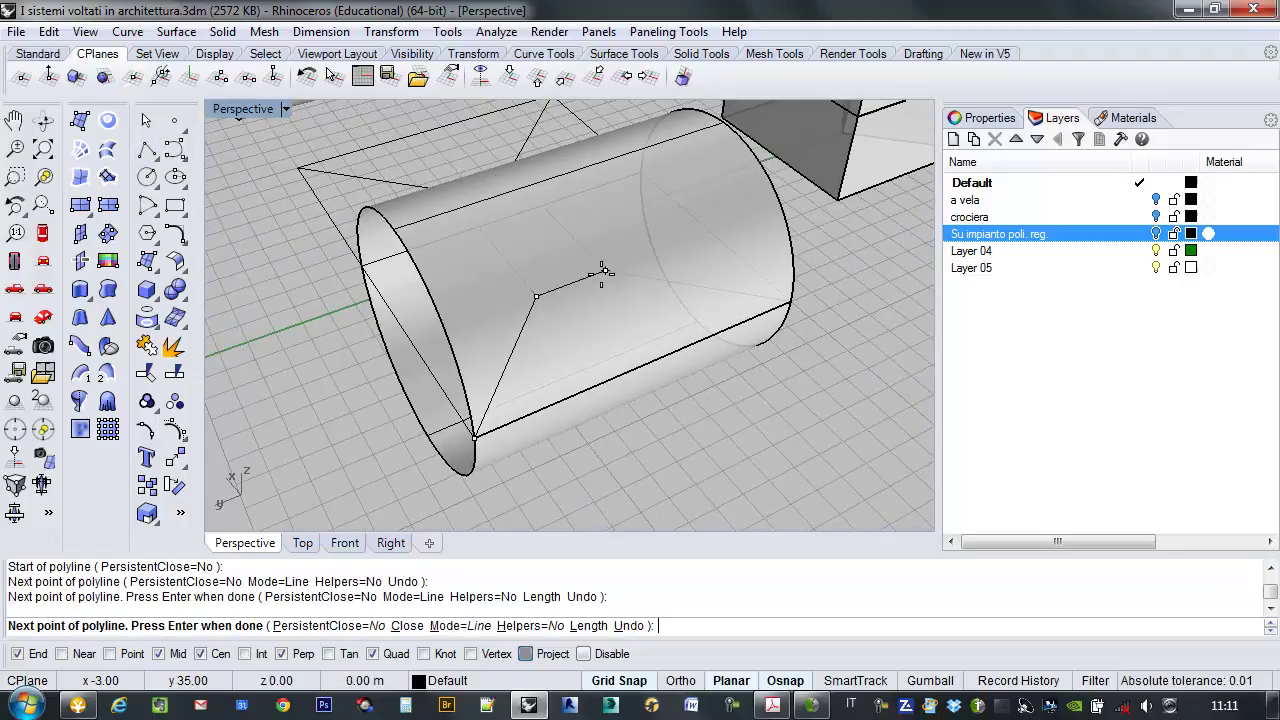
click(790, 300)
key(Return)
Extrude the short-side polyline vertically about 11 m into cutting walls that rise above the cylinder.
click(777, 305)
click(833, 371)
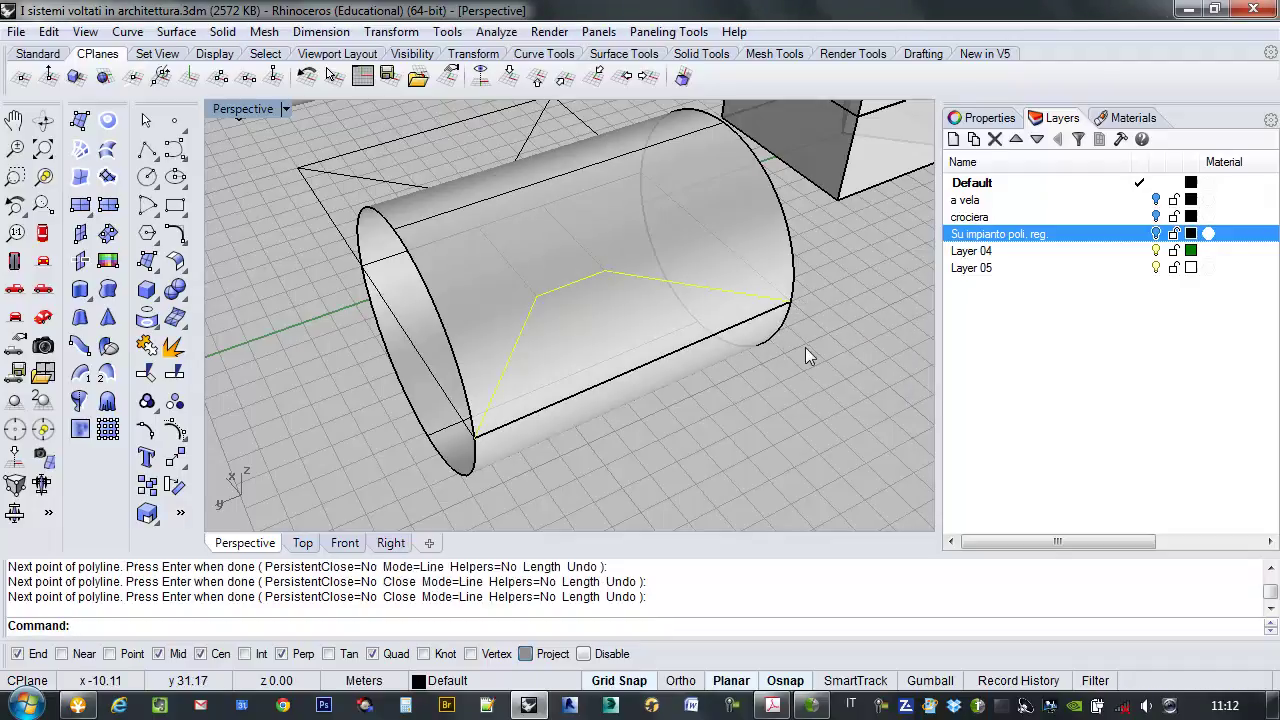
key(Return)
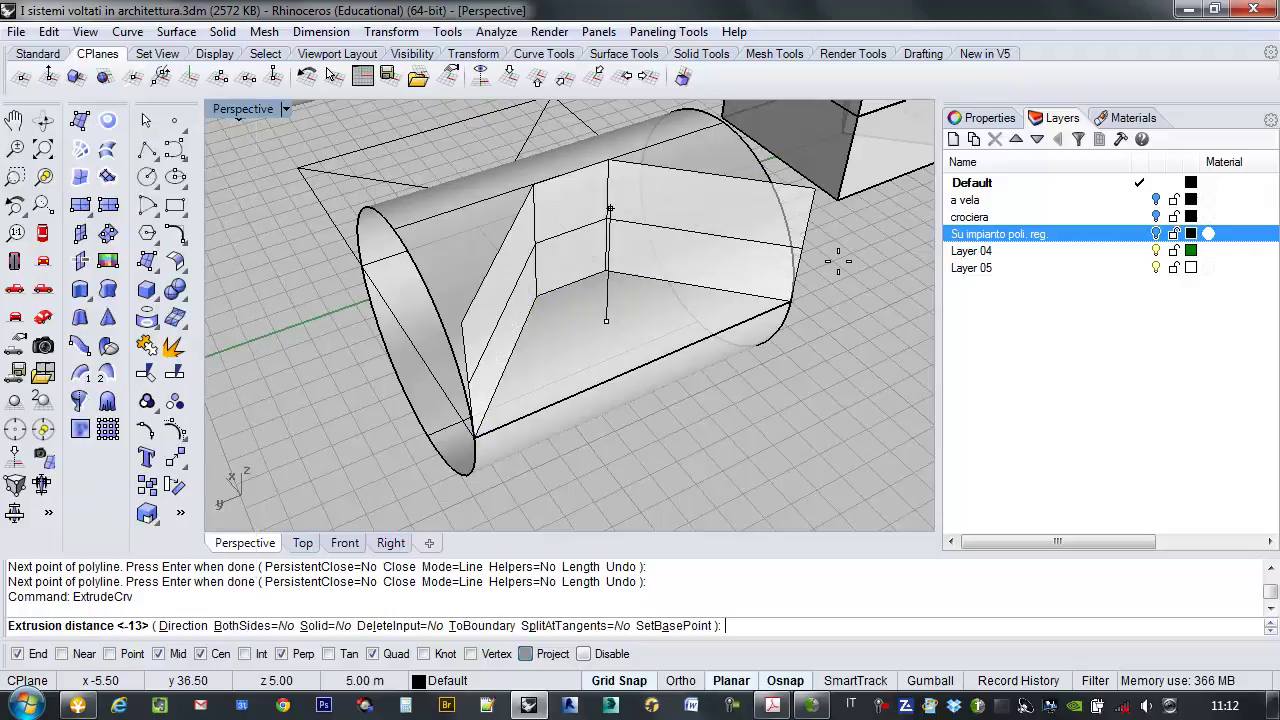
scroll(797, 241, down, 6)
click(680, 134)
right_drag(708, 236, 606, 305)
scroll(522, 278, down, 1)
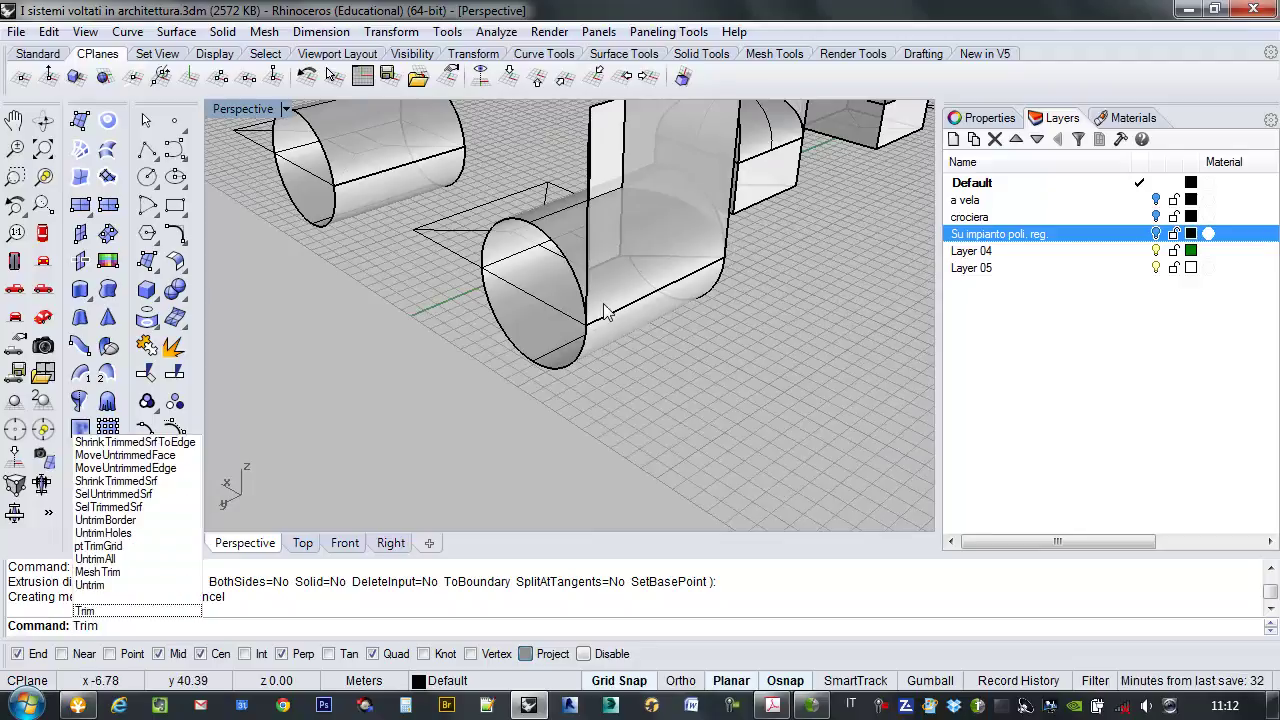
Trim the cylinder with the vertical walls, keeping only the vault portion above the plan's short-side sector and retaining the generating circle.
key(Return)
click(622, 140)
key(Return)
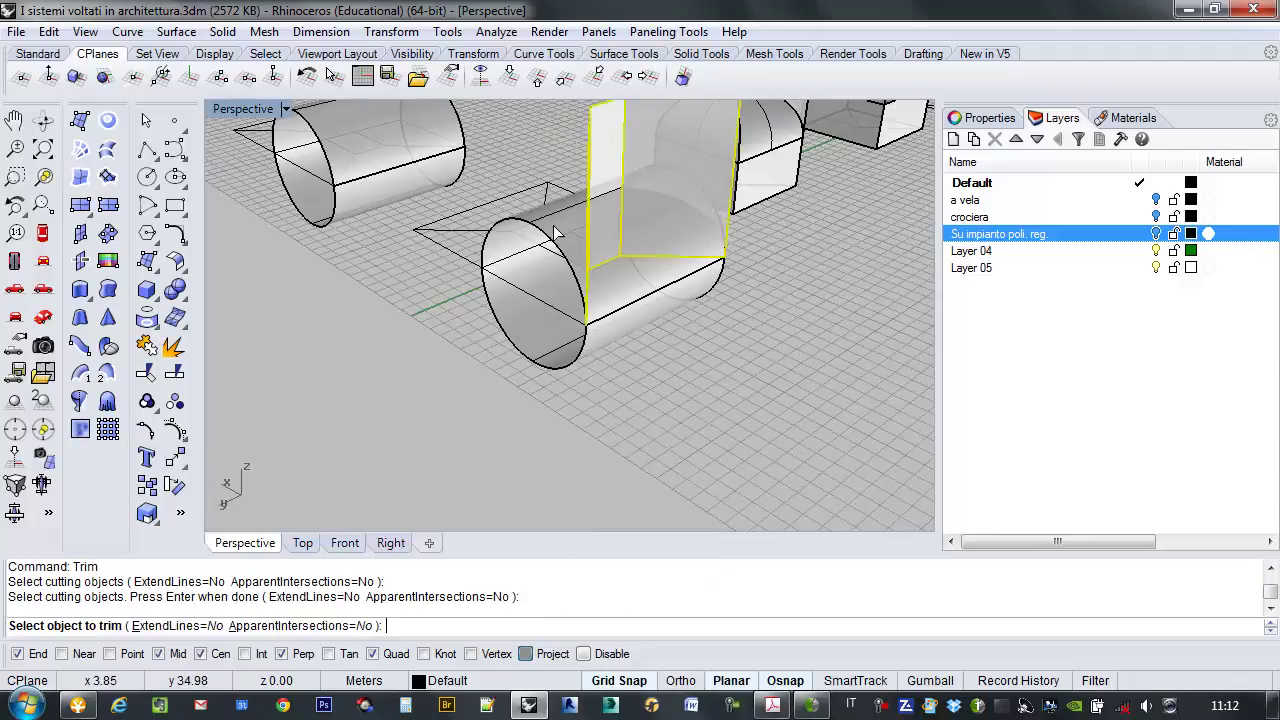
click(575, 285)
click(625, 301)
right_drag(653, 324, 687, 367)
scroll(539, 341, up, 2)
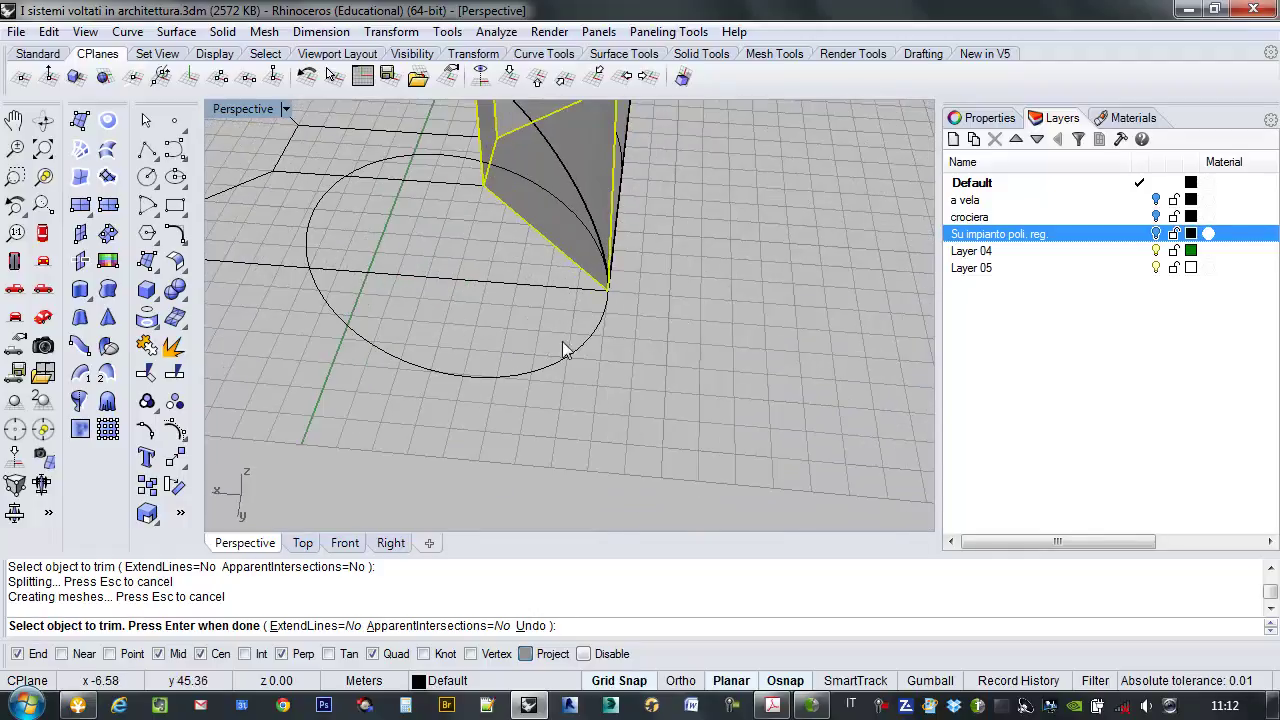
scroll(645, 380, down, 5)
click(613, 347)
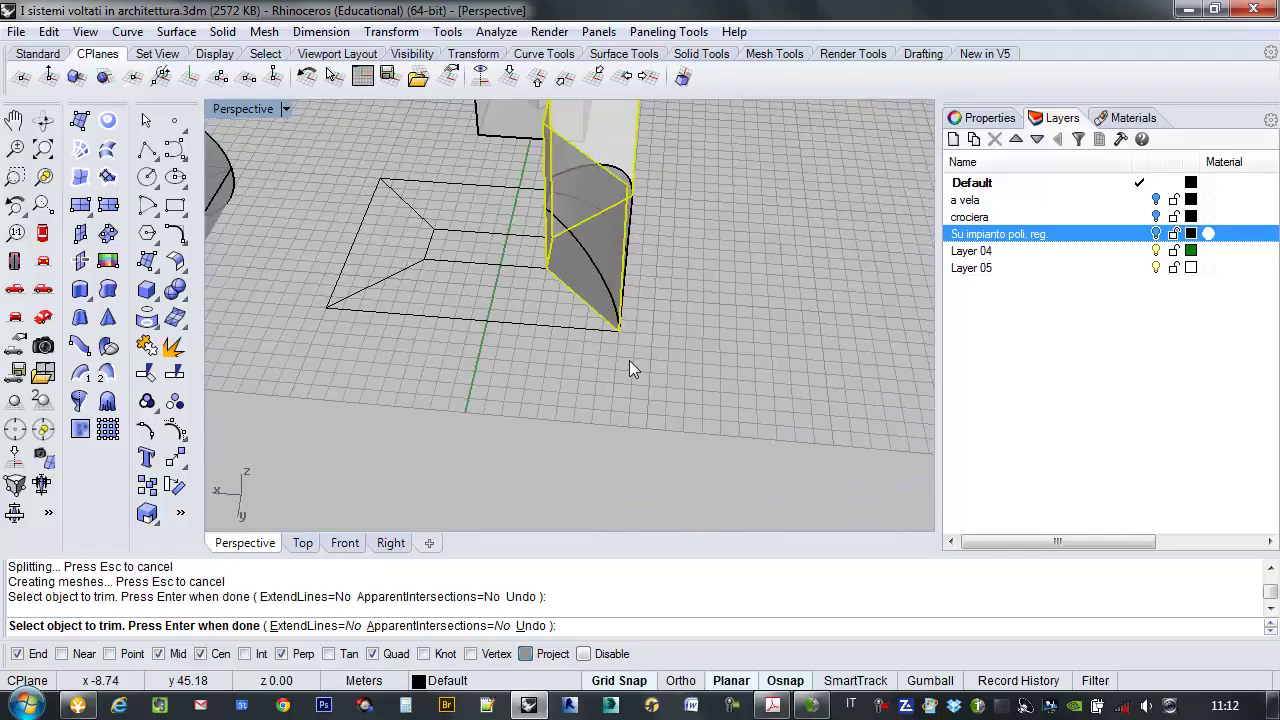
key(ctrl+z)
key(Return)
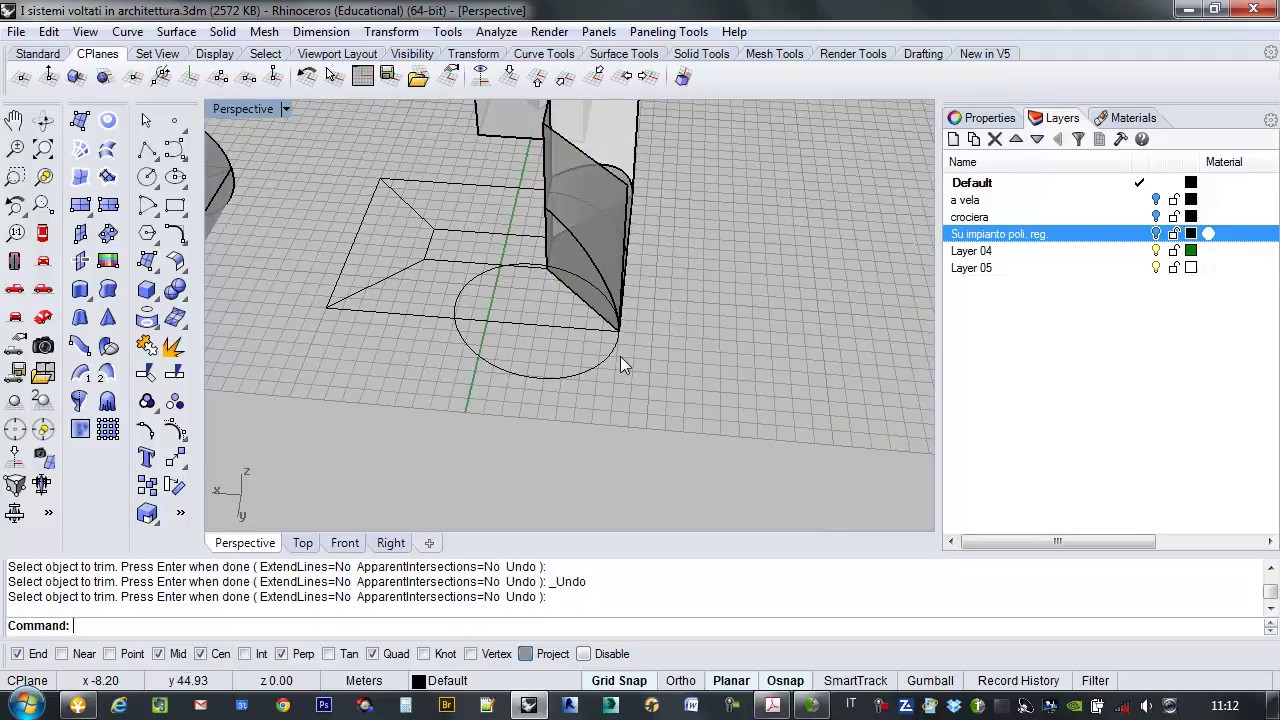
Set a vertical three-point construction plane along the rectangle's outer short side, with its origin at corner (-8, 43).
click(619, 352)
right_drag(618, 351, 649, 349)
right_drag(721, 316, 742, 352)
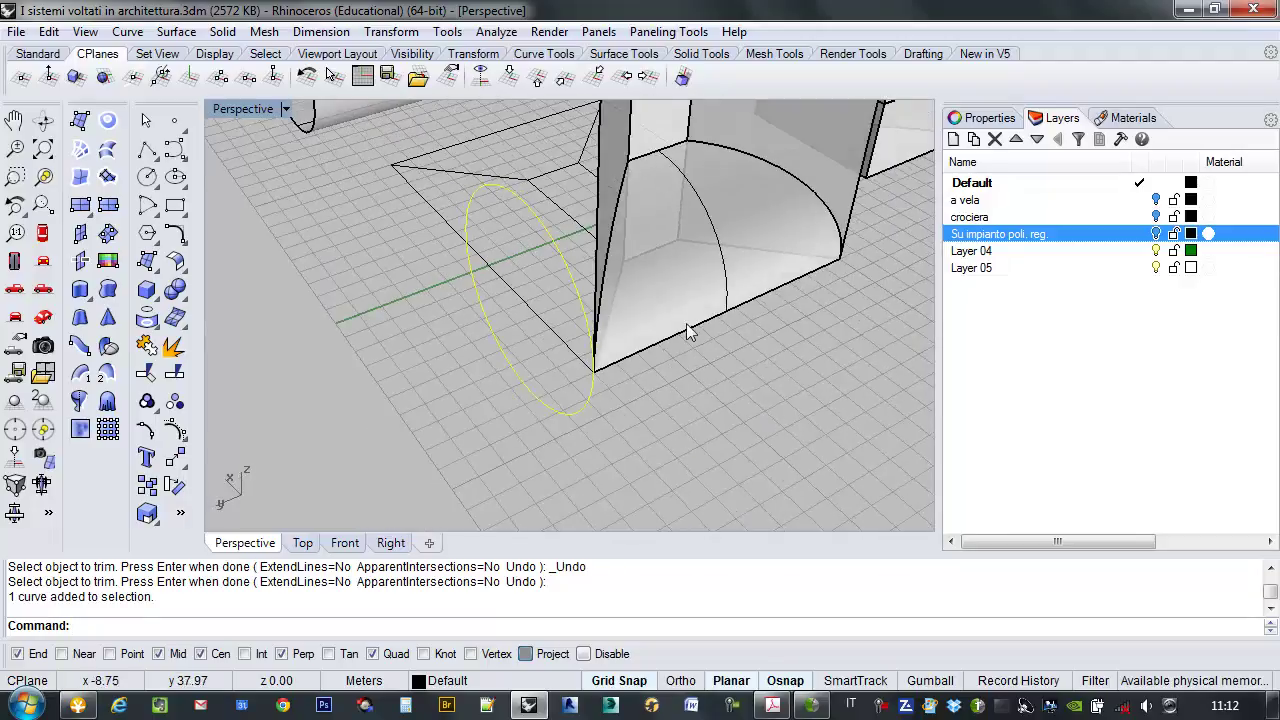
click(246, 78)
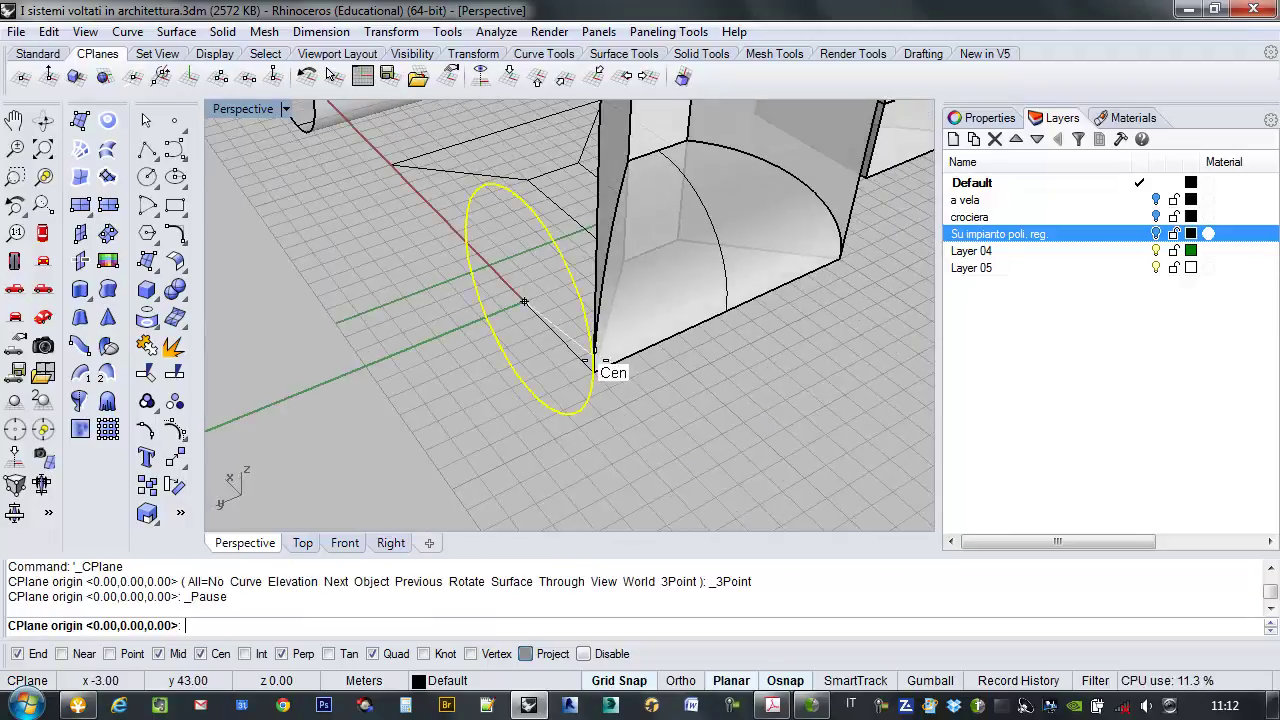
click(595, 370)
key(Return)
right_drag(848, 264, 768, 288)
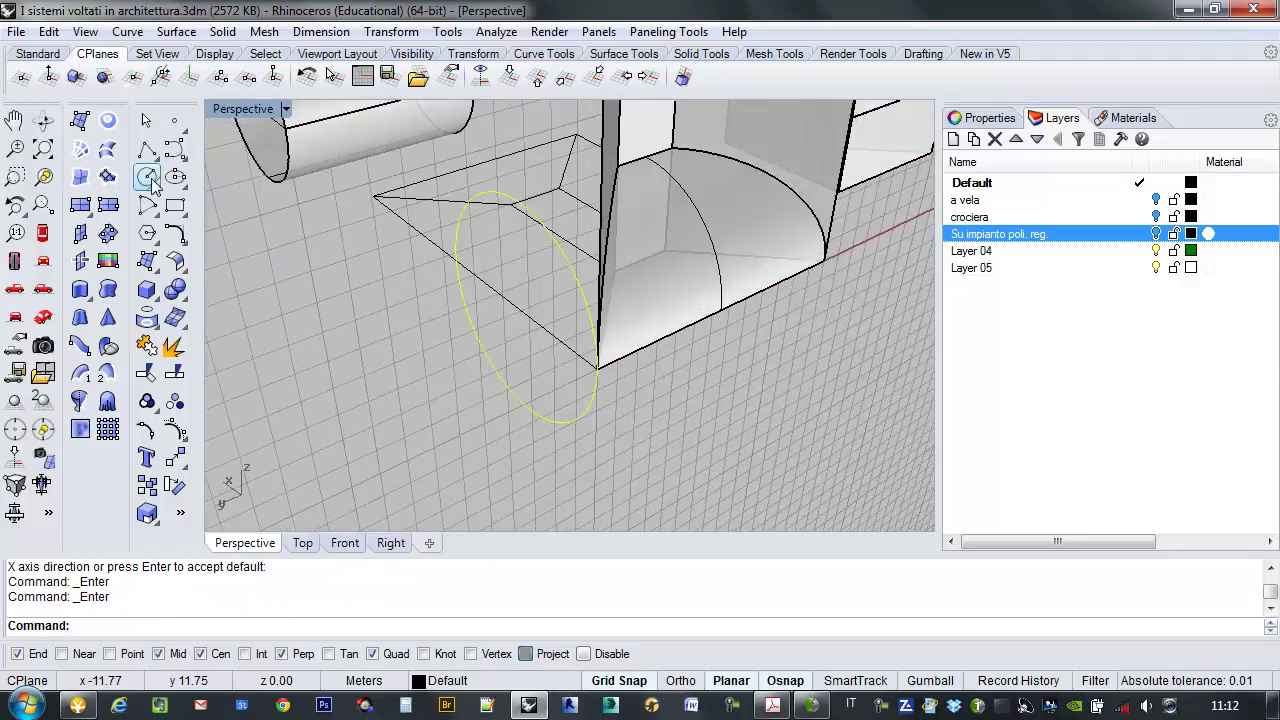
Draw a vertical circle of 5 m radius on the short-side plane, centred on the short side's line and passing through the shared corner.
click(148, 177)
right_drag(714, 329, 679, 292)
click(690, 297)
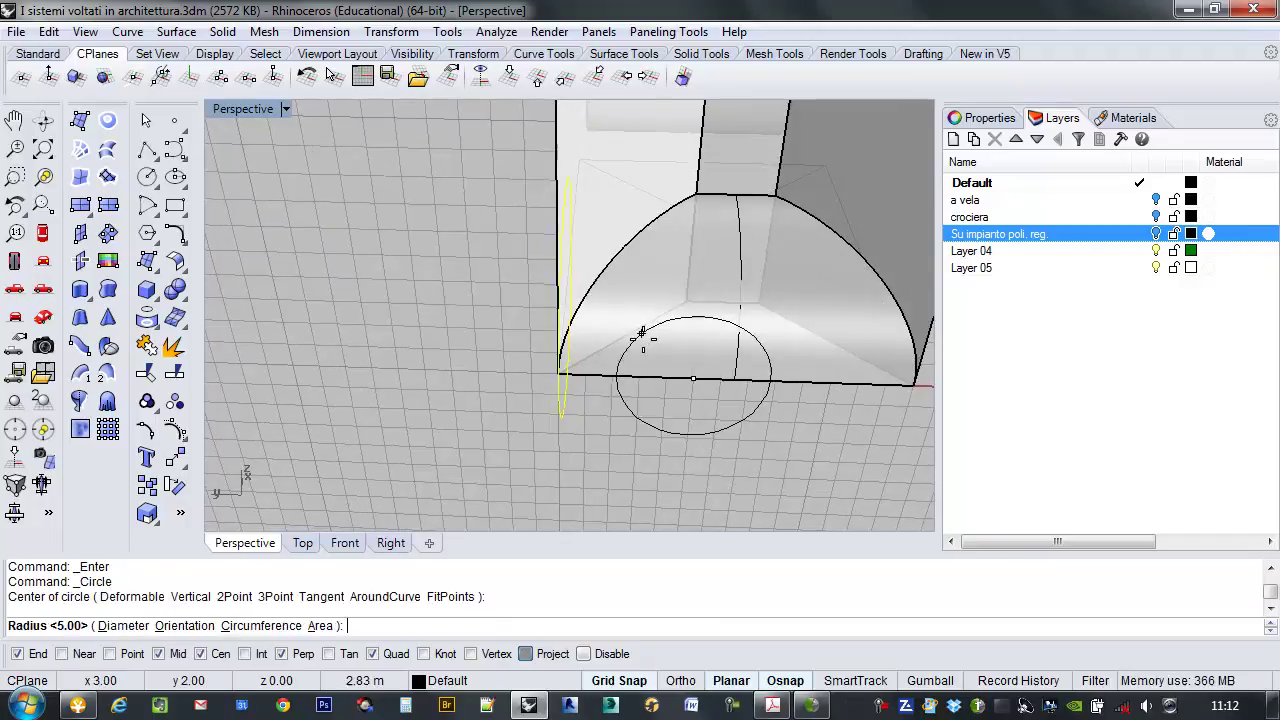
click(563, 372)
right_drag(563, 372, 728, 303)
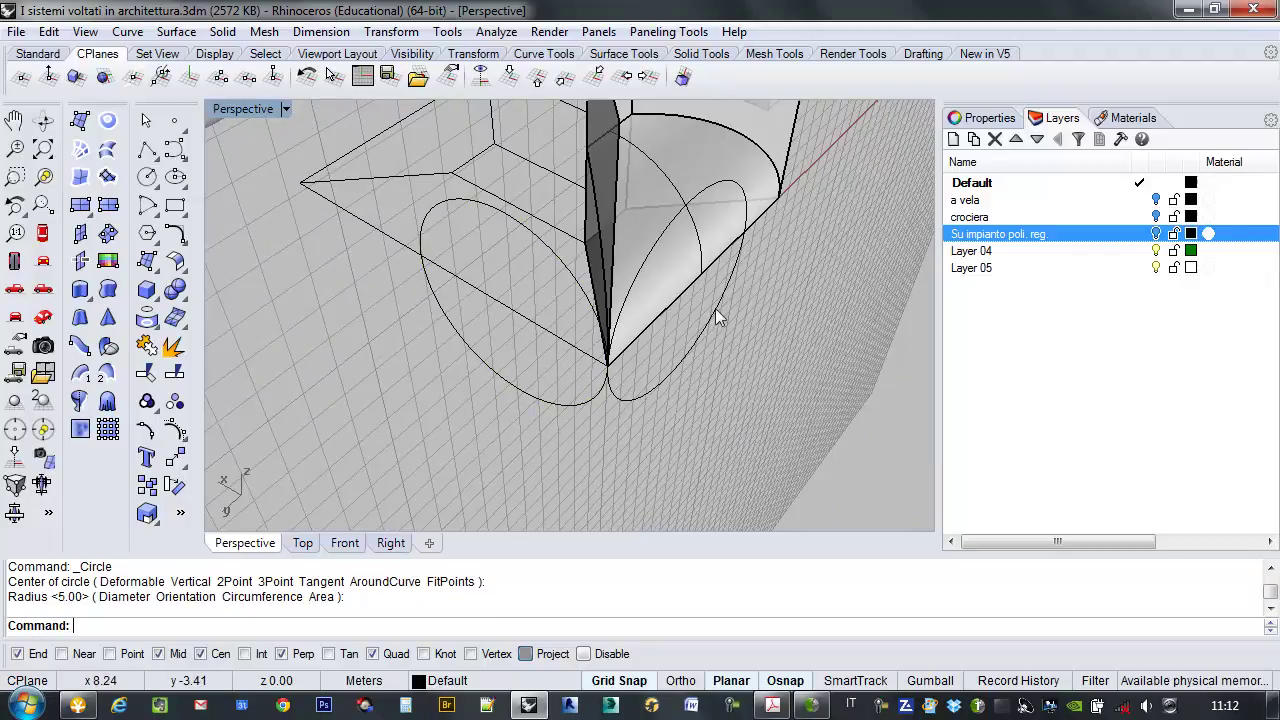
Extrude the new circle about 18 m into a cylinder reaching the opposite short side, then restore the world Top plane.
click(712, 316)
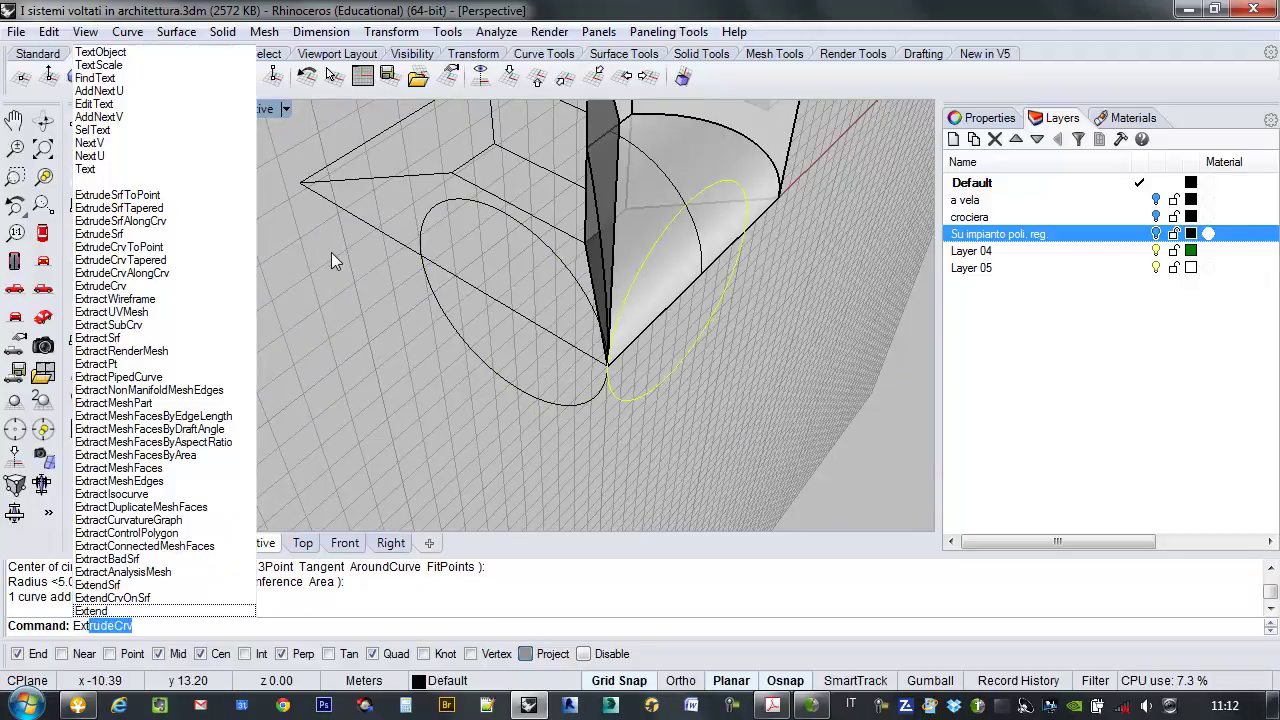
key(Return)
right_drag(335, 202, 245, 262)
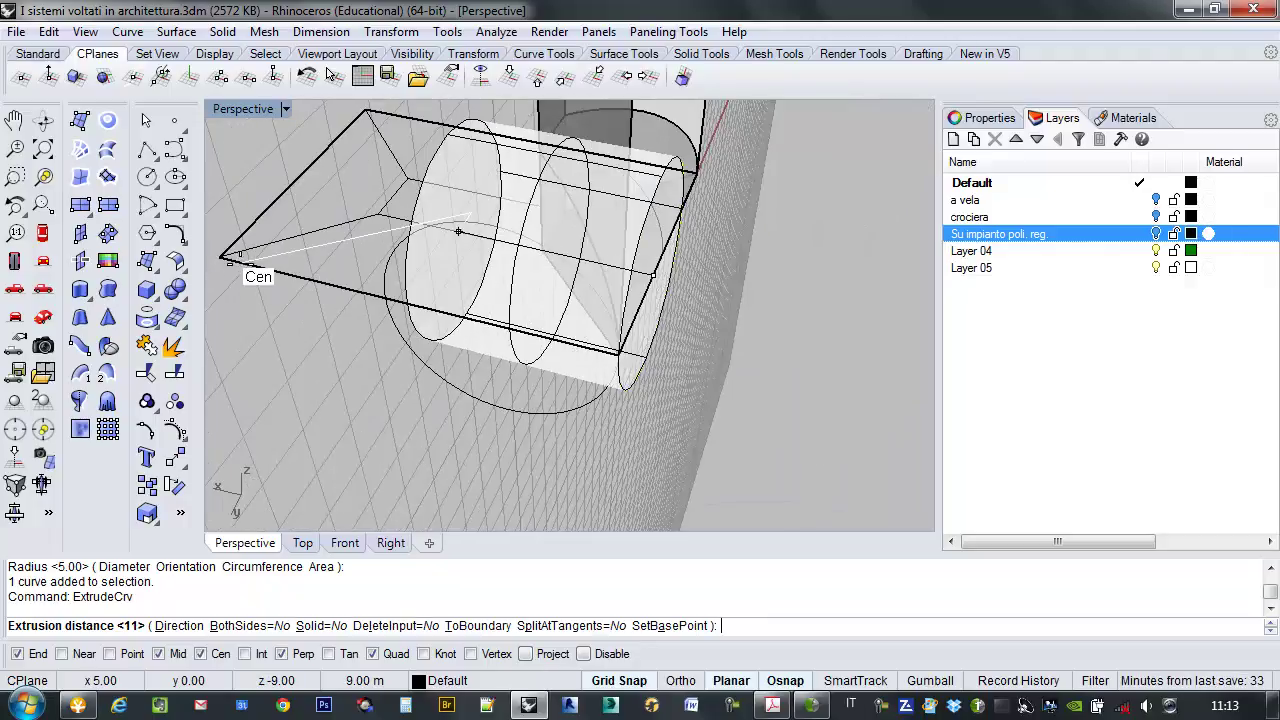
click(246, 279)
right_drag(503, 328, 443, 309)
scroll(443, 309, down, 5)
right_drag(537, 278, 562, 345)
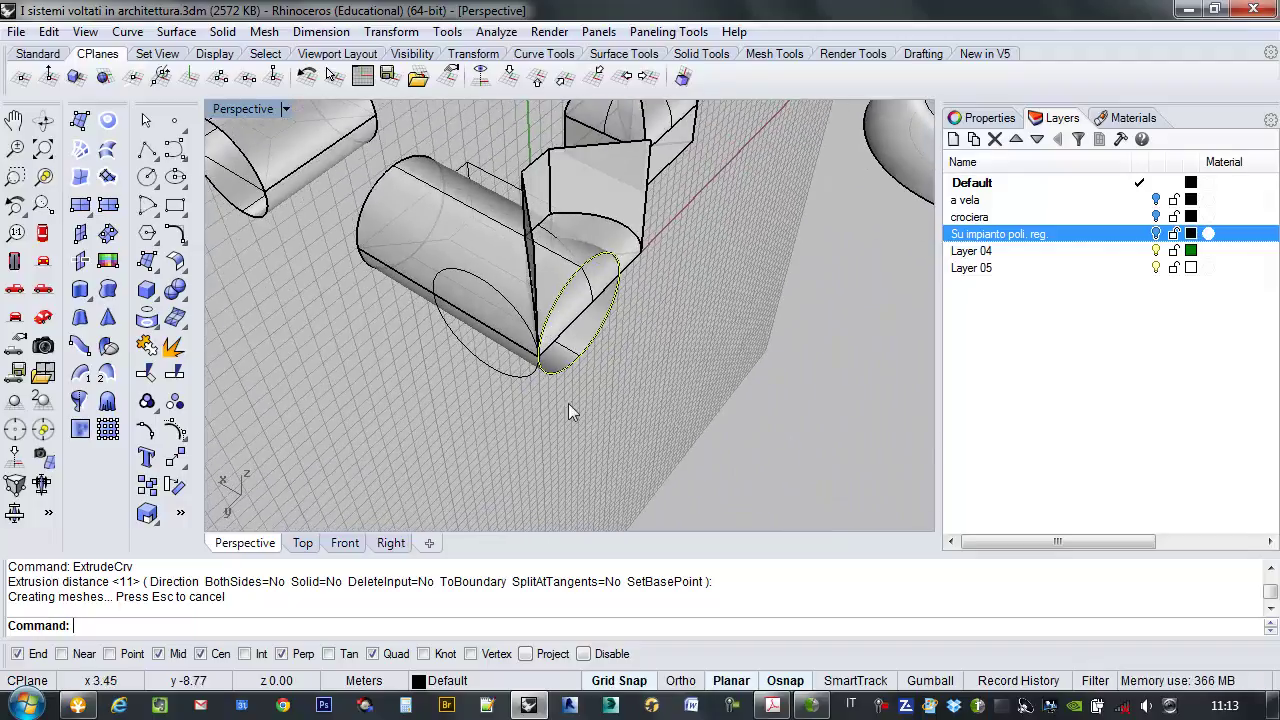
click(509, 76)
Draw a polyline from corner (10, 43) along the diagonal, the inner rectangle's long side and the other diagonal to corner (-8, 43).
right_drag(507, 126, 526, 253)
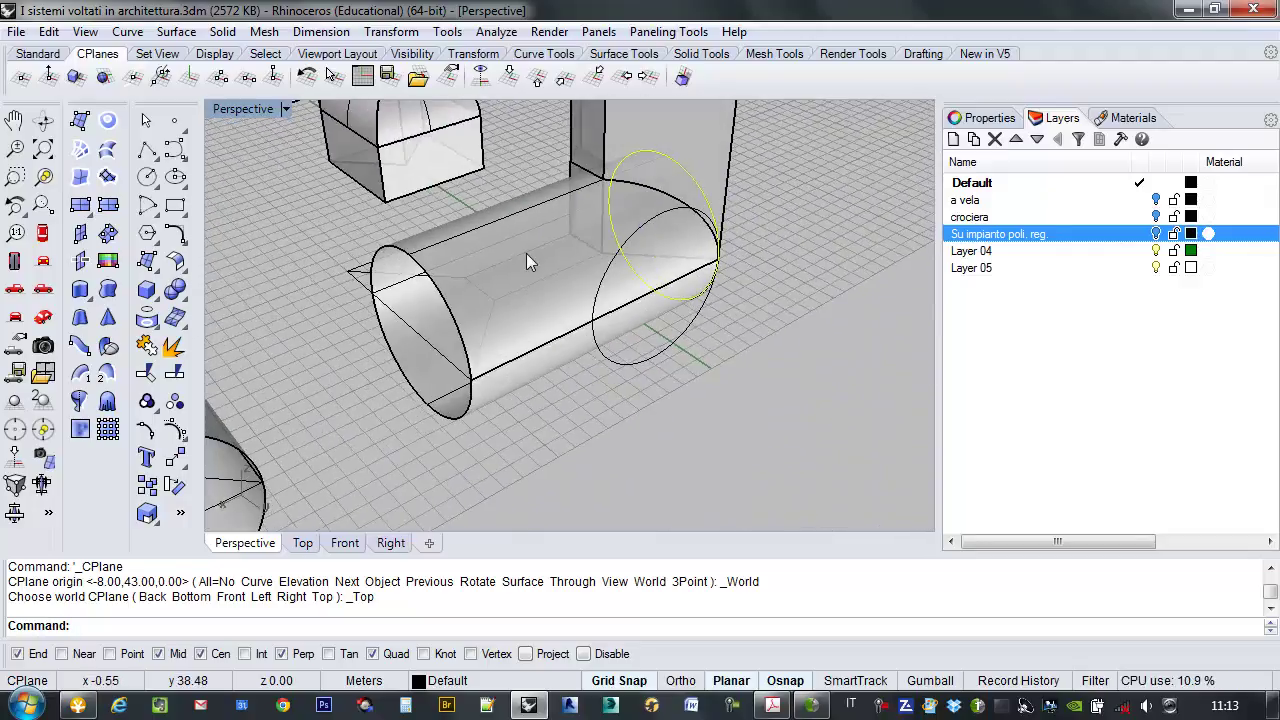
click(148, 149)
click(471, 378)
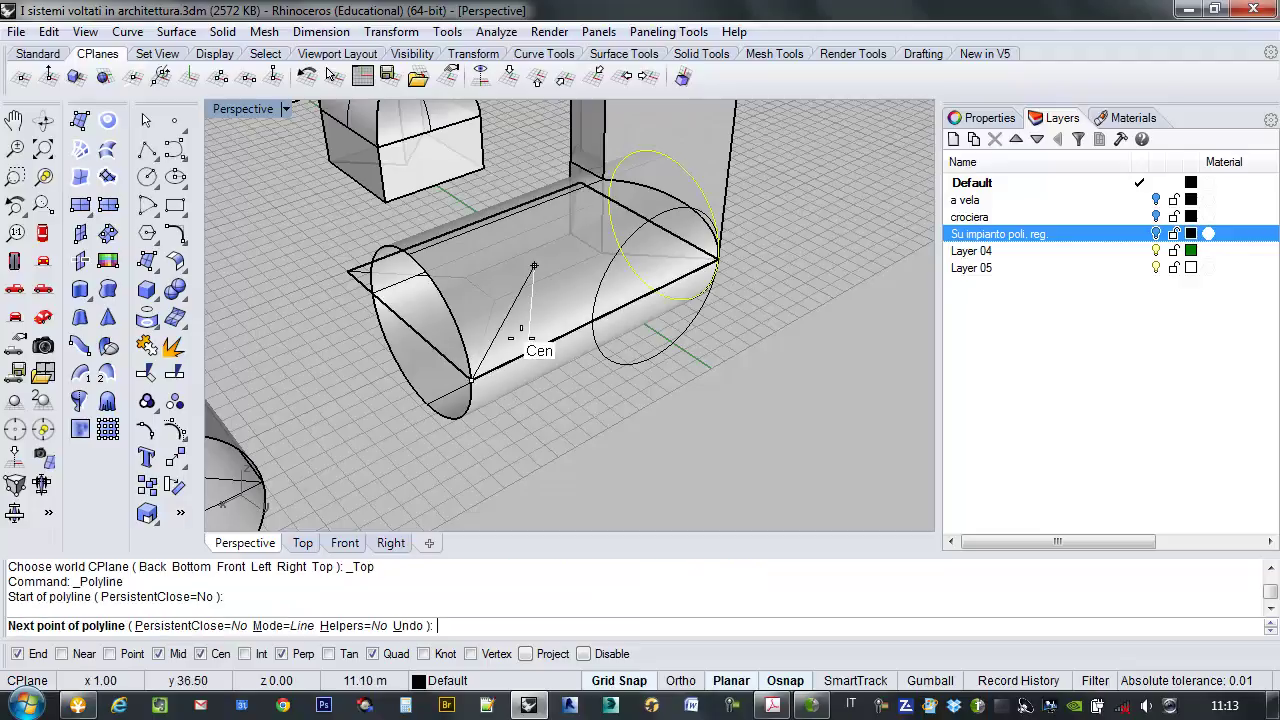
click(495, 302)
click(601, 255)
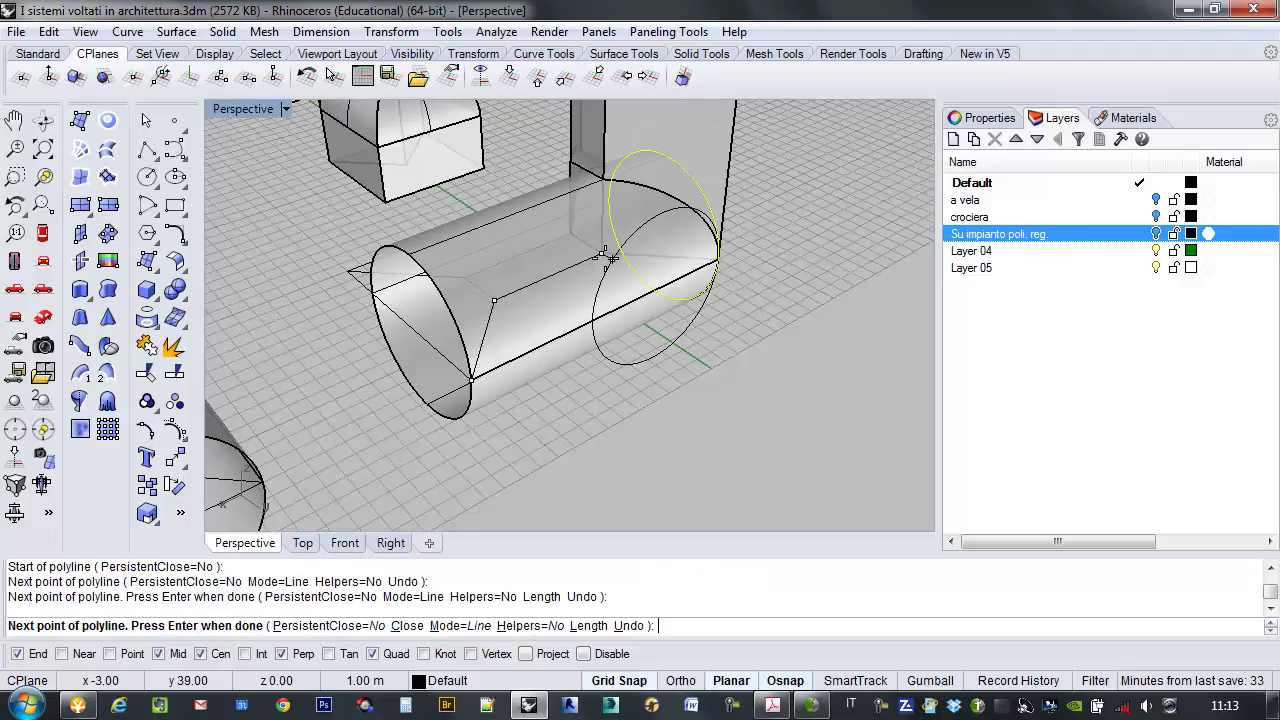
click(718, 260)
key(Return)
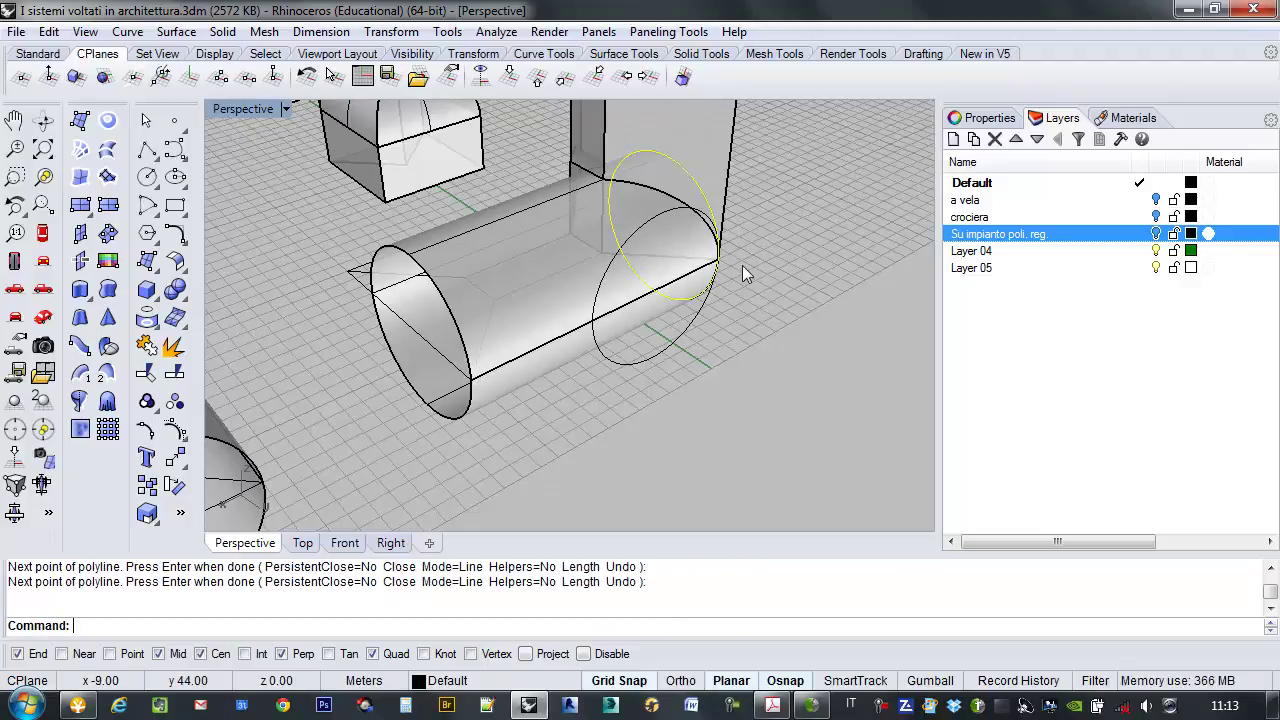
text(Extr)
key(Return)
key(Escape)
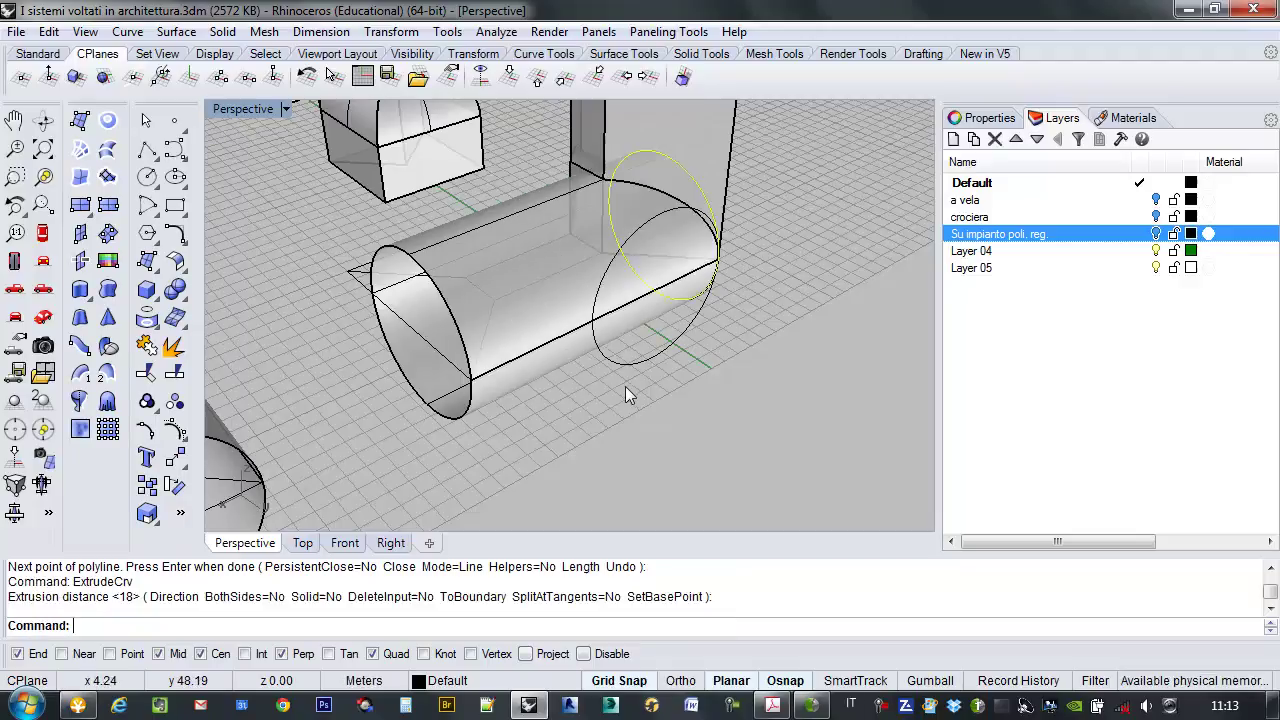
Extrude the long-side polyline about 5 m upward into vertical cutting walls.
click(535, 284)
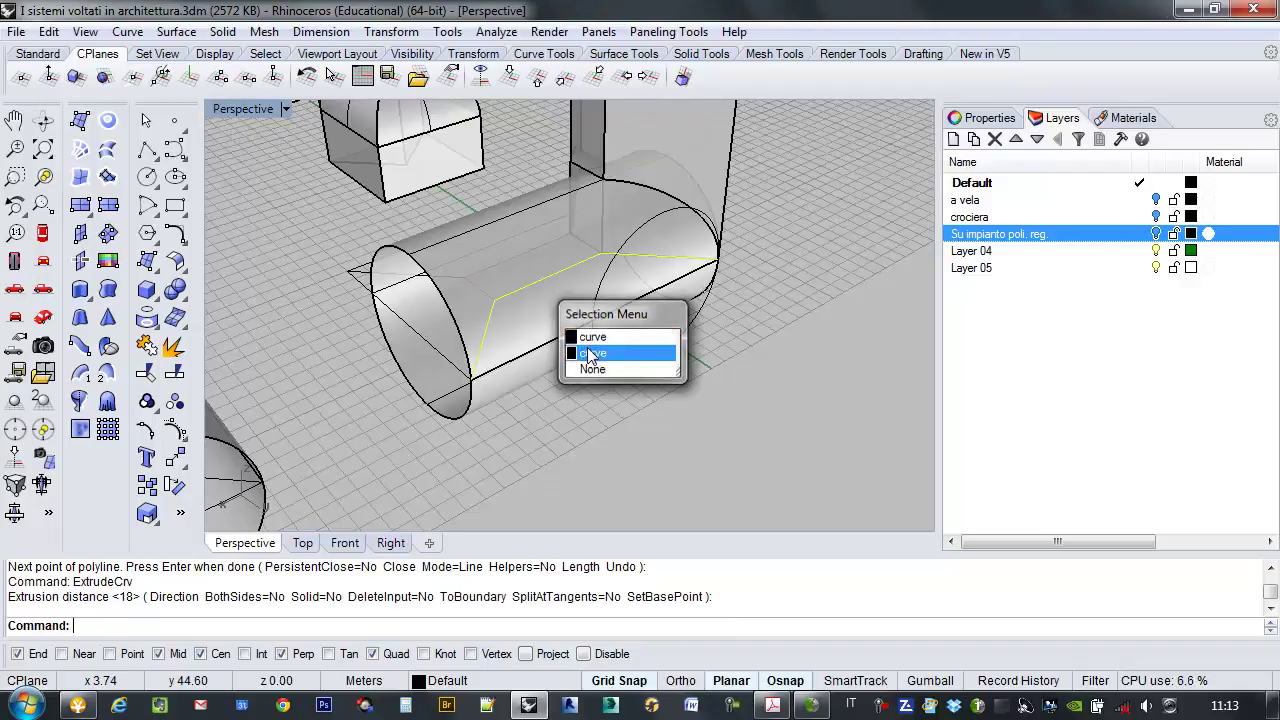
click(600, 352)
key(Return)
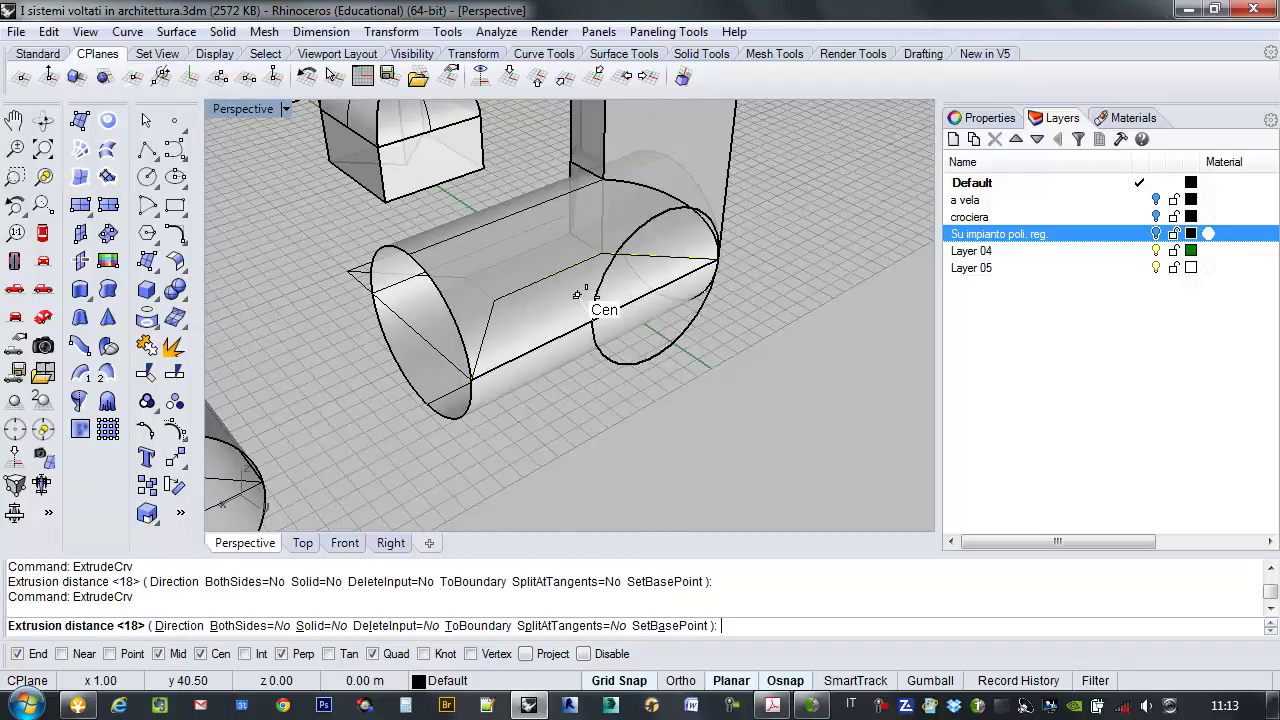
scroll(643, 172, down, 2)
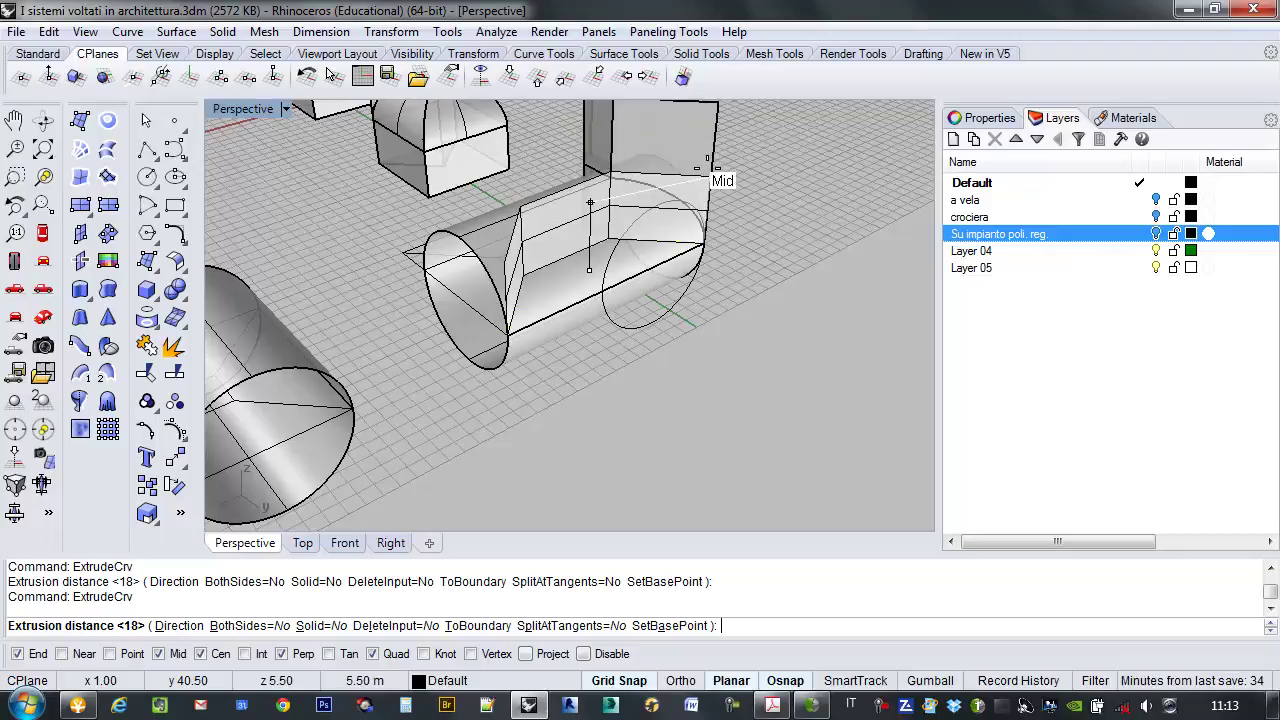
click(470, 245)
right_drag(622, 288, 560, 212)
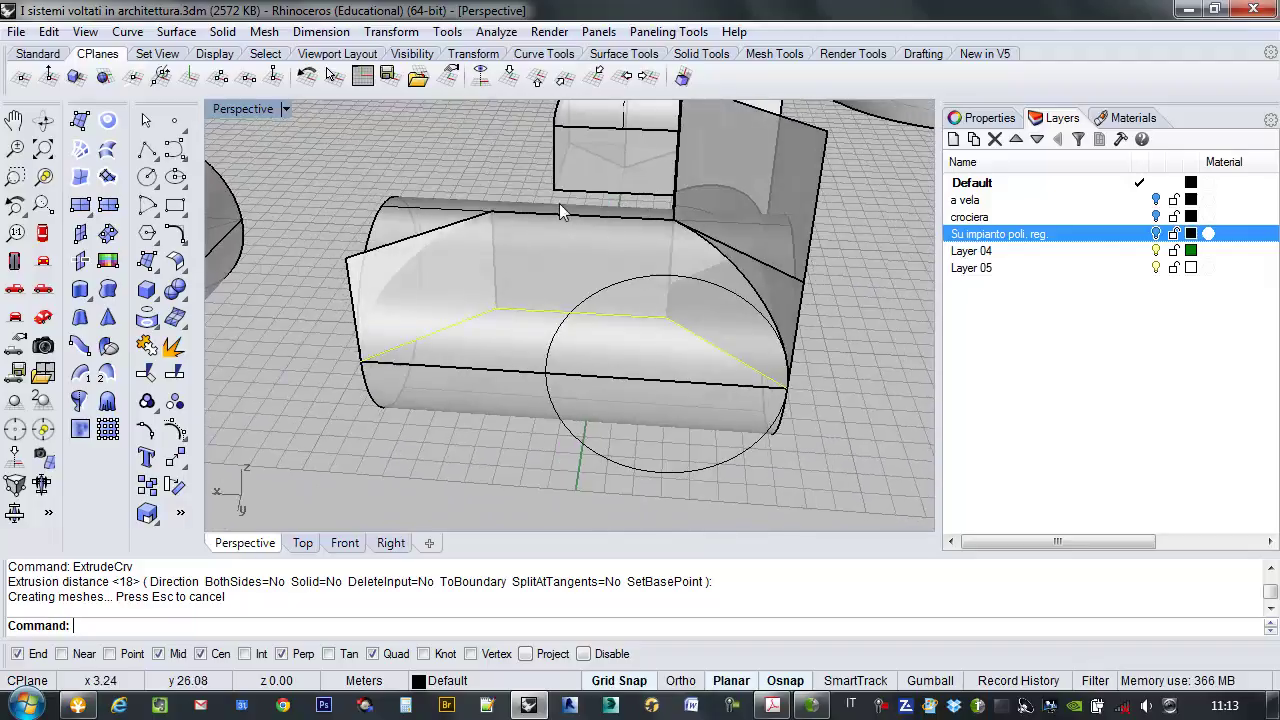
click(350, 275)
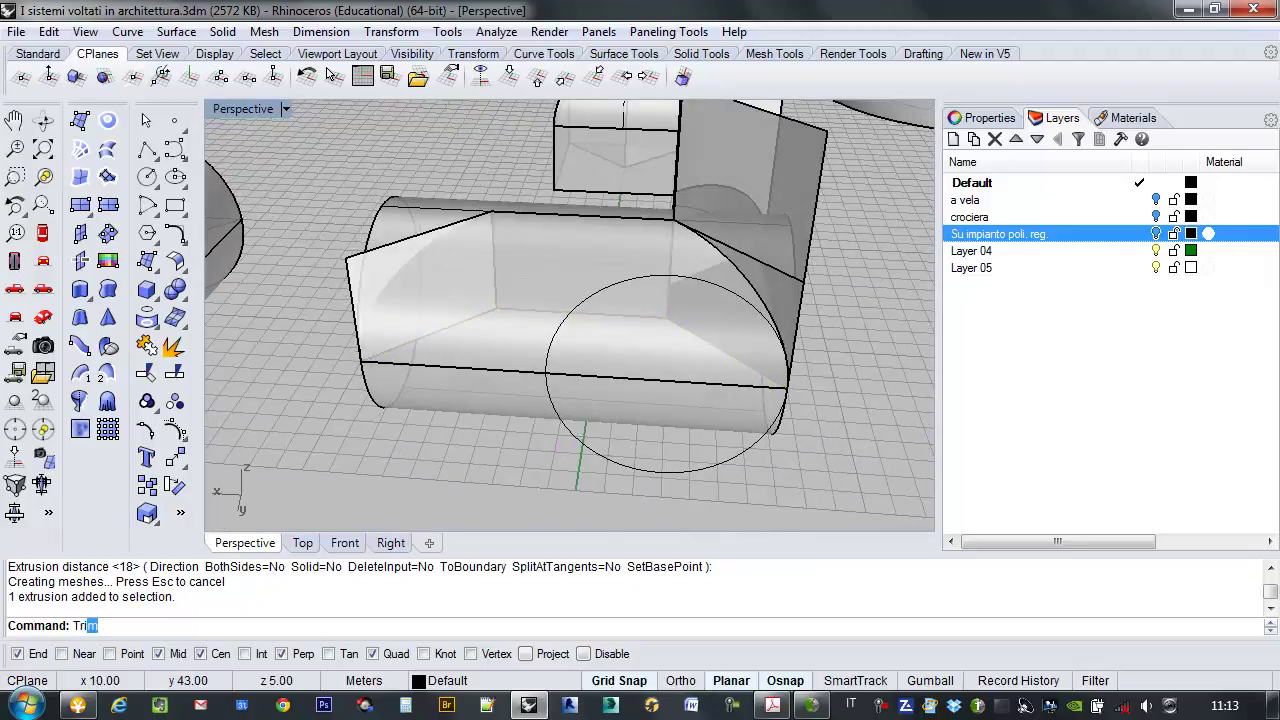
key(Return)
click(360, 270)
key(Escape)
Trim the long cylinder with the new vertical walls, keeping only the vault portion above the plan's long-side sector.
key(Return)
click(355, 264)
key(Return)
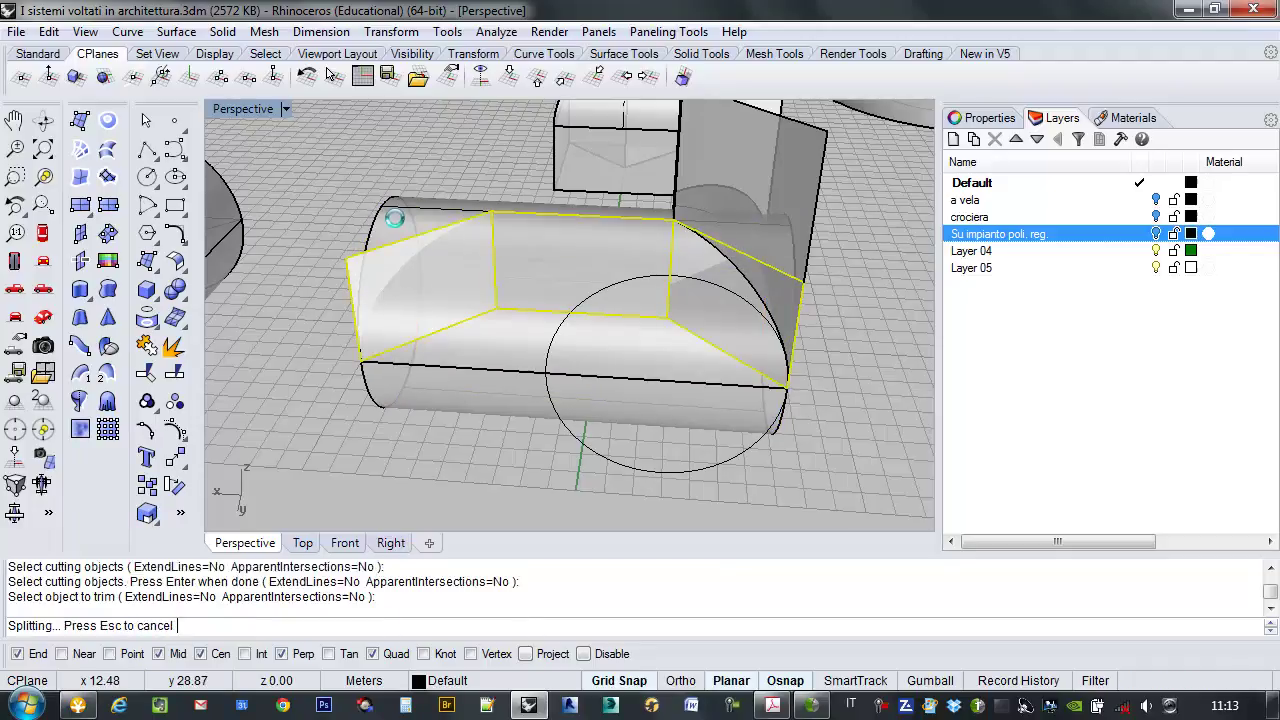
click(395, 222)
right_drag(343, 286, 858, 263)
scroll(515, 337, down, 5)
key(Return)
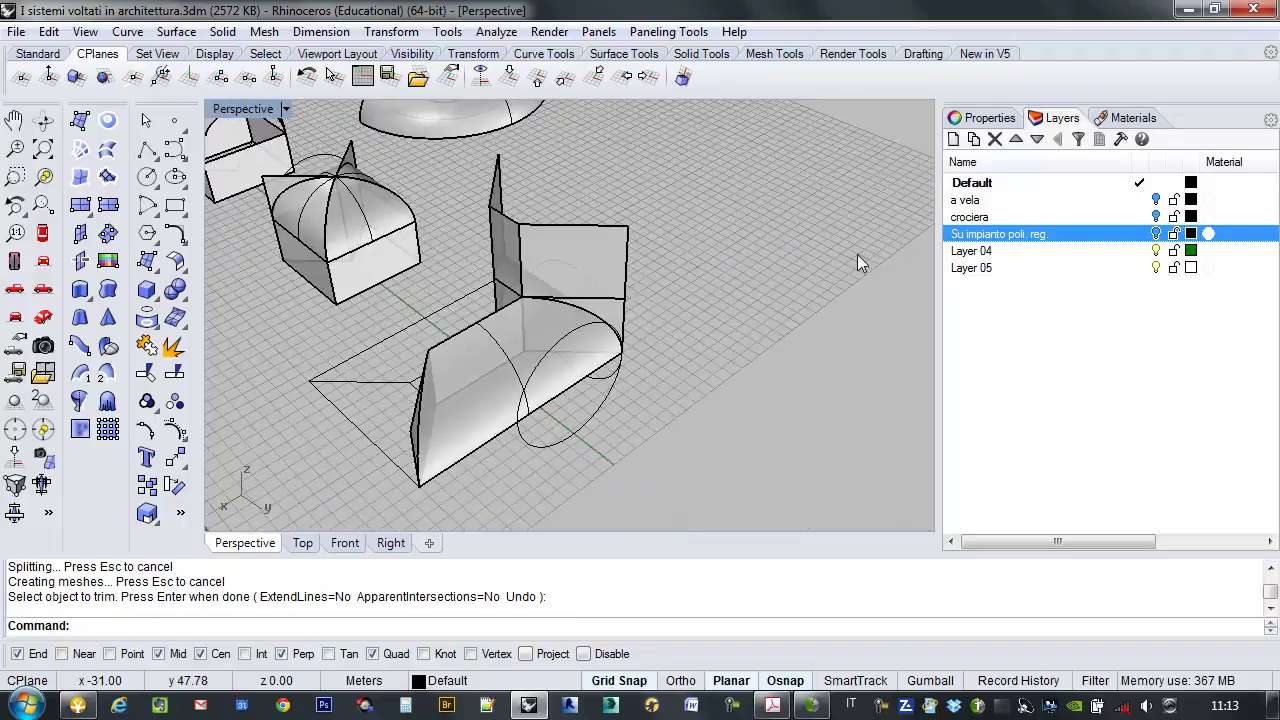
Mirror a copy of the long-side vault portion across the rectangular plan's lengthwise centreline to cover the opposite long side.
scroll(500, 372, up, 2)
click(521, 376)
scroll(522, 377, down, 5)
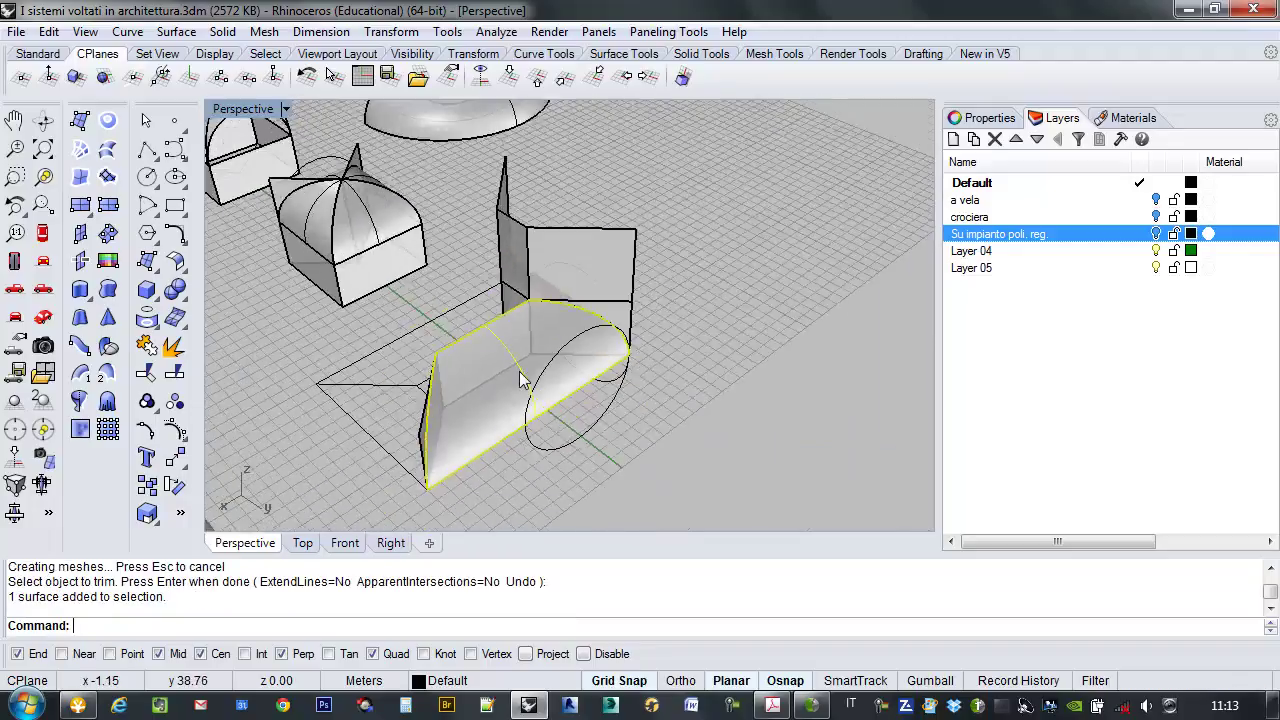
right_drag(594, 366, 447, 408)
click(576, 295)
right_drag(642, 296, 570, 295)
right_drag(388, 254, 484, 158)
scroll(480, 300, up, 2)
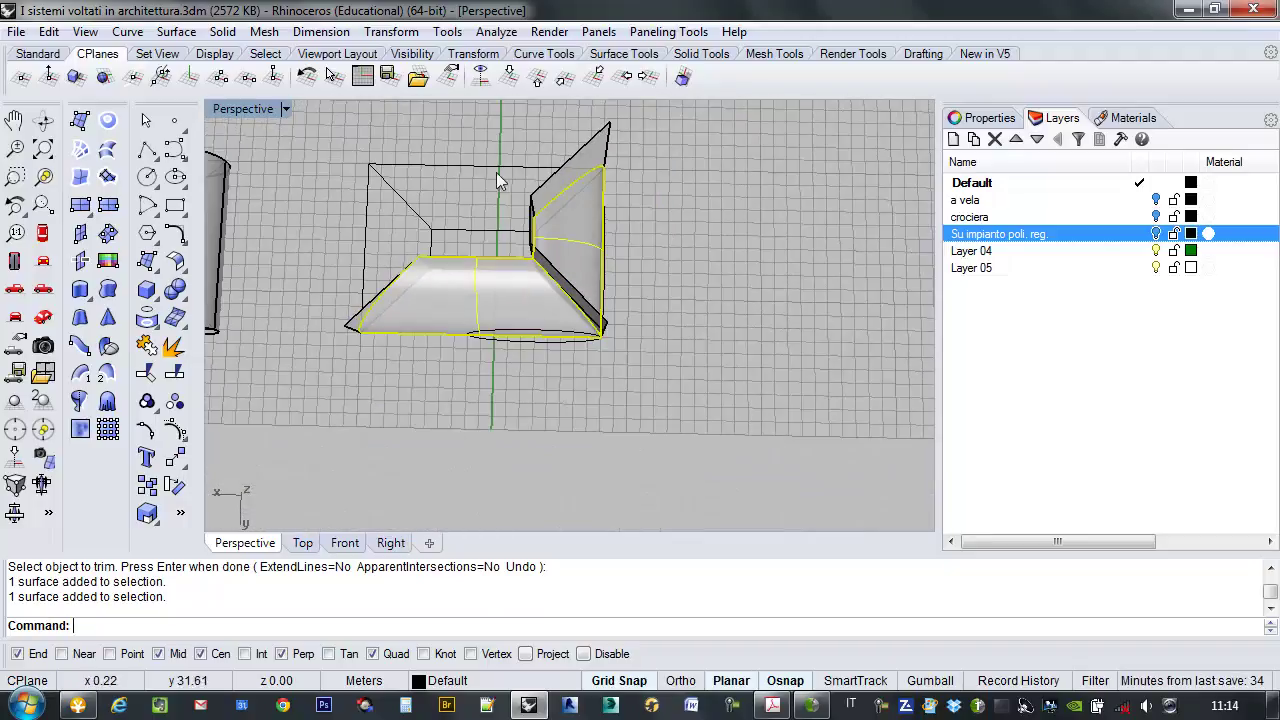
right_drag(515, 274, 551, 314)
click(514, 297)
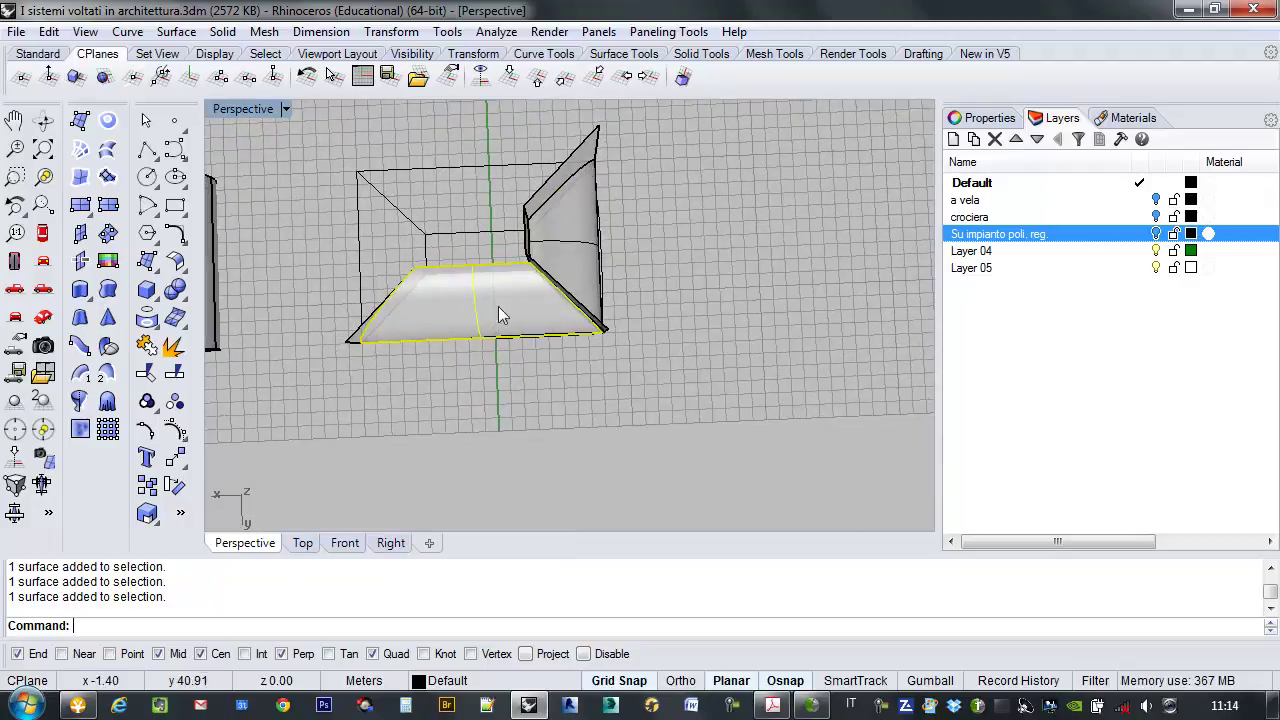
click(304, 543)
scroll(548, 262, up, 2)
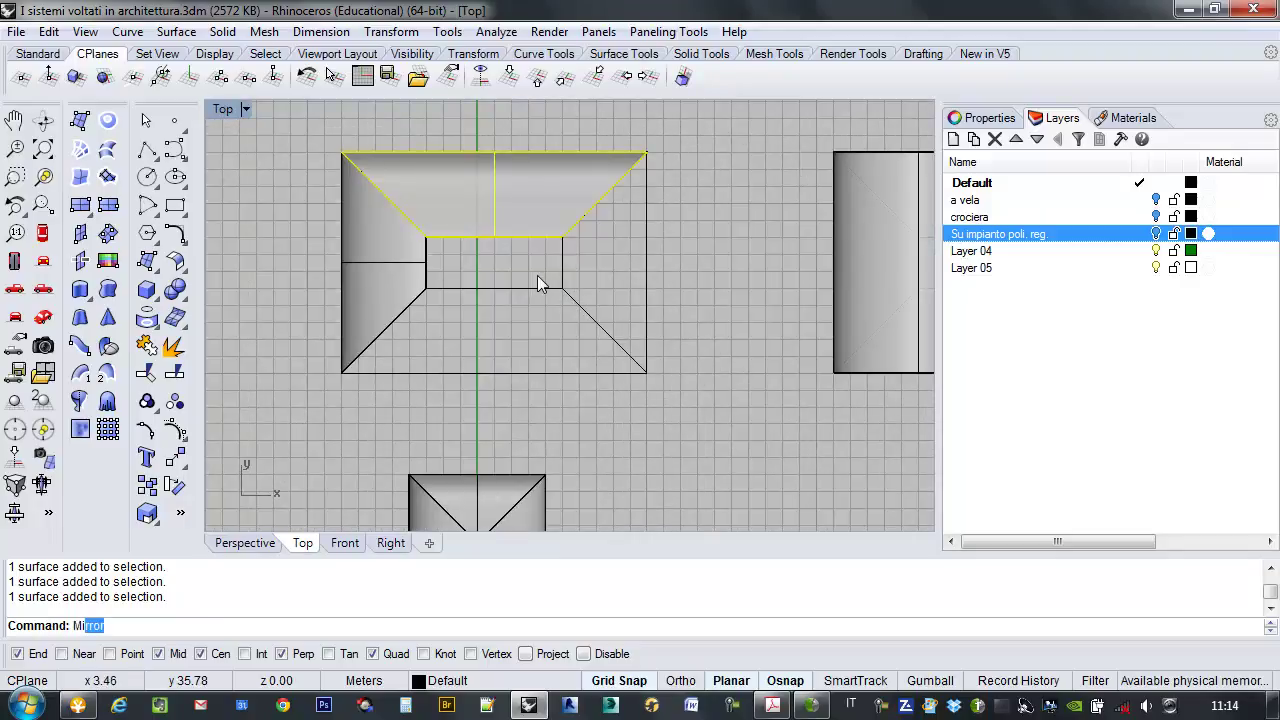
key(Return)
click(647, 262)
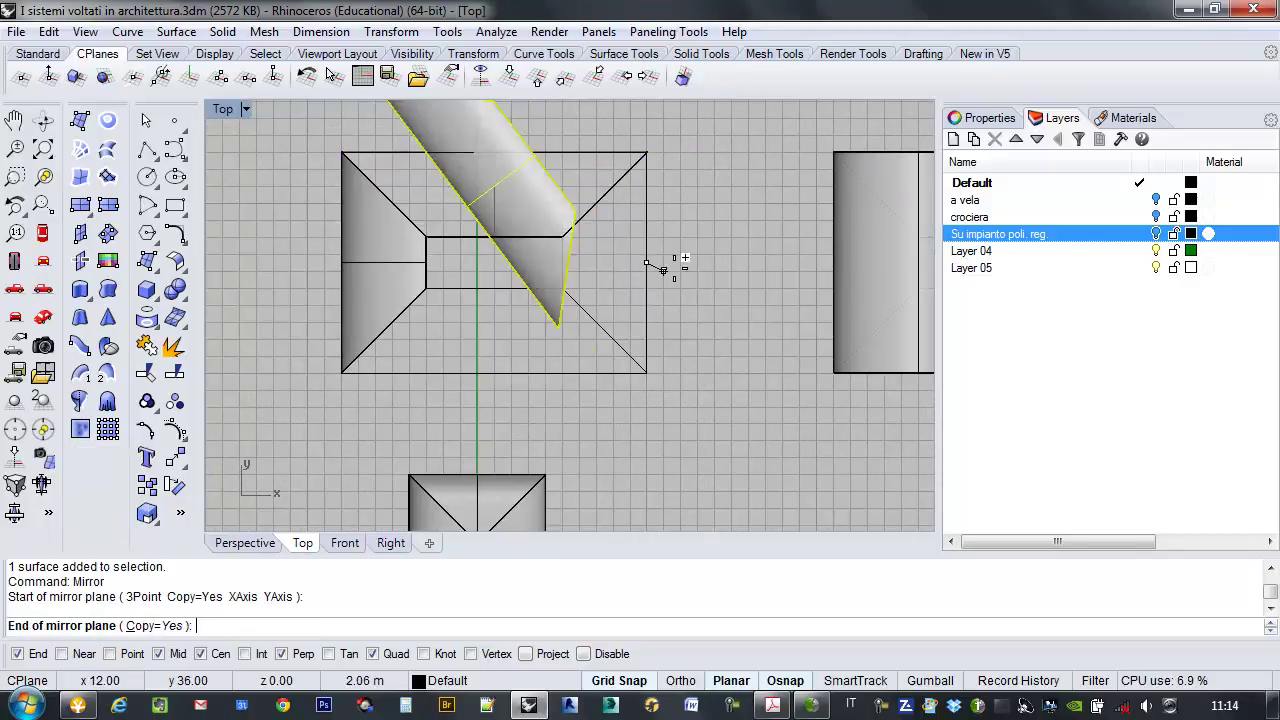
key(shift)
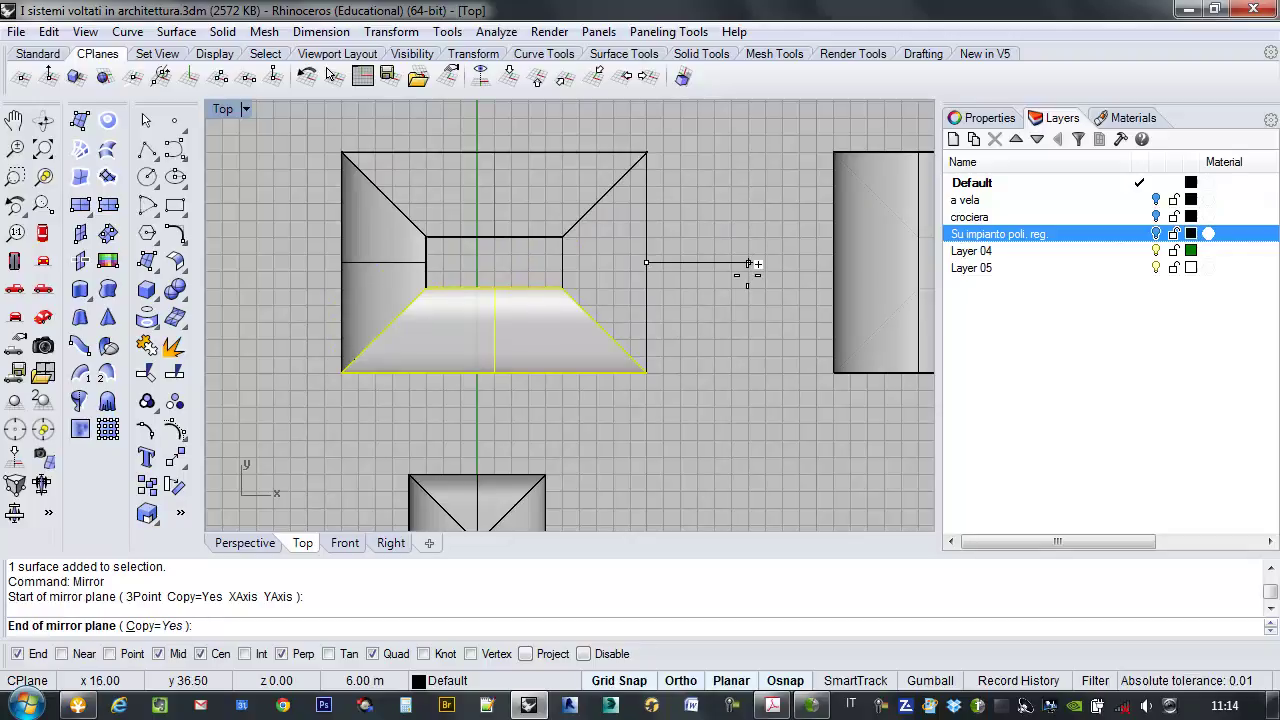
key(F8)
click(749, 266)
Mirror a copy of the short-side vault portion across the plan's transverse centreline onto the opposite short side.
click(420, 265)
key(Return)
click(494, 237)
key(F8)
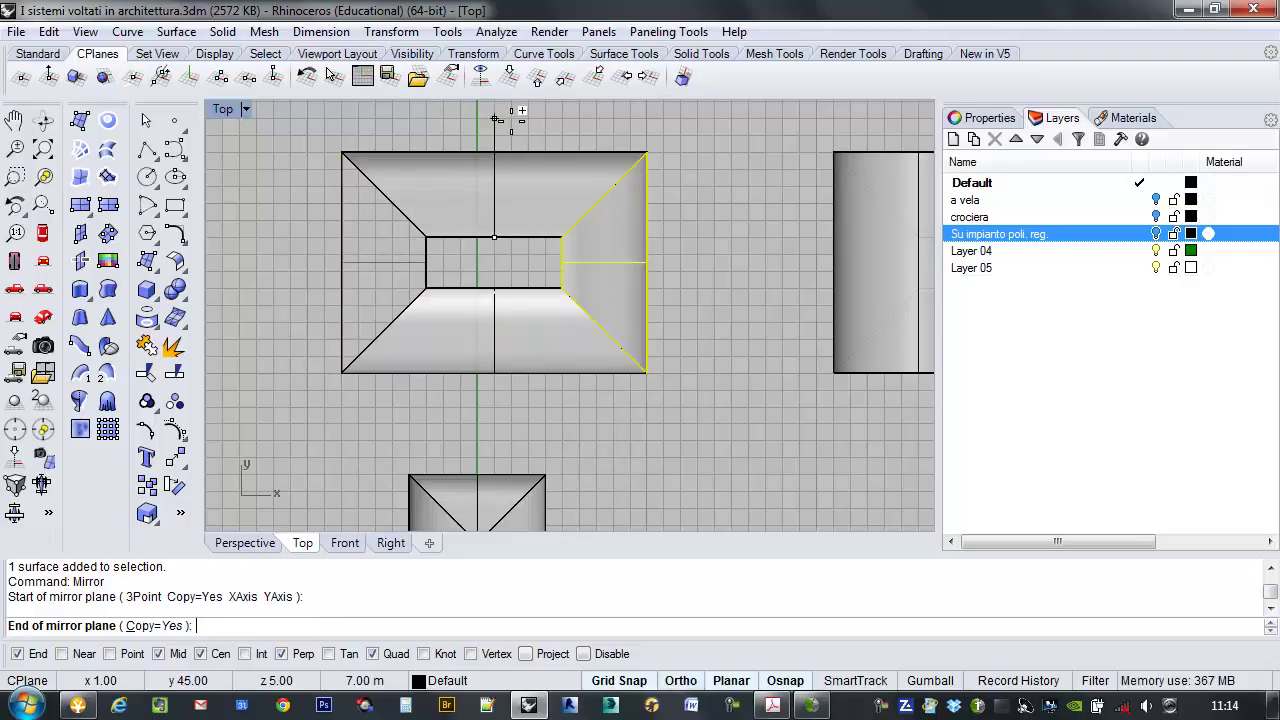
click(511, 125)
Delete the tall vertical cutting walls left standing on the vault's short side.
scroll(316, 417, down, 2)
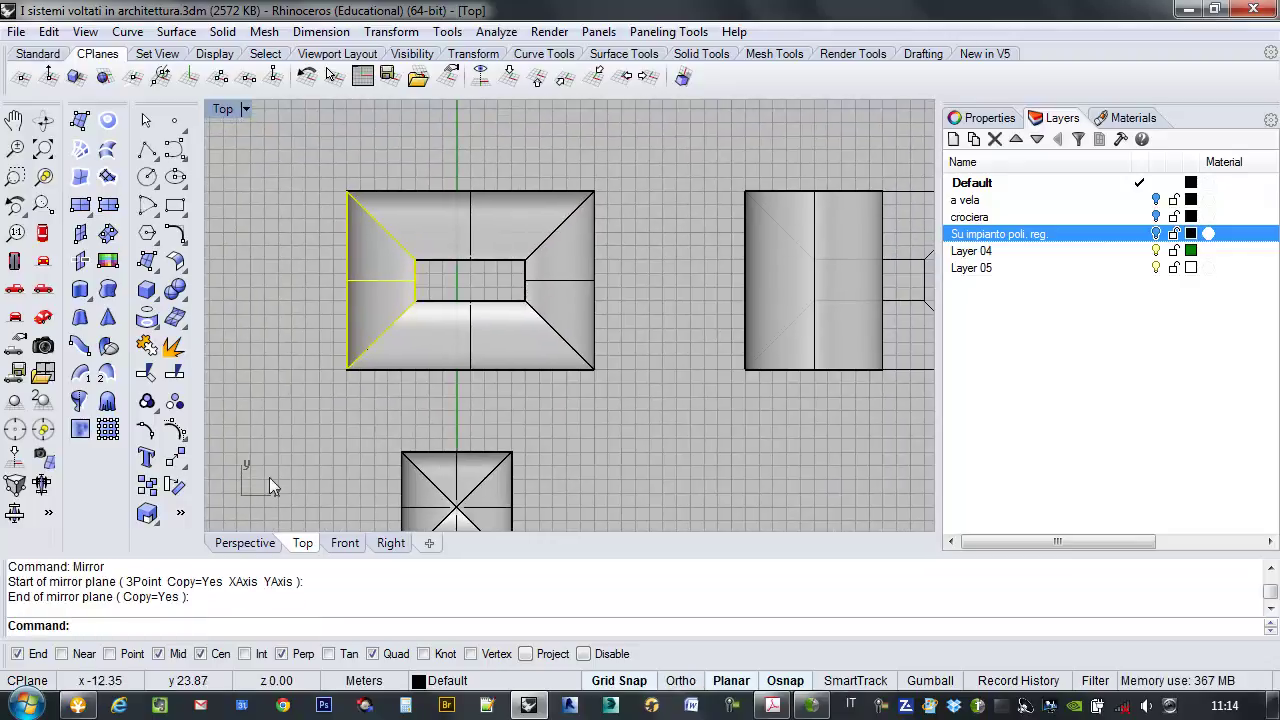
click(270, 545)
right_drag(357, 463, 691, 303)
scroll(588, 394, up, 4)
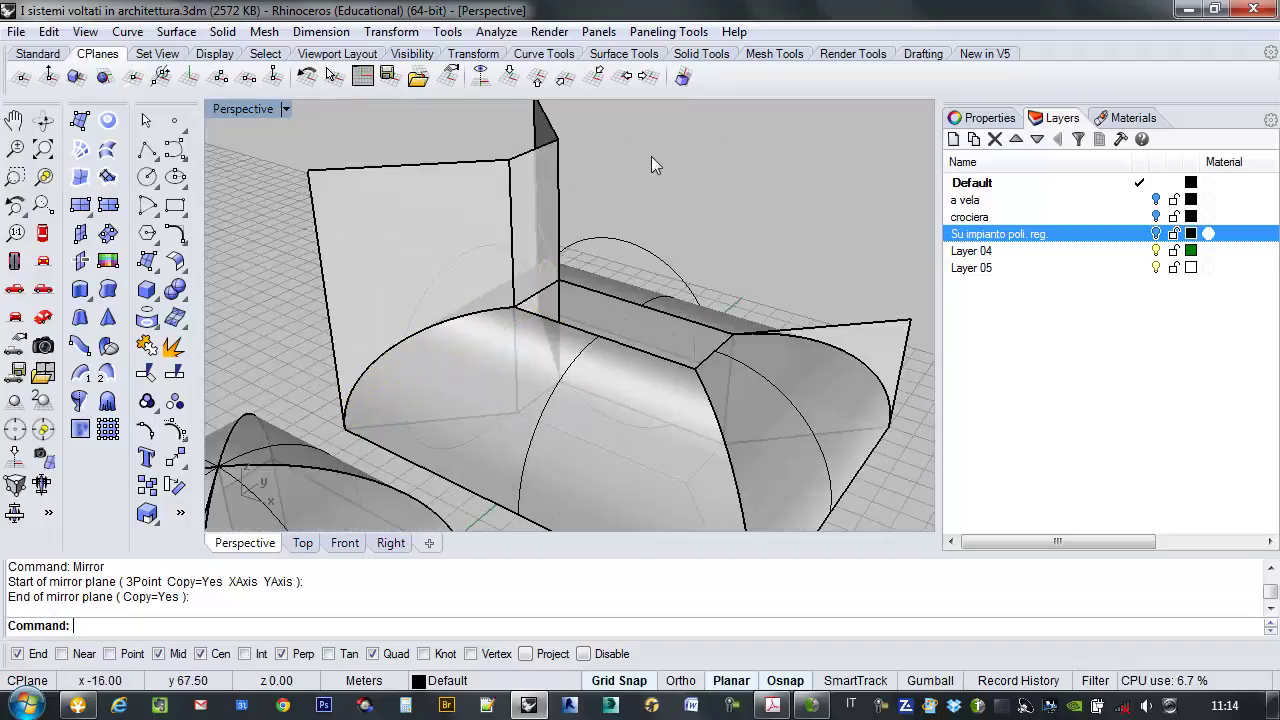
scroll(564, 205, down, 3)
click(557, 192)
key(Delete)
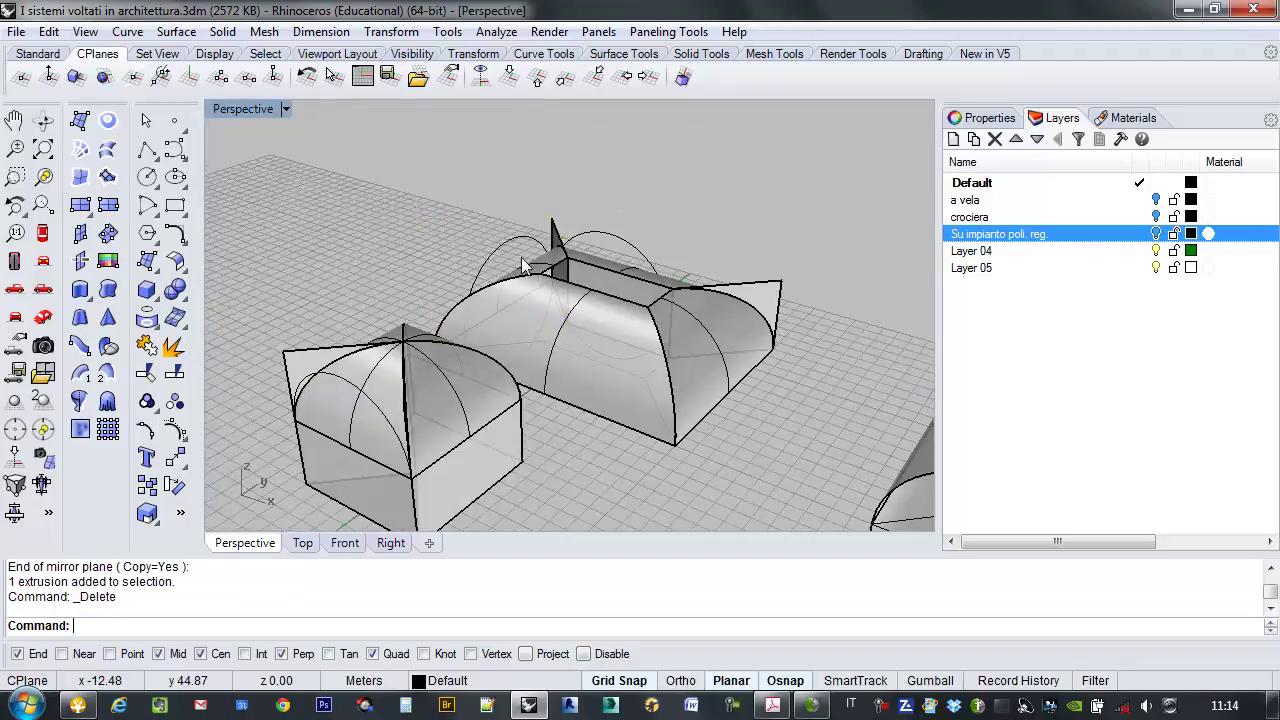
Examine the vault with the open central rectangle from several sides, along with the neighbouring cylinder and plan.
right_drag(522, 265, 735, 258)
right_drag(613, 298, 737, 317)
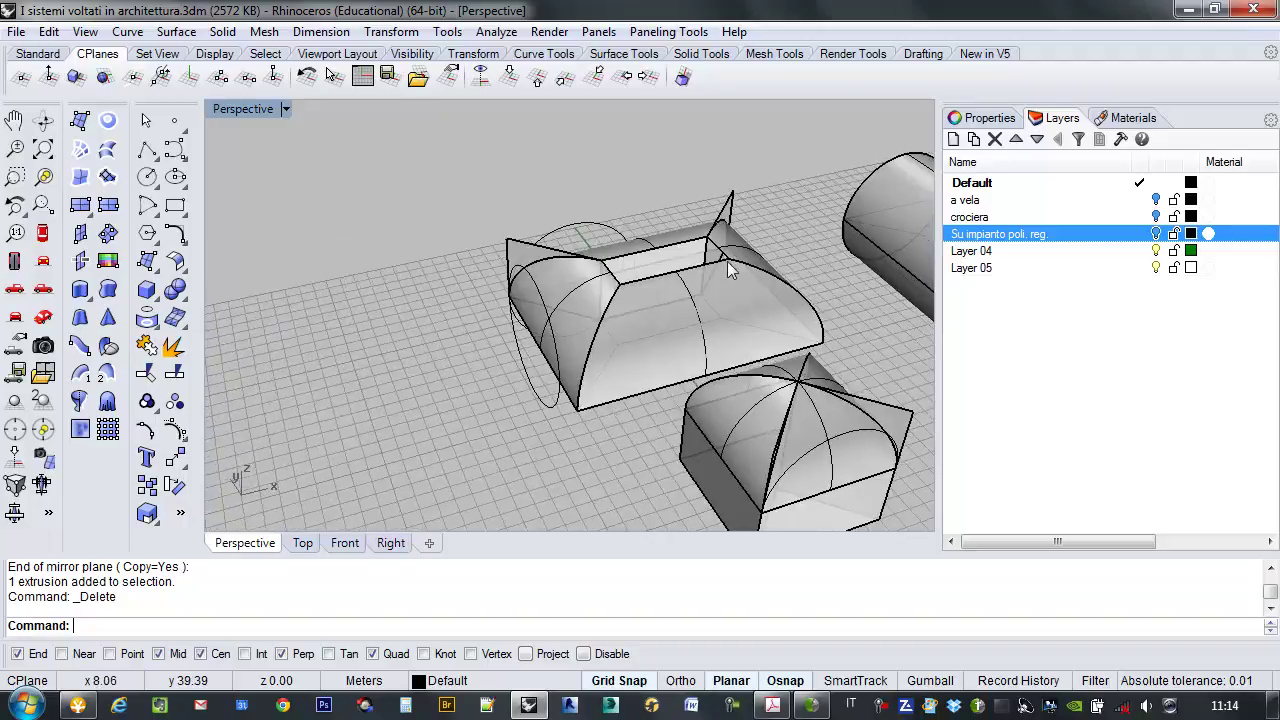
scroll(631, 282, up, 3)
scroll(435, 316, down, 5)
right_drag(485, 335, 450, 376)
right_drag(505, 289, 685, 297)
scroll(680, 297, down, 5)
right_drag(491, 298, 689, 285)
scroll(688, 287, up, 2)
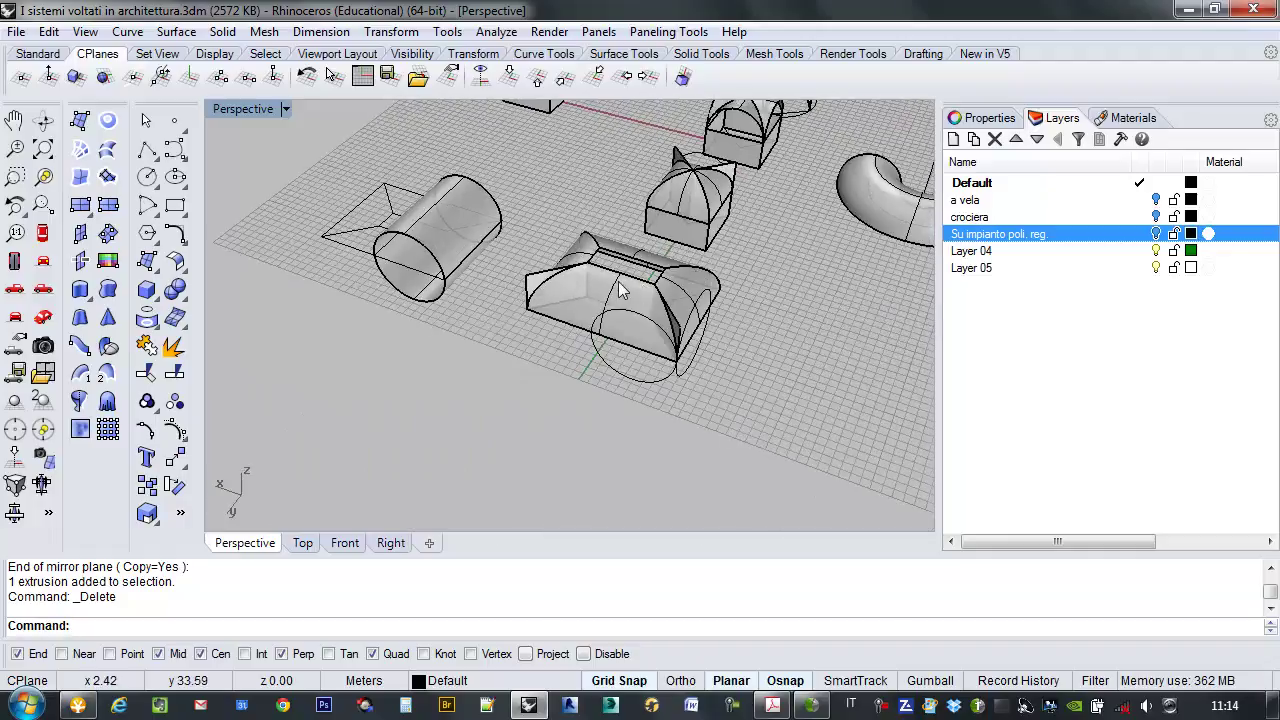
scroll(620, 290, down, 5)
scroll(660, 258, up, 4)
scroll(703, 222, down, 2)
shift+right_drag(740, 187, 626, 261)
scroll(464, 362, up, 5)
shift+right_drag(466, 362, 419, 375)
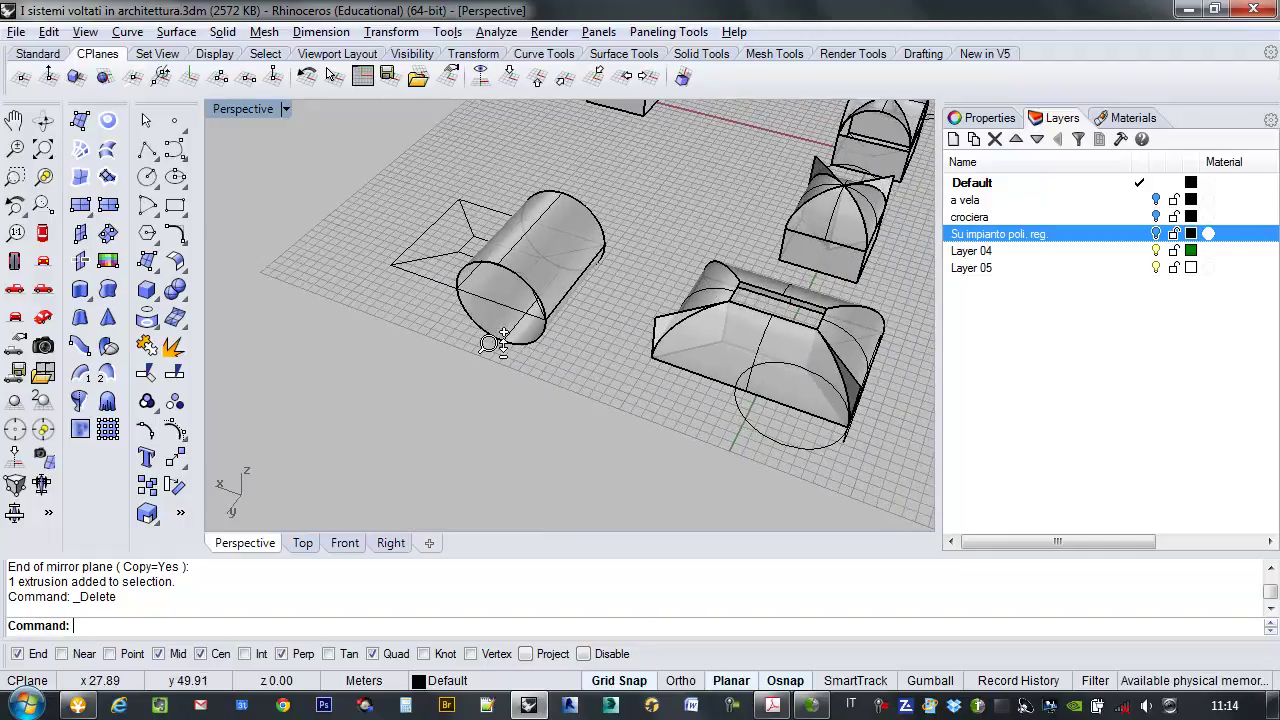
Copy the cylinder on the second plan from the long side's midpoint to its free corner, placing two cylinders side by side.
right_drag(475, 341, 534, 314)
scroll(374, 301, up, 6)
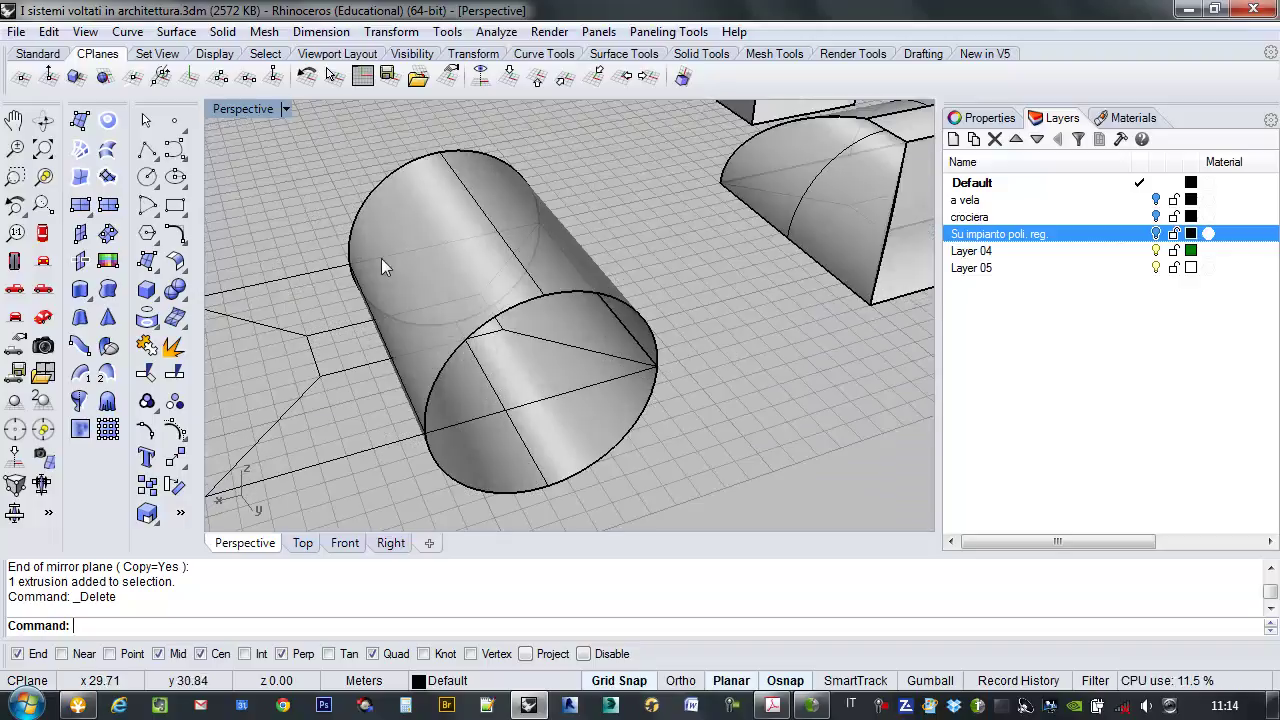
click(400, 204)
scroll(400, 204, down, 5)
scroll(370, 341, up, 4)
scroll(453, 345, down, 4)
scroll(321, 265, up, 2)
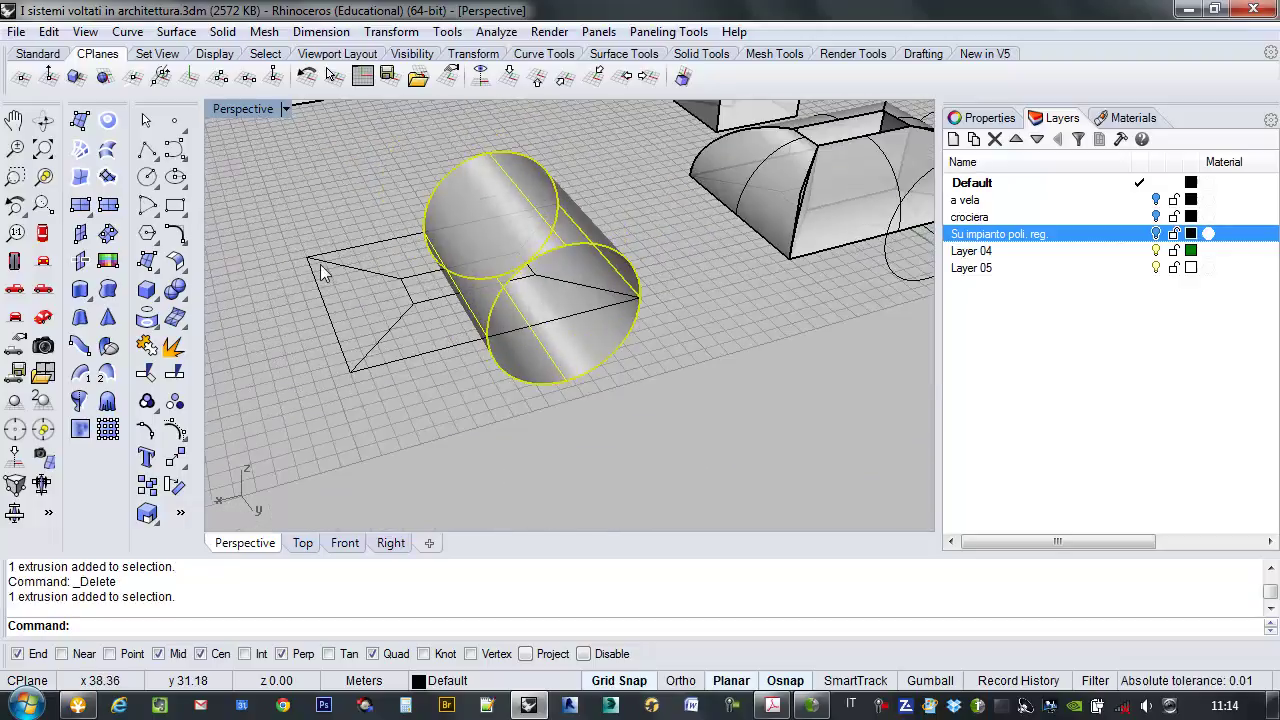
text(Copy)
key(Return)
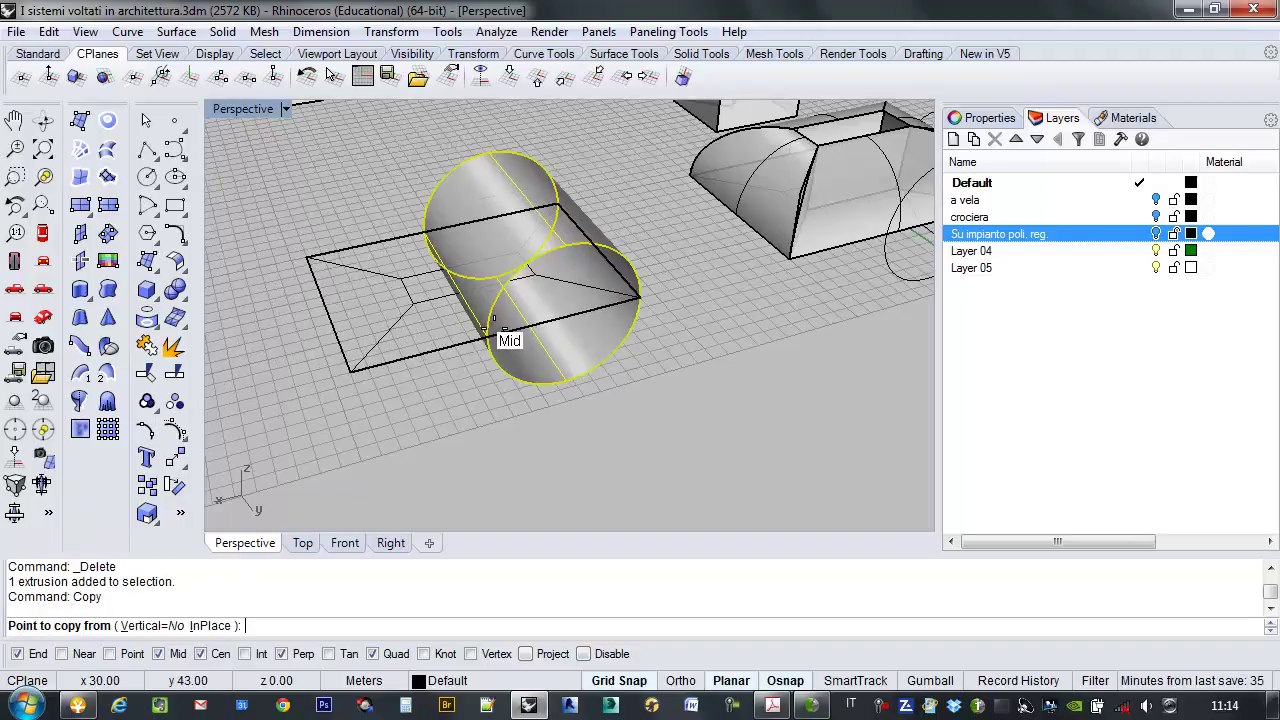
click(489, 344)
click(362, 378)
right_drag(701, 388, 438, 368)
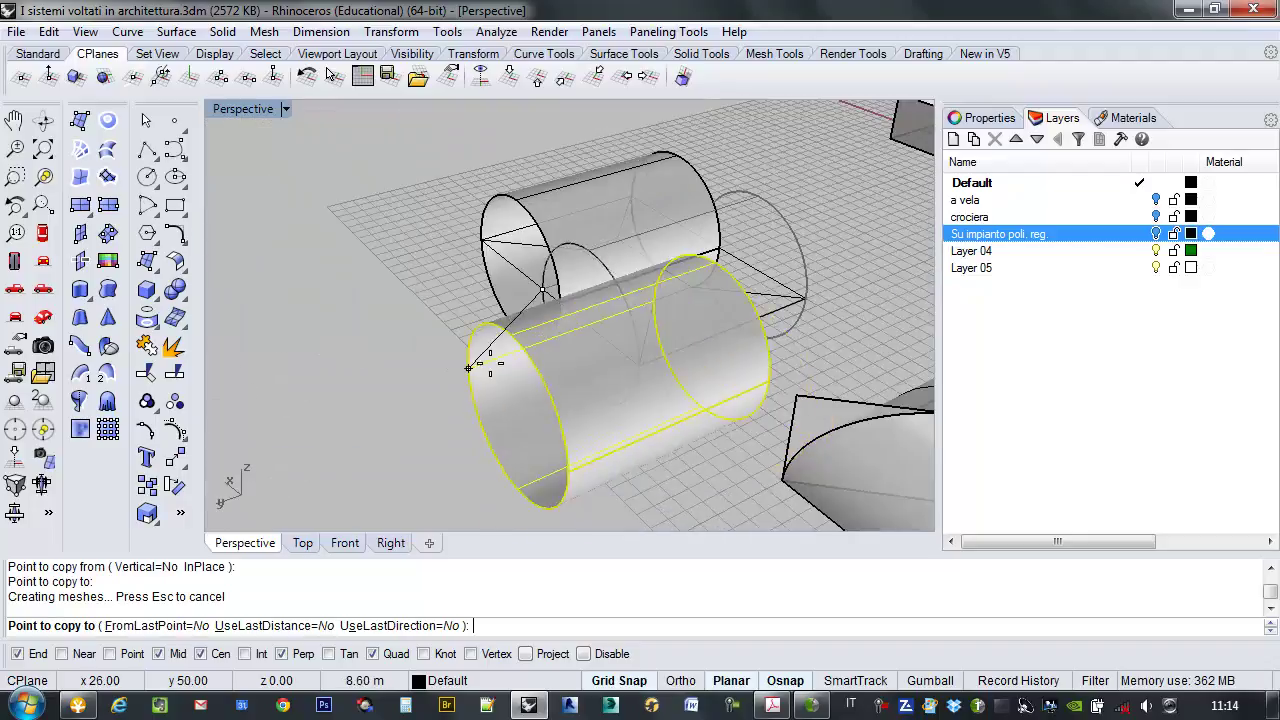
right_click(615, 394)
scroll(615, 397, down, 4)
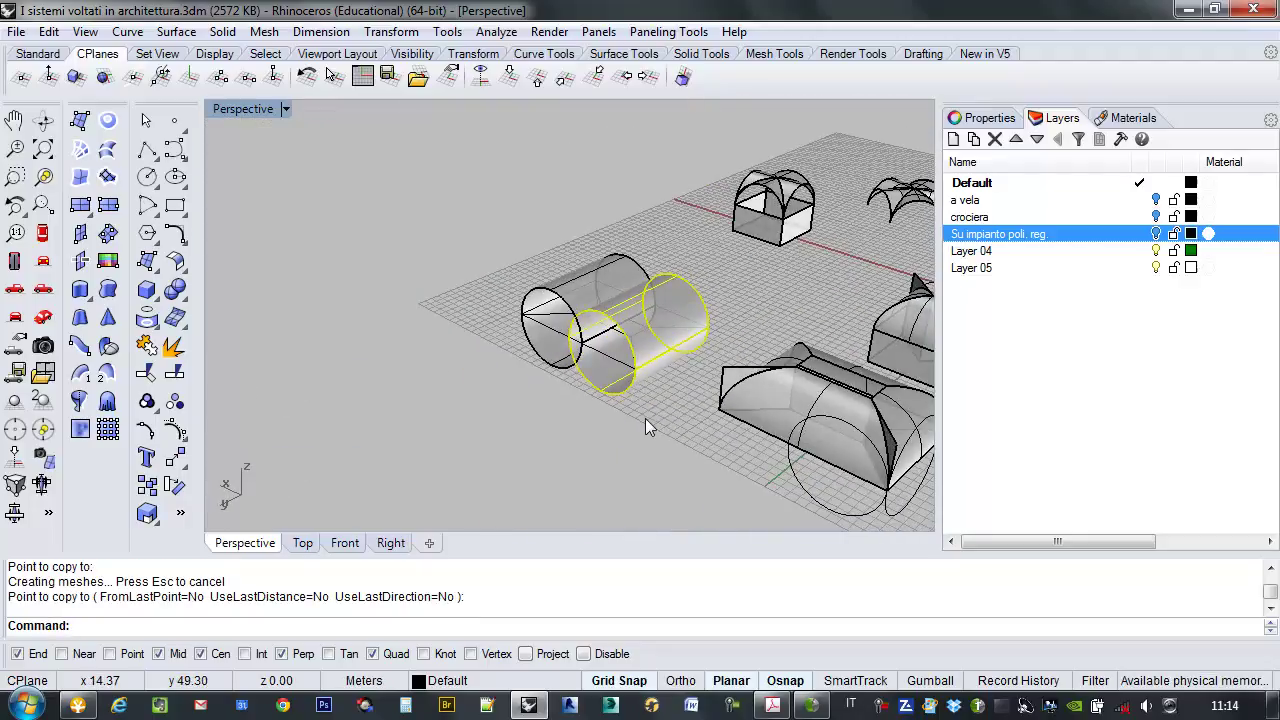
Copy the short-side circle from the finished vault's corner to the matching corner of the plan with the two cylinders.
click(905, 515)
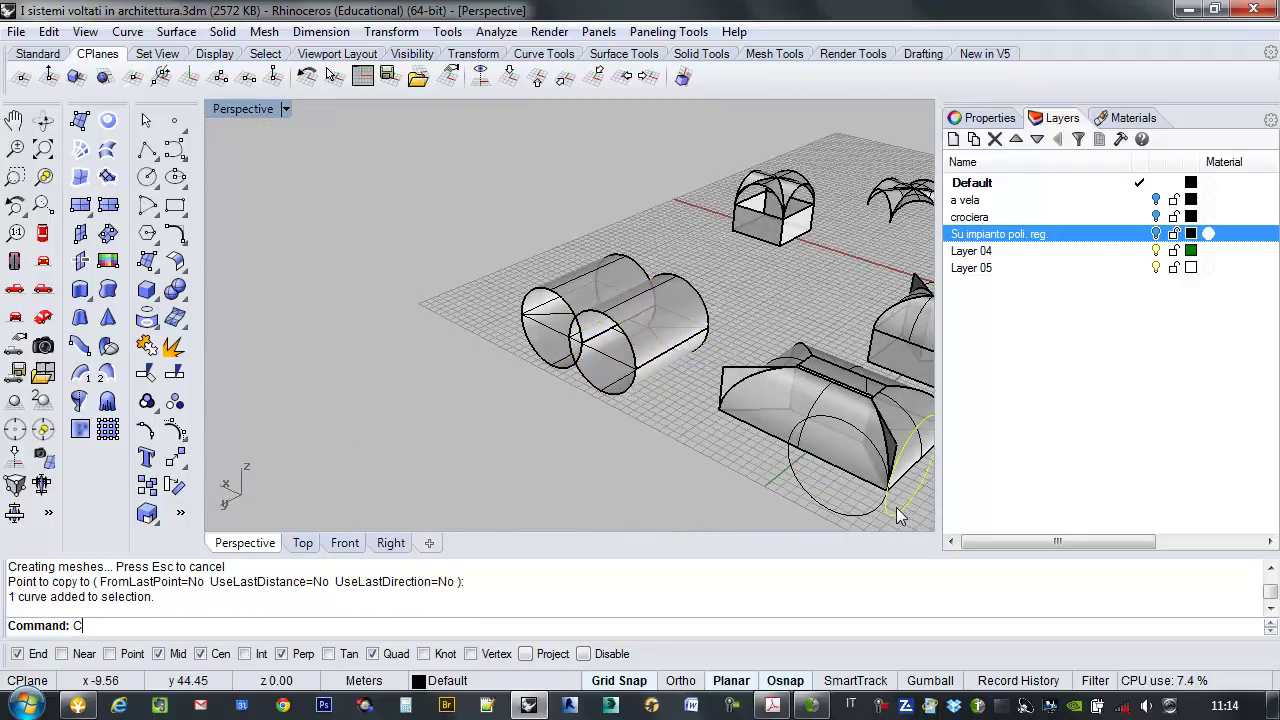
text(Cop)
key(Return)
click(887, 492)
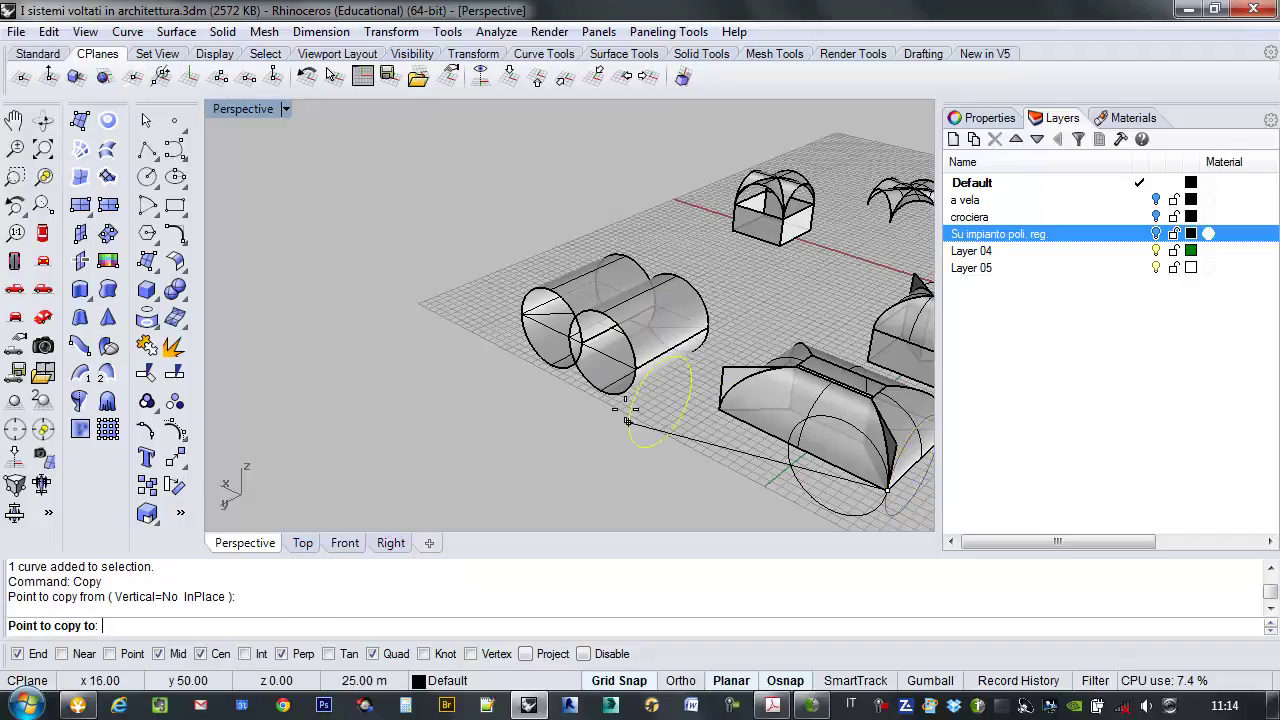
scroll(640, 365, up, 4)
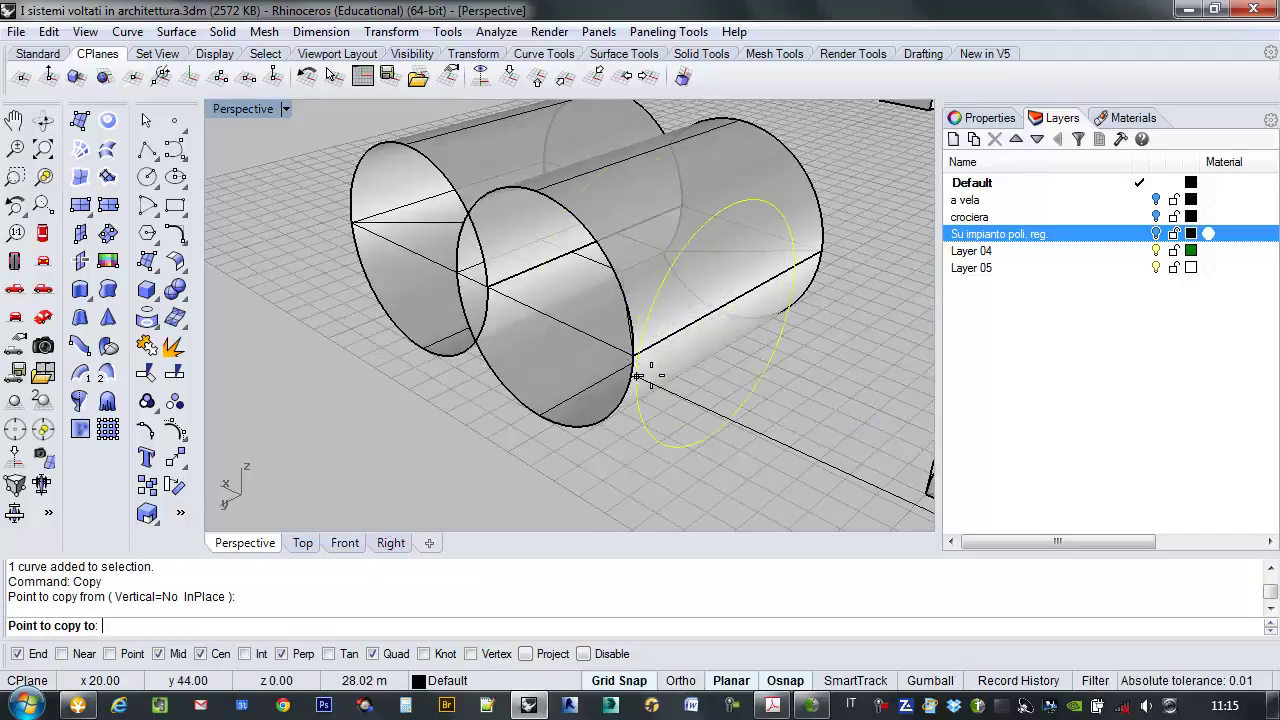
click(634, 356)
scroll(626, 408, down, 4)
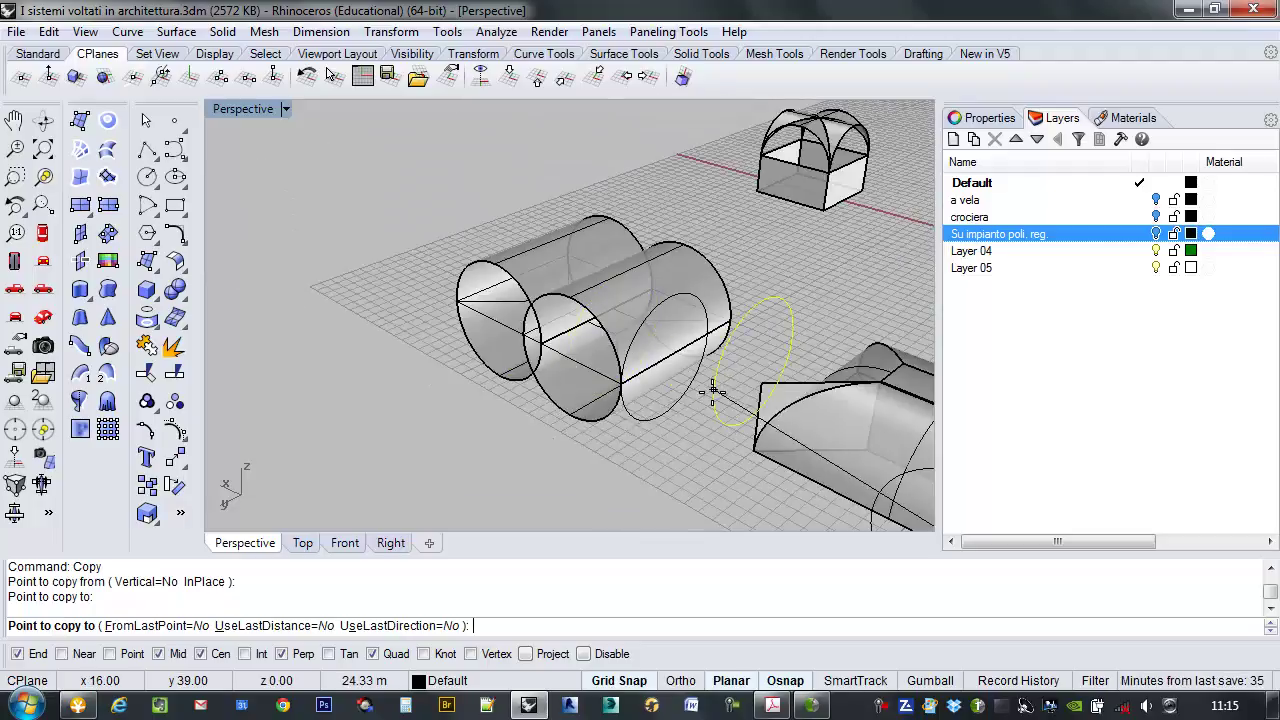
right_drag(712, 390, 598, 388)
right_click(641, 423)
Extrude the copied circle into a cross cylinder running to the plan's opposite short side.
right_drag(641, 424, 764, 414)
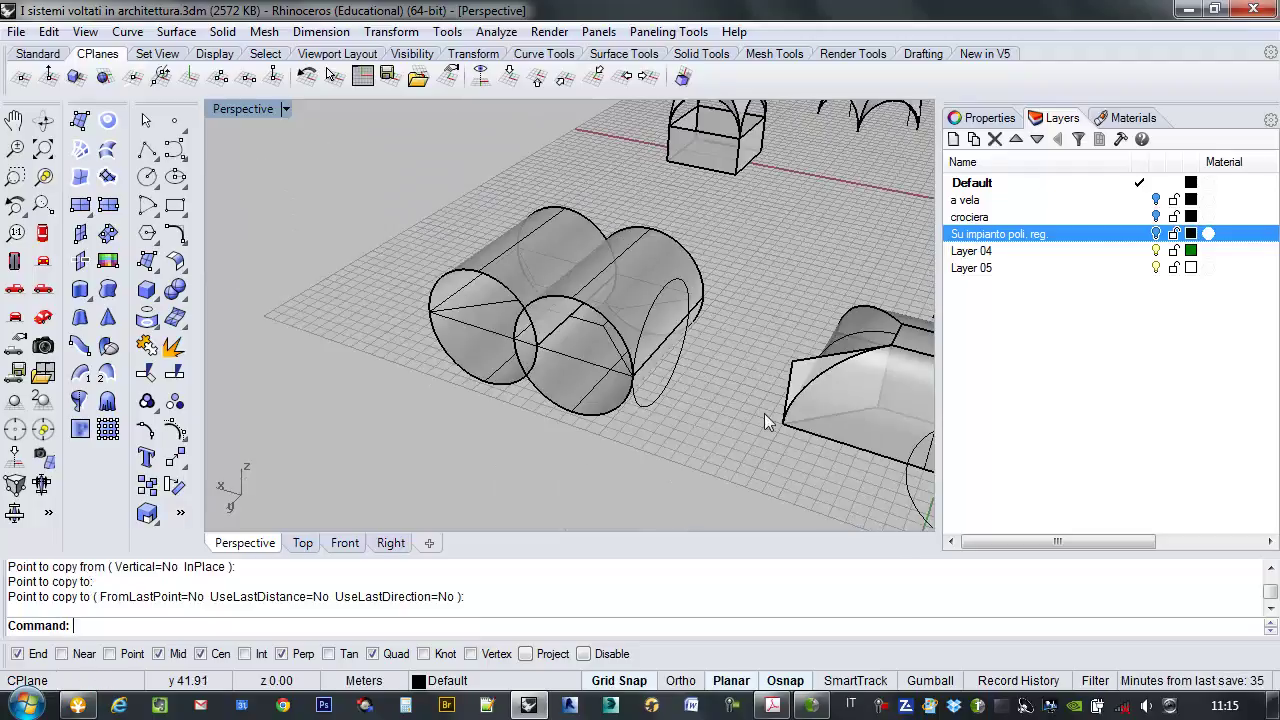
click(652, 405)
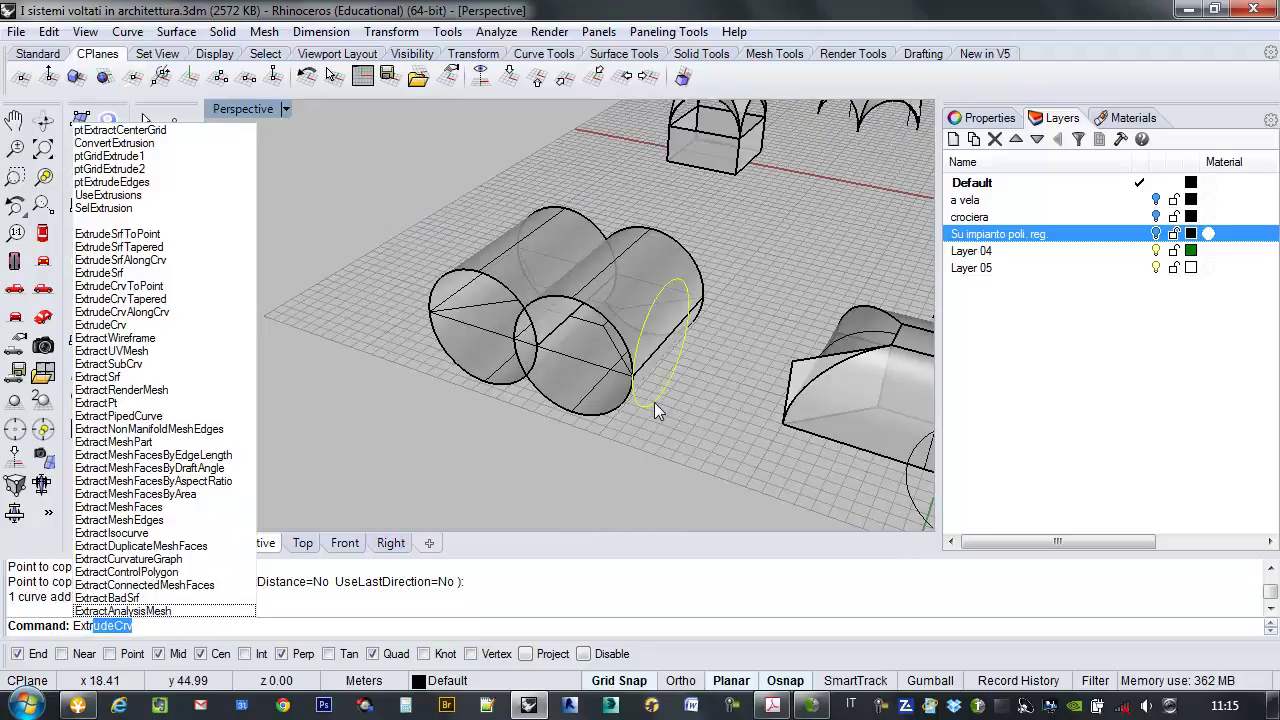
key(Return)
click(438, 316)
right_drag(438, 316, 669, 436)
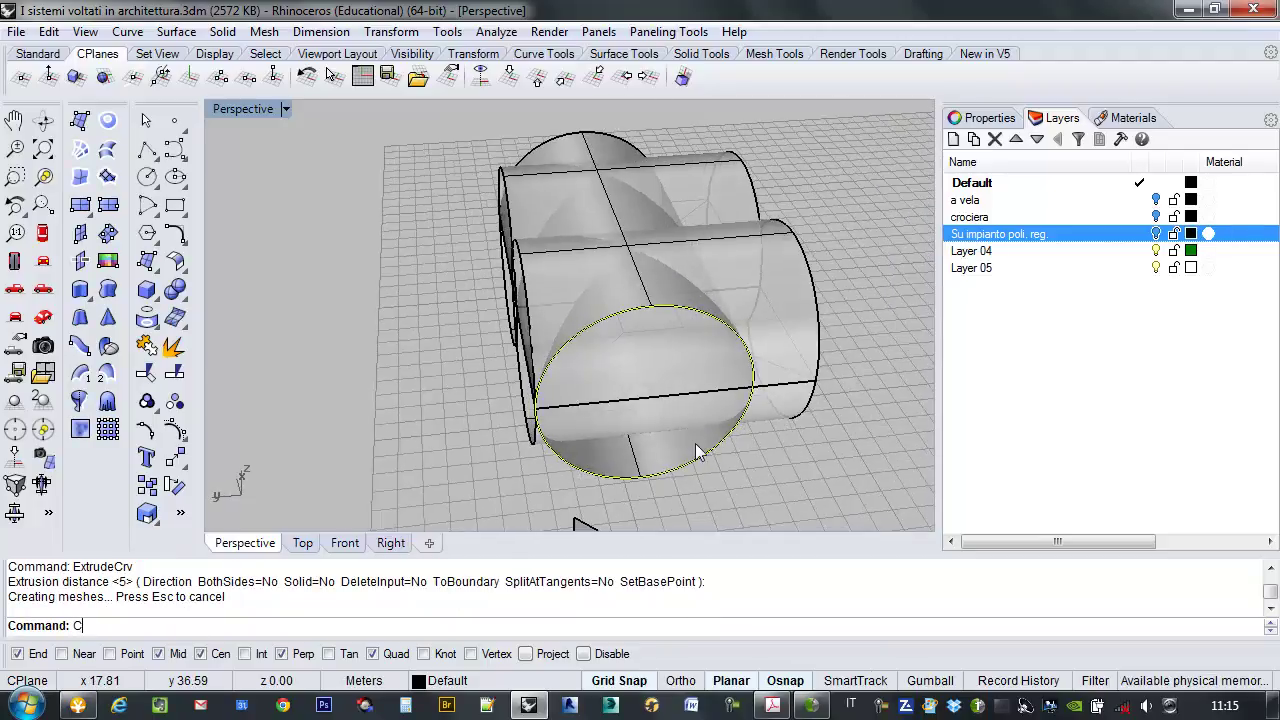
key(Return)
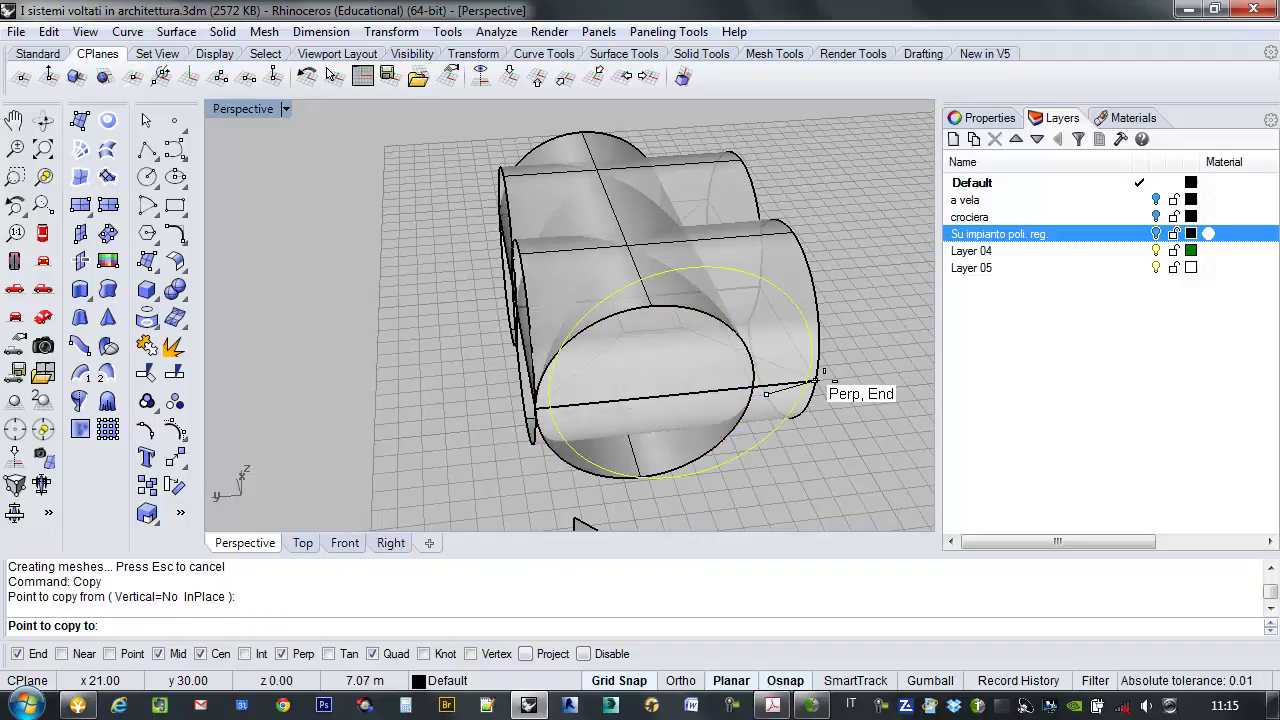
click(815, 381)
right_drag(815, 381, 614, 304)
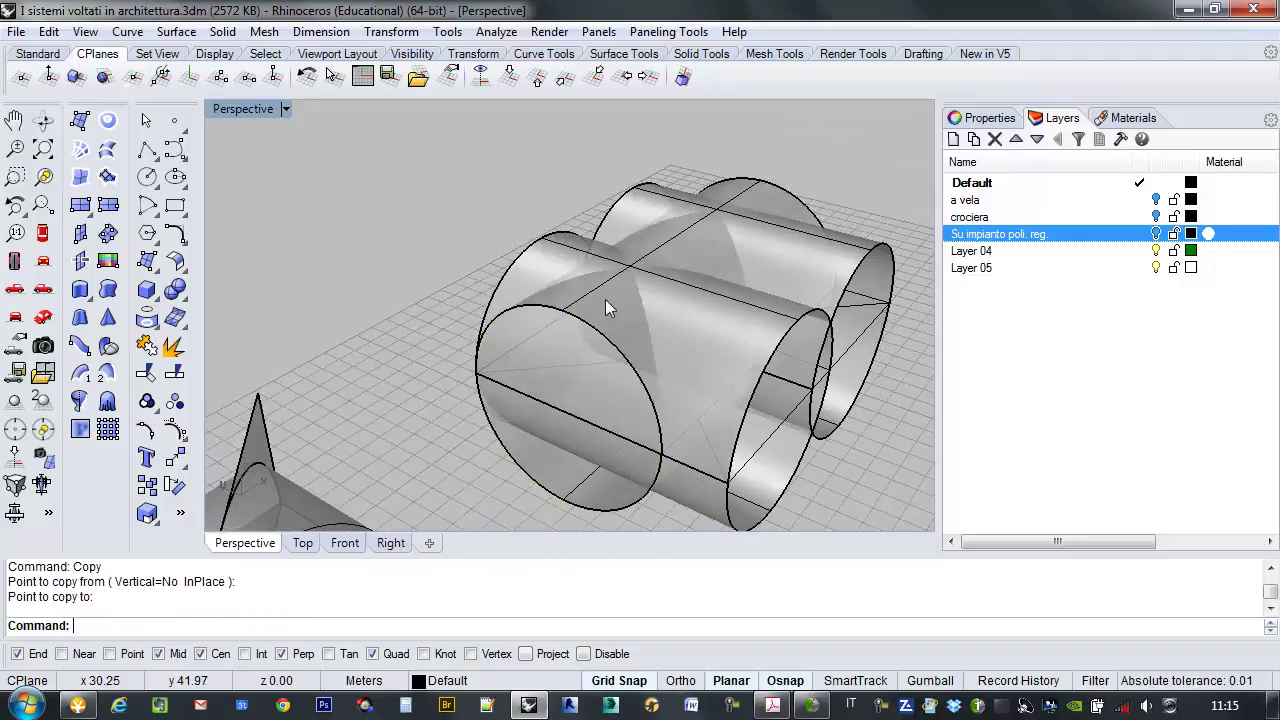
Copy the cross cylinder so its edge aligns with the plan's opposite long side, snapping its end point to the corner.
click(599, 297)
click(752, 192)
click(752, 192)
right_click(752, 192)
click(660, 456)
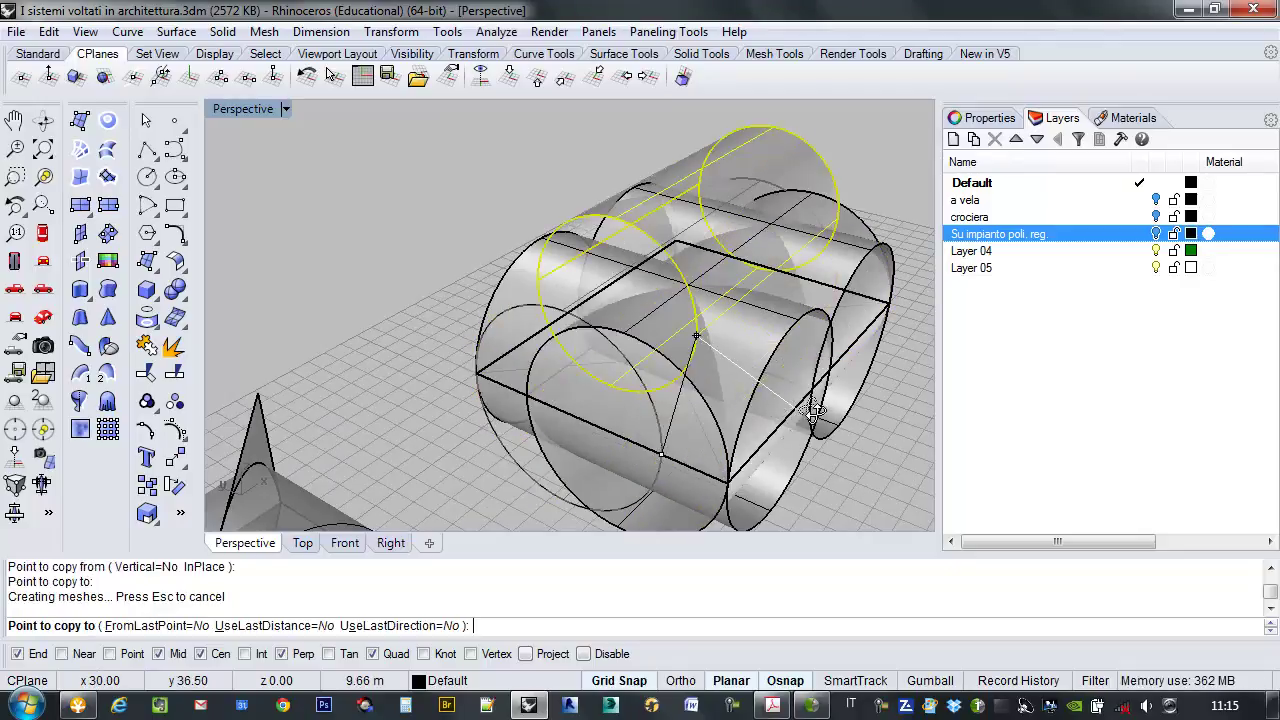
right_drag(796, 406, 871, 403)
right_click(867, 406)
Examine how the two paired cylinders and the two overlapping cross cylinders intersect, looking from several sides.
scroll(848, 414, down, 4)
right_drag(480, 352, 746, 377)
right_drag(528, 294, 690, 280)
scroll(690, 277, down, 3)
scroll(697, 250, up, 5)
right_drag(564, 333, 509, 270)
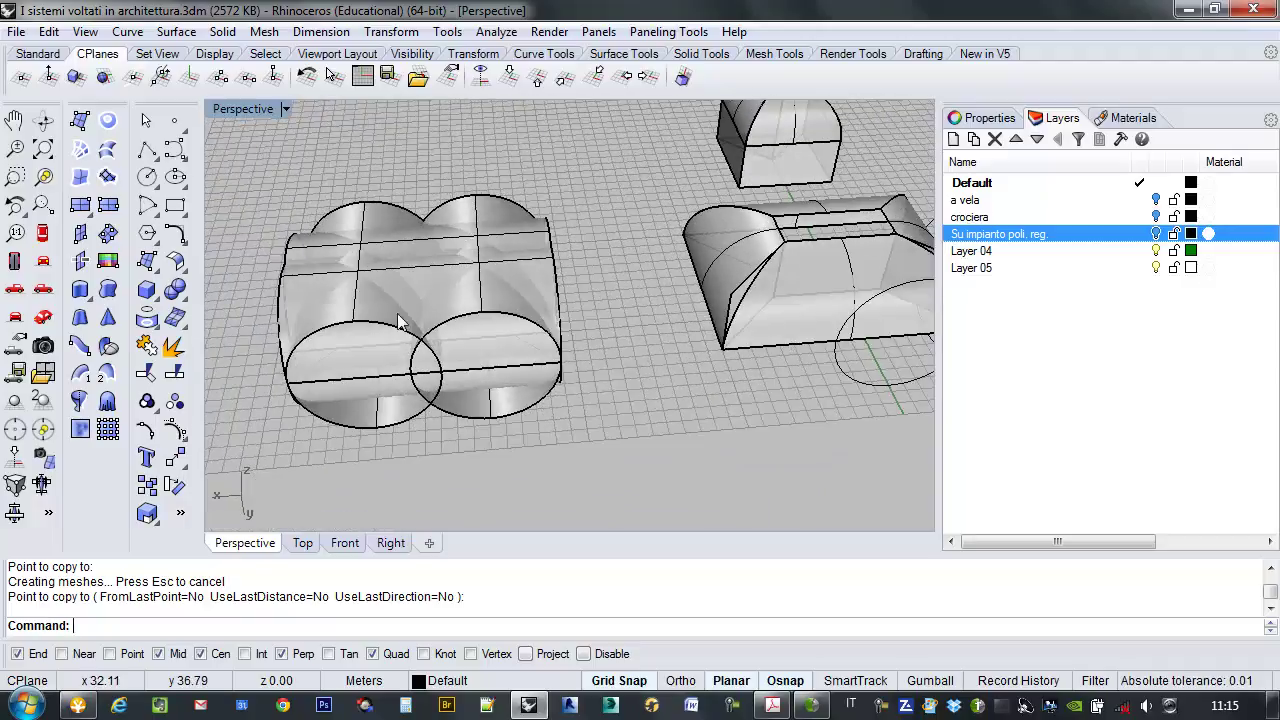
right_drag(407, 378, 484, 330)
scroll(430, 374, up, 4)
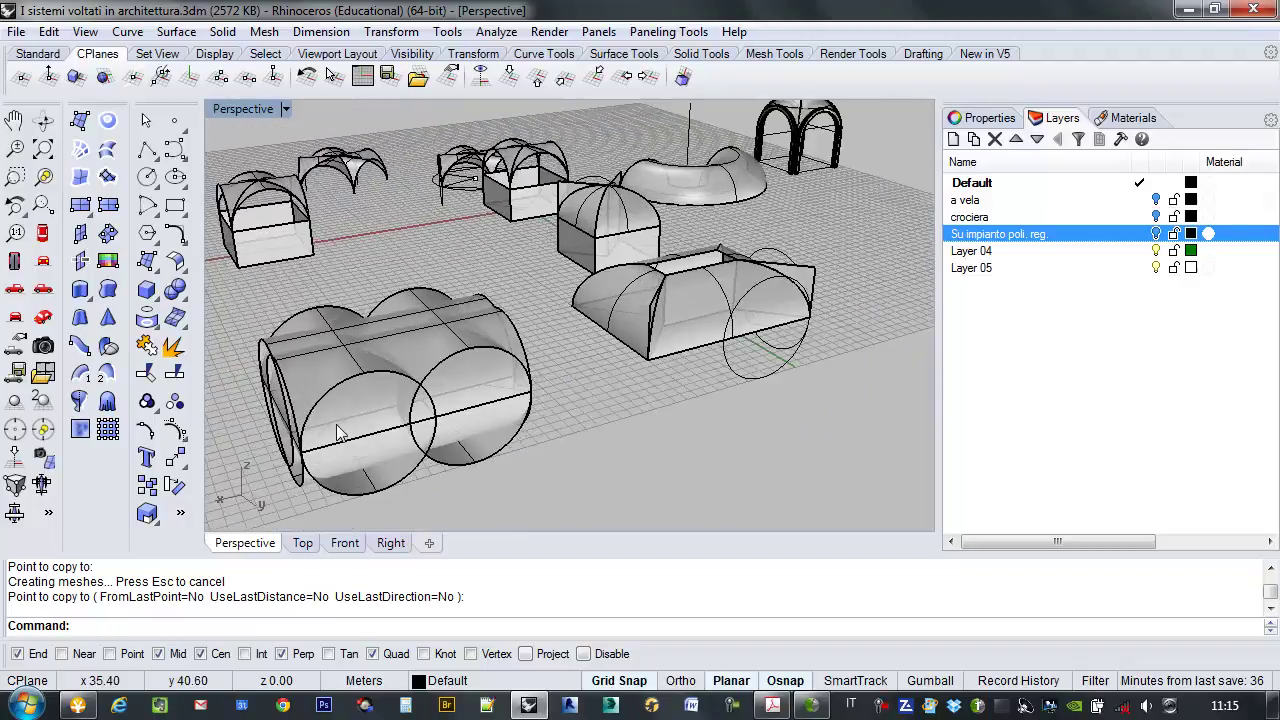
right_drag(338, 368, 402, 432)
scroll(388, 292, down, 5)
right_drag(325, 295, 683, 370)
scroll(660, 373, up, 2)
right_drag(598, 380, 612, 468)
scroll(658, 308, down, 7)
scroll(364, 390, up, 5)
right_drag(364, 396, 553, 332)
right_drag(472, 340, 524, 352)
scroll(630, 240, down, 3)
scroll(410, 436, up, 5)
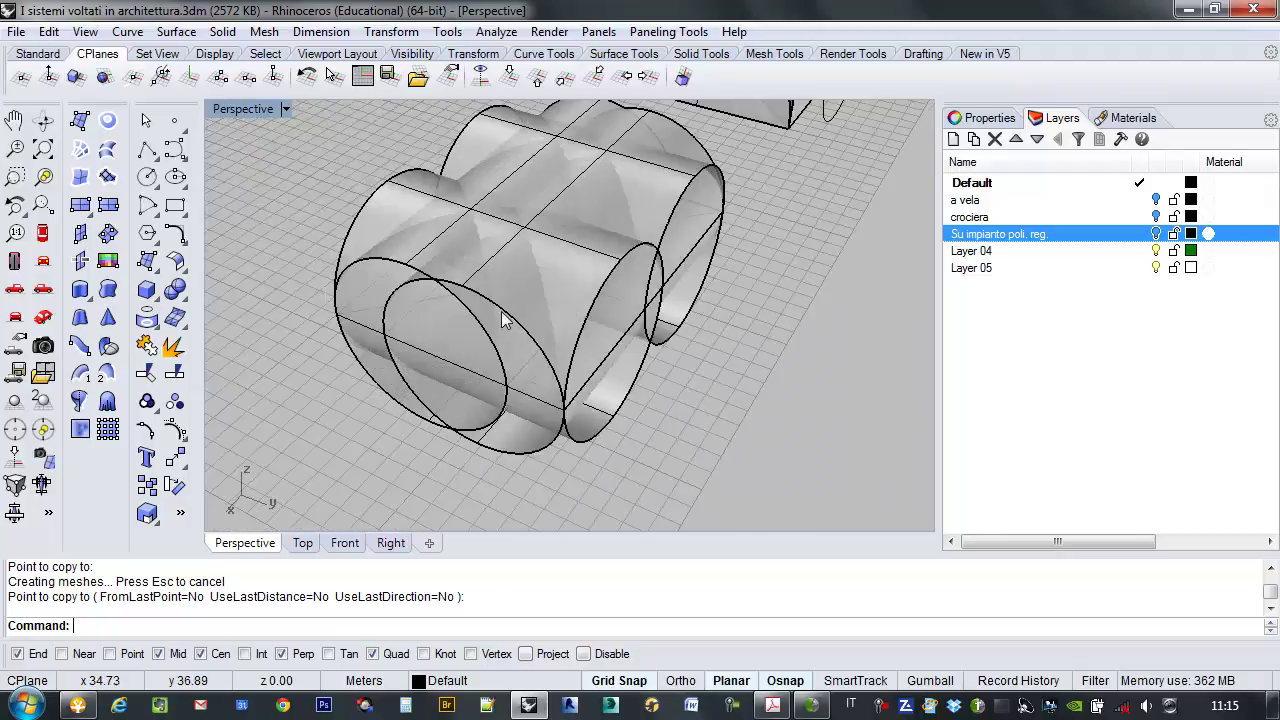
Trim the end of one of the paired cylinders, using the nearer long-side cross cylinder as the cutting object.
click(503, 312)
key(Escape)
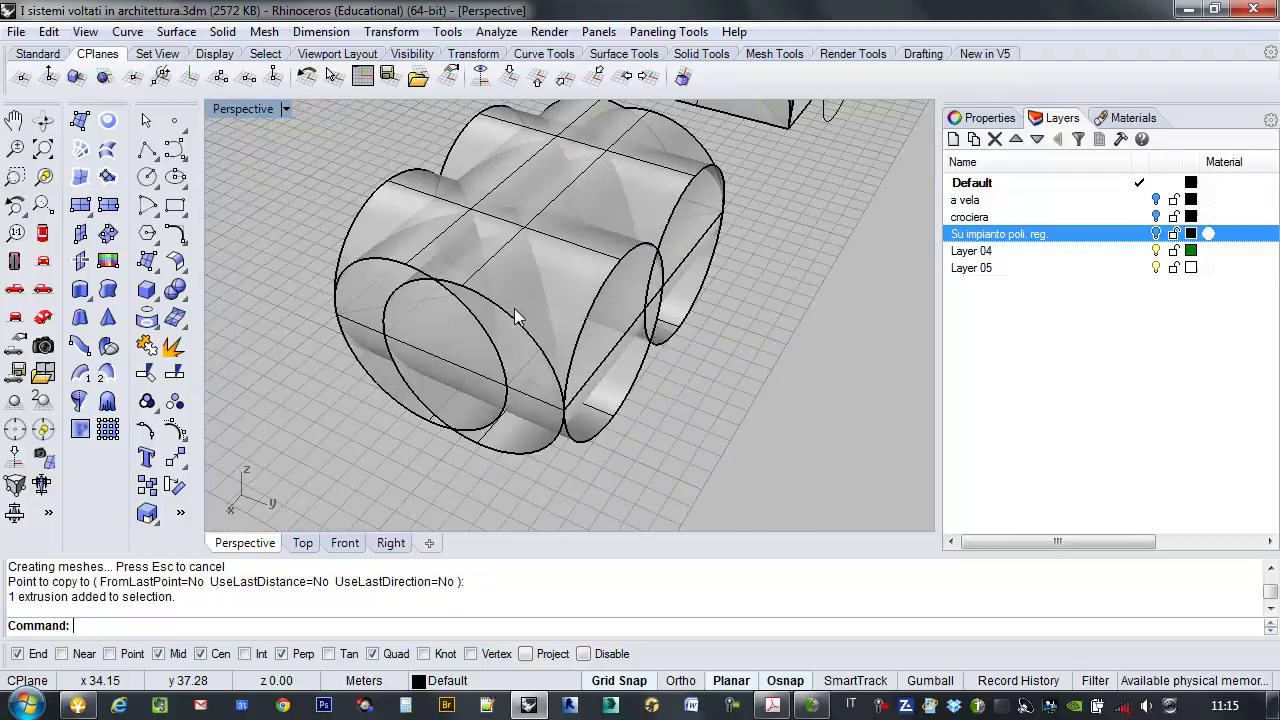
right_drag(556, 323, 632, 325)
key(Return)
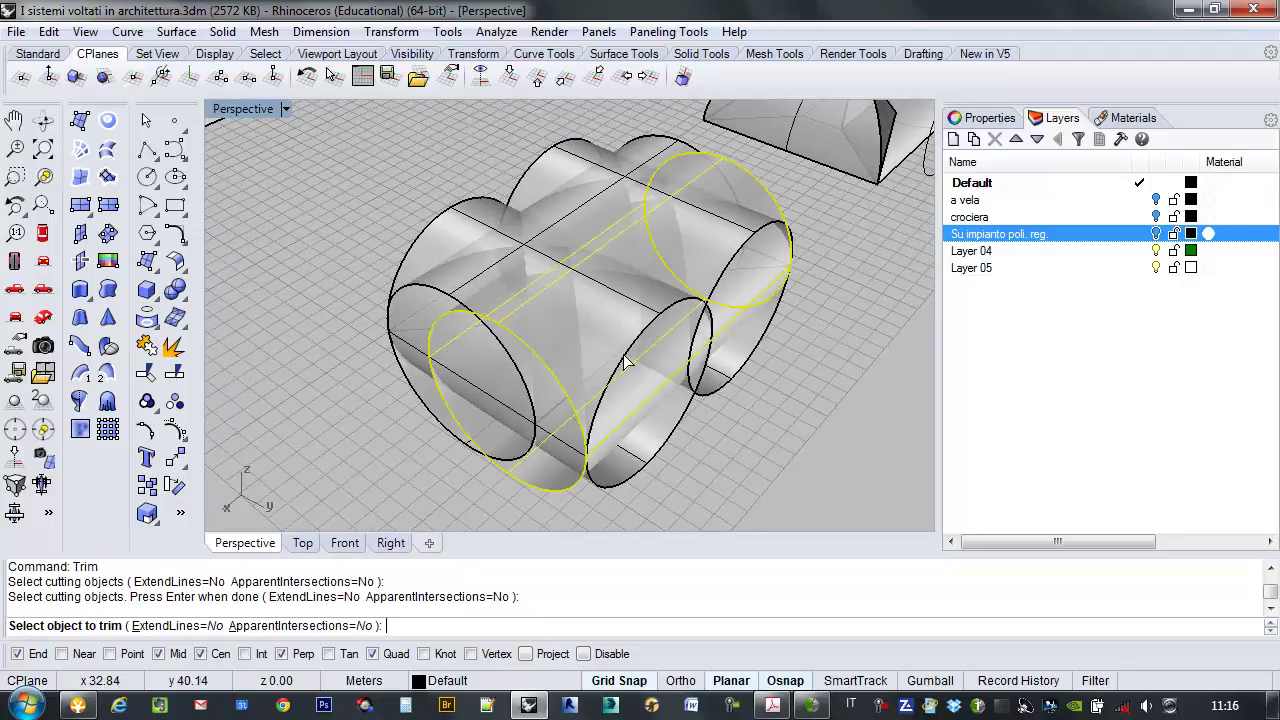
click(635, 340)
key(ctrl+z)
Trim the other ends of the paired cylinders, using the second overlapping cross cylinder as the cutting object.
right_drag(660, 290, 545, 337)
right_click(444, 388)
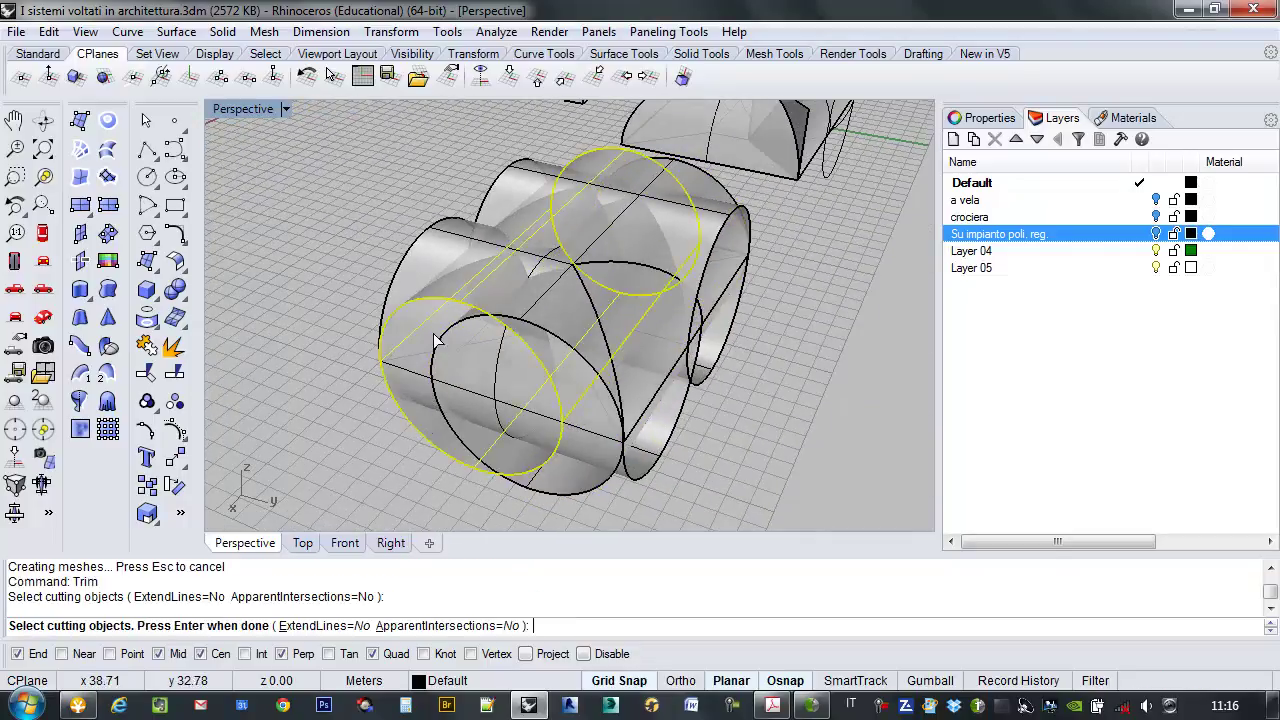
click(424, 247)
right_drag(424, 247, 487, 328)
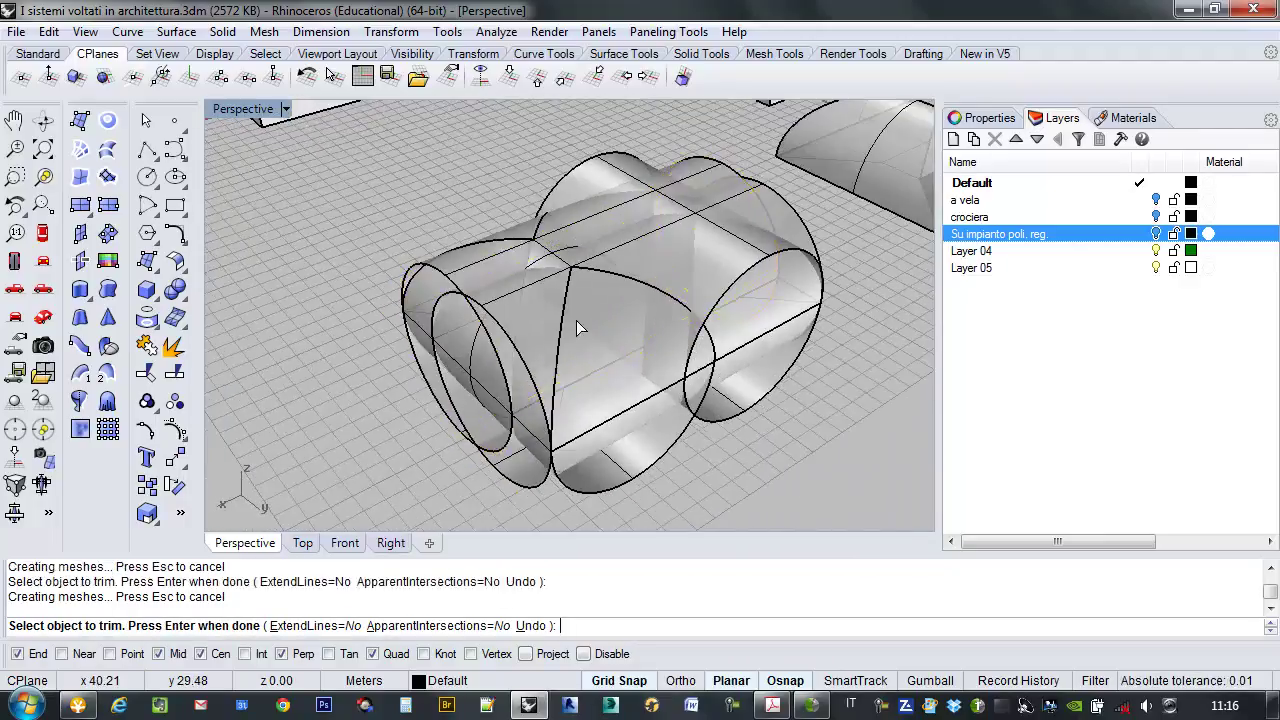
right_drag(746, 349, 680, 342)
key(Return)
click(547, 333)
key(Escape)
right_click(560, 412)
click(585, 436)
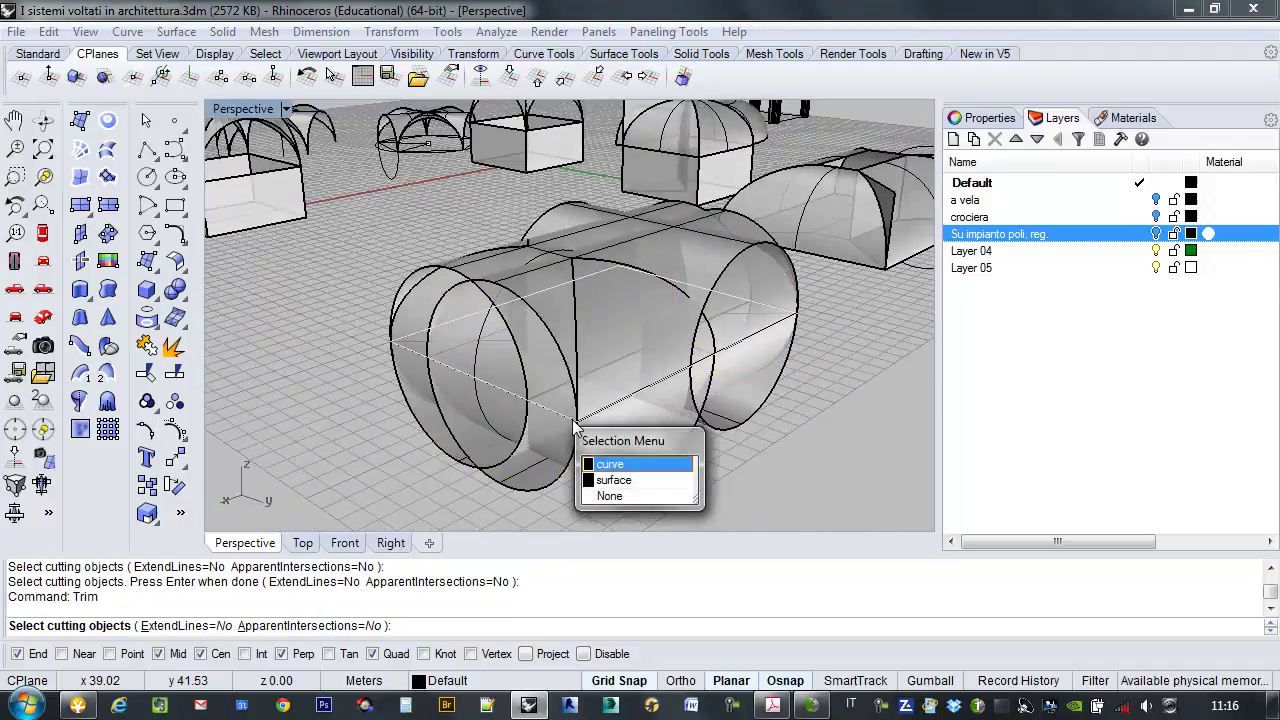
key(Escape)
key(Escape)
Trim the outer ends of the two cross cylinders, using one of the paired cylinders as the cutting object.
key(Return)
click(608, 483)
right_drag(608, 487, 468, 228)
key(Return)
click(499, 248)
key(Return)
click(468, 215)
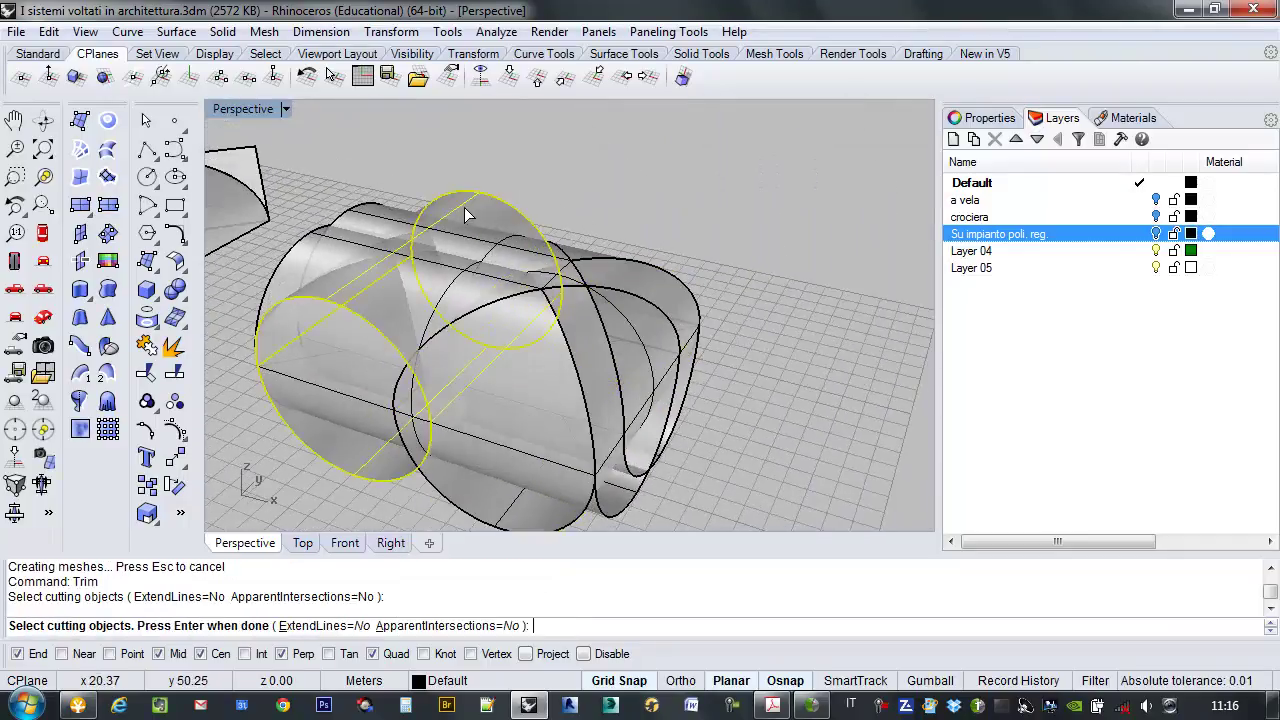
click(370, 220)
click(325, 262)
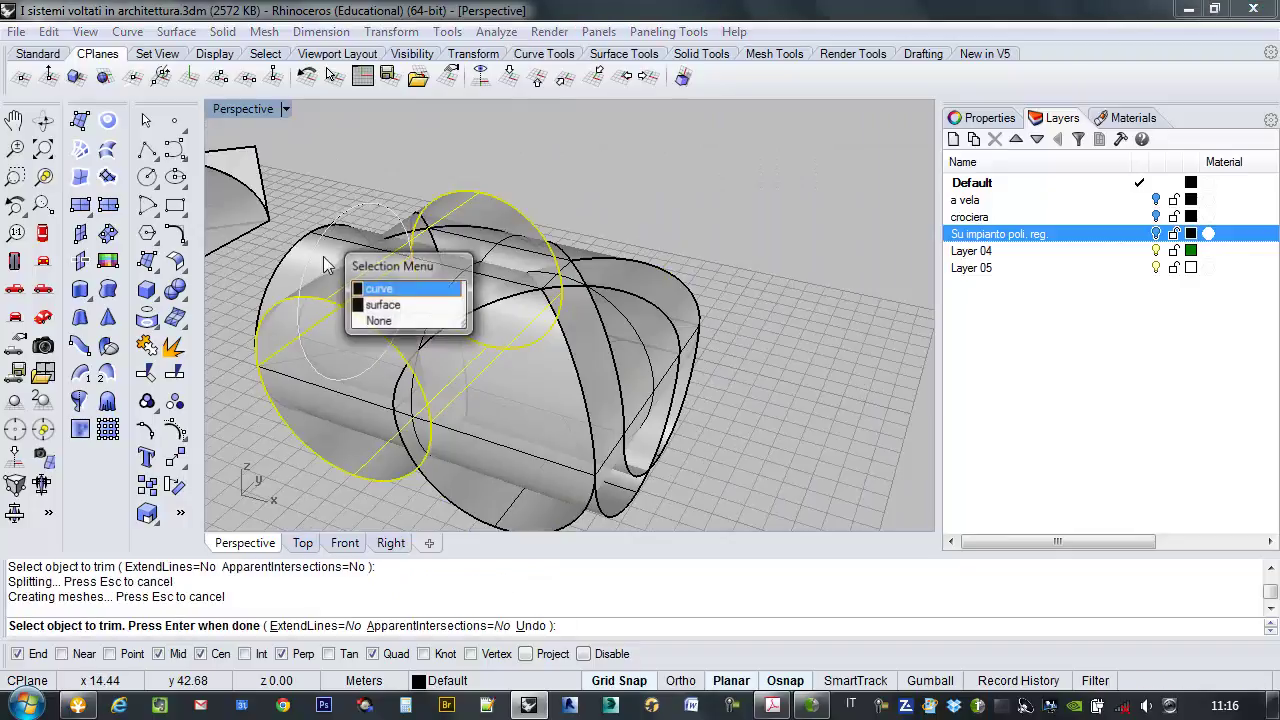
click(380, 306)
right_drag(337, 323, 444, 295)
right_click(457, 283)
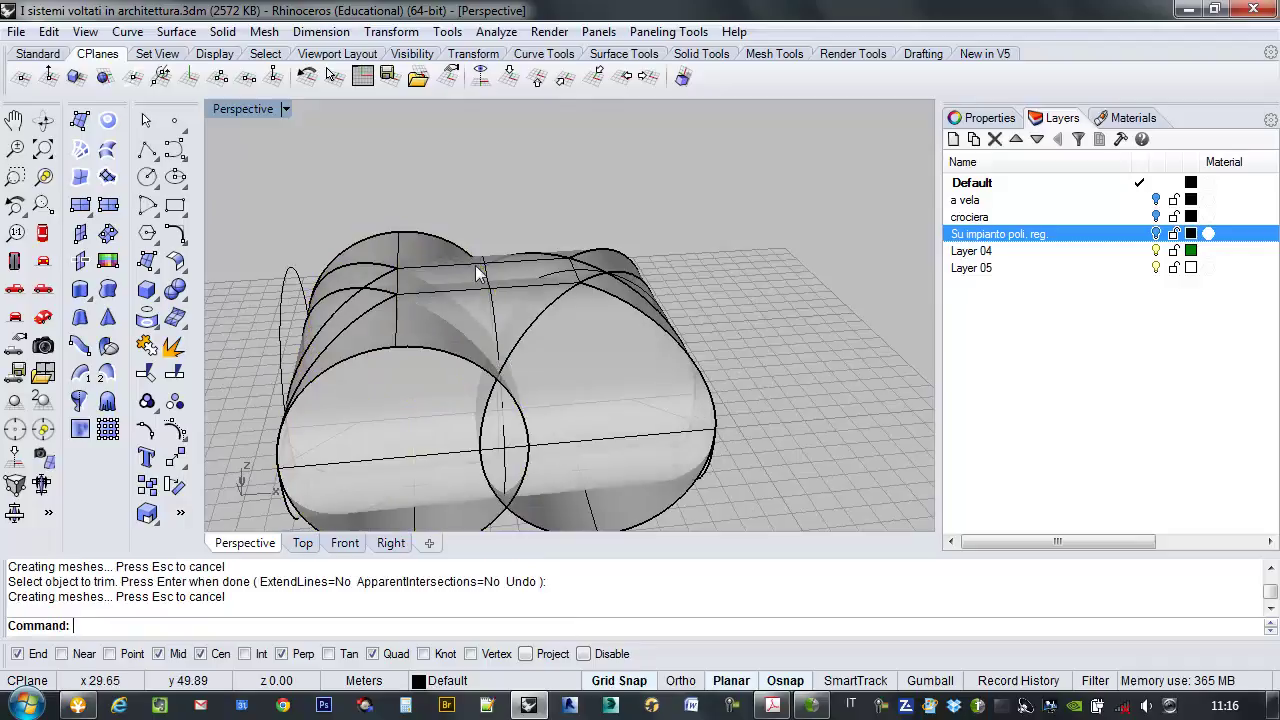
right_click(503, 265)
click(493, 268)
key(Escape)
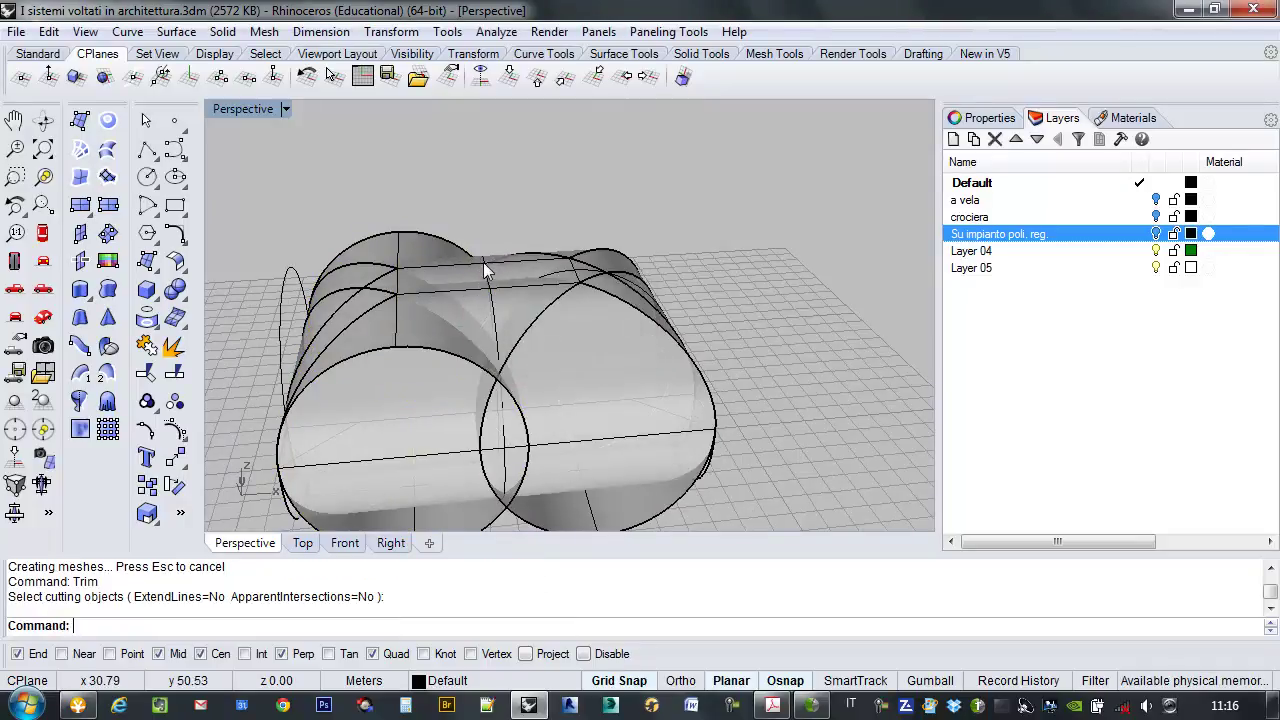
Trim the remaining end pieces of the paired cylinders, using a trimmed cross cylinder as the cutting object.
right_drag(491, 277, 460, 253)
click(565, 195)
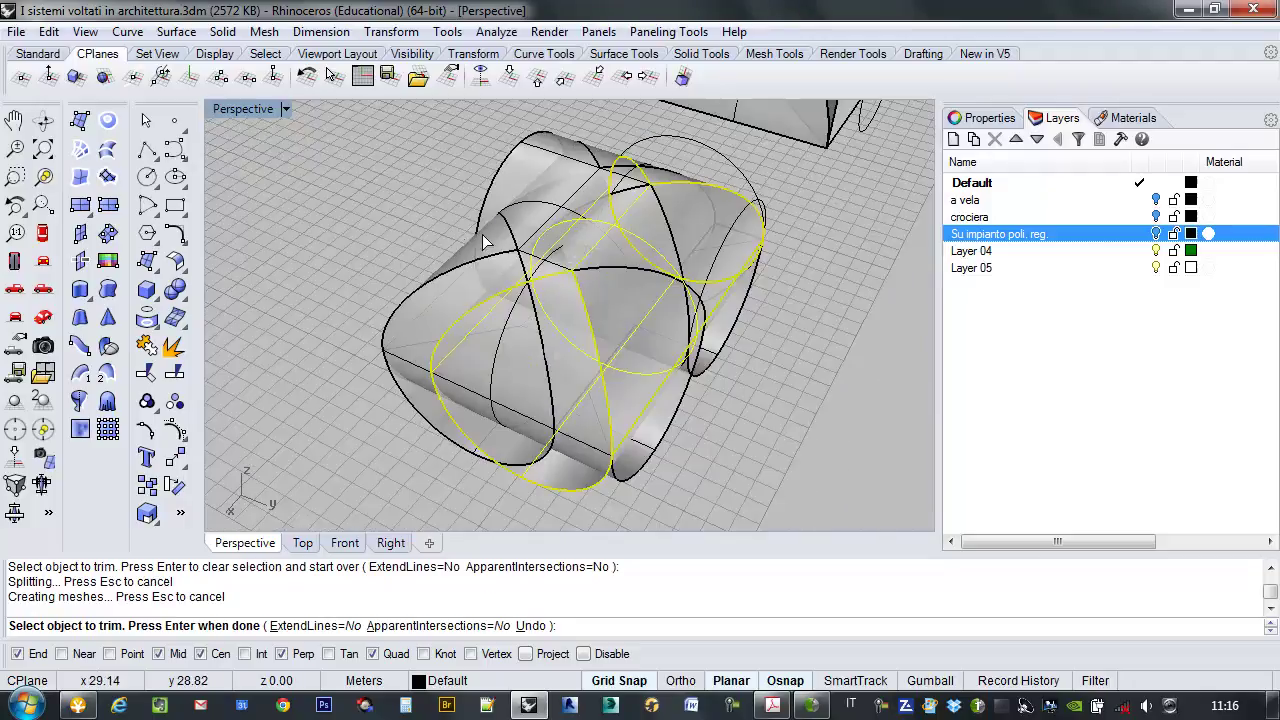
right_drag(521, 215, 694, 237)
click(490, 235)
scroll(672, 262, down, 3)
right_click(534, 337)
Isolate the new vault's four surfaces and its curves by hiding every other object in the model.
right_drag(534, 337, 552, 396)
scroll(559, 274, up, 5)
right_drag(559, 274, 530, 352)
right_drag(333, 292, 330, 400)
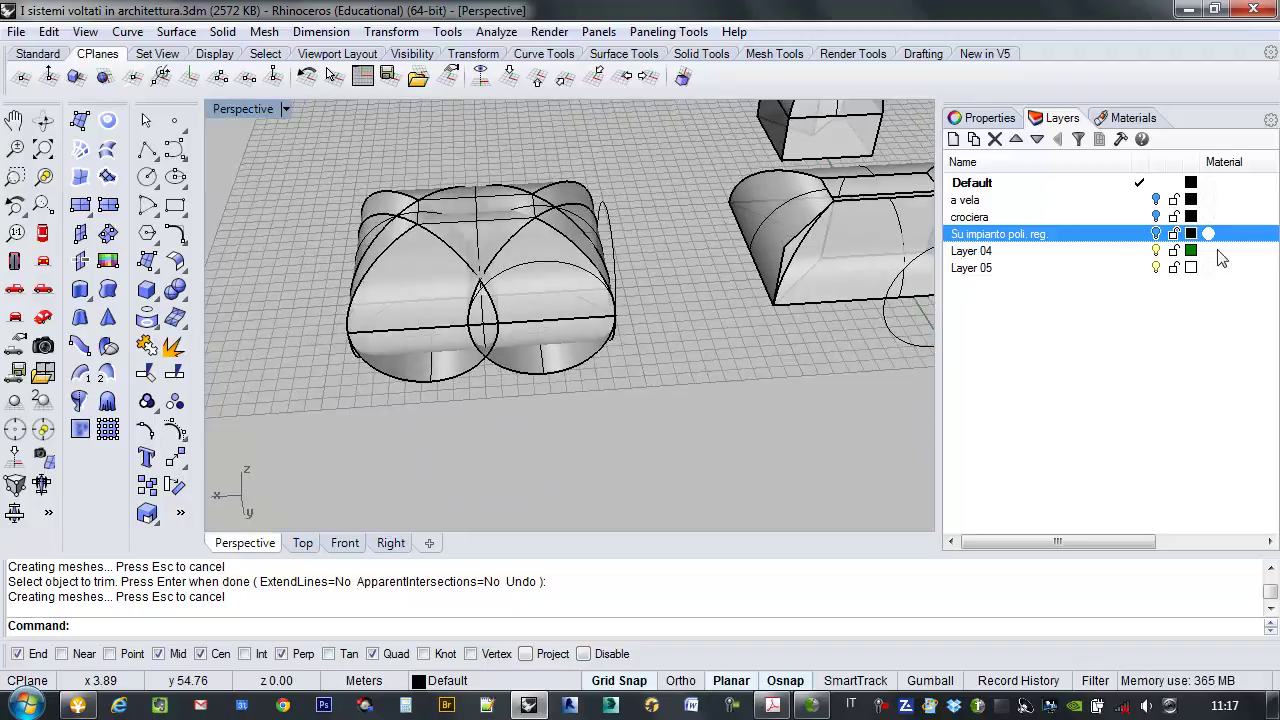
drag(397, 383, 395, 386)
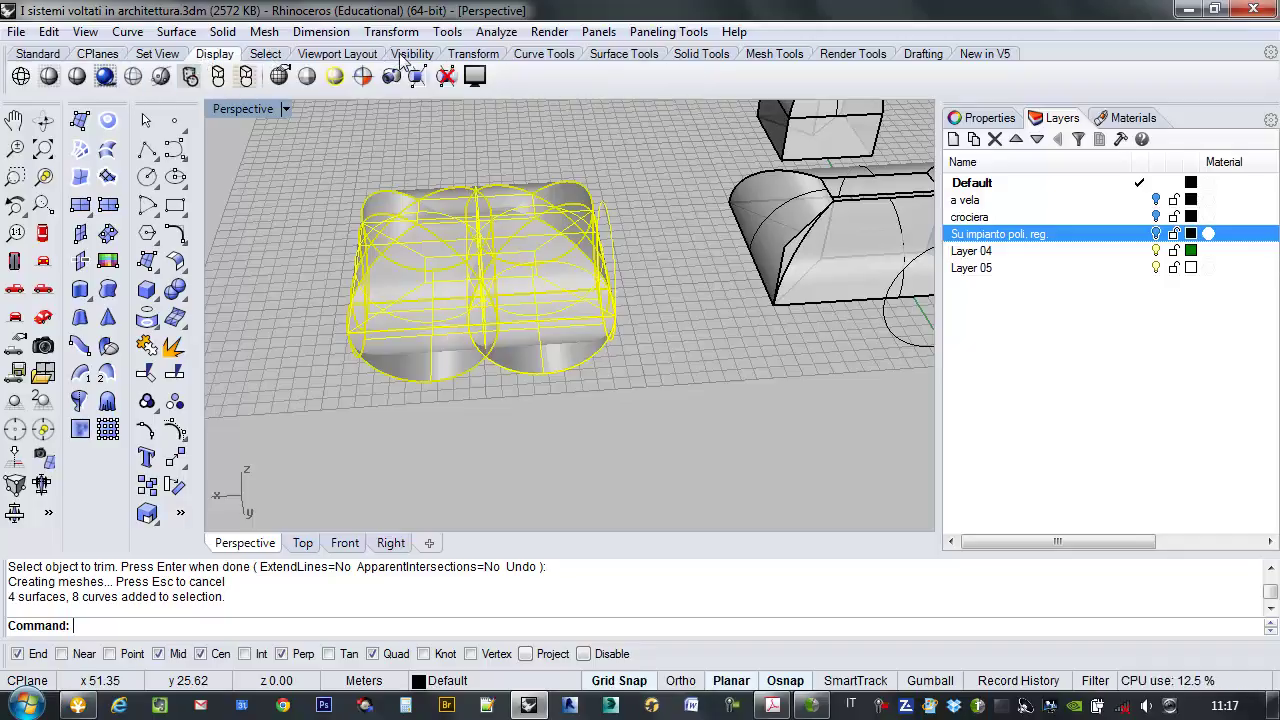
click(103, 76)
right_drag(330, 260, 450, 400)
In the Front view, draw a horizontal line through the cylinders' centres and trim away the lower halves of the surfaces with it.
click(343, 543)
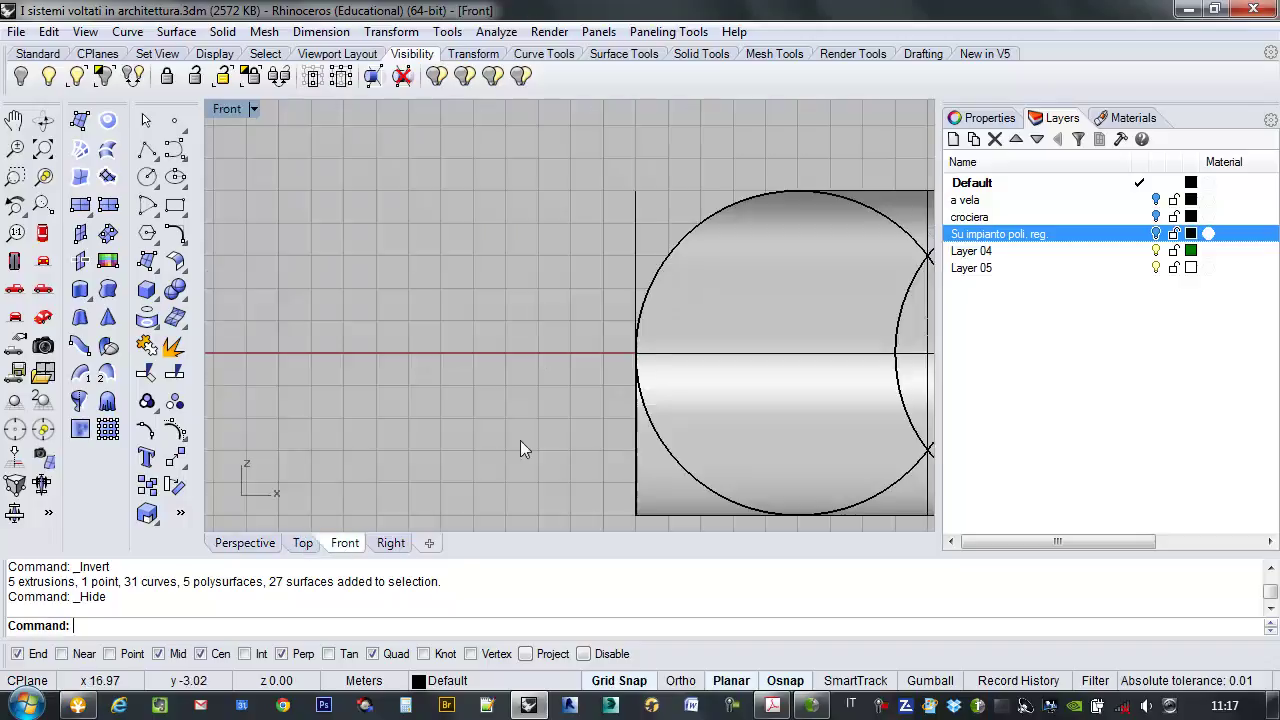
scroll(517, 368, down, 4)
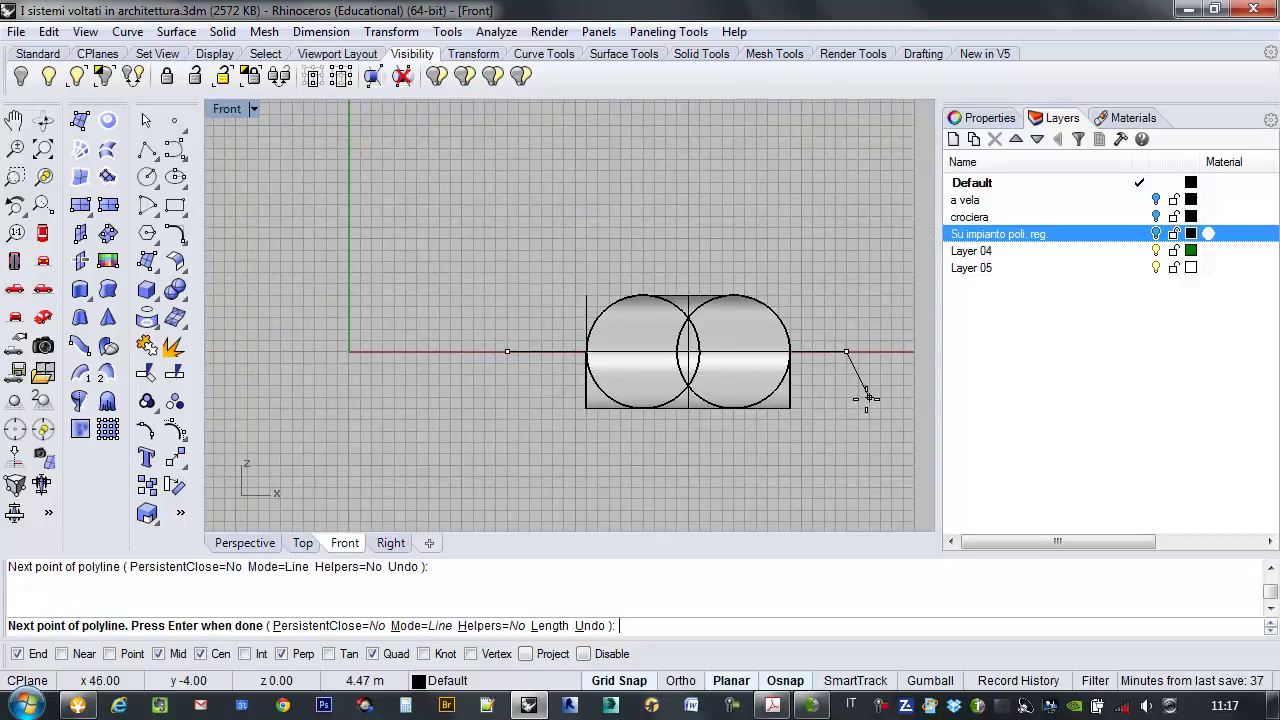
text(Tri)
key(Return)
click(818, 351)
key(Return)
click(773, 367)
click(788, 376)
click(709, 381)
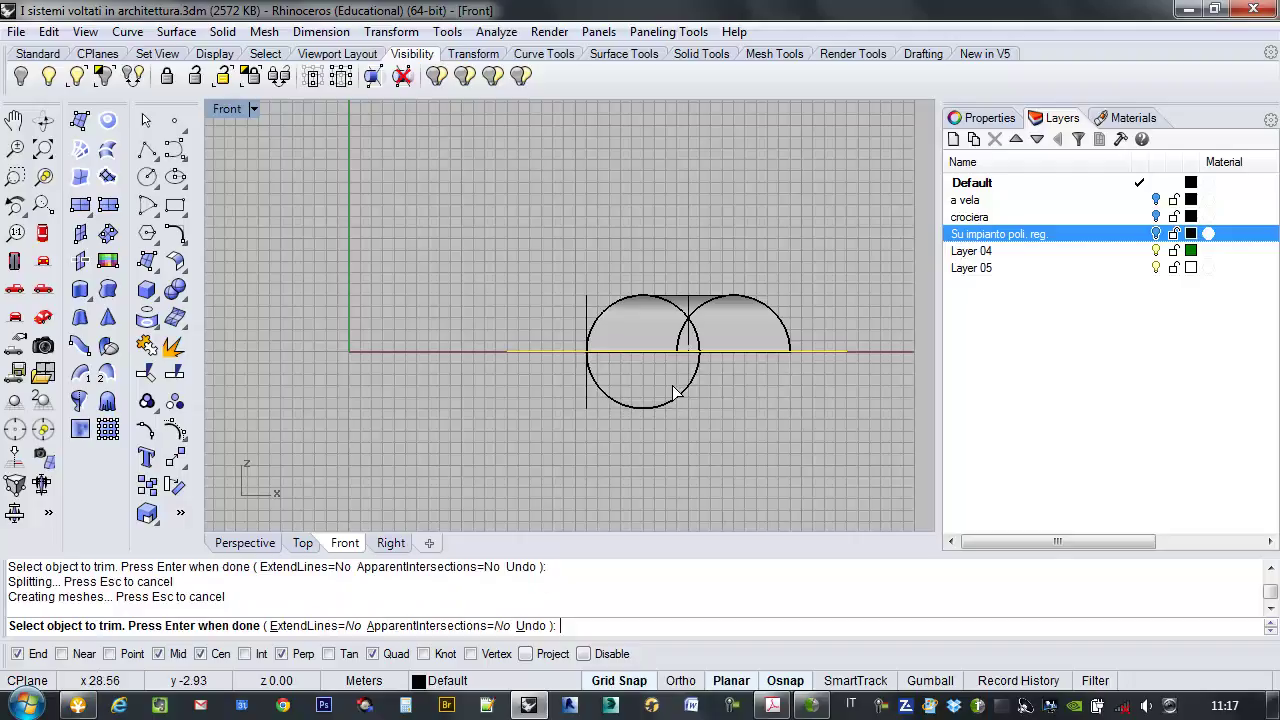
click(645, 410)
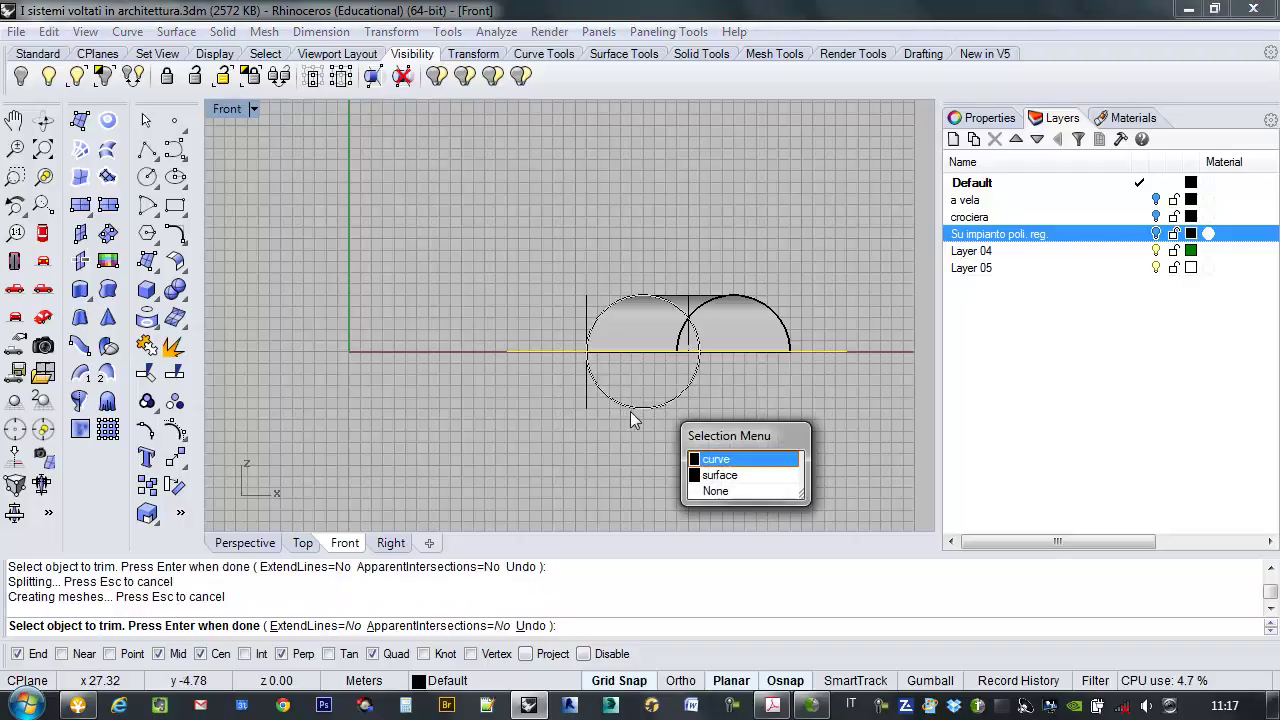
click(723, 478)
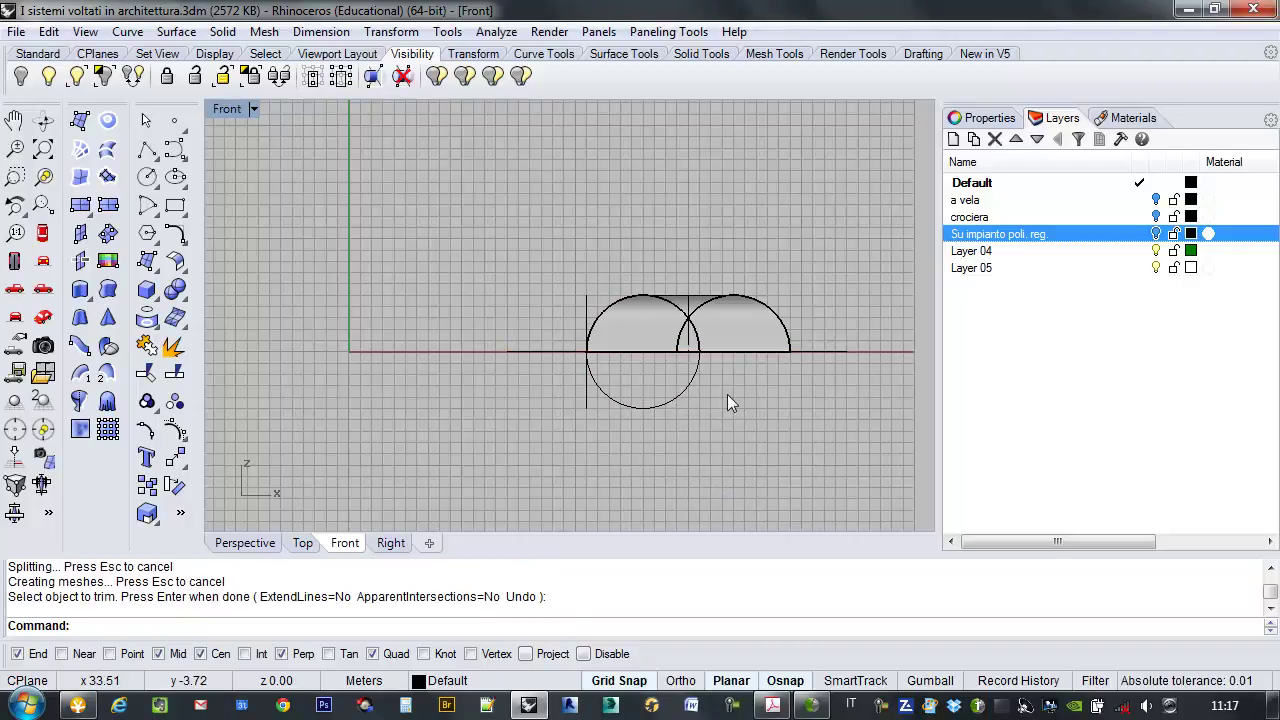
right_drag(735, 395, 715, 415)
Create a rectangular plane on the vault's crown in the Perspective view, snapping its opposite corners to the trimmed cylinders' upper end points.
click(250, 543)
right_drag(517, 420, 784, 139)
click(630, 190)
scroll(673, 272, up, 6)
right_drag(672, 282, 416, 206)
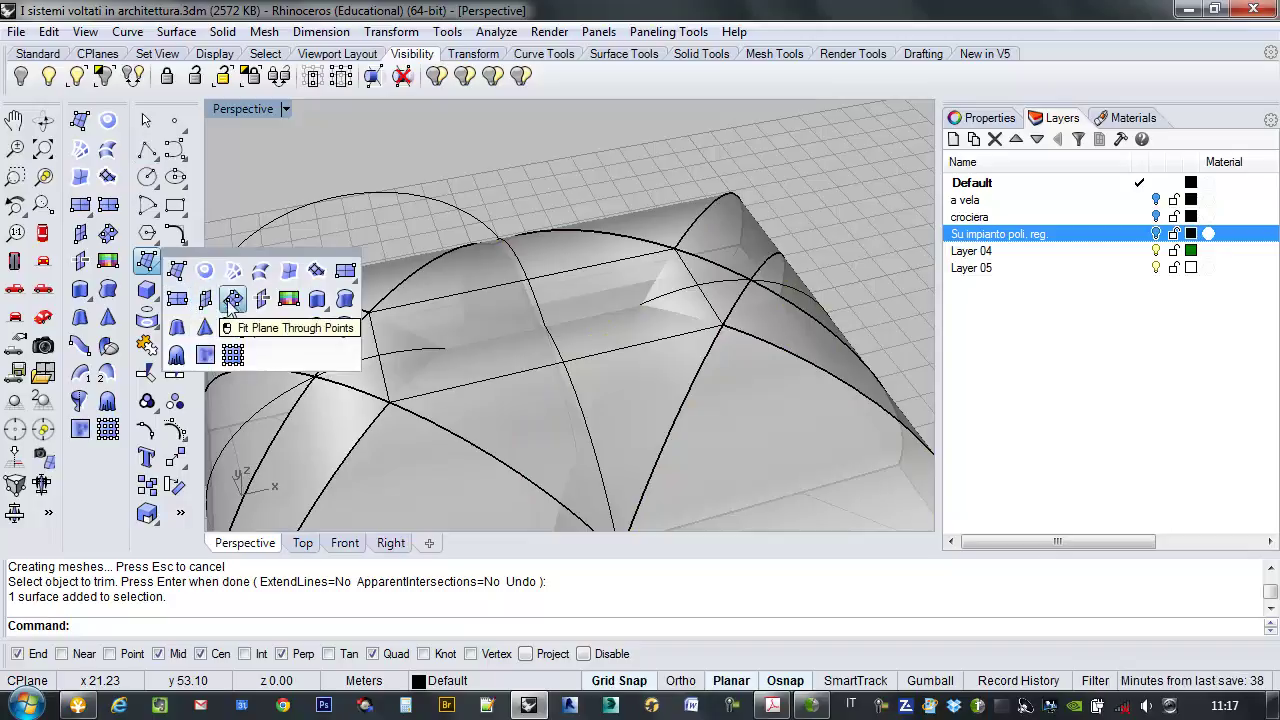
click(344, 272)
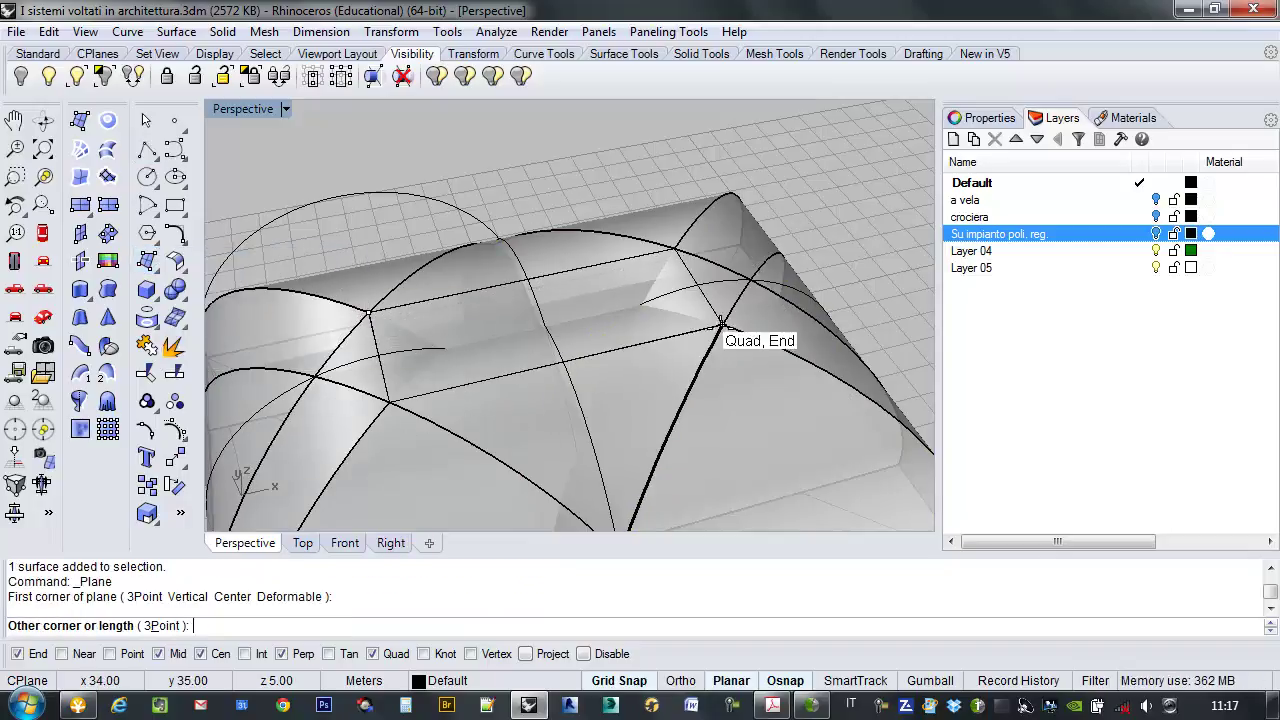
right_drag(758, 319, 687, 316)
click(764, 327)
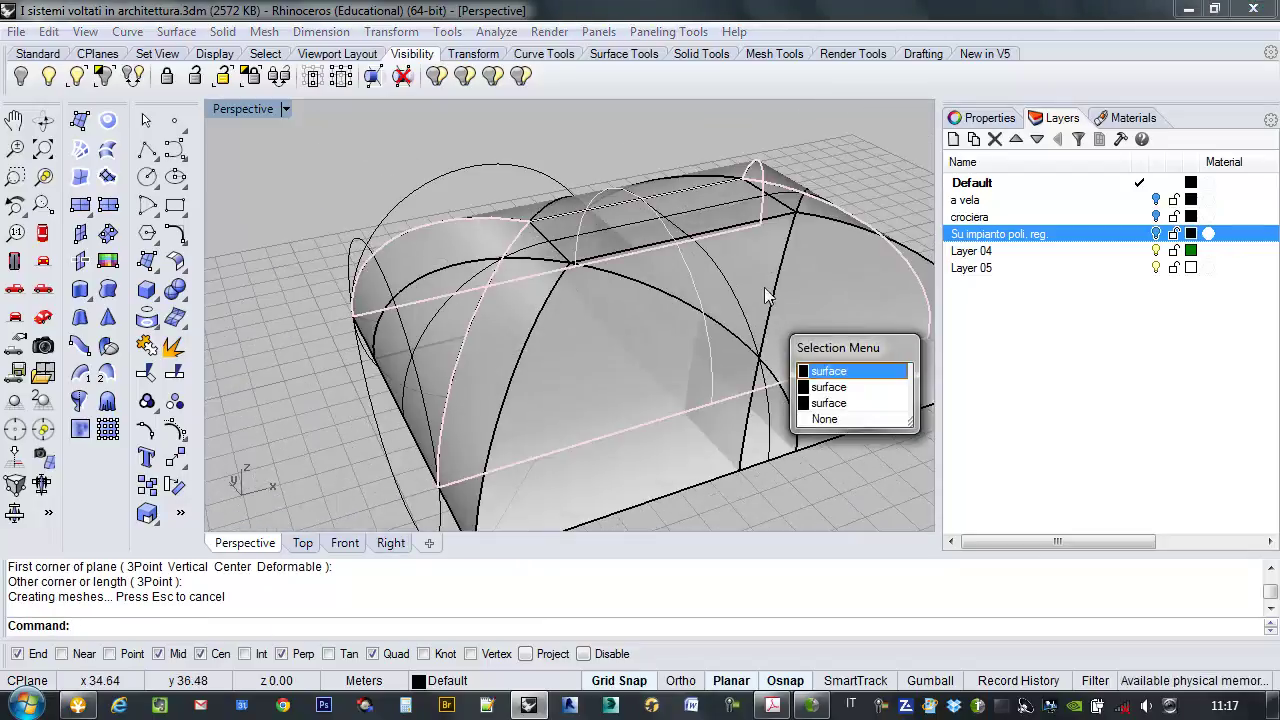
click(759, 201)
click(801, 217)
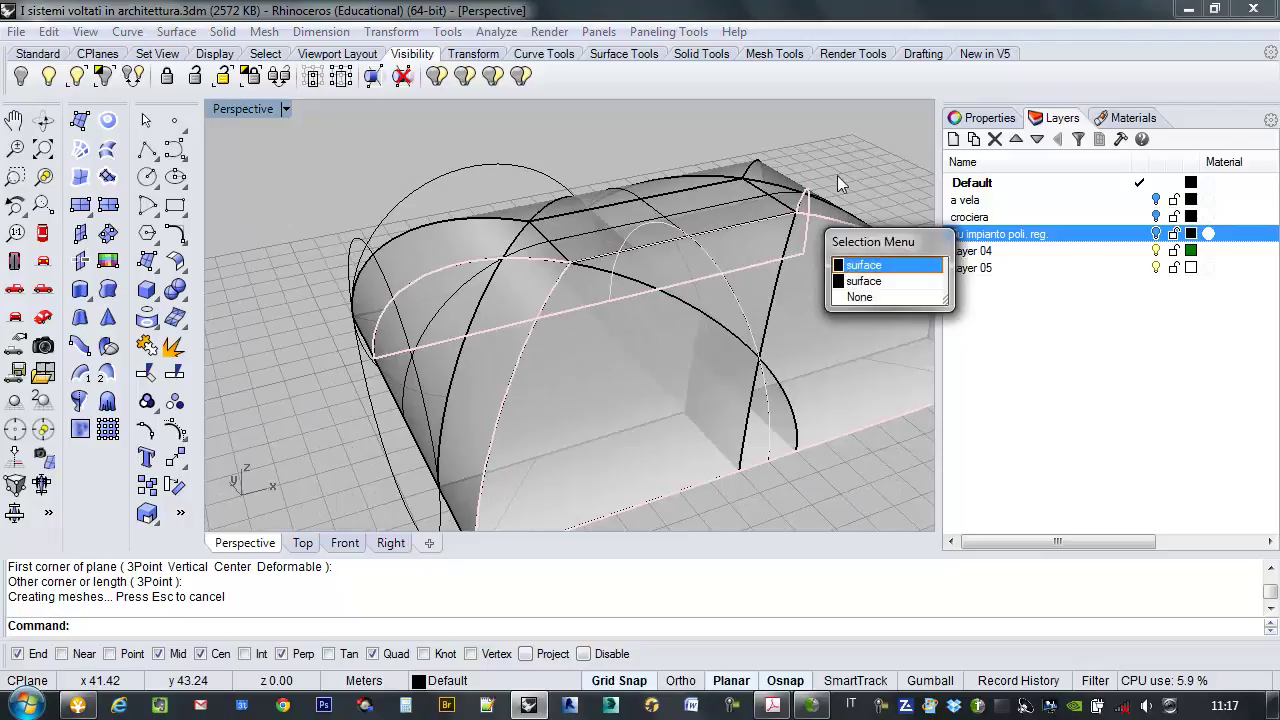
key(Escape)
Trim away the inner portions of the cylinders beneath the crown, using the rectangular plane as the cutting object.
right_drag(671, 232, 665, 250)
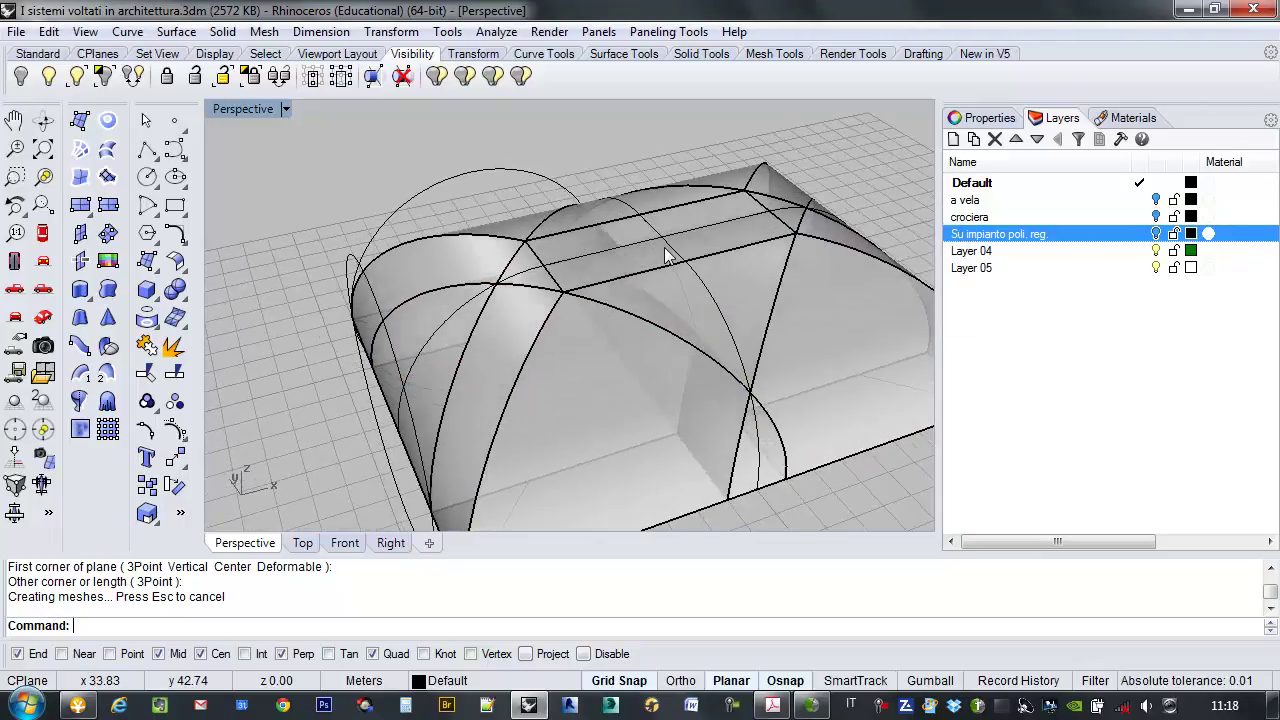
key(Return)
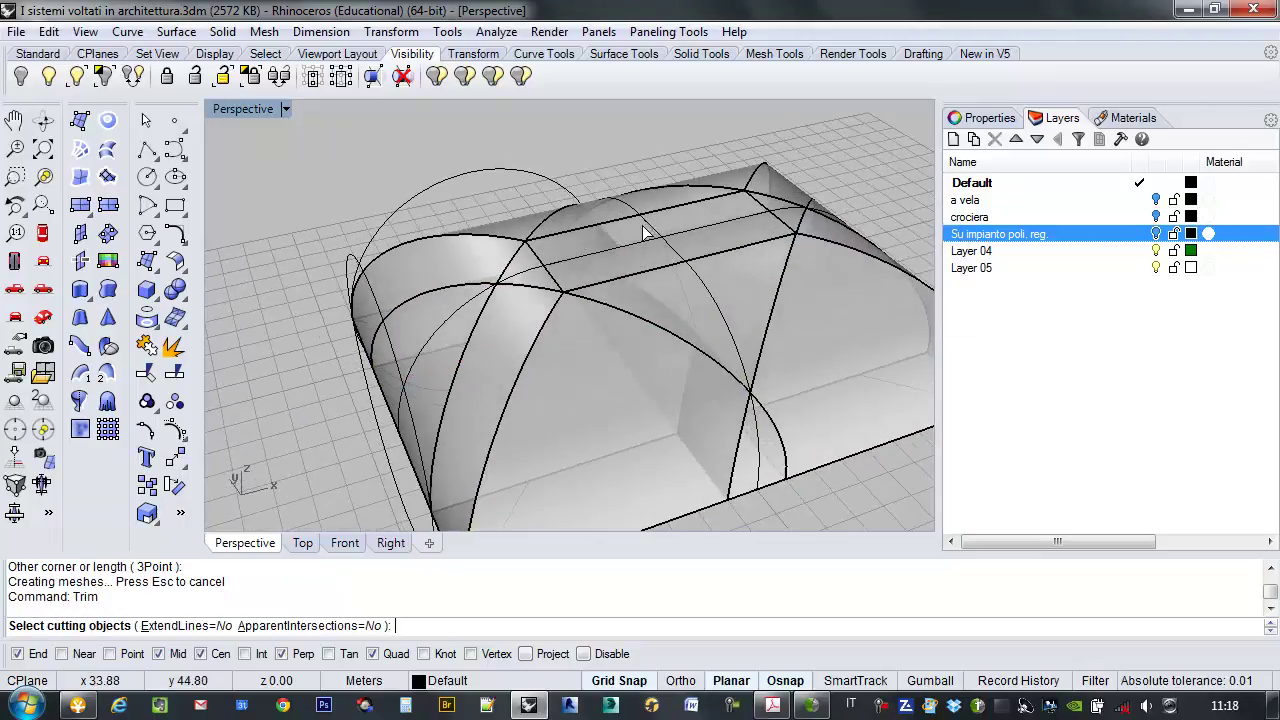
click(643, 253)
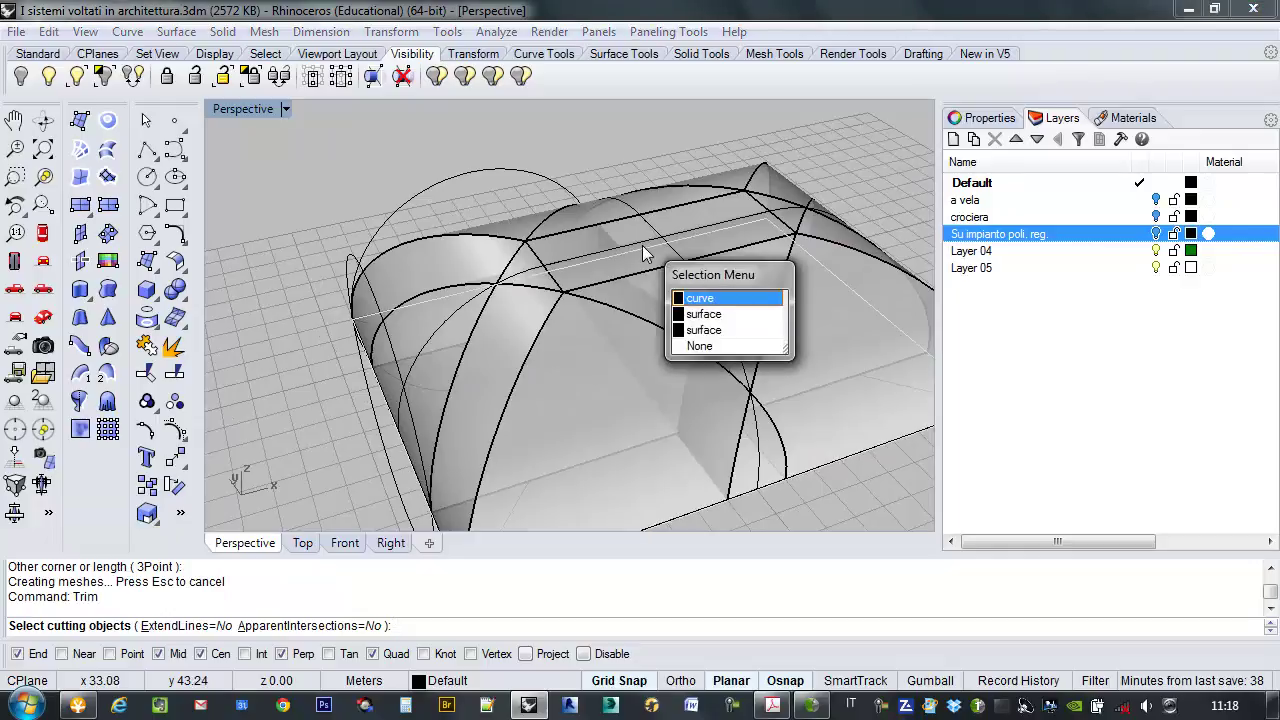
click(692, 318)
right_drag(586, 323, 382, 314)
click(560, 256)
key(ctrl+z)
click(722, 372)
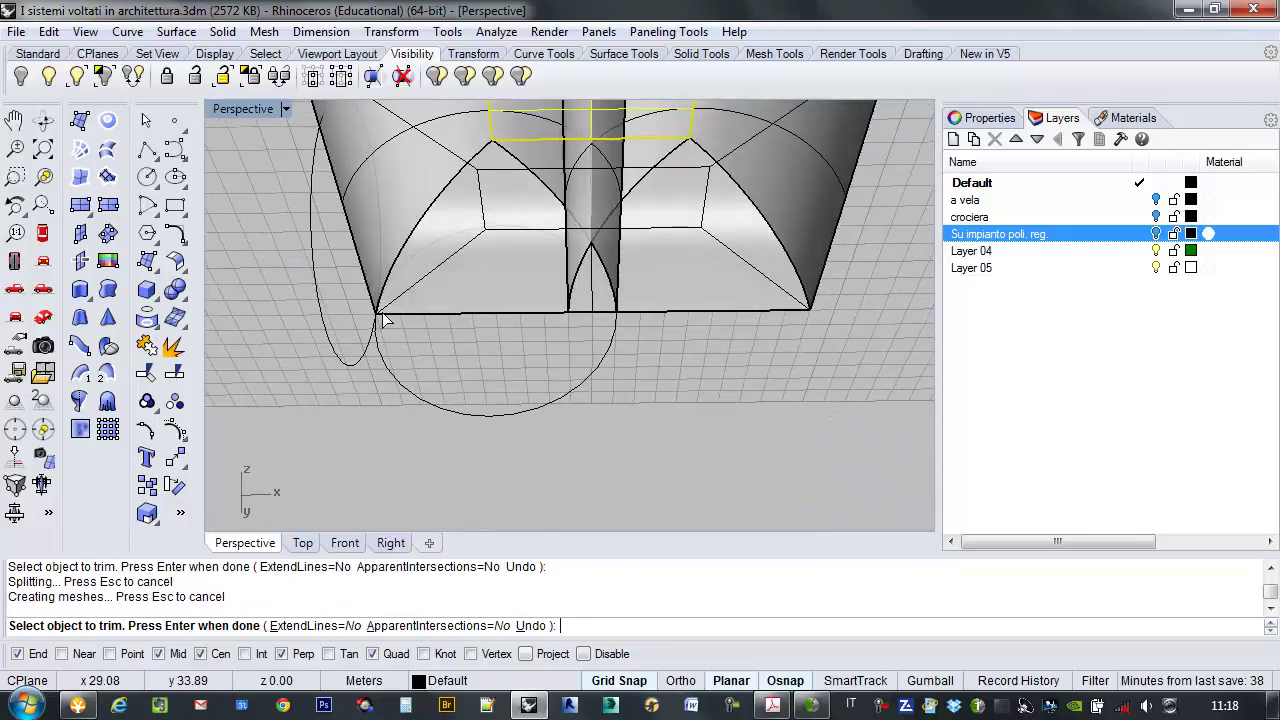
click(621, 228)
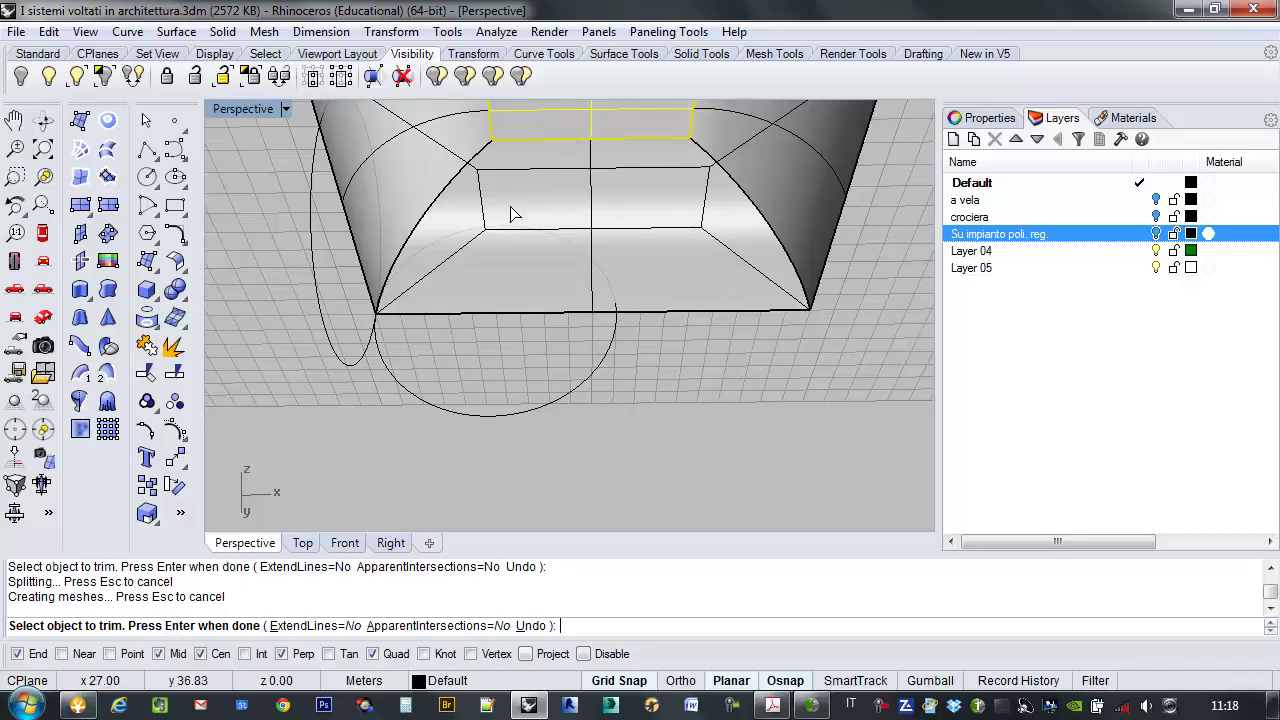
scroll(545, 220, down, 5)
right_drag(560, 240, 618, 465)
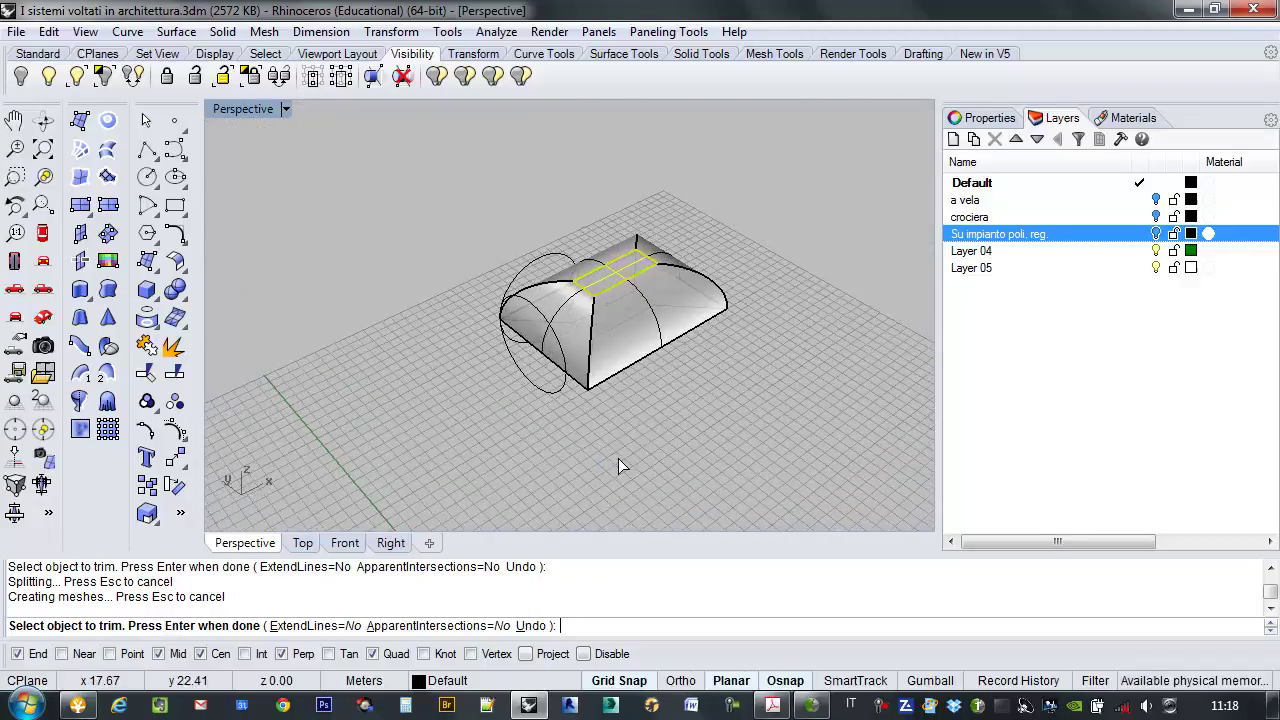
right_click(676, 420)
Show all hidden objects again so the finished vault stands beside the other vault models.
right_drag(667, 360, 824, 357)
scroll(433, 301, down, 2)
scroll(607, 205, up, 6)
right_drag(607, 205, 728, 376)
scroll(465, 354, down, 4)
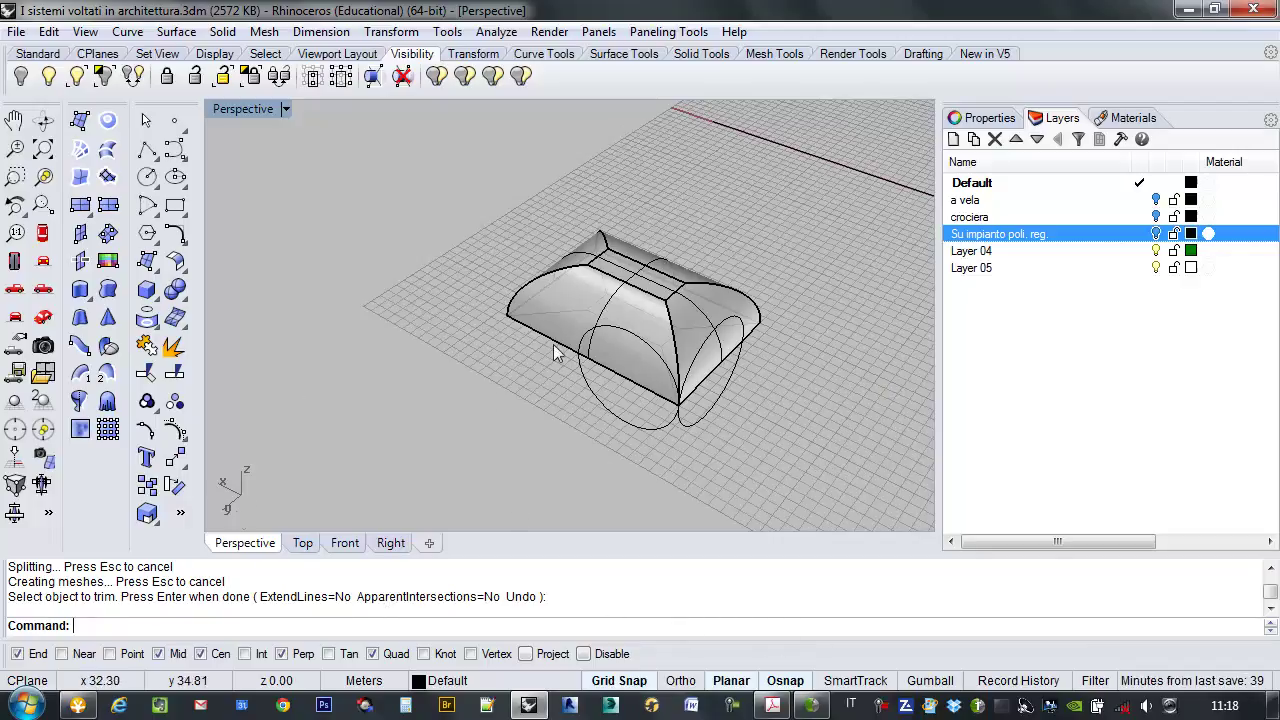
click(48, 75)
scroll(528, 305, down, 6)
right_drag(530, 312, 775, 325)
scroll(698, 241, up, 8)
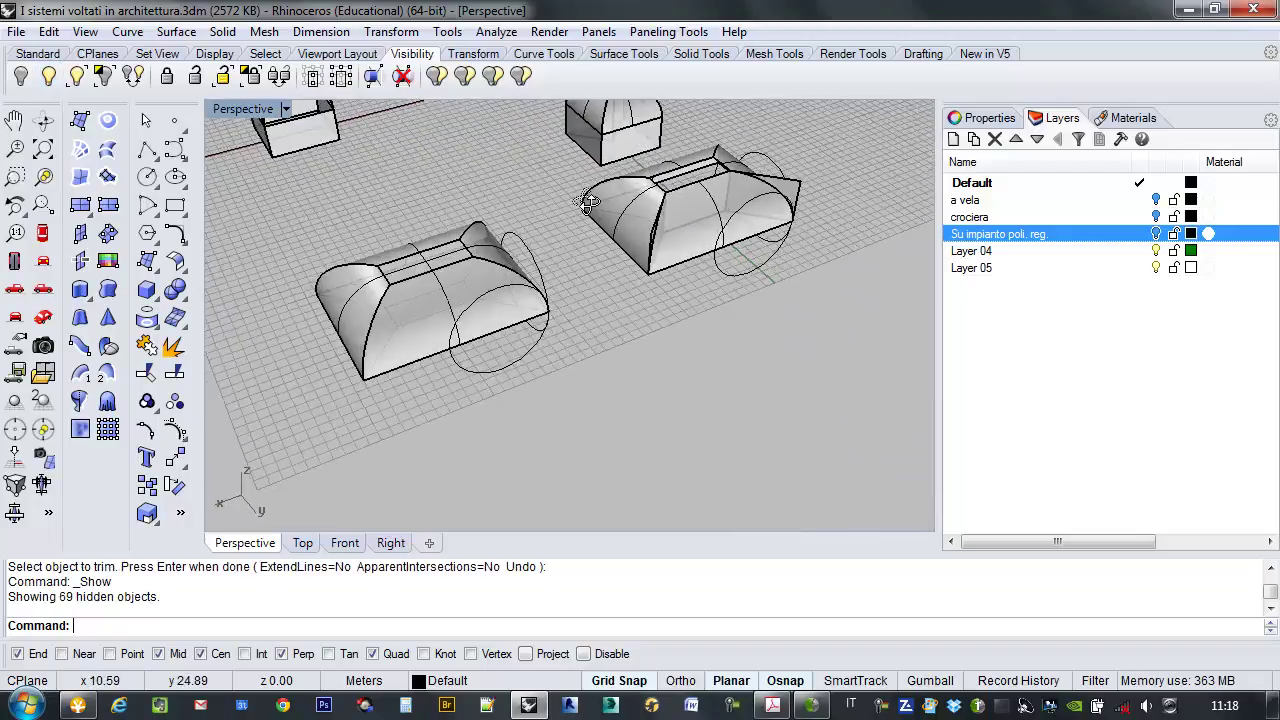